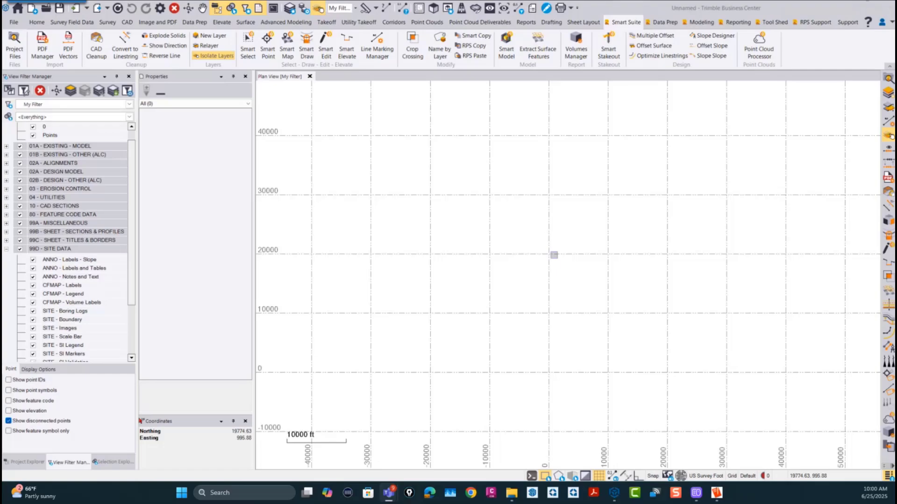
Step: Show and dismiss the radial command wheel at several different places in the plan view
click(558, 226)
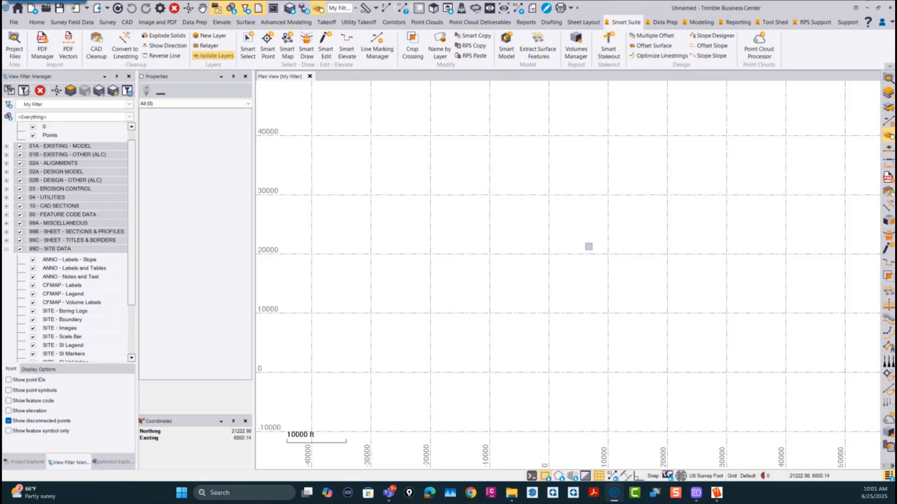
right_click(589, 247)
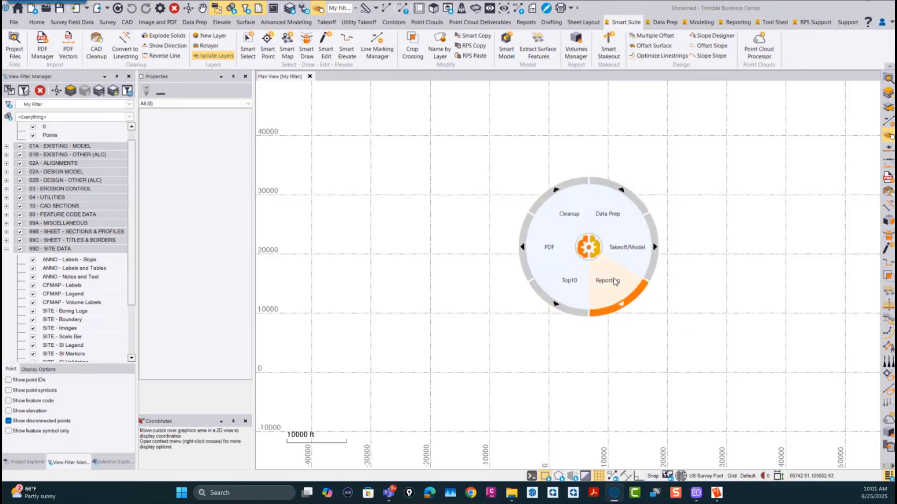
click(588, 247)
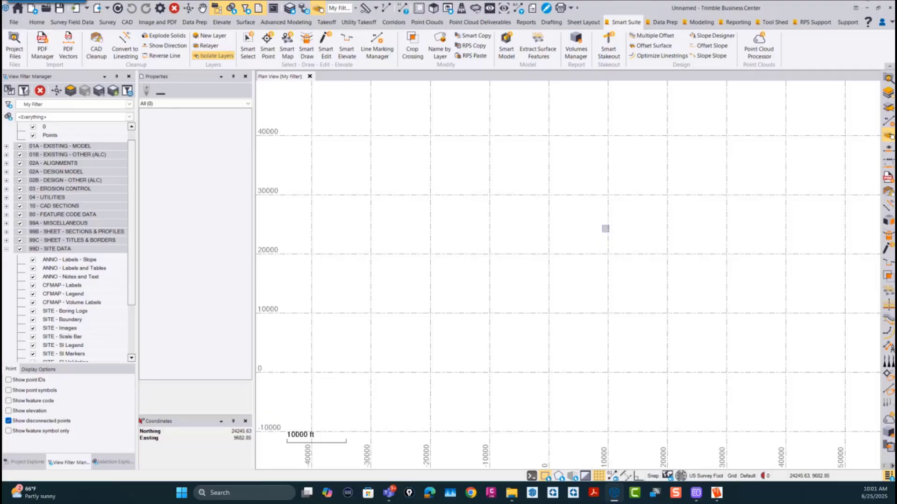
shift+right_click(593, 239)
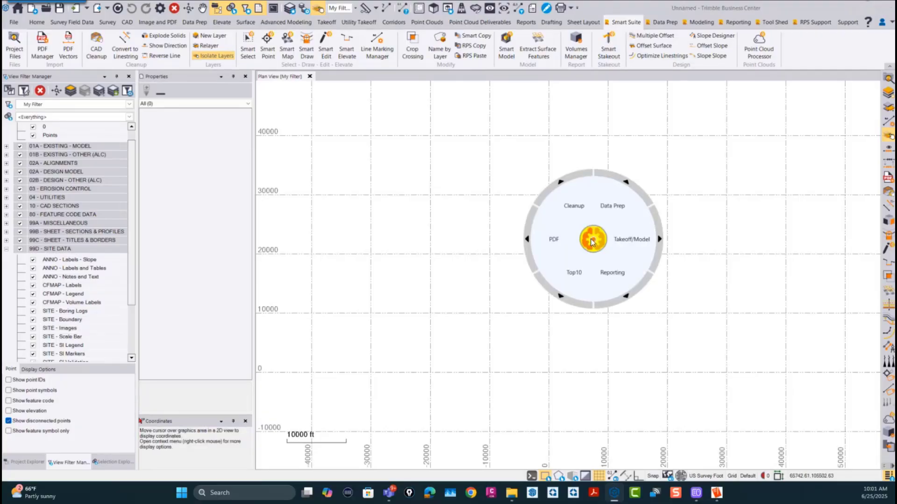
click(593, 240)
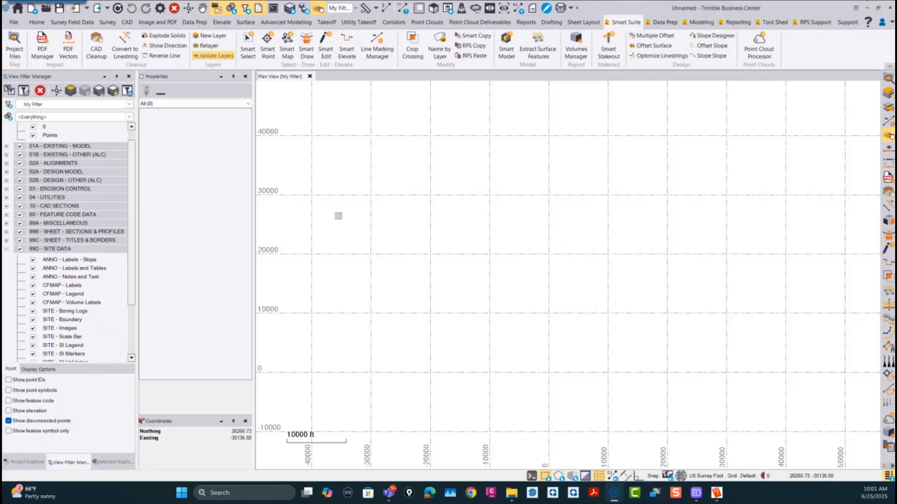
shift+right_click(348, 217)
click(348, 220)
shift+right_click(781, 188)
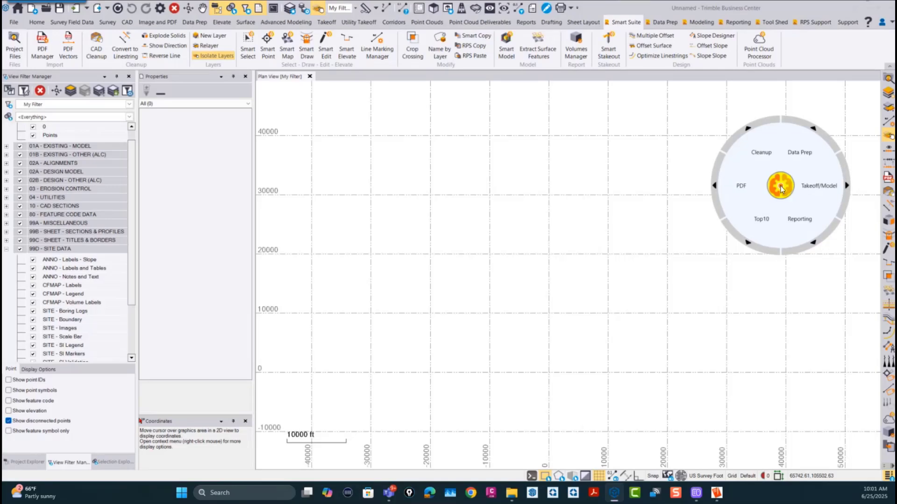
click(781, 187)
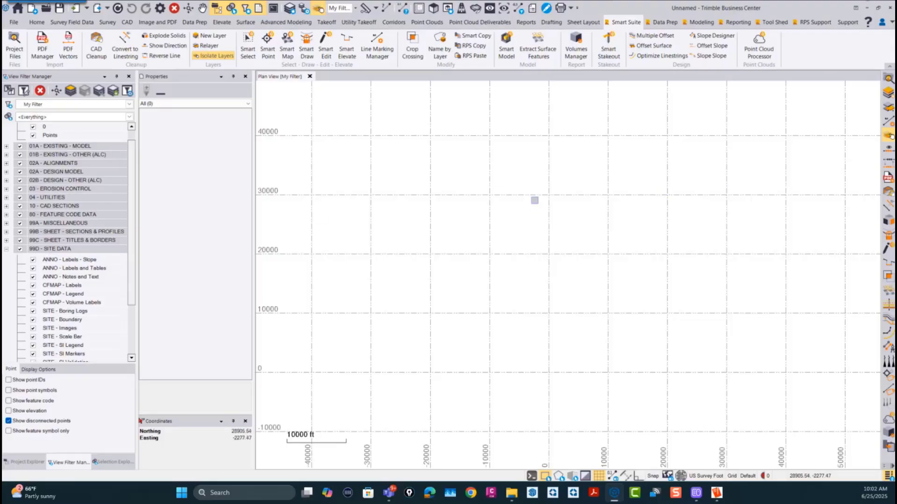
Step: Examine the Utilities commands and their Favorites set within the radial wheel's Takeoff/Model group, returning to the Takeoff/Model level
middle_click(536, 201)
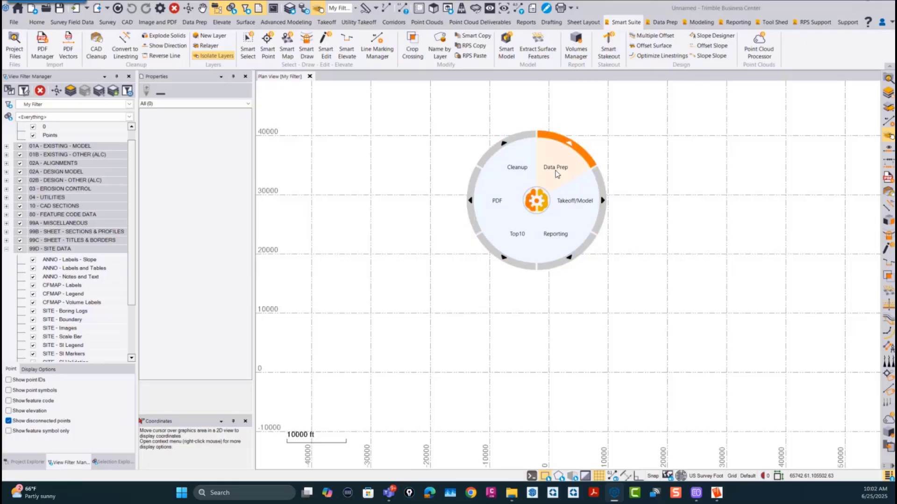
click(579, 205)
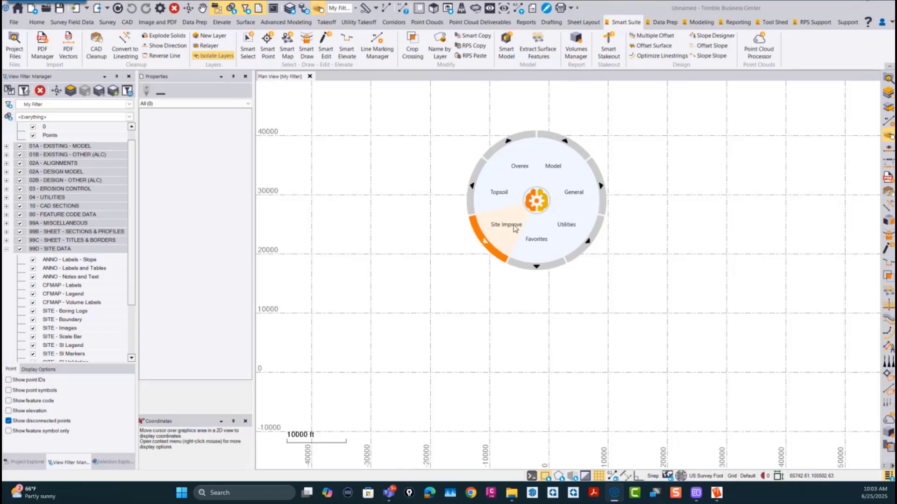
click(566, 226)
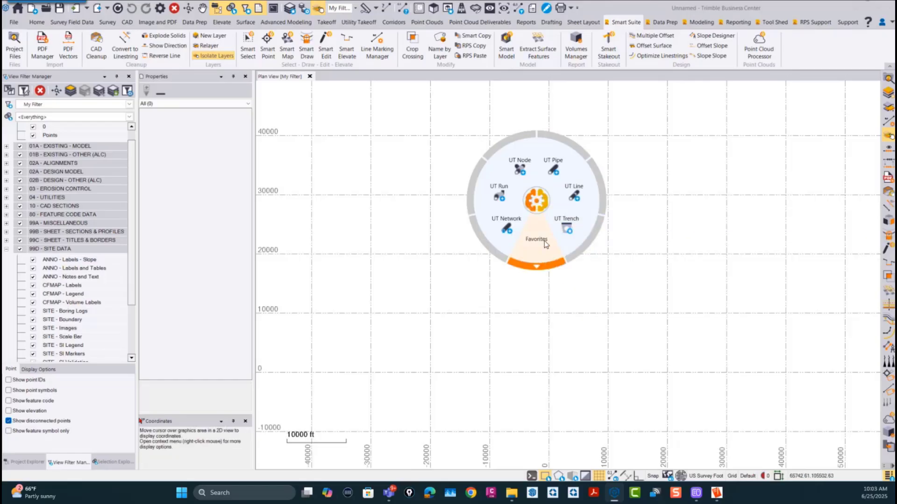
click(544, 240)
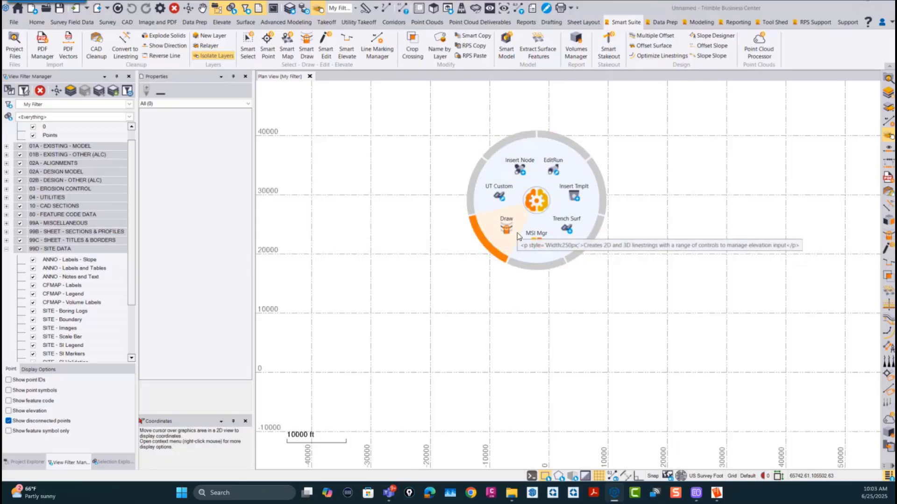
click(537, 199)
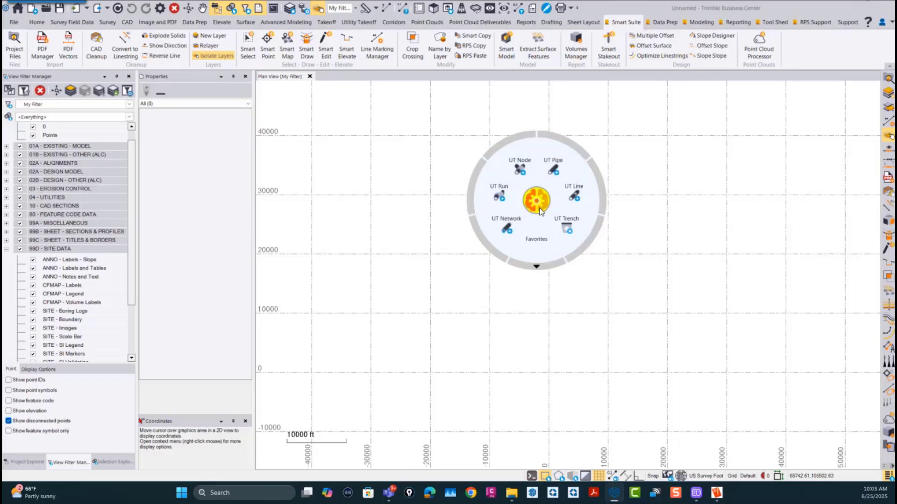
click(544, 258)
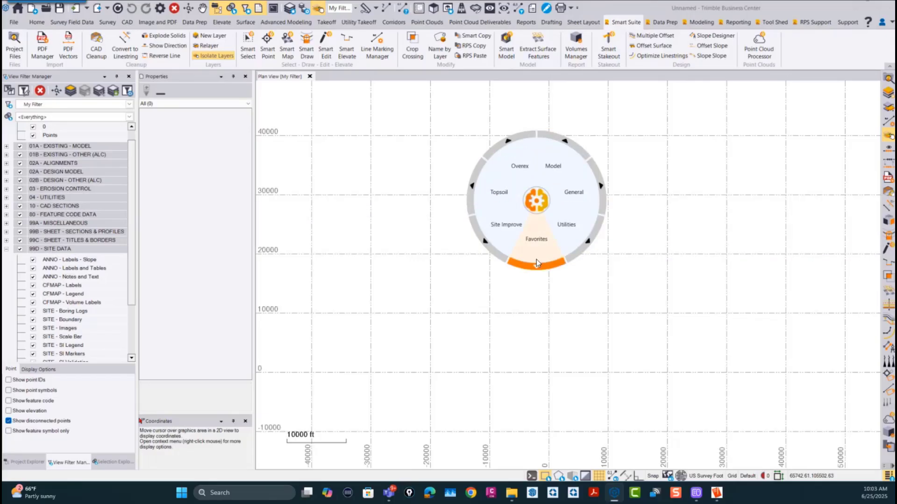
Step: Examine the Site Improve, Topsoil, Overex, Model and General command sets of the Takeoff/Model wheel, and dismiss the wheel
click(518, 236)
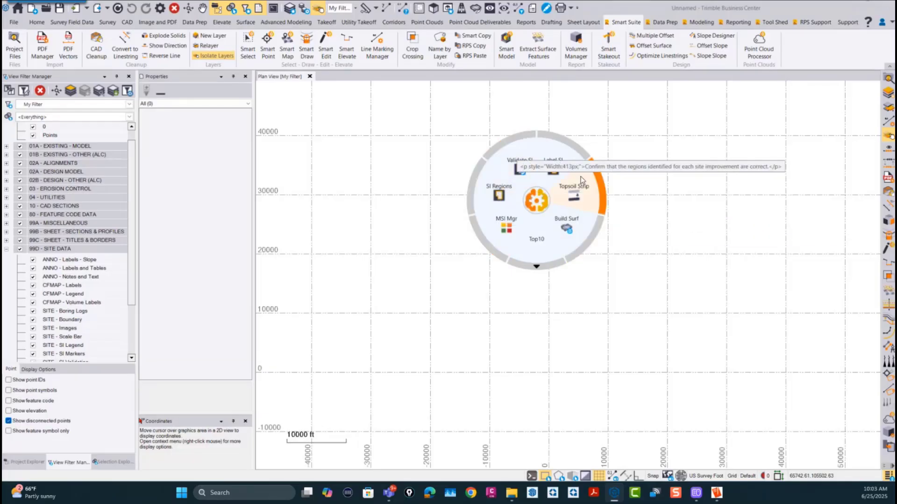
click(574, 232)
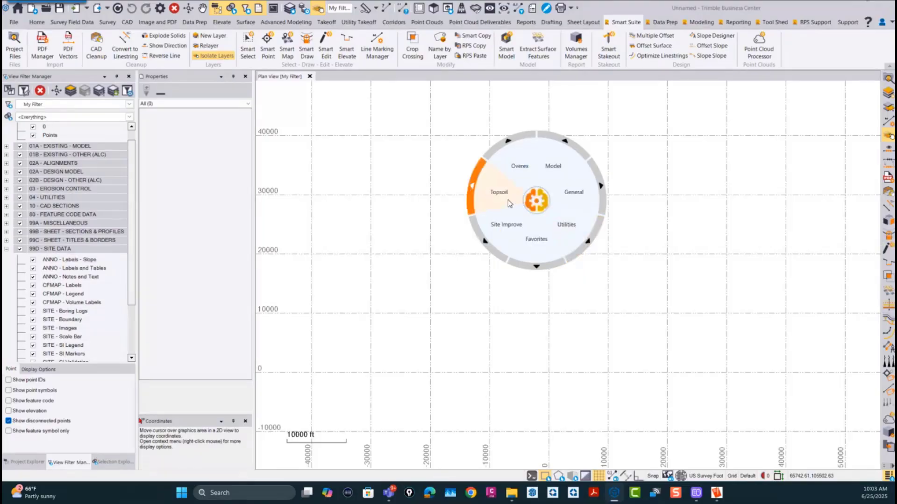
click(508, 202)
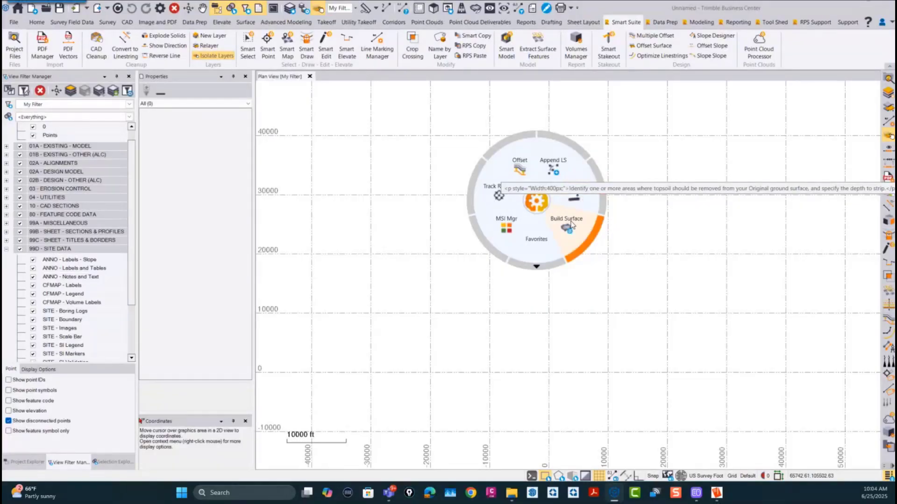
click(540, 205)
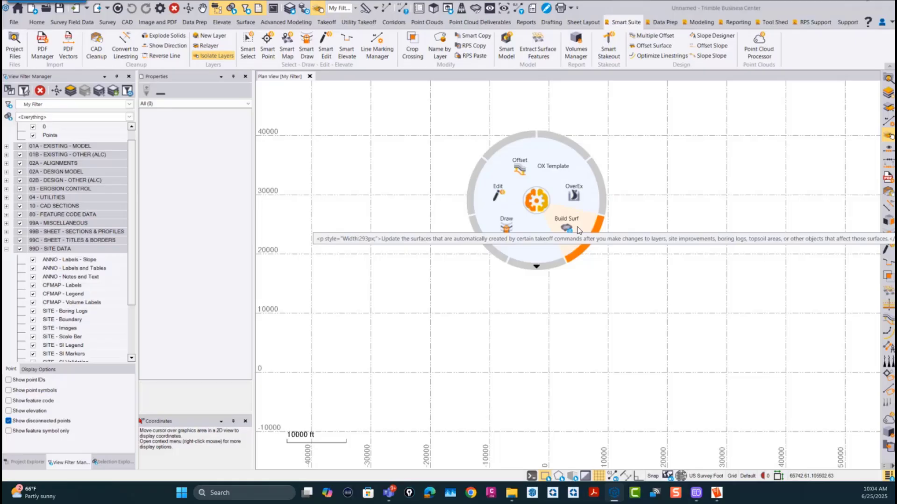
click(538, 202)
click(545, 236)
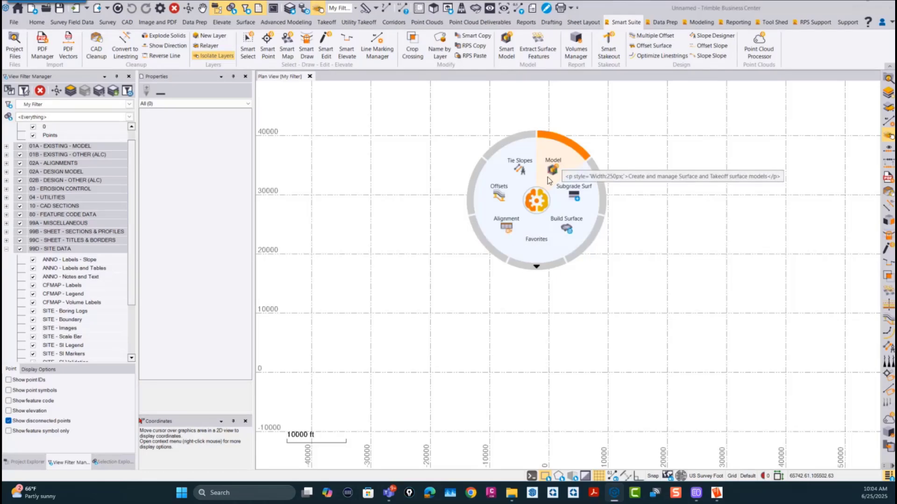
click(538, 237)
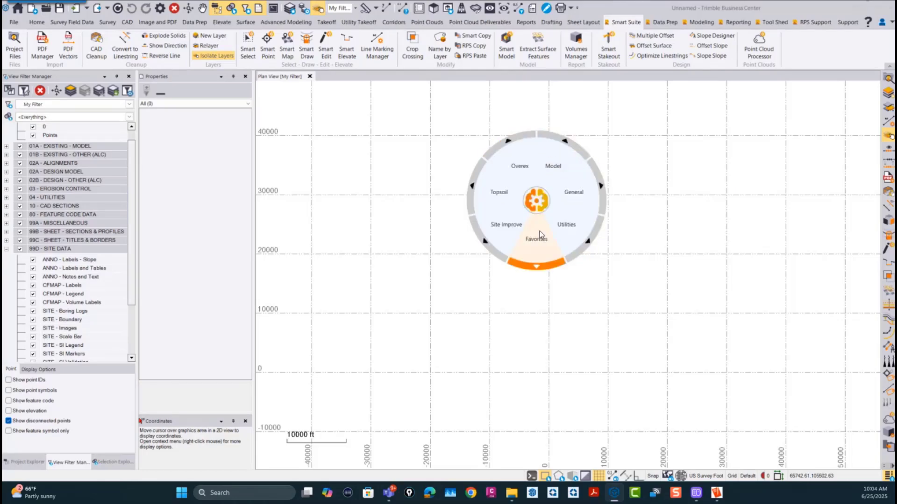
click(581, 196)
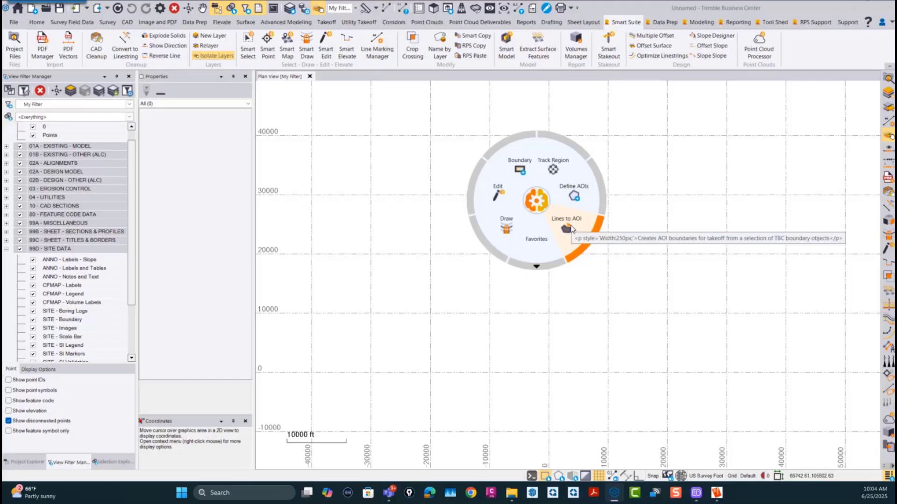
click(534, 201)
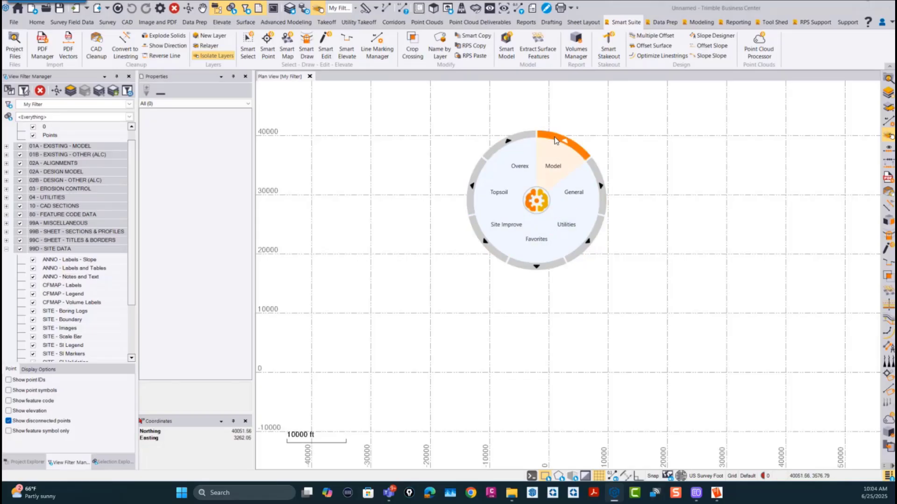
click(539, 205)
click(540, 206)
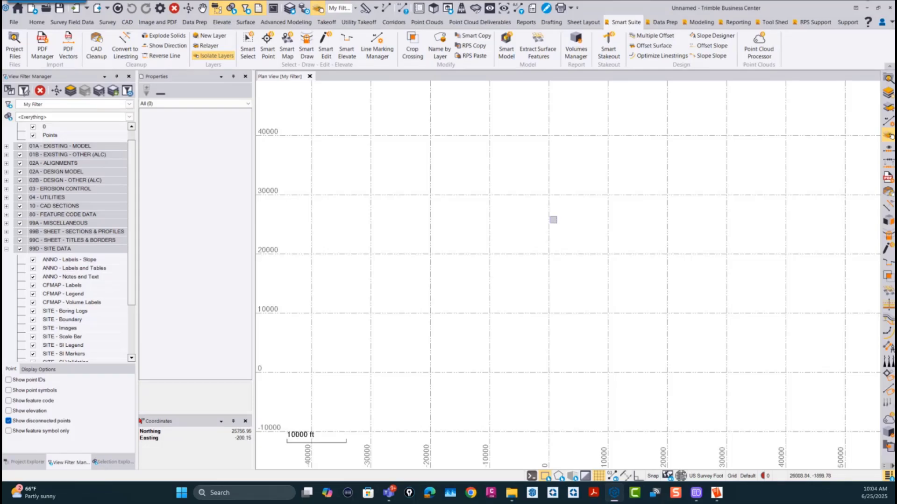
Step: Start the Smart Edit command from the radial wheel's Data Prep group
right_click(547, 217)
click(563, 182)
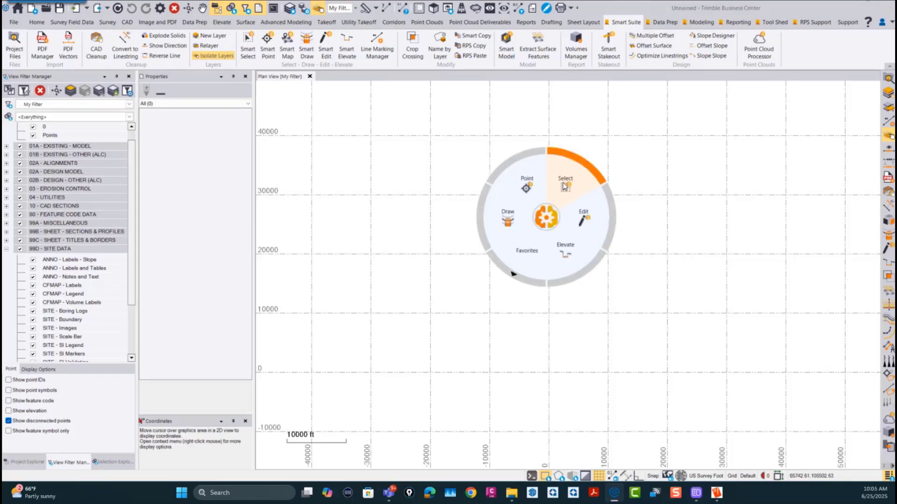
click(599, 238)
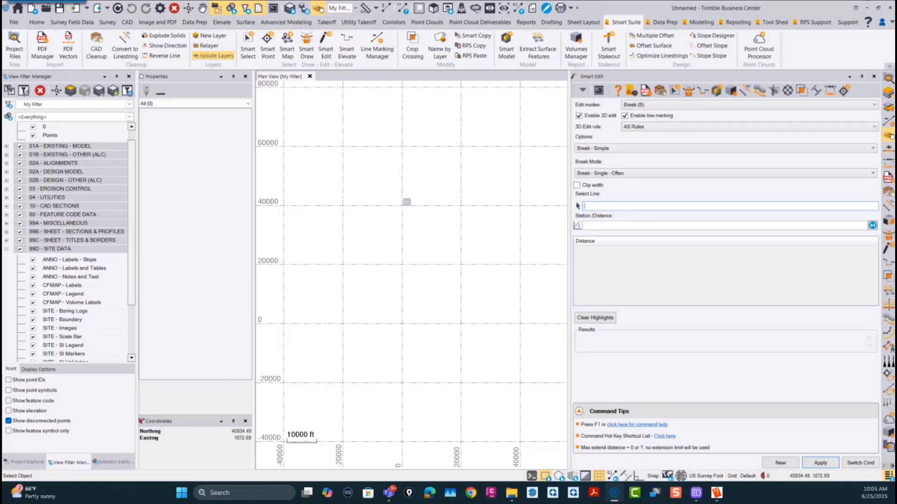
Step: Review the Data Prep commands on the radial wheel, return to its main level and dismiss it
right_click(402, 198)
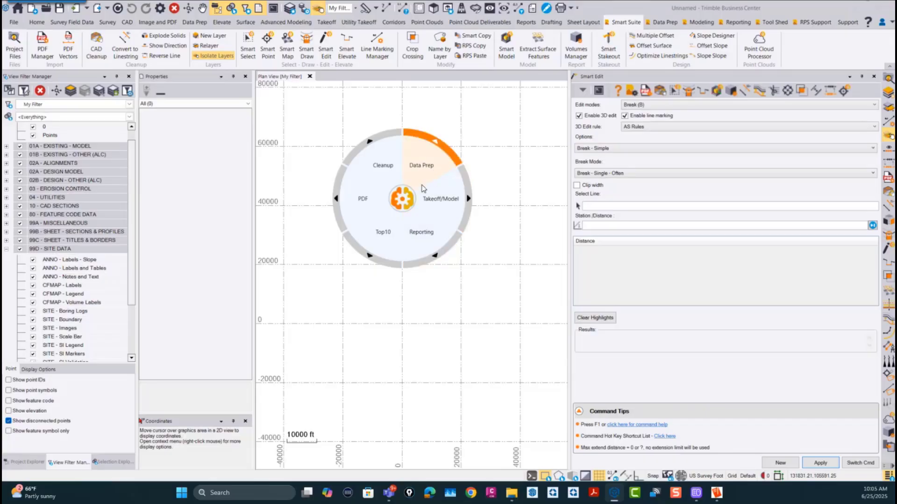
click(420, 168)
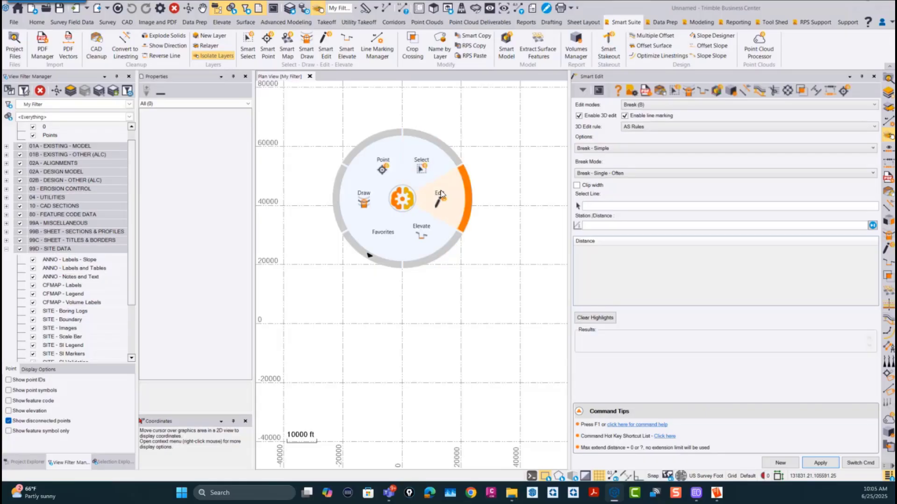
click(400, 199)
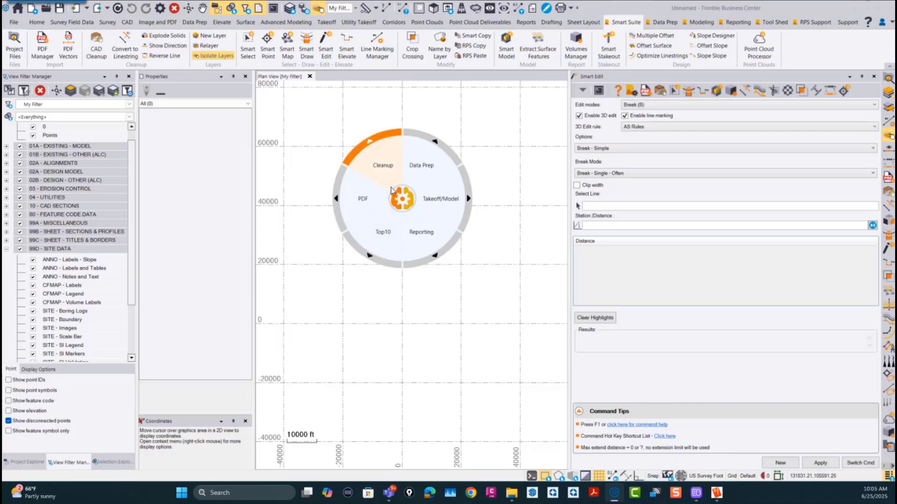
click(402, 199)
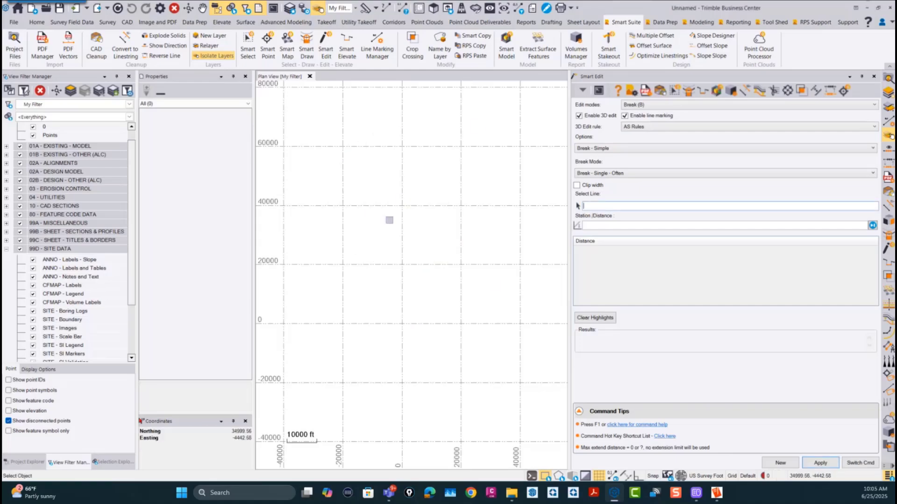
Step: Switch from Smart Edit to the Smart Draw command using the radial wheel's Data Prep group
middle_click(419, 204)
click(419, 204)
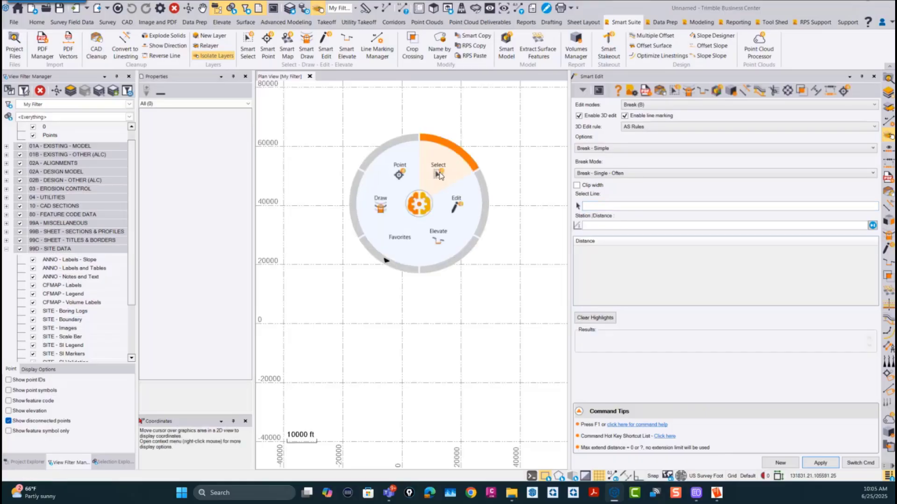
click(392, 209)
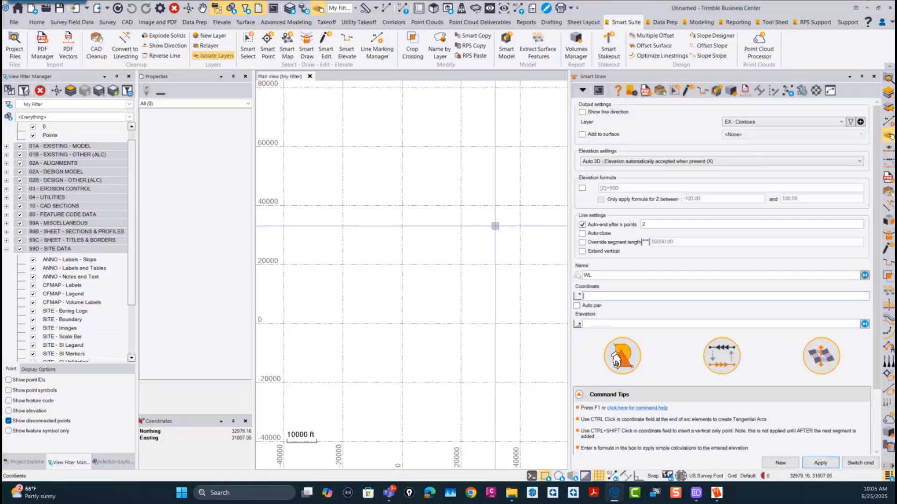
Step: Switch from Smart Draw to the Smart Elevate command using the radial wheel's Data Prep group
middle_click(396, 220)
click(396, 222)
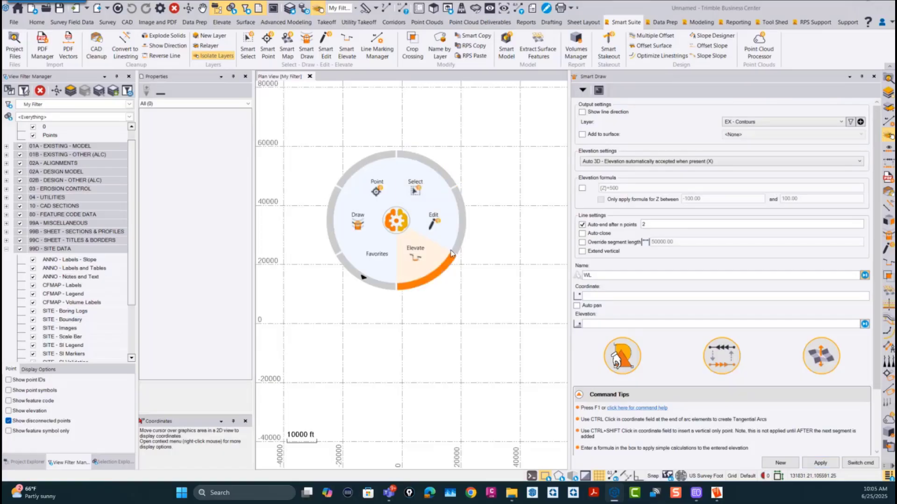
click(413, 260)
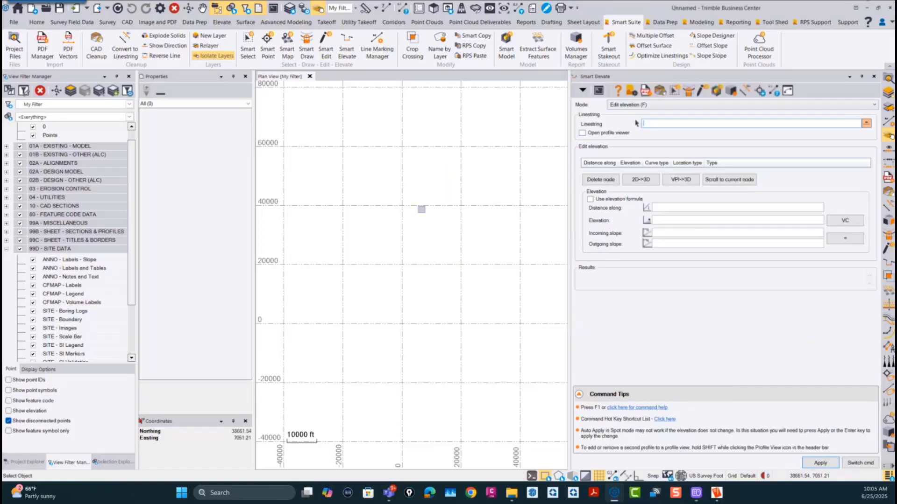
Step: Switch from Smart Elevate back to the Smart Edit command using the radial wheel's Data Prep group
middle_click(424, 213)
click(449, 220)
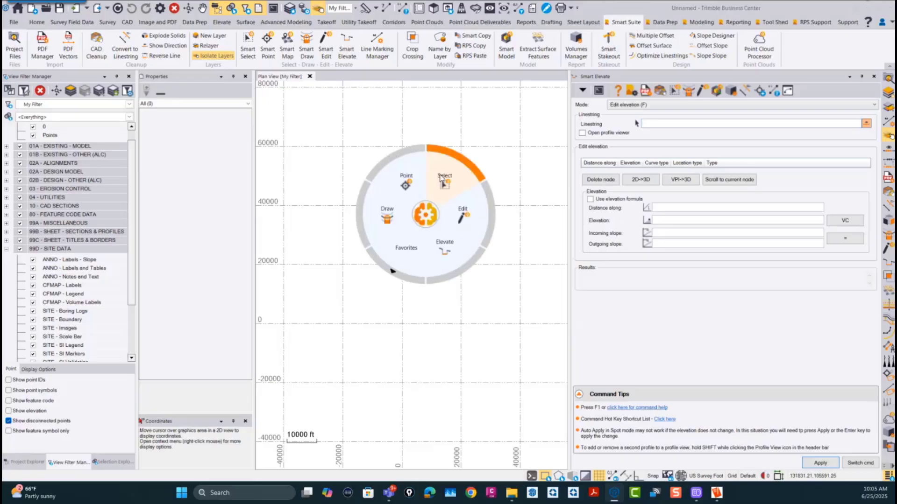
click(464, 216)
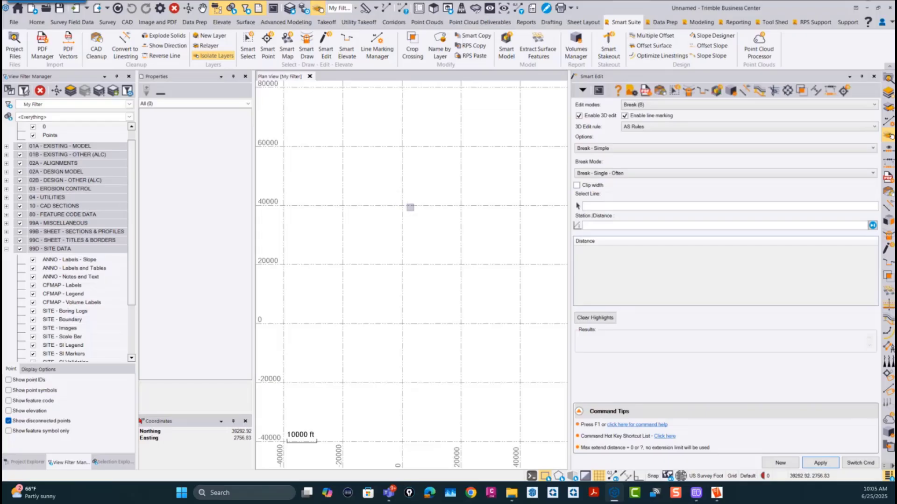
Step: Open the radial wheel in the plan view and show the Favorites commands of its Data Prep group
middle_click(438, 235)
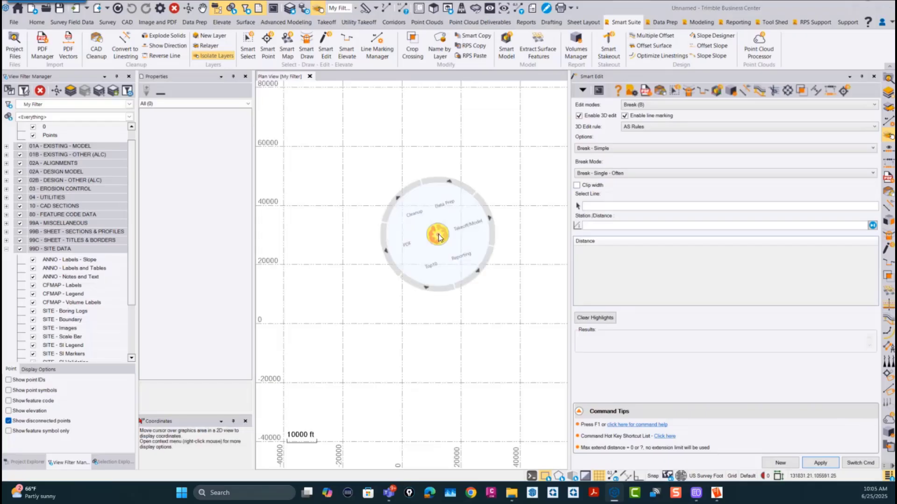
click(458, 191)
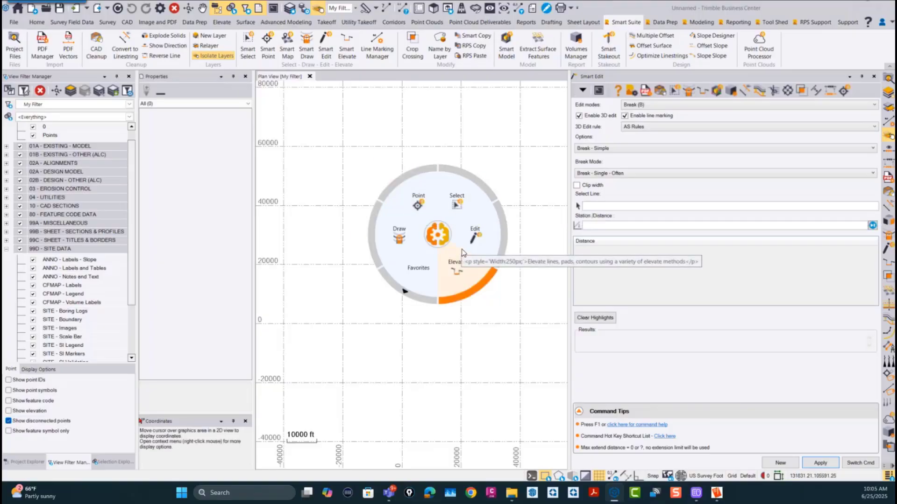
click(419, 272)
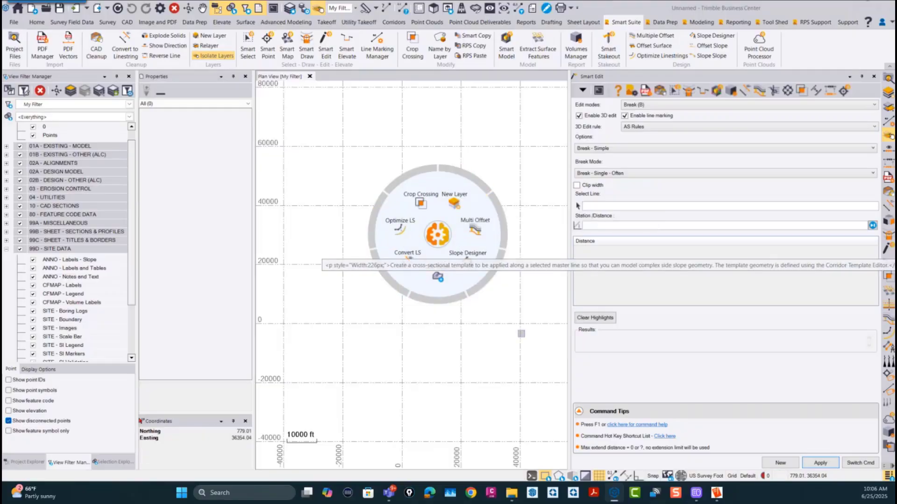
Step: Switch to EmEditor, examine the favorites menu definitions in RPSNavigate.rps, and return to Trimble Business Center
mouse_move(718, 497)
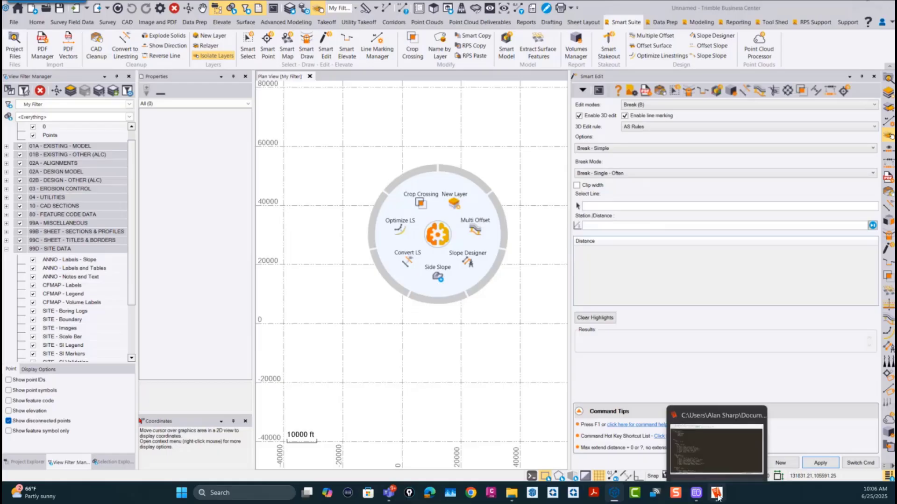
click(713, 437)
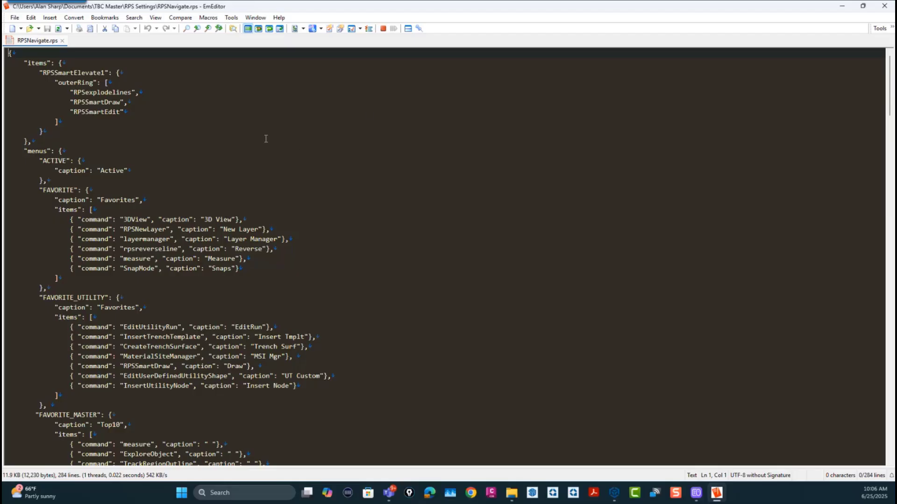
scroll(320, 150, down, 2)
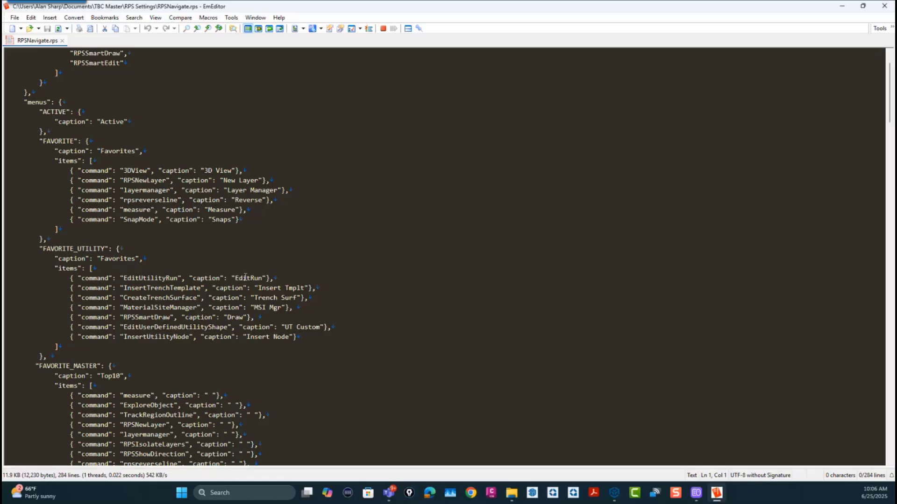
scroll(260, 278, down, 3)
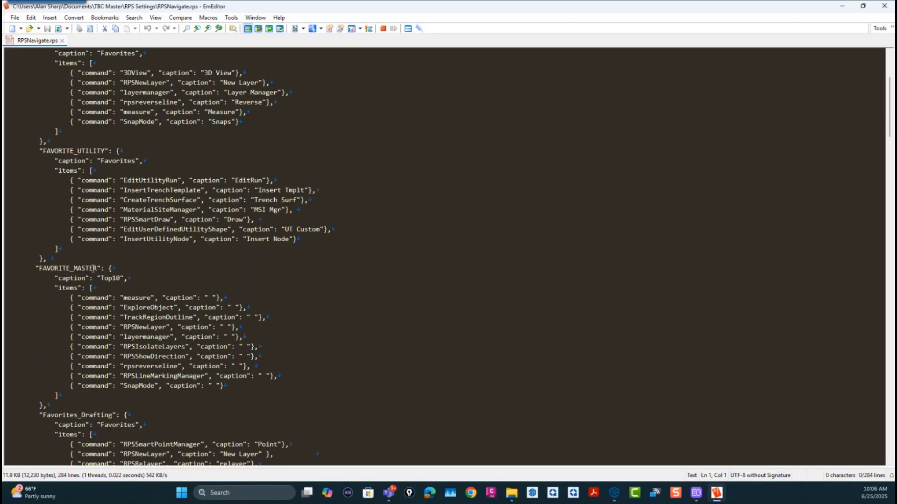
scroll(94, 269, up, 3)
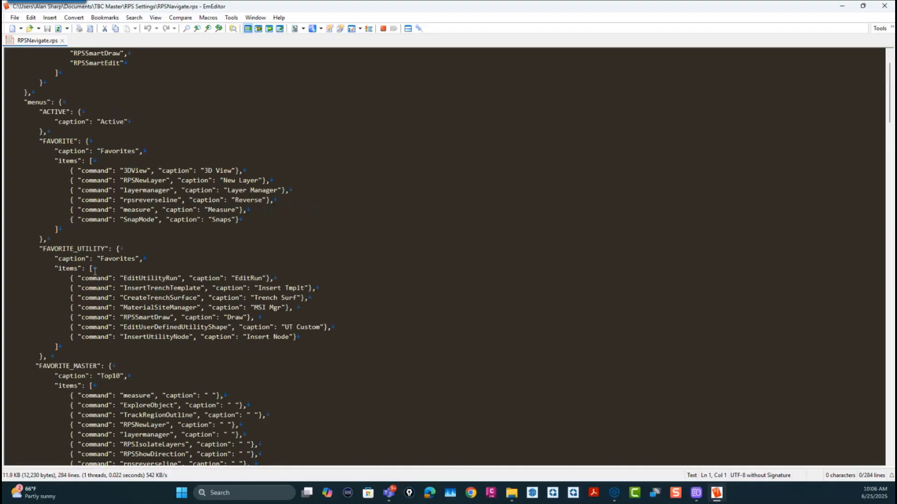
scroll(95, 271, up, 2)
scroll(95, 271, down, 11)
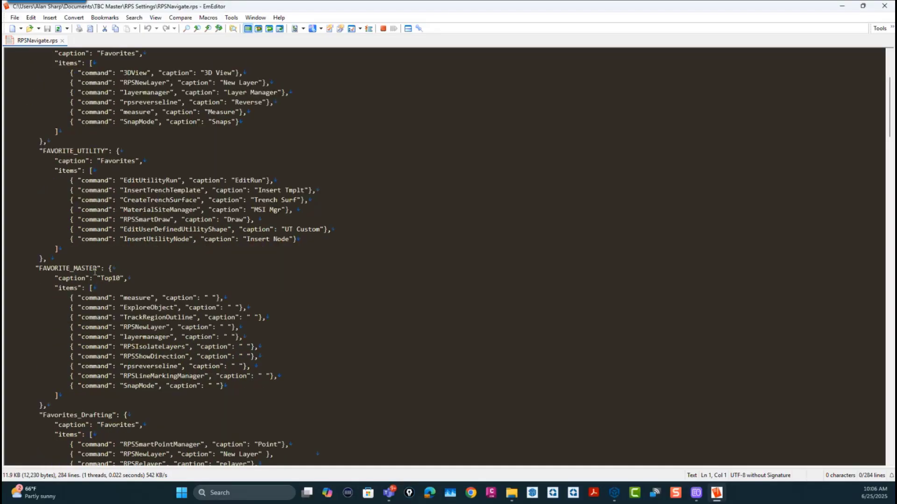
scroll(94, 270, down, 10)
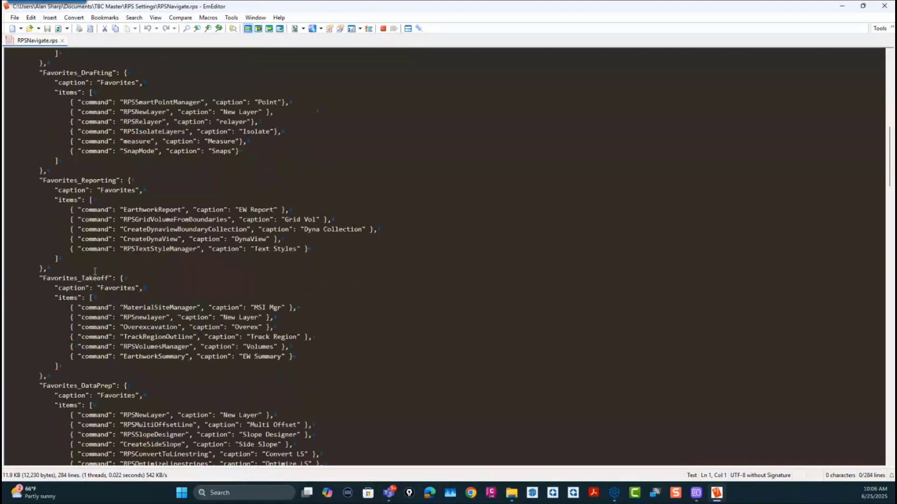
scroll(95, 271, up, 2)
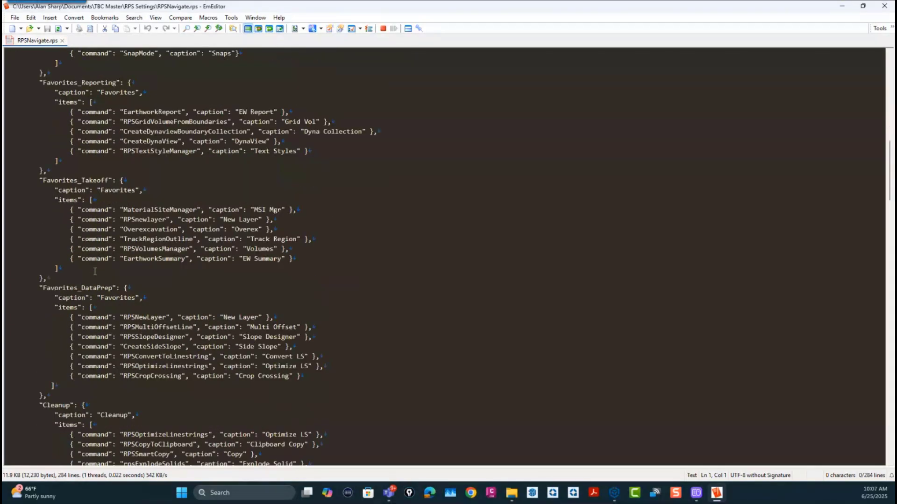
scroll(95, 272, down, 5)
scroll(95, 271, down, 5)
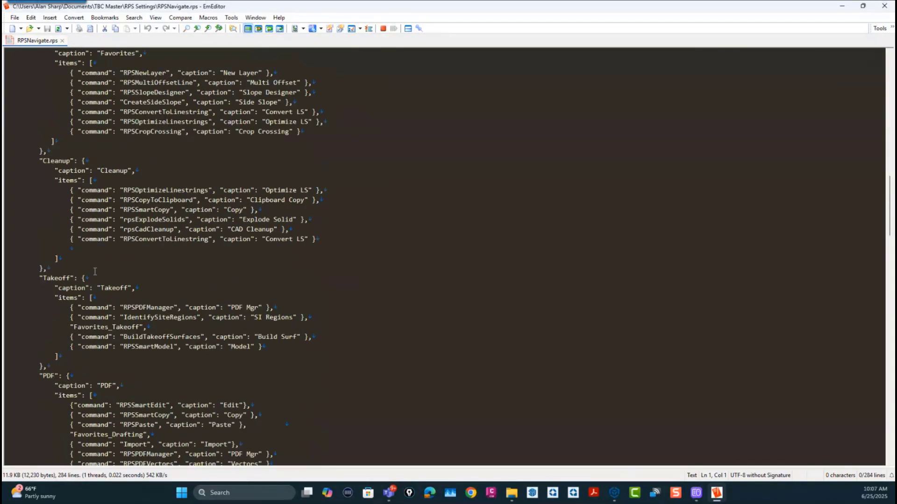
scroll(95, 271, up, 13)
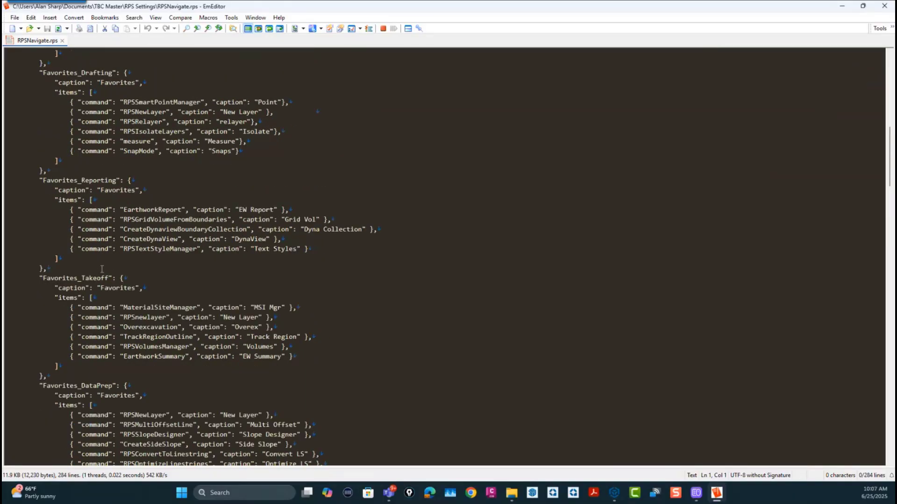
scroll(166, 256, up, 5)
scroll(167, 254, up, 4)
scroll(166, 253, up, 3)
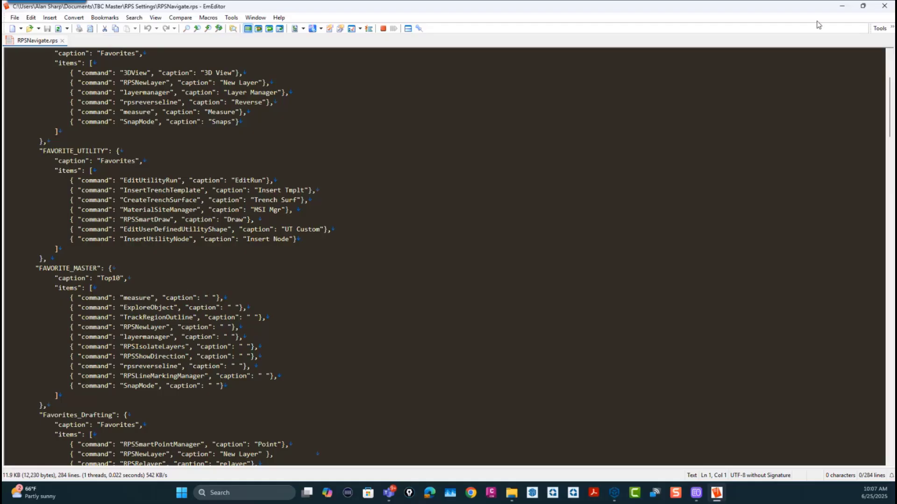
click(842, 6)
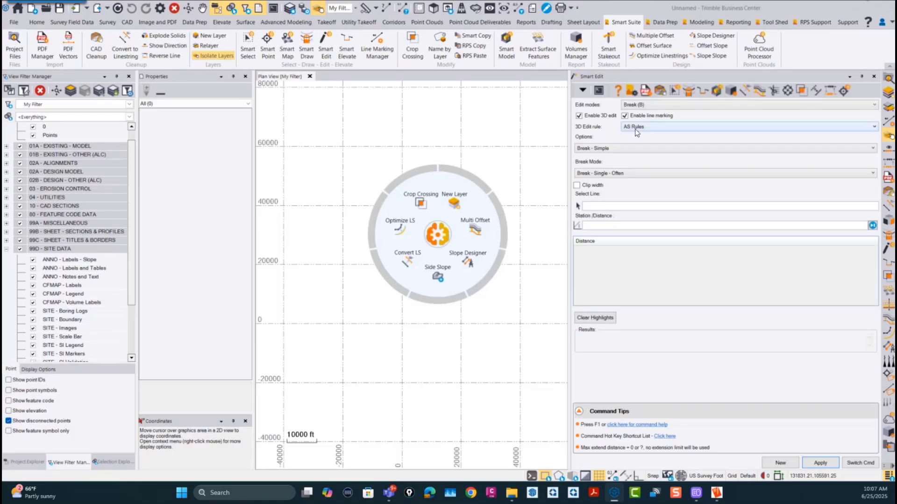
Step: Return the radial wheel to its main level, review the Top10 commands and dismiss the wheel
click(441, 243)
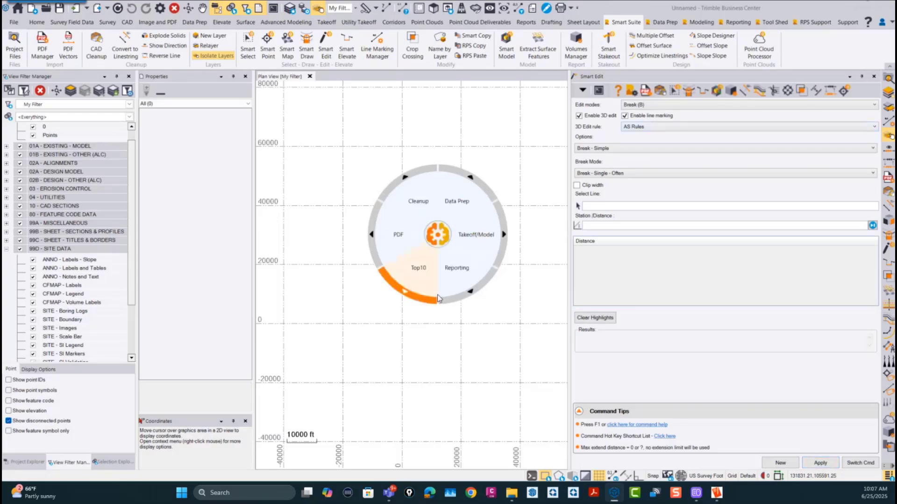
click(419, 271)
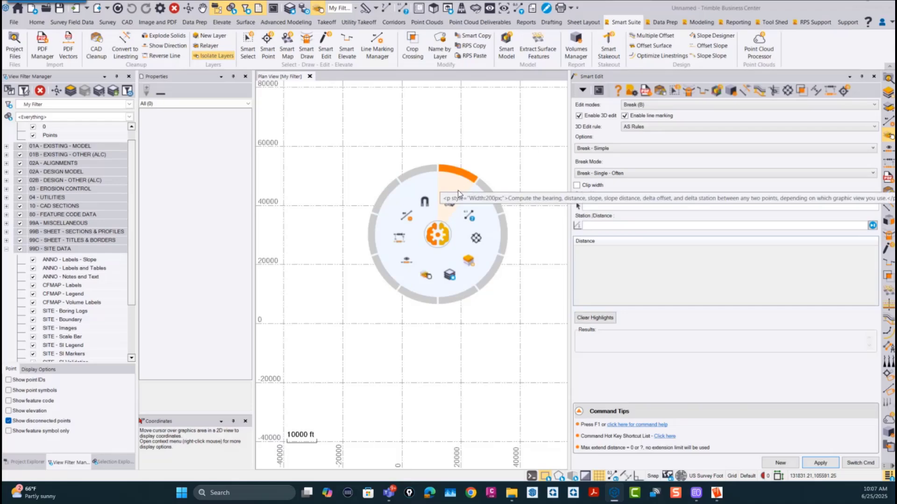
click(437, 238)
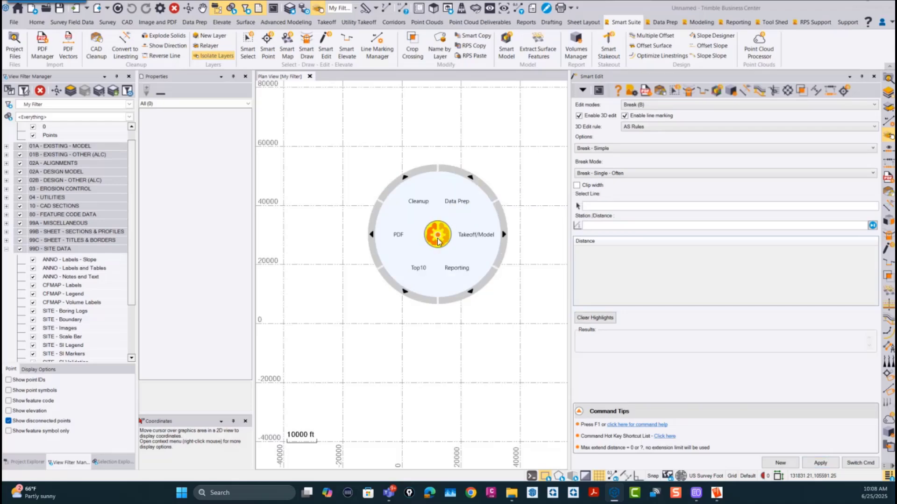
click(440, 236)
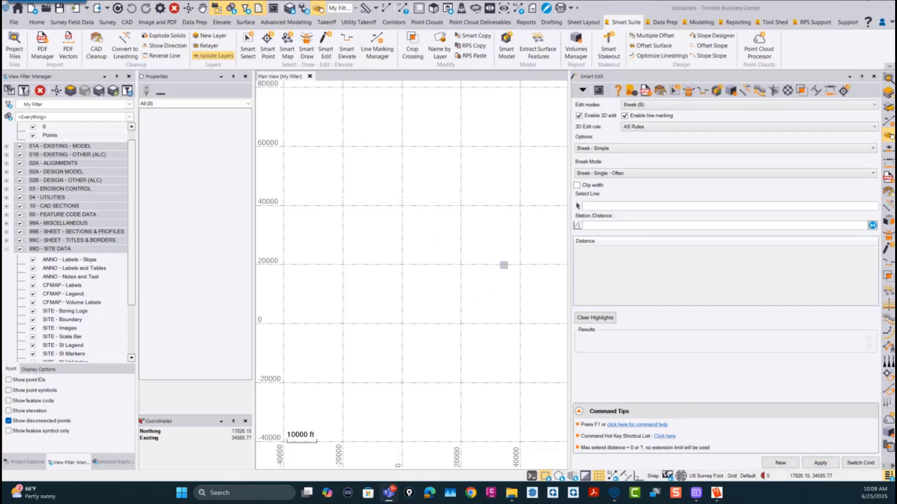
Step: Reopen the radial wheel at its main level in the plan view
click(413, 277)
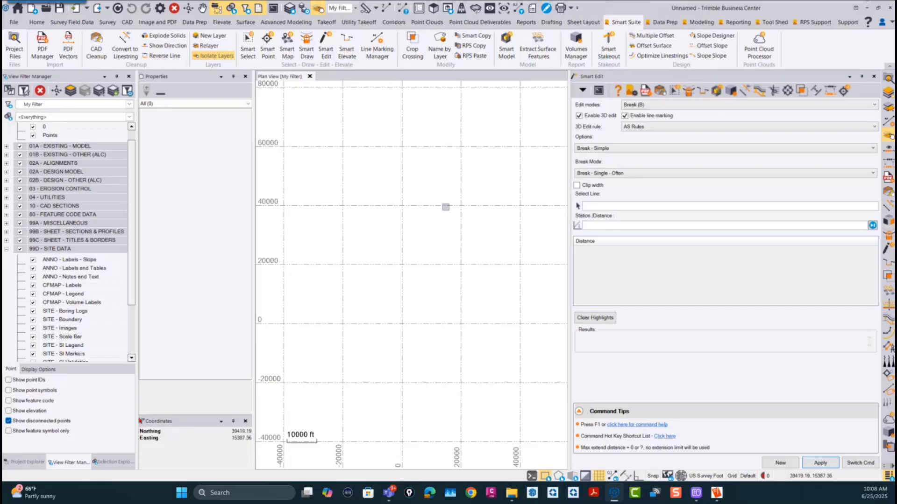
right_click(422, 239)
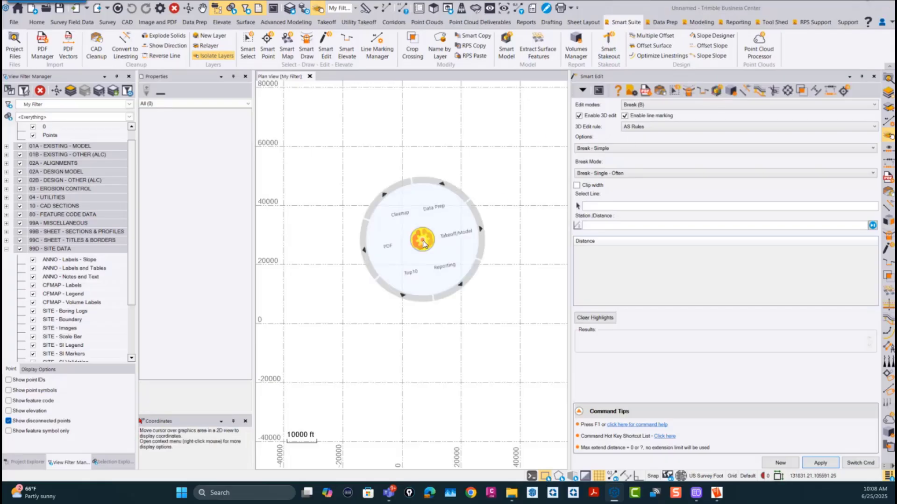
Step: Switch to EmEditor and examine the numbered TM menu definitions in RPSNavigate.rps, from TM_9 through TM_1
click(717, 496)
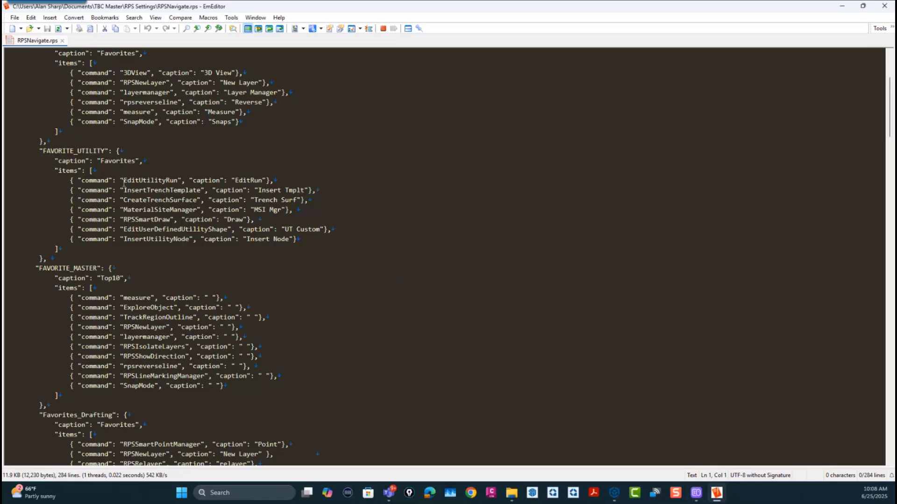
scroll(101, 159, up, 5)
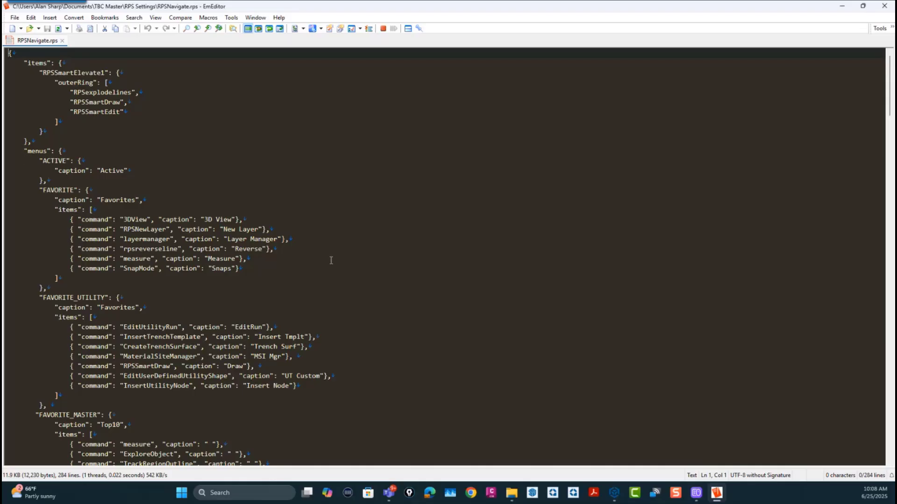
scroll(331, 260, down, 5)
scroll(332, 260, down, 20)
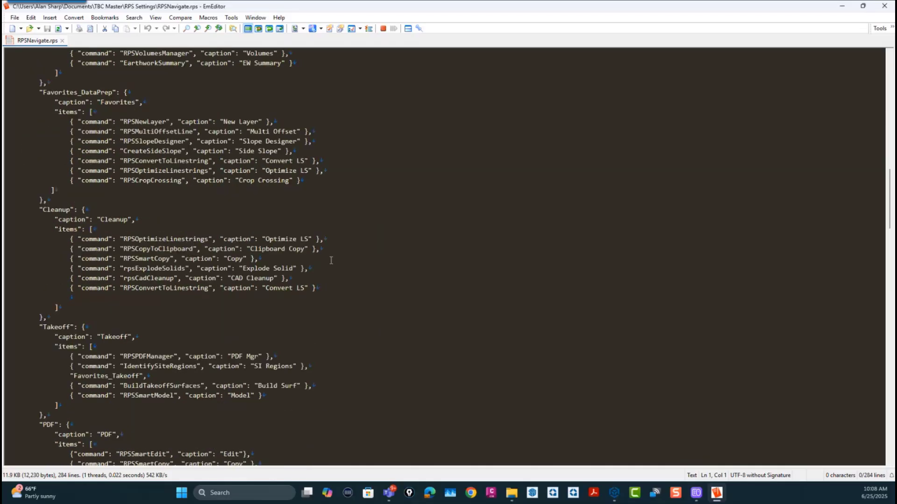
scroll(331, 260, down, 20)
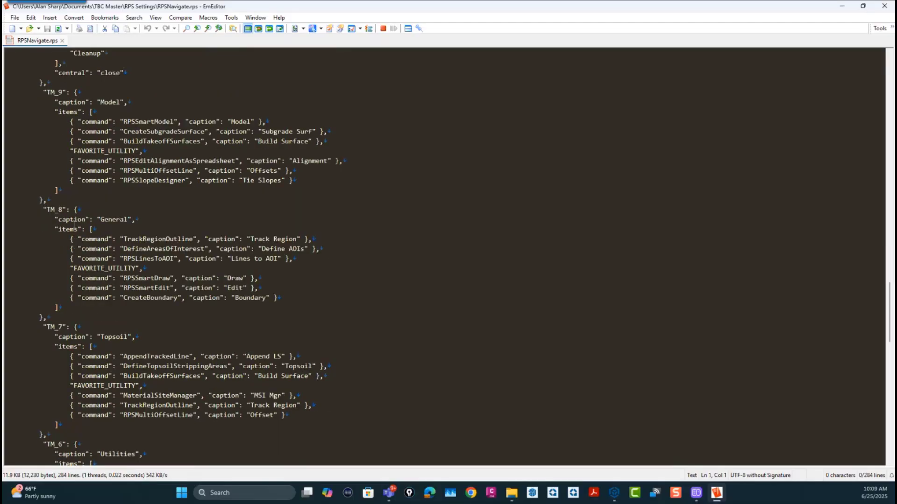
scroll(73, 411, down, 8)
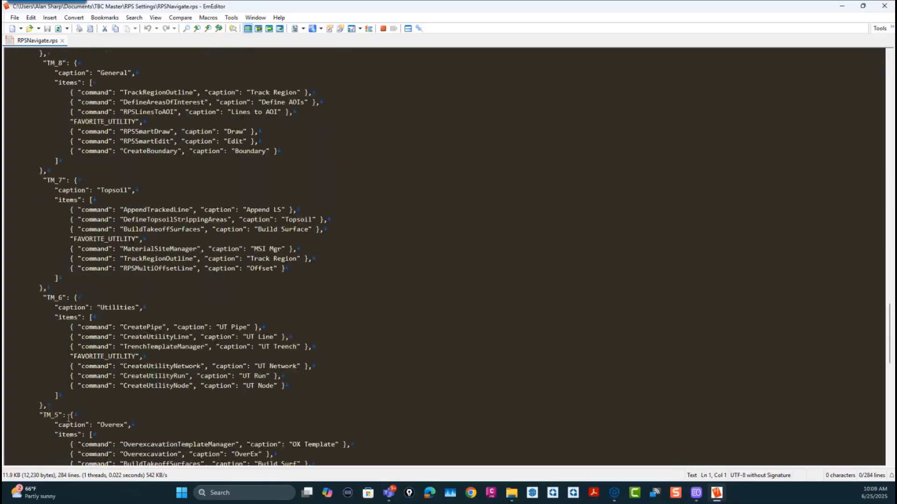
scroll(75, 409, down, 8)
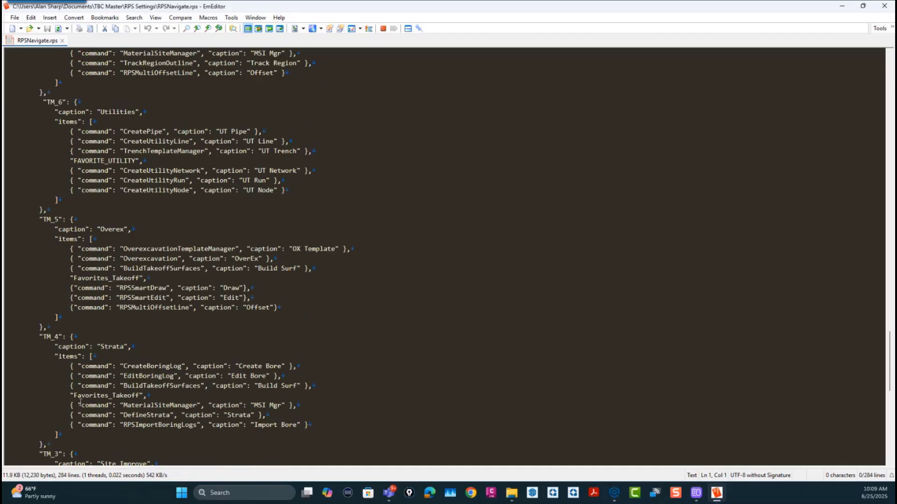
scroll(75, 403, down, 7)
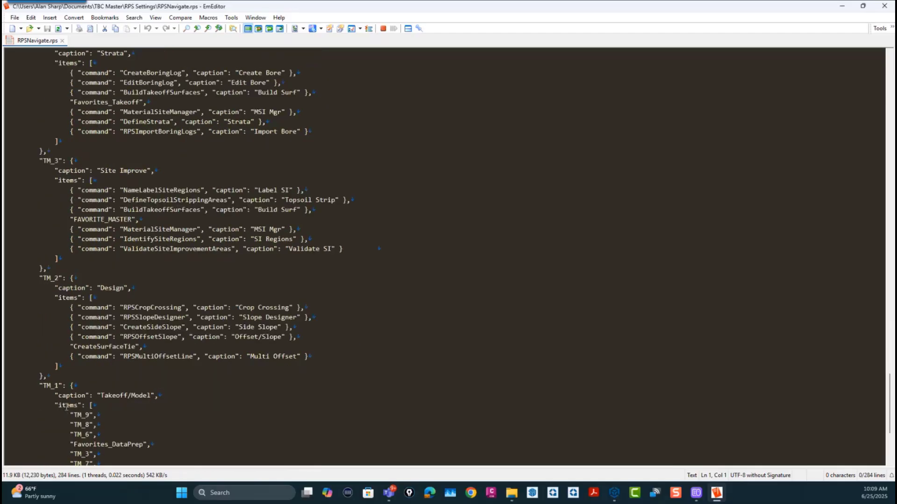
scroll(69, 400, down, 4)
Step: Review the home menu's group list and the Top10 definition in RPSNavigate.rps, and close EmEditor
scroll(71, 397, up, 18)
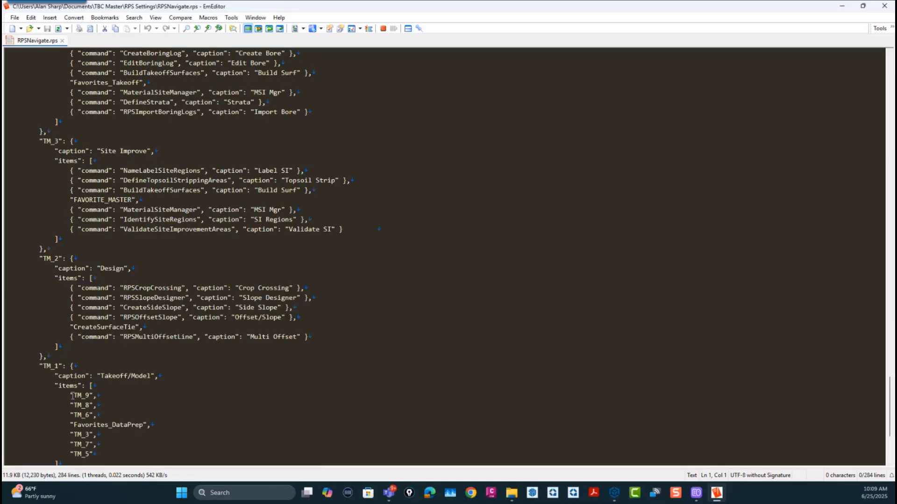
scroll(72, 395, up, 18)
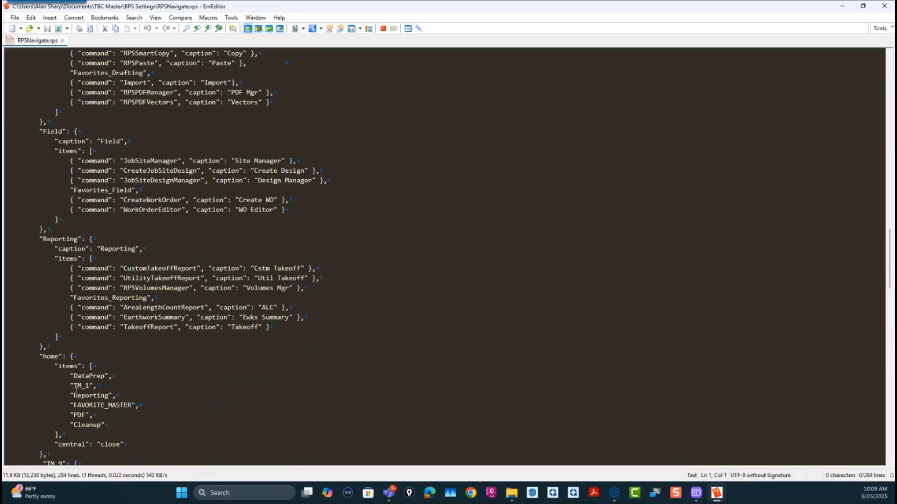
scroll(76, 390, up, 12)
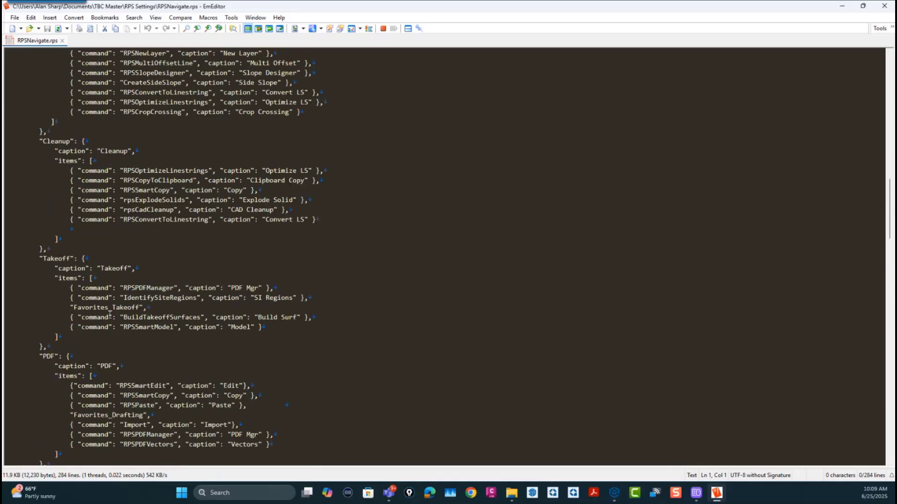
scroll(121, 301, up, 15)
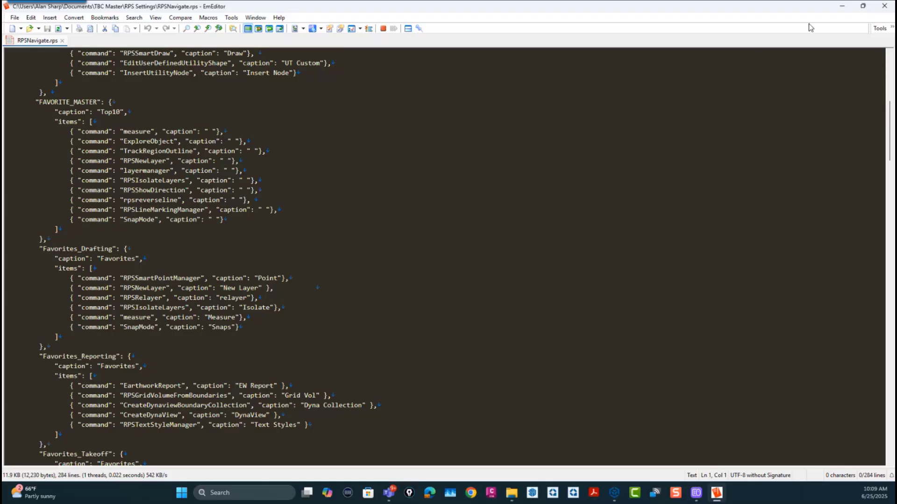
click(884, 6)
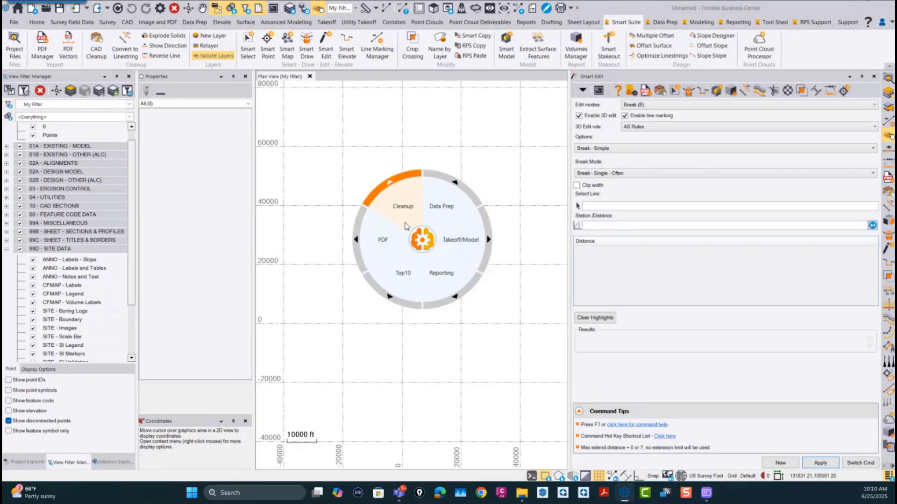
Step: Show the radial wheel's Data Prep commands and return to its main level
click(444, 209)
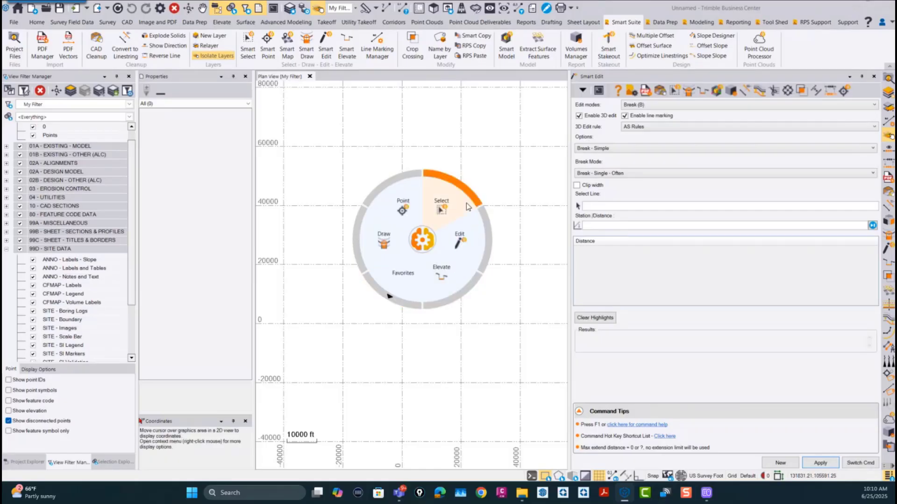
click(428, 245)
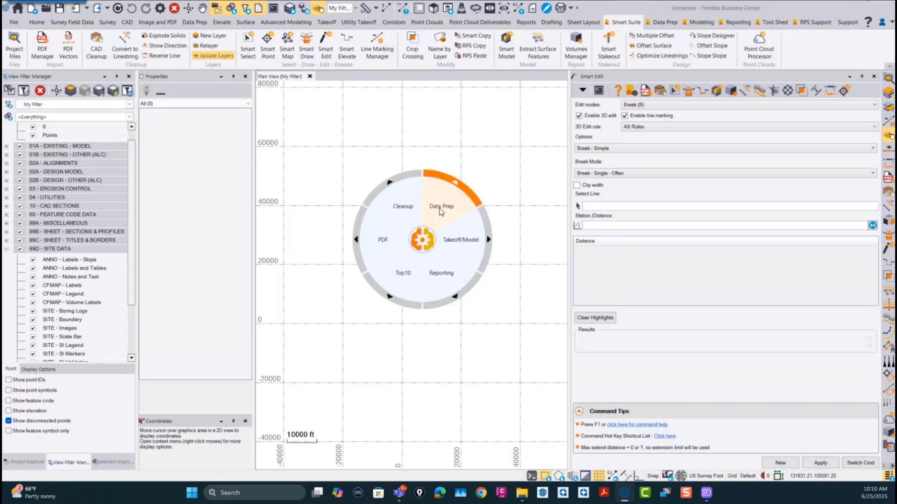
Step: Show the radial wheel's Data Prep commands and their Favorites, return to the main level, and dismiss the wheel
click(441, 212)
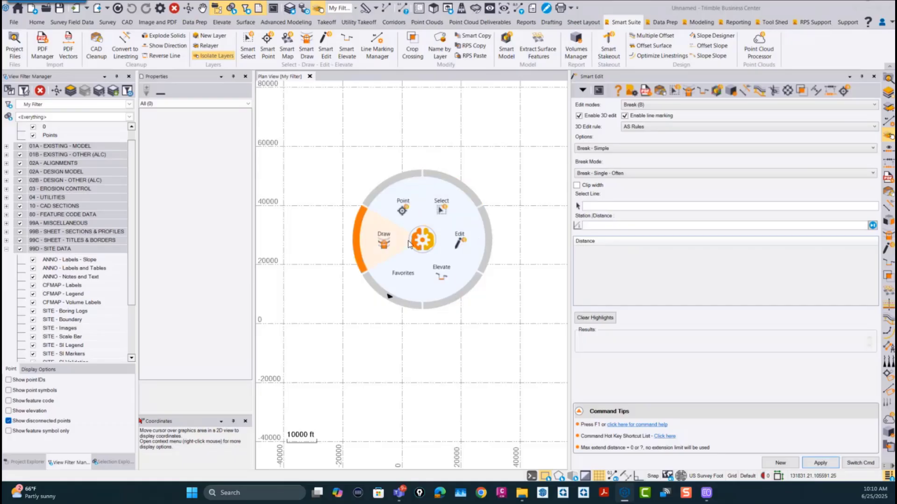
click(408, 279)
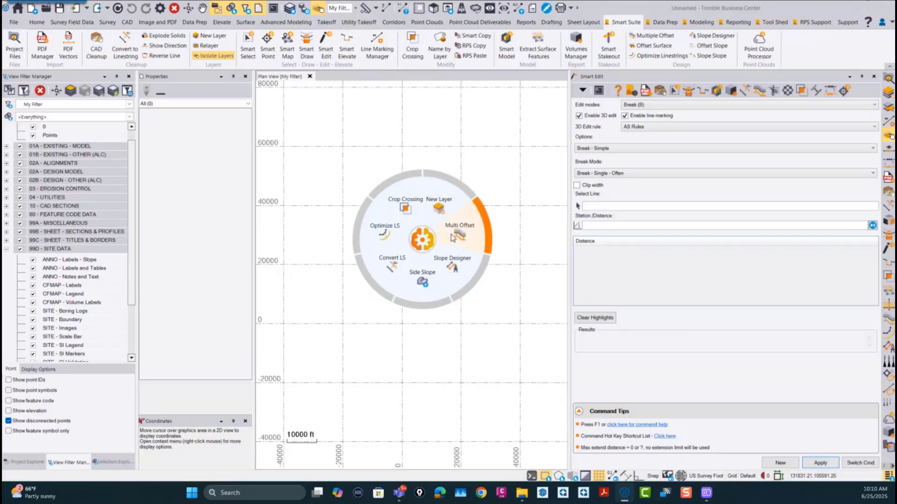
click(423, 241)
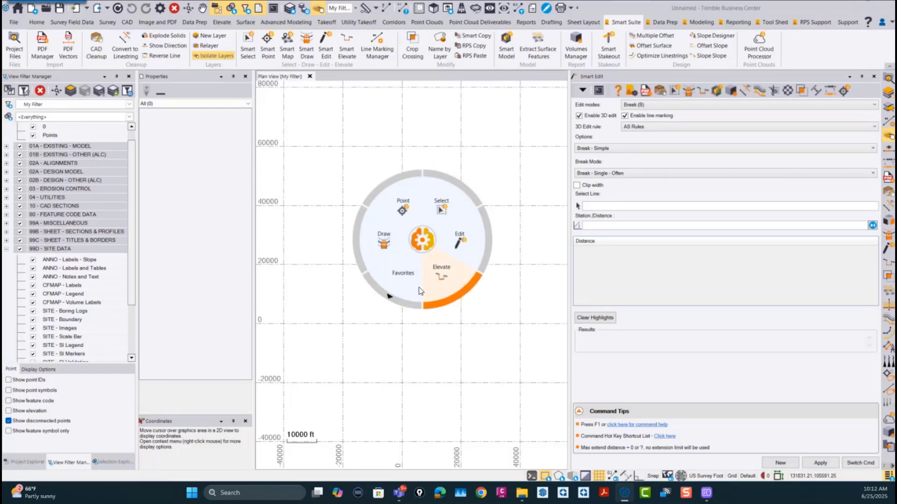
click(423, 241)
click(423, 241)
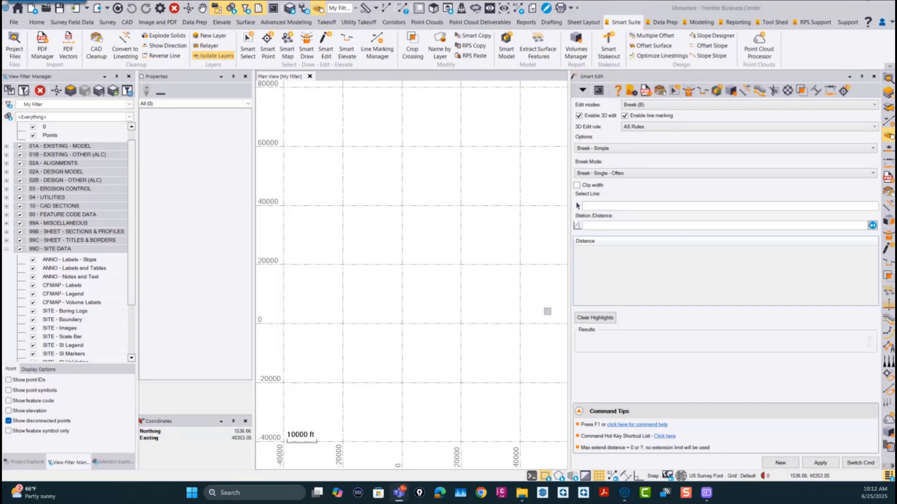
Step: Show the list of open commands from the Smart Edit header and from its command switcher, and dismiss it
click(583, 90)
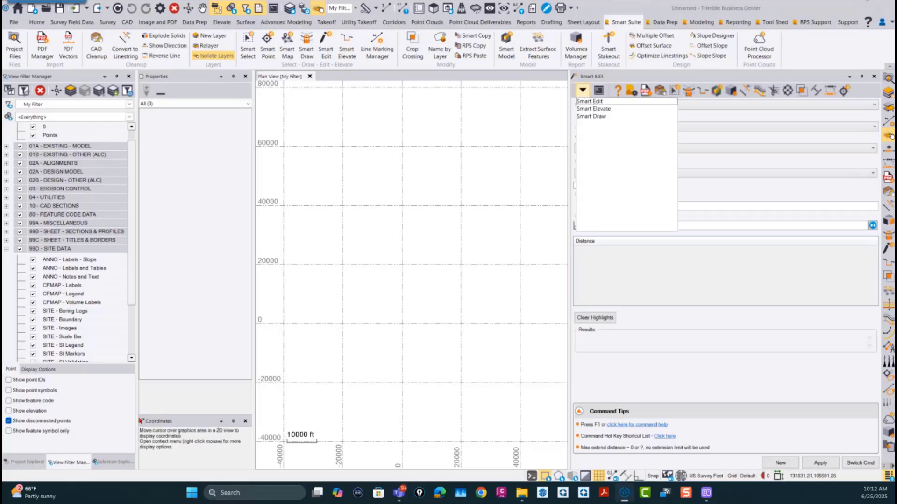
click(861, 463)
click(863, 464)
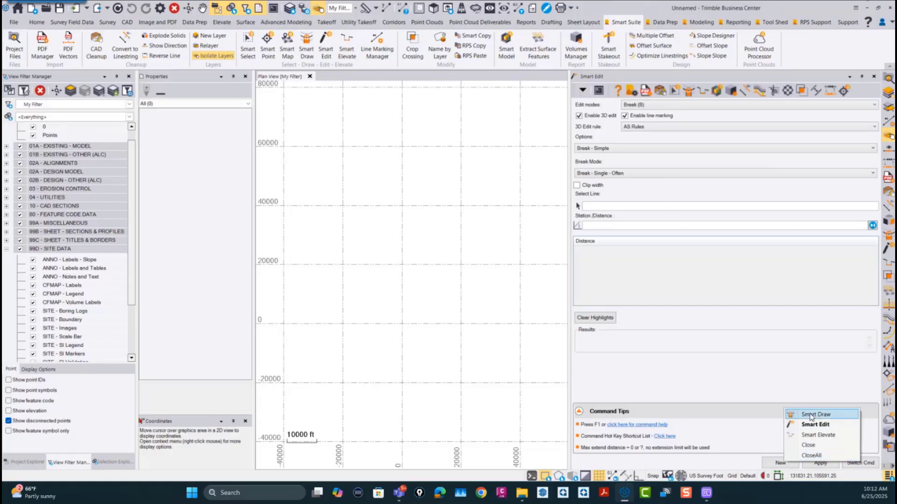
click(868, 428)
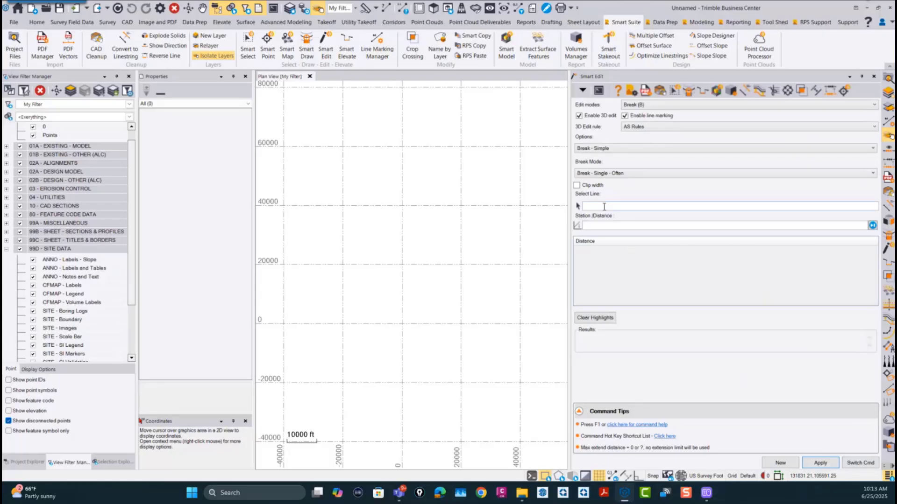
Step: Close Smart Edit to continue in Smart Elevate, and show the remaining open commands
right_click(756, 256)
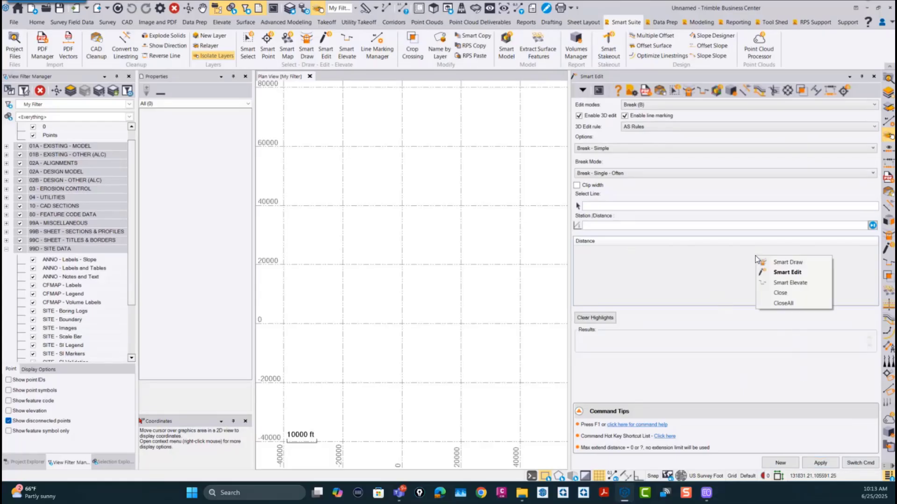
click(789, 283)
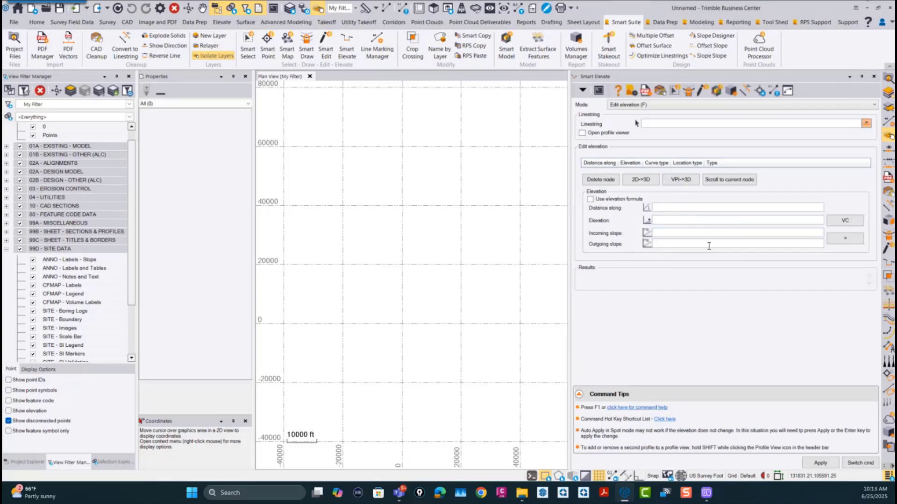
click(687, 221)
click(861, 463)
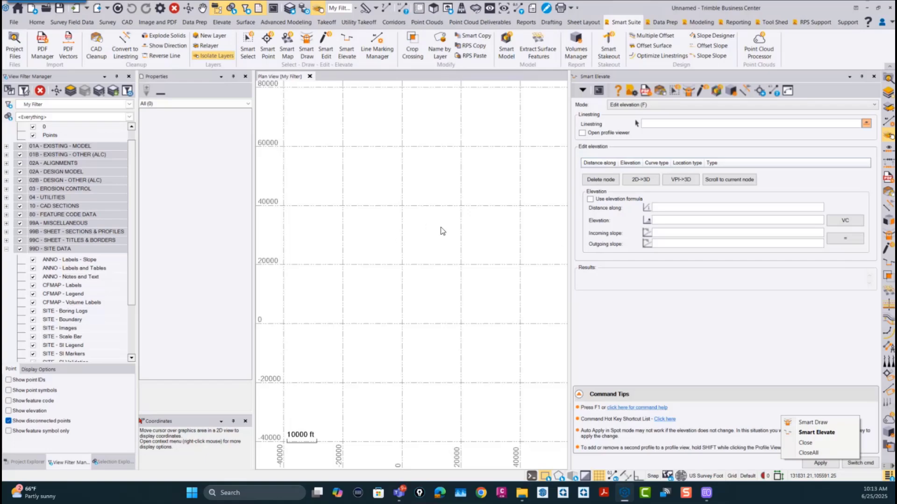
Step: Compare the plan view's context menu with and without Smart Elevate's Distance along field active
click(432, 238)
right_click(420, 222)
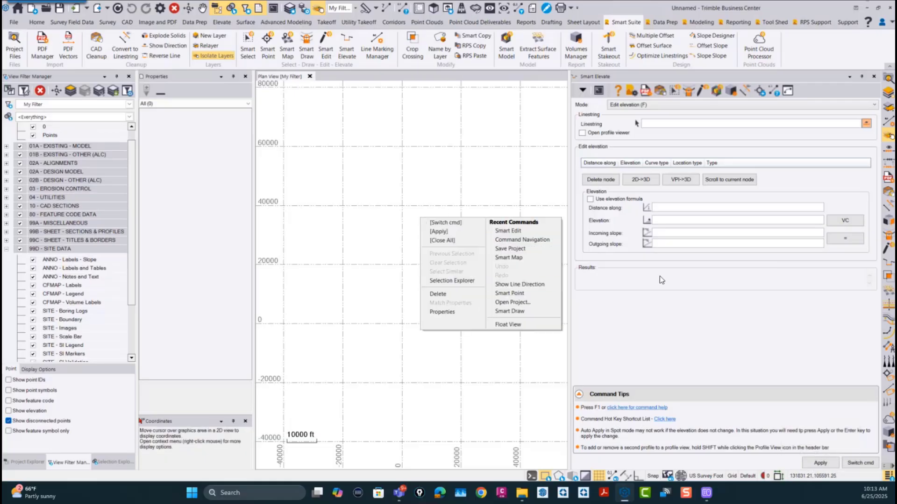
click(510, 204)
click(691, 210)
middle_drag(355, 232, 355, 232)
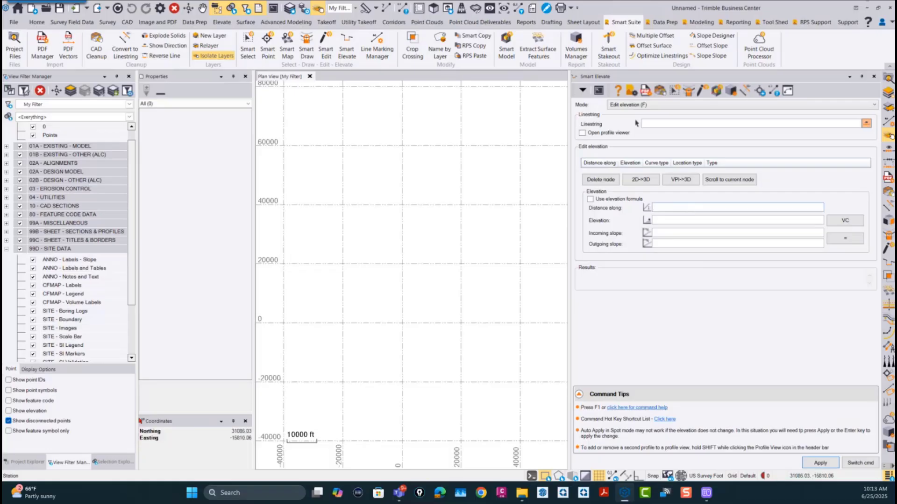
right_click(354, 232)
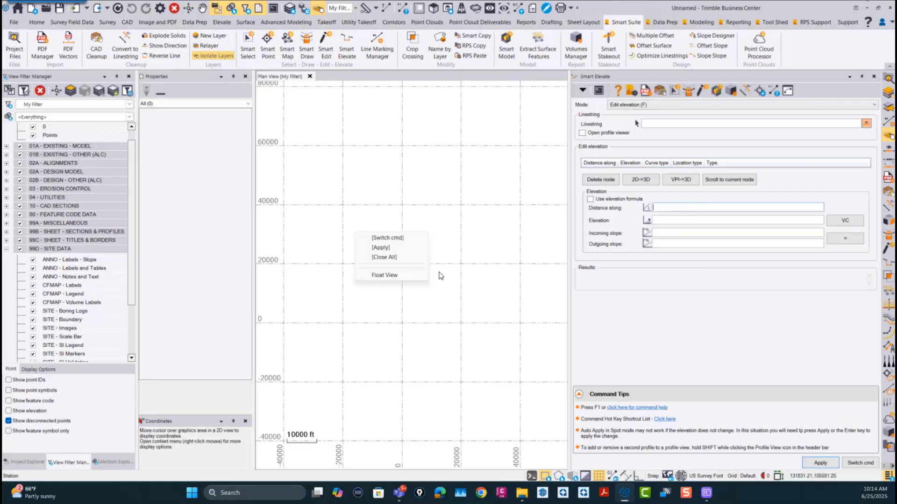
click(463, 254)
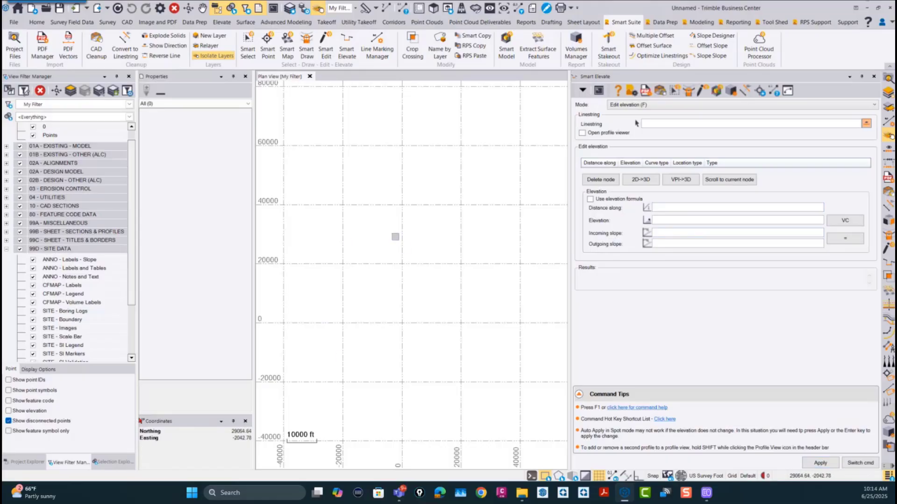
Step: Activate Smart Elevate's Distance along, Elevation and Incoming slope fields in turn, returning to Distance along
click(679, 207)
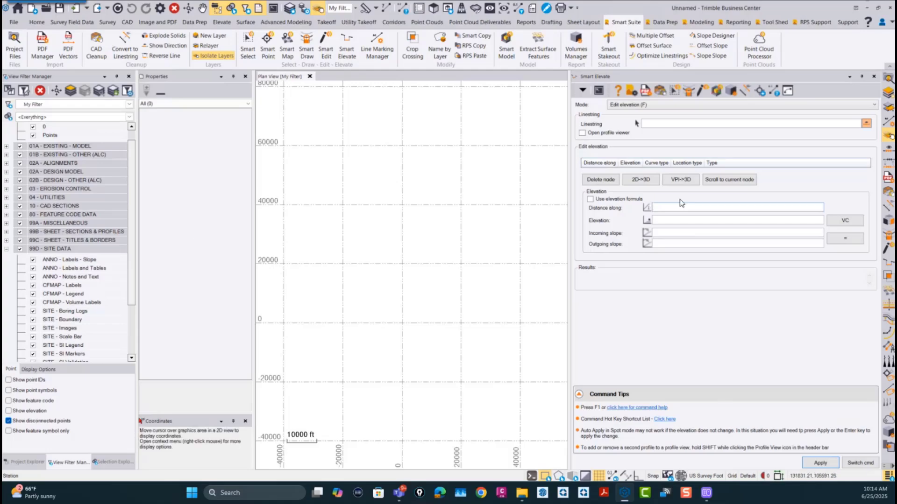
click(671, 219)
click(667, 232)
click(667, 206)
Step: Close all open commands and open Volumes Manager
click(856, 463)
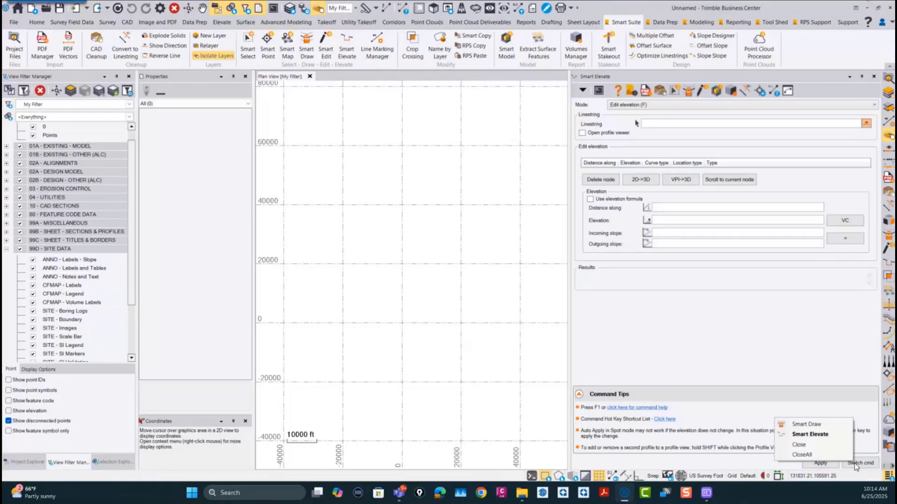
click(804, 455)
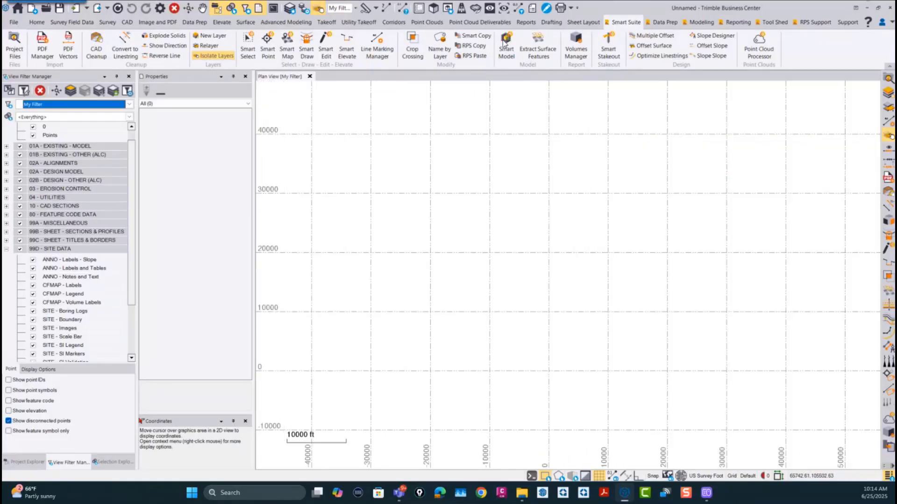
click(584, 64)
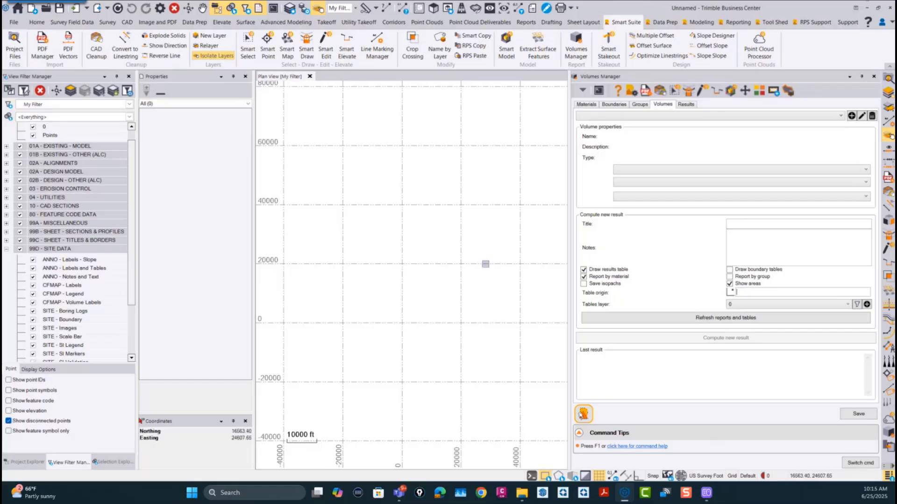
click(590, 416)
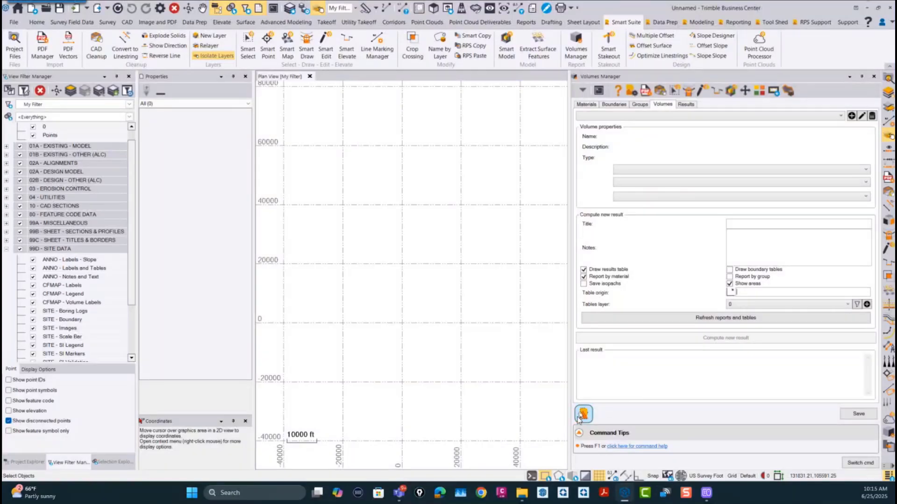
click(582, 414)
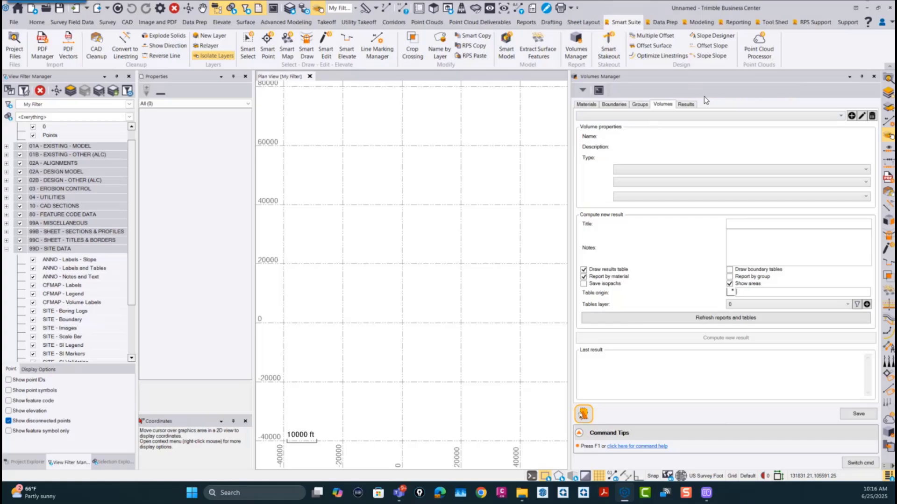
Step: Switch from Volumes Manager through Smart Edit, Smart Elevate, CAD Cleanup and Smart Edit again to Smart Elevate using the command header shortcuts
click(702, 92)
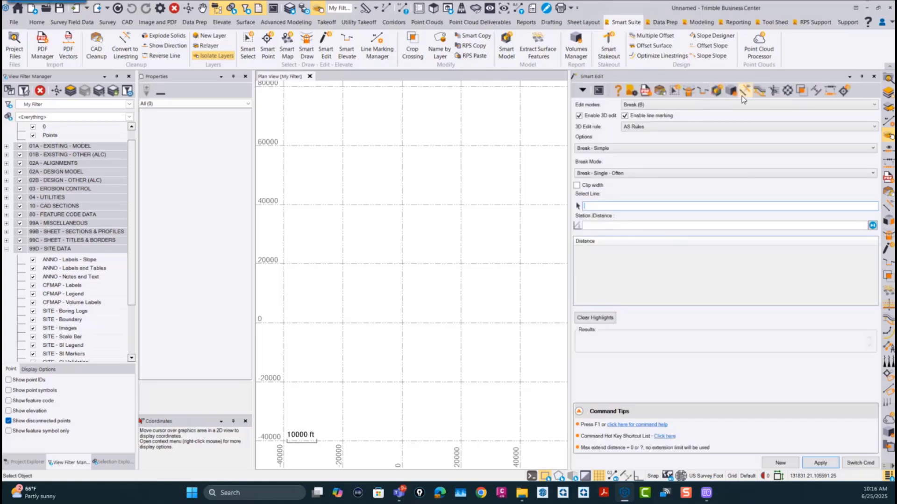
click(702, 92)
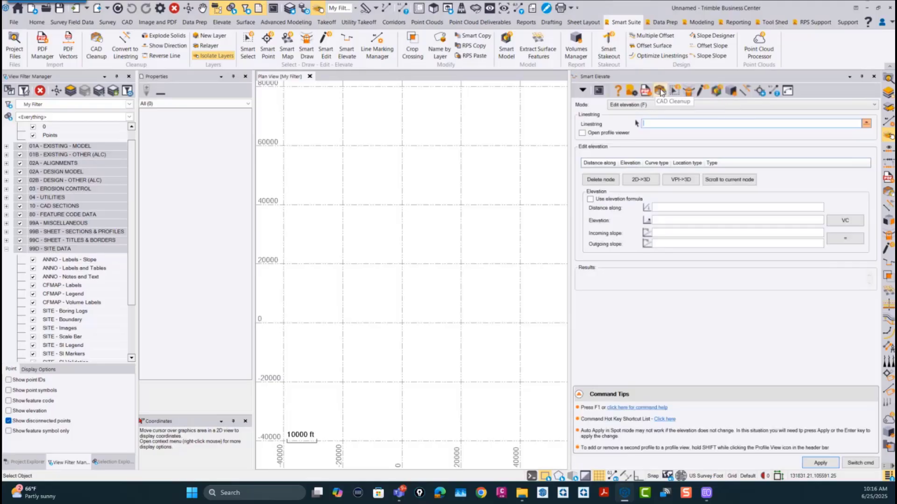
click(659, 91)
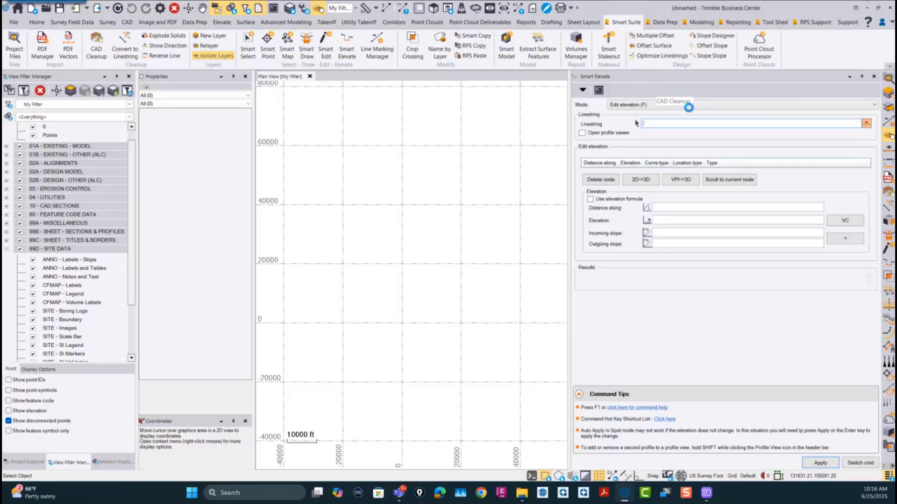
click(685, 91)
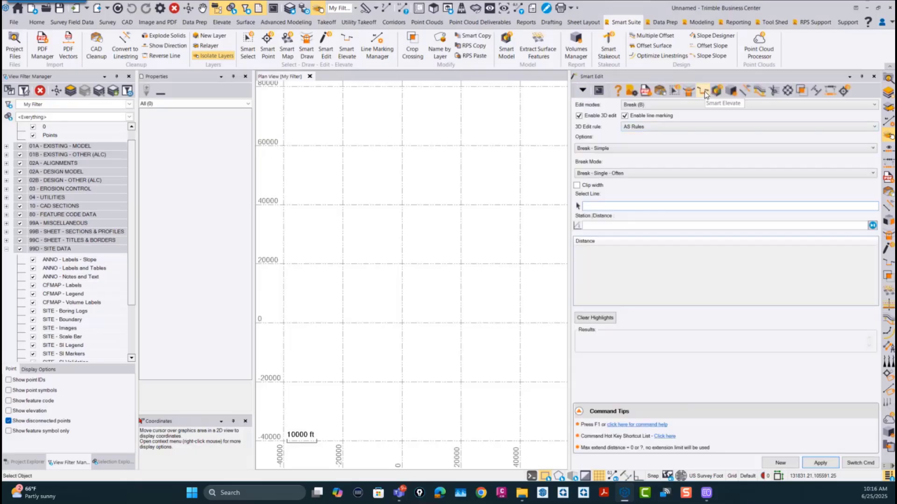
click(704, 91)
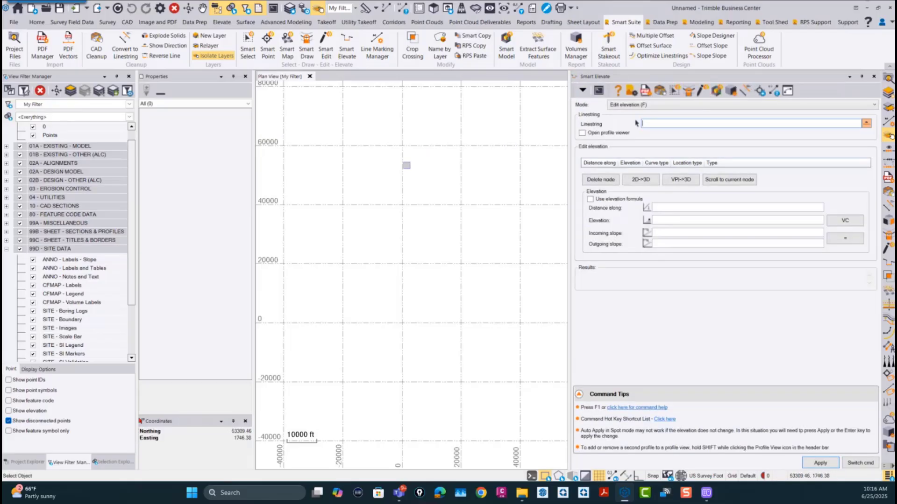
Step: Start Smart Edit from the radial wheel in the plan view and check the list of open commands
right_click(403, 168)
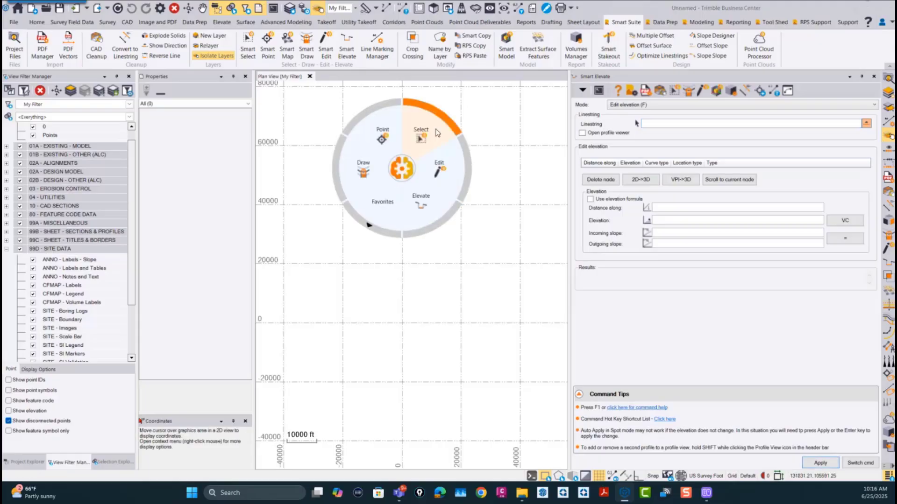
click(441, 171)
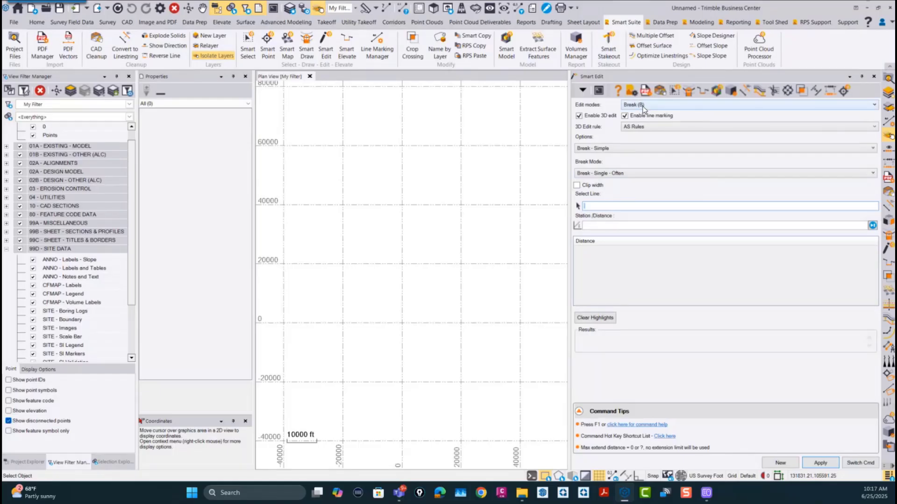
click(860, 464)
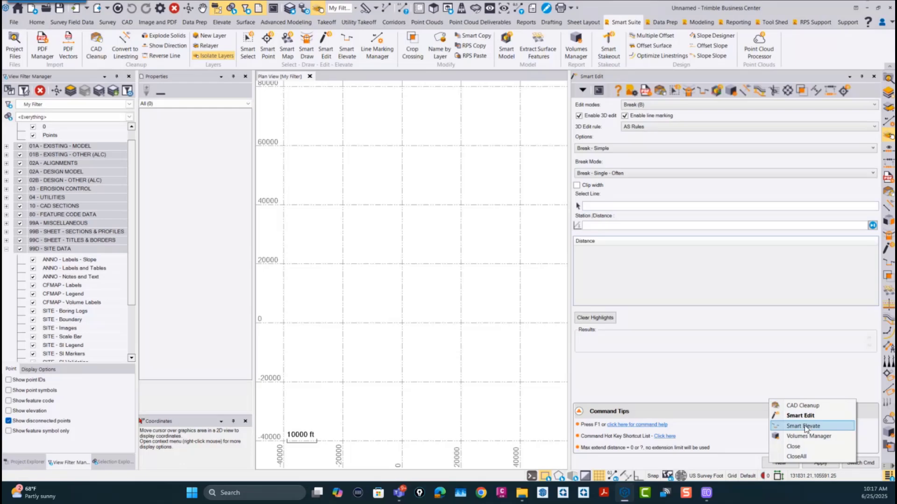
click(725, 461)
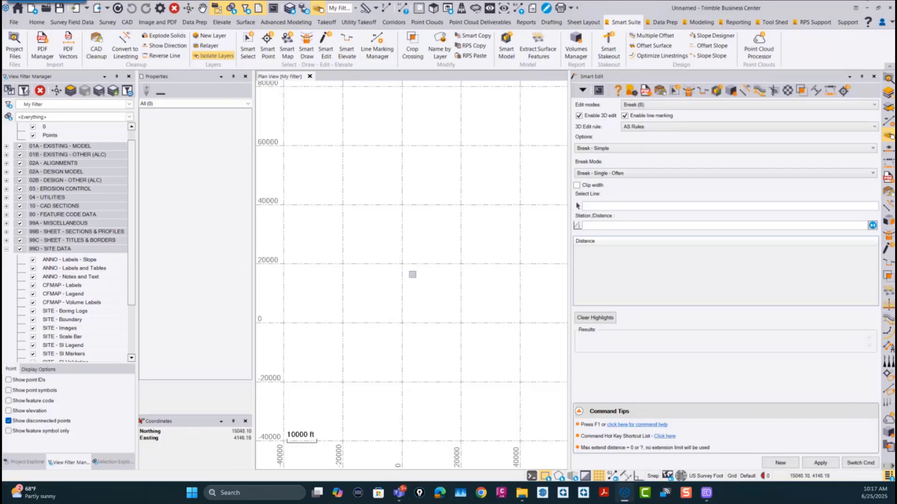
Step: Start the UT Node command from the Takeoff/Model group's Utilities set on the radial wheel
middle_click(409, 220)
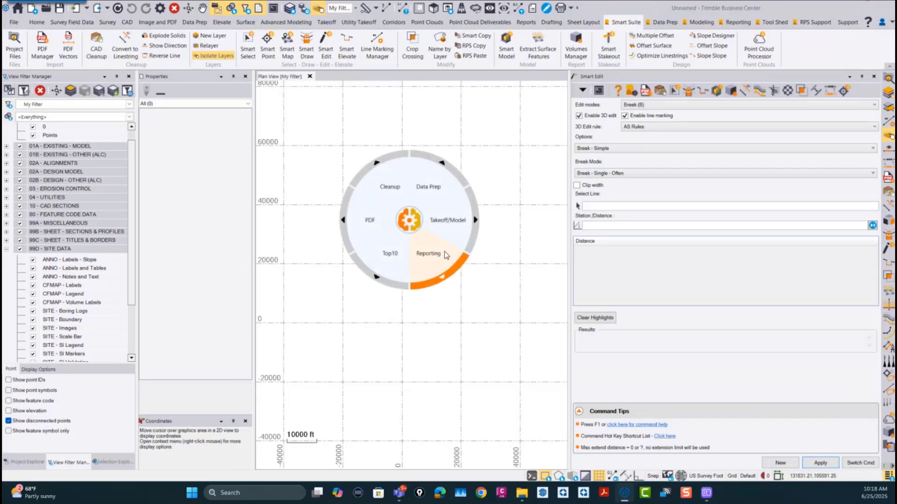
click(450, 225)
click(448, 240)
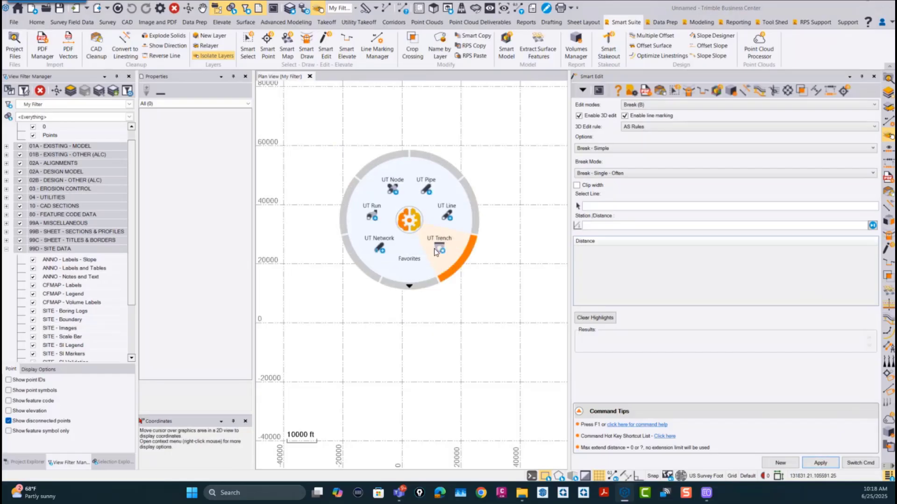
click(394, 186)
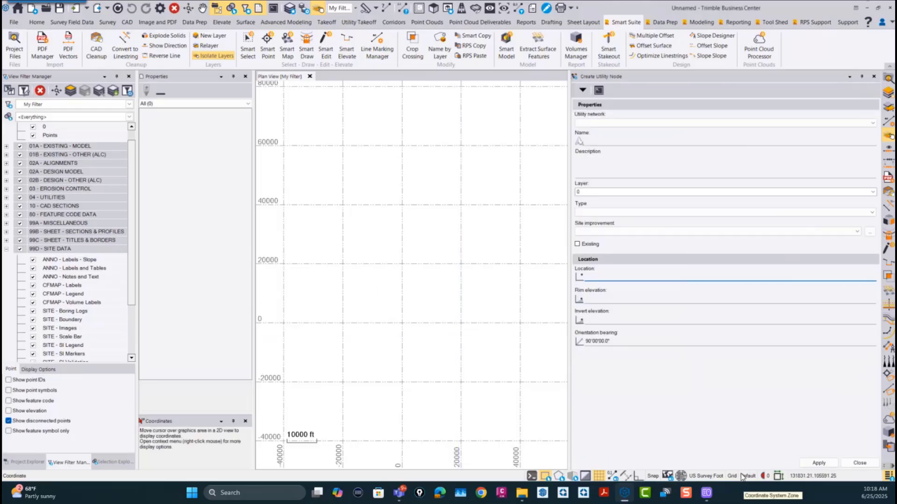
Step: Reopen the radial wheel and start the UT Line command from the Utilities set
middle_click(395, 239)
click(431, 235)
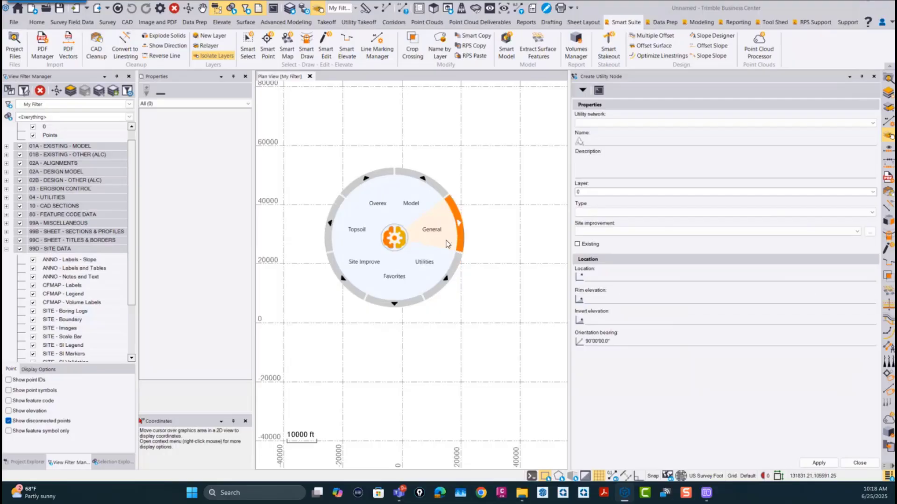
click(422, 268)
click(433, 234)
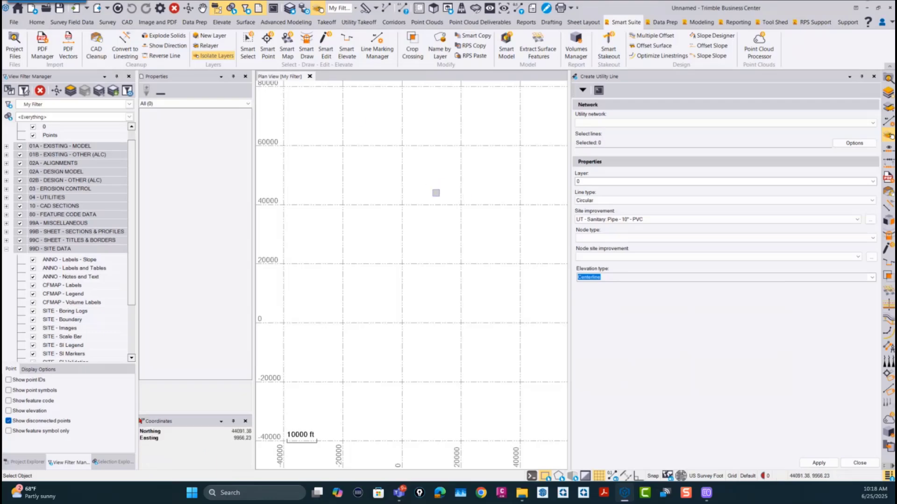
Step: Close Create Utility Line and Smart Edit to return to Smart Elevate
key(ctrl+shift+n)
click(859, 463)
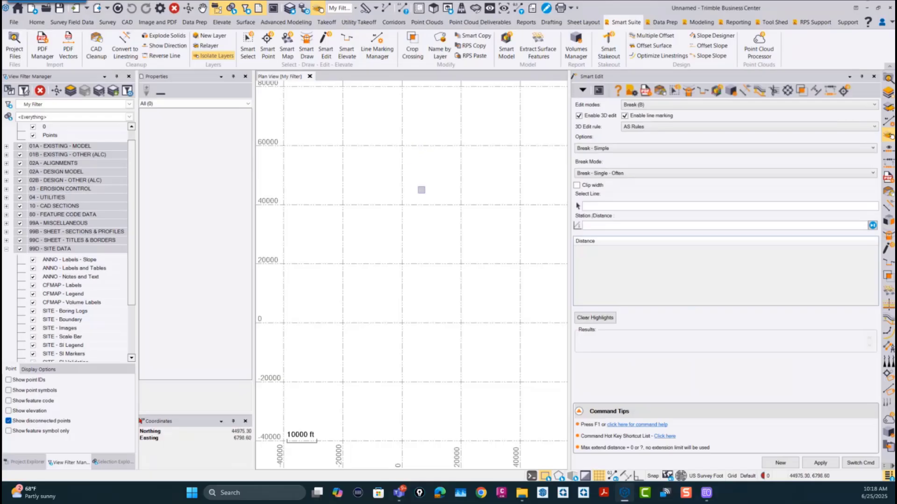
right_click(626, 211)
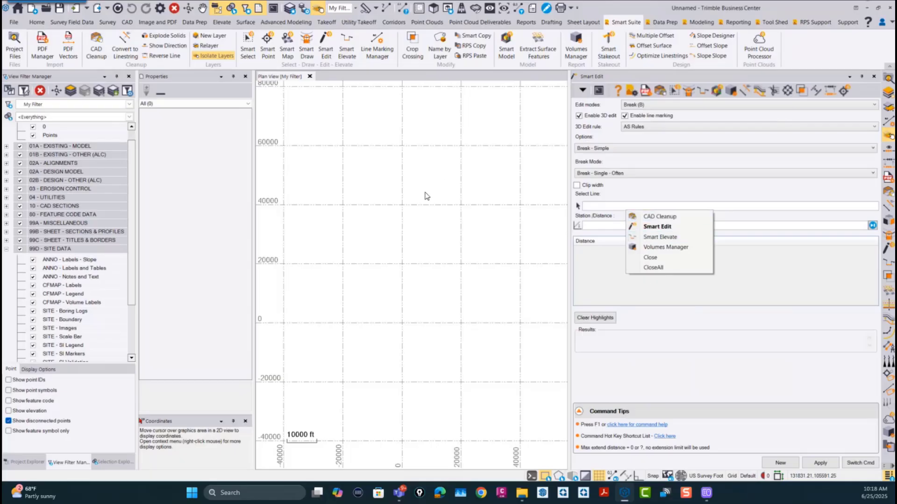
click(654, 258)
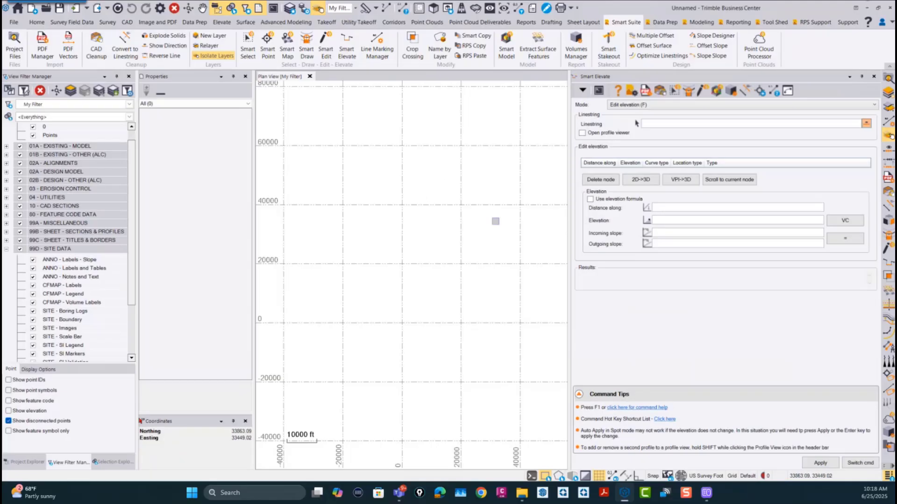
Step: Browse the Takeoff/Model group's Utilities set on the radial wheel, and start the Point command from the Data Prep group
right_click(440, 207)
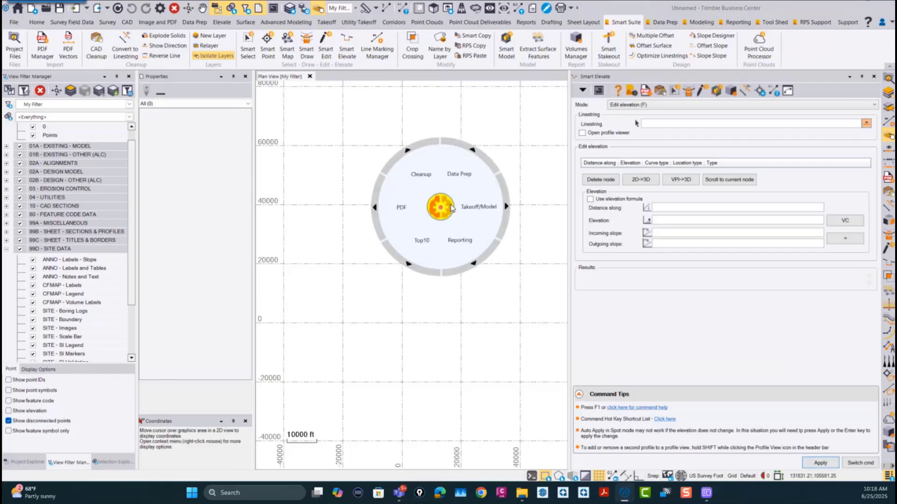
click(485, 213)
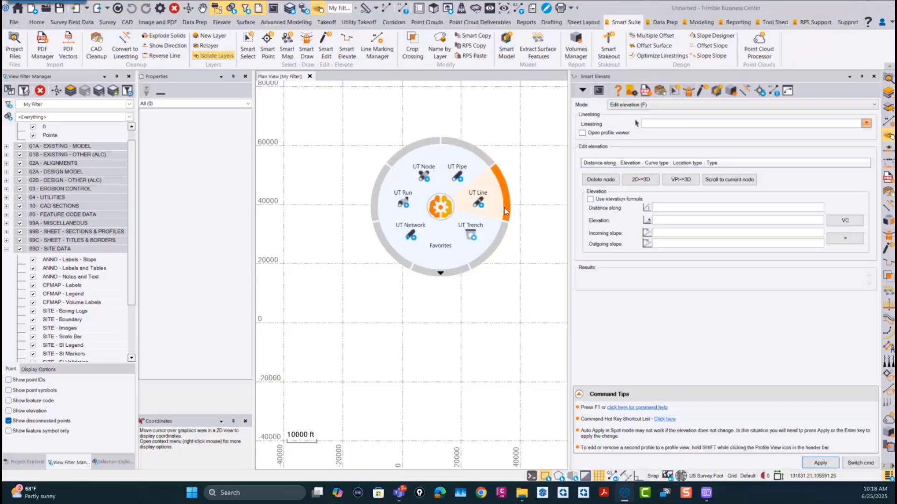
click(439, 207)
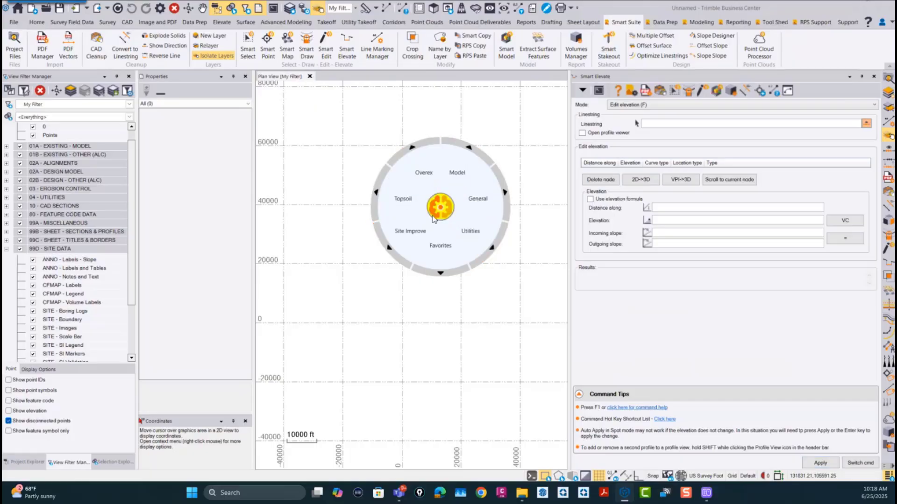
click(440, 210)
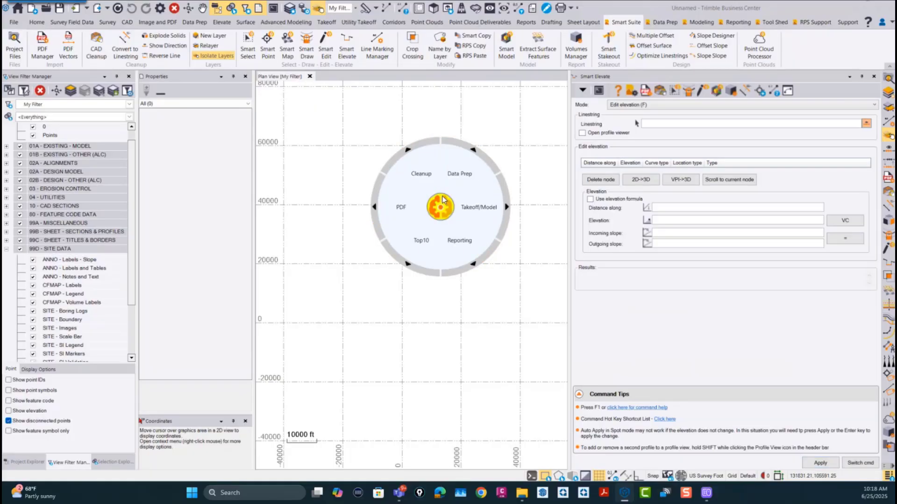
click(451, 181)
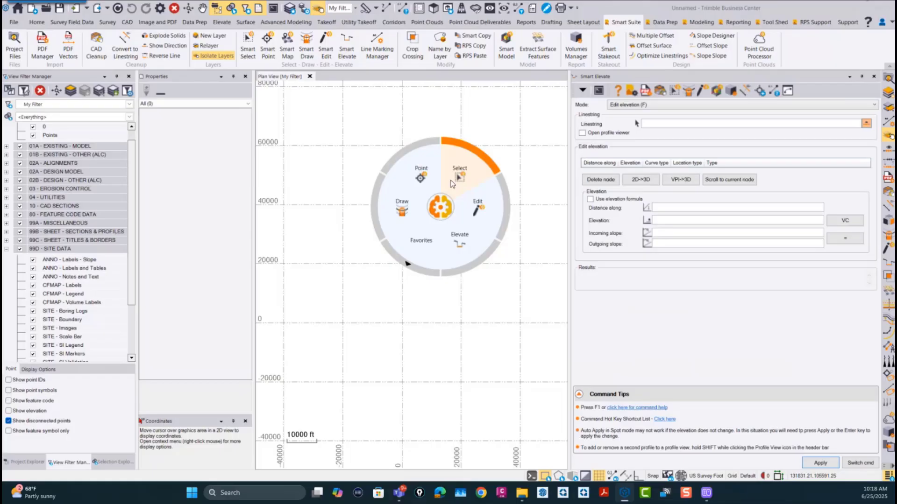
click(382, 173)
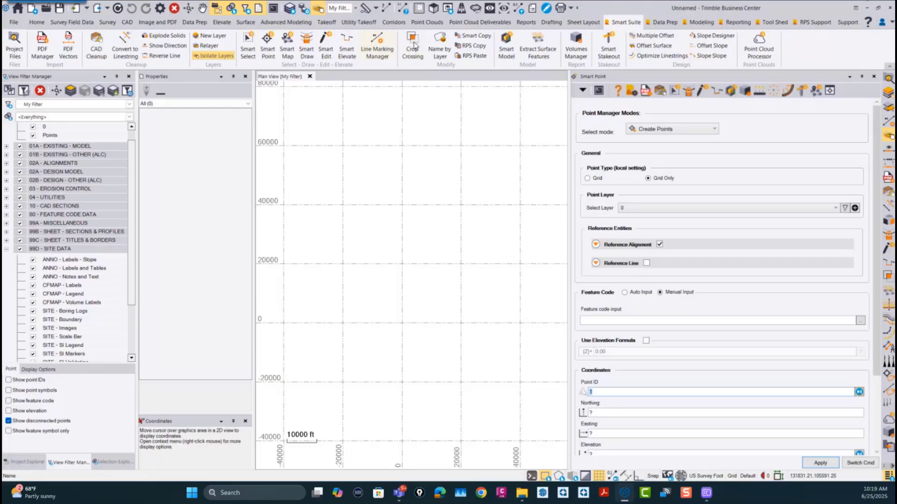
Step: Start Smart Draw from the ribbon, and switch to Smart Edit through the Data Prep group of the radial wheel
click(304, 43)
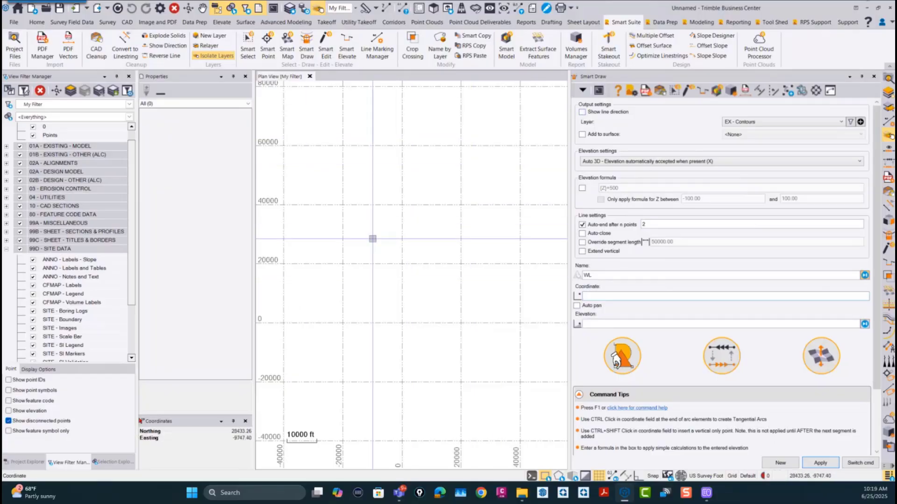
middle_click(418, 237)
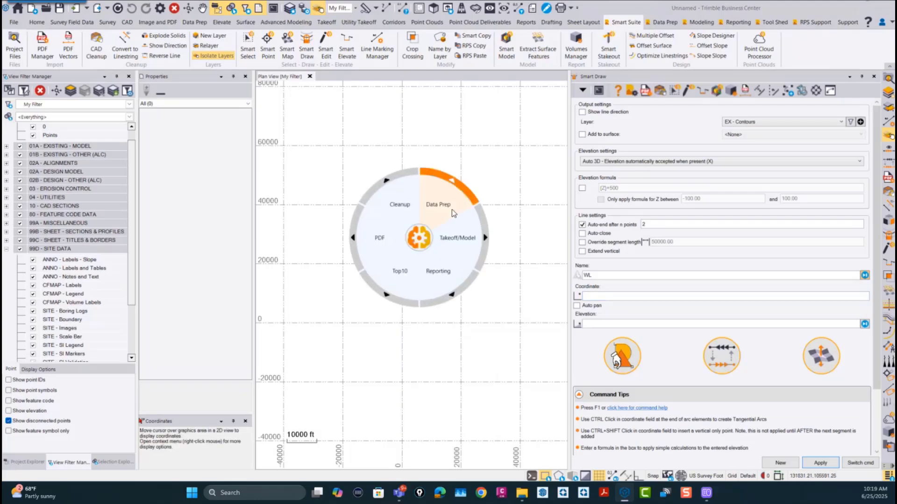
click(452, 228)
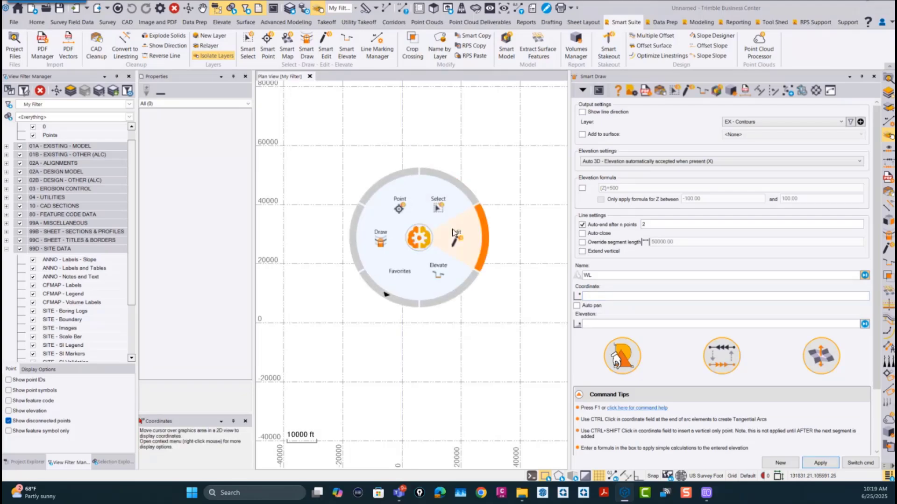
click(475, 235)
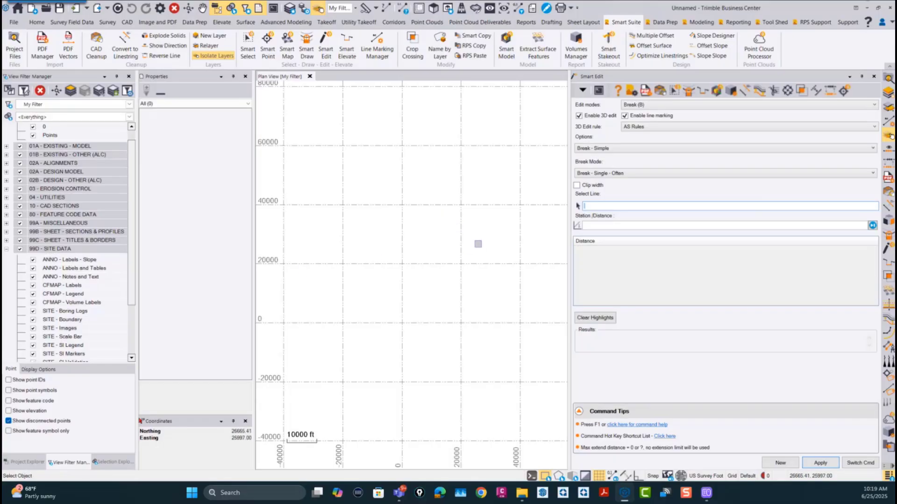
Step: Reopen and dismiss the radial wheel in the plan view, and collapse the ribbon to enlarge the workspace
right_click(475, 248)
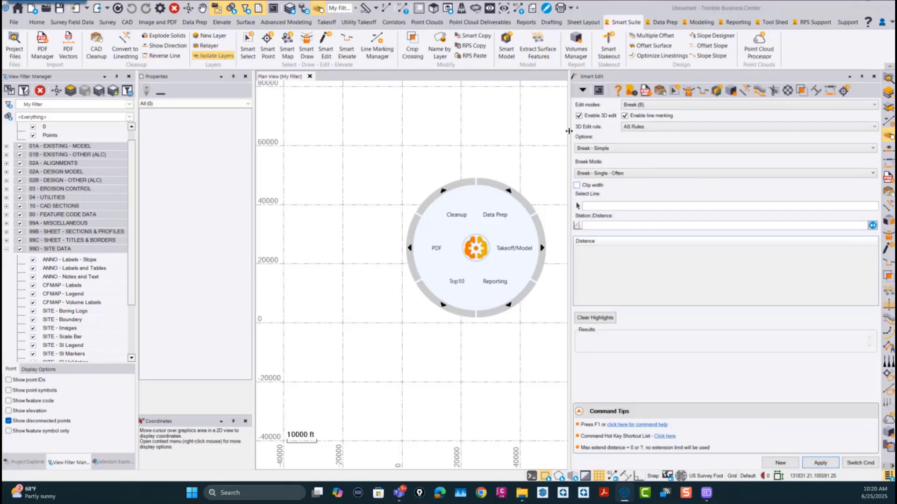
drag(569, 133, 578, 133)
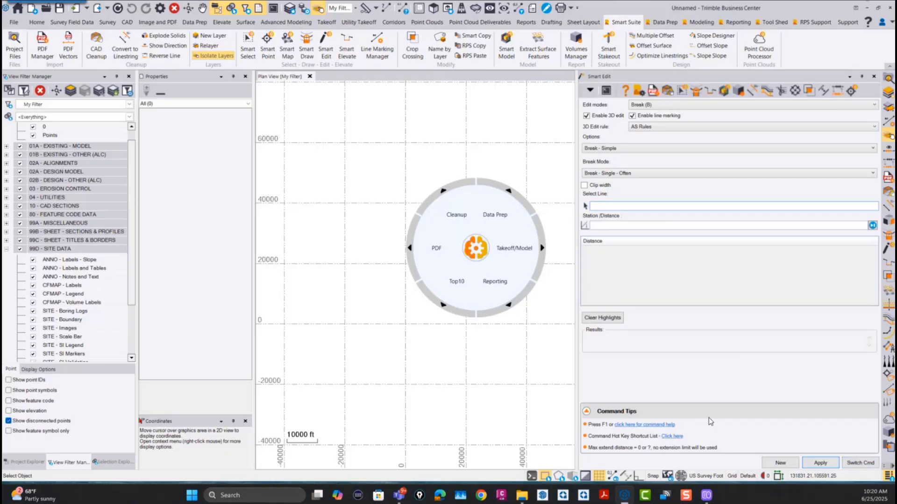
click(478, 248)
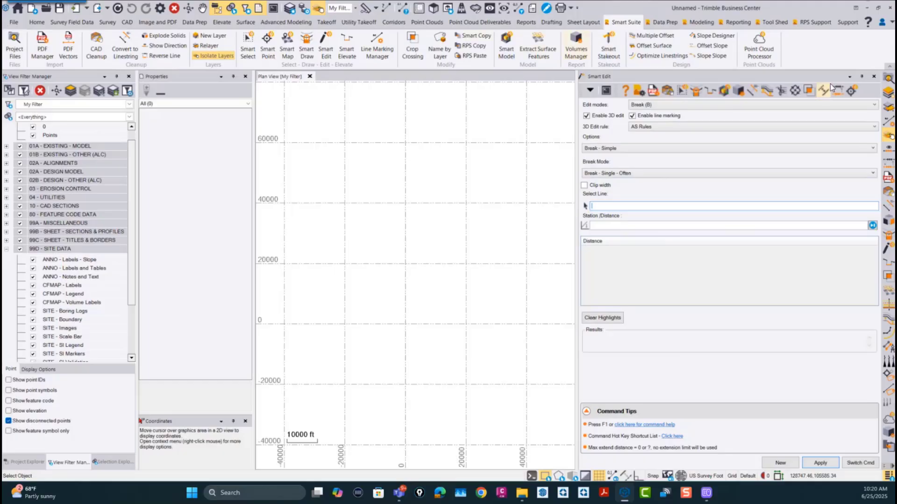
click(887, 69)
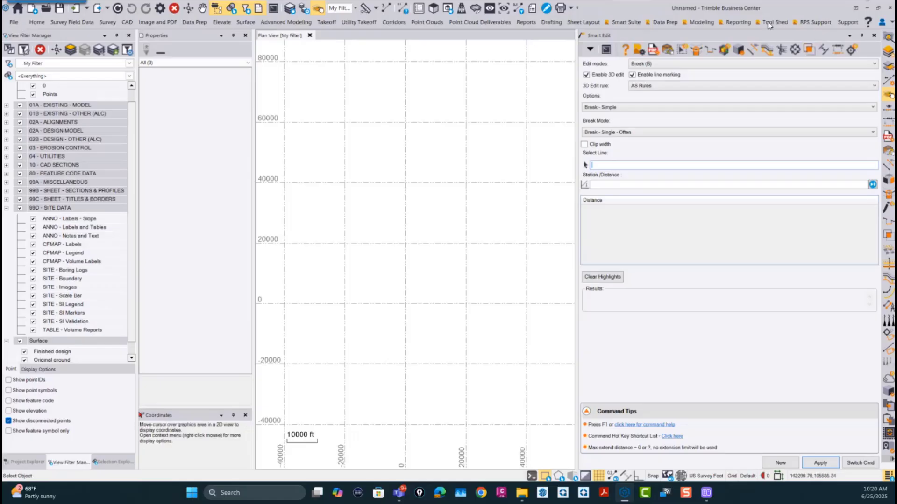
Step: Examine the Image and PDF, Data Prep, Elevate, Surface, Takeoff and Utility Takeoff command sets on the ribbon
click(157, 22)
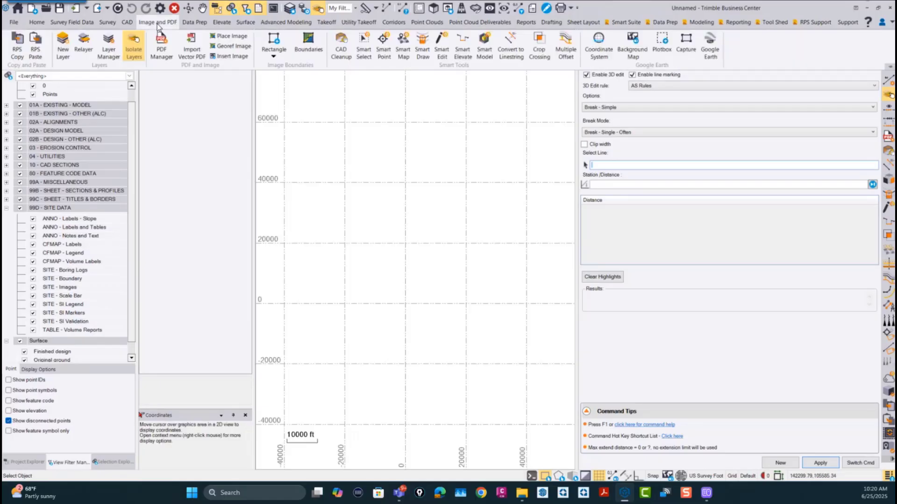
click(194, 23)
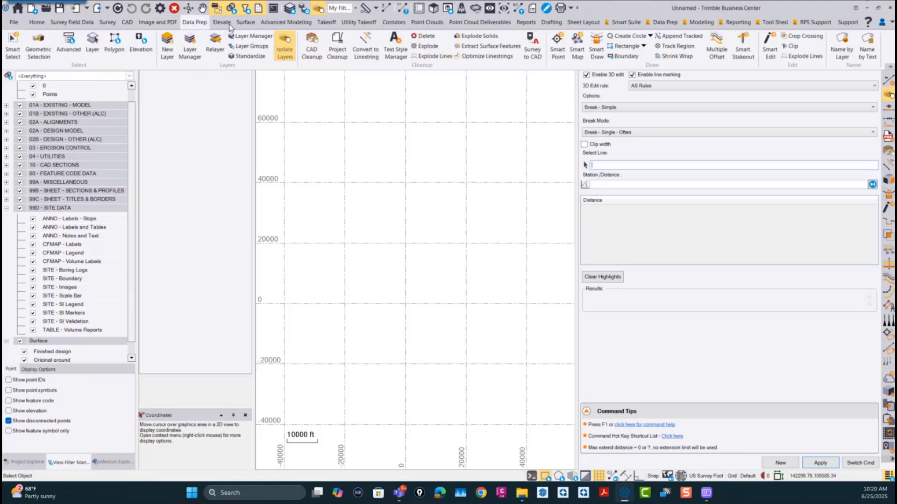
click(221, 22)
click(245, 22)
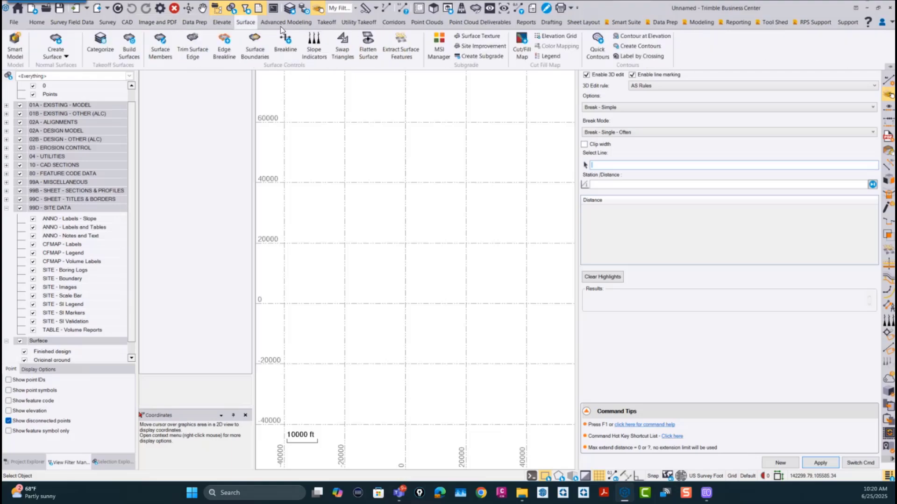
click(332, 23)
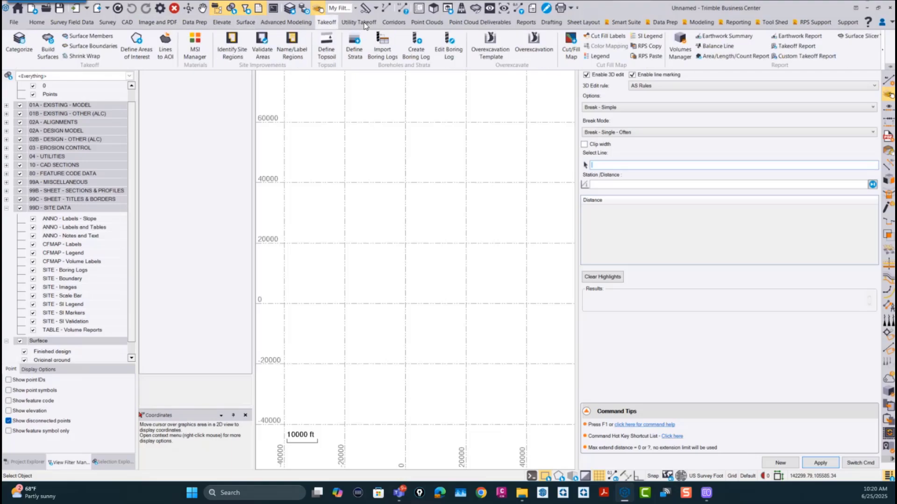
click(364, 24)
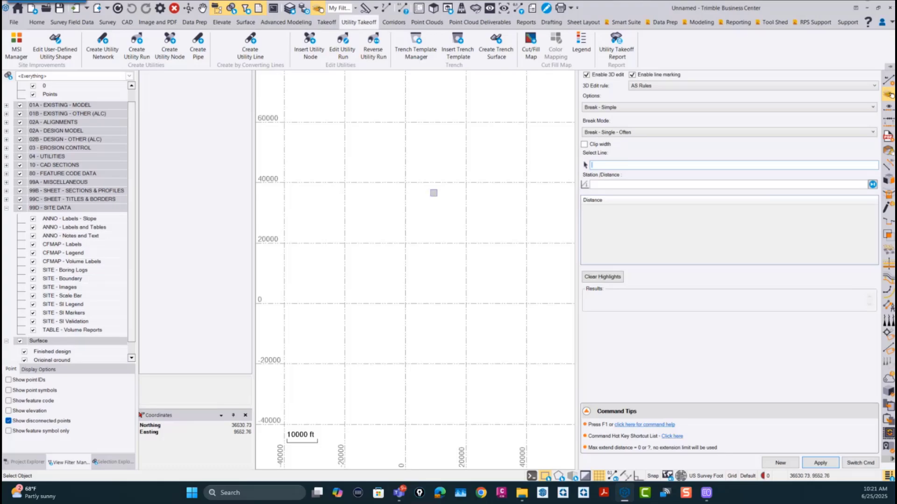
Step: Examine the Top10 group's commands on the radial wheel, return to its main groups and dismiss the wheel
middle_click(434, 194)
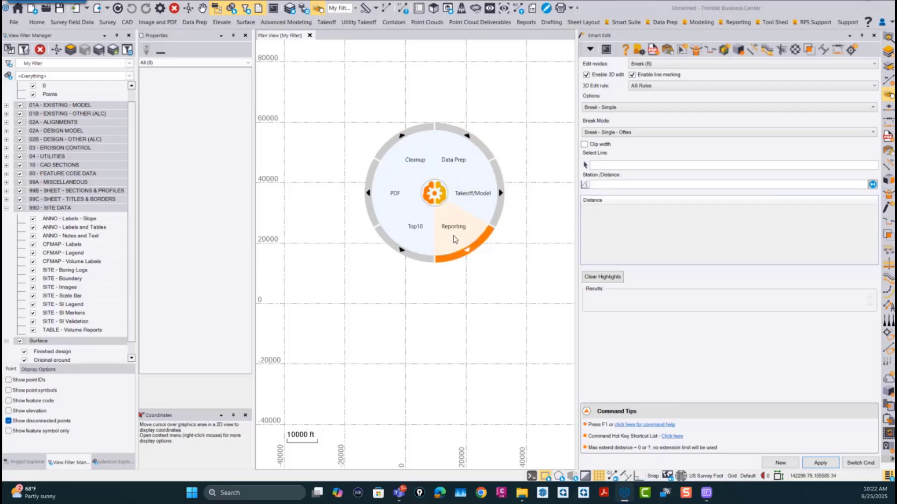
click(416, 228)
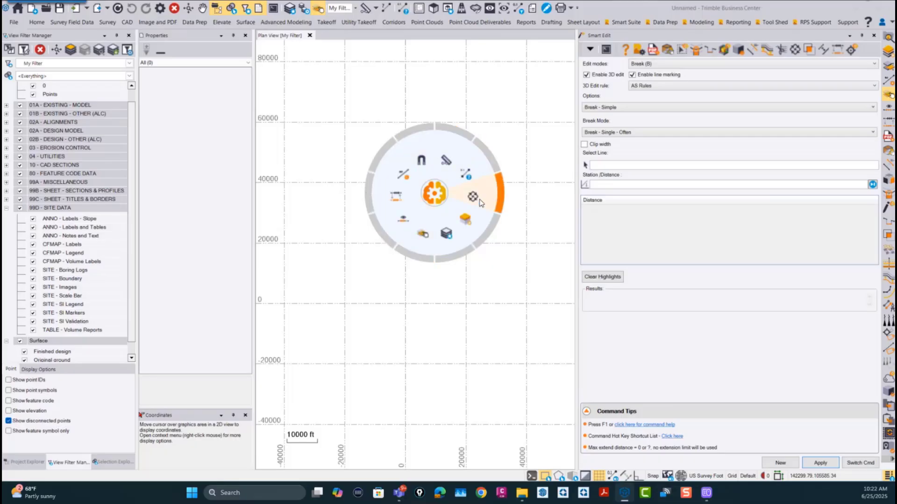
click(434, 193)
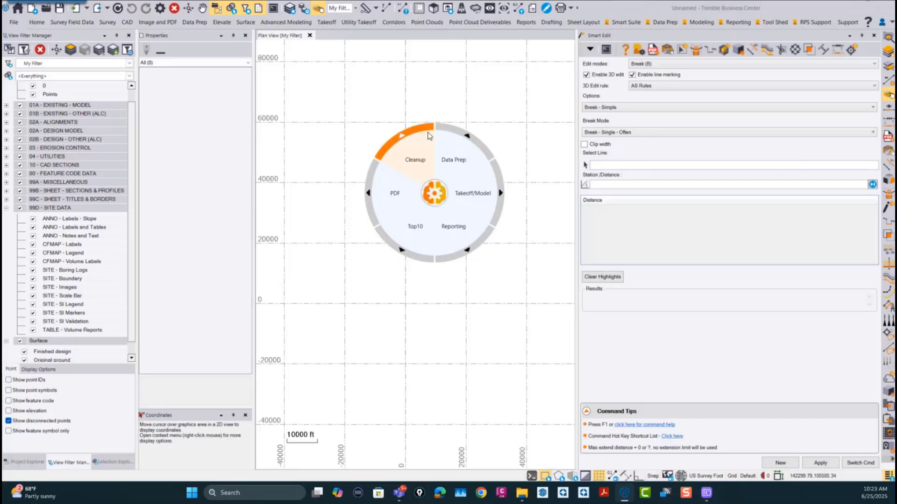
click(435, 192)
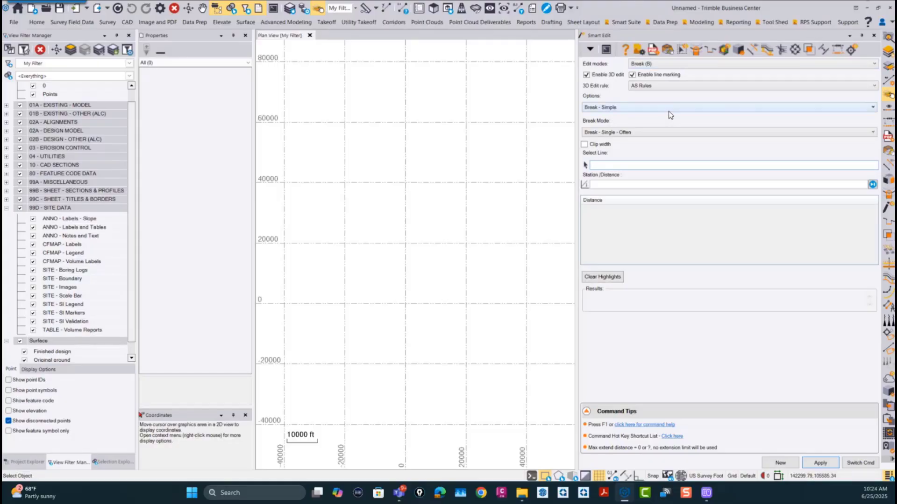
Step: Narrow the Smart Edit pane to show its overflowing header commands, and readjust the pane to a medium width
right_click(808, 456)
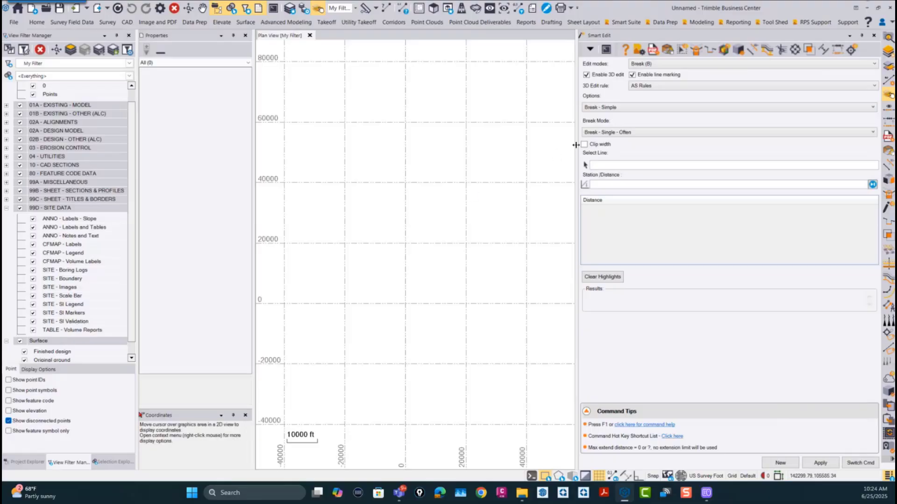
drag(580, 145, 724, 160)
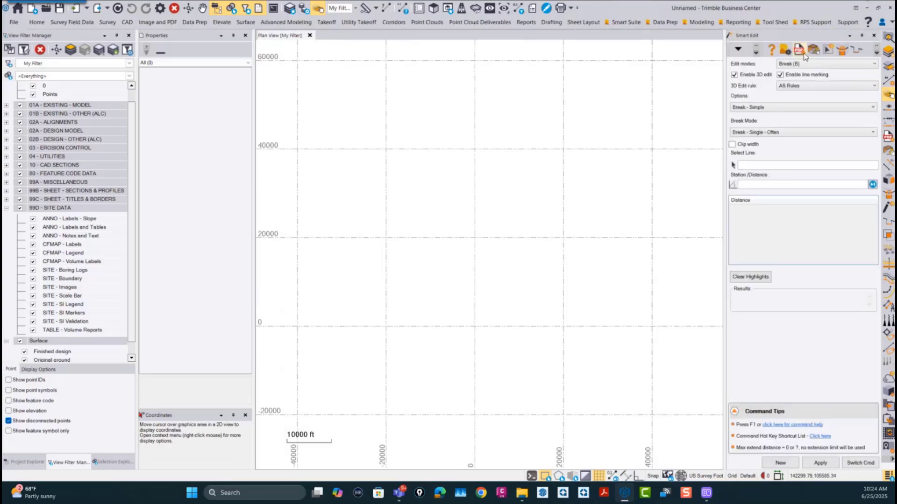
click(876, 50)
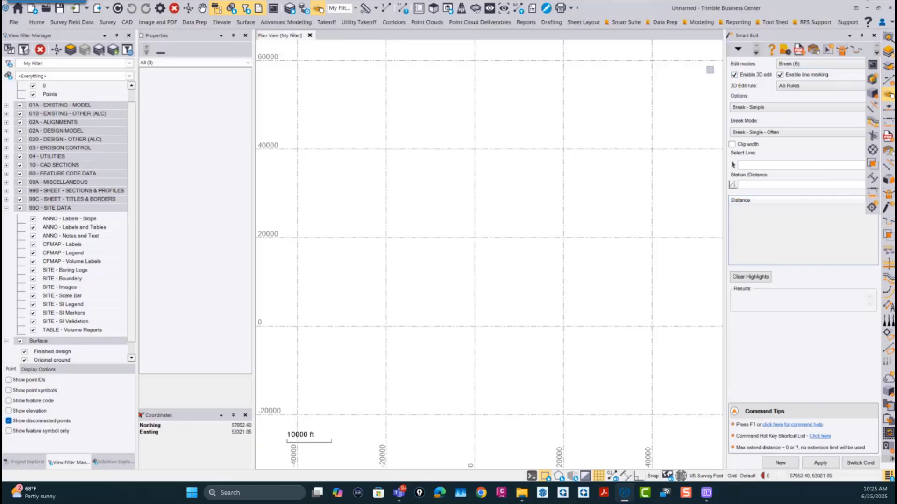
drag(724, 64, 595, 75)
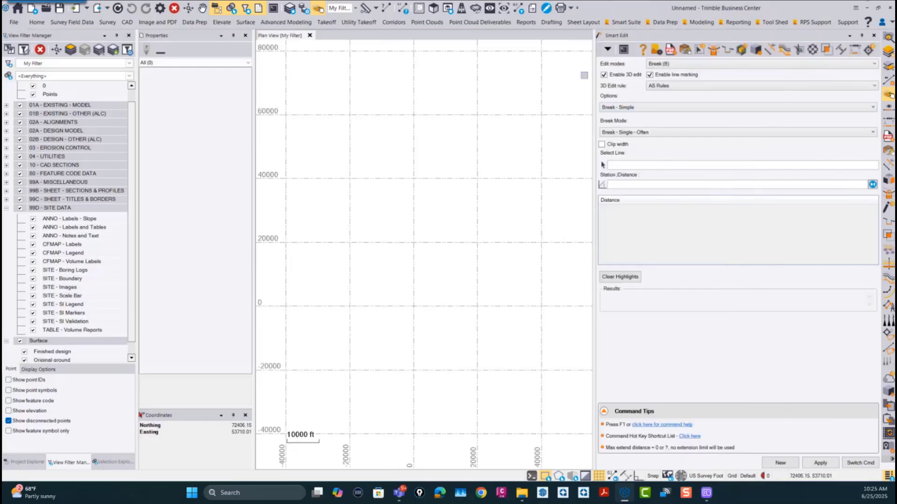
drag(594, 69, 636, 91)
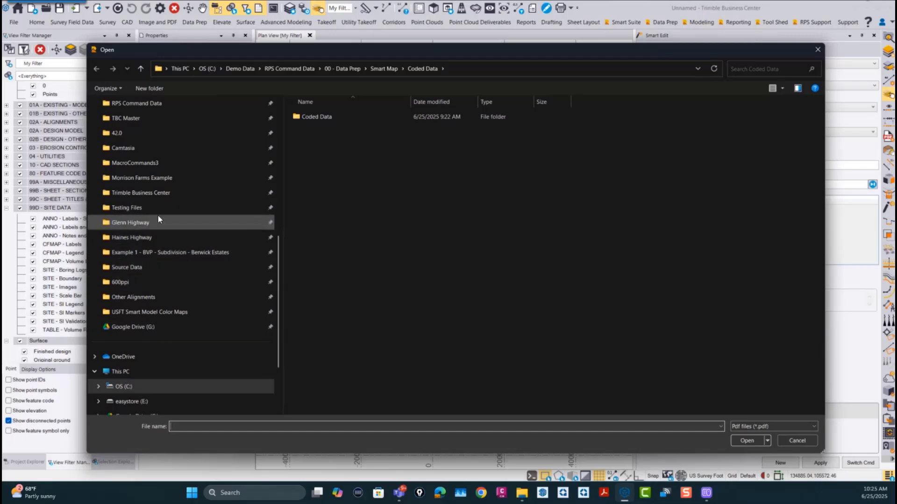
Step: Load "Approved Street and Storm Plan with Bookmarks and Page Labels.pdf" from the Morrison Farms Example folder into the PDF manager
click(140, 178)
click(402, 173)
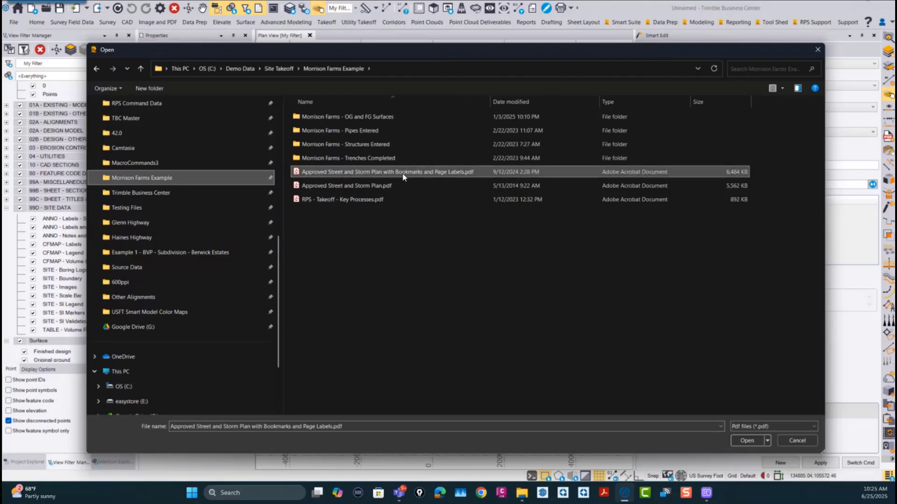
click(747, 441)
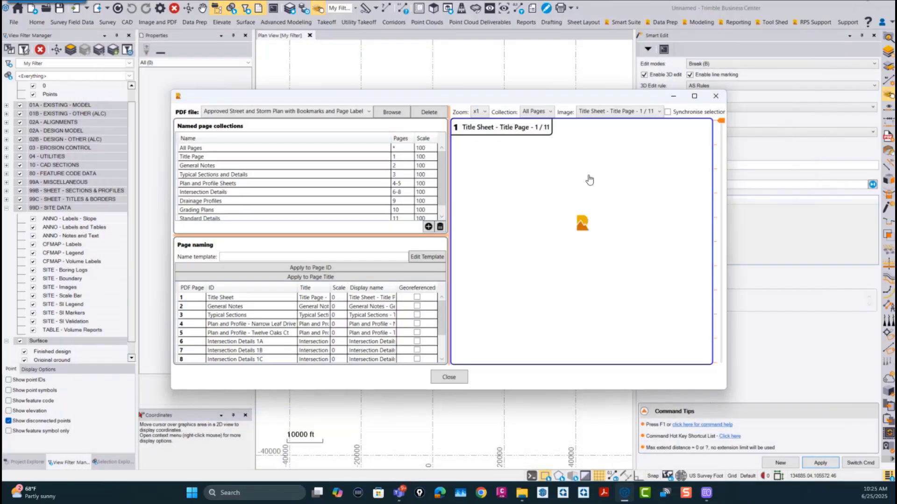
Step: Maximize the PDF manager window, enlarge its page preview and examine the title sheet of the plan set
click(695, 97)
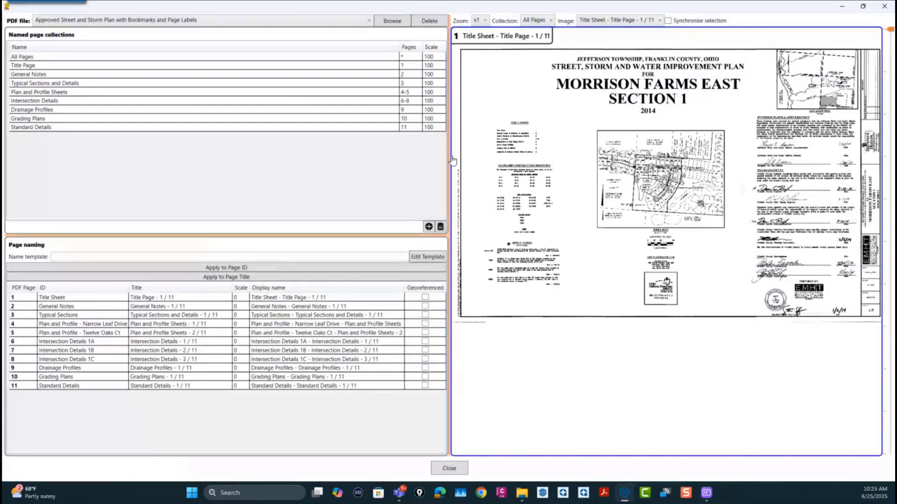
drag(449, 155, 248, 201)
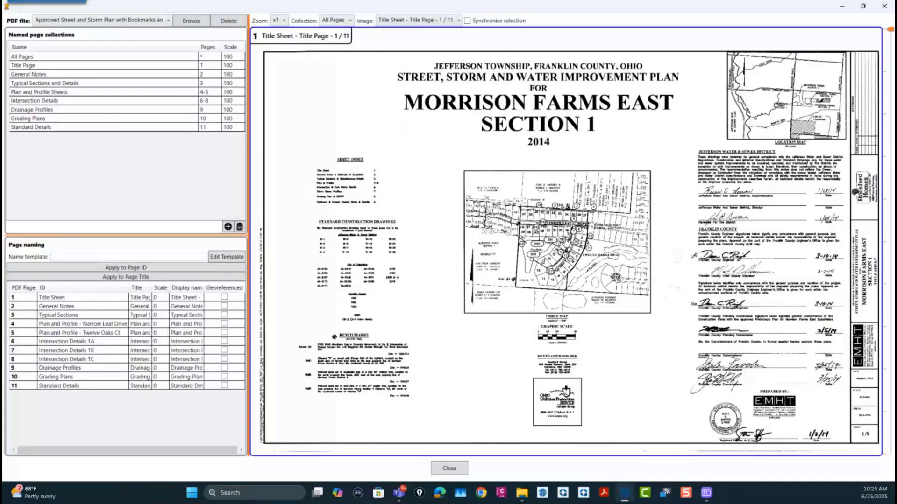
scroll(566, 242, up, 2)
scroll(578, 242, down, 4)
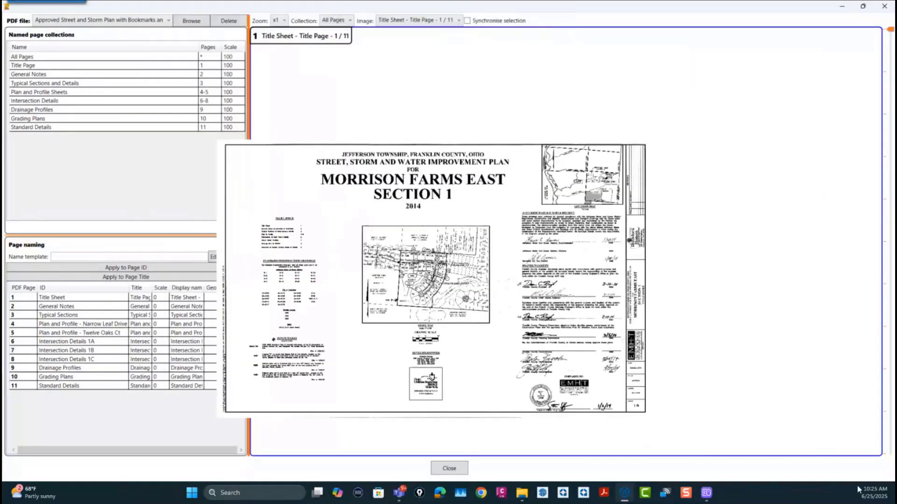
drag(558, 388, 508, 236)
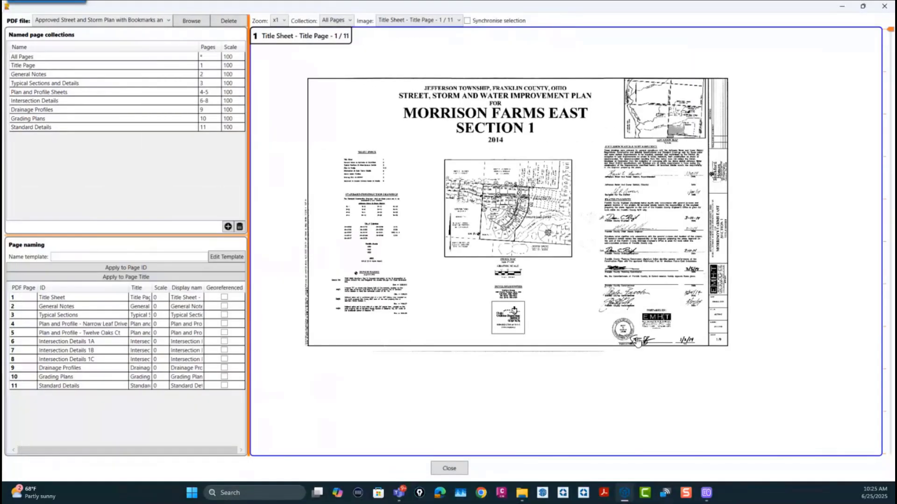
scroll(581, 257, up, 4)
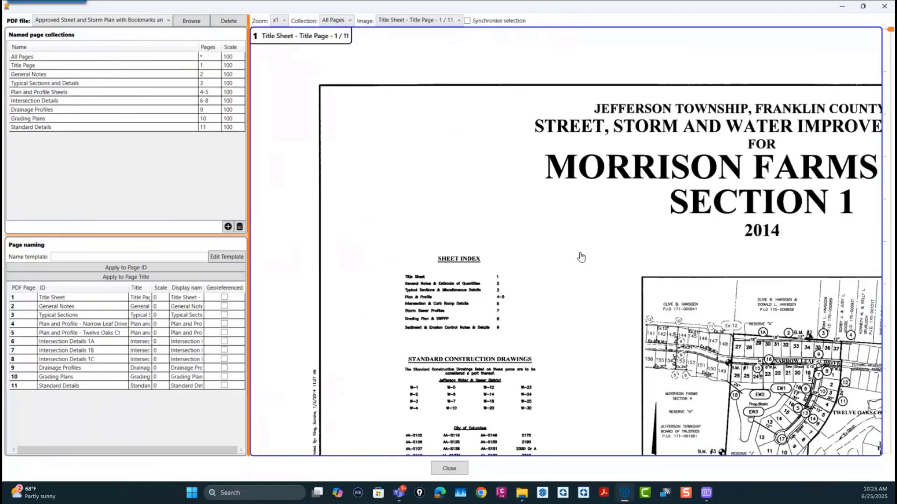
Step: Switch the plan set preview from the title sheet to the Grading Plans page
scroll(581, 257, down, 4)
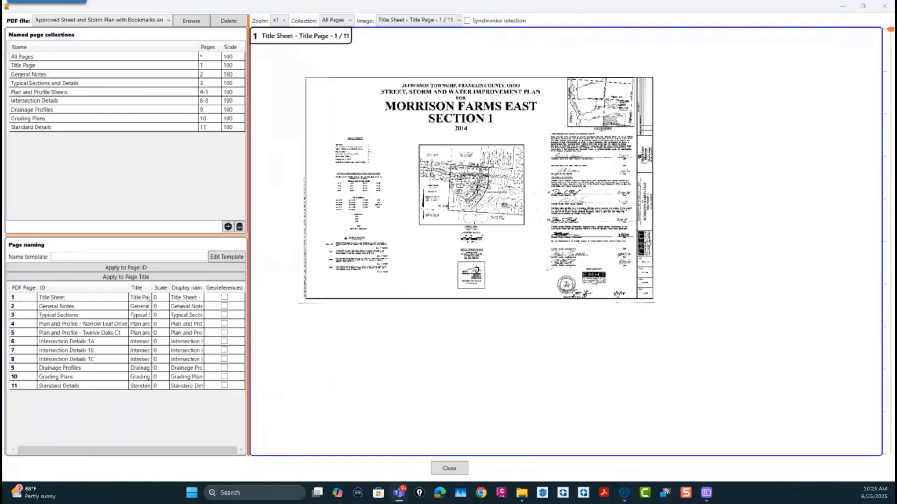
click(469, 60)
click(396, 19)
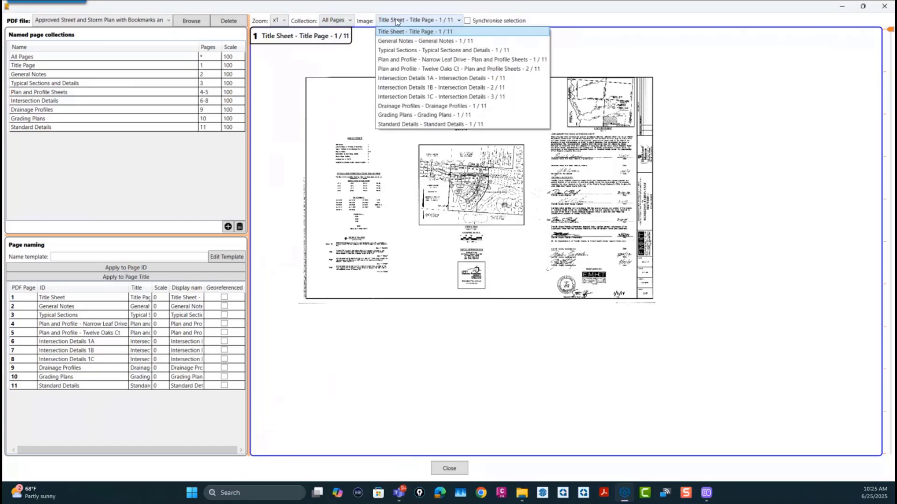
click(432, 114)
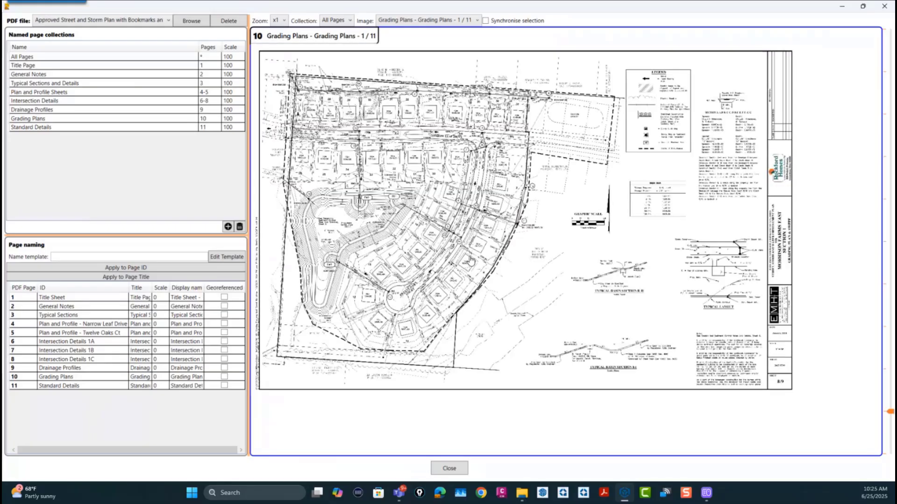
Step: Examine the grading plan sheet up close, covering the lots, the basin and Twelve Oaks Court, and return to the whole sheet
scroll(532, 248, up, 5)
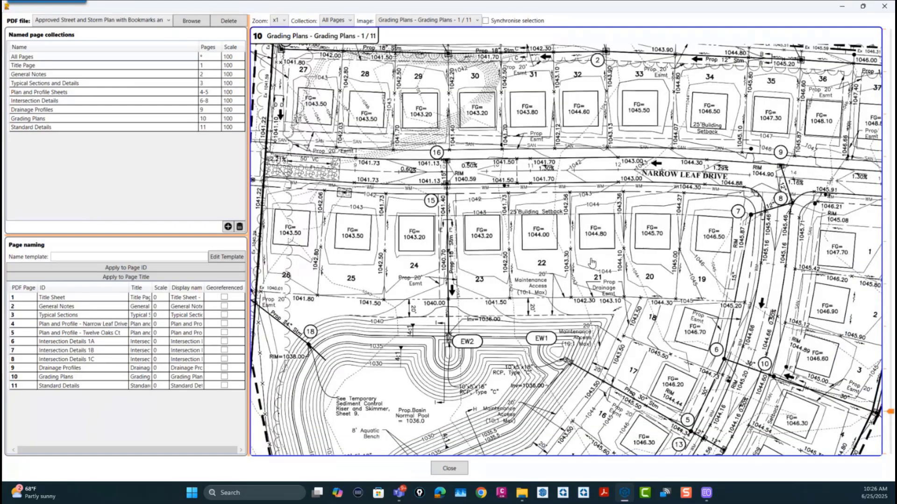
drag(592, 262, 521, 80)
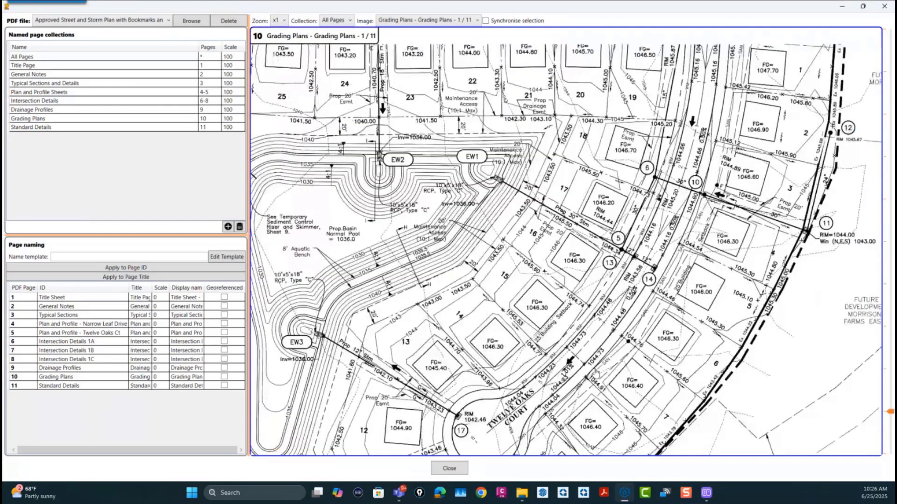
drag(597, 373, 532, 93)
scroll(608, 290, down, 2)
drag(609, 290, 562, 227)
drag(427, 140, 593, 335)
scroll(593, 334, down, 3)
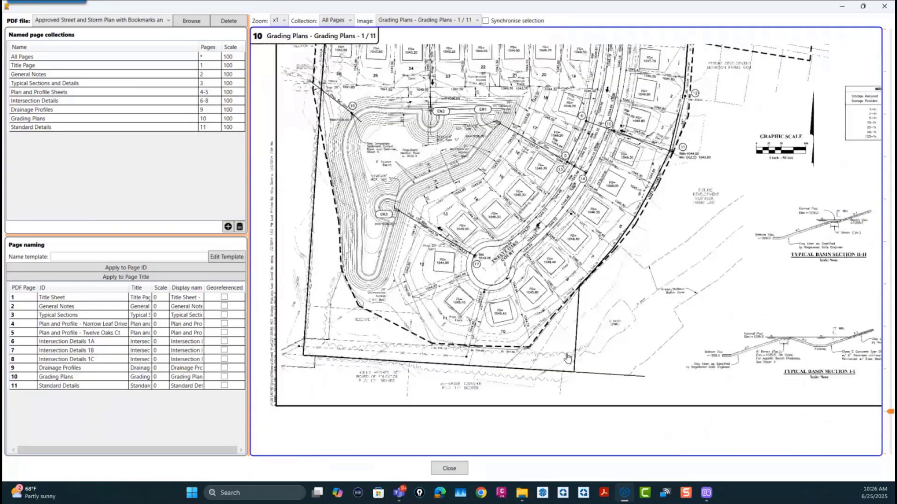
scroll(606, 409, down, 1)
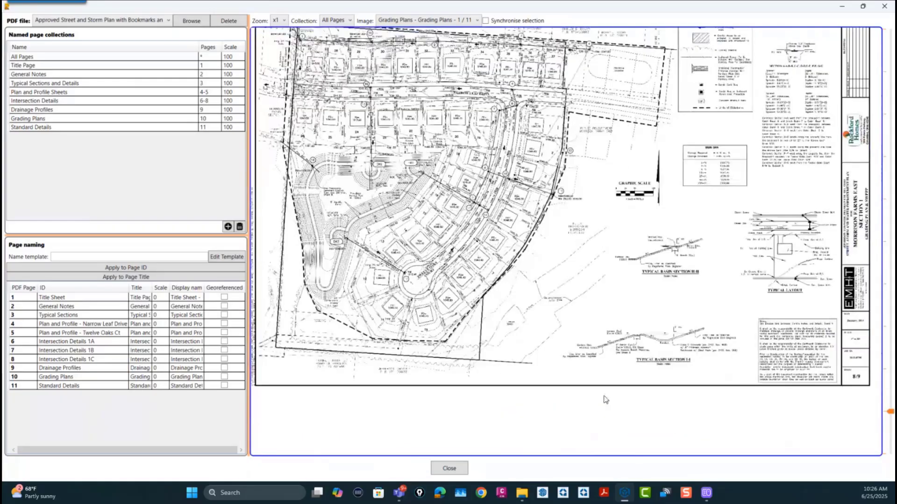
drag(578, 302, 594, 356)
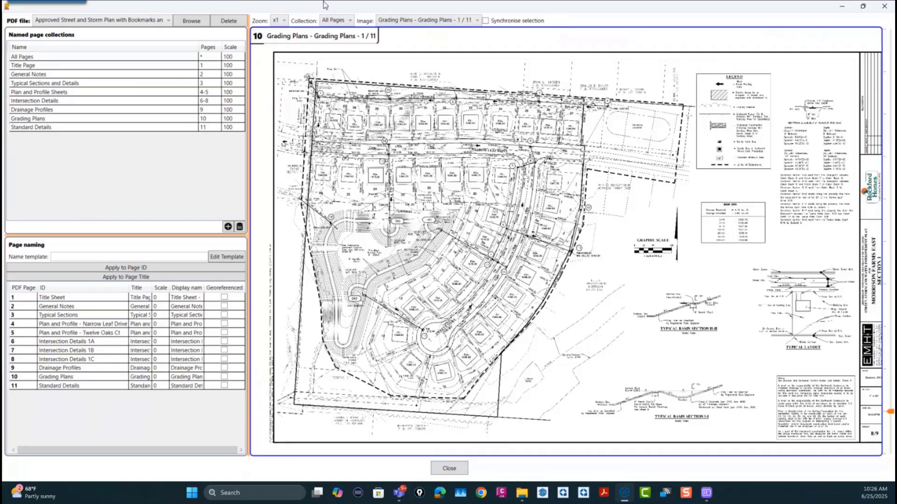
Step: Close the PDF page manager window and all open commands
click(450, 471)
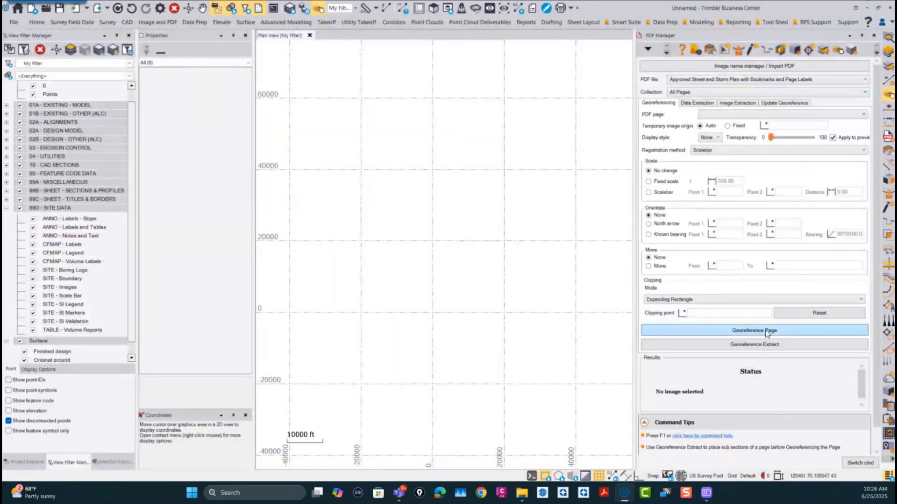
click(862, 464)
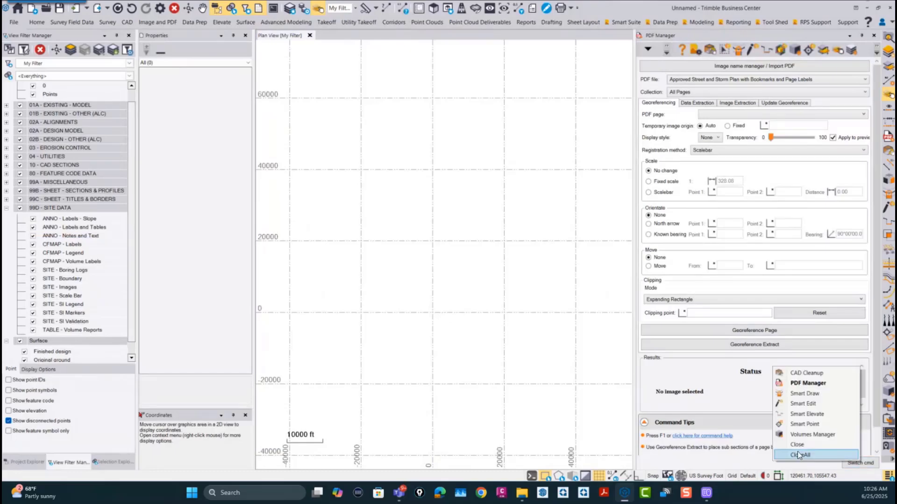
click(805, 457)
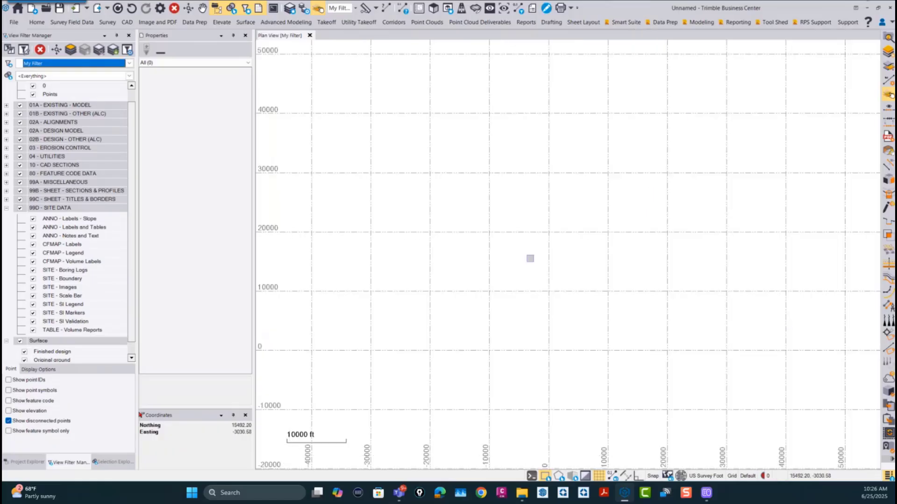
Step: Import Design Surface.ttm and Existing Ground.ttm from the Project Data folder "Two Surfaces - TINs" into the plan view
click(523, 493)
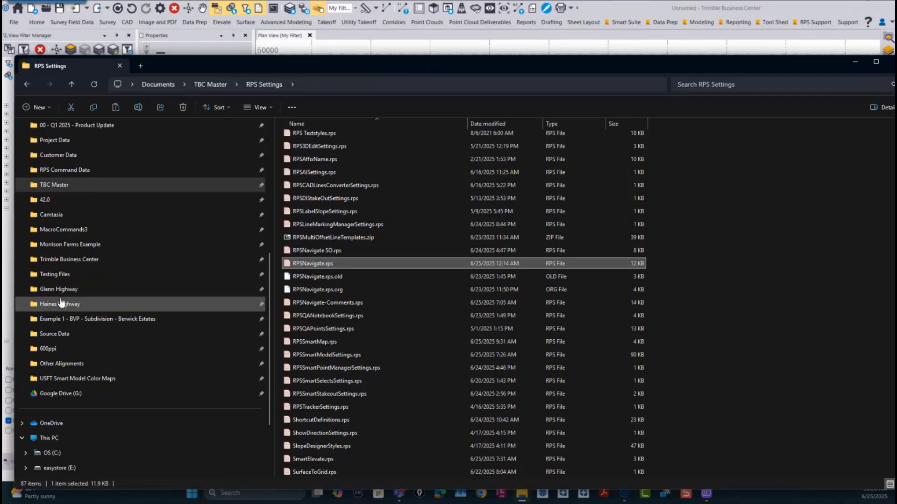
click(54, 141)
scroll(311, 292, down, 4)
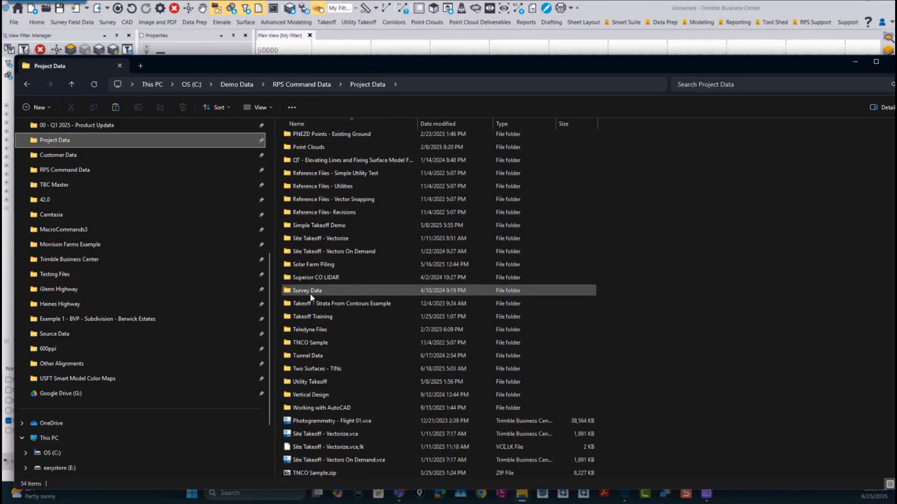
double_click(311, 366)
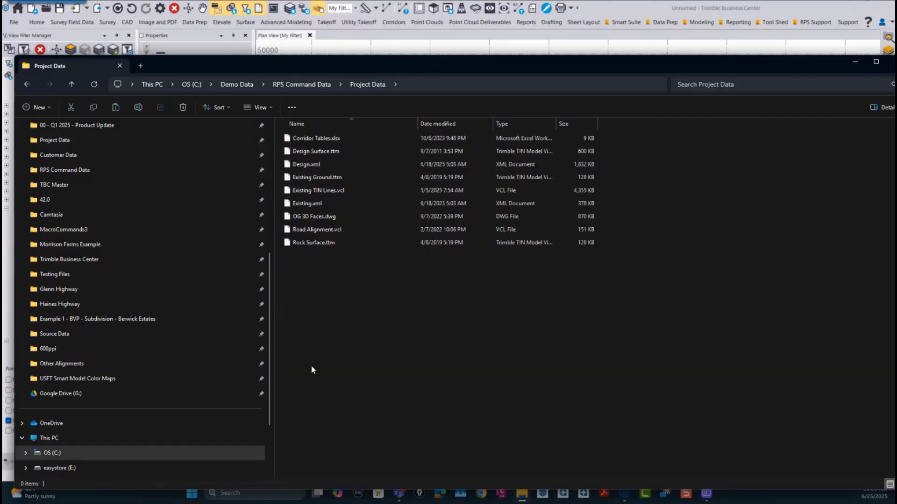
click(316, 152)
ctrl+click(317, 177)
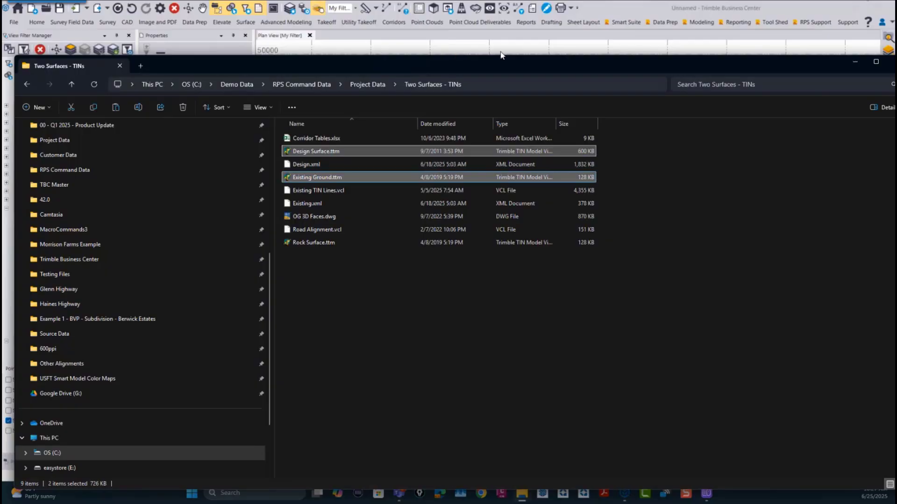
click(854, 62)
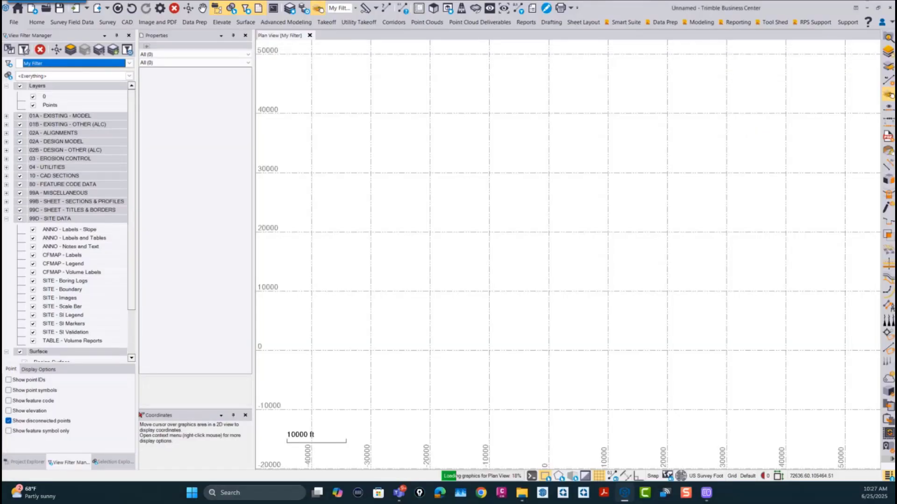
scroll(364, 271, down, 2)
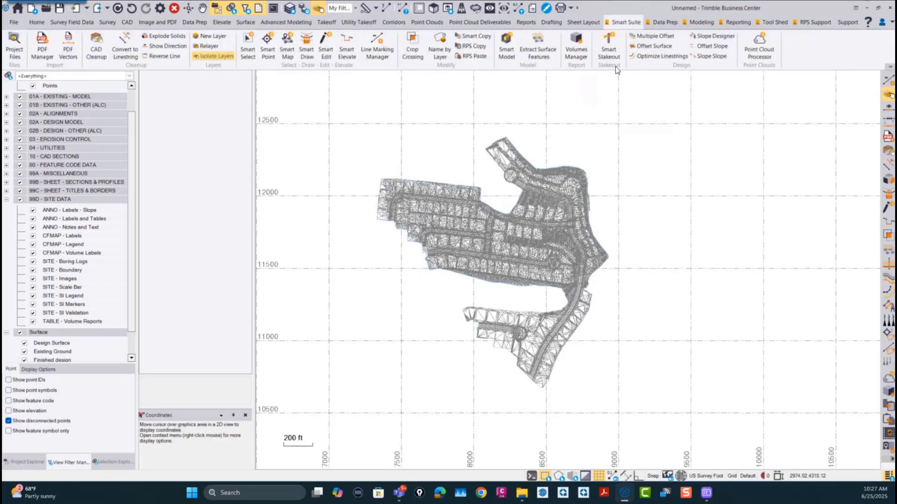
Step: Launch Smart Model from the radial wheel's Takeoff/Model group and widen its pane slightly
right_click(736, 218)
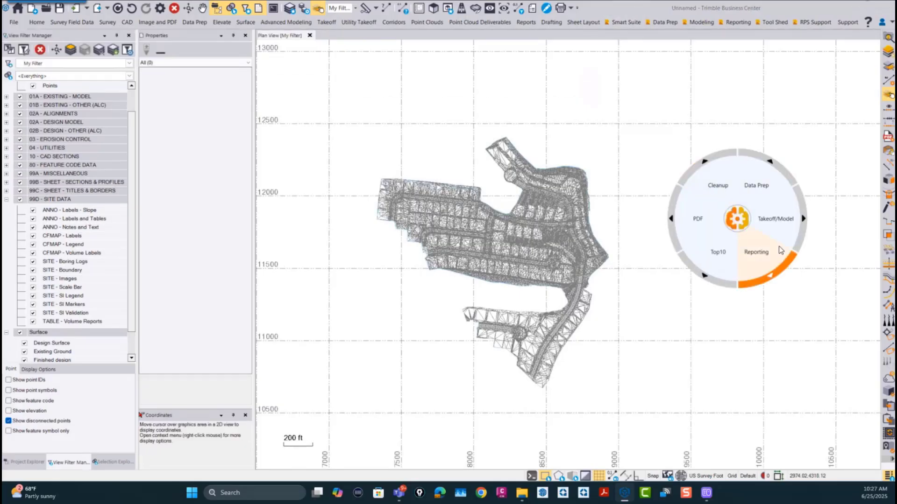
click(768, 216)
click(754, 187)
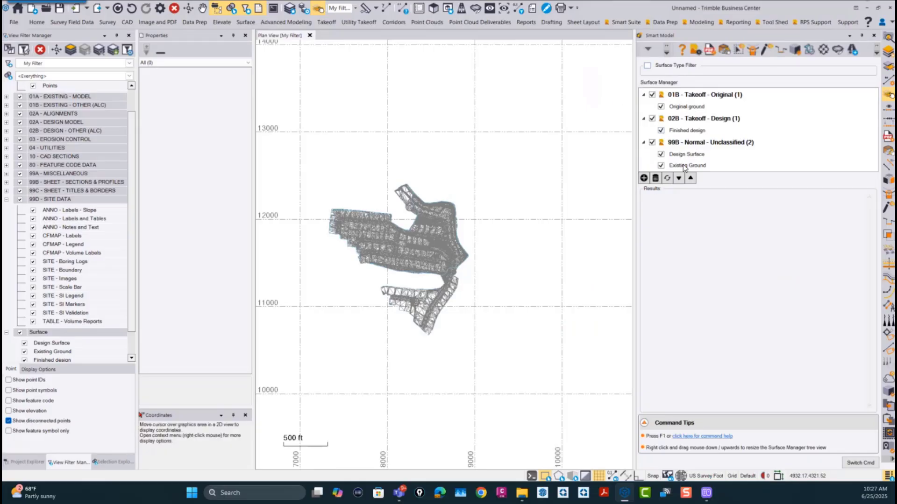
drag(634, 121, 619, 121)
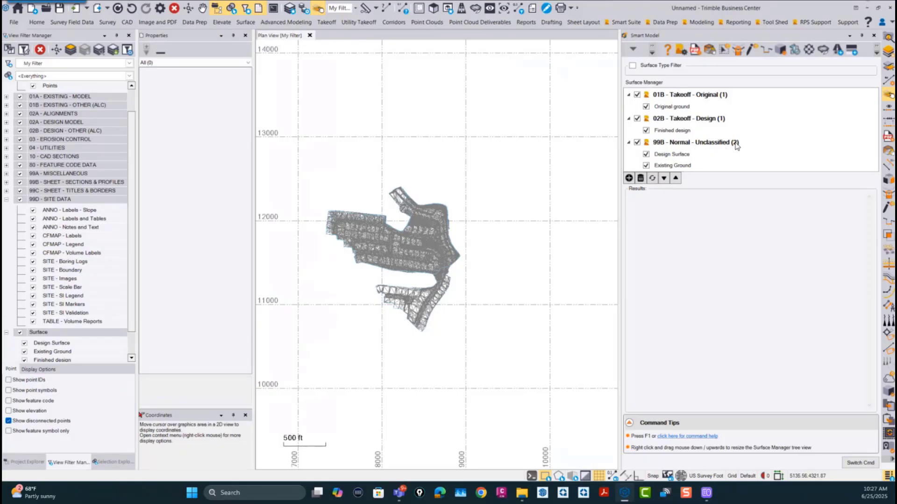
Step: Apply the All view filter and try toggling the Original ground and Finished design surfaces off and back on
click(37, 64)
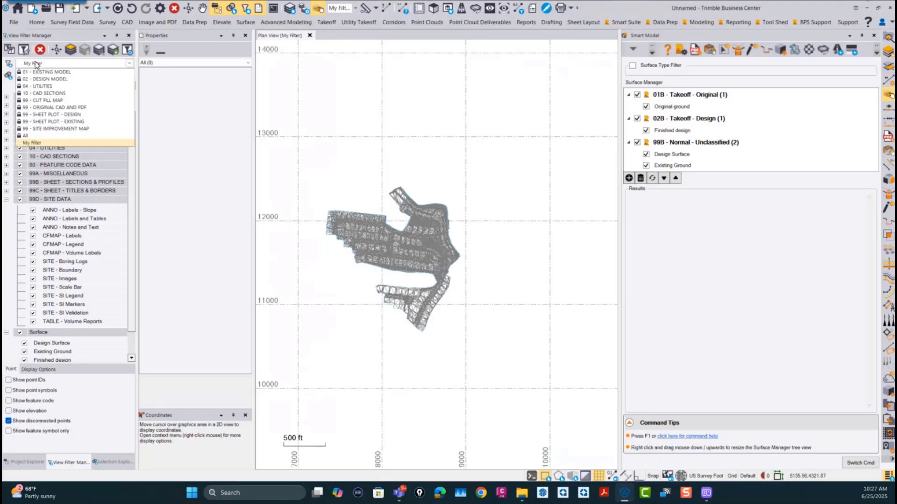
click(27, 137)
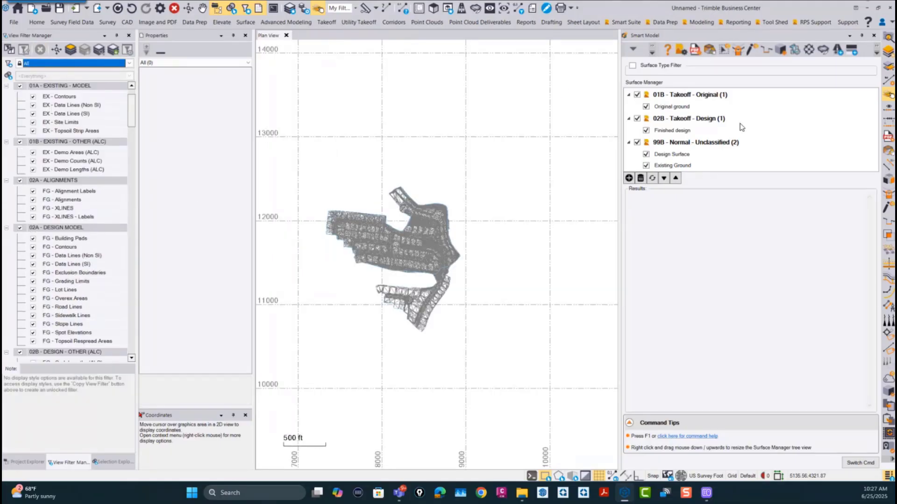
click(646, 107)
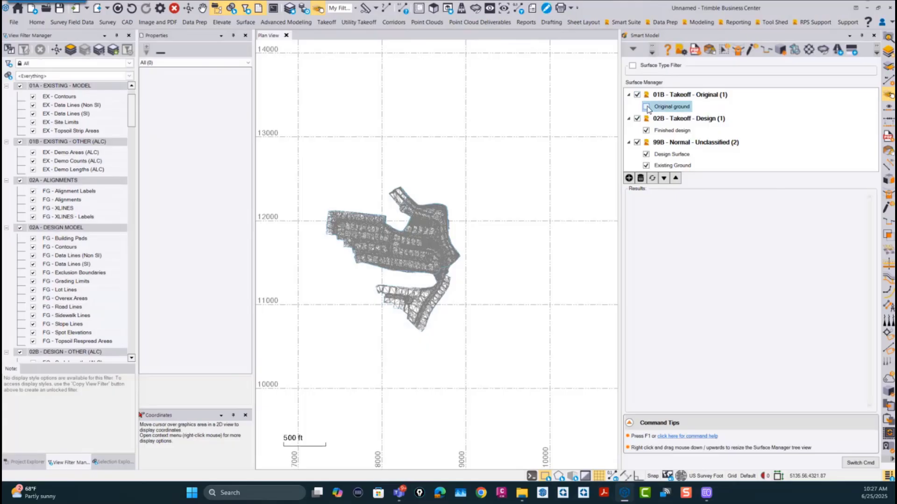
click(646, 130)
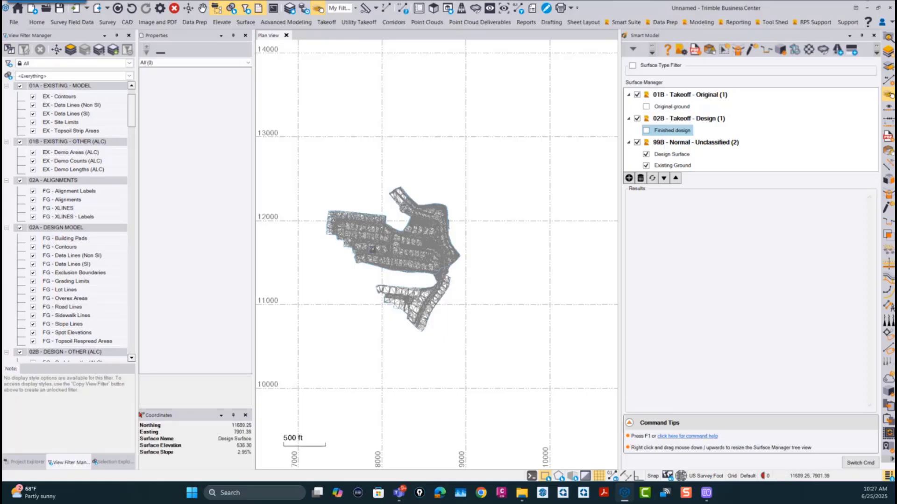
click(646, 130)
click(646, 106)
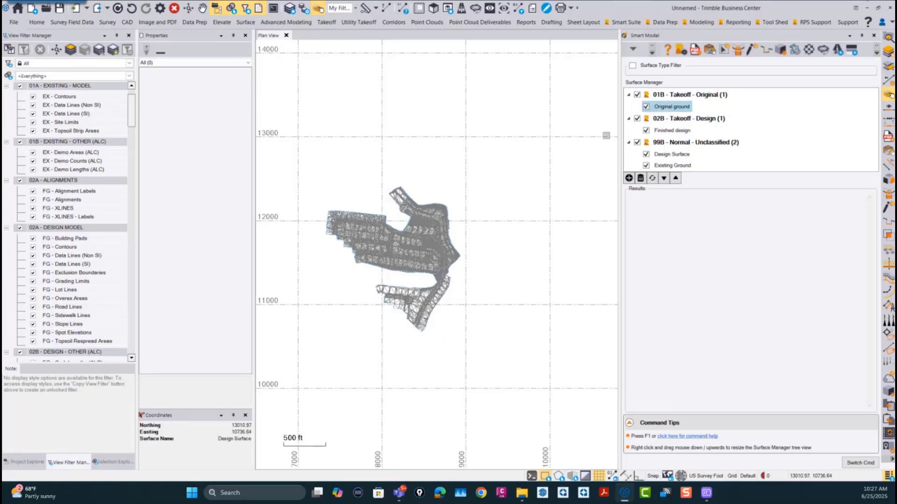
Step: Return to My Filter and toggle the Original ground and Finished design surfaces off and on while comparing the filter's surface list
click(41, 64)
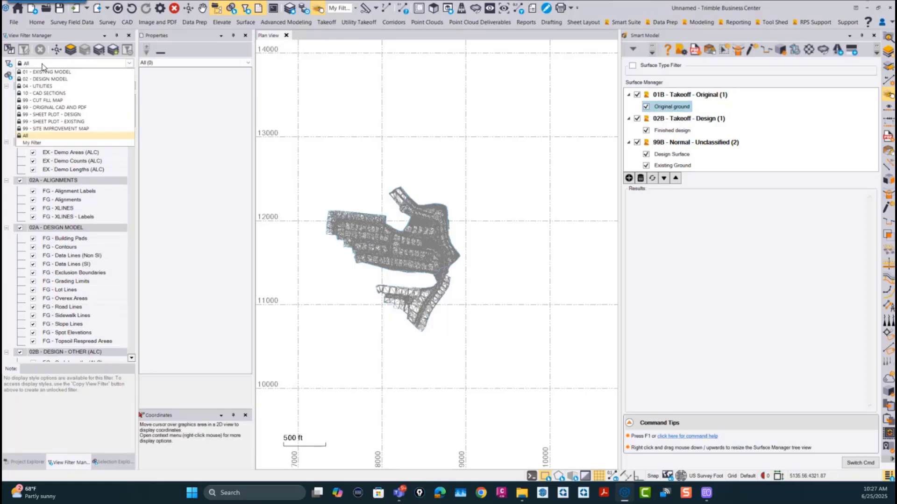
click(33, 142)
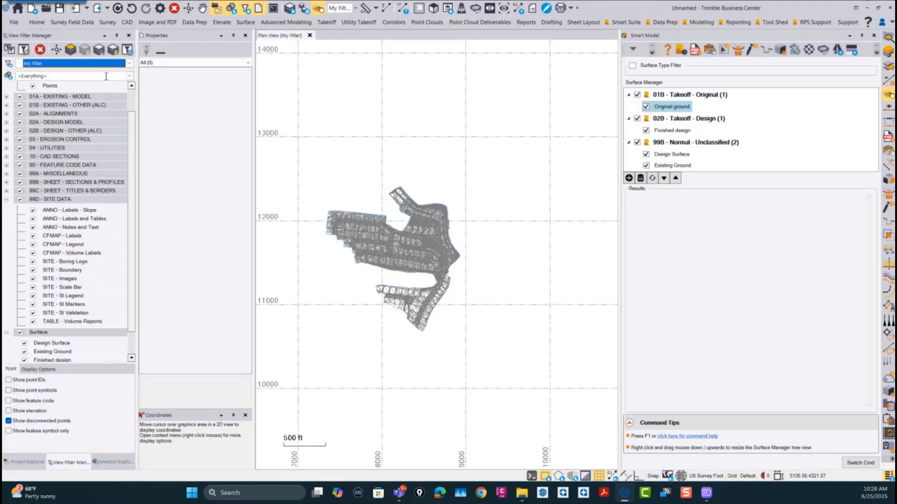
scroll(46, 337, down, 1)
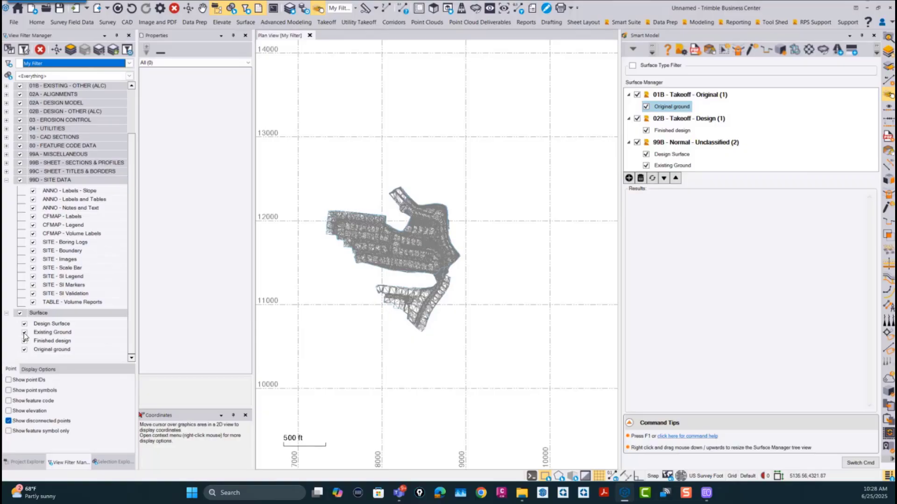
click(646, 107)
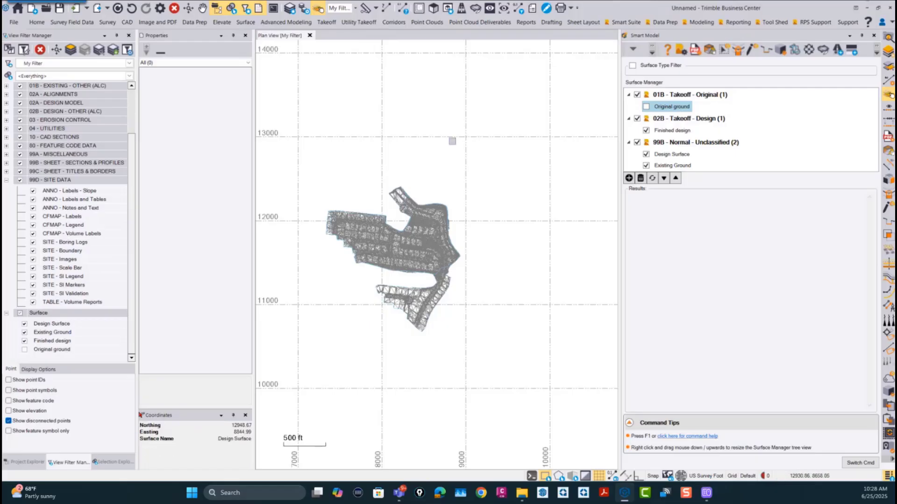
click(646, 130)
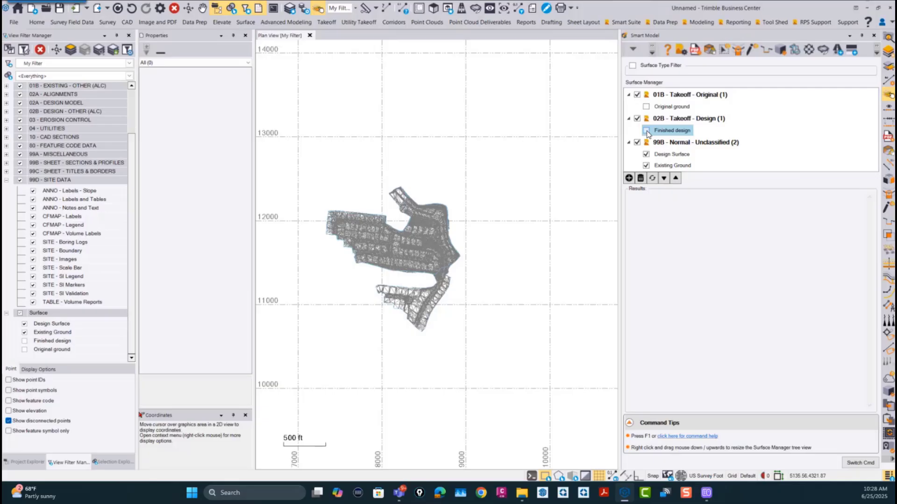
click(646, 130)
click(646, 107)
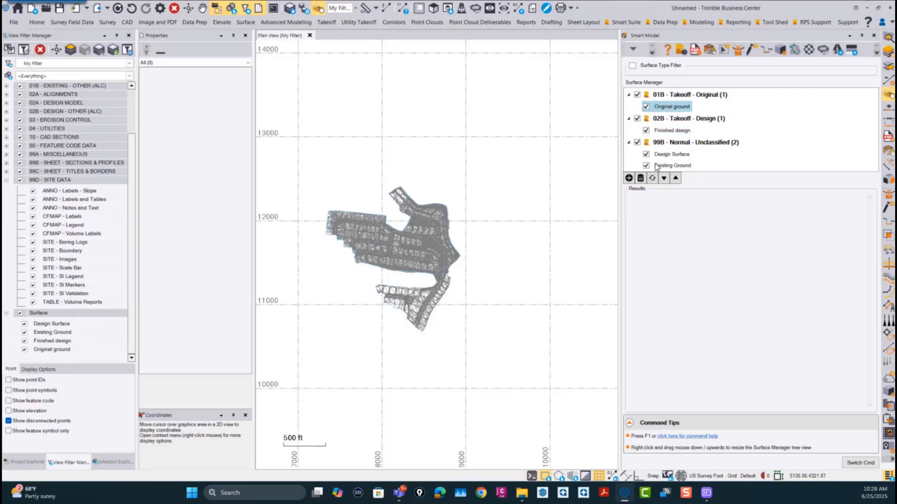
Step: Start a new Difference/CutFill Surface in Smart Model, using the name CF Map and the 30A - Normal - Difference Model Style
click(628, 177)
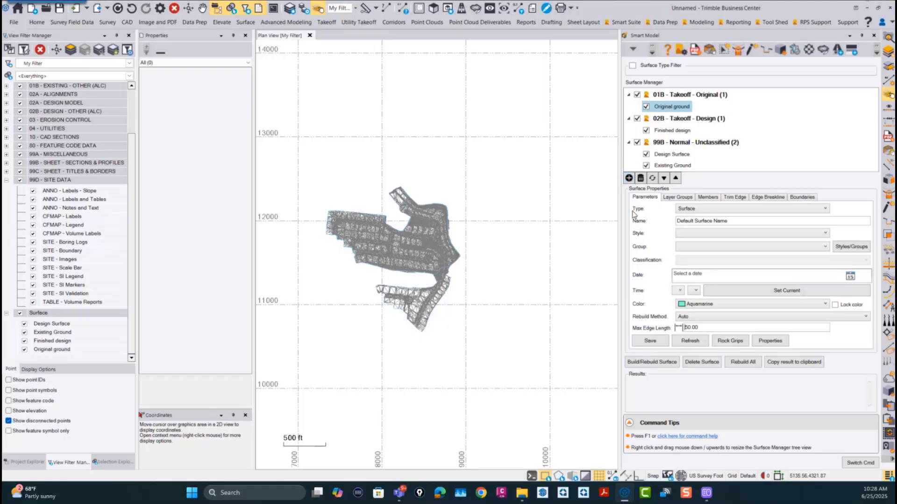
click(711, 210)
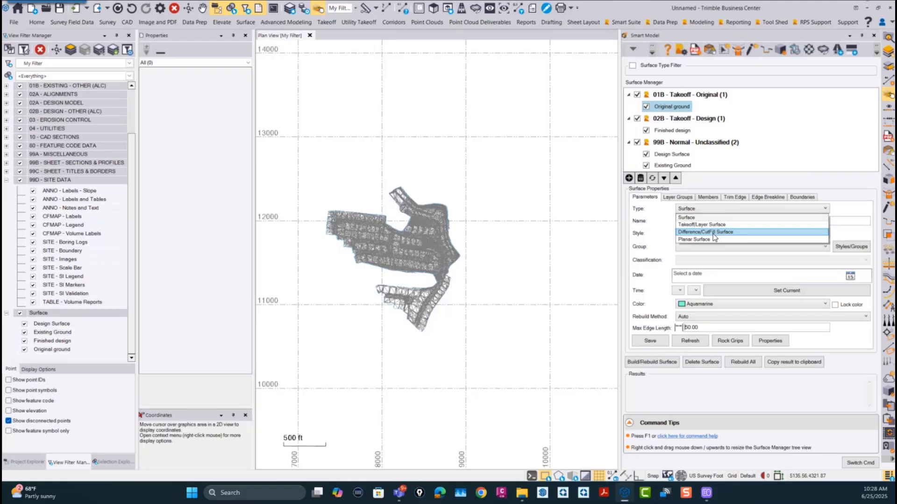
click(713, 232)
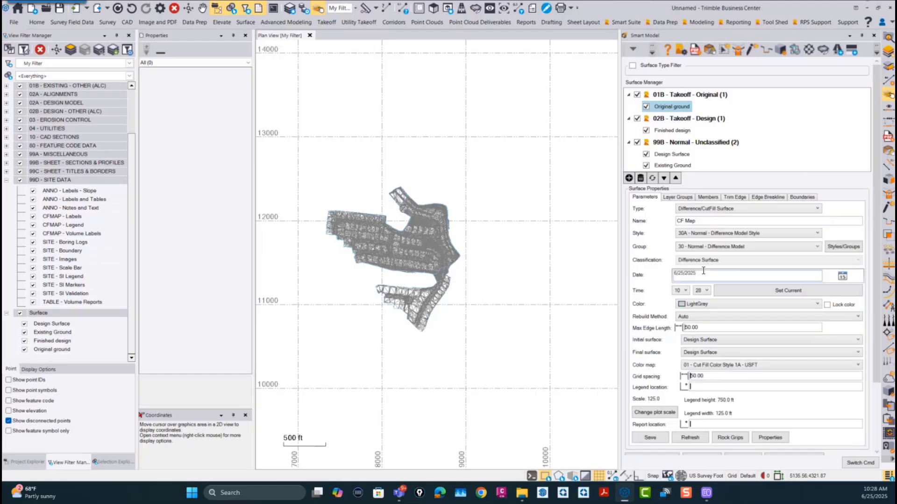
click(718, 222)
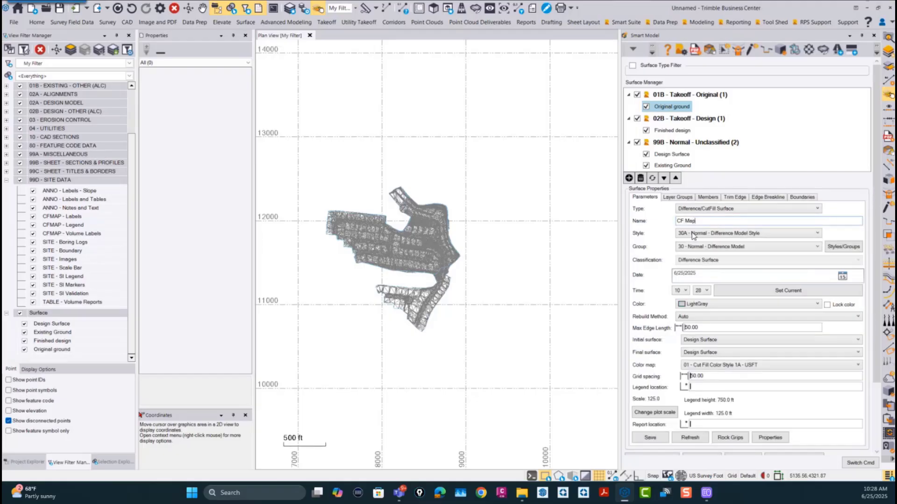
click(722, 234)
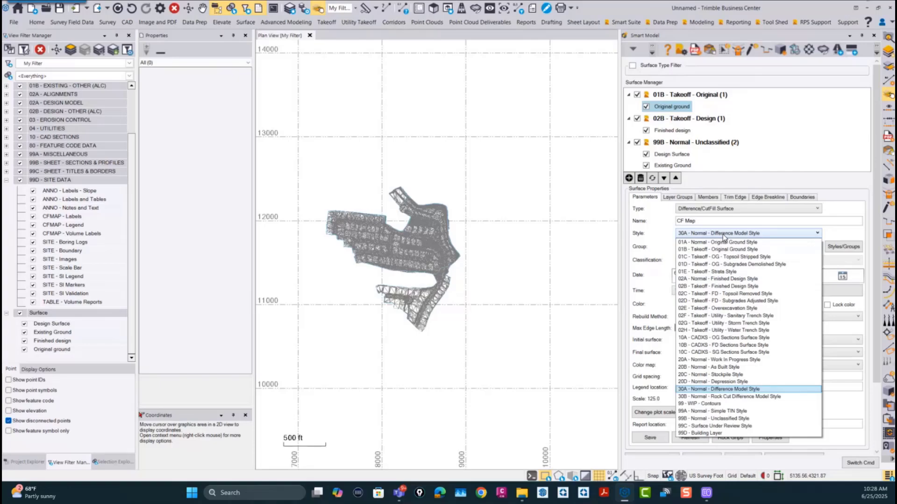
click(730, 389)
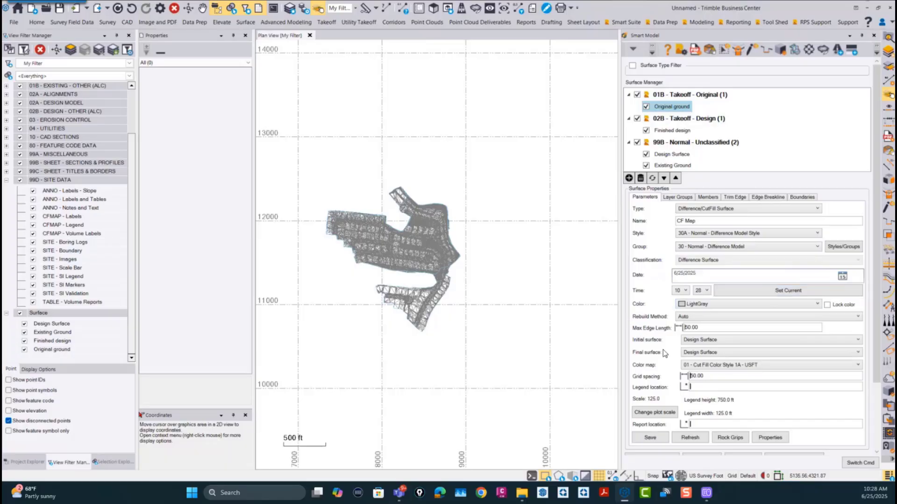
Step: Configure CF Map with Auto rebuild, Existing Ground as initial surface, Design Surface as final, color map 01 - Cut Fill Color Style 1A - USFT and 50.00 grid spacing
click(684, 317)
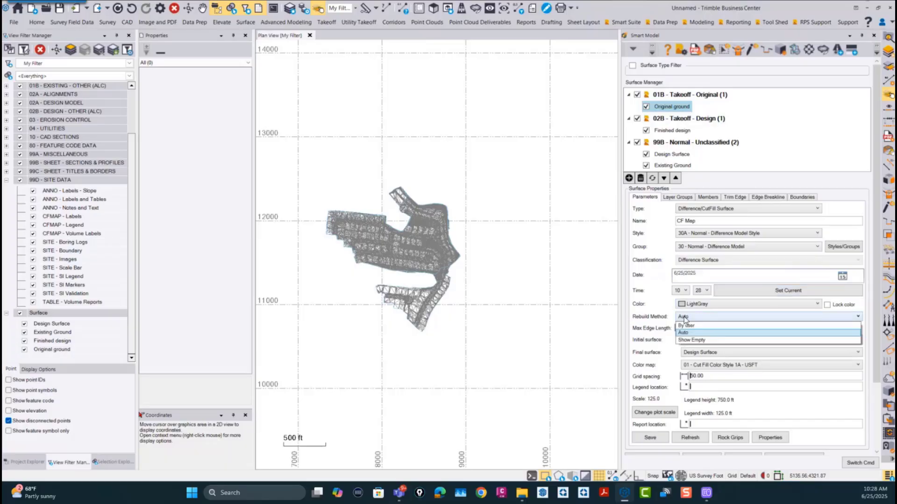
click(684, 317)
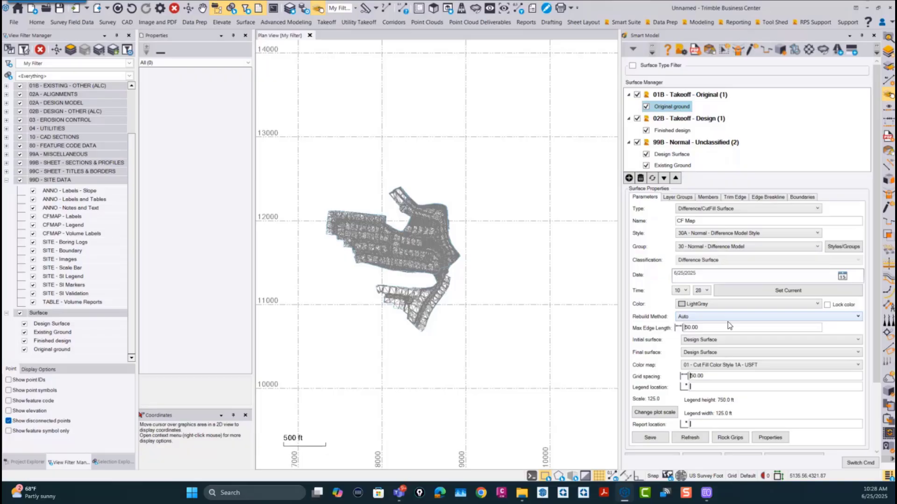
click(704, 340)
click(703, 356)
click(710, 365)
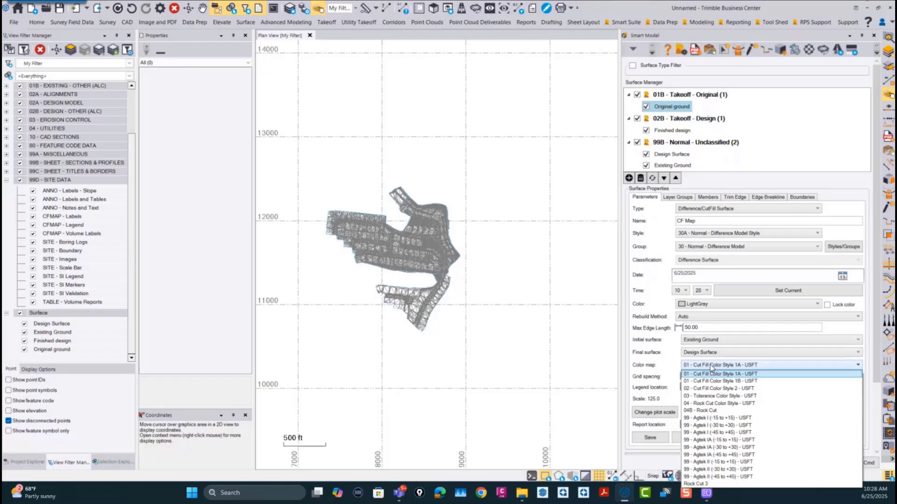
click(710, 366)
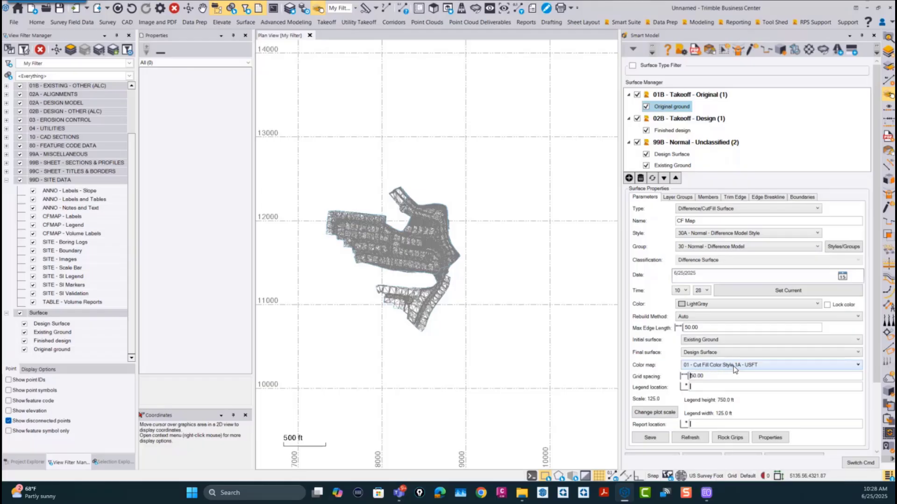
click(713, 376)
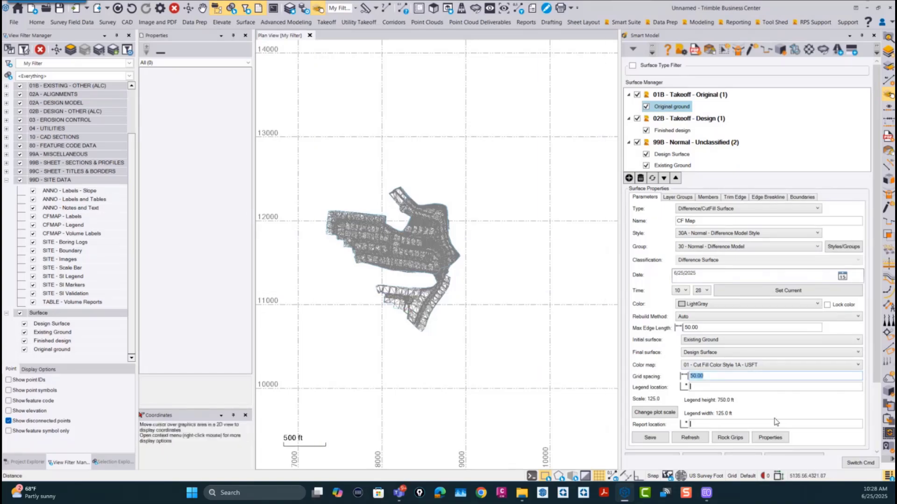
key(Tab)
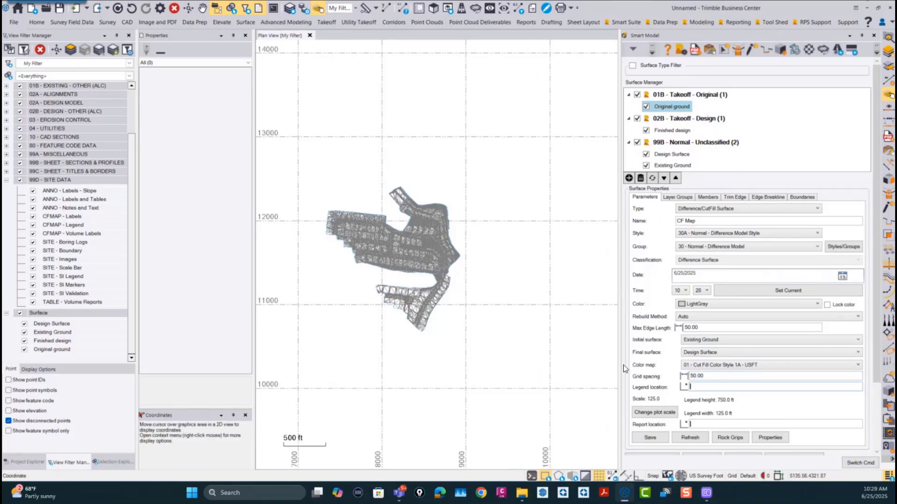
Step: Place the legend at about 11368.84, 9076.44 and the report at about 11373.29, 9637.26 in plan view, and save the cut/fill surface
click(471, 273)
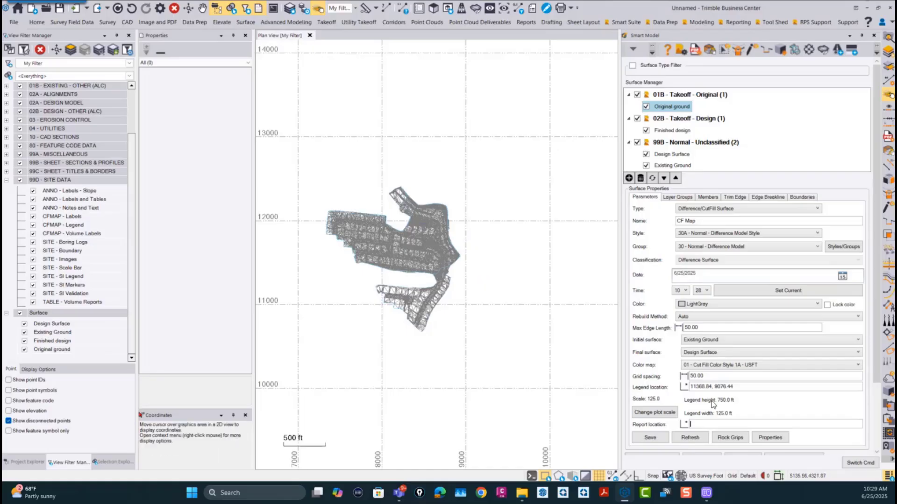
scroll(876, 231, down, 2)
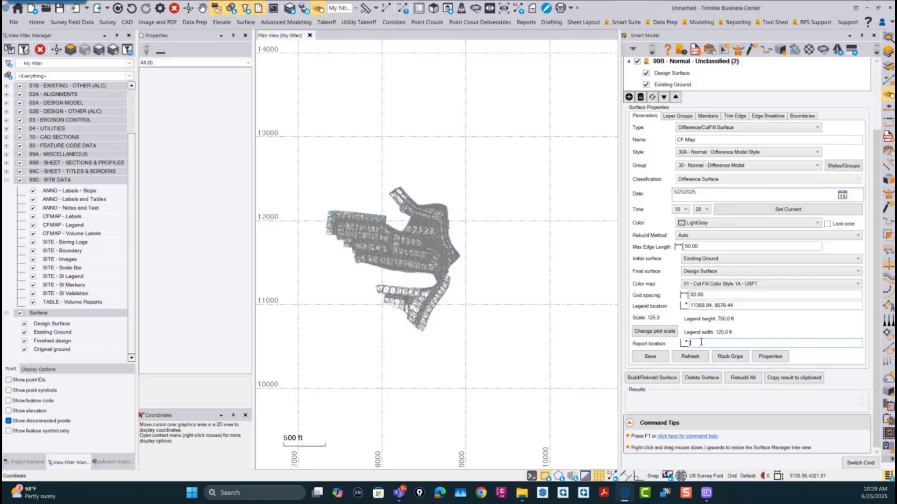
click(519, 272)
click(649, 357)
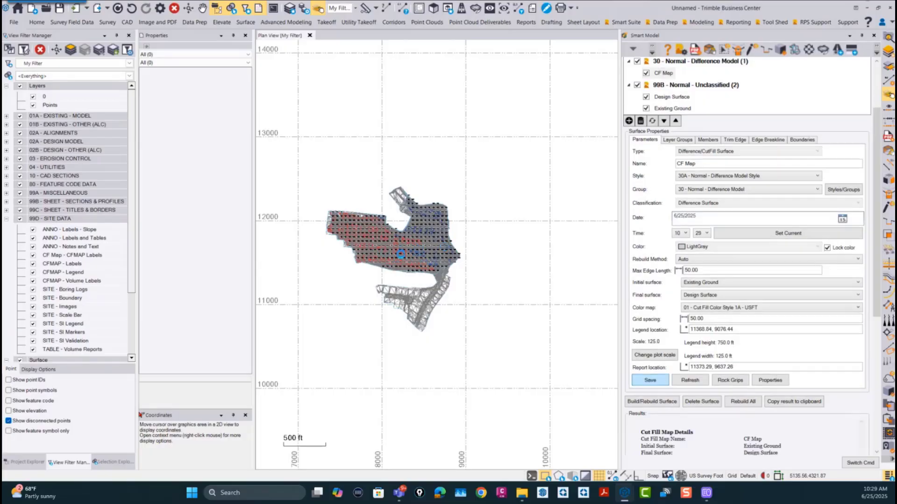
Step: Examine the cut/fill map's color shading, grid labels and legend in the plan view
scroll(404, 249, up, 3)
scroll(399, 248, up, 3)
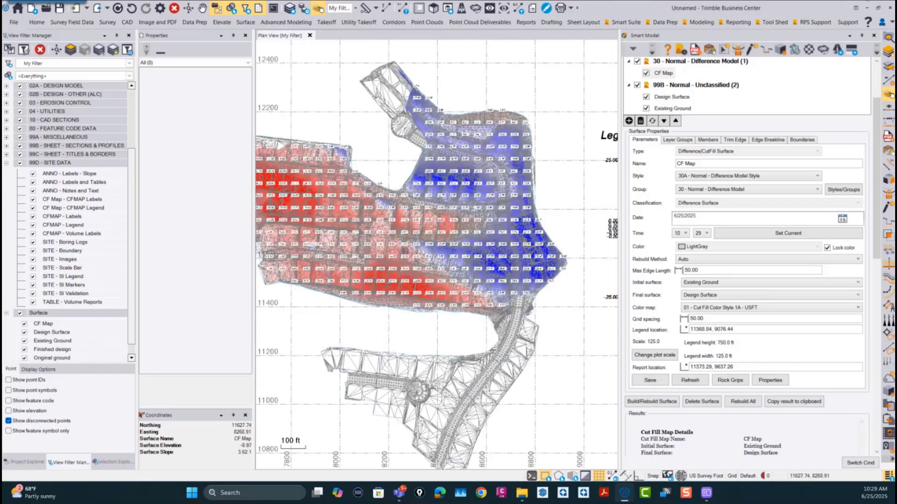
scroll(490, 245, down, 2)
middle_drag(512, 257, 435, 233)
scroll(558, 211, down, 2)
middle_drag(558, 215, 408, 230)
scroll(490, 212, up, 8)
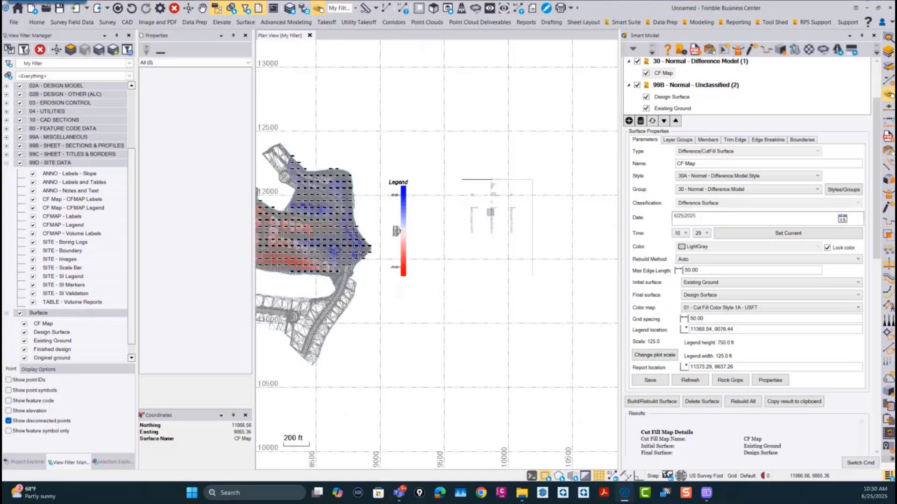
Step: Inspect the cut/fill report placed beside the legend, including its volumes, areas and elevation bands
scroll(493, 197, down, 2)
middle_drag(494, 197, 493, 259)
scroll(502, 170, up, 3)
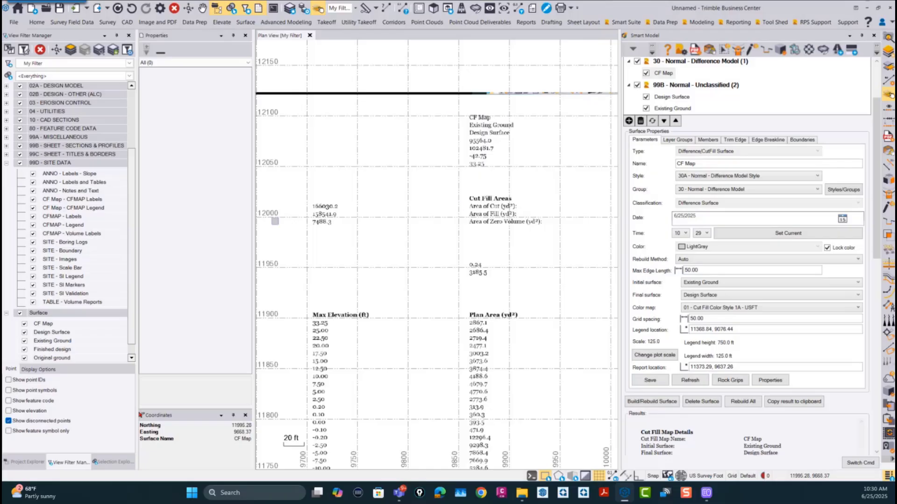
scroll(329, 216, down, 2)
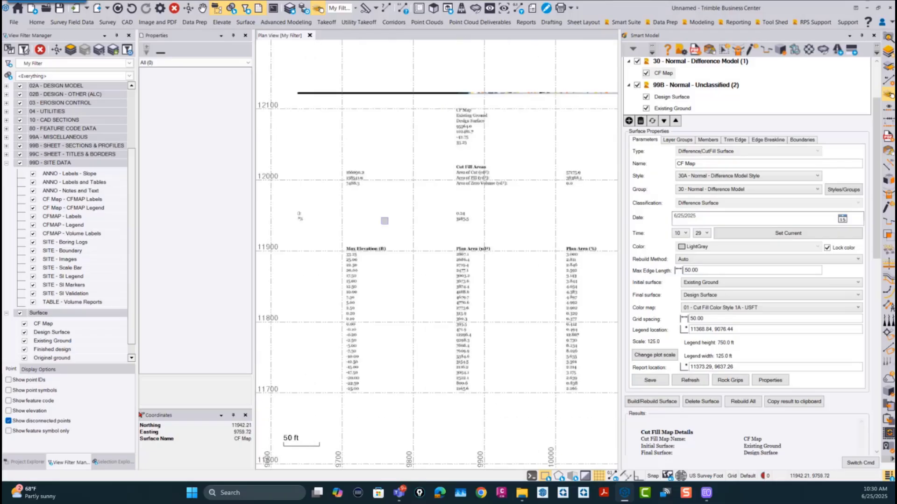
scroll(434, 206, down, 2)
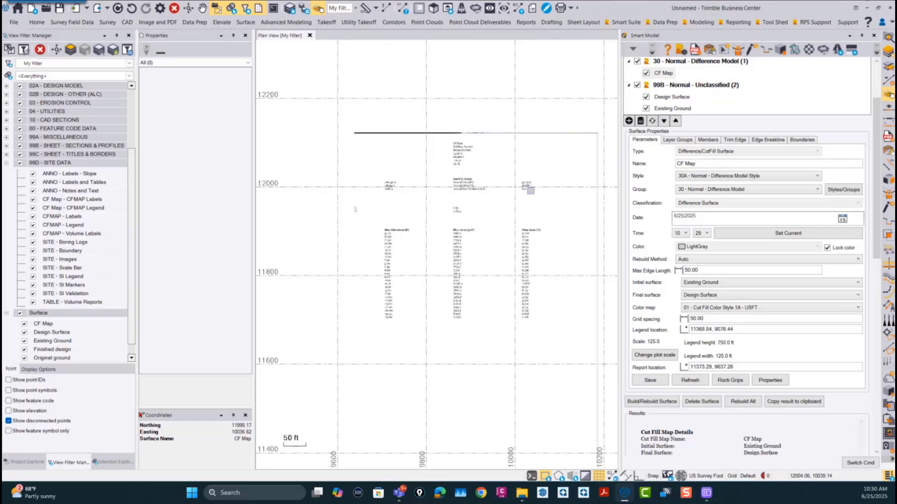
scroll(394, 215, up, 2)
scroll(422, 168, down, 2)
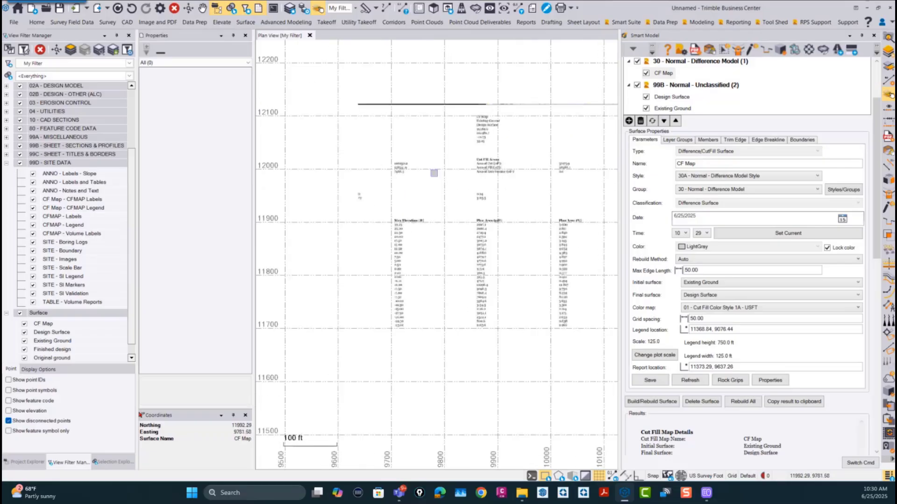
scroll(419, 168, down, 2)
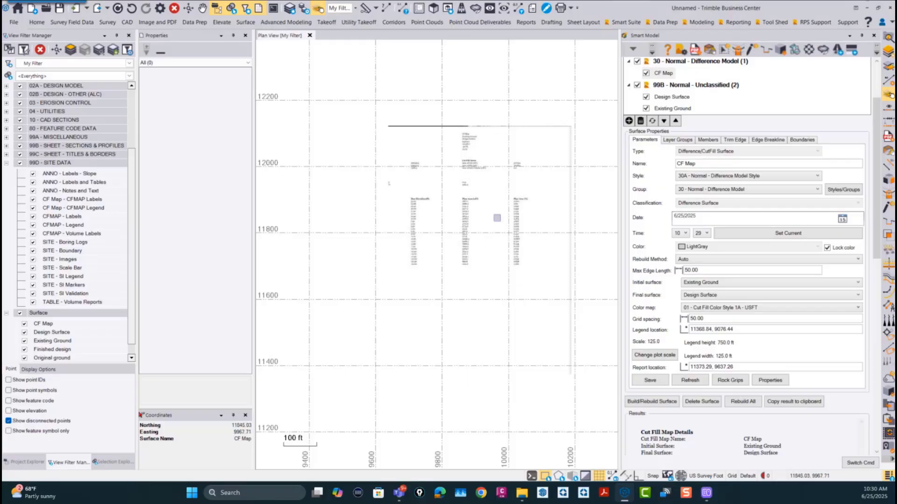
scroll(467, 199, down, 3)
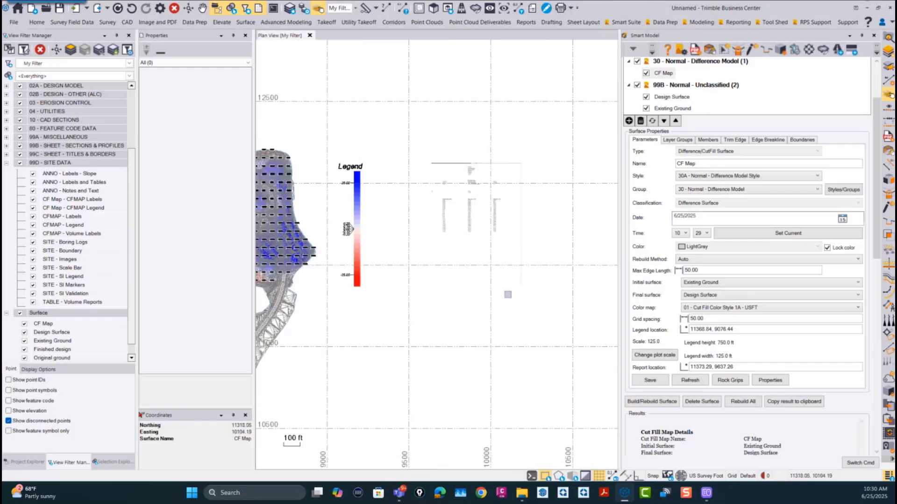
Step: Delete the cut/fill report image from the plan view and bring up the results listing in Smart Model
click(501, 233)
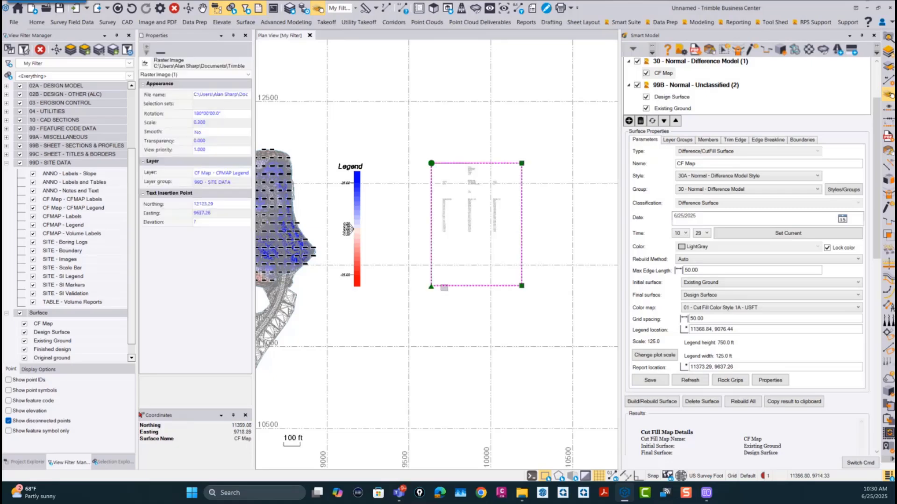
key(Delete)
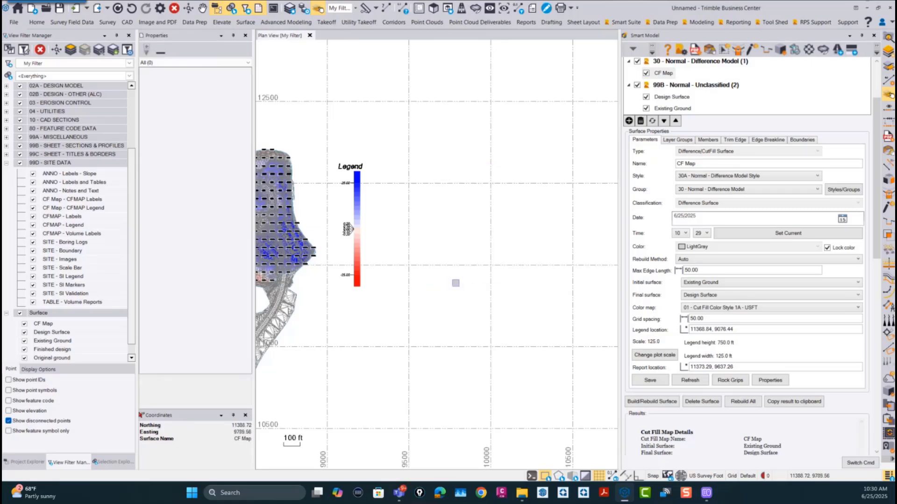
drag(873, 223, 863, 335)
scroll(863, 335, down, 1)
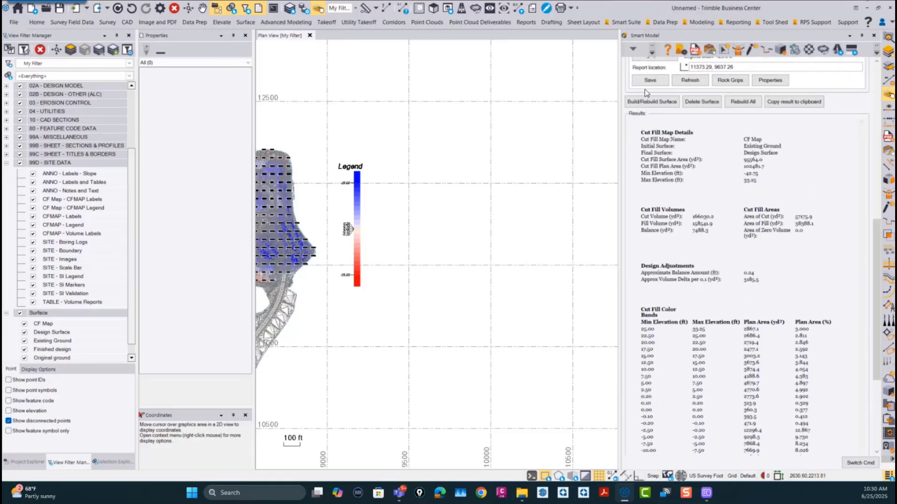
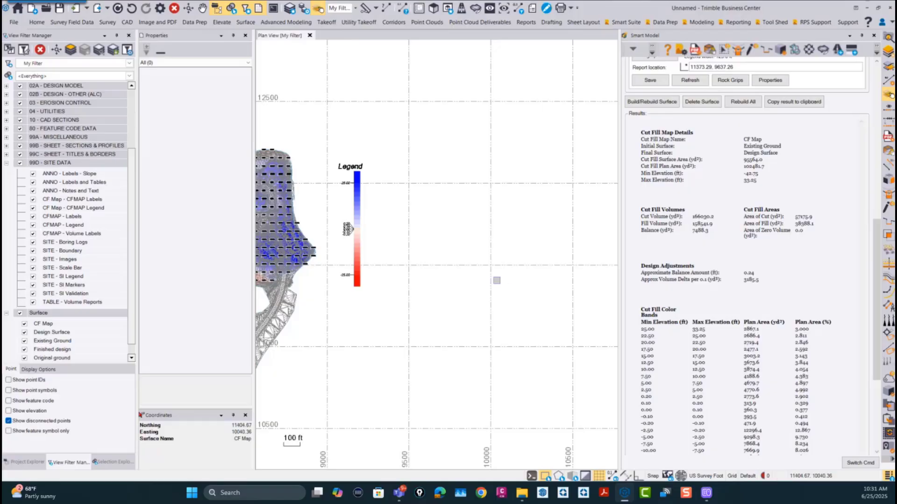
Step: Inspect the cut and fill areas, grid labels and legend of the map up close and across the whole site
scroll(497, 255, down, 1)
scroll(398, 251, up, 4)
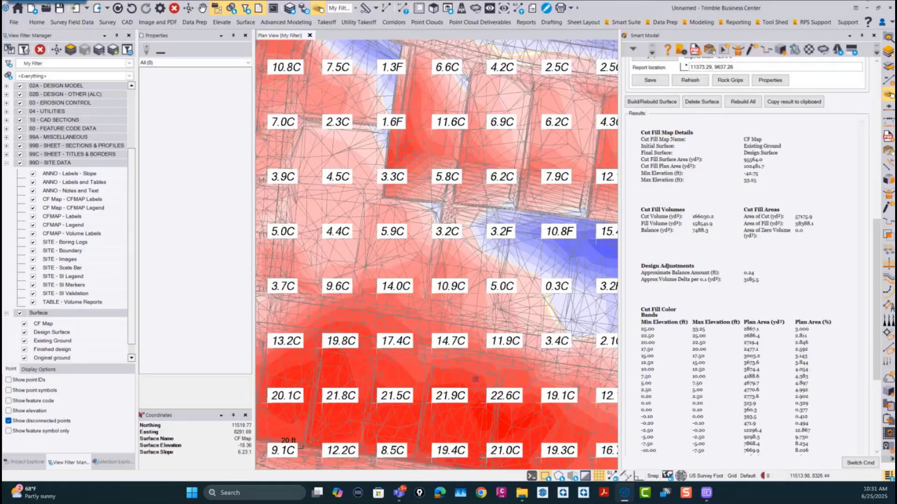
scroll(464, 368, down, 3)
scroll(464, 367, down, 2)
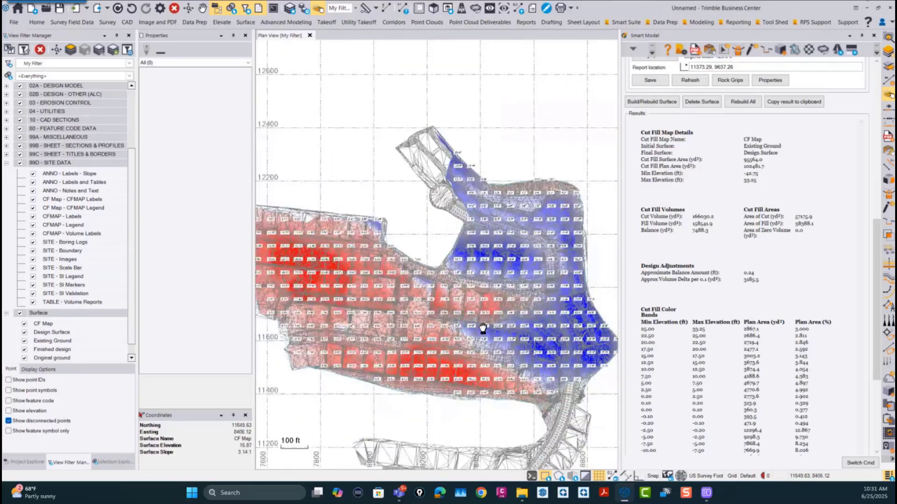
scroll(465, 262, up, 5)
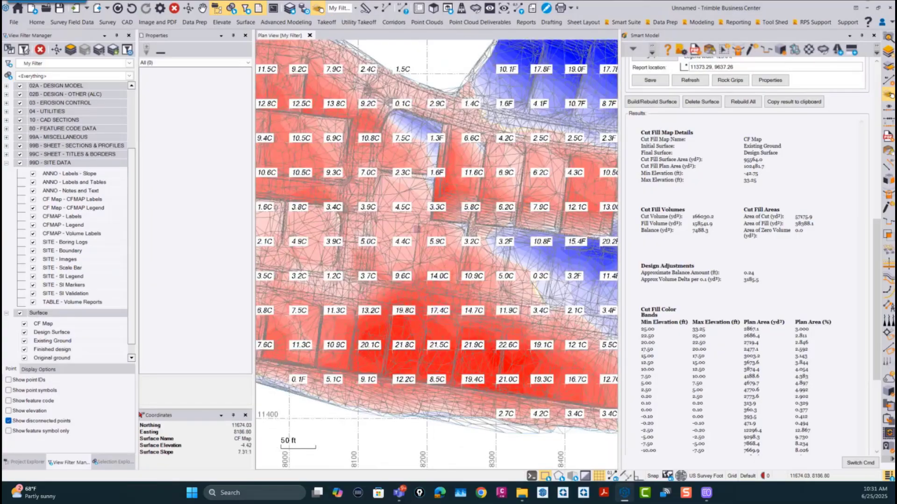
scroll(415, 228, down, 5)
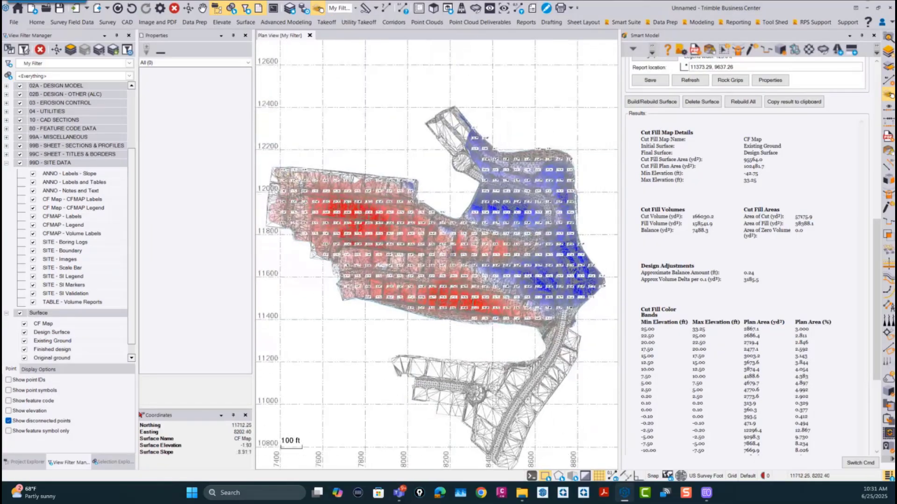
scroll(449, 252, down, 2)
middle_drag(474, 245, 417, 228)
scroll(556, 222, up, 4)
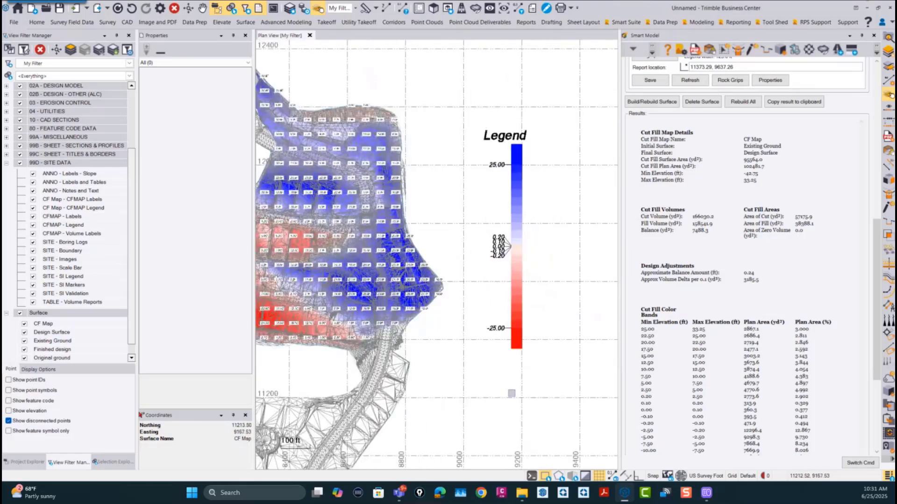
scroll(518, 290, down, 4)
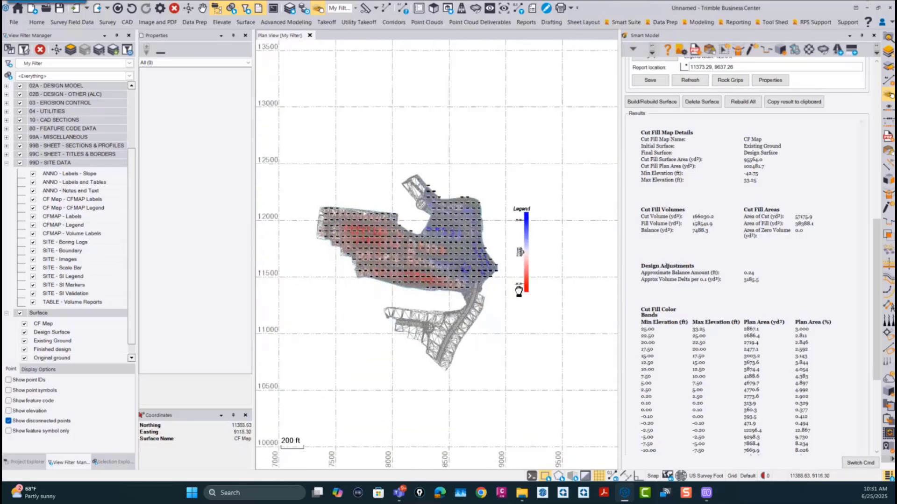
middle_drag(519, 291, 519, 288)
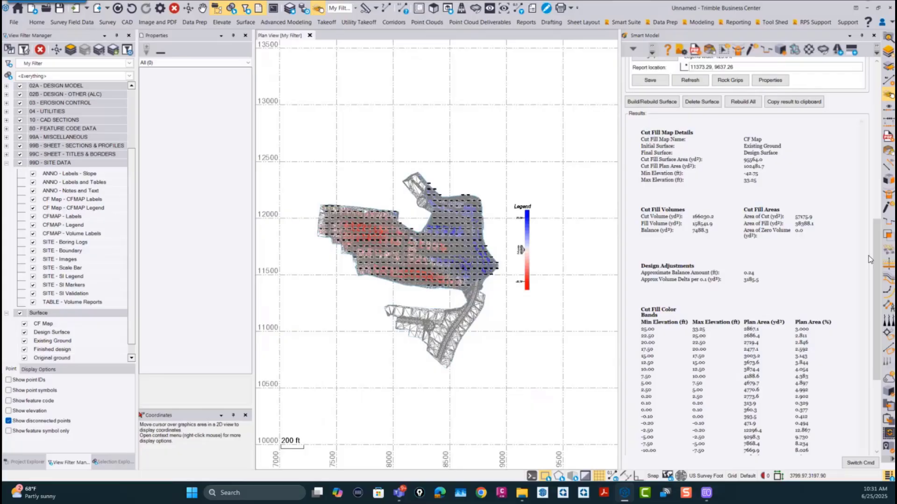
Step: Bring up the Smart Model settings and display the properties of the 30A - Normal - Difference Model Style
drag(876, 242, 868, 83)
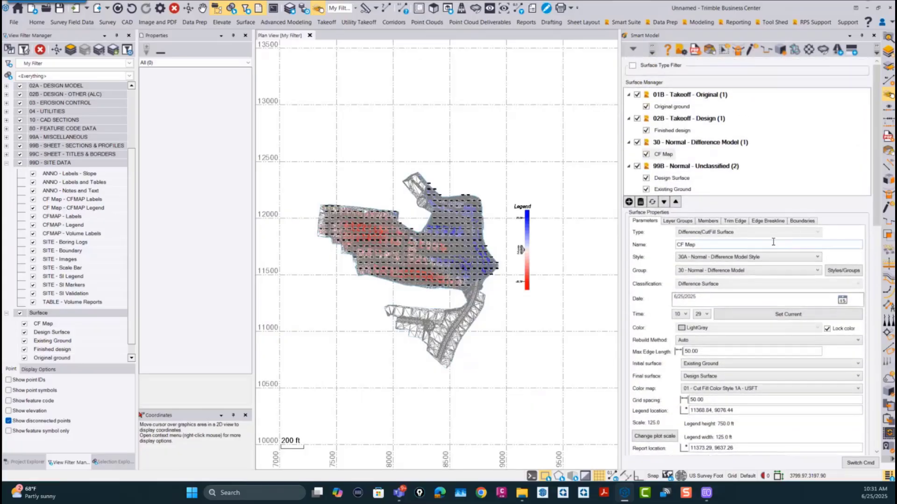
click(681, 50)
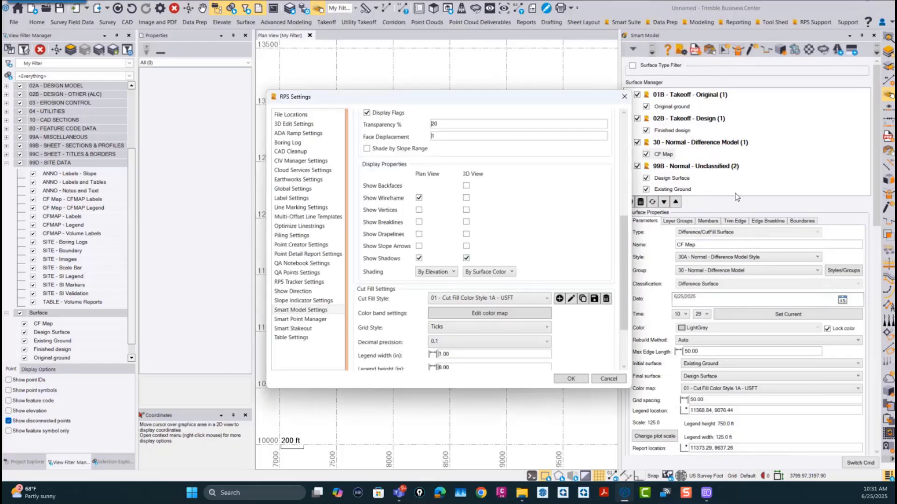
drag(624, 248, 616, 151)
click(486, 179)
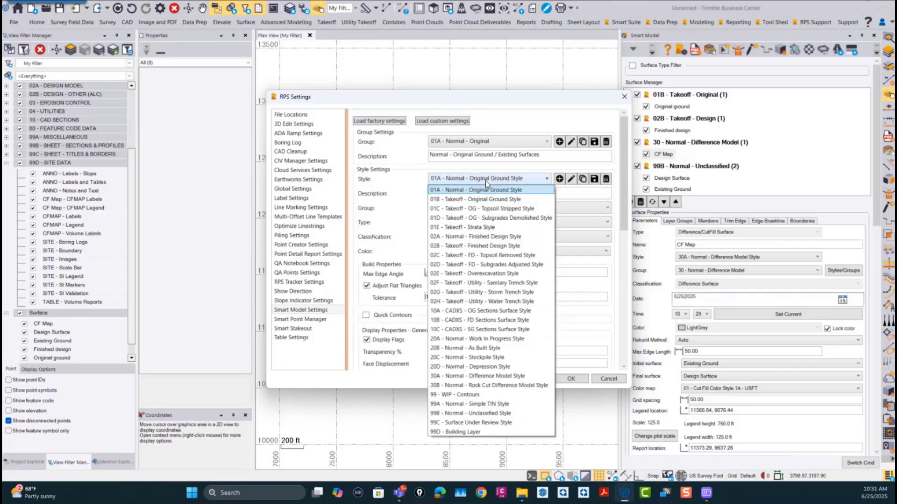
click(505, 376)
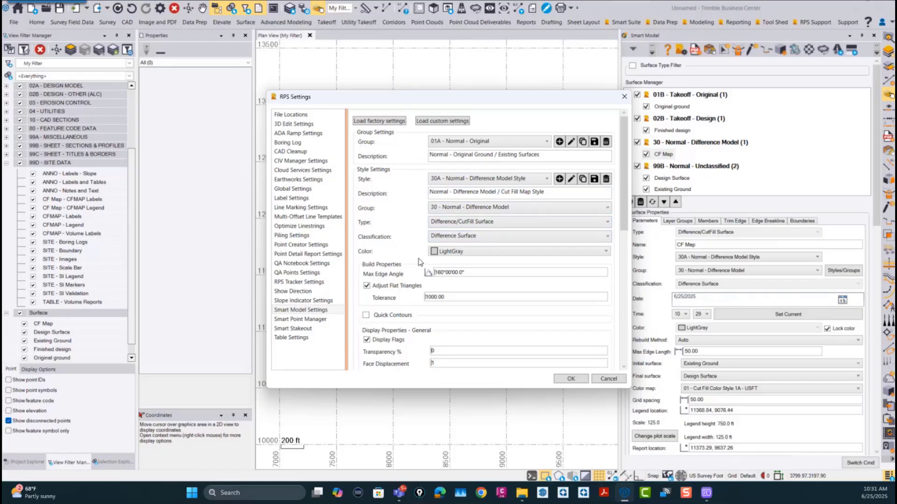
Step: Enable Quick Contours for the difference model style to view its contour options, and disable it again
drag(622, 215, 620, 252)
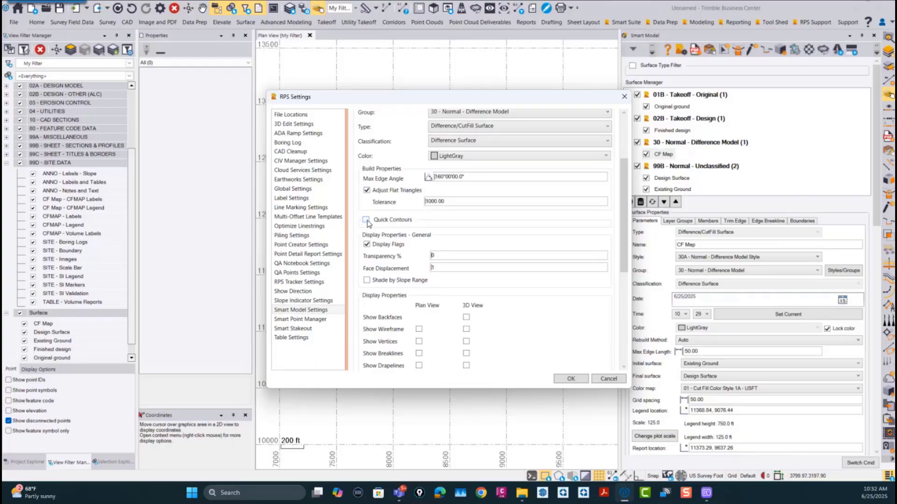
scroll(618, 202, down, 2)
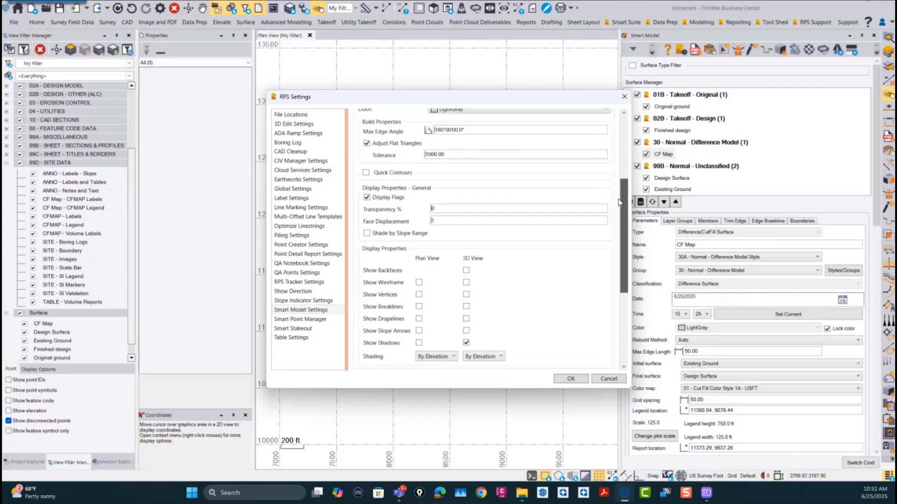
click(366, 173)
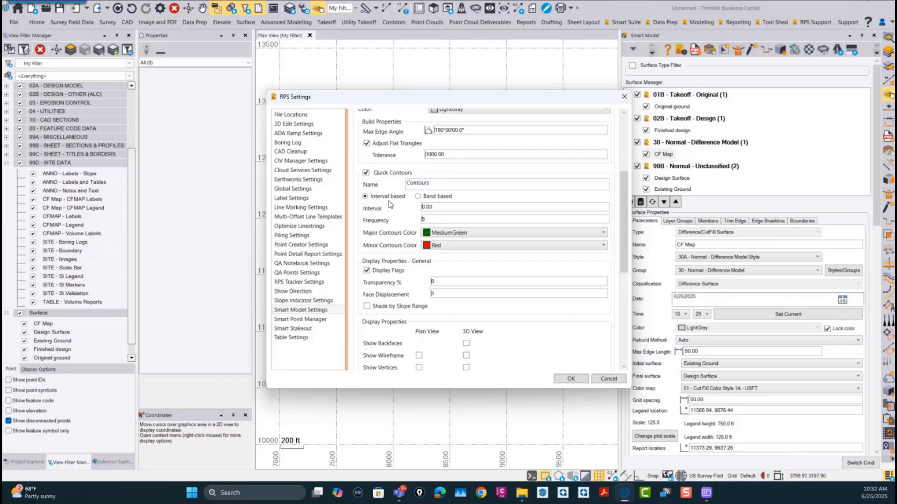
click(366, 173)
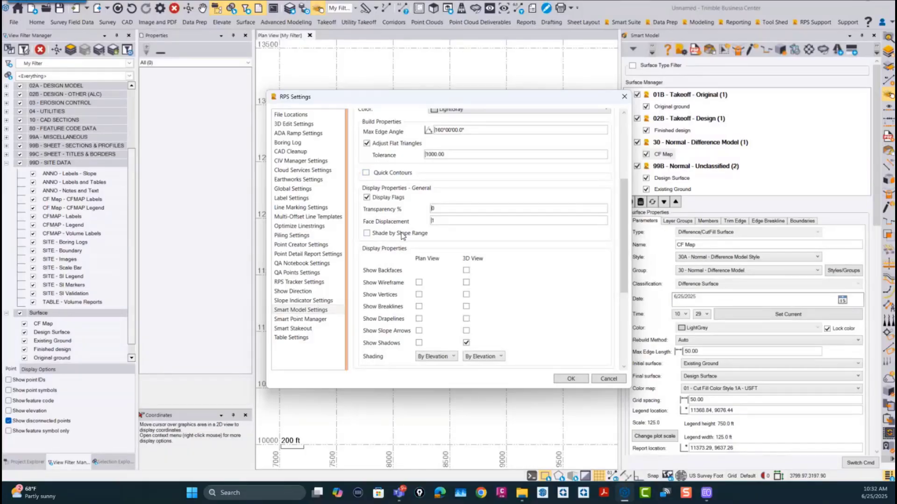
Step: Review the style's display properties and cut/fill settings, including the color bands of 01 - Cut Fill Color Style 1A - USFT
click(133, 180)
drag(627, 192, 627, 216)
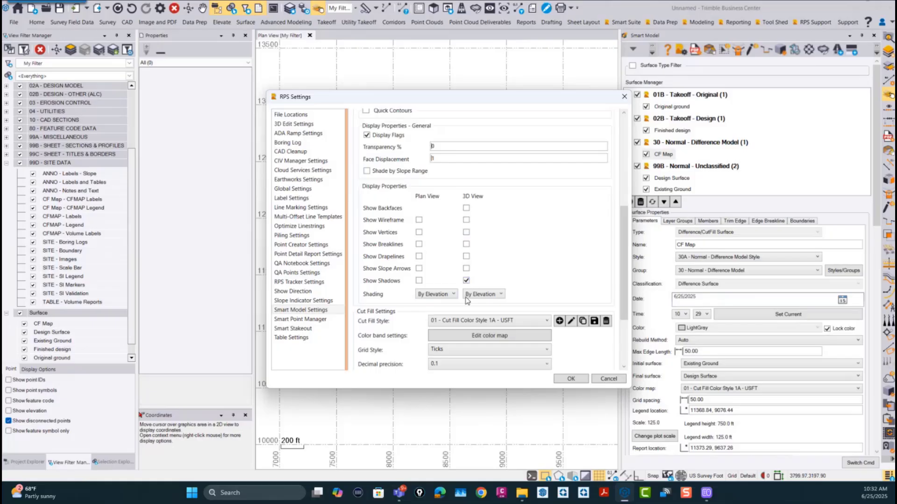
scroll(622, 237, down, 1)
scroll(622, 237, down, 3)
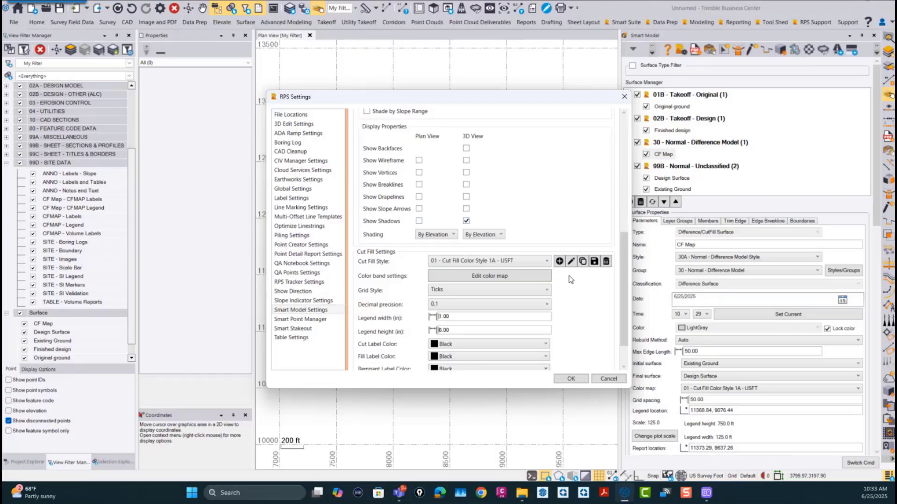
scroll(621, 246, down, 3)
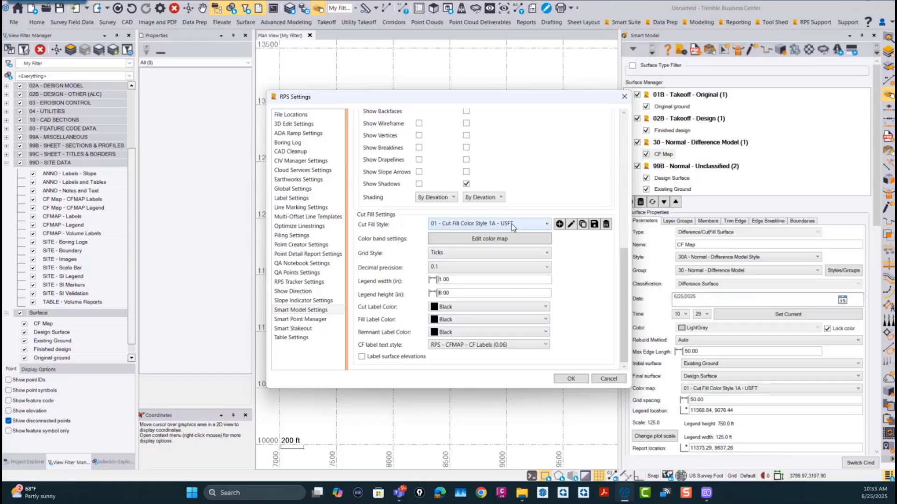
click(495, 243)
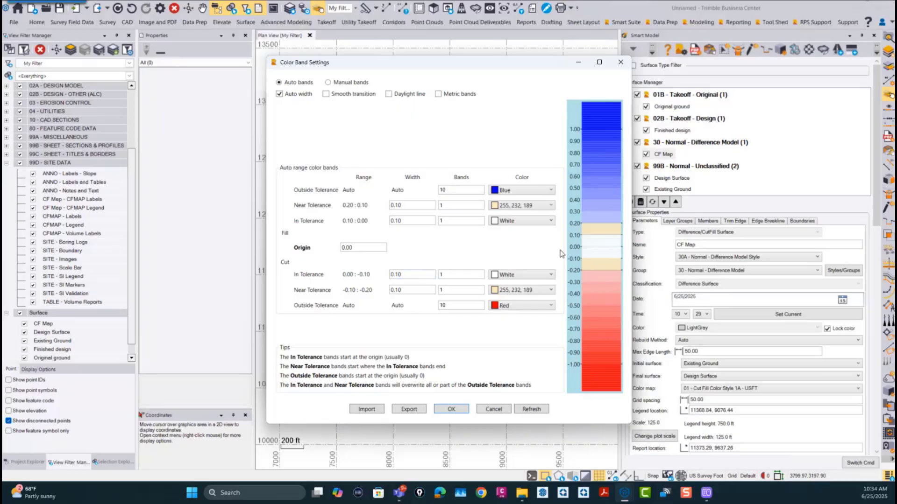
click(494, 410)
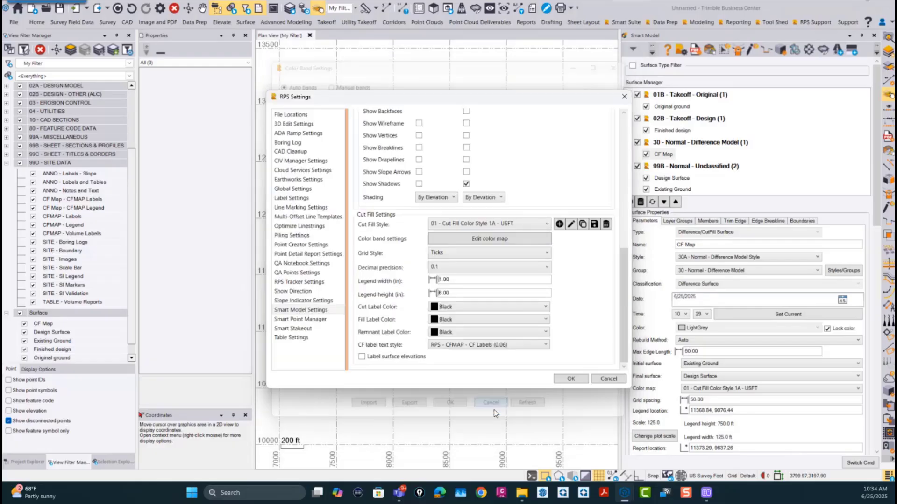
Step: Inspect the label settings and manual color bands of cut/fill style 99 - Agtek I (-15 to +15) - USFT, and close the settings
click(490, 223)
click(479, 291)
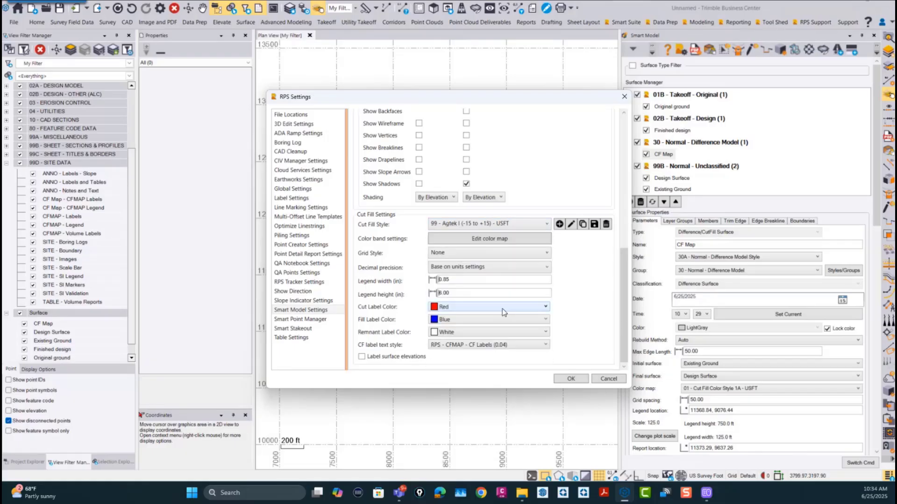
click(492, 222)
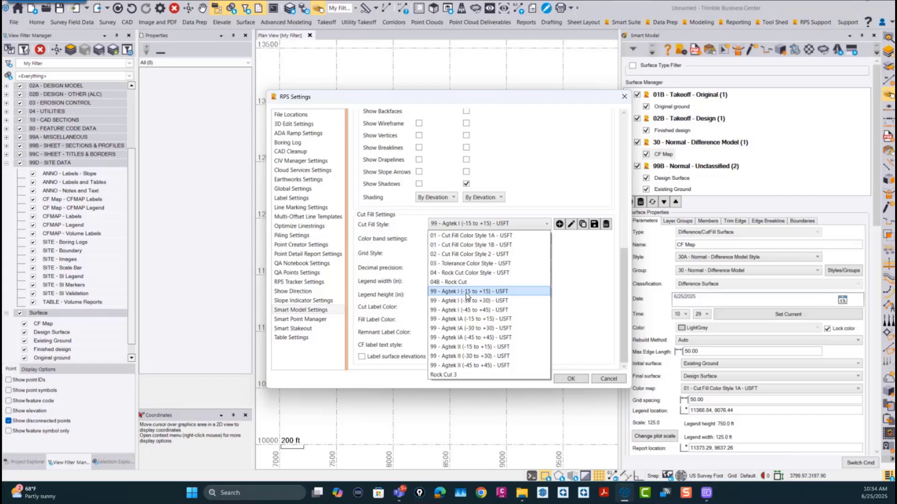
click(467, 291)
click(484, 242)
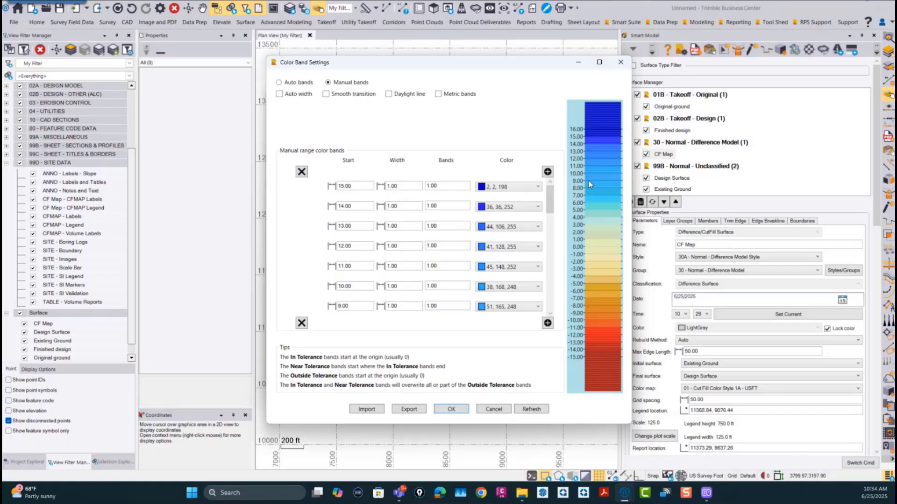
mouse_move(551, 199)
mouse_down()
mouse_move(550, 245)
mouse_move(550, 197)
mouse_up()
click(451, 409)
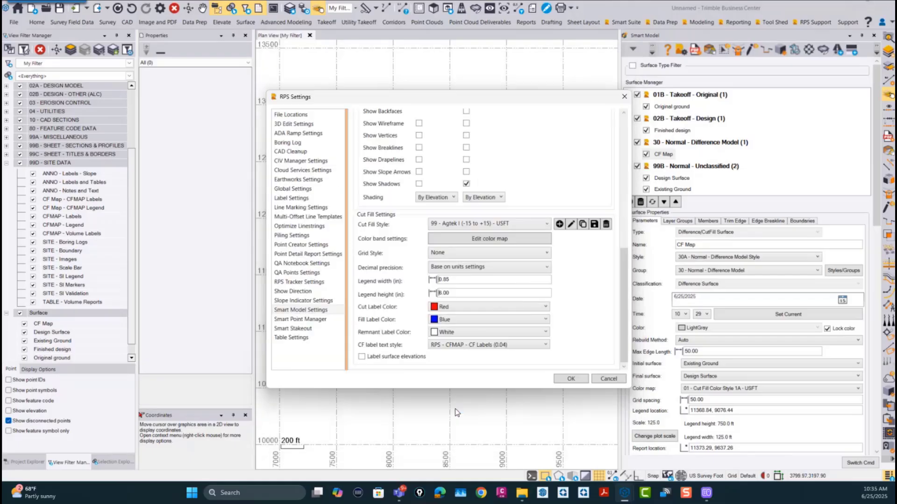
click(571, 379)
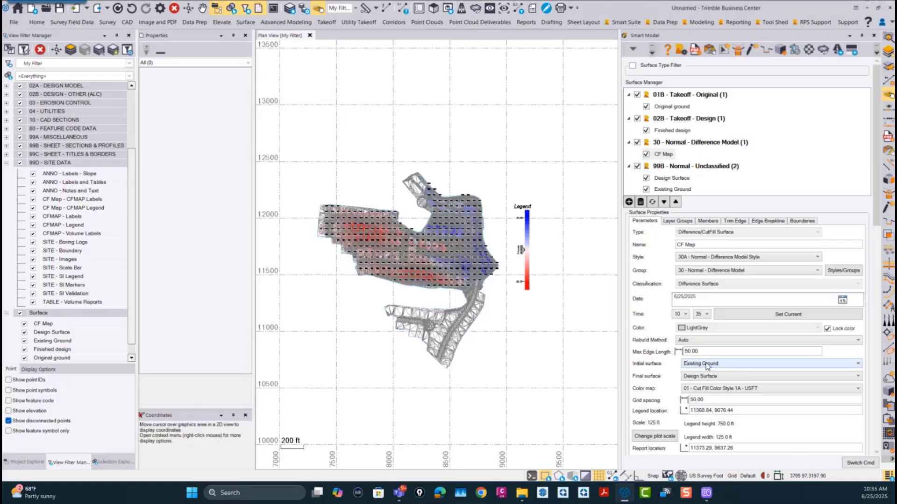
Step: Set the CF Map surface's color map to 99 - Agtek I (-15 to +15) - USFT and save the surface
click(736, 389)
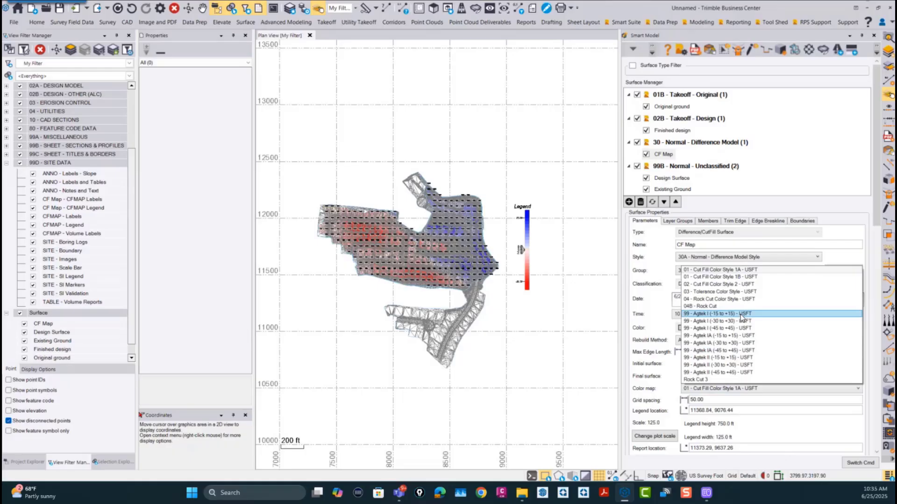
click(731, 316)
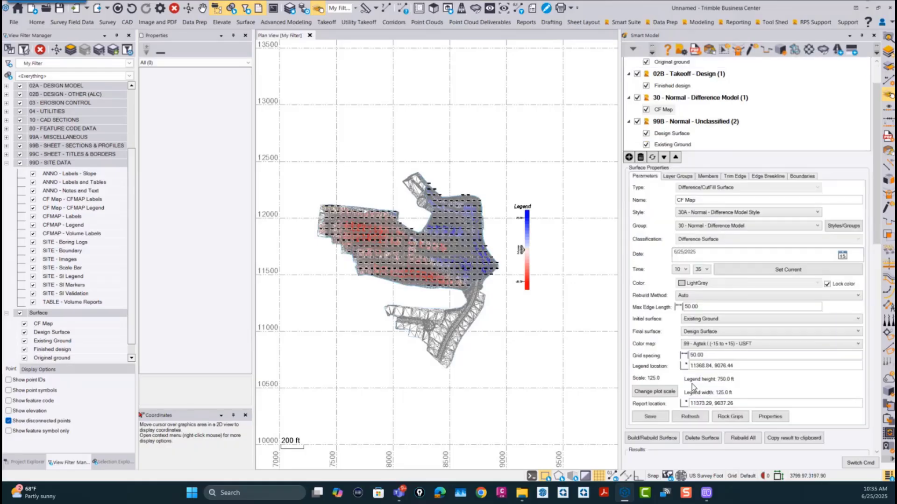
scroll(678, 441, down, 1)
click(657, 417)
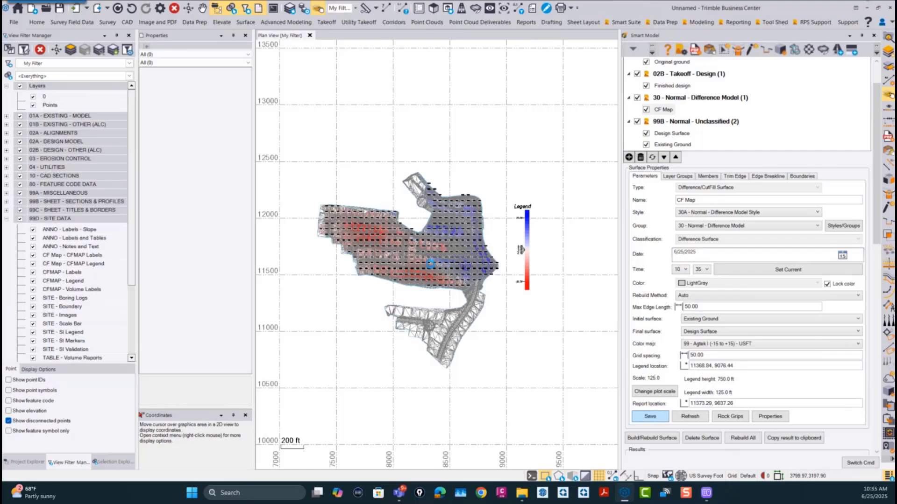
Step: Examine the recolored cut/fill map with its Agtek color bands, red and blue grid labels and legend
scroll(437, 256, up, 5)
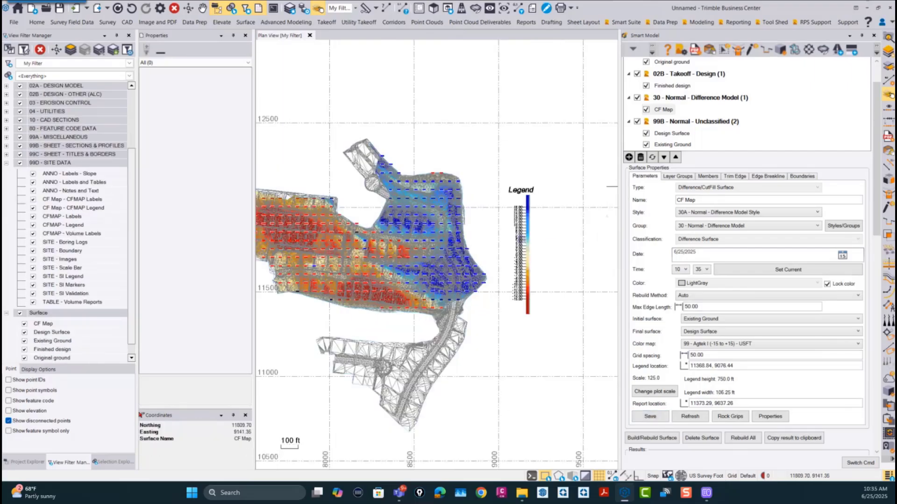
middle_drag(339, 233, 456, 232)
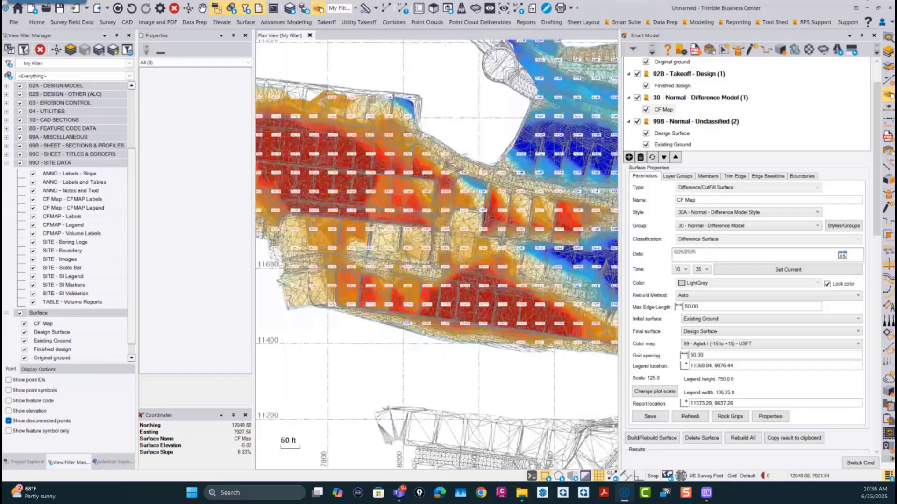
scroll(459, 241, up, 2)
scroll(466, 254, down, 1)
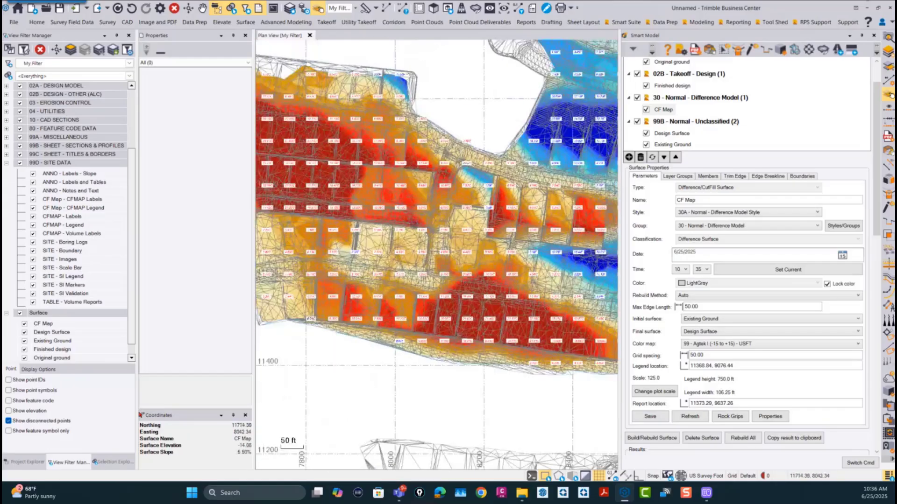
scroll(404, 267, down, 2)
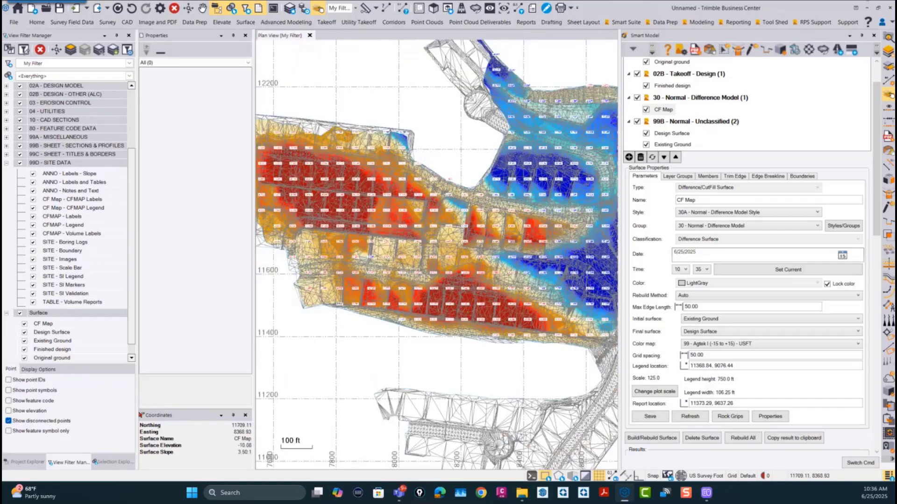
scroll(490, 269, up, 2)
scroll(472, 255, up, 2)
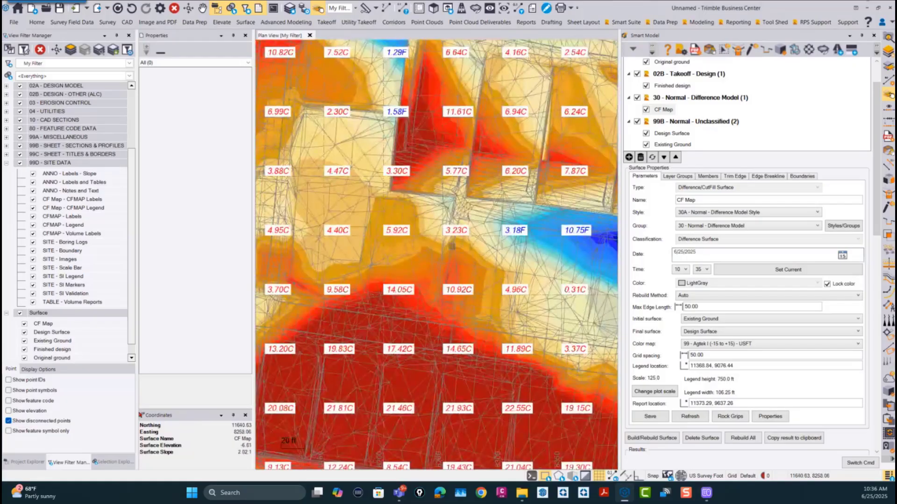
scroll(369, 233, down, 2)
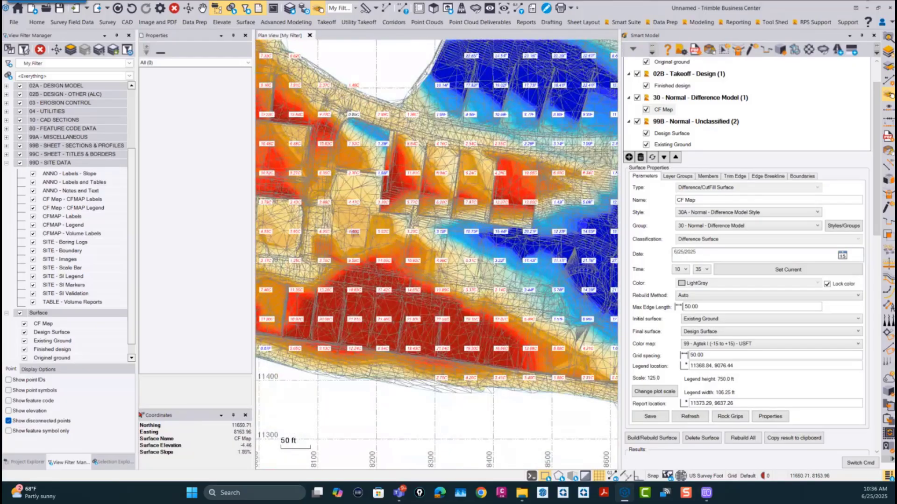
scroll(467, 236, down, 2)
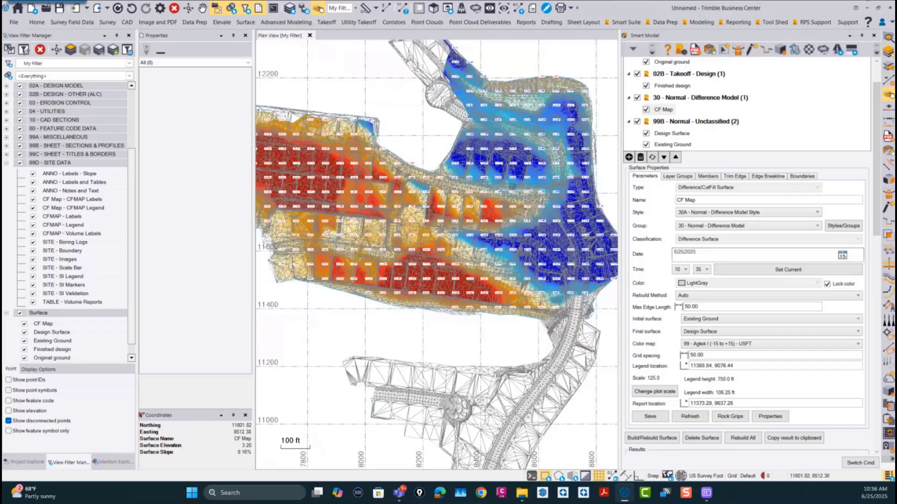
Step: Show only the CF Map surface in the view and recolor it with color map 99 - Agtek II (-15 to +15) - USFT
click(19, 313)
click(24, 323)
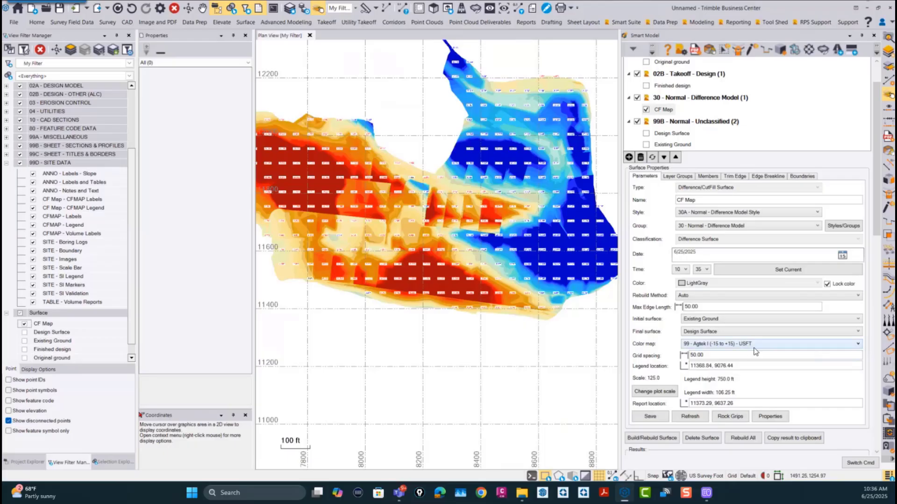
click(753, 344)
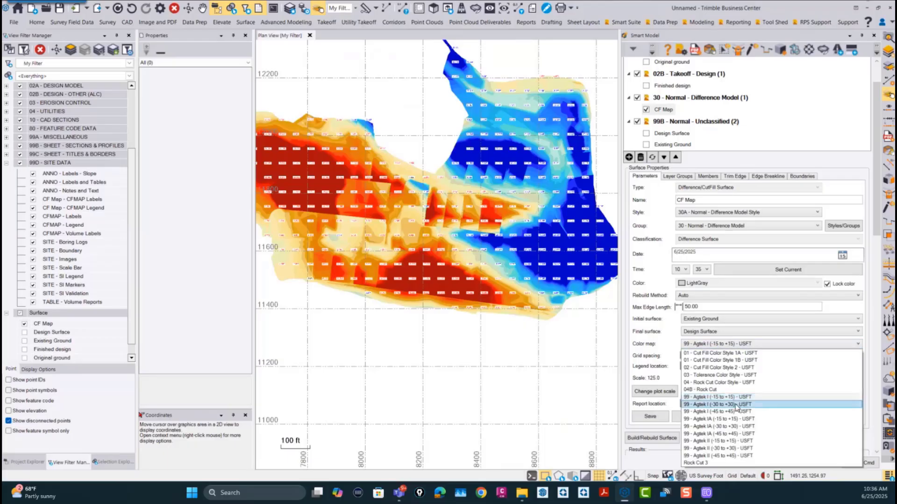
click(735, 440)
click(704, 417)
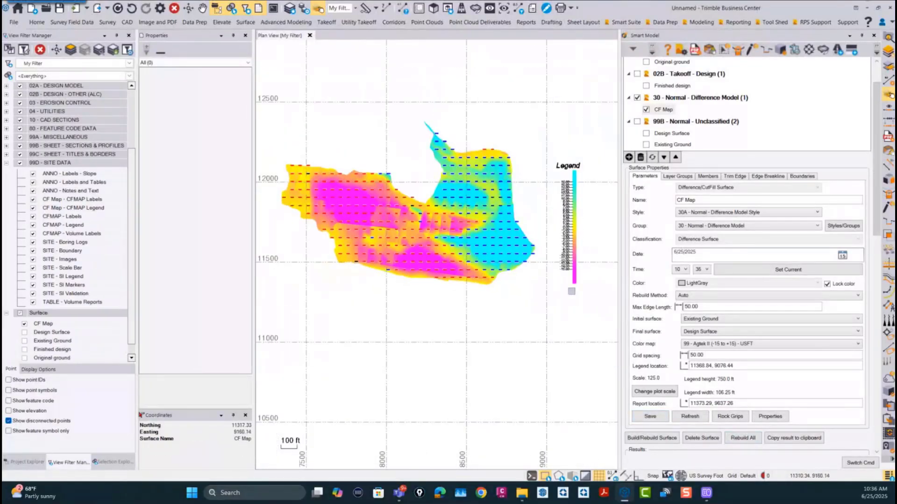
scroll(574, 275, up, 3)
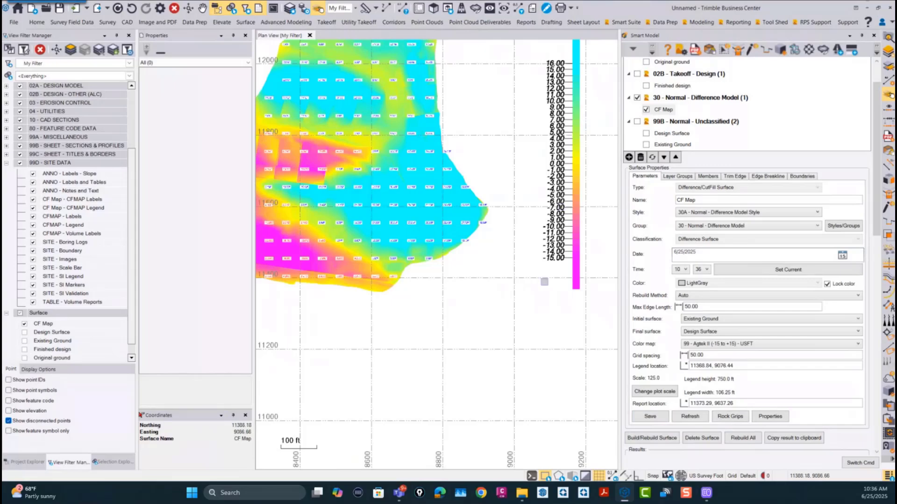
scroll(528, 287, down, 2)
scroll(465, 216, down, 3)
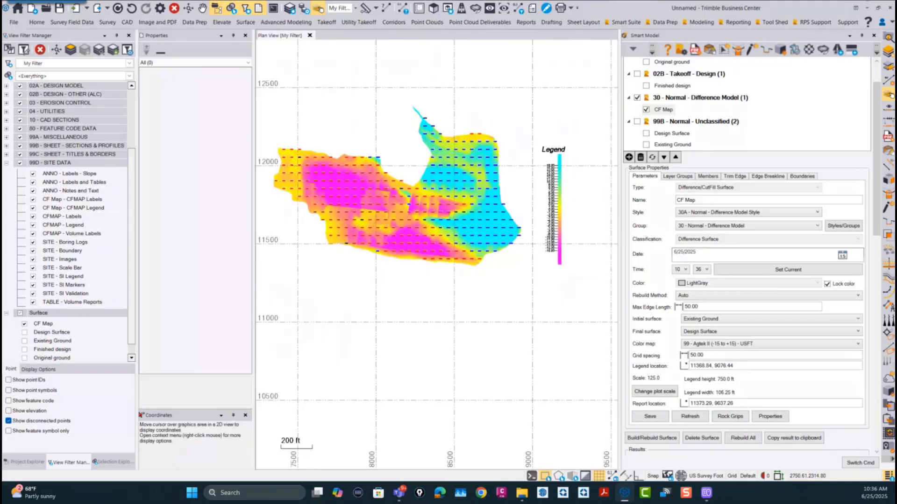
Step: Capture a screen image of the cut/fill results covering the map details, volumes, areas and design adjustments
drag(875, 145, 873, 325)
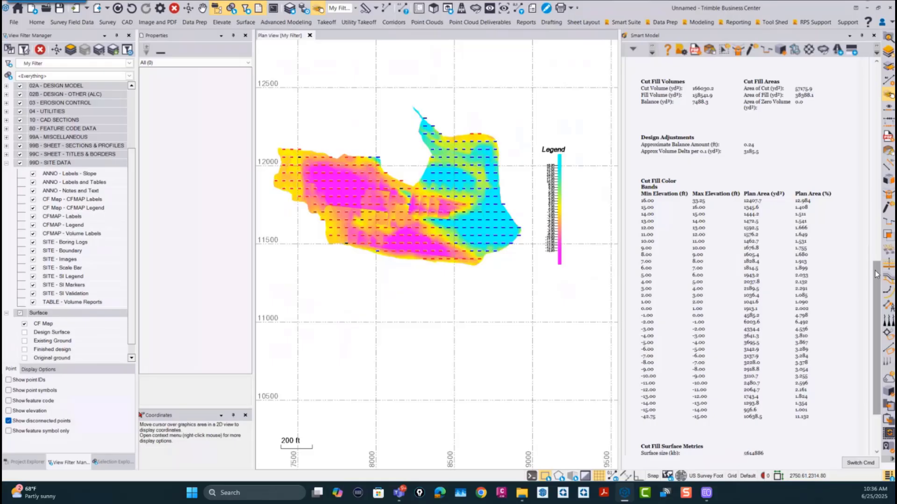
drag(876, 274, 860, 213)
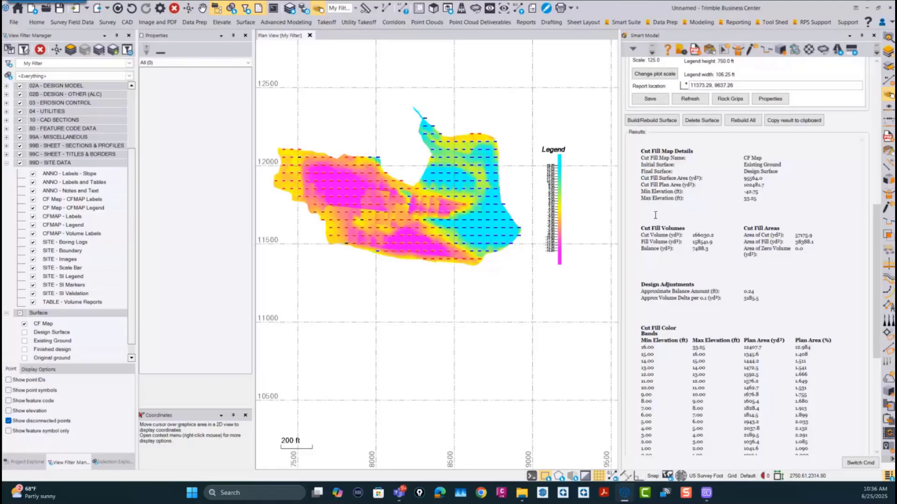
key(ctrl+Print)
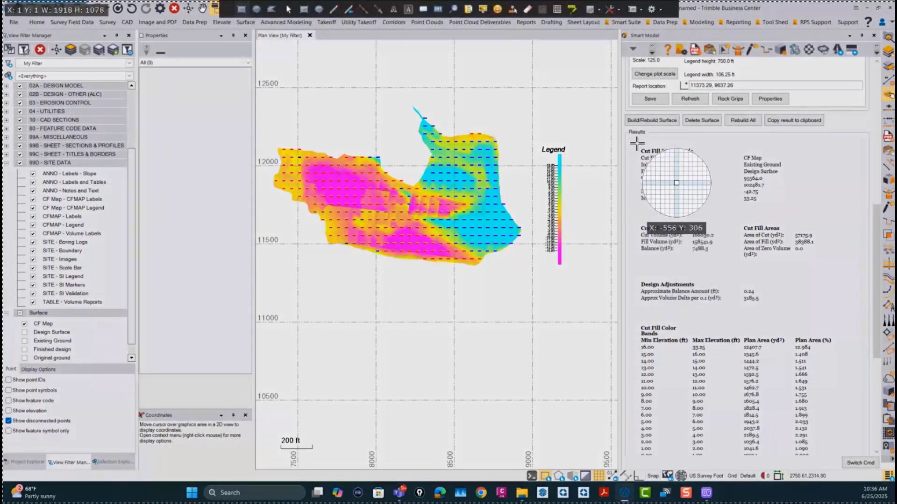
drag(635, 140, 820, 309)
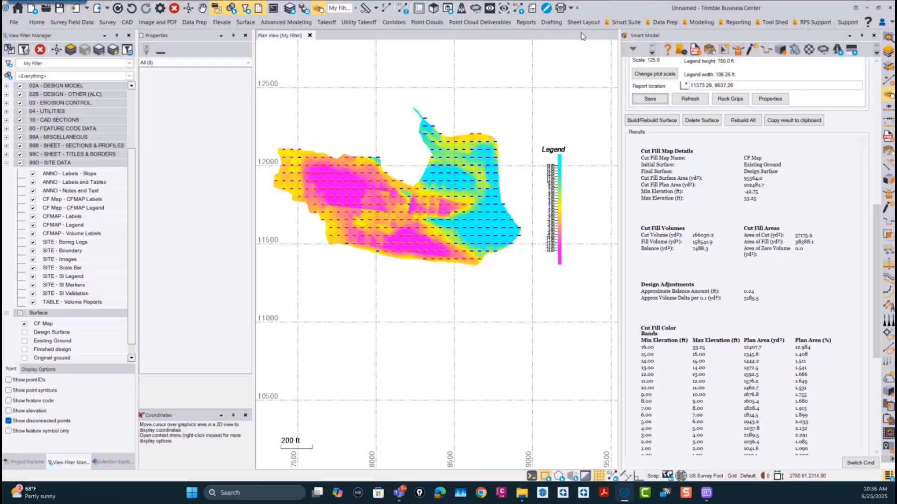
Step: Start RPS Paste with the captured report image and name the image CF Report
click(636, 23)
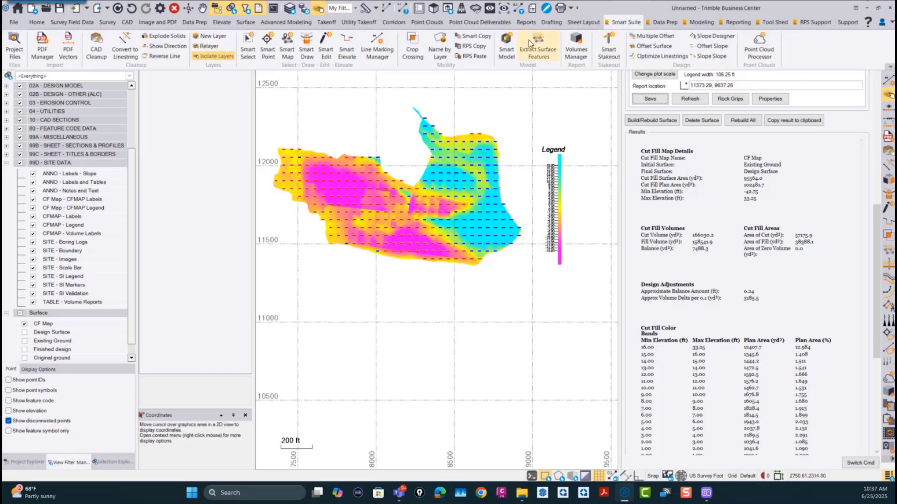
click(565, 171)
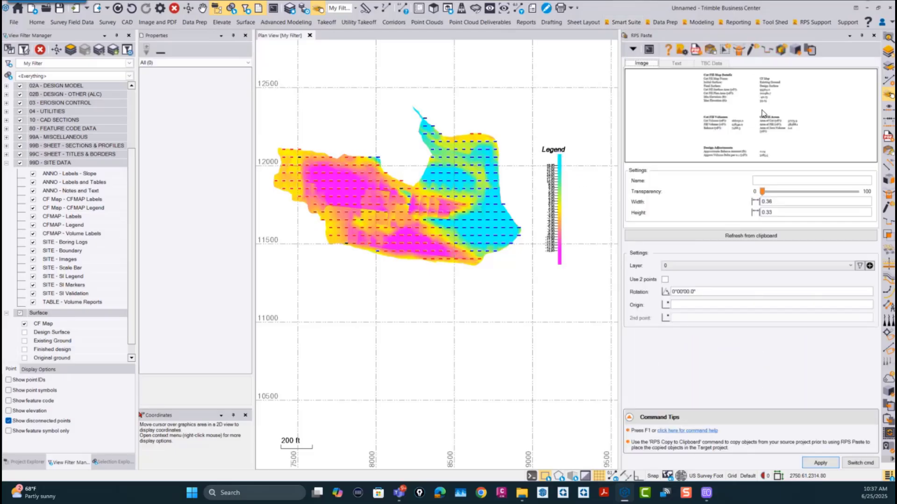
click(763, 182)
text(CF Report)
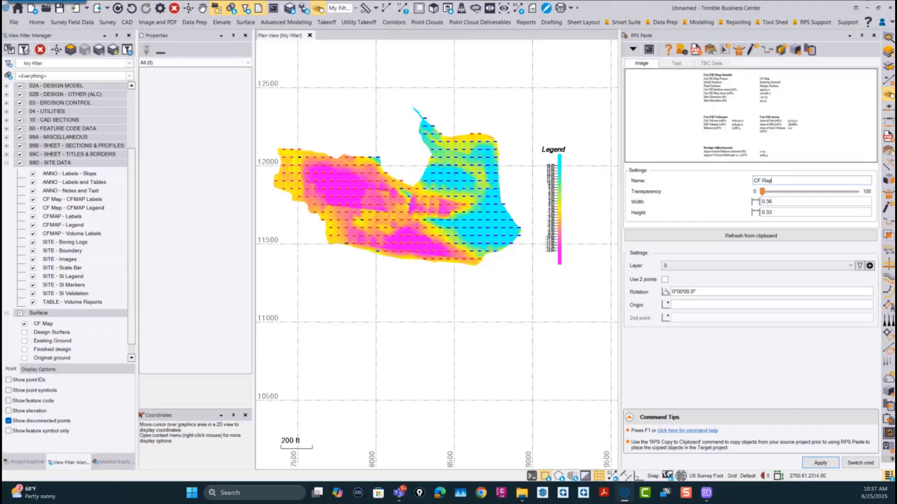
Step: Position the CF Report image beside the map by two points, with origin 11362.60, 10415.07 and second point 11362.60, 11101.64
click(664, 279)
middle_drag(549, 267, 444, 249)
middle_drag(556, 235, 473, 243)
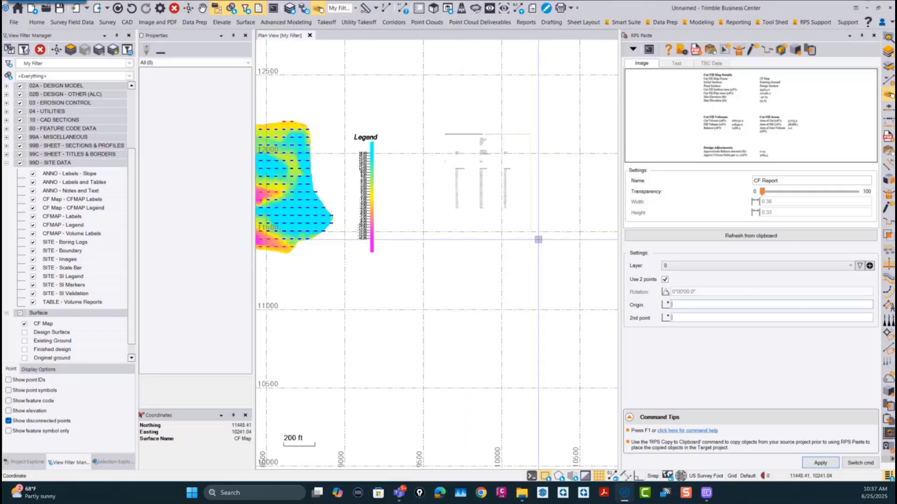
middle_drag(536, 238, 462, 243)
click(461, 240)
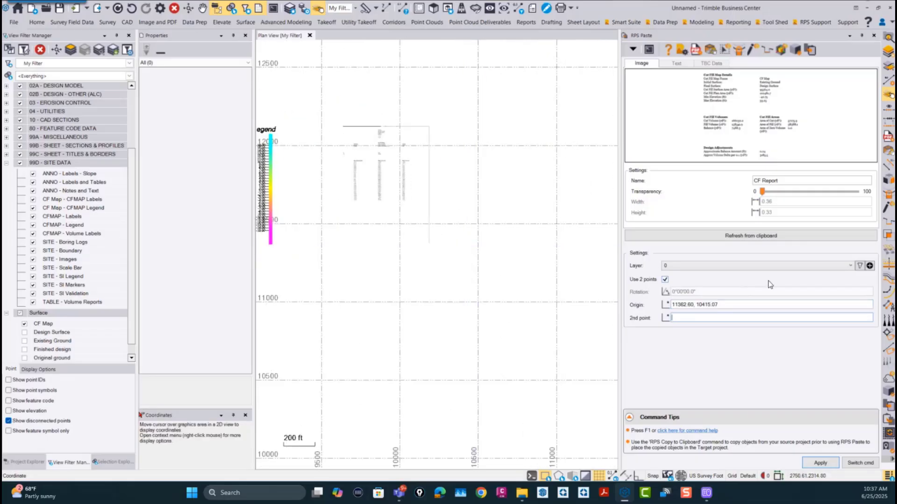
click(571, 247)
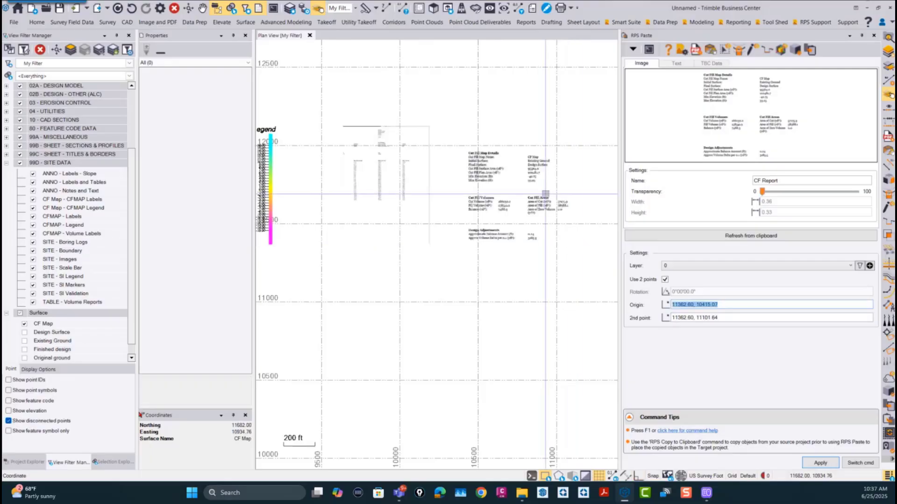
scroll(488, 207, up, 4)
scroll(488, 207, down, 5)
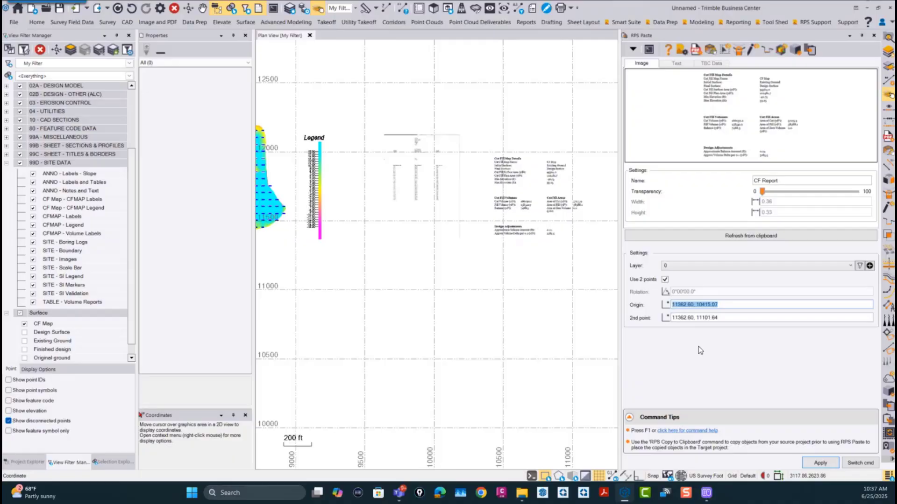
Step: Return to Smart Model, set the CF Map surface's color map to 04 - Rock Cut Color Style - USFT and save the surface
click(866, 463)
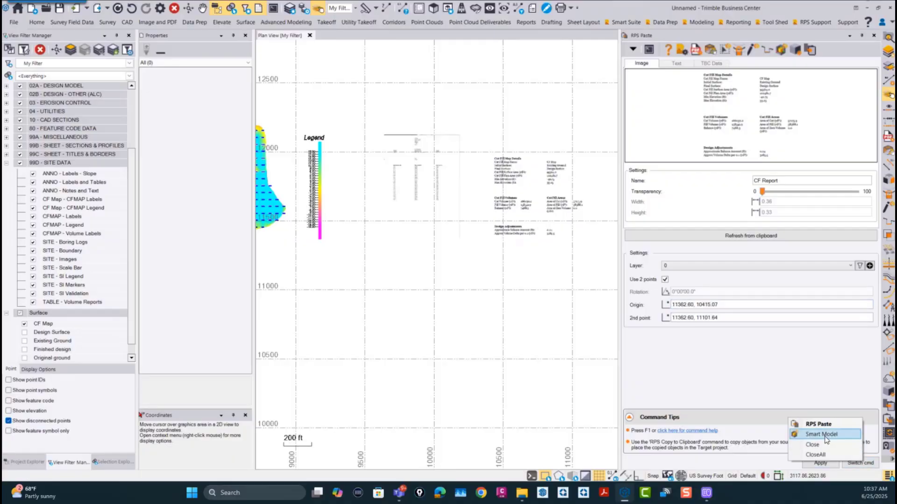
click(823, 435)
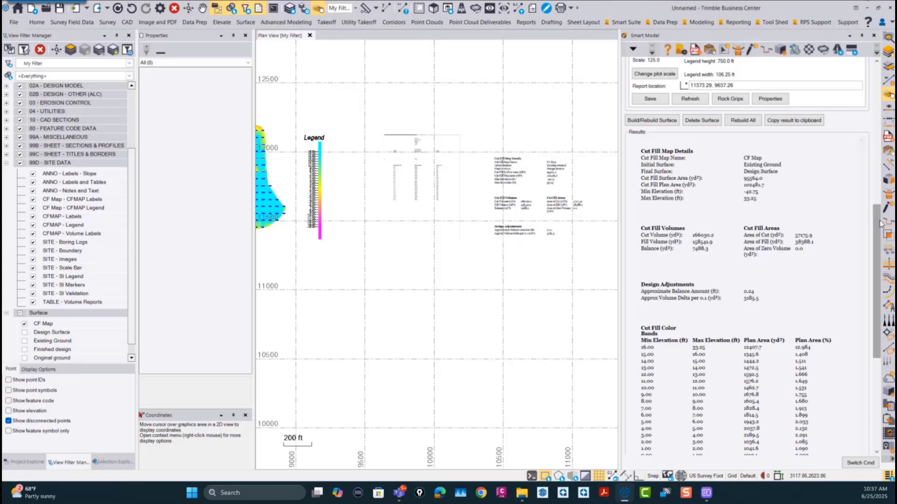
drag(875, 223, 874, 104)
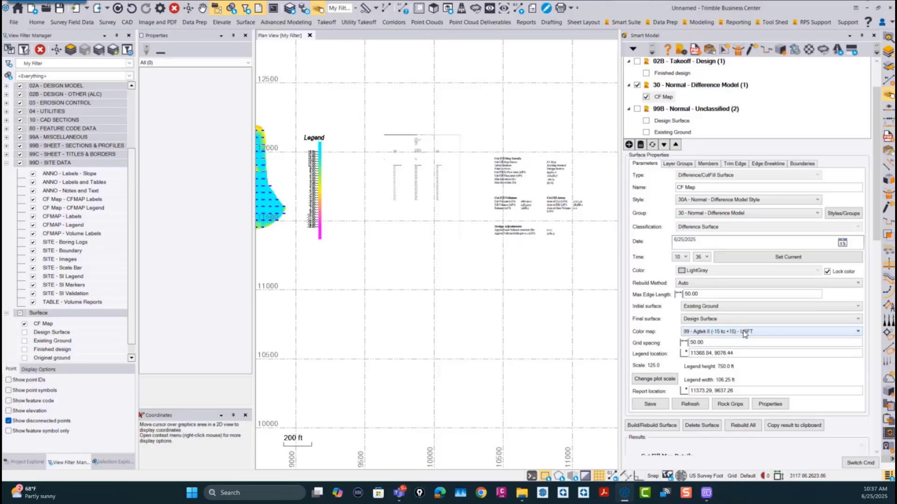
scroll(379, 273, down, 2)
middle_drag(379, 274, 538, 258)
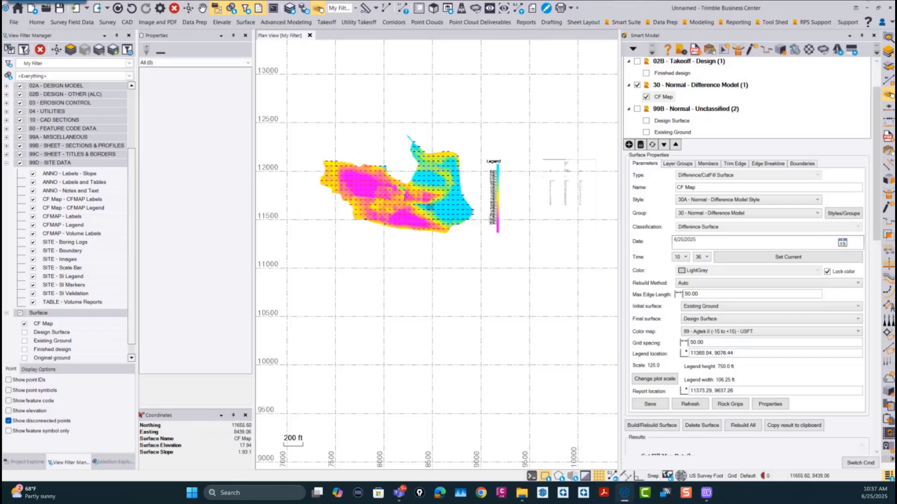
click(711, 330)
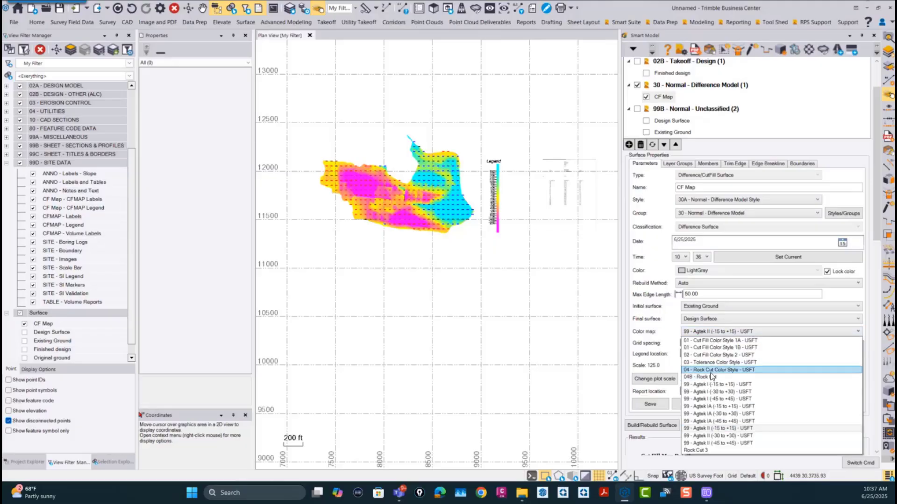
click(712, 371)
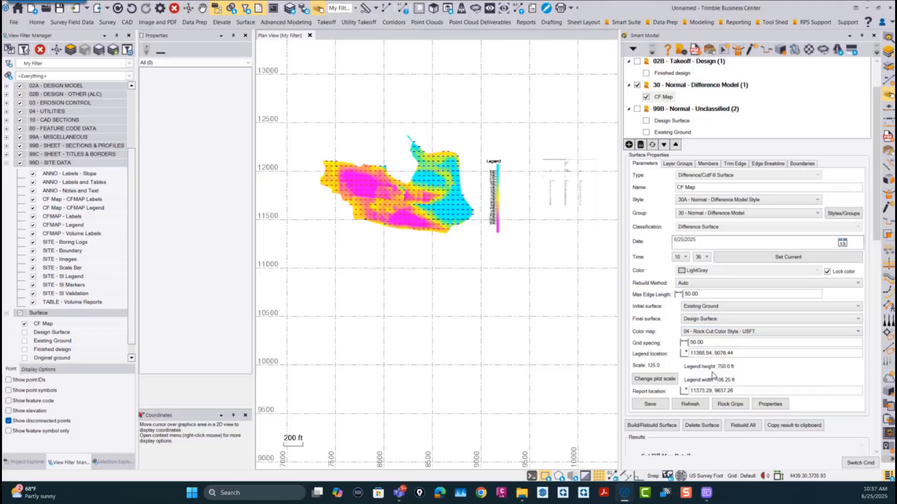
click(656, 405)
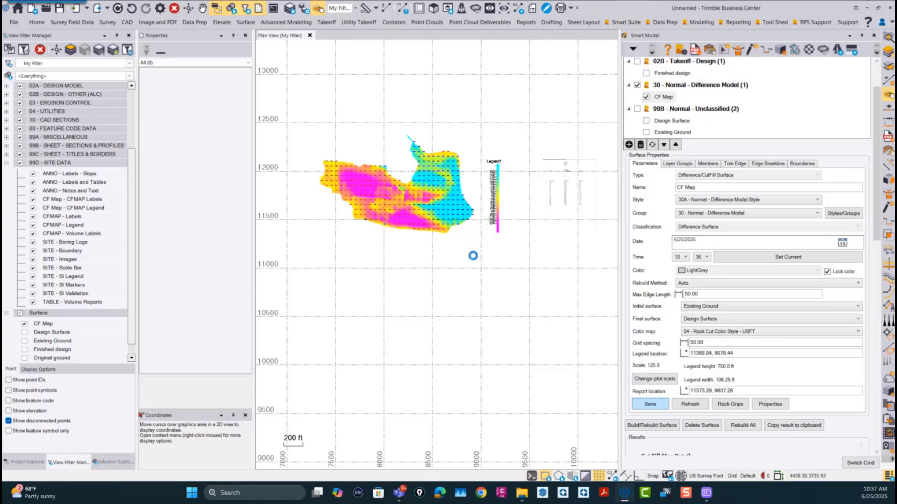
Step: Examine the rock cut coloring and legend on the map alongside the color band elevations and plan areas in the results
scroll(504, 103, up, 4)
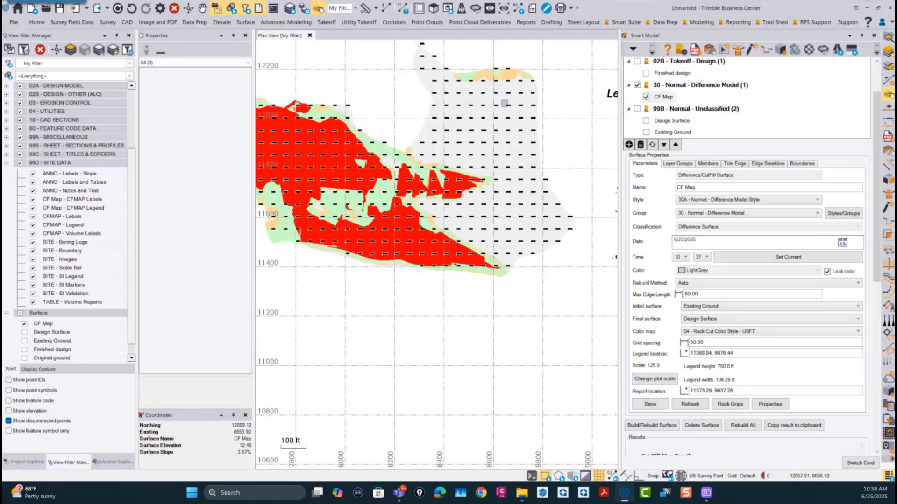
middle_drag(498, 242, 535, 248)
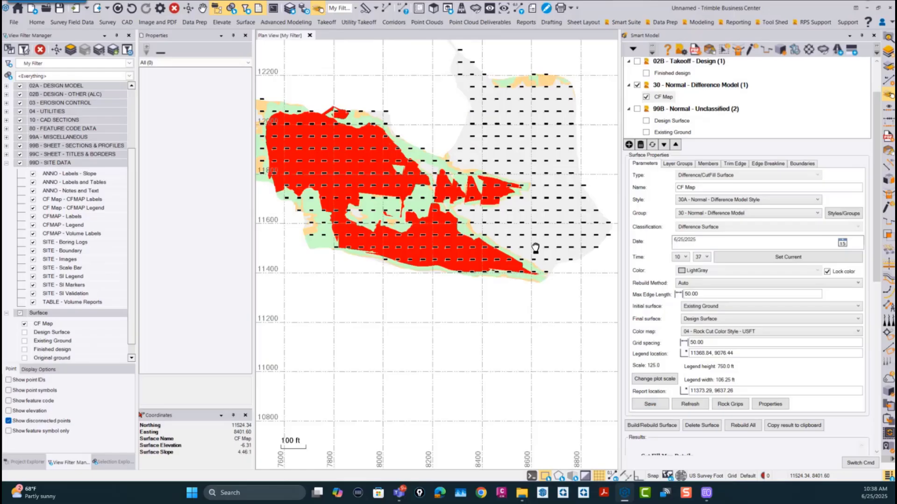
middle_drag(426, 239, 458, 201)
drag(875, 231, 874, 395)
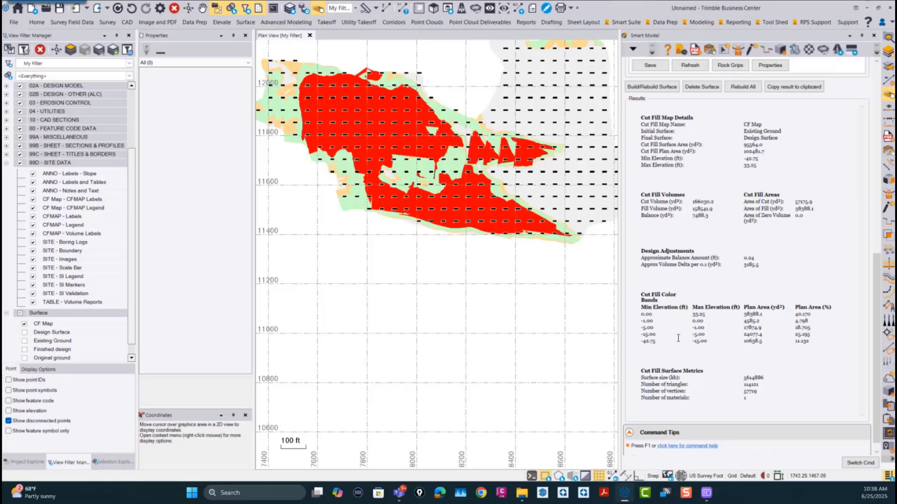
scroll(493, 321, down, 1)
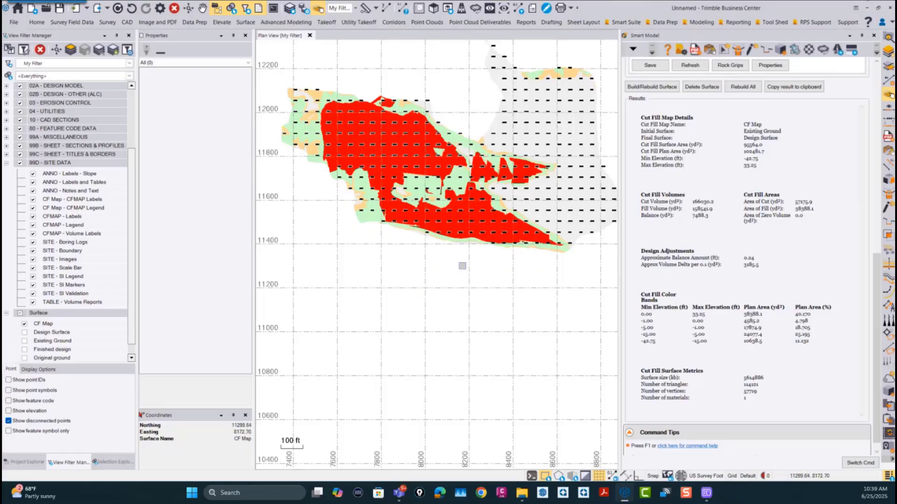
scroll(434, 302, down, 2)
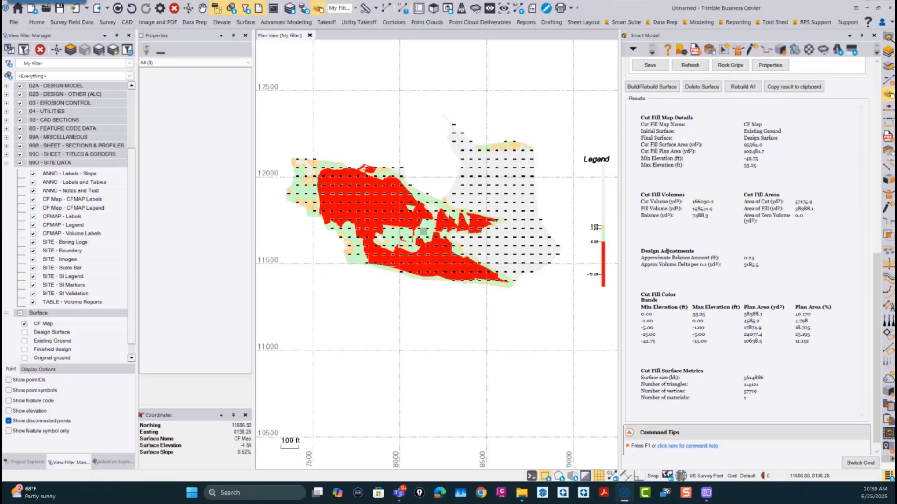
middle_drag(561, 297, 504, 291)
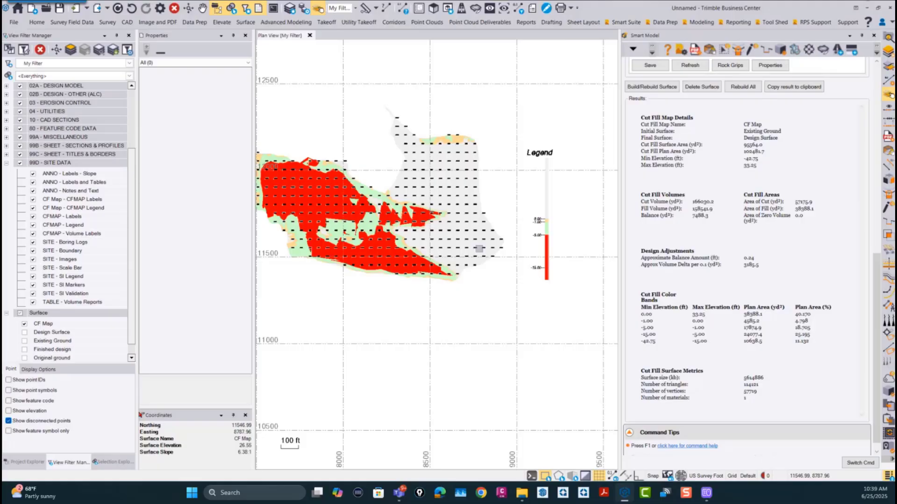
scroll(480, 251, down, 2)
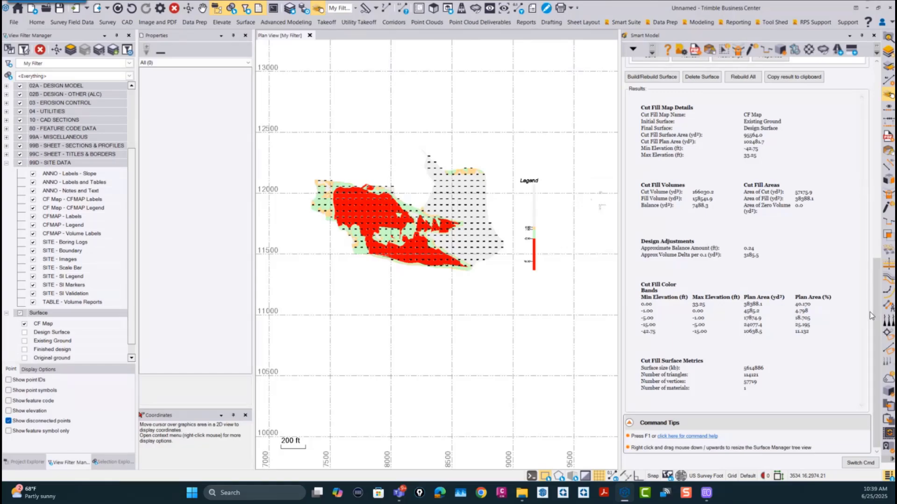
Step: Review the Surface Manager list, the CF Map surface's parameters and its cut/fill results
drag(875, 312, 866, 190)
drag(871, 154, 870, 87)
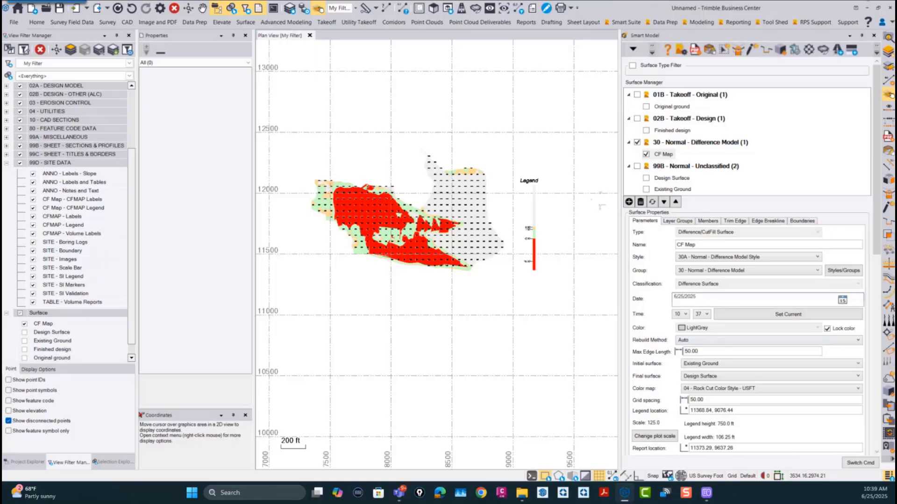
drag(875, 165, 870, 145)
drag(875, 208, 854, 389)
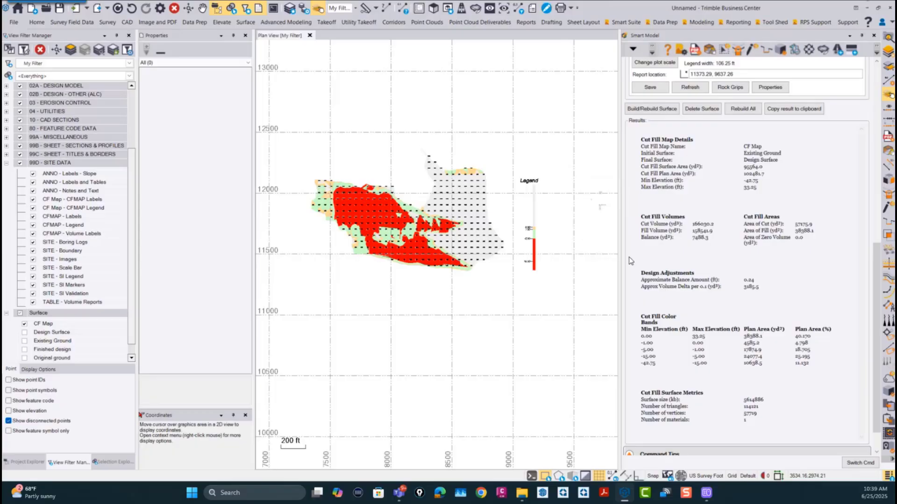
drag(877, 285, 875, 101)
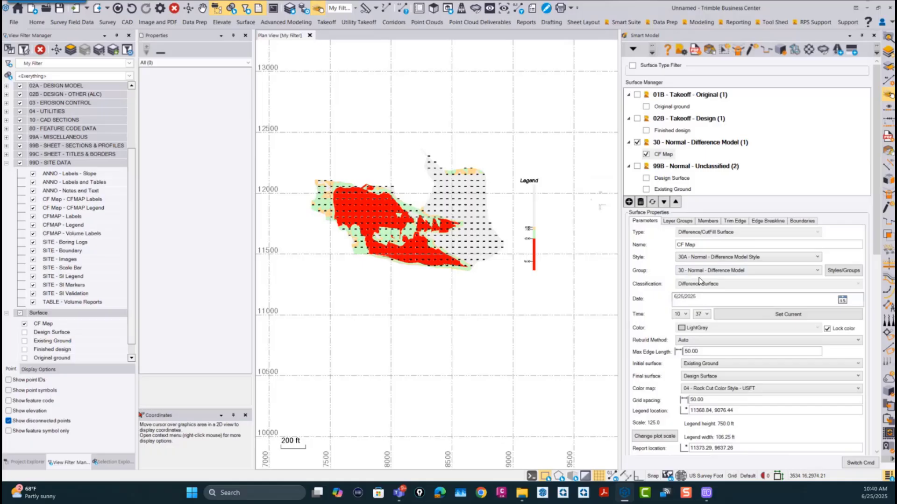
Step: Turn off the coordinate grid lines in the plan view
drag(875, 210, 873, 284)
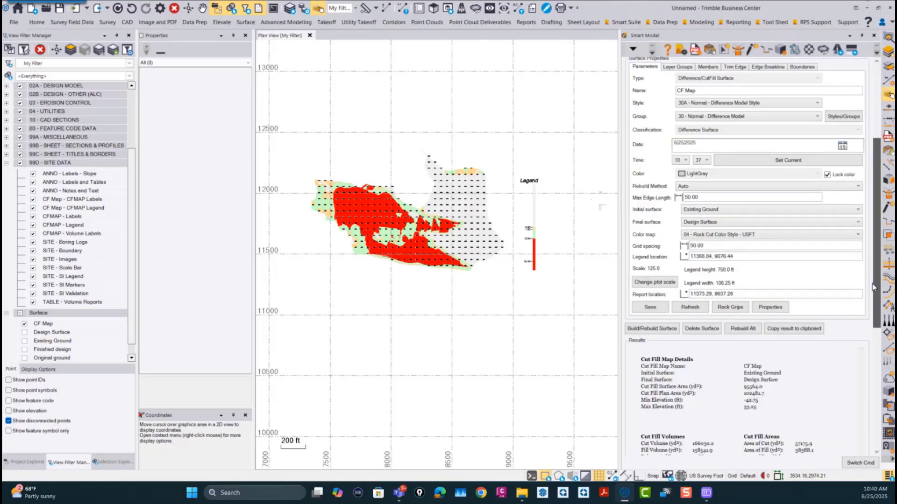
scroll(869, 286, up, 5)
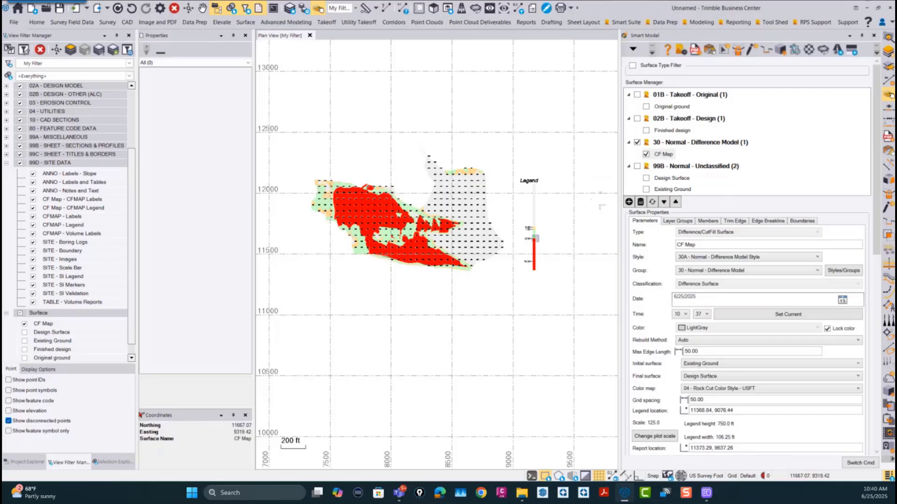
click(598, 477)
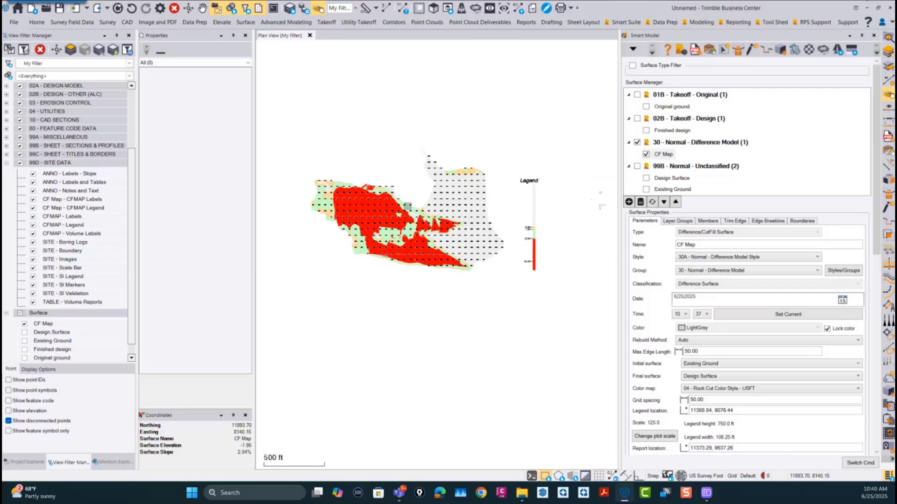
Step: Narrow the Properties and View Filter Manager panes and enlarge the cut/fill map to fill the widened plan view
scroll(447, 232, up, 3)
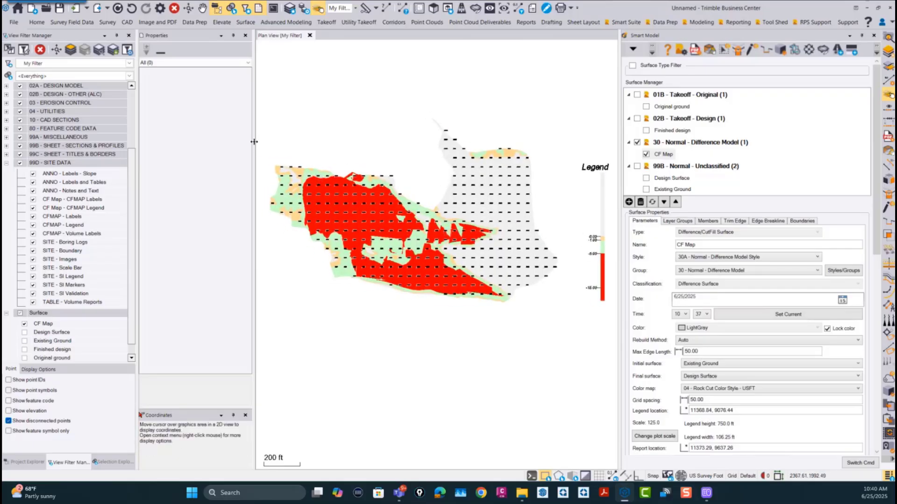
drag(252, 74, 181, 75)
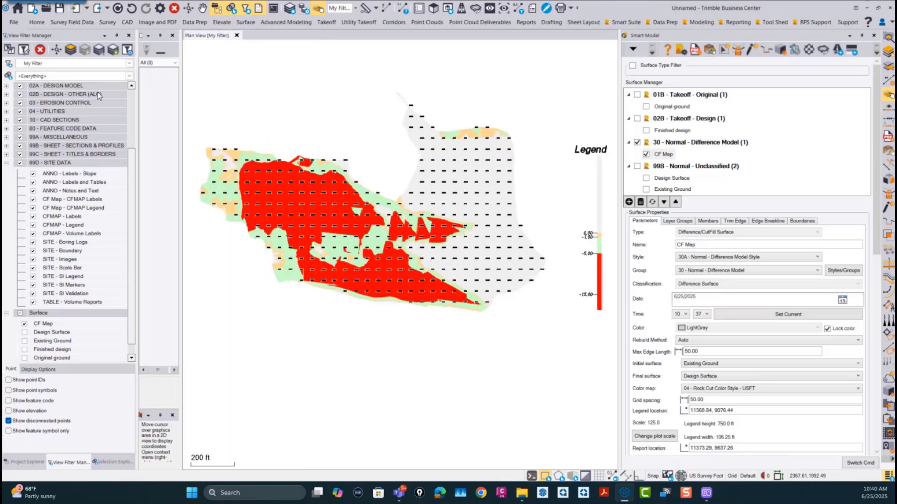
drag(137, 97, 67, 97)
middle_drag(536, 275, 535, 302)
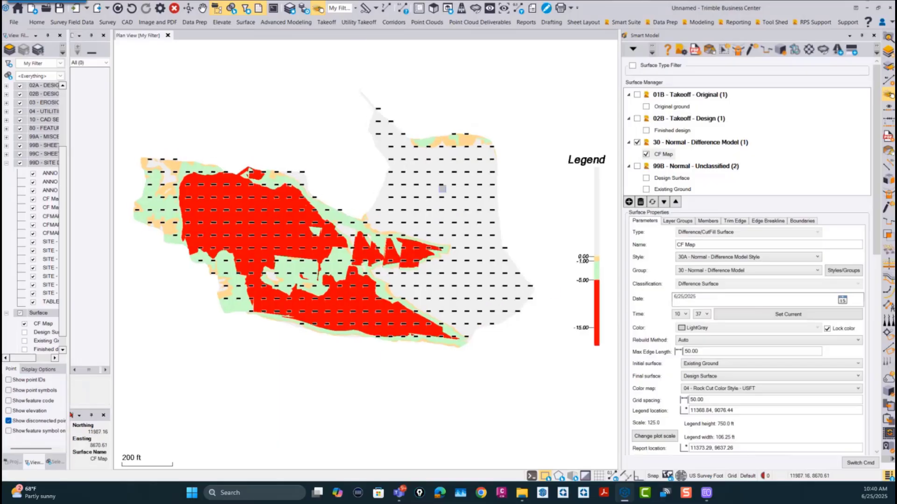
Step: Capture the plan view of the CF Map surface to the clipboard from the Surface Manager
right_click(665, 155)
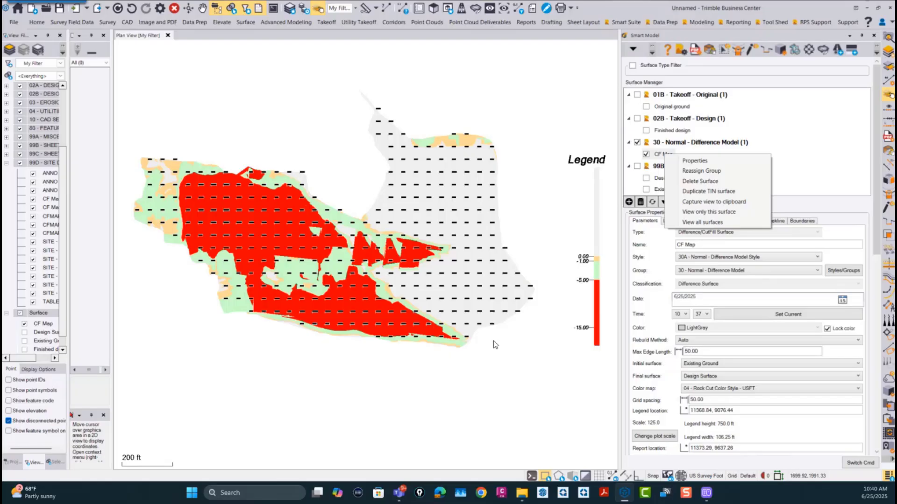
click(20, 464)
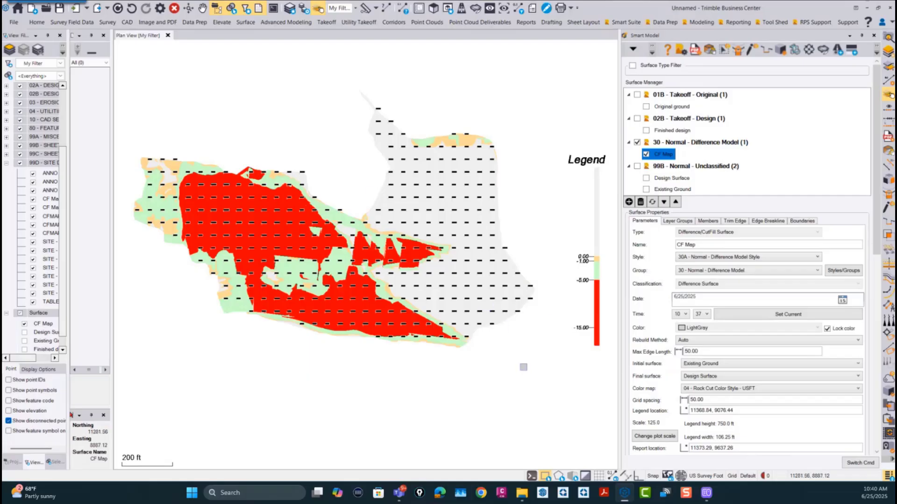
right_click(665, 158)
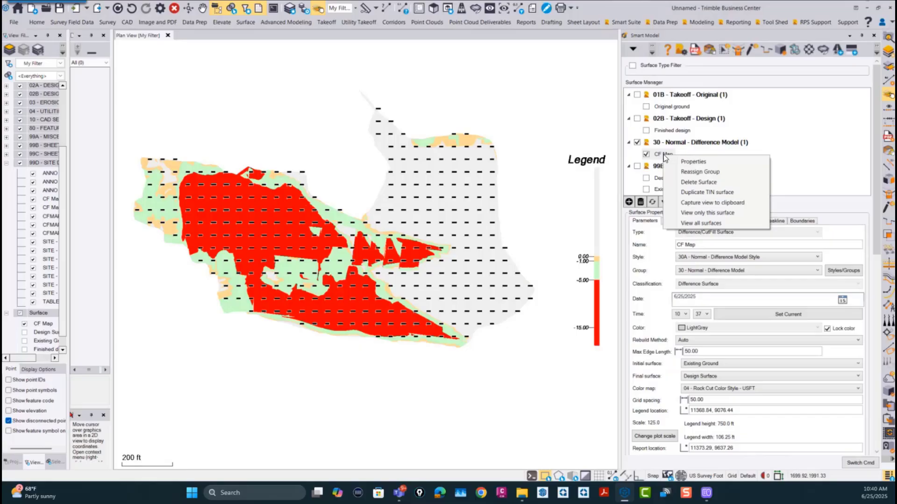
click(700, 204)
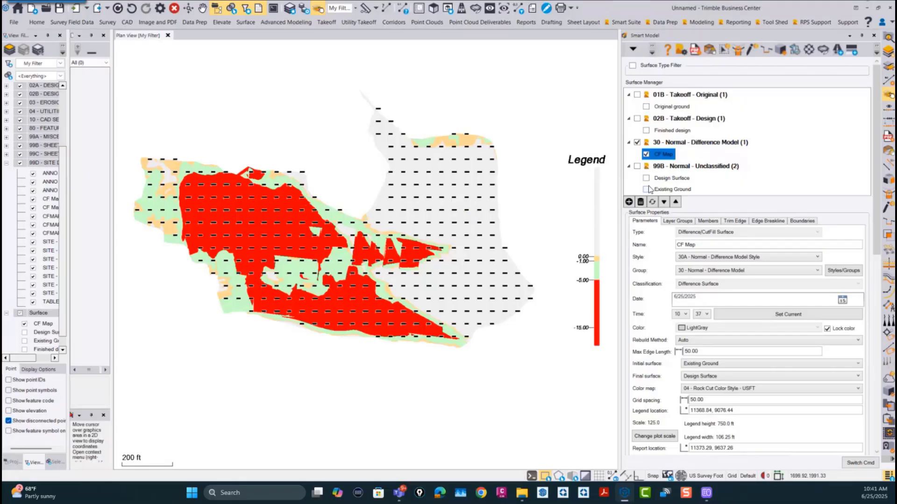
Step: Start RPS Paste and load the captured cut/fill map image from the clipboard
click(626, 22)
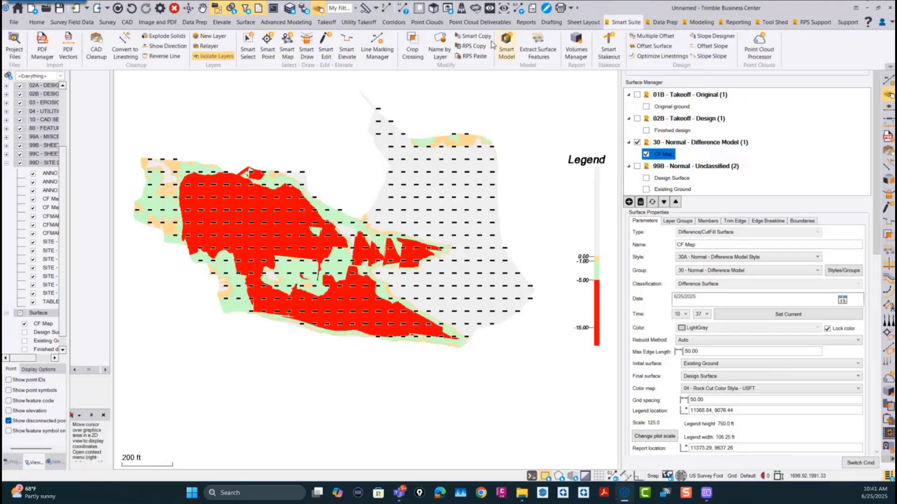
click(470, 55)
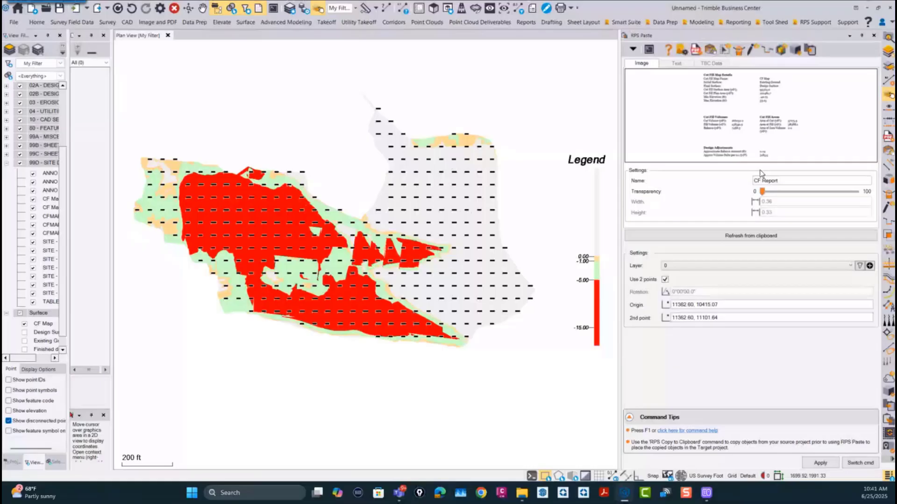
click(743, 237)
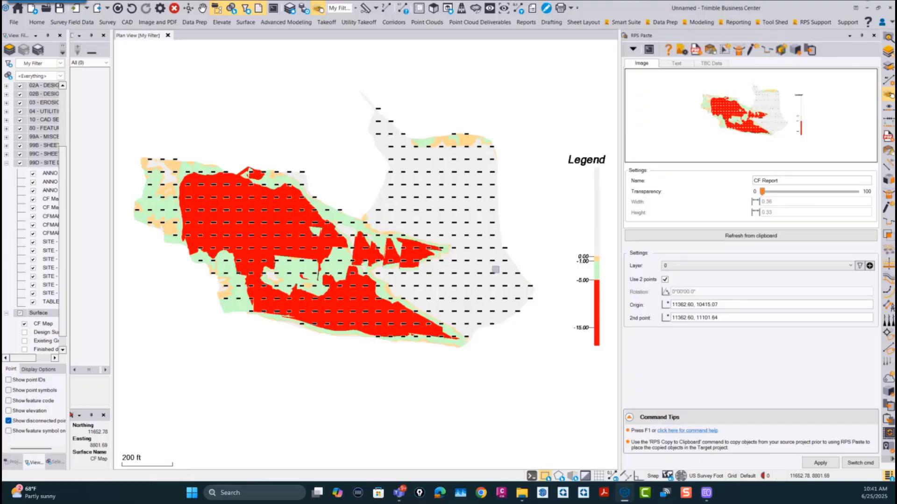
Step: Open the Takeoff Report sheet from the ANSI B (17 x 11) Custom sheets in the project's plan sets
click(11, 462)
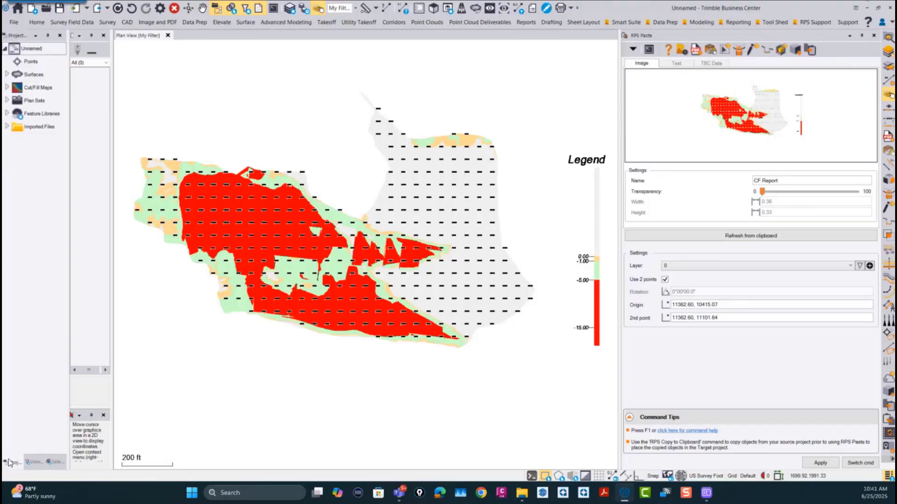
click(7, 101)
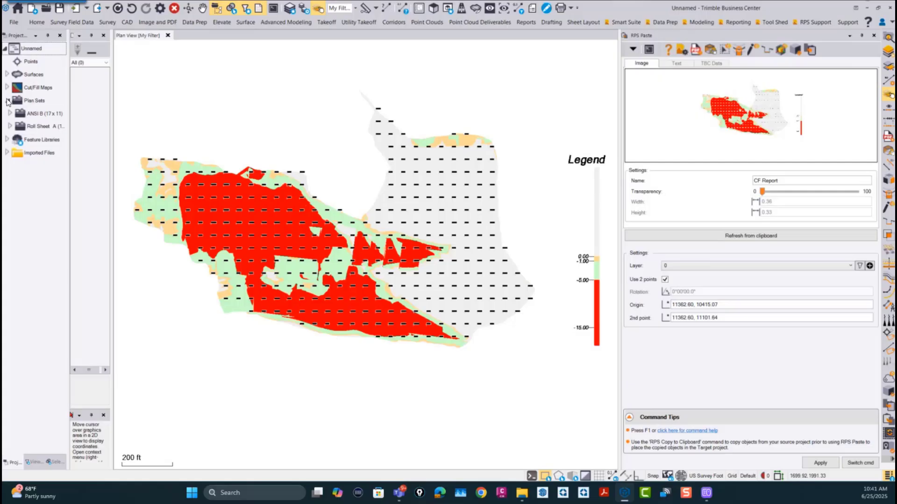
click(39, 115)
click(11, 114)
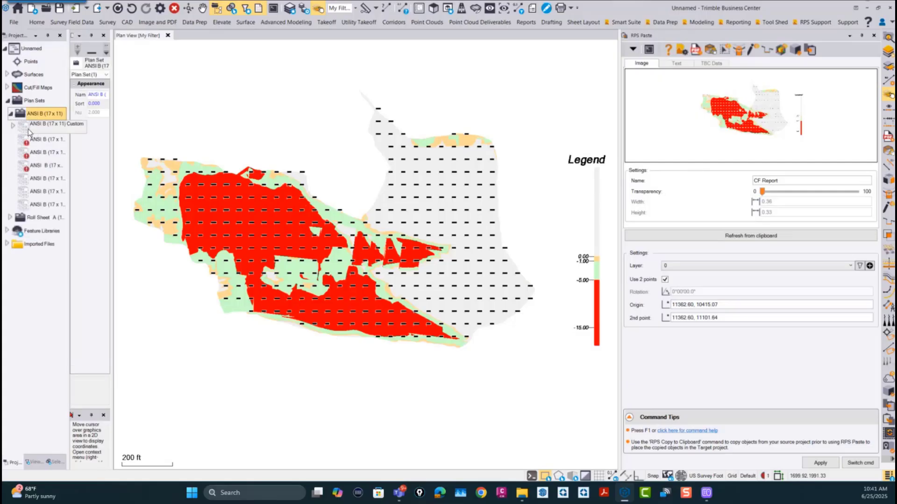
click(13, 127)
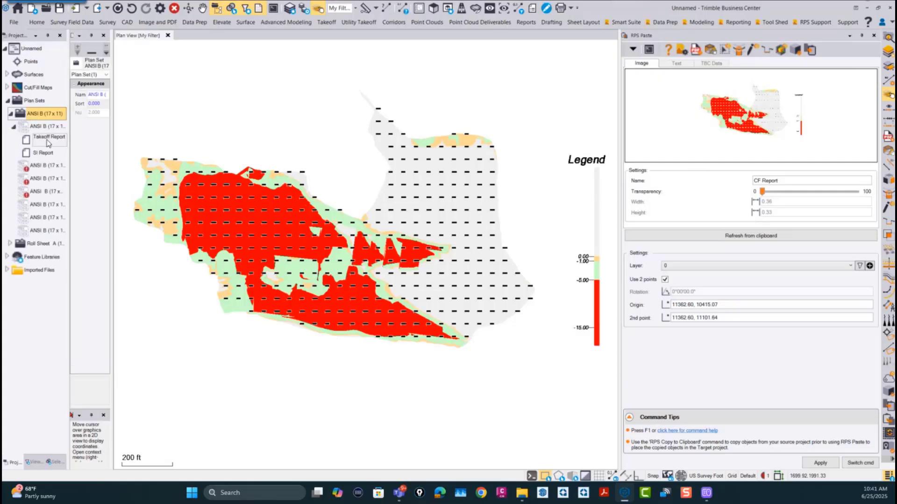
drag(69, 131, 139, 135)
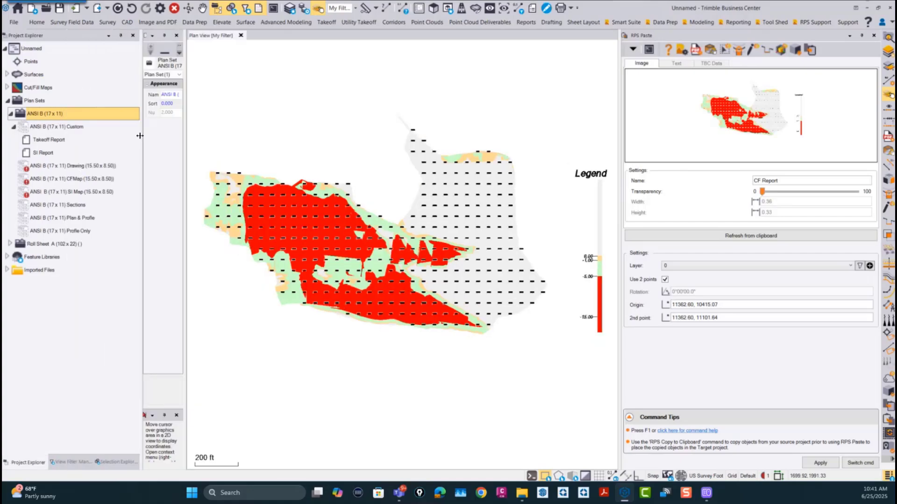
click(49, 140)
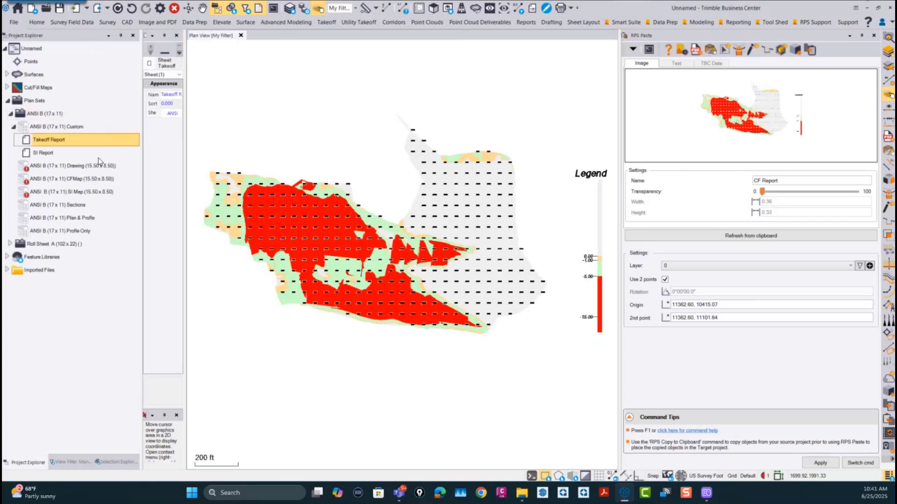
double_click(41, 142)
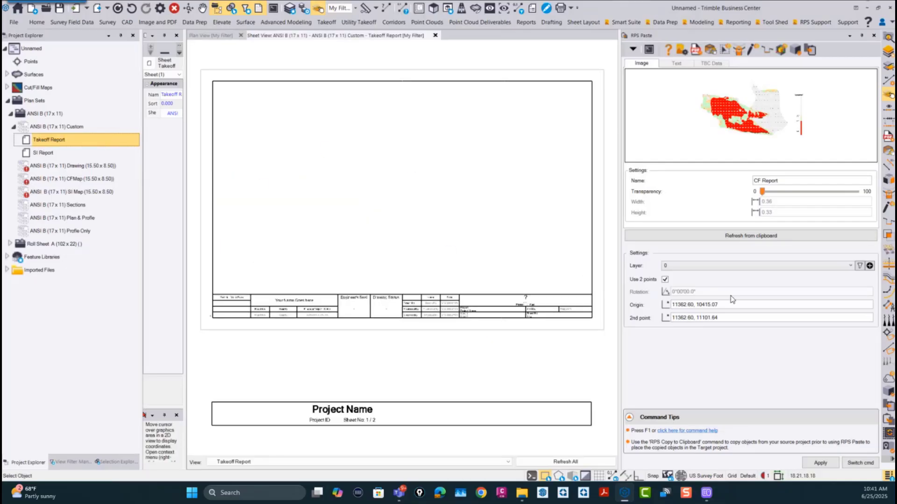
Step: Place the cut/fill map image on the Takeoff Report sheet with origin 0.97, 1.93 and second point 9.41, 1.93
click(749, 308)
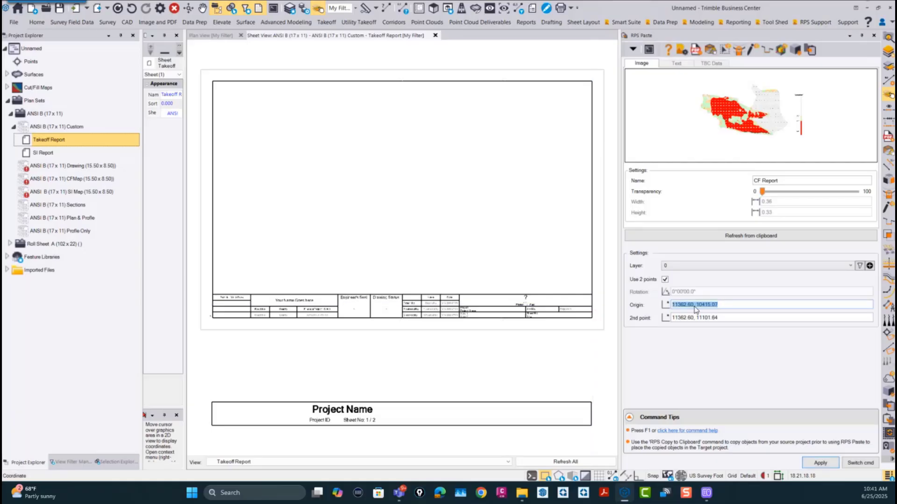
click(224, 283)
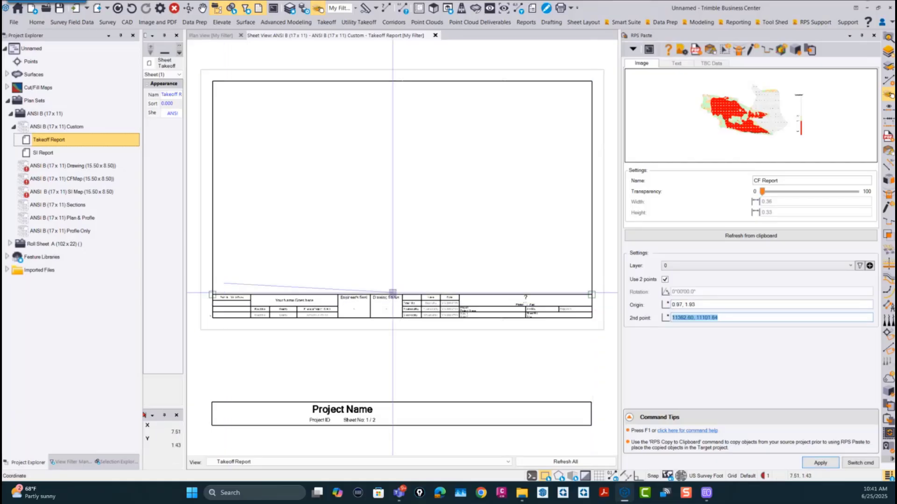
click(423, 285)
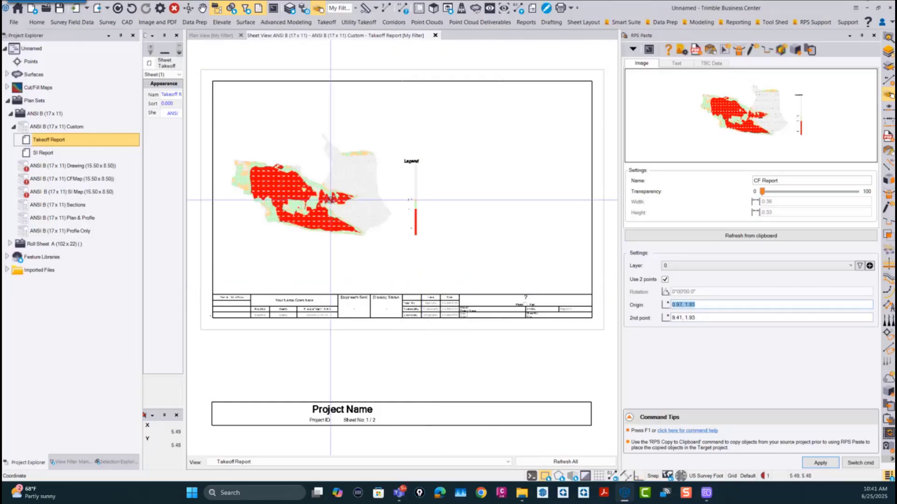
Step: Examine the pasted cut/fill map's grid labels, colored areas and legend up close and in relation to the whole sheet
scroll(353, 205, up, 5)
scroll(352, 206, up, 3)
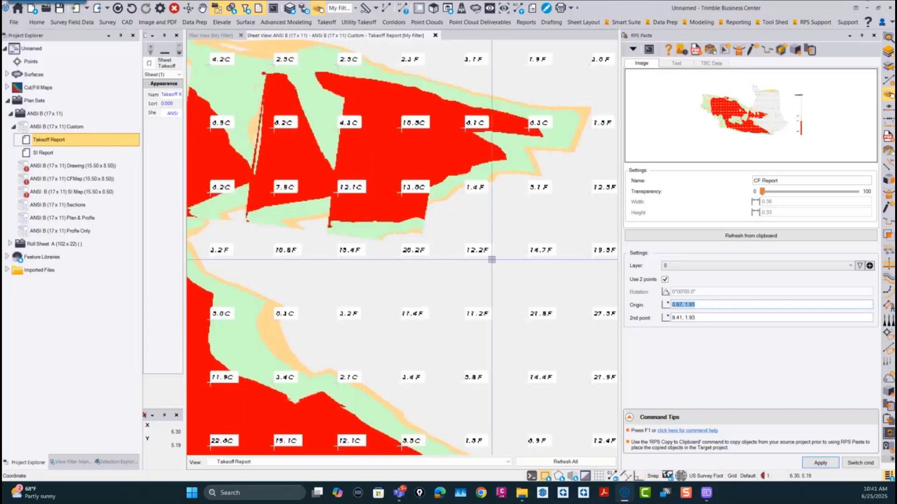
scroll(487, 259, down, 4)
middle_drag(498, 108, 514, 248)
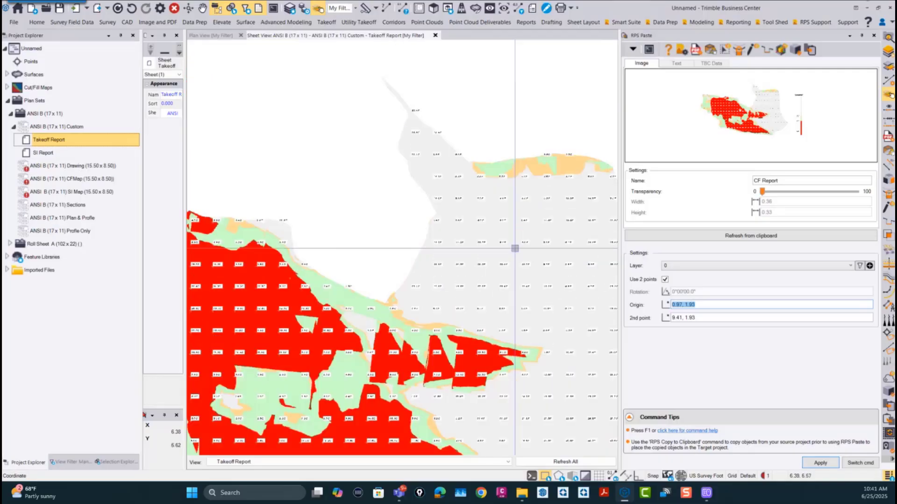
scroll(467, 185, up, 3)
scroll(467, 185, down, 6)
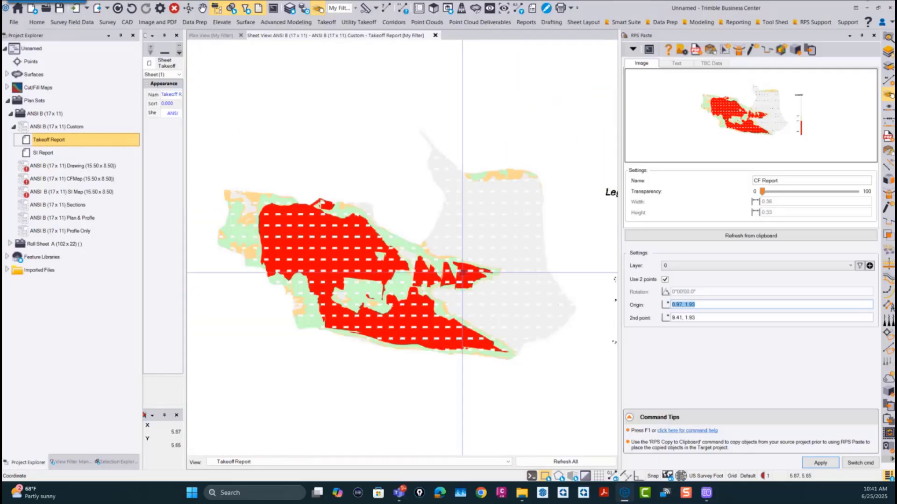
scroll(483, 306, down, 3)
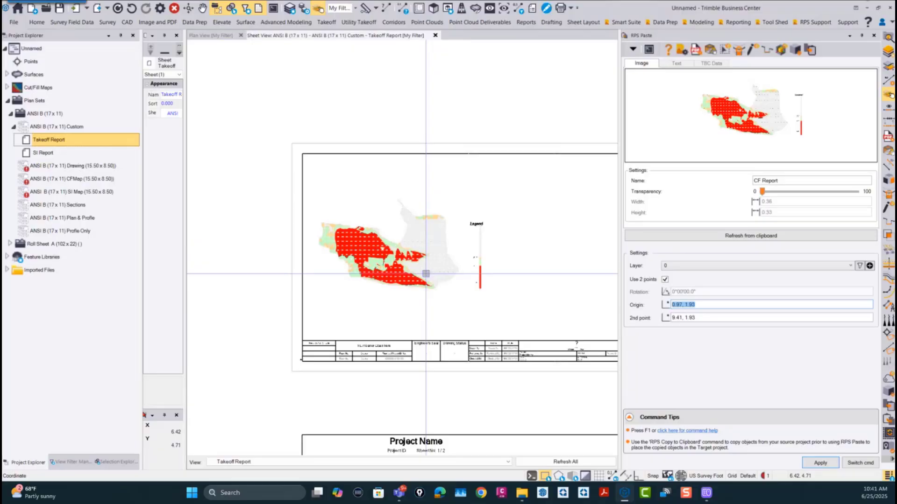
scroll(423, 273, up, 3)
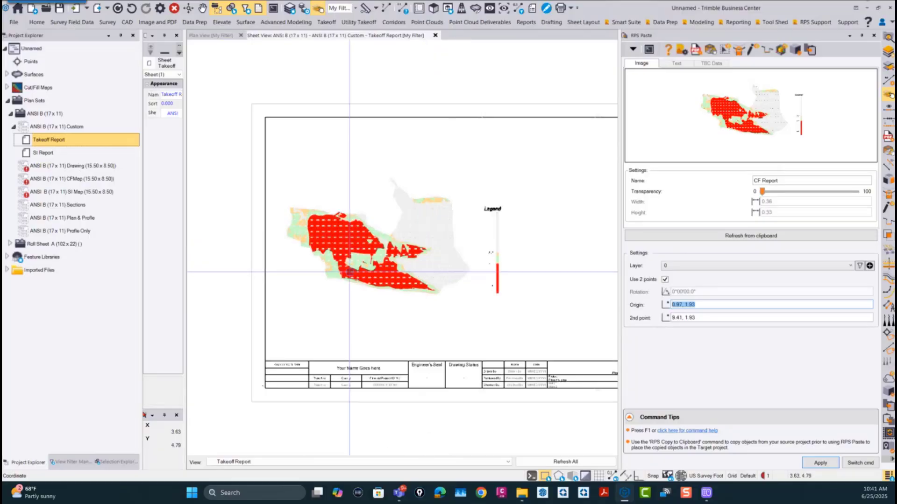
scroll(357, 286, down, 4)
middle_drag(474, 292, 400, 293)
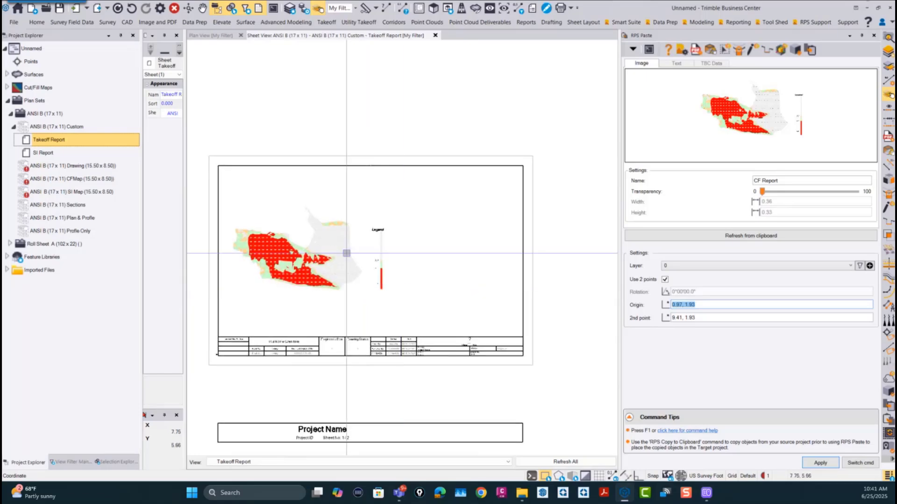
Step: Open a 3D view of the CF Map surface and orbit it to an oblique side angle showing the whole surface
click(210, 35)
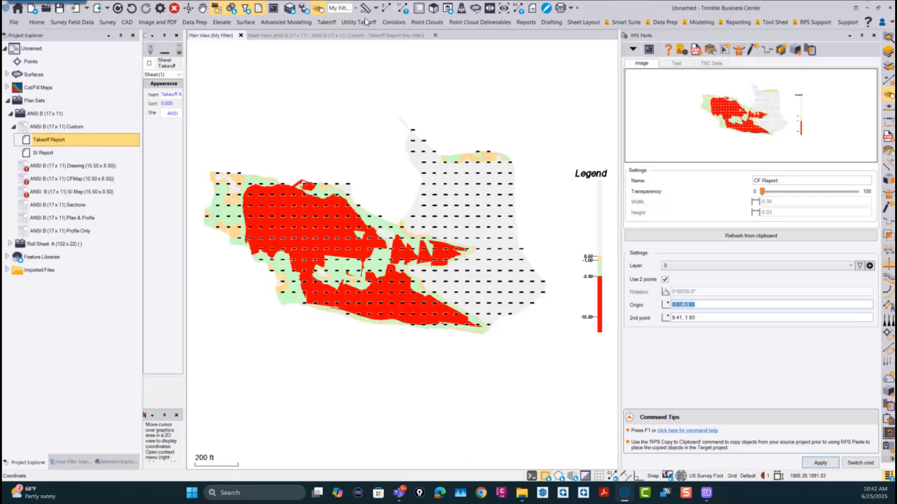
click(433, 8)
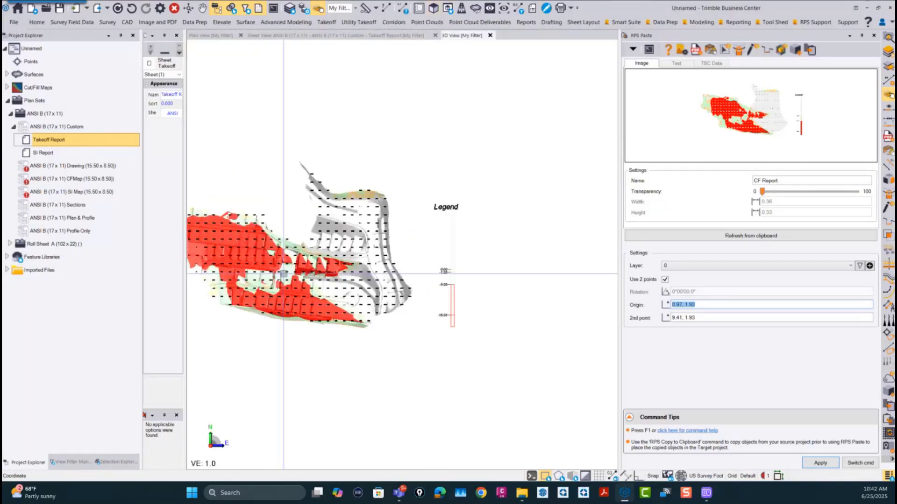
middle_drag(283, 274, 442, 280)
scroll(509, 244, up, 3)
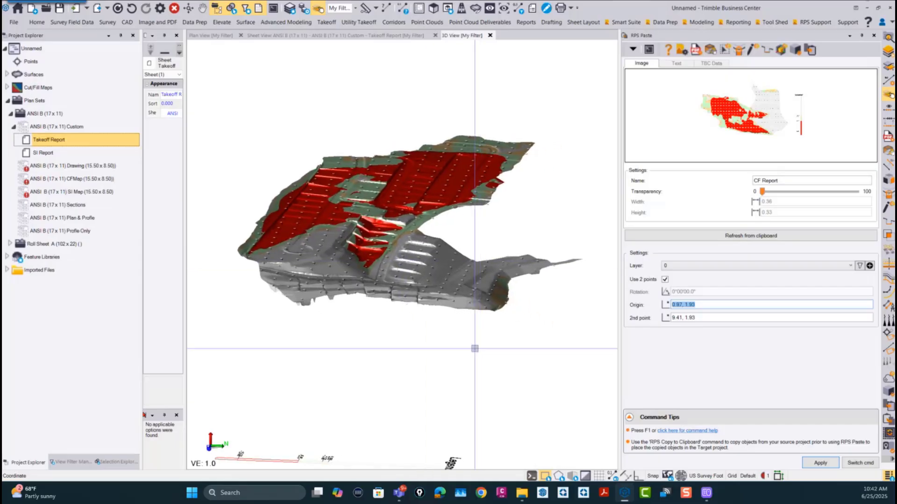
key(Print)
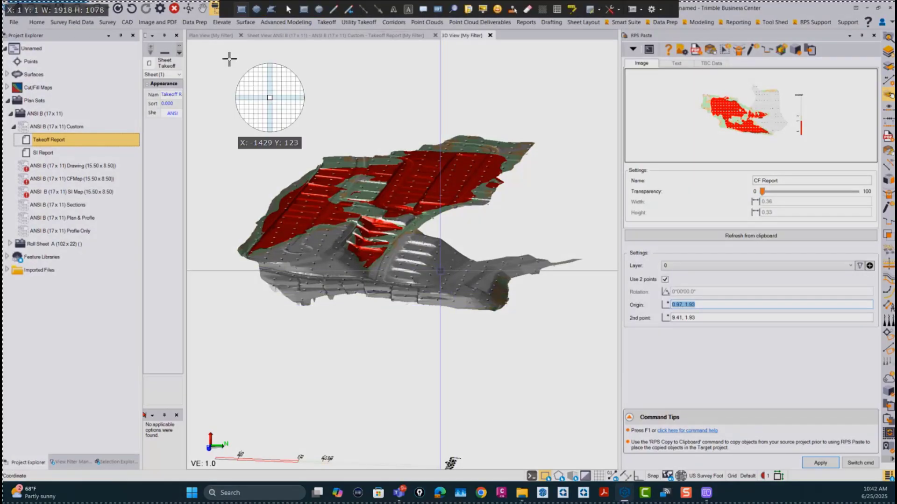
drag(233, 88, 239, 93)
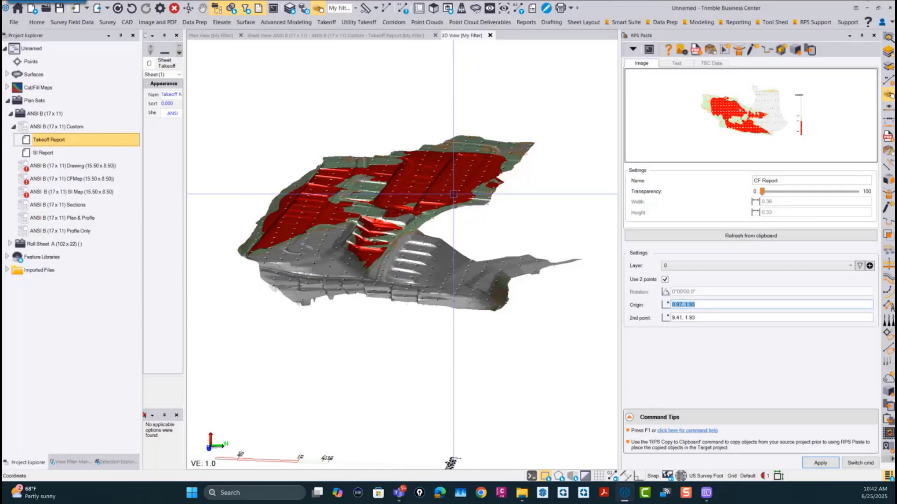
key(Print)
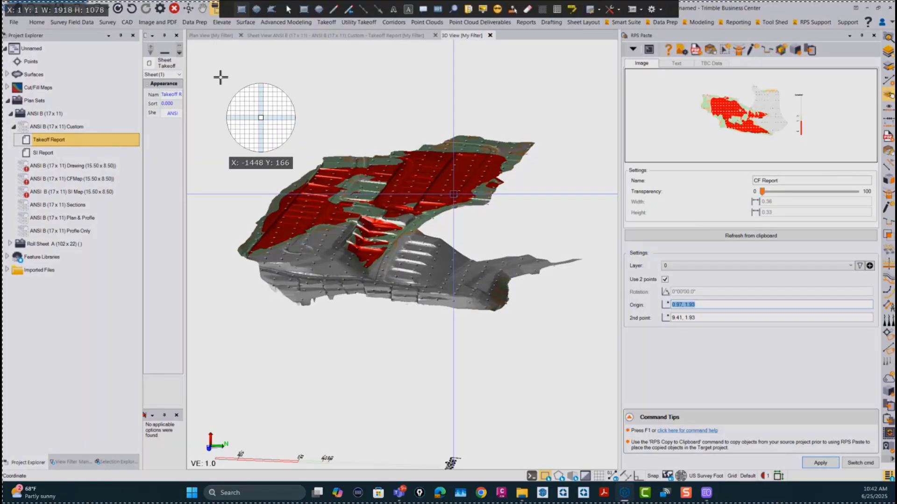
key(Escape)
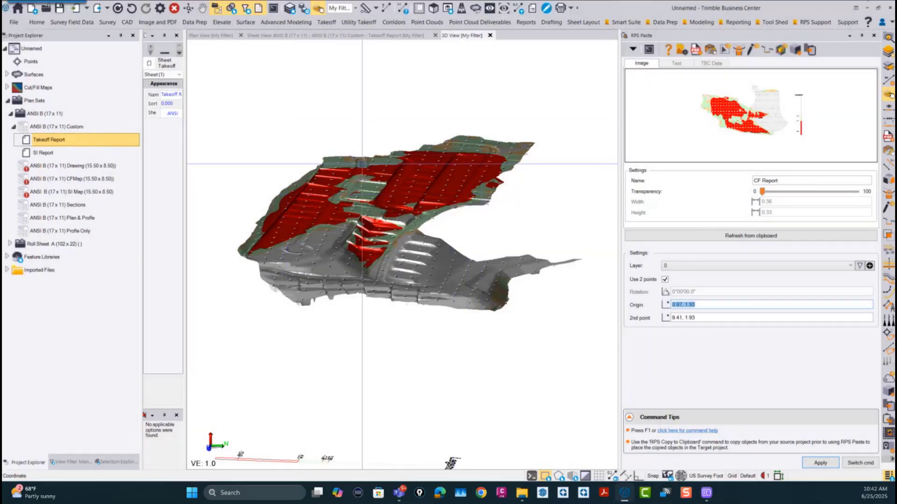
Step: Take a screenshot of the region around the 3D surface and load it from the clipboard into RPS Paste
key(Print)
drag(217, 94, 600, 347)
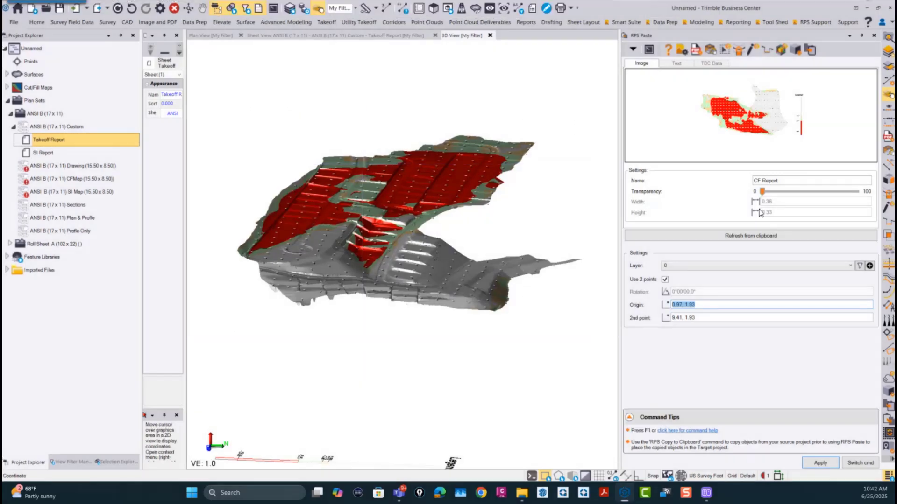
click(745, 236)
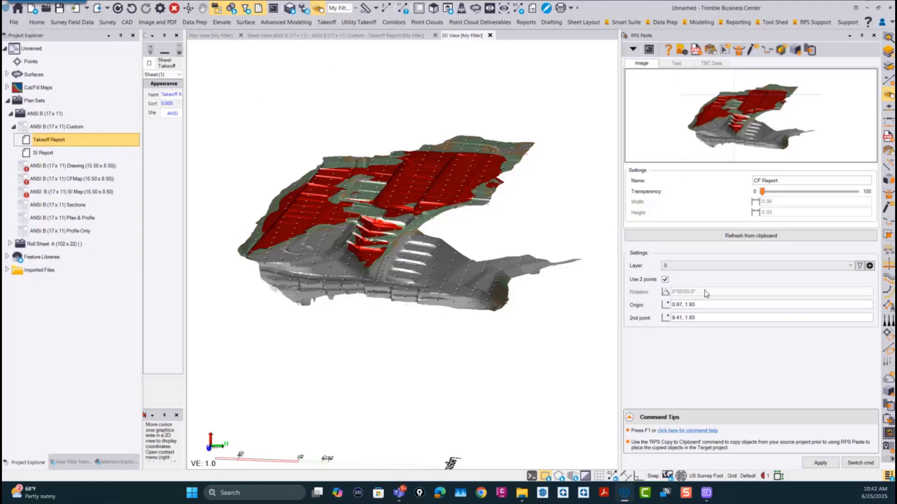
Step: Place the 3D surface image on the Takeoff Report sheet with origin 11.06, 5.62 and second point 15.45, 5.62
click(344, 34)
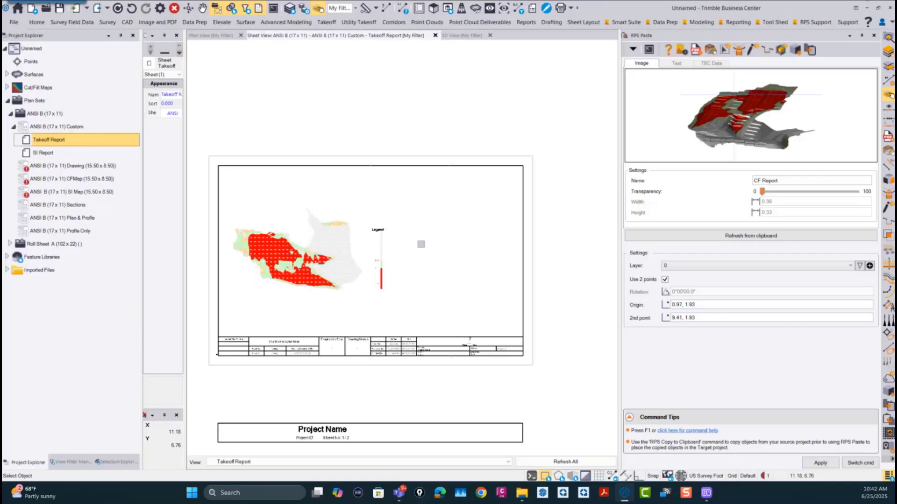
click(708, 304)
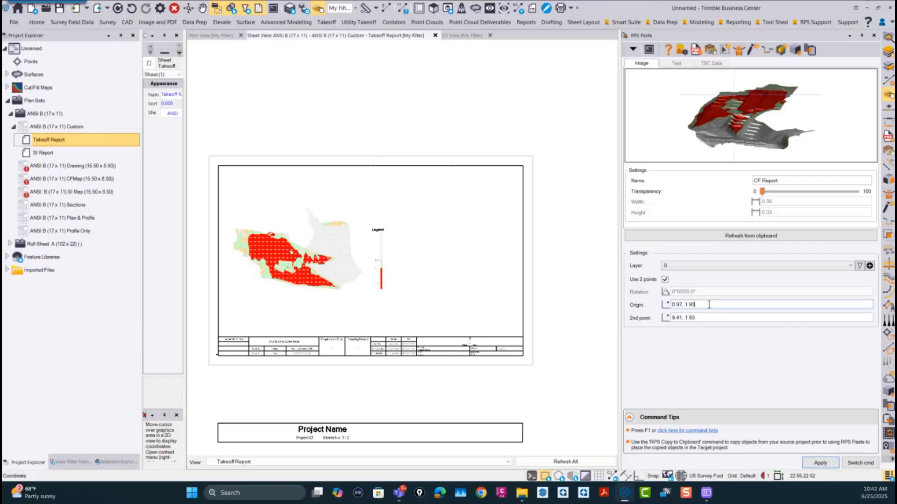
click(420, 258)
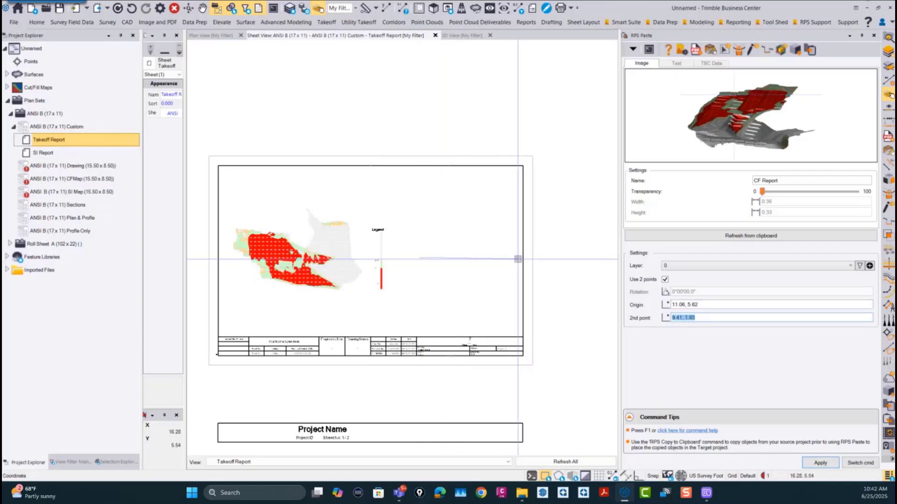
click(503, 258)
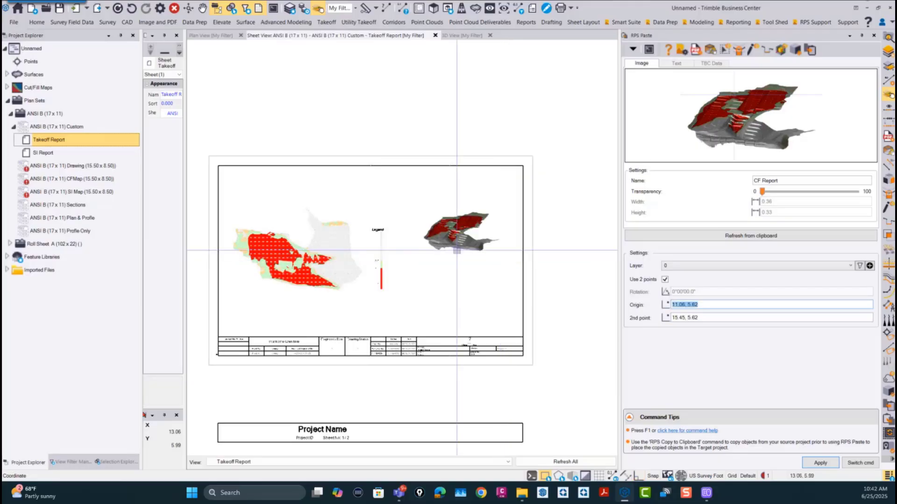
scroll(455, 244, up, 4)
scroll(458, 243, down, 2)
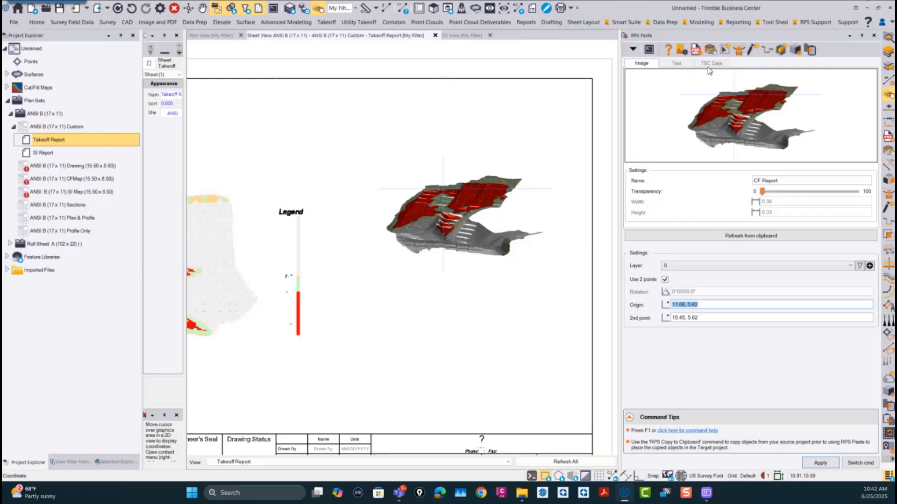
Step: Capture the CF Map results report in Smart Model as a screenshot and load it from the clipboard into RPS Paste
click(860, 463)
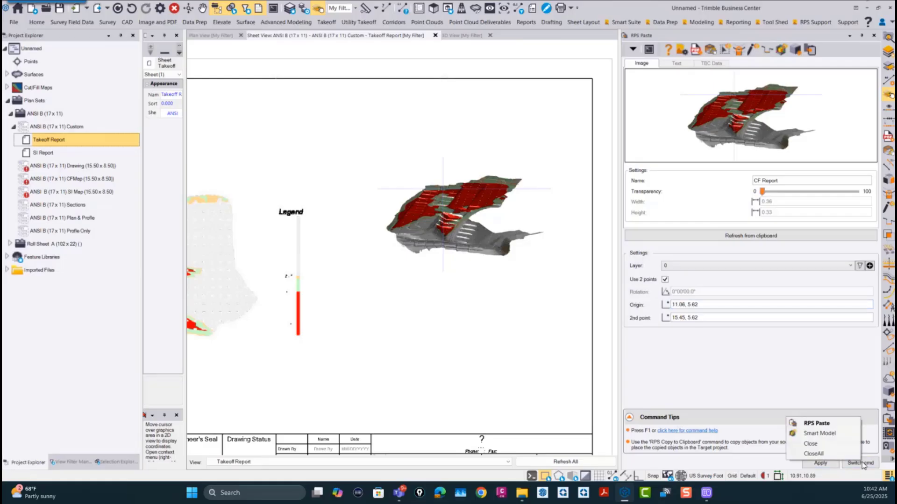
click(830, 435)
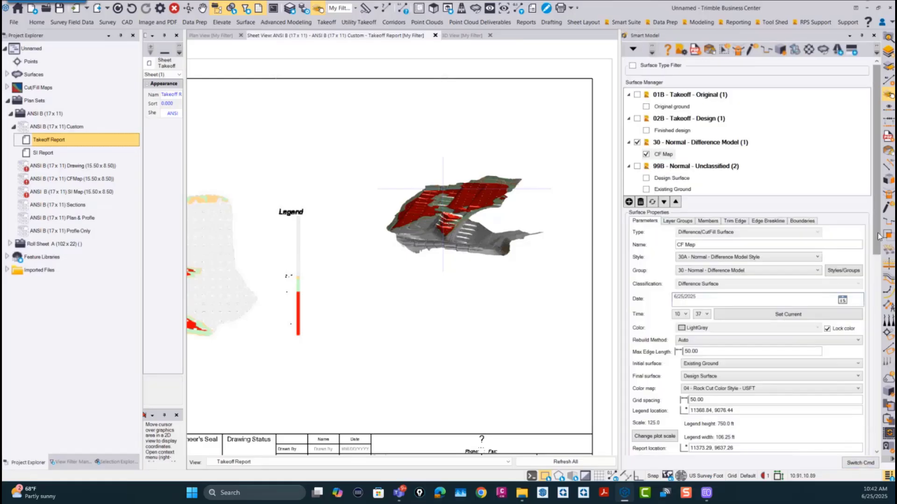
scroll(878, 235, down, 10)
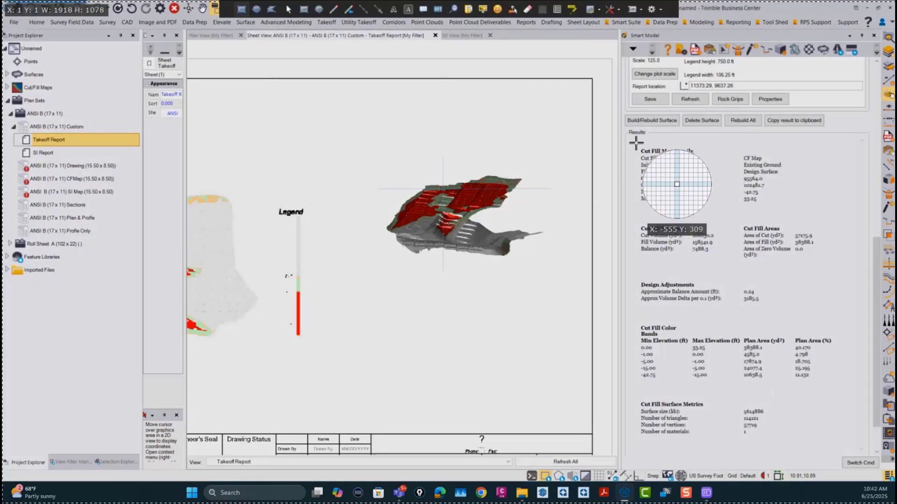
drag(635, 139, 846, 442)
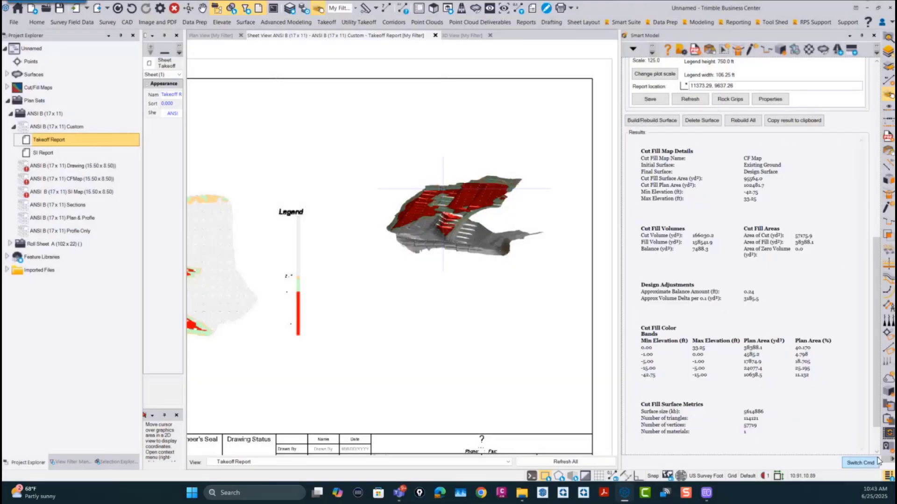
click(861, 463)
click(808, 422)
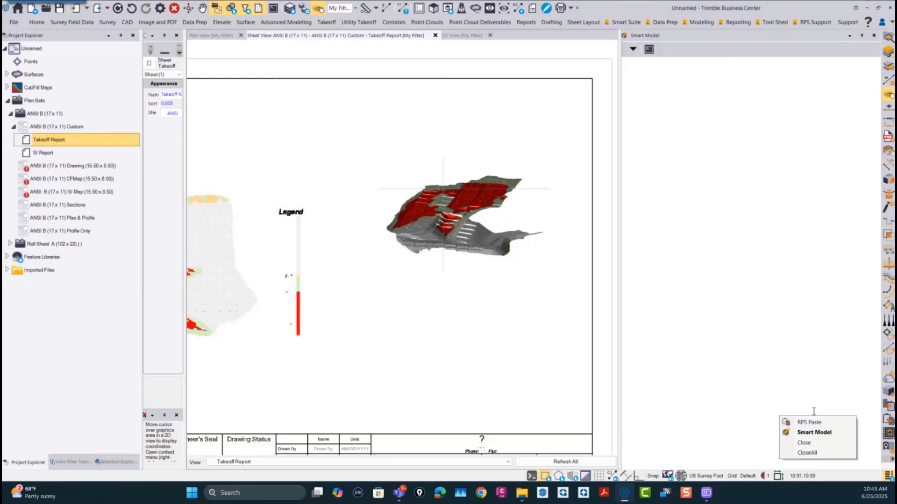
click(747, 235)
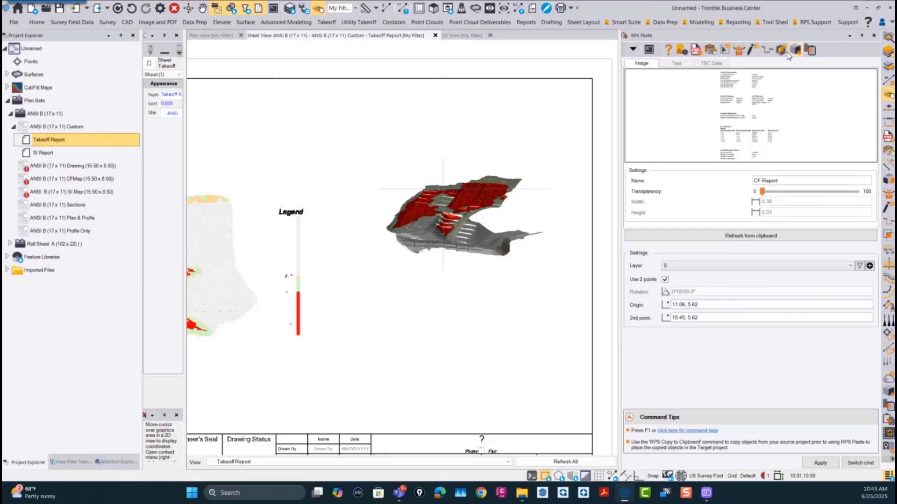
Step: Place the results report image on the sheet with origin 11.14, 1.87 and second point 14.57, 1.87, then close all commands
click(709, 305)
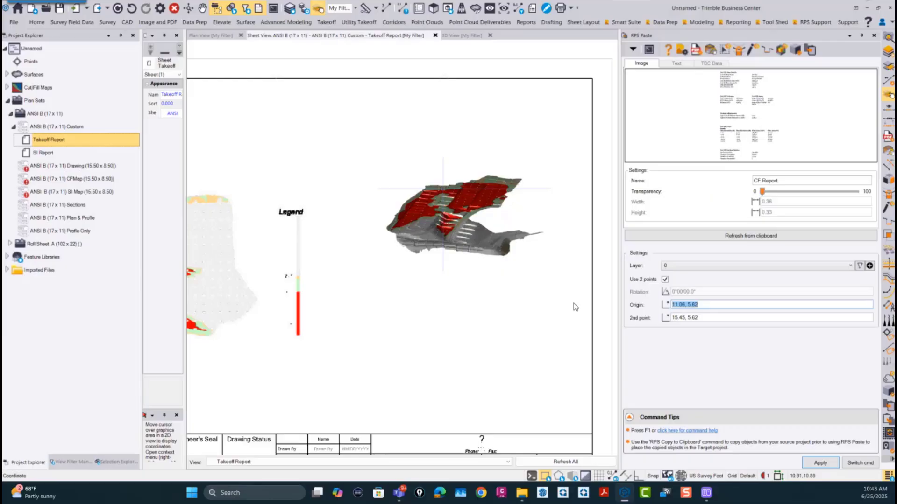
click(379, 419)
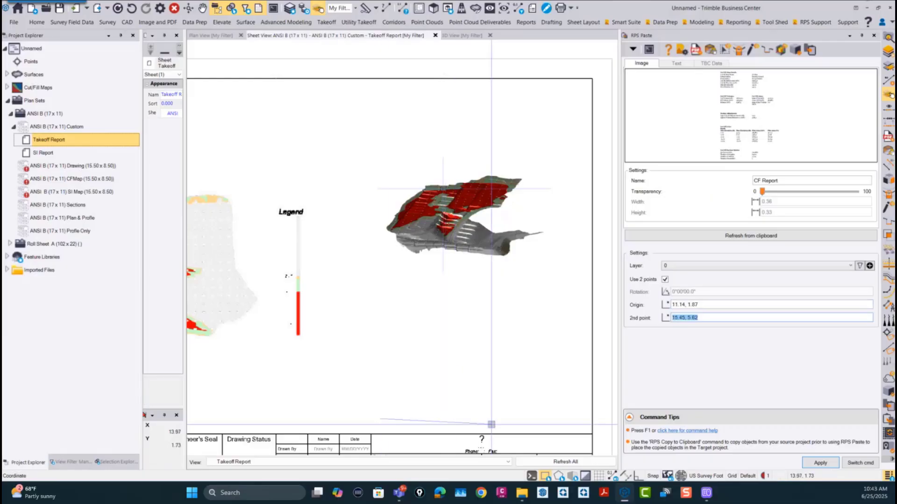
click(515, 421)
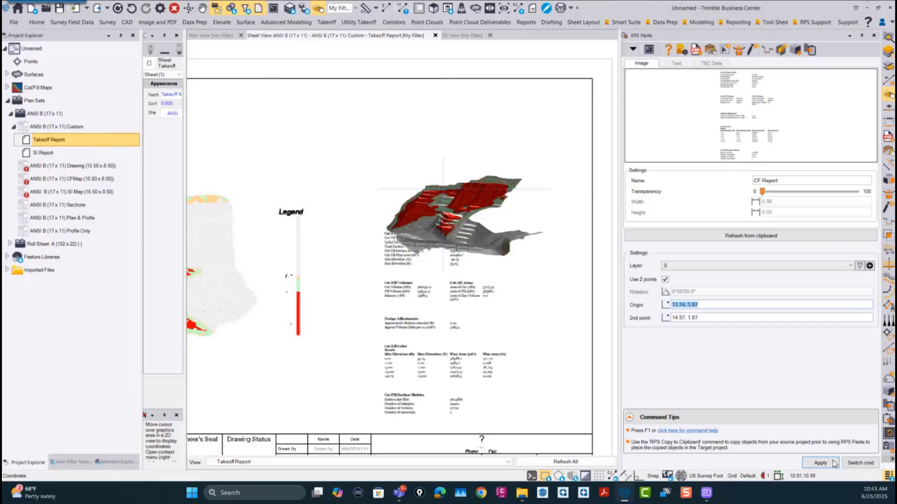
click(860, 464)
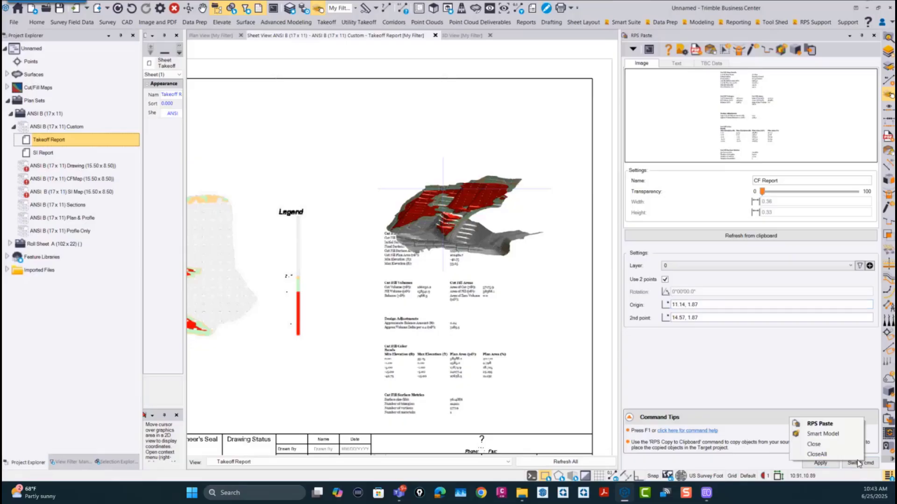
click(824, 455)
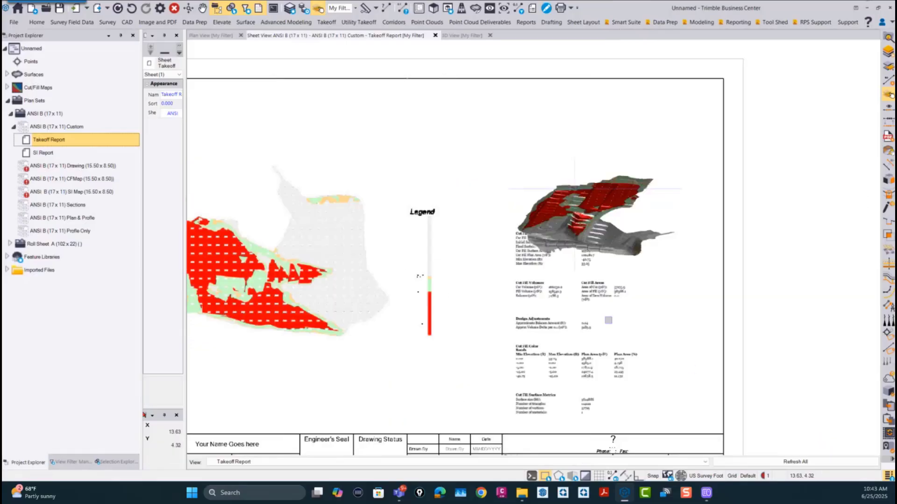
Step: Move the 3D surface image up clear of the results text, and shift the results image slightly up and inward
click(593, 205)
click(507, 274)
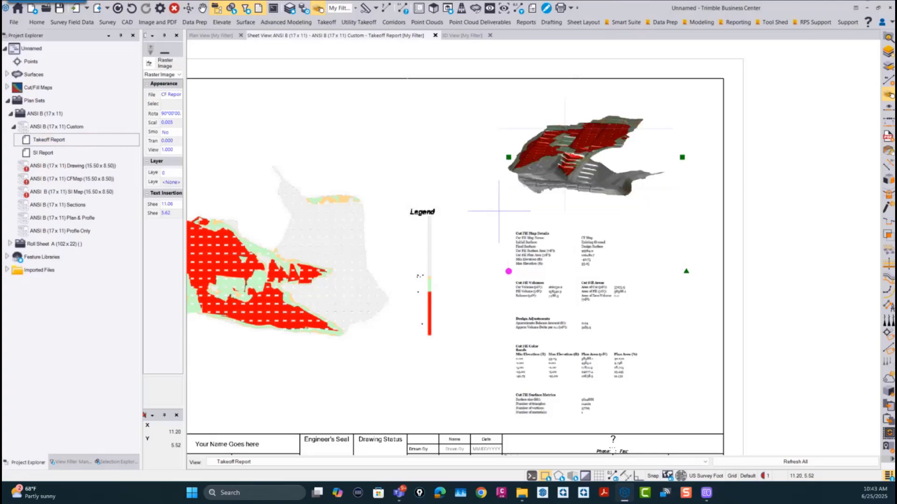
click(505, 201)
click(583, 337)
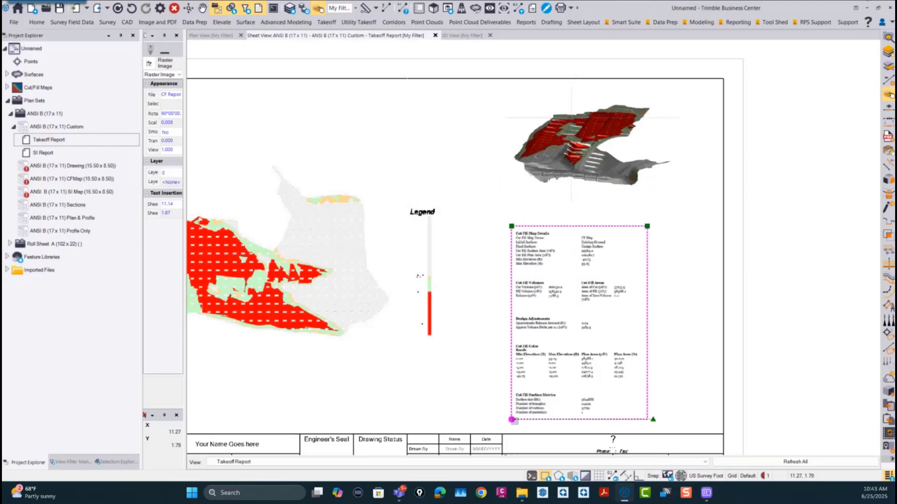
click(525, 413)
Step: Move the cut/fill map image on the sheet so its insertion point is at 1.18, 2.15
click(406, 299)
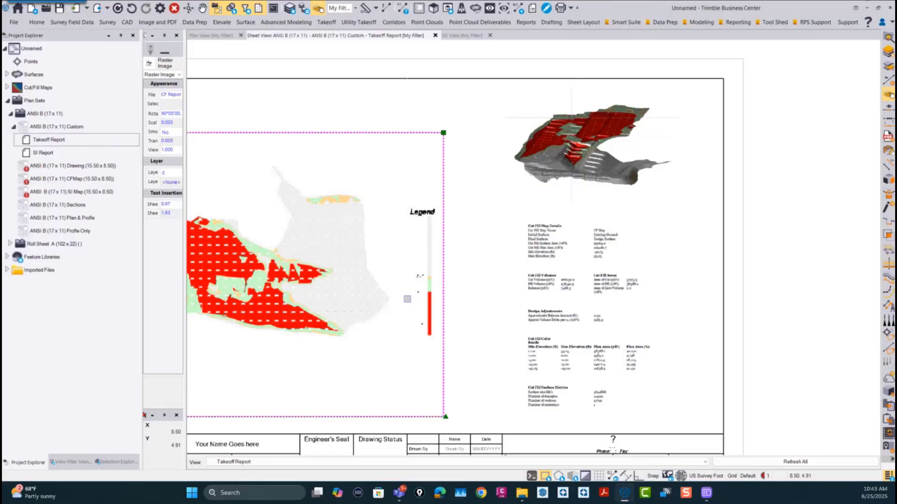
middle_drag(407, 299, 497, 250)
click(199, 370)
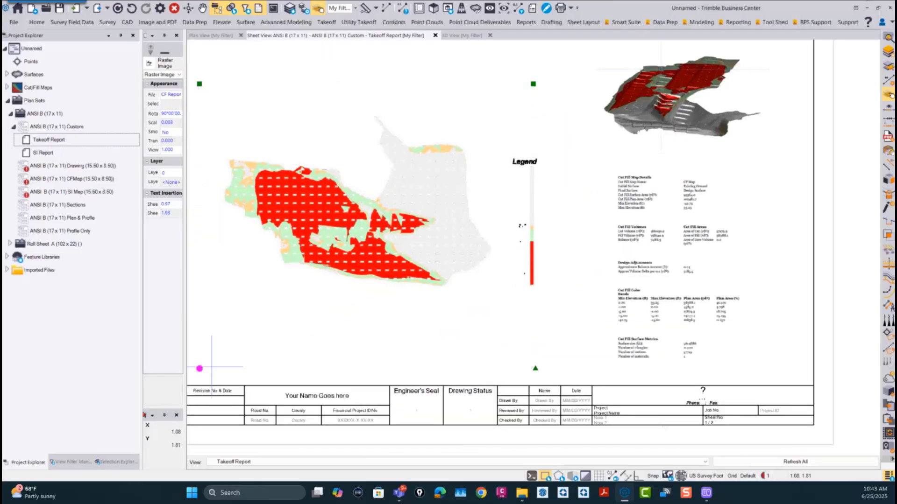
click(208, 360)
Step: Examine the finished Takeoff Report sheet, checking the 3D image, map legend and cut/fill results up close and as a whole
scroll(255, 339, down, 2)
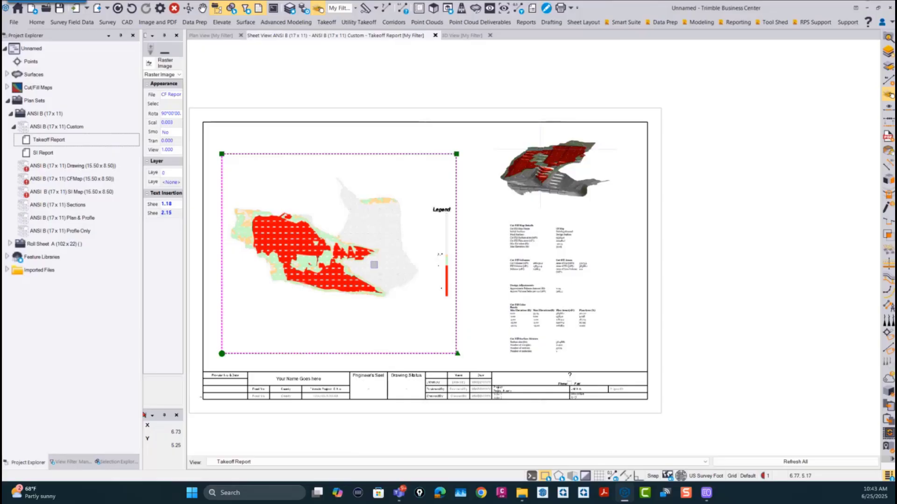
middle_drag(572, 253, 649, 234)
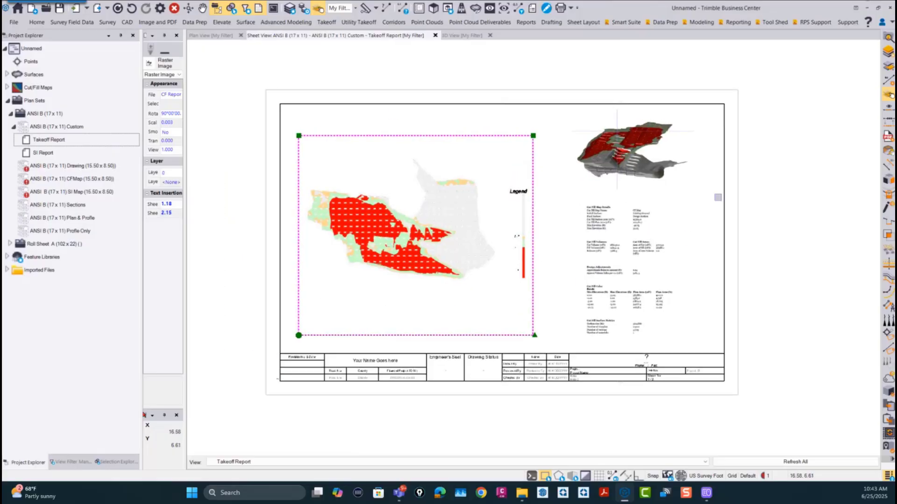
scroll(600, 159, up, 3)
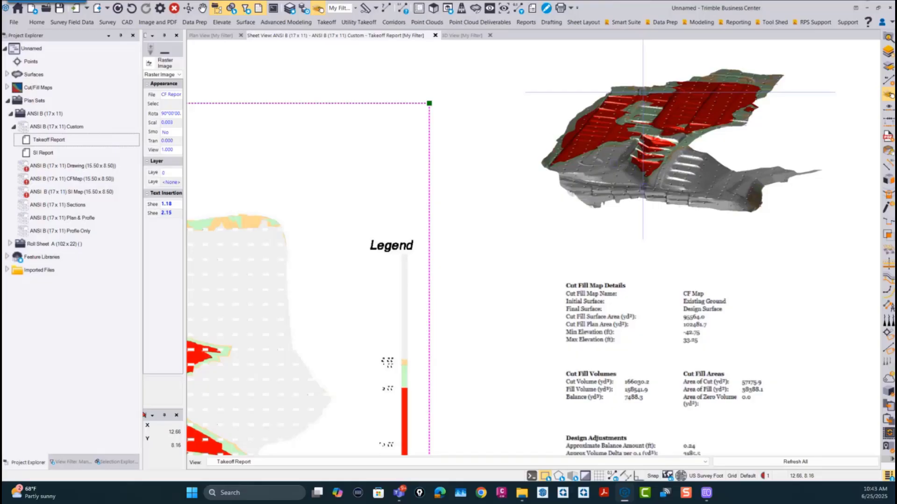
scroll(555, 138, up, 3)
scroll(581, 176, down, 3)
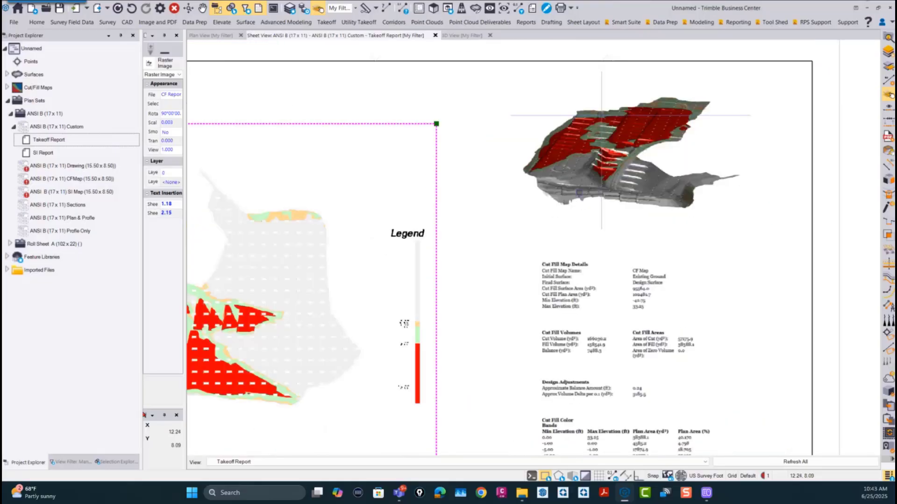
scroll(466, 212, down, 3)
middle_drag(474, 246, 535, 199)
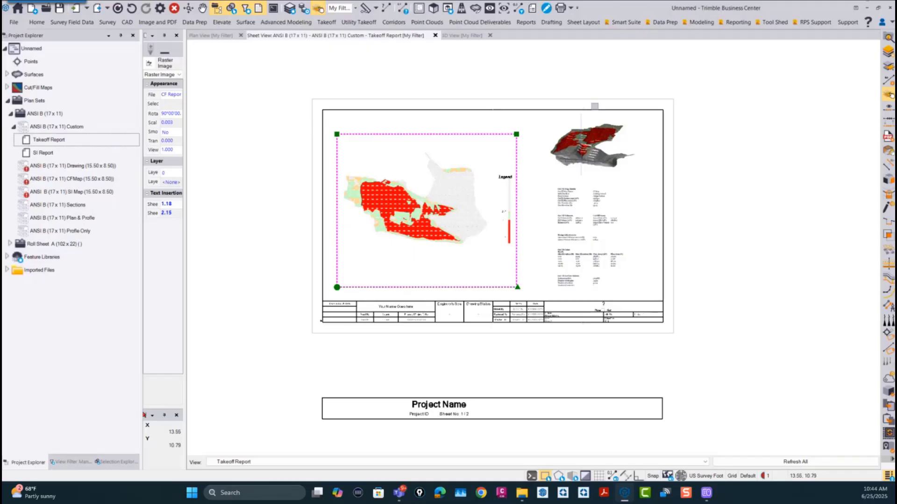
scroll(582, 240, up, 3)
scroll(582, 239, down, 4)
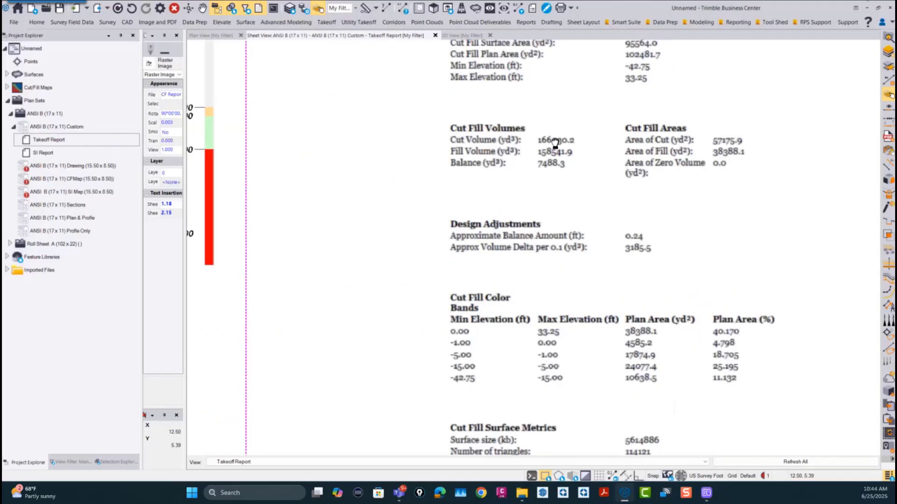
scroll(582, 239, down, 2)
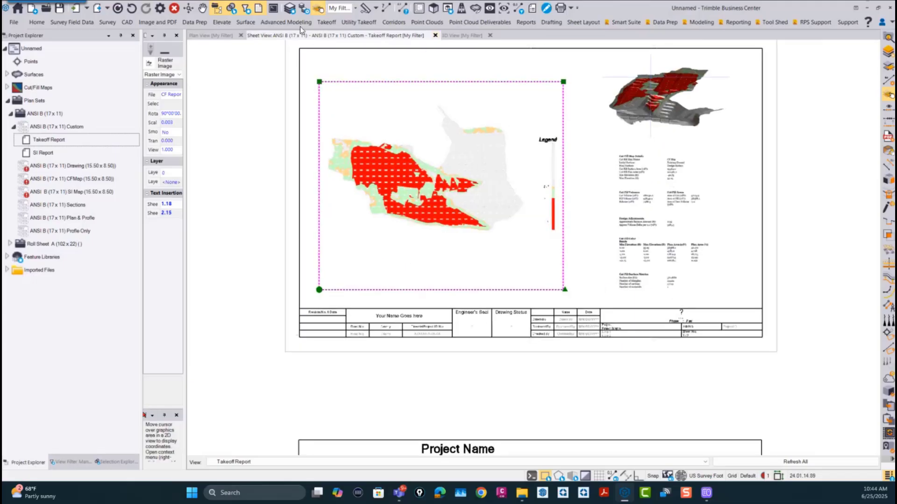
Step: Return to the plan view, widen the Properties pane and narrow the Project Explorer
click(210, 35)
scroll(424, 281, down, 5)
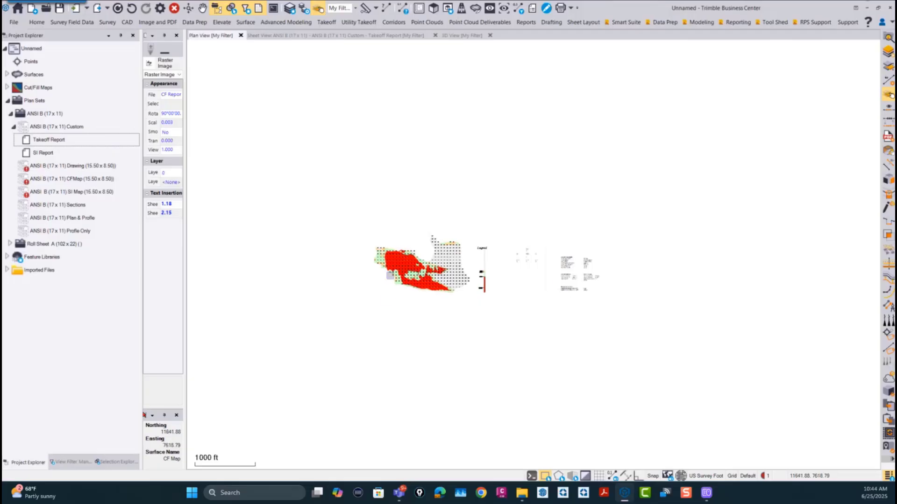
drag(186, 167, 261, 172)
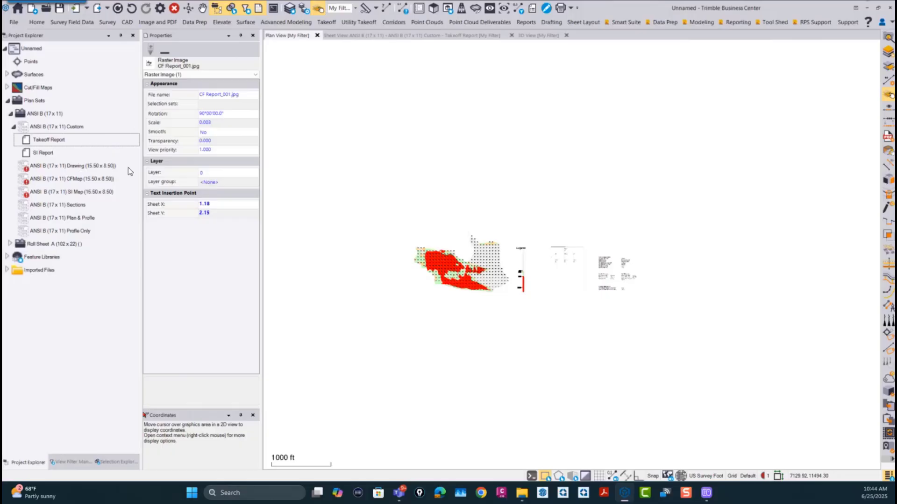
mouse_move(142, 158)
mouse_down()
mouse_move(111, 161)
mouse_move(125, 165)
mouse_up()
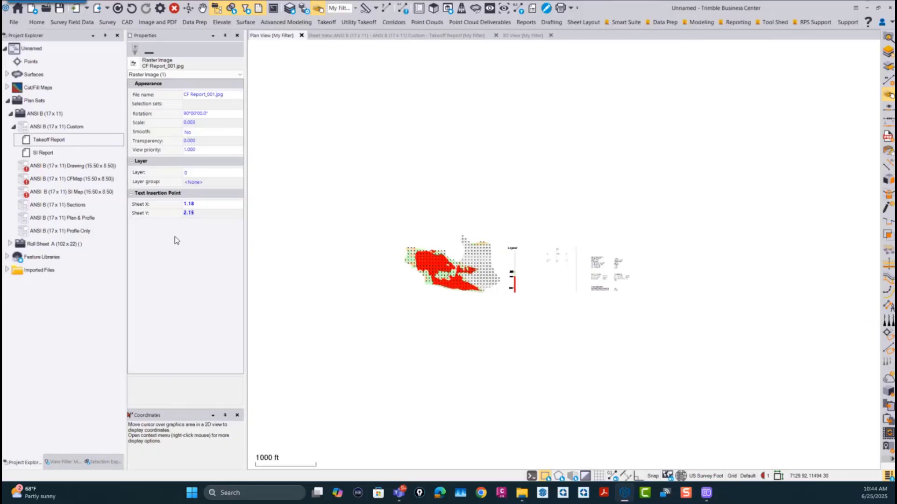
Step: Open the project Batch Volumes.vce from the Desktop folder, discarding the changes in the current project
click(18, 23)
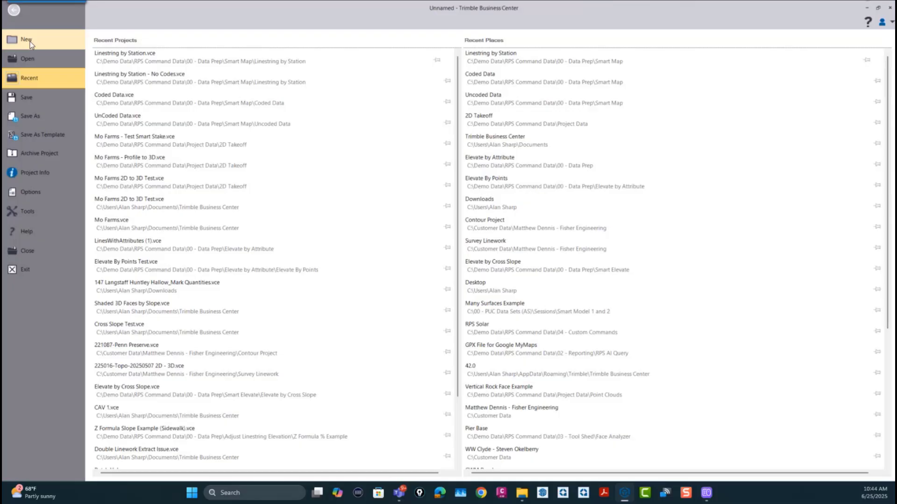
click(28, 41)
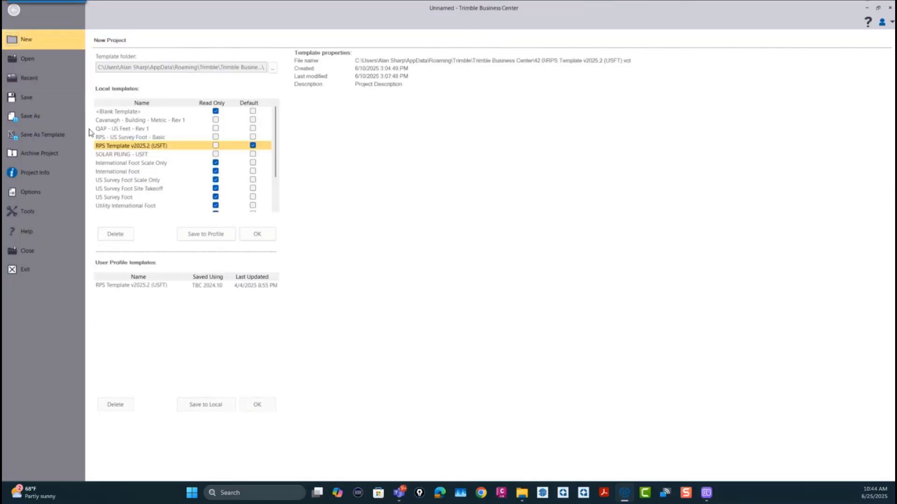
click(31, 60)
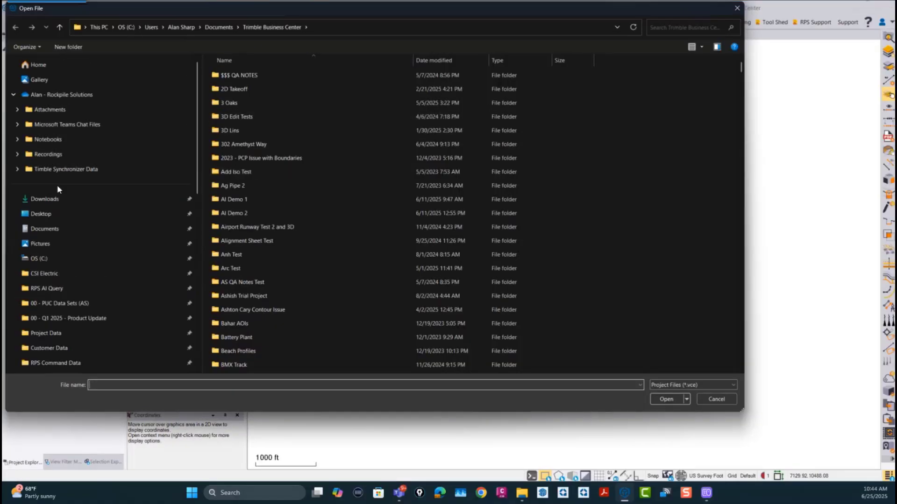
click(42, 214)
click(304, 77)
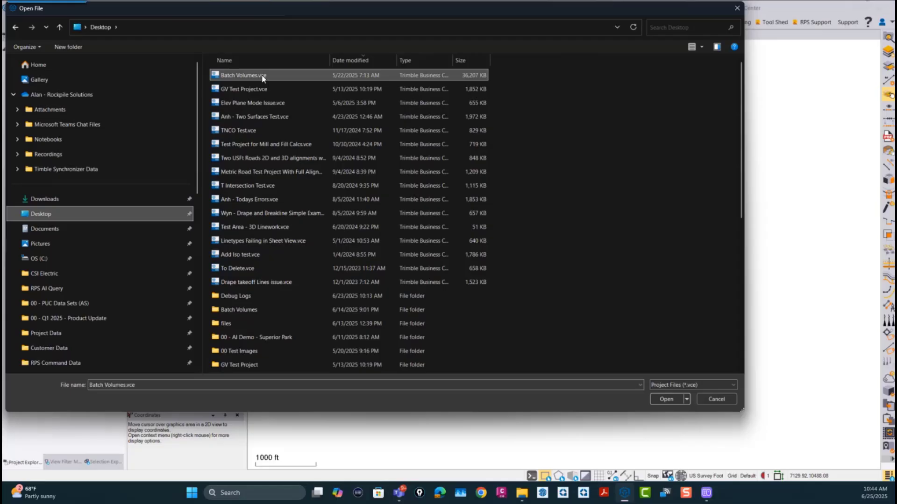
click(663, 398)
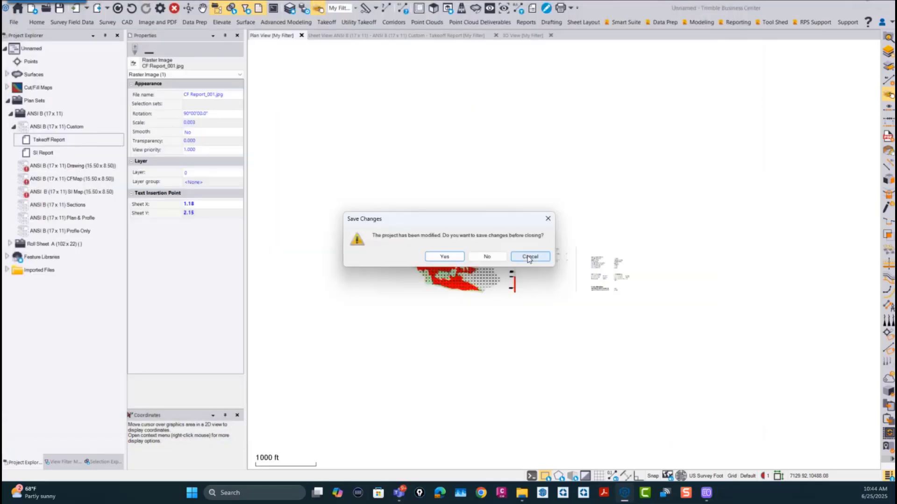
click(488, 255)
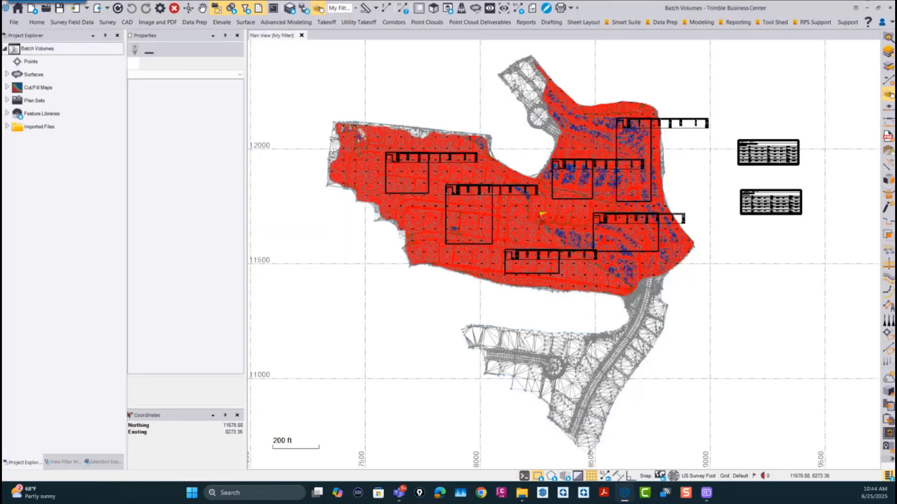
Step: Select the two volume tables beside the site and isolate their layer, ANNO - Labels and Tables
scroll(542, 216, down, 3)
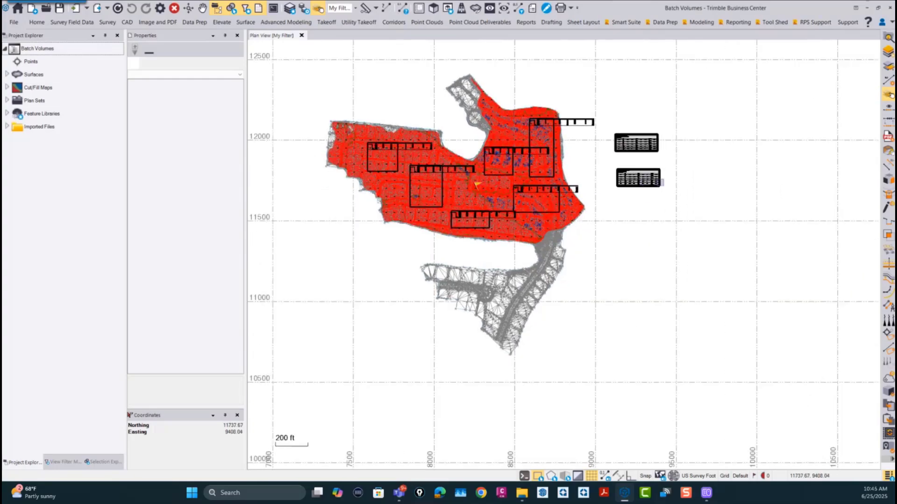
right_click(660, 185)
click(673, 190)
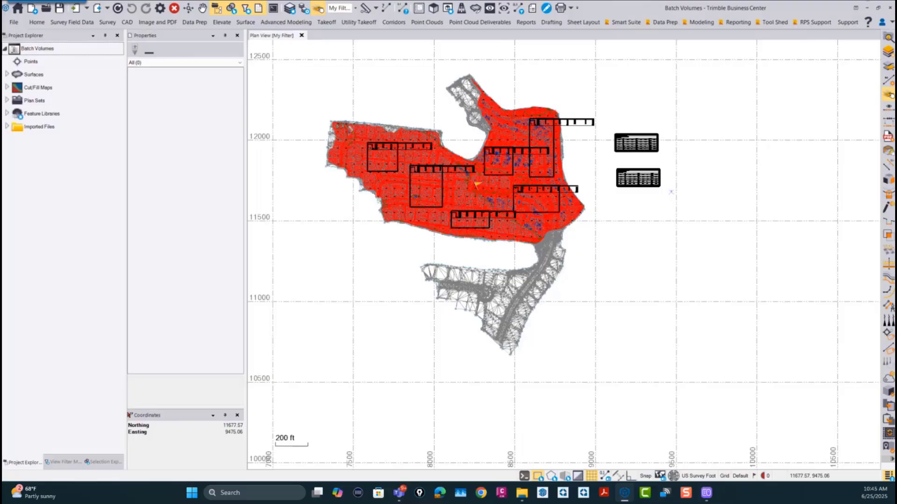
drag(673, 190, 606, 119)
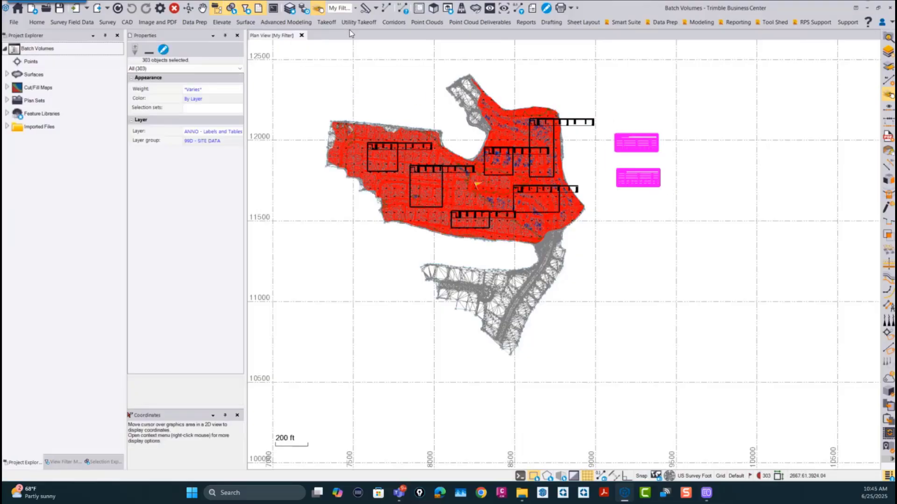
click(628, 22)
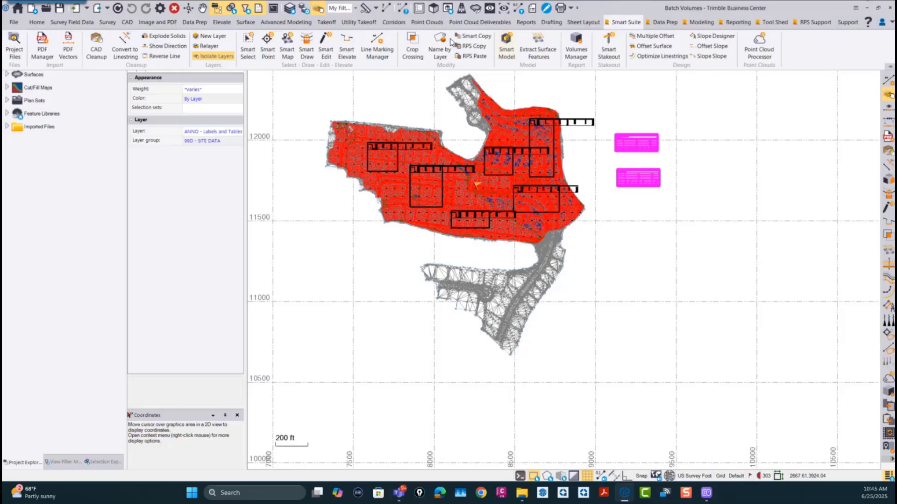
click(209, 56)
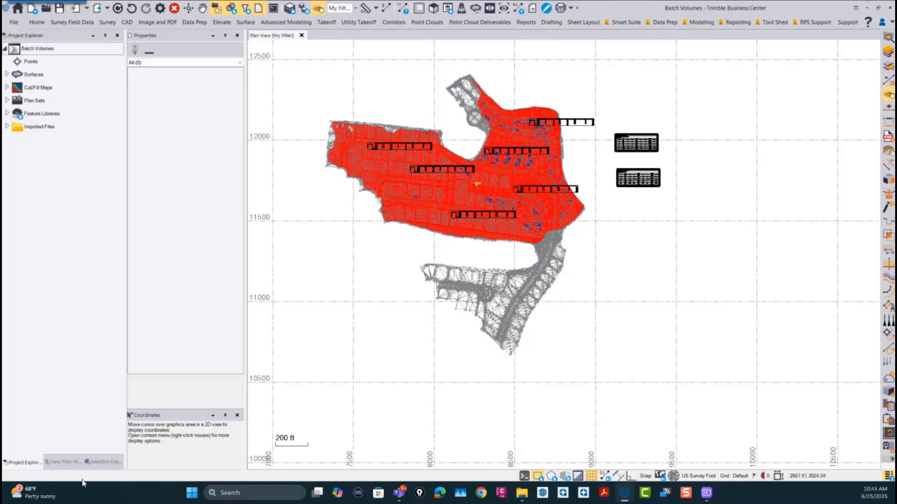
Step: Delete all the volume tables in the plan view, with the Surface group hidden only during the deletion
click(64, 462)
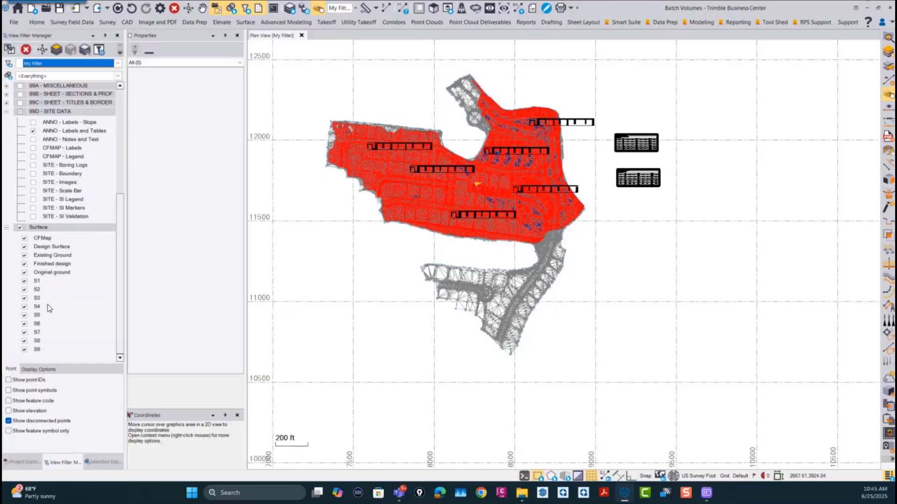
click(21, 227)
drag(696, 271, 341, 51)
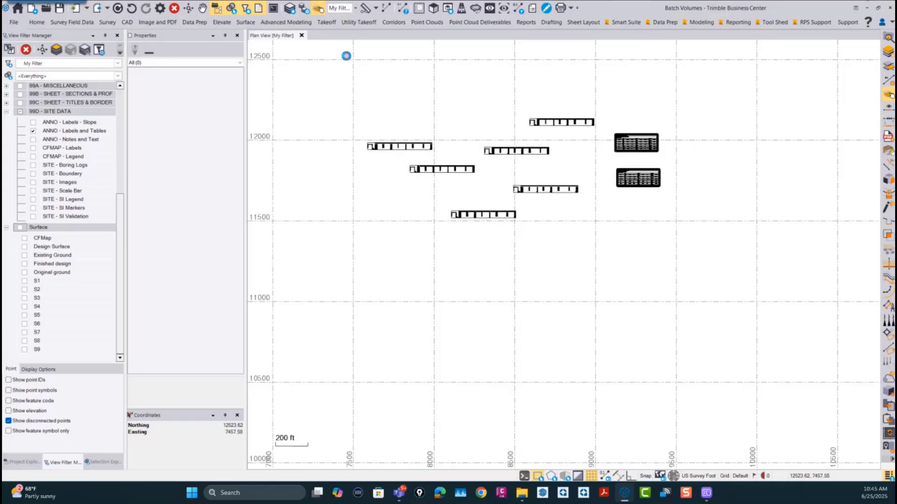
key(Delete)
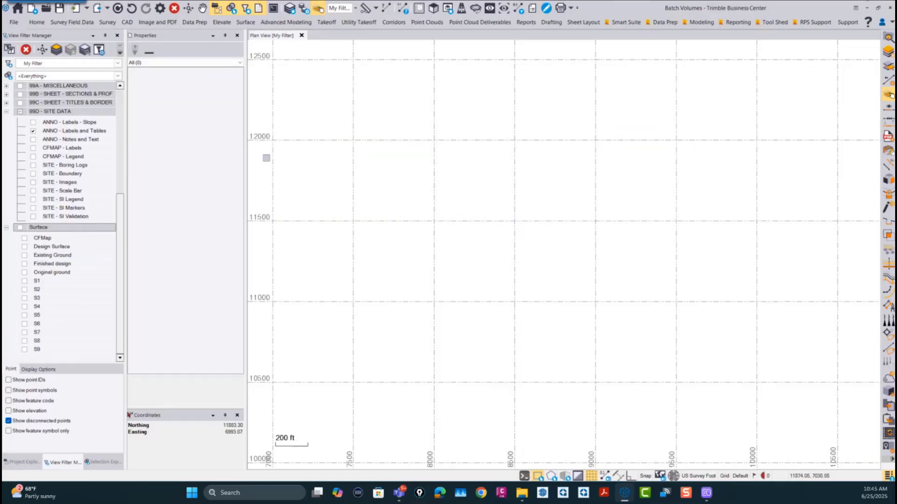
click(20, 227)
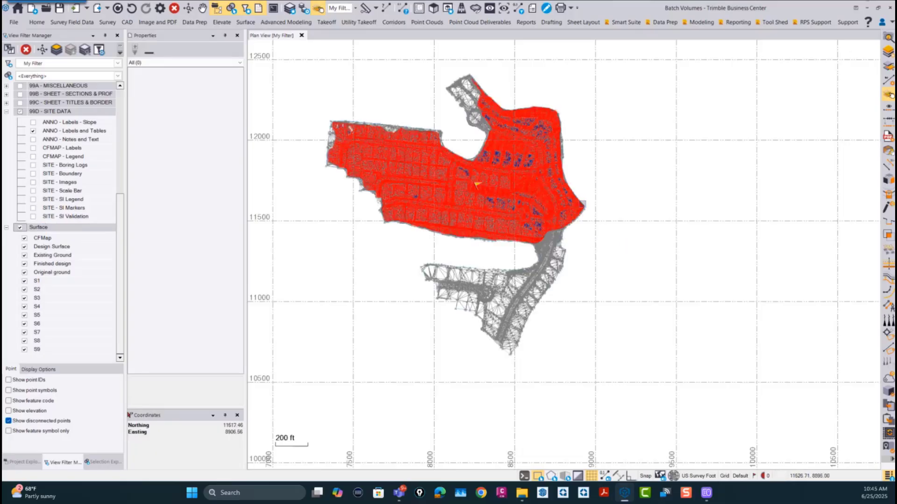
Step: Start Volumes Manager with the Smart Suite commands kept in view and delete the volume definition Progress - Project X
middle_drag(606, 228, 672, 263)
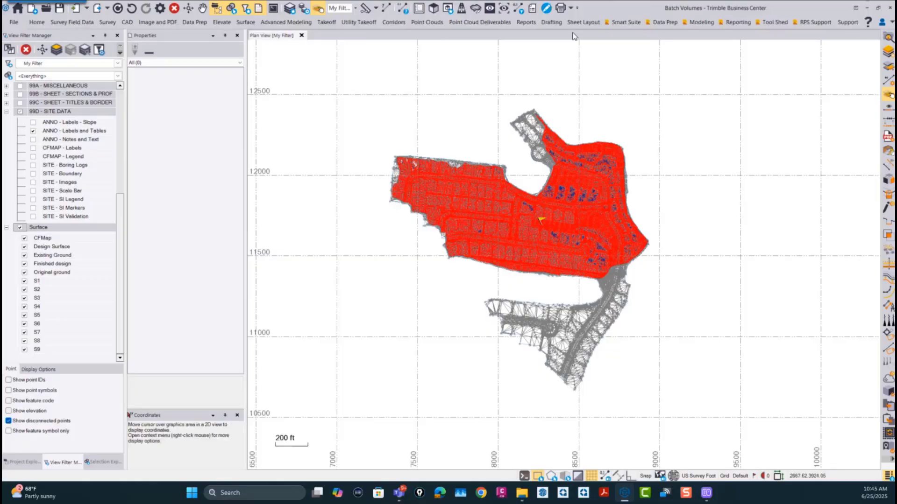
click(624, 22)
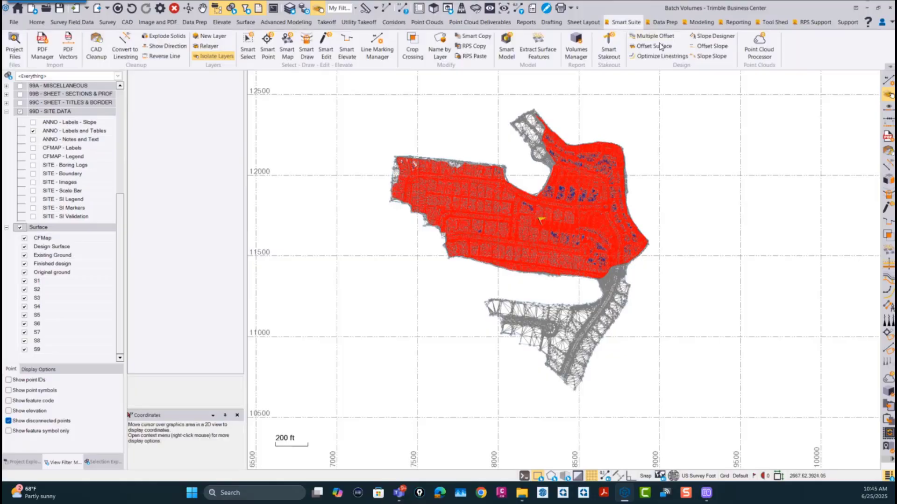
click(889, 67)
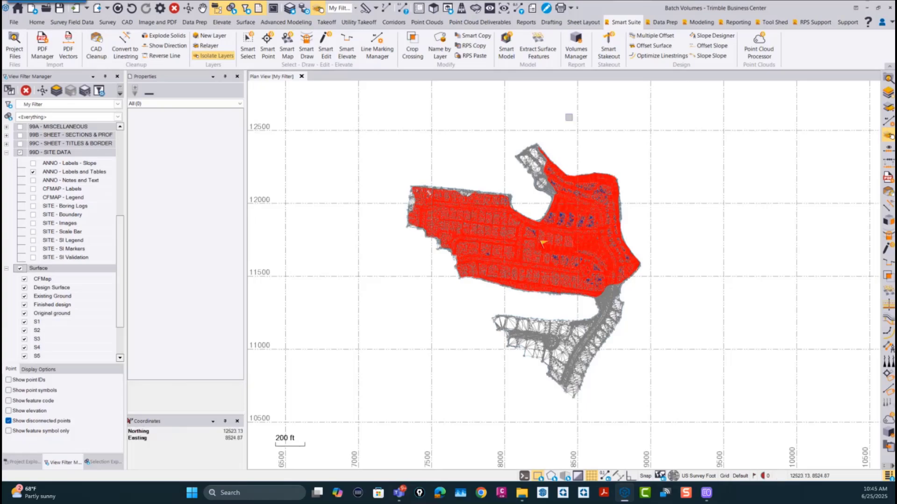
click(574, 44)
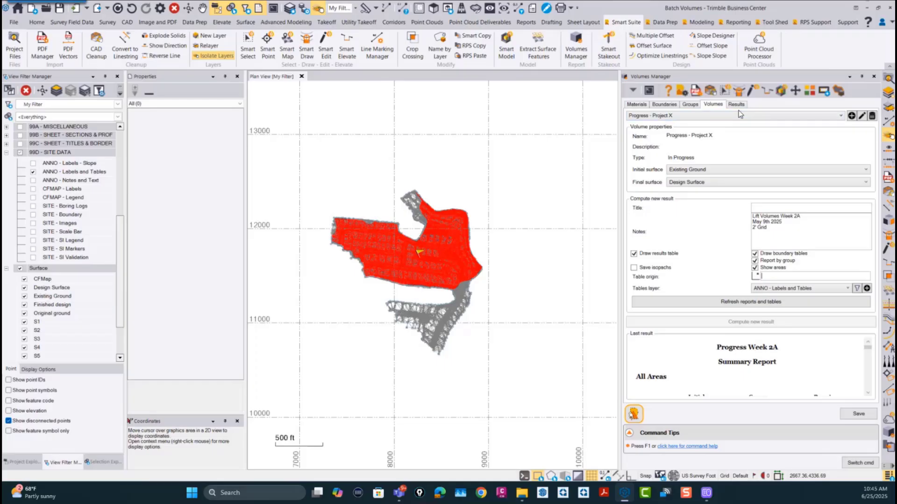
click(871, 116)
click(492, 259)
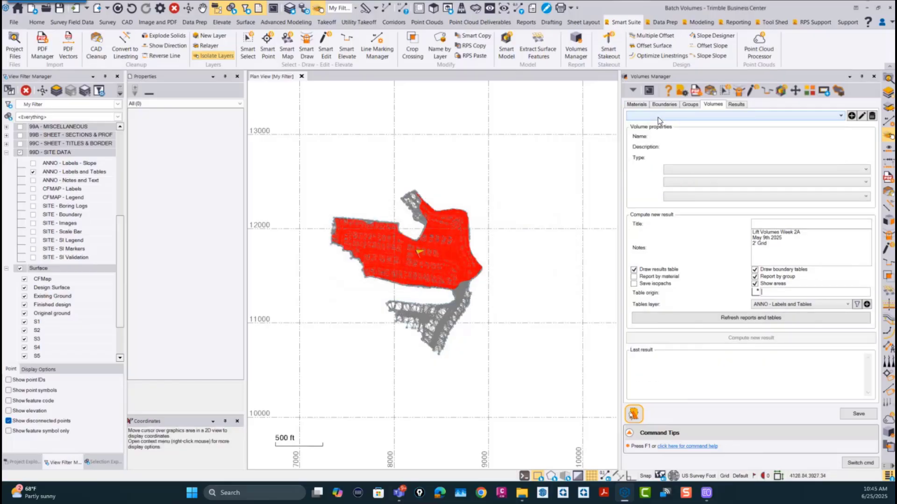
Step: Create a new In Progress volume definition named Site Progress with the description Progress Volumes
click(851, 115)
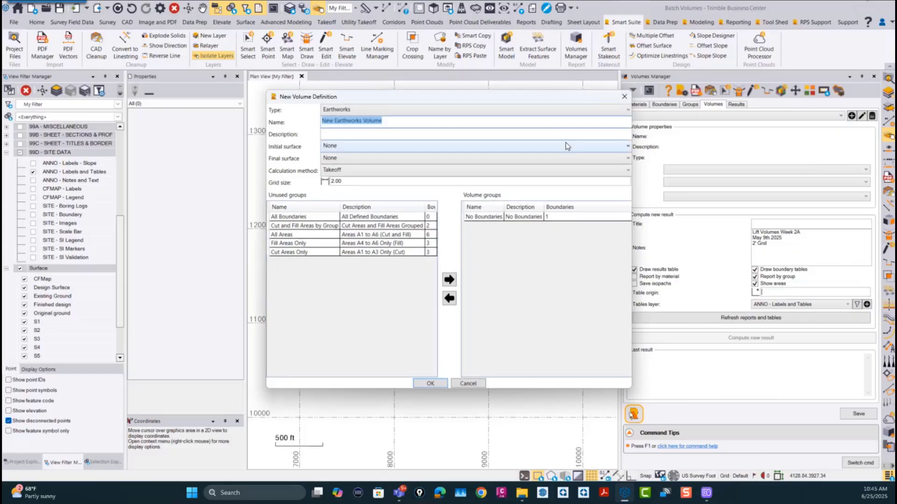
click(350, 113)
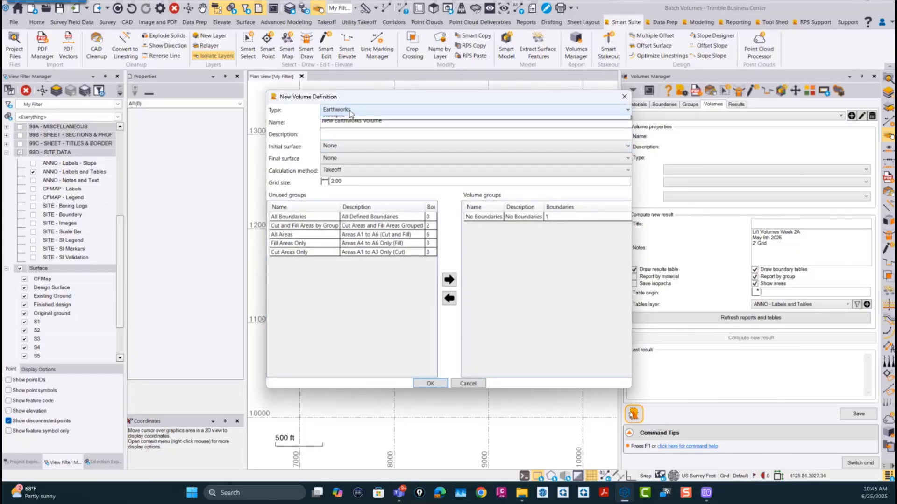
click(348, 131)
drag(399, 124, 287, 125)
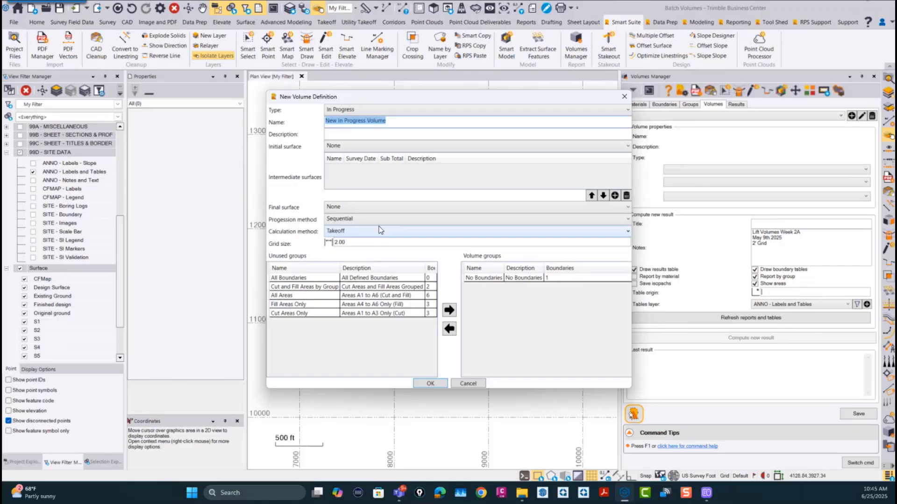
text(Site Progress)
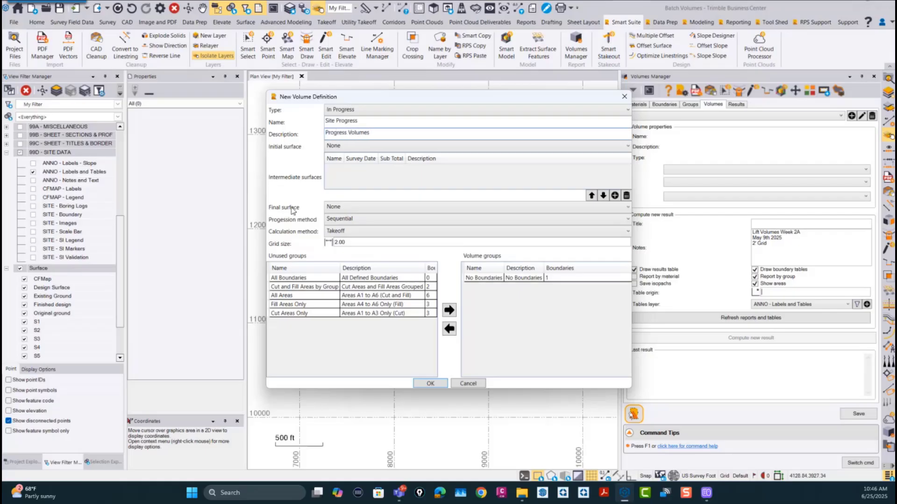
Step: Set the volume's initial surface to Existing Ground and its final surface to Design Surface
click(346, 146)
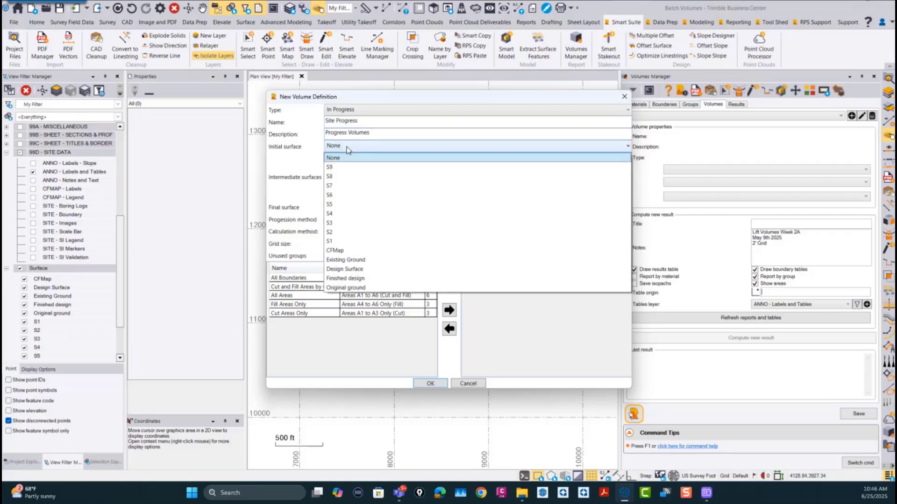
click(350, 264)
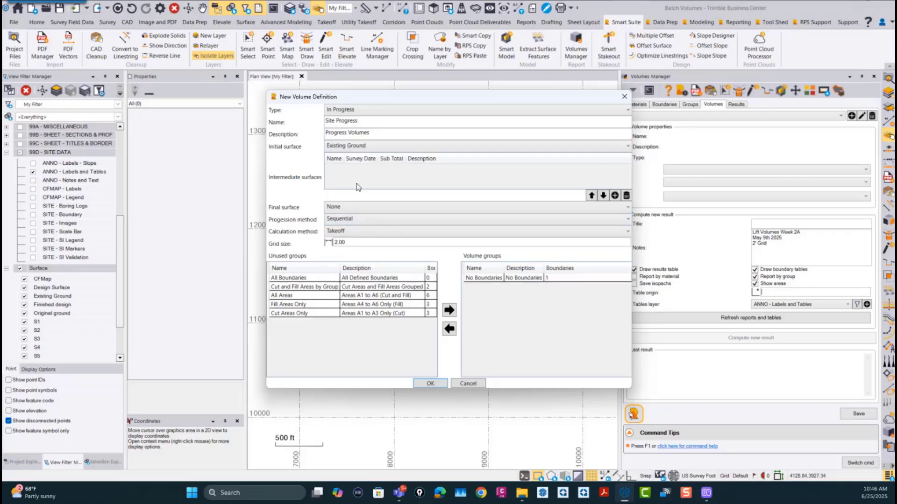
click(341, 207)
click(354, 330)
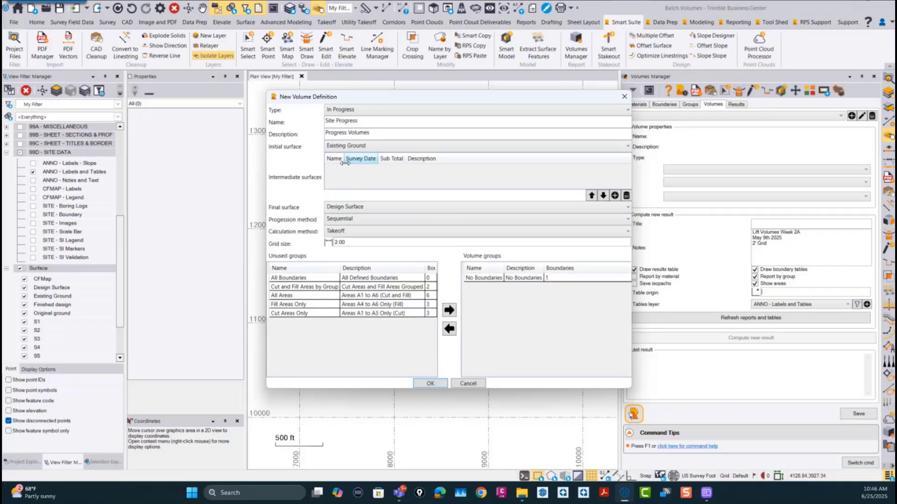
Step: Add surfaces S1, S2 and S3 to the volume definition as intermediate surfaces
click(615, 196)
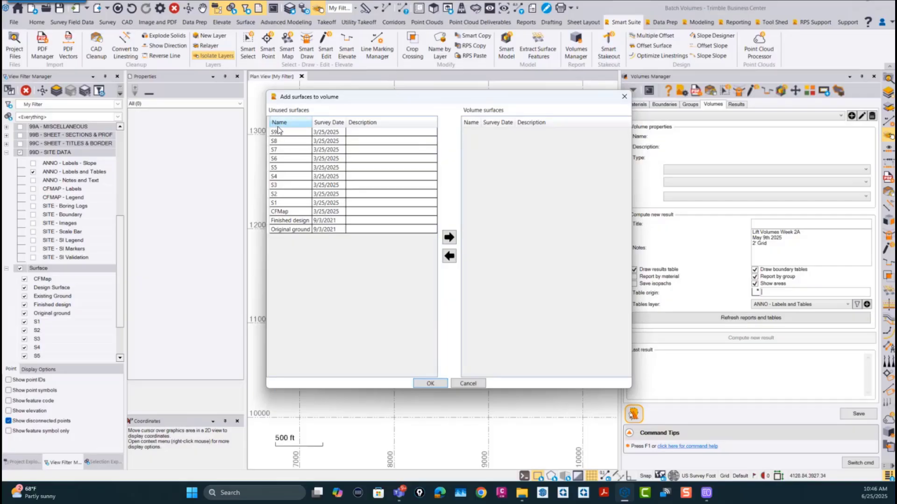
click(276, 204)
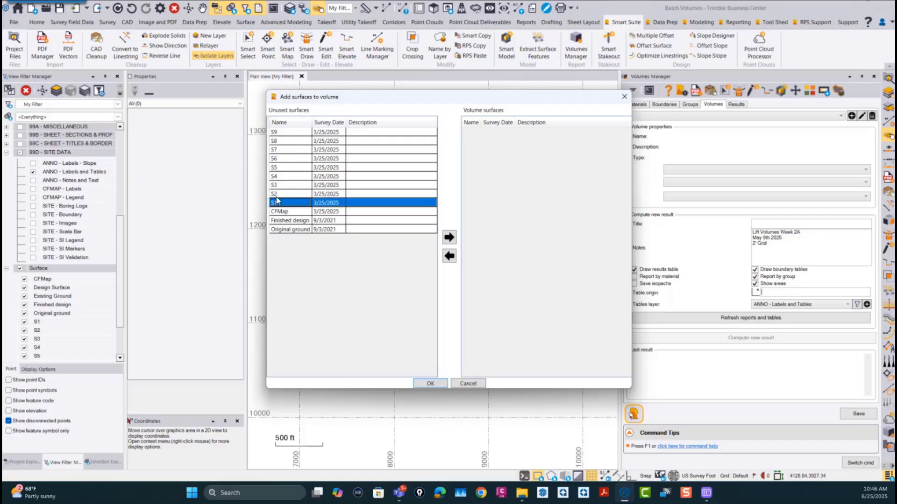
ctrl+click(277, 193)
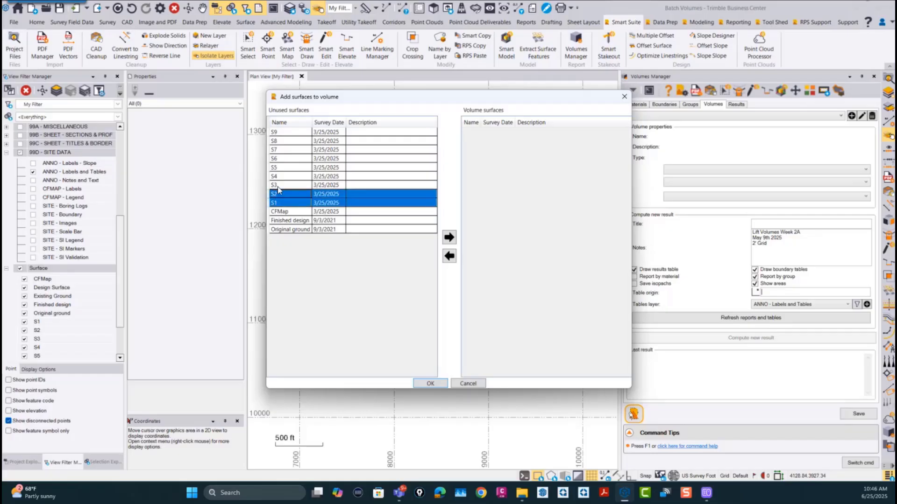
ctrl+click(277, 185)
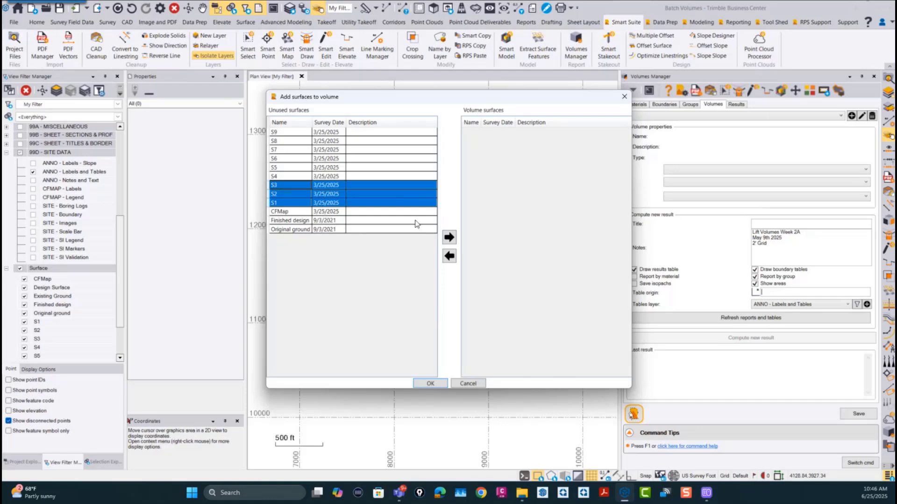
click(449, 237)
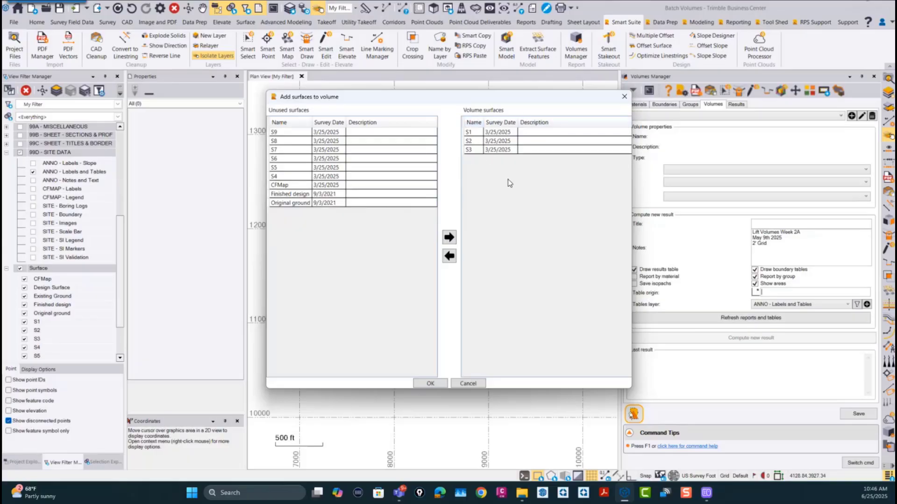
click(430, 383)
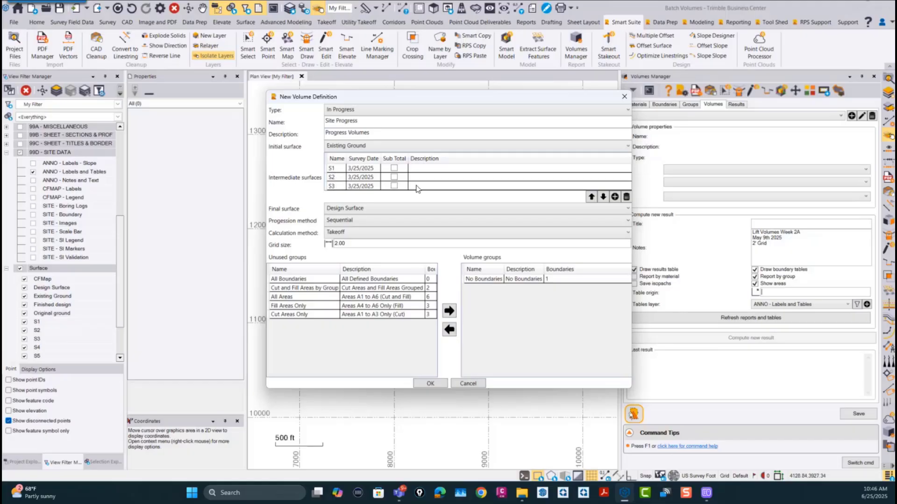
Step: Turn the subtotal for intermediate surface S2 on and back off
click(395, 178)
click(394, 178)
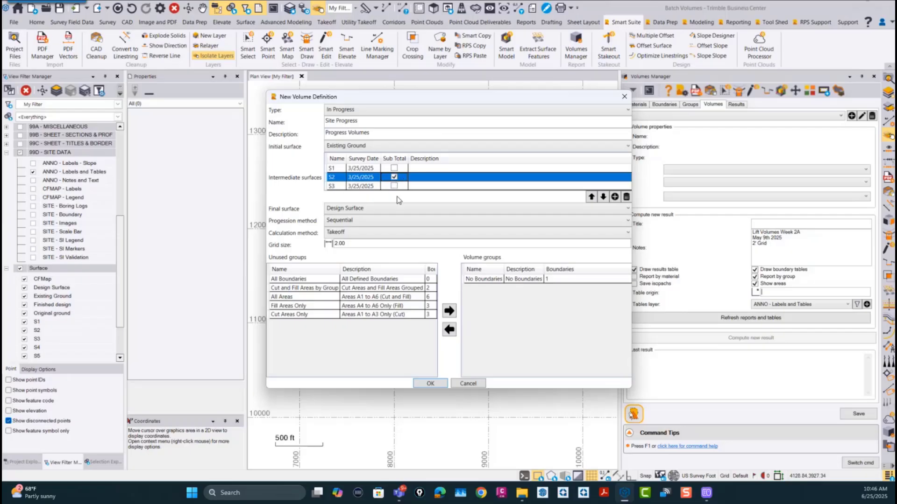
click(393, 178)
Step: Switch the volume's progression method to Cumulative and back to Sequential
click(337, 220)
click(338, 221)
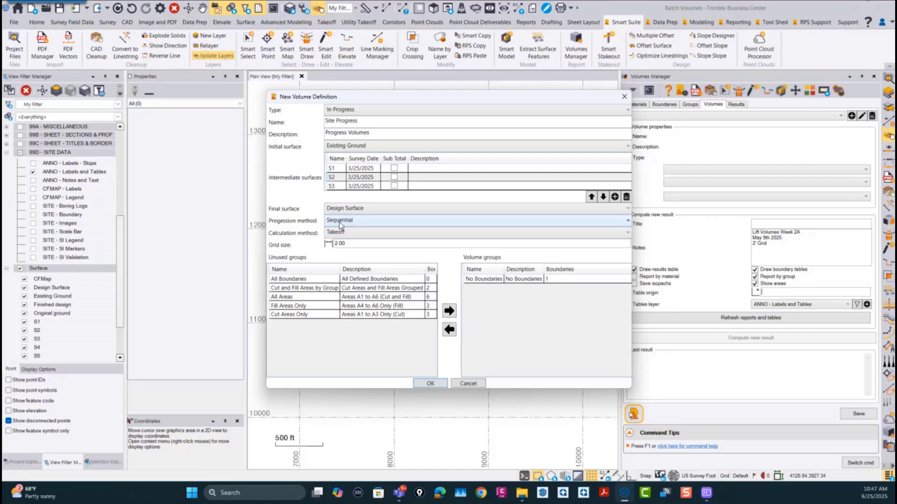
click(340, 223)
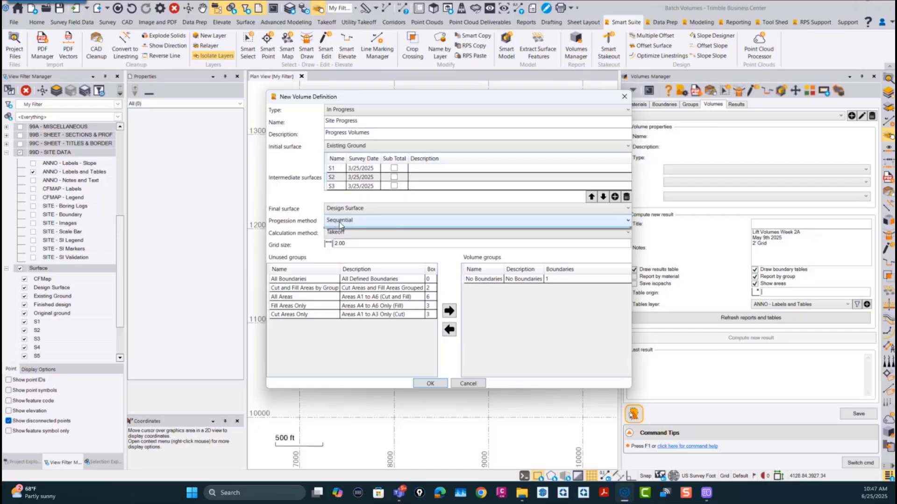
click(341, 235)
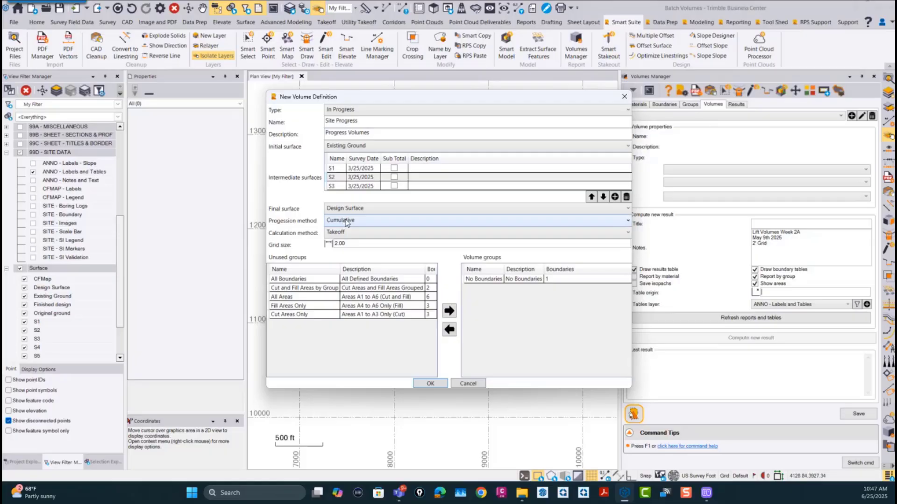
click(342, 222)
click(348, 242)
Step: Select Takeoff as the volume's calculation method and open the grid size for editing
click(338, 236)
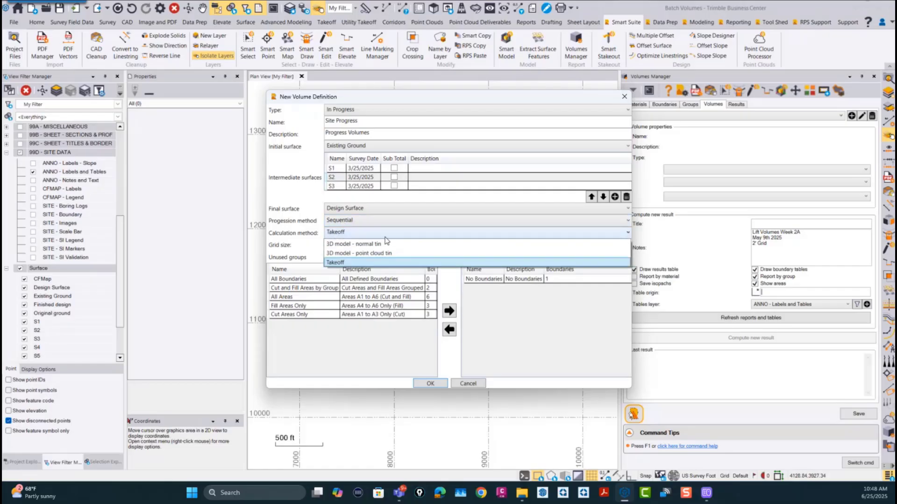
click(343, 261)
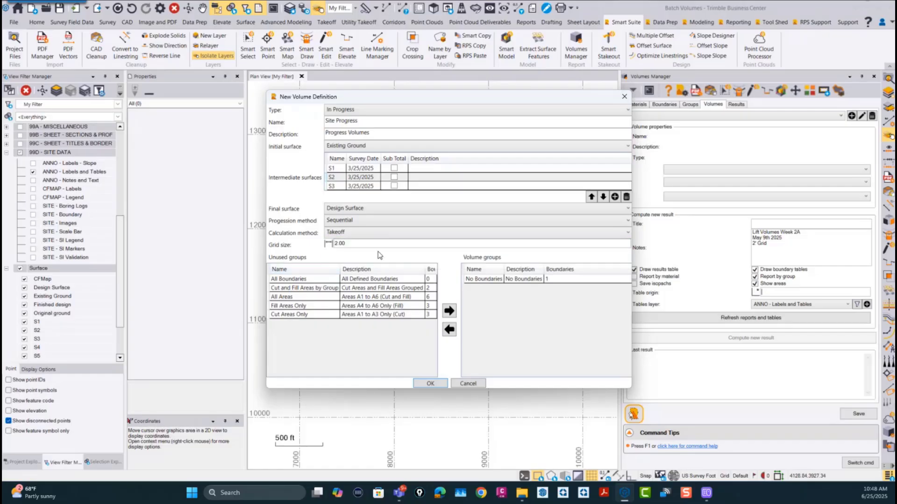
click(356, 242)
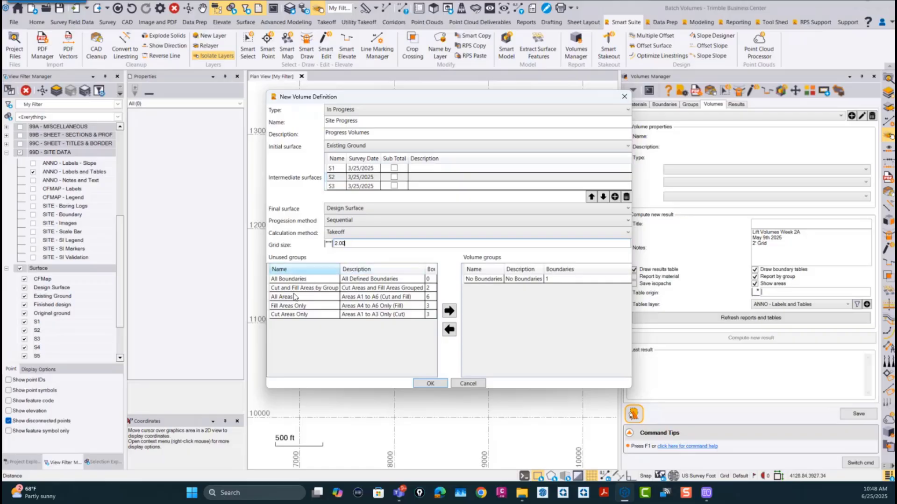
Step: Assign the Cut Areas Only and Fill Areas Only groups to the volume and save the new definition
click(292, 314)
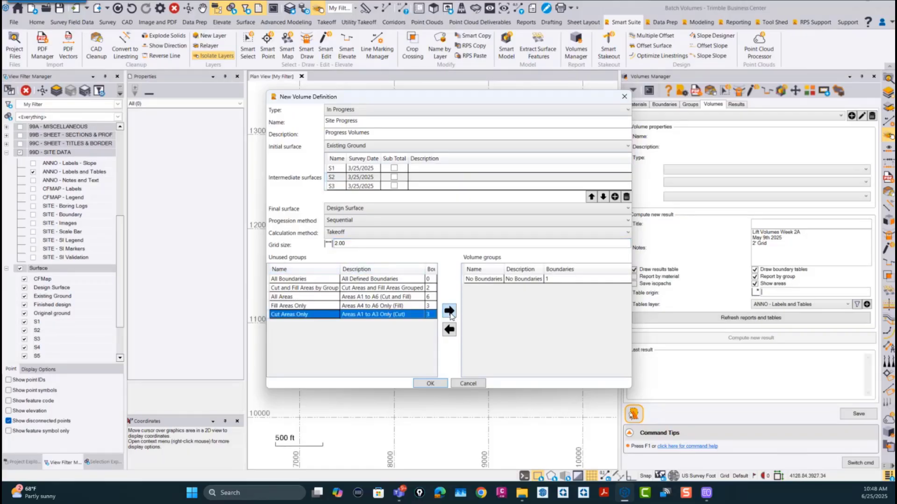
click(449, 311)
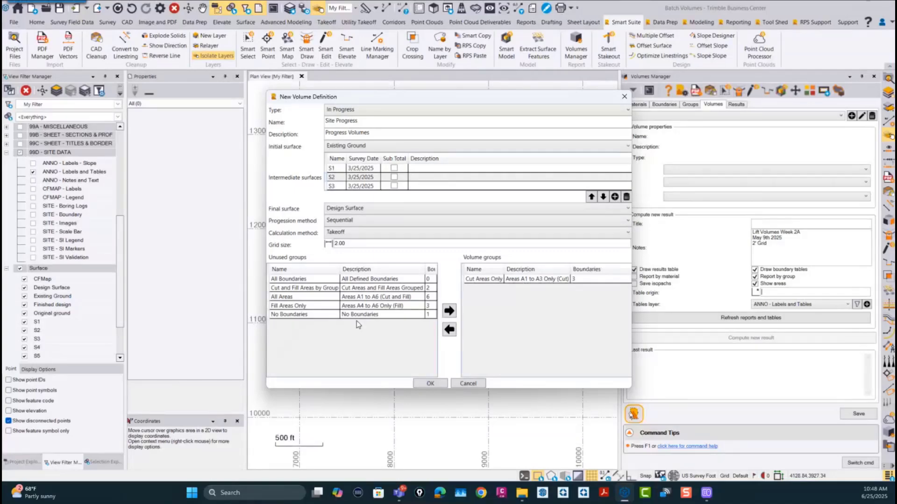
click(357, 306)
click(447, 311)
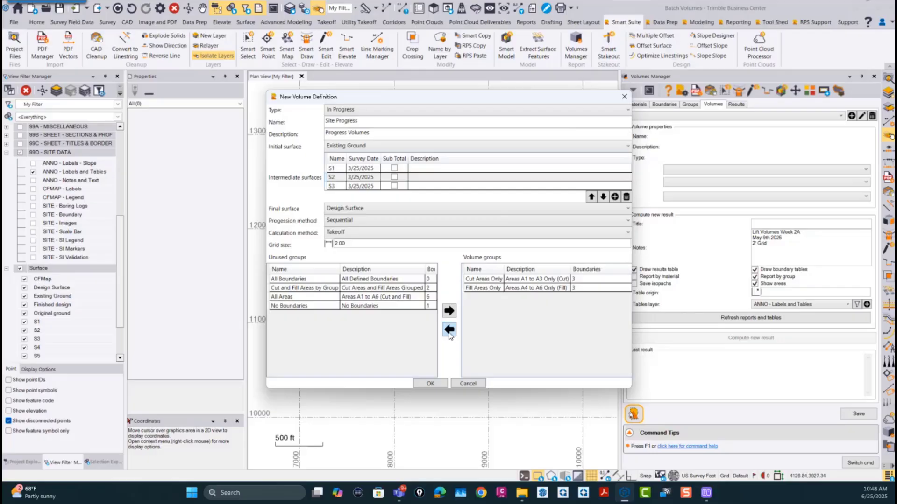
click(430, 384)
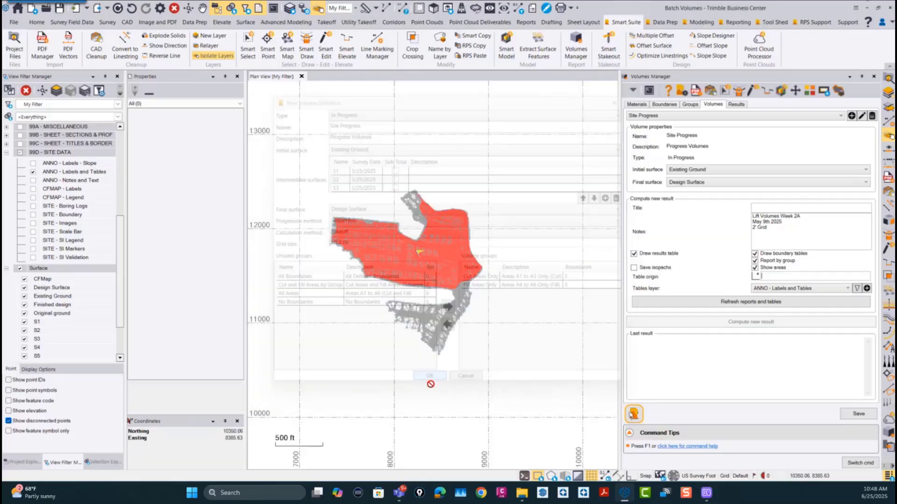
Step: Title the new result Week 1 and change the first line of its notes to Lift Volumes Week 1
scroll(399, 258, up, 3)
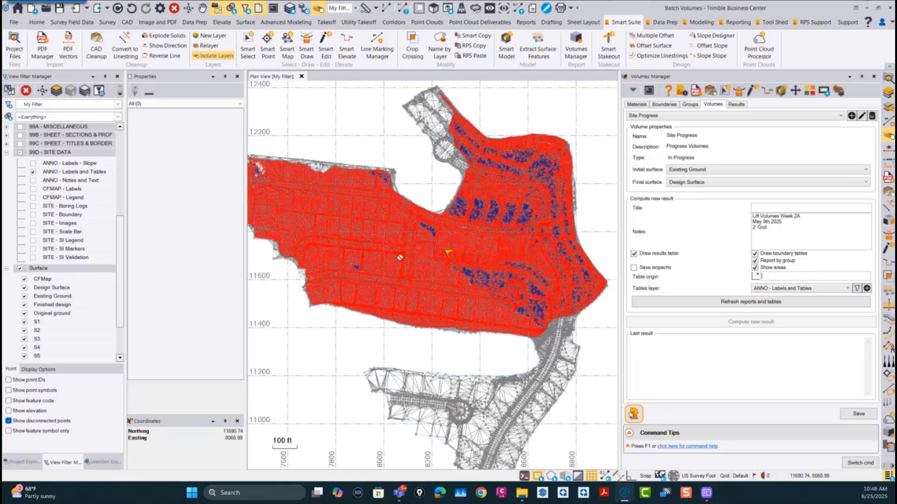
scroll(399, 257, down, 2)
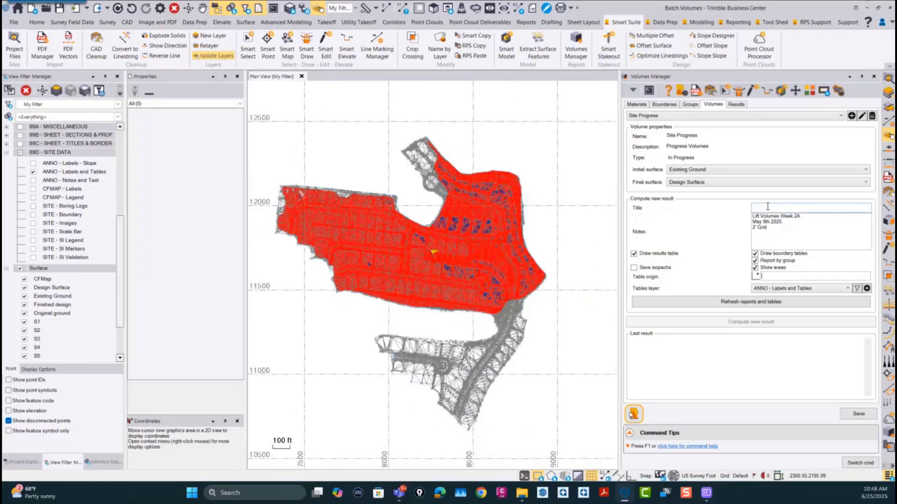
click(767, 206)
text(Week 1)
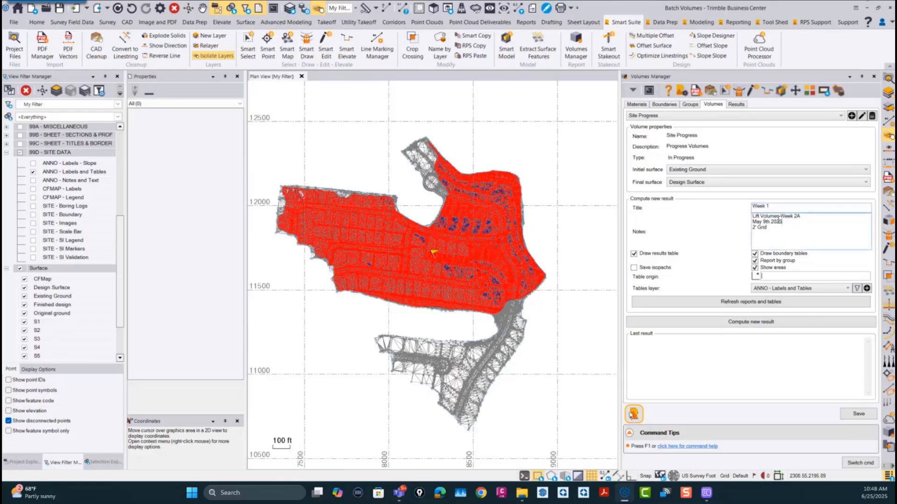
click(803, 216)
key(BackSpace)
key(BackSpace)
text(1)
Step: Make all layers visible in the view filter, including every layer of the 99D - SITE DATA group
middle_drag(583, 277, 511, 245)
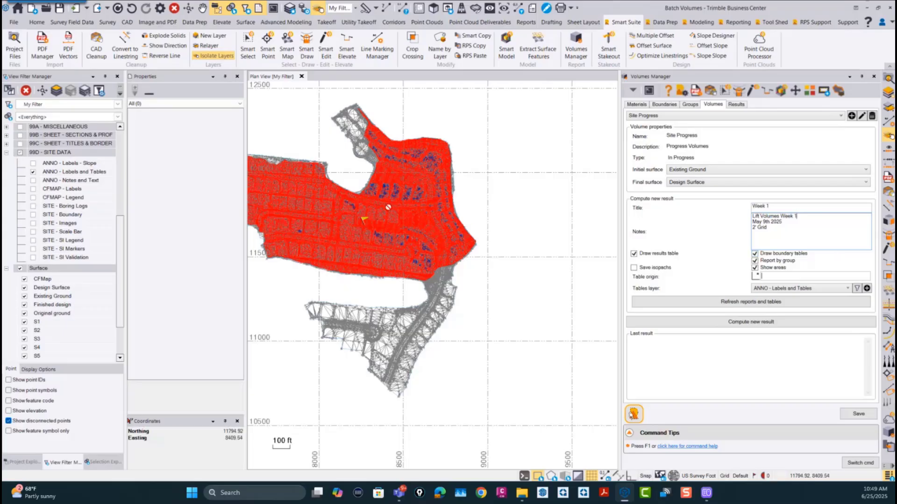
scroll(388, 207, up, 3)
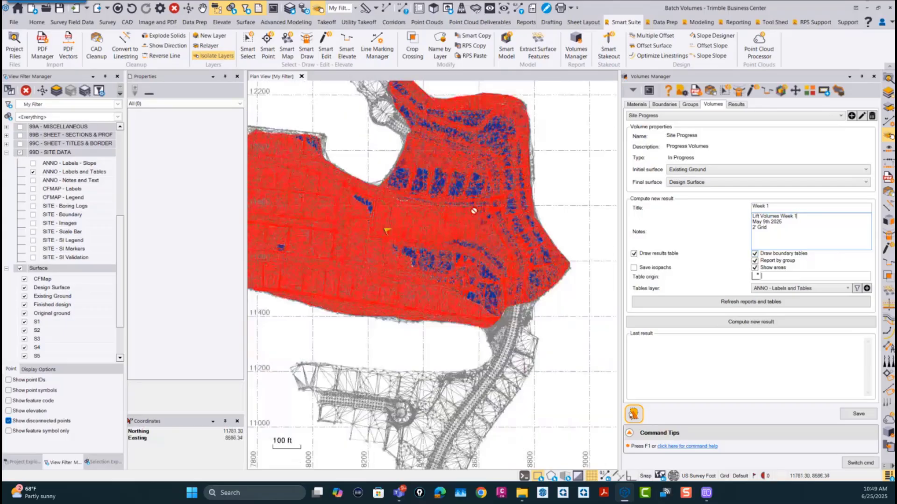
mouse_move(405, 252)
middle_down()
mouse_move(482, 235)
mouse_move(417, 248)
middle_up()
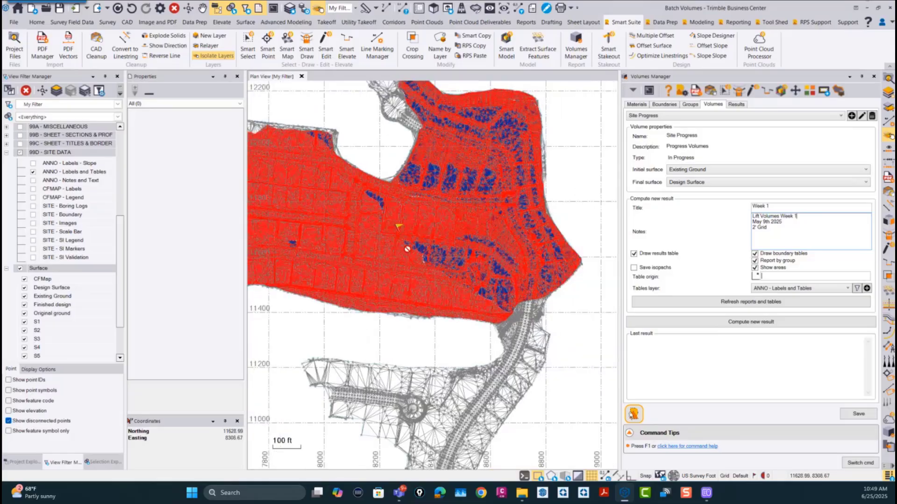
right_click(60, 153)
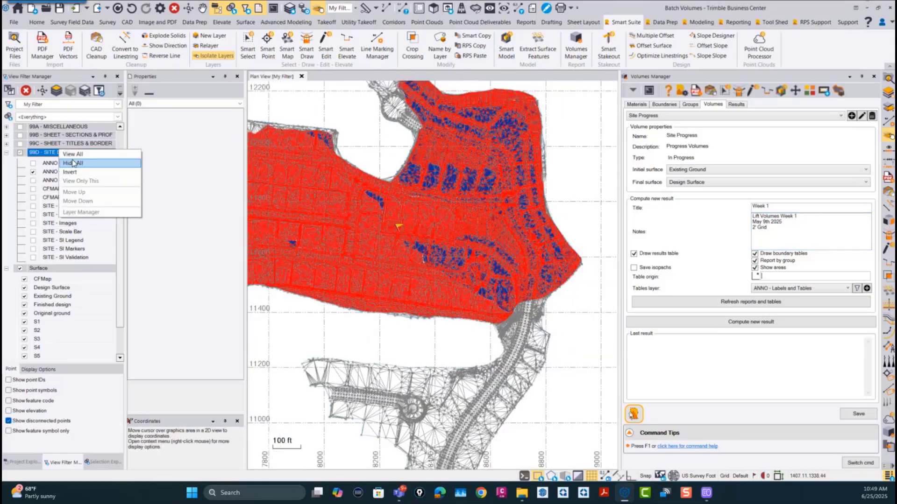
click(73, 154)
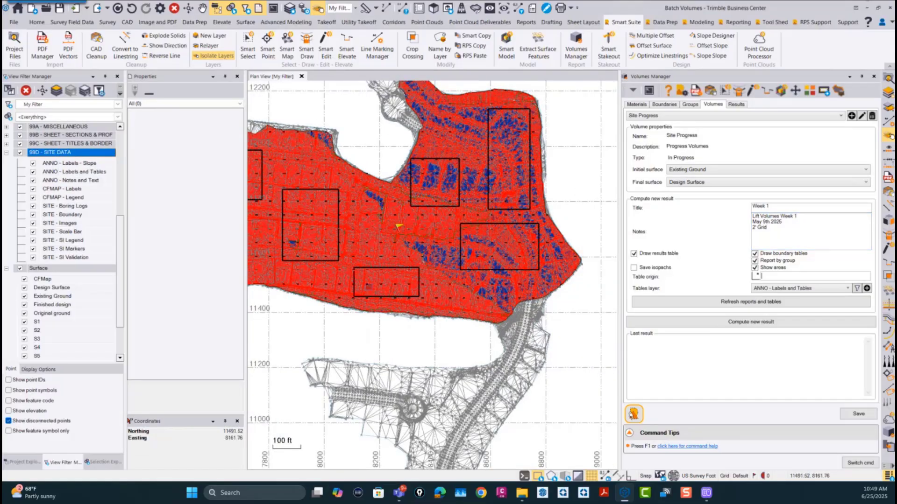
scroll(365, 283, down, 3)
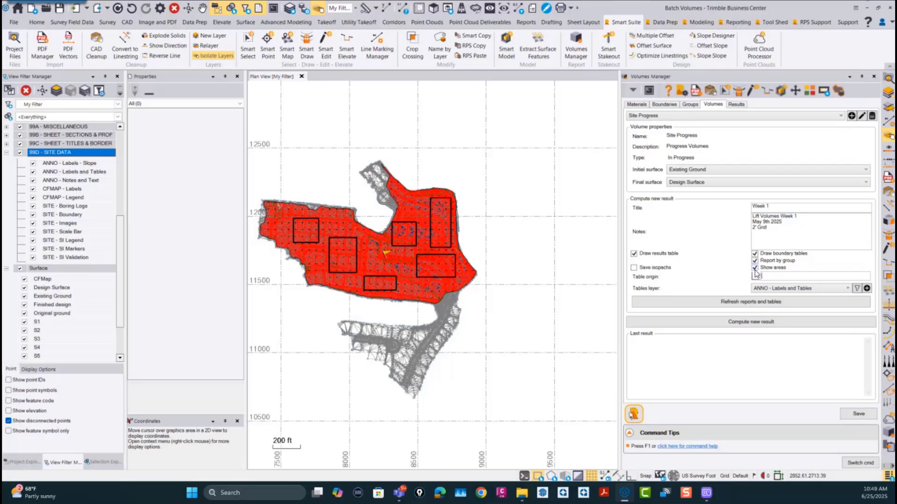
Step: Place the table origin in the empty area east of the site, at about 12023, 9176, and compute the new result
click(771, 277)
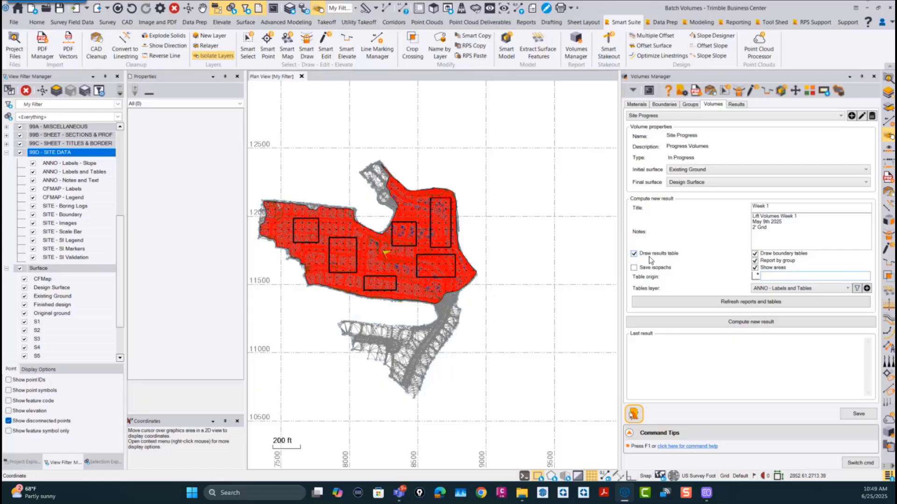
click(509, 213)
click(752, 324)
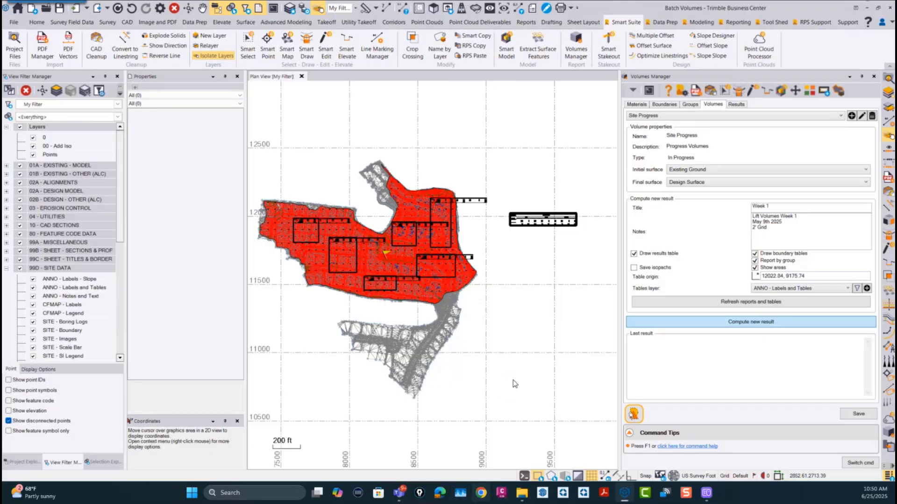
Step: Examine the Week 1 results table in the plan view, comparing initial, current and remaining volumes for the cut and fill areas
scroll(537, 206, up, 5)
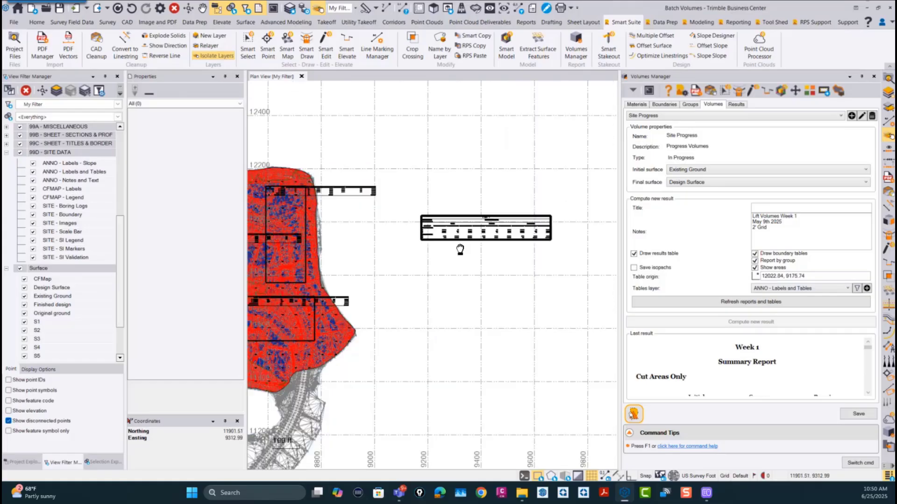
scroll(456, 236, up, 3)
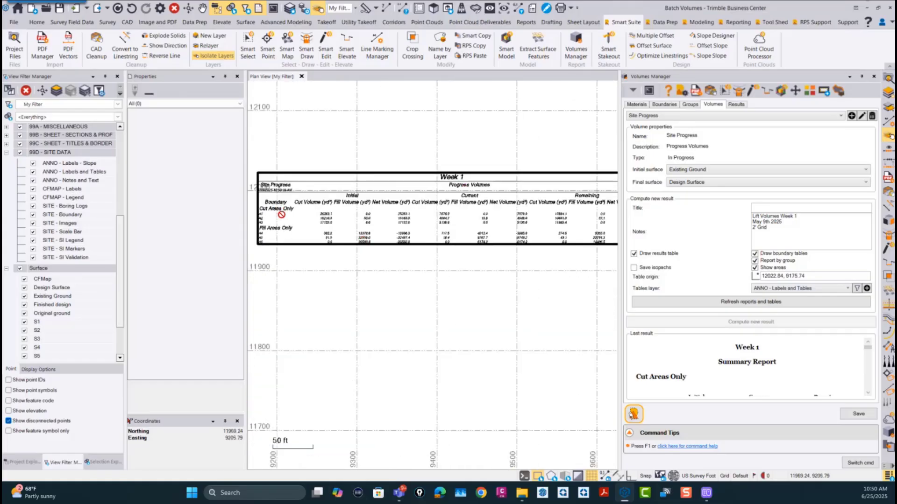
scroll(271, 219, up, 2)
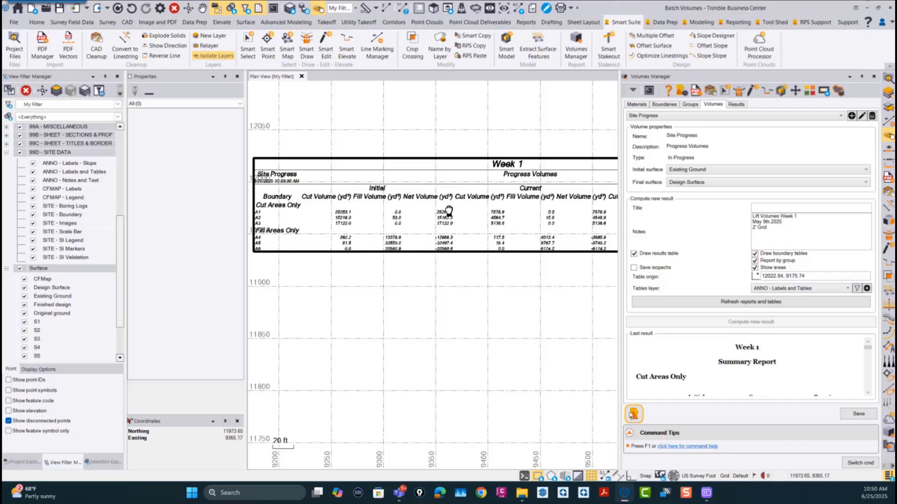
middle_drag(448, 211, 393, 209)
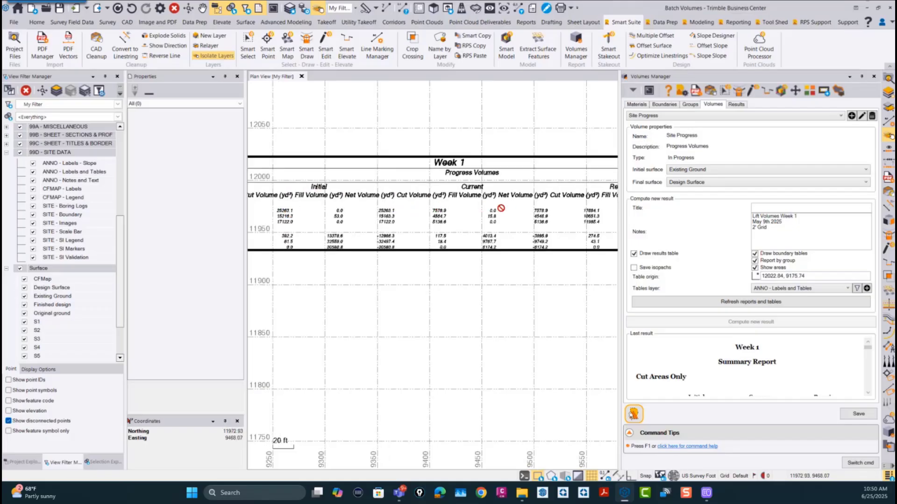
middle_drag(512, 209, 543, 204)
scroll(437, 228, down, 1)
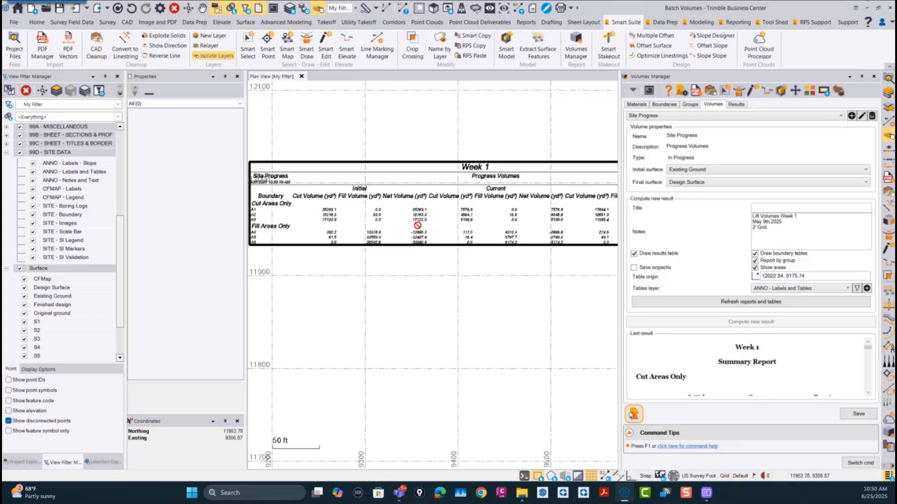
middle_drag(384, 222, 416, 221)
scroll(369, 218, down, 1)
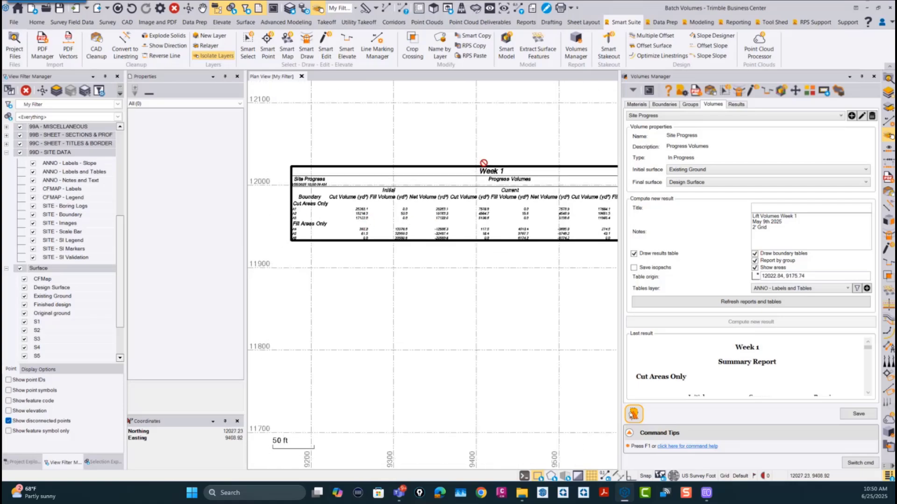
scroll(483, 183, down, 3)
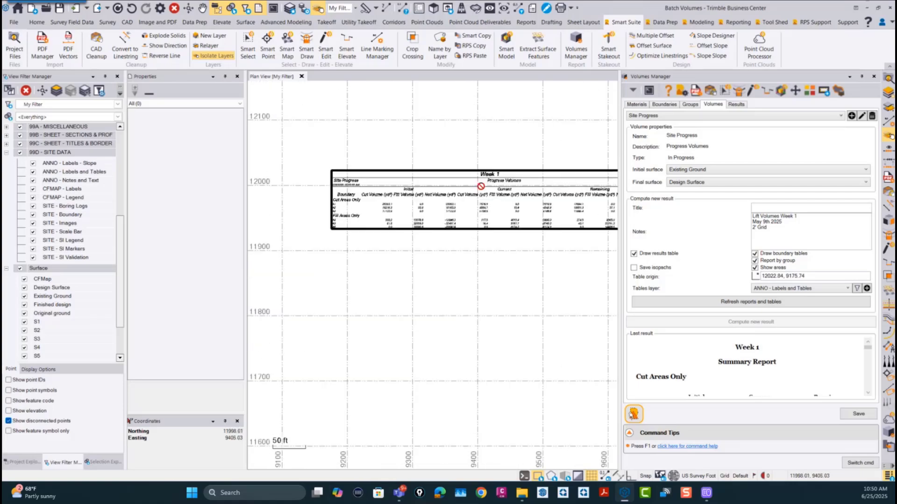
scroll(491, 194, up, 1)
scroll(438, 206, up, 4)
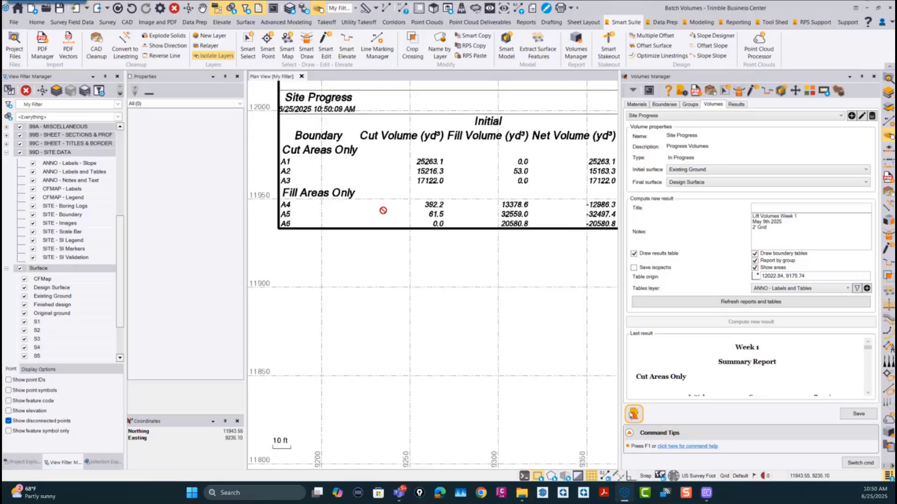
scroll(434, 210, down, 1)
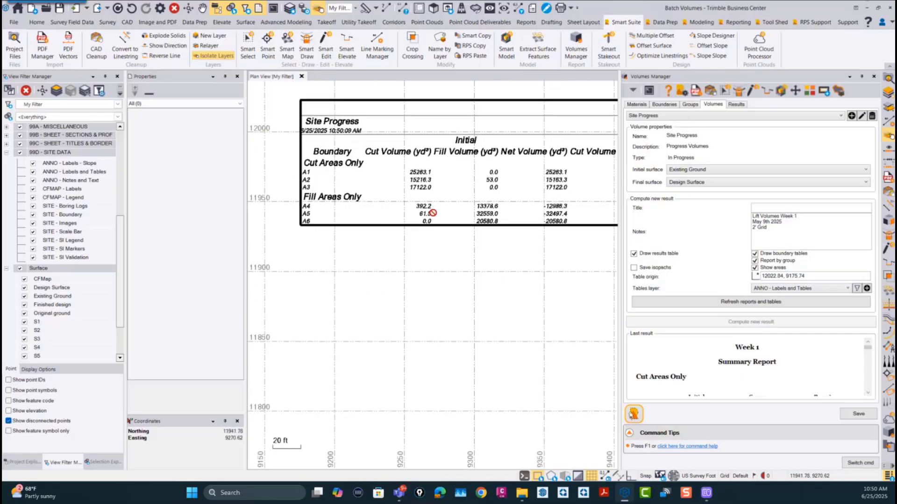
Step: Examine the table drawn at boundary A6, reading its areas, fill volumes and average thickness for each surface stage
scroll(433, 213, down, 5)
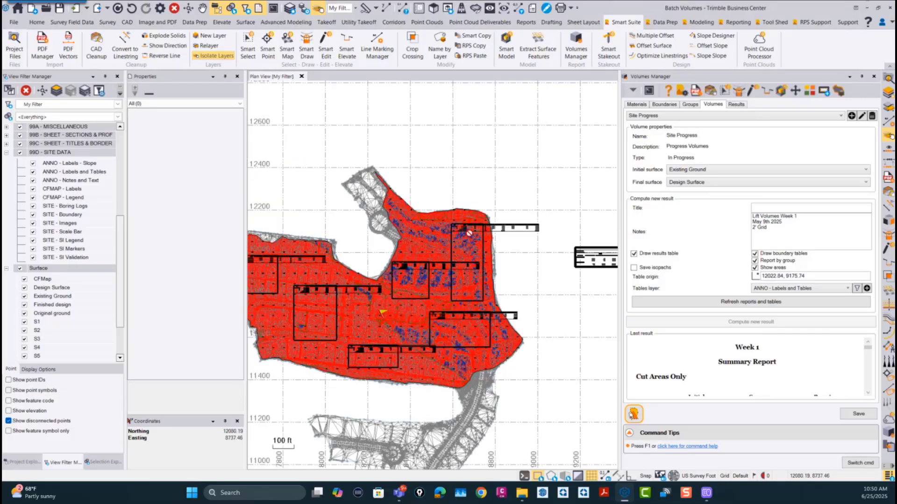
scroll(469, 232, up, 5)
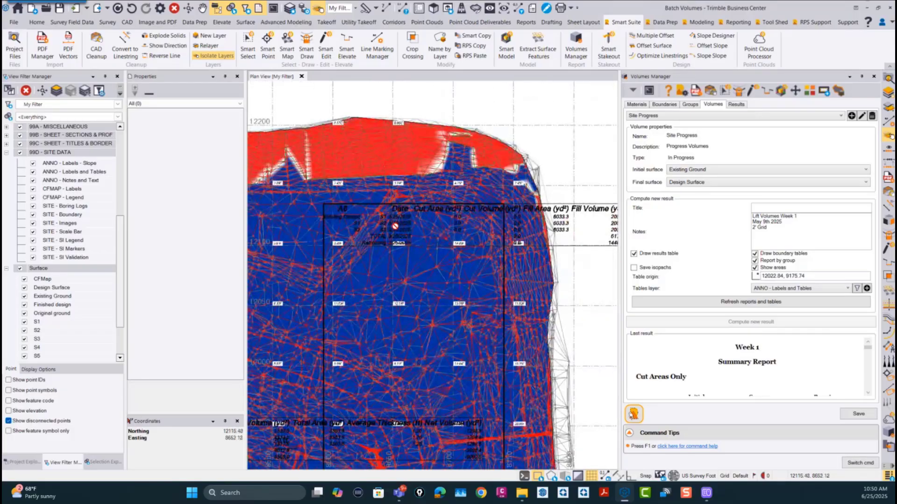
scroll(418, 226, up, 1)
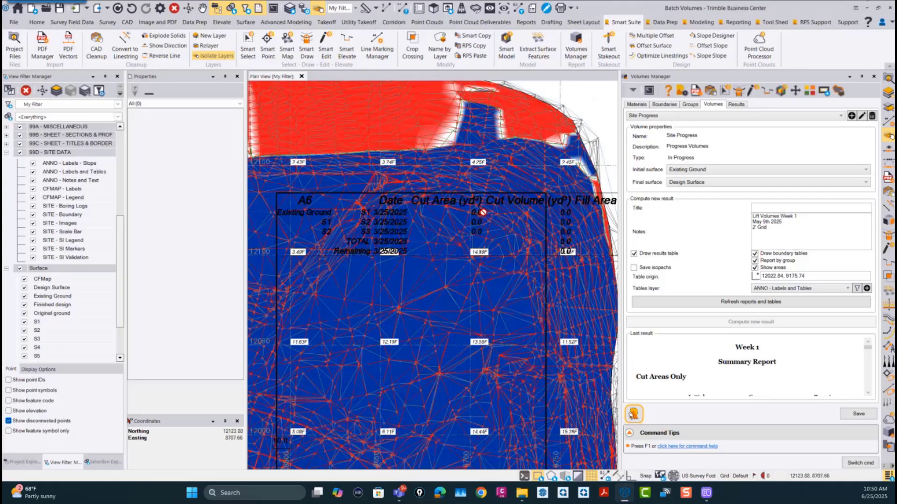
middle_drag(522, 225, 396, 219)
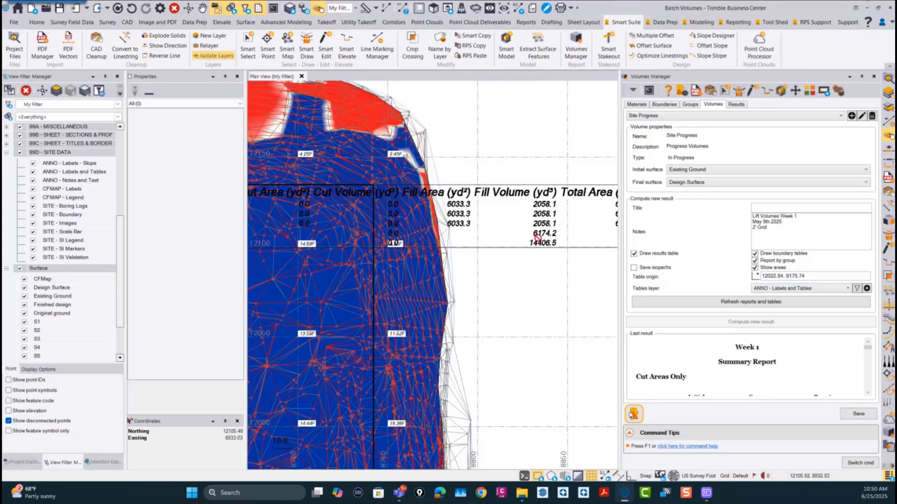
middle_drag(559, 245, 510, 230)
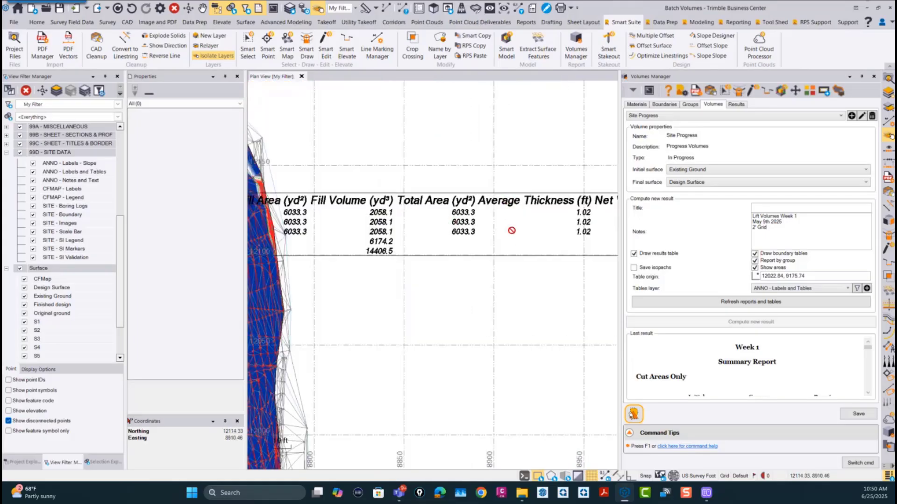
Step: Move the frame of boundary A6's table off the boundary into the empty area northeast of the site
scroll(499, 242, down, 3)
scroll(499, 243, down, 2)
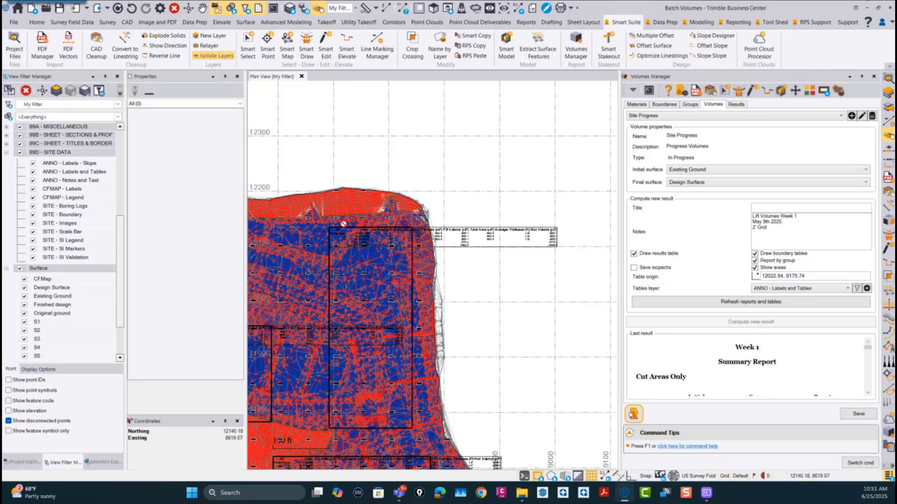
middle_drag(424, 286, 552, 244)
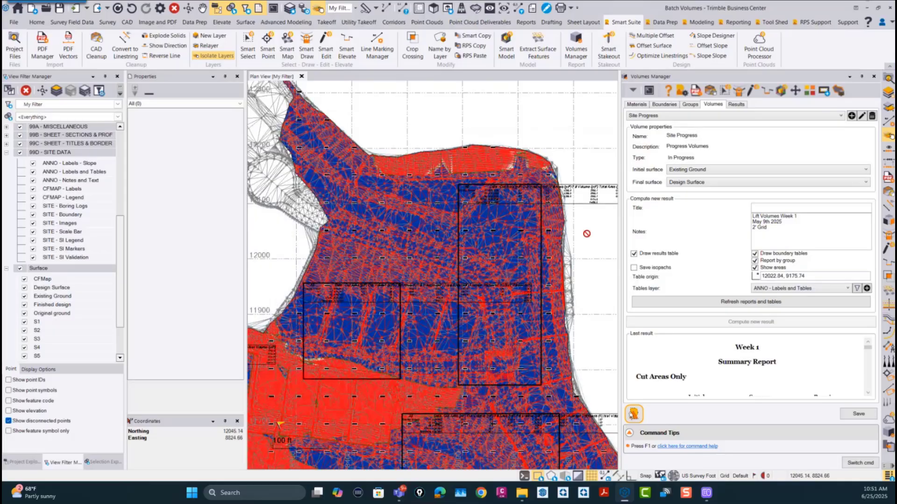
middle_drag(587, 232, 499, 250)
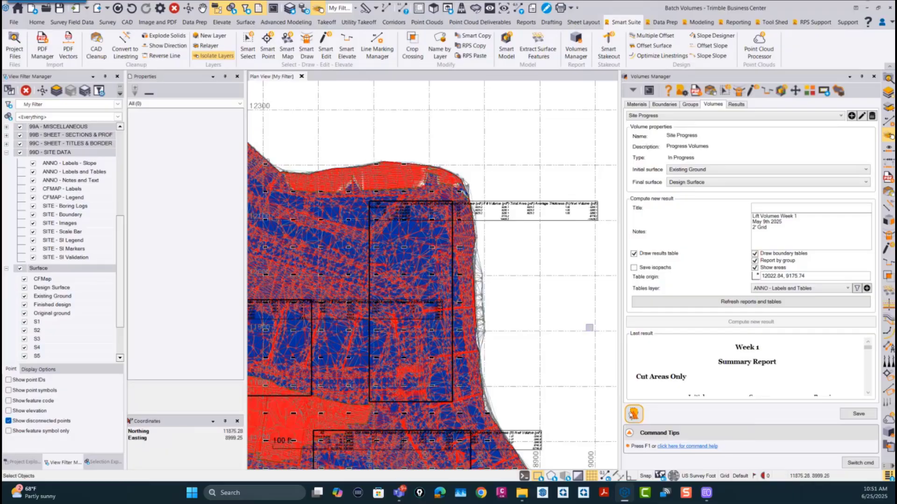
click(559, 220)
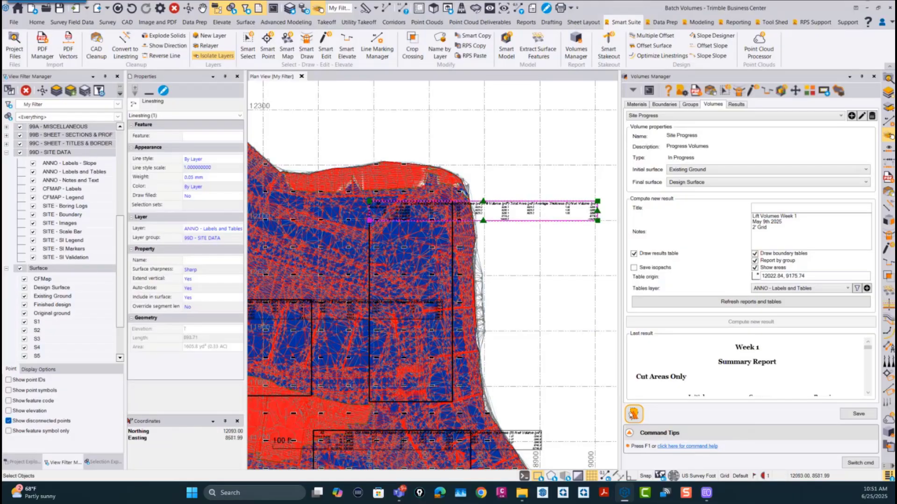
click(369, 221)
click(414, 168)
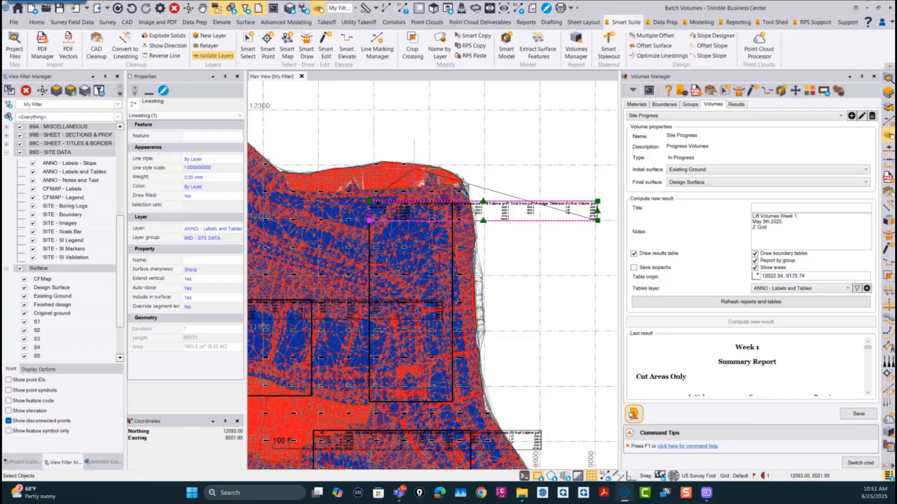
click(131, 9)
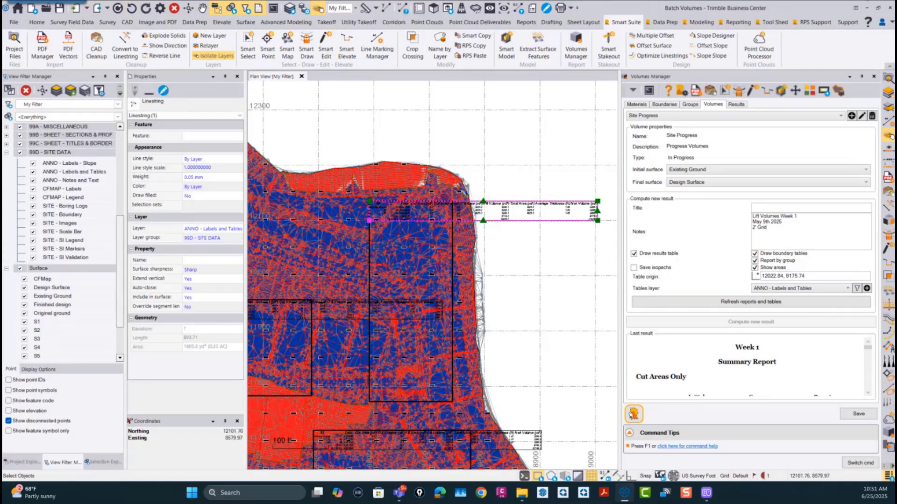
click(369, 220)
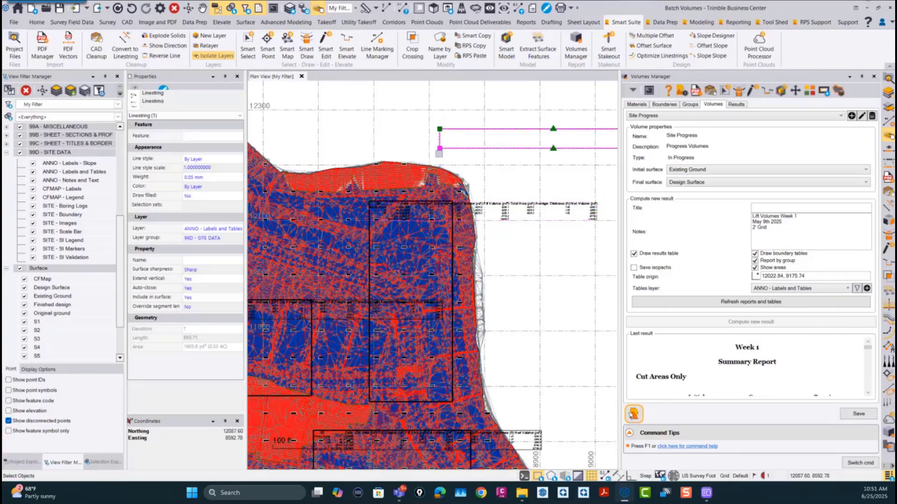
click(439, 149)
Step: Move the frame of boundary A5's table to the empty area east of the site
middle_drag(401, 339, 399, 171)
click(521, 282)
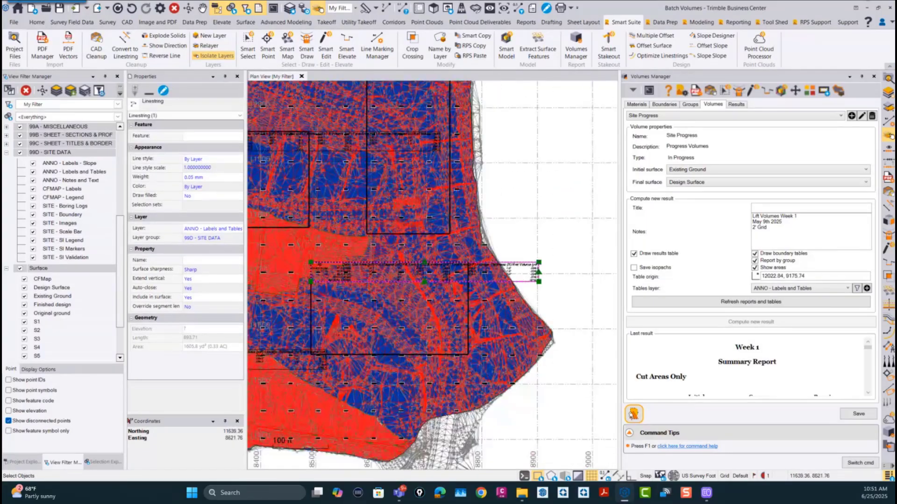
click(311, 282)
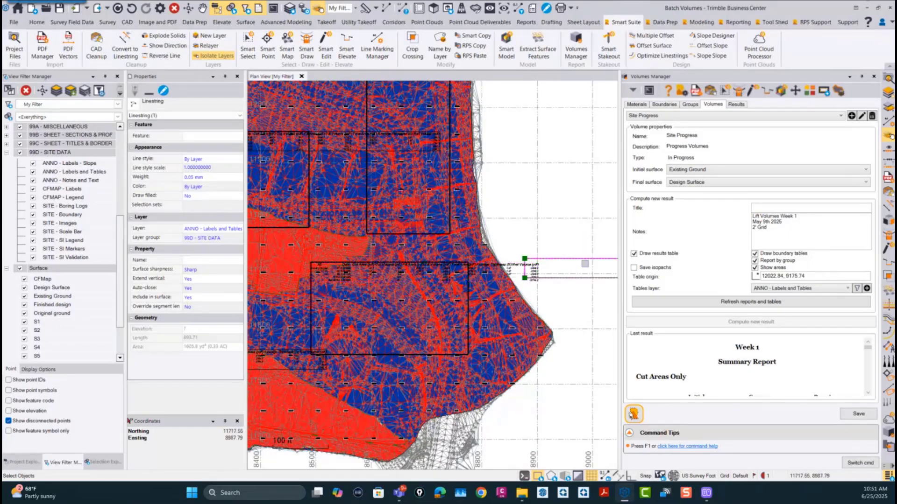
Step: Try to bring the table contents into the moved frames by refreshing the Site Progress reports and tables
click(759, 302)
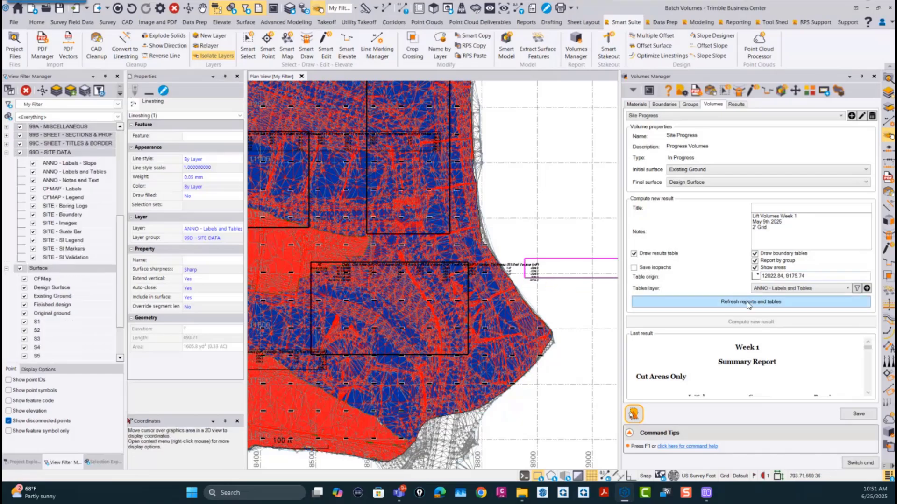
scroll(609, 308, up, 3)
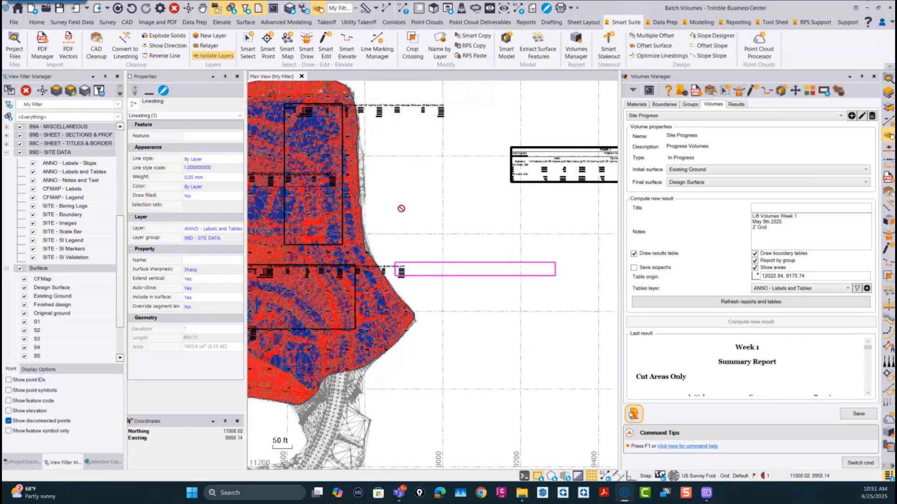
scroll(385, 200, down, 1)
middle_drag(424, 216, 493, 248)
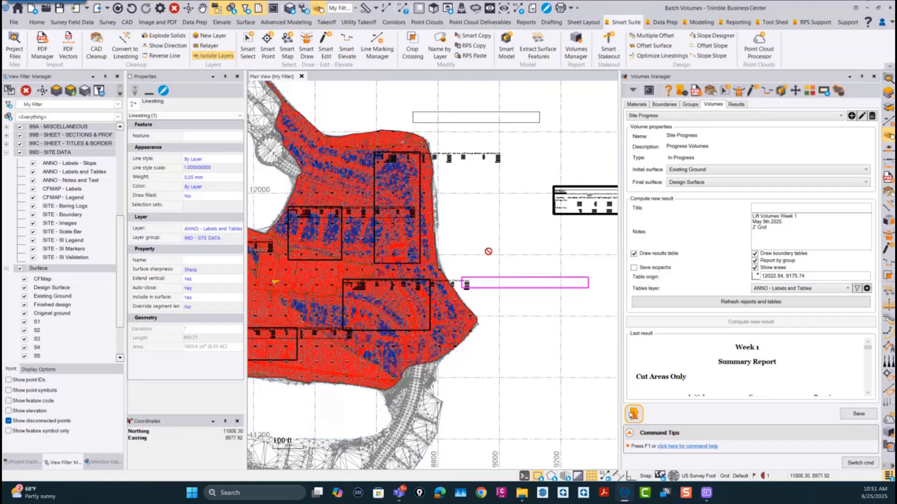
click(745, 303)
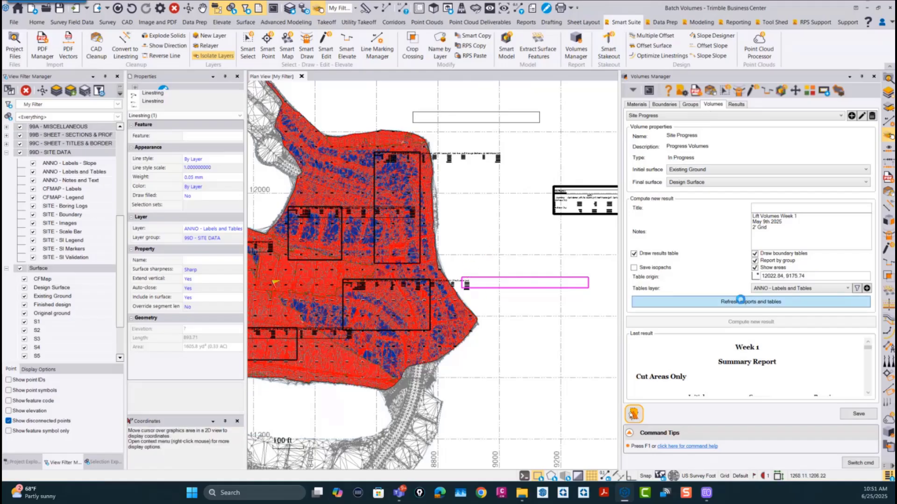
click(735, 105)
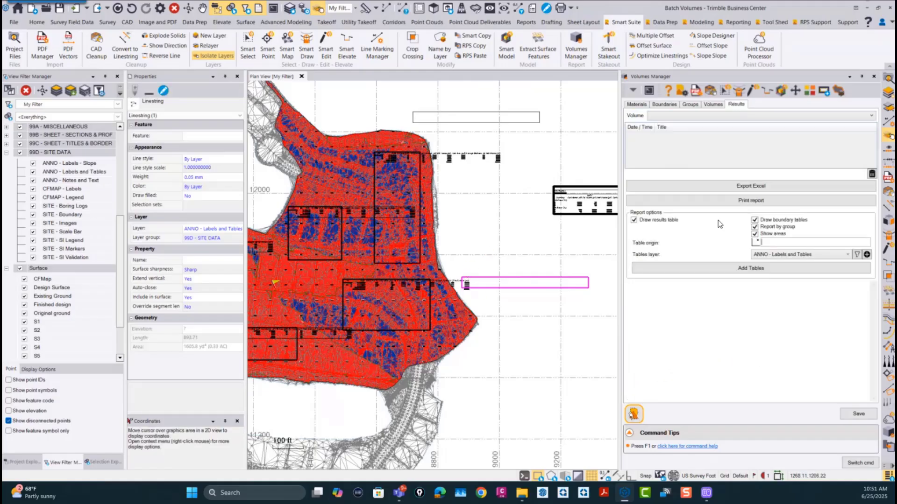
click(710, 105)
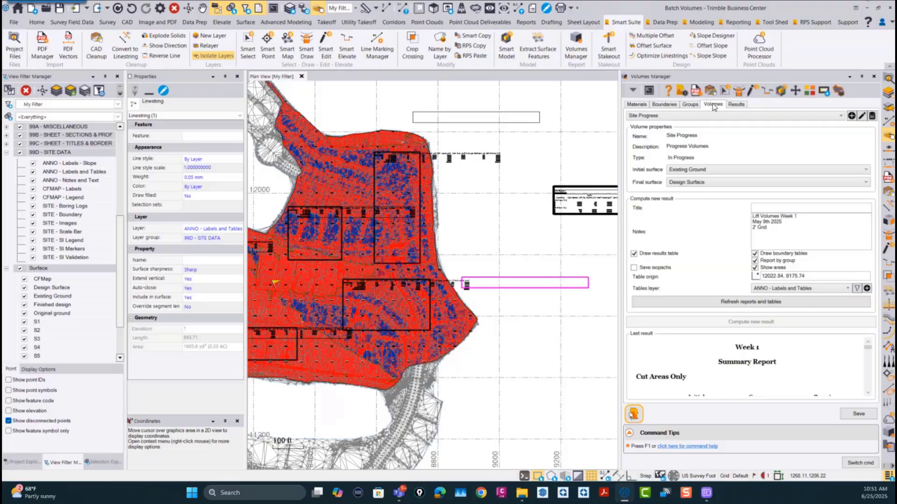
click(721, 303)
scroll(488, 309, down, 5)
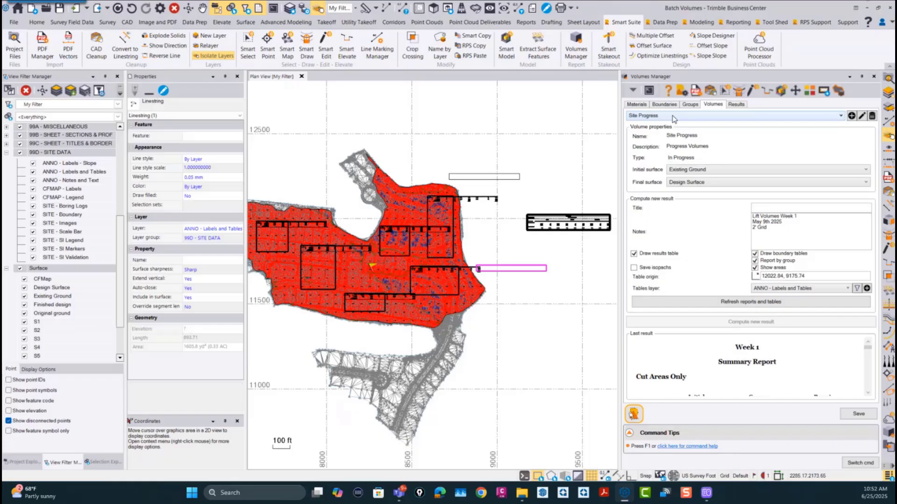
Step: Add S4, S5 and S6 to the intermediate surfaces of the Site Progress volume definition
click(862, 116)
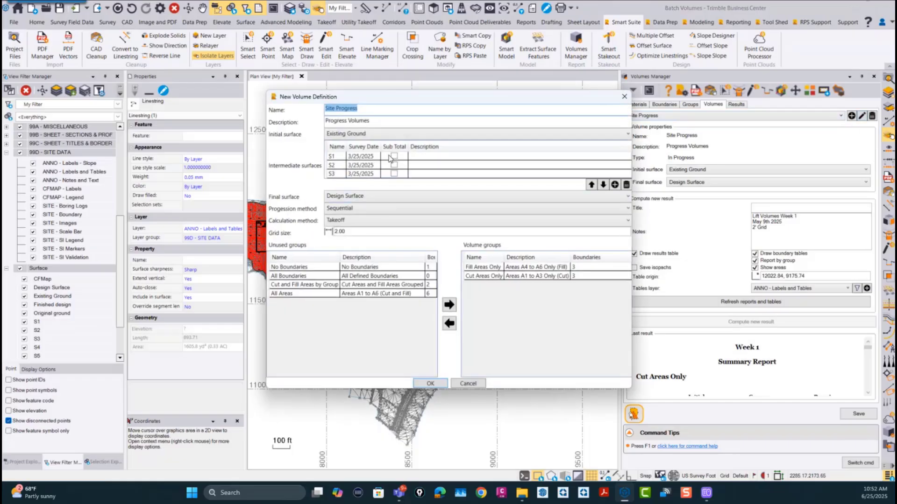
click(614, 185)
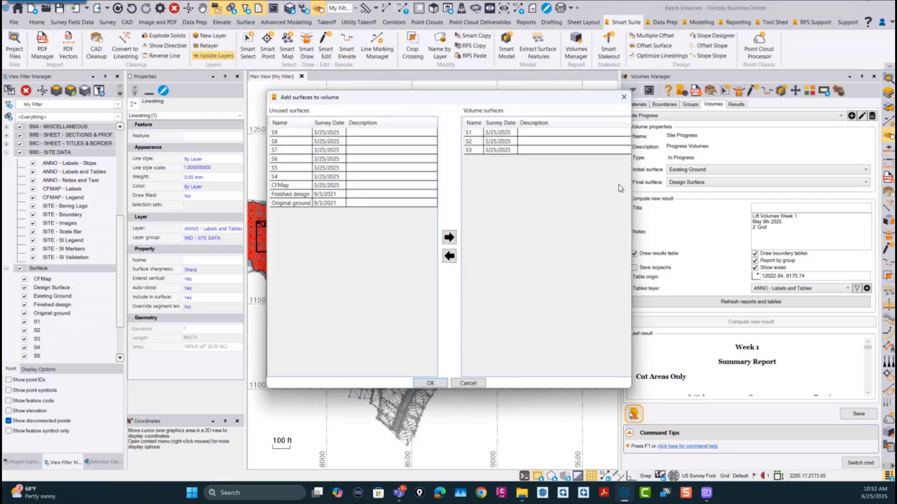
click(276, 176)
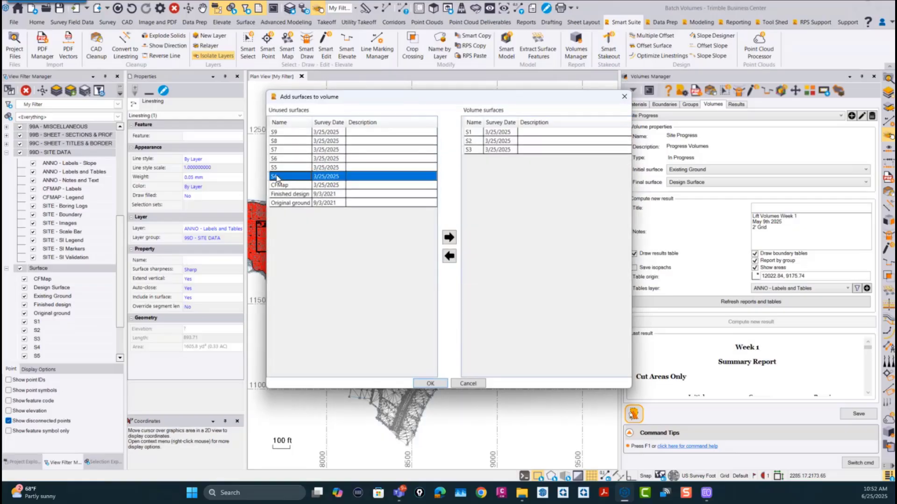
drag(281, 174, 278, 159)
click(449, 239)
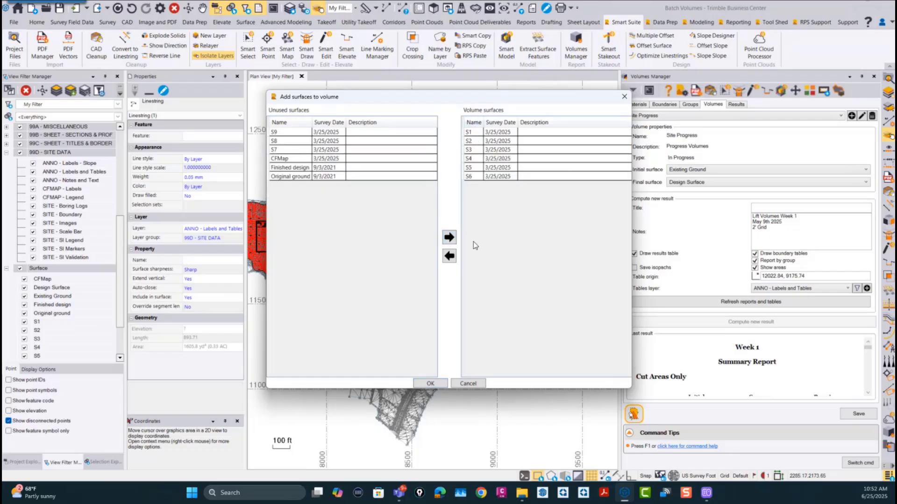
click(437, 384)
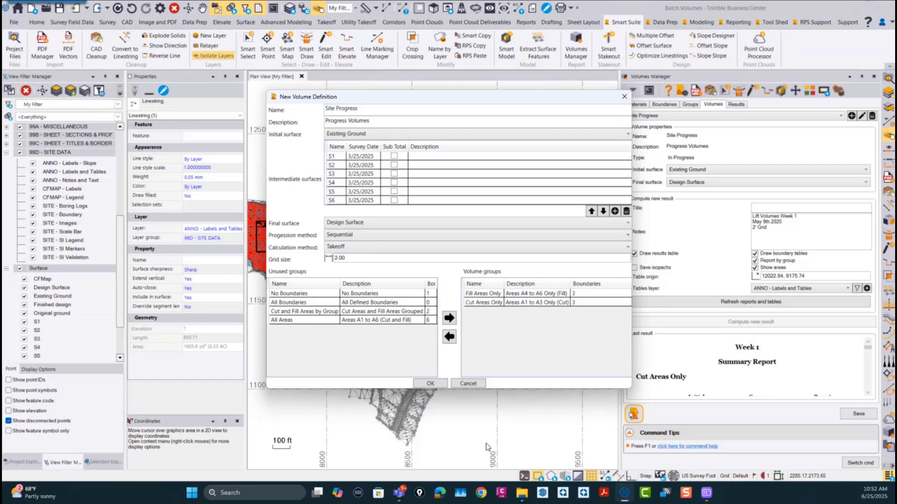
click(430, 384)
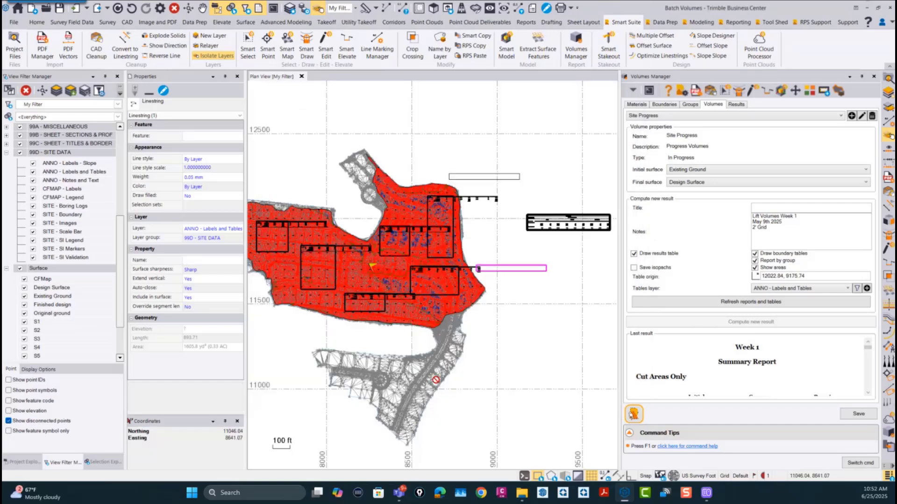
Step: Compute a new result titled Week 2, with the notes changed to Lift Volumes Week 2 and May 16th 2025
click(764, 207)
text(Week 2)
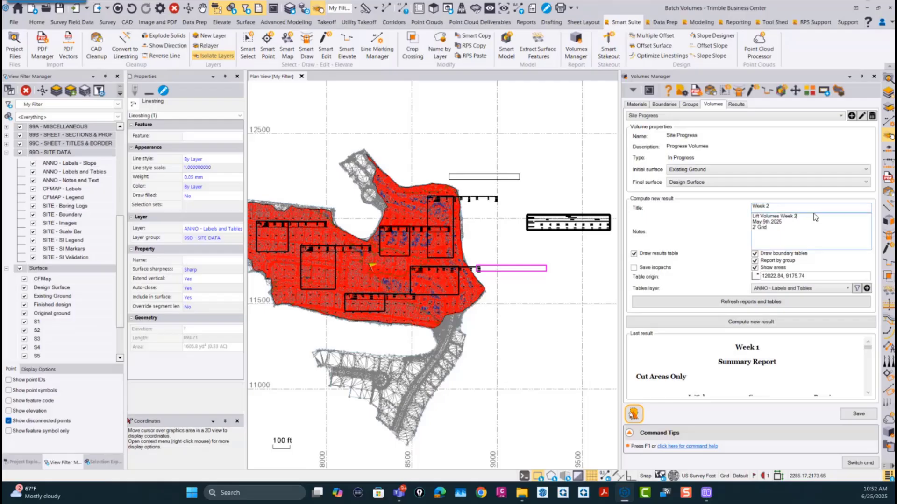
click(764, 222)
text(16)
click(741, 325)
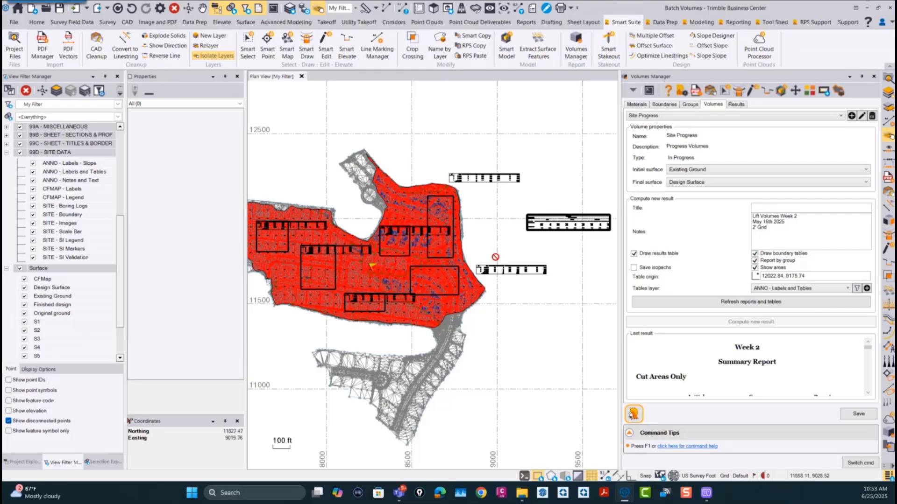
Step: Examine the relocated boundary A5 table in the plan view, reading its rows for surfaces S1 to S6
scroll(480, 270, up, 2)
scroll(481, 269, up, 2)
scroll(484, 273, down, 2)
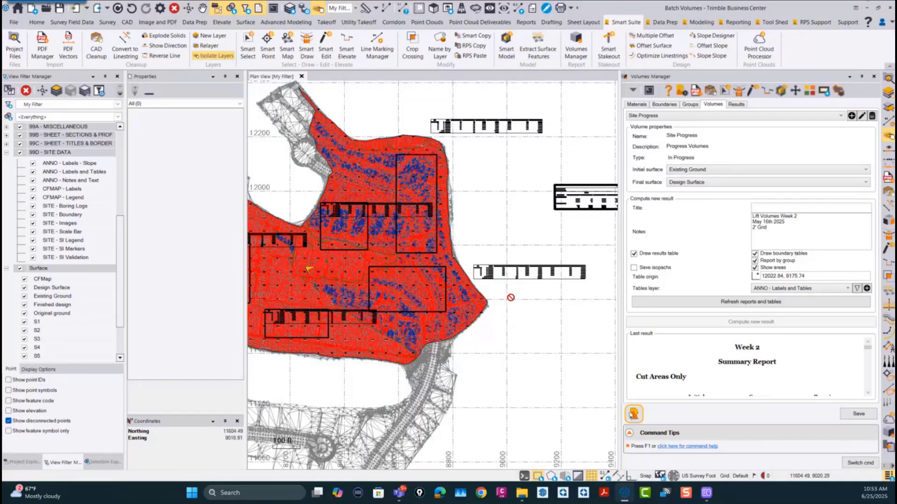
scroll(491, 273, up, 3)
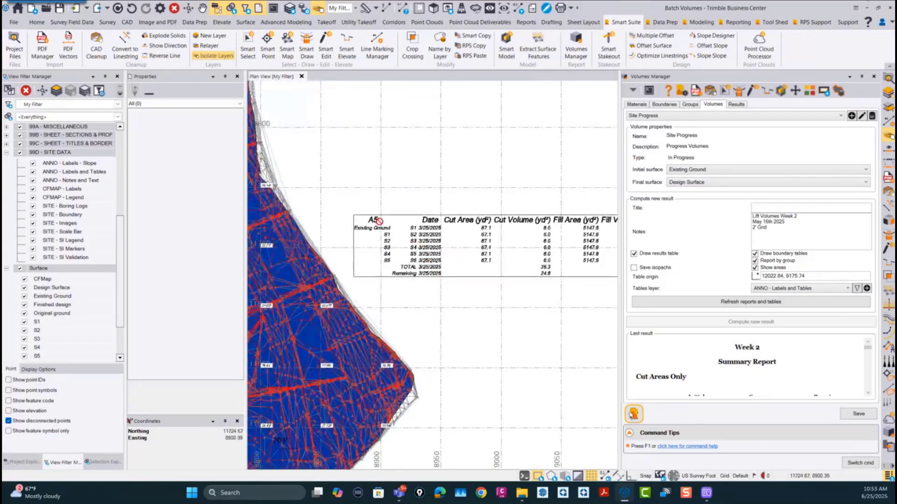
scroll(448, 260, down, 2)
scroll(451, 259, down, 1)
middle_drag(450, 259, 372, 250)
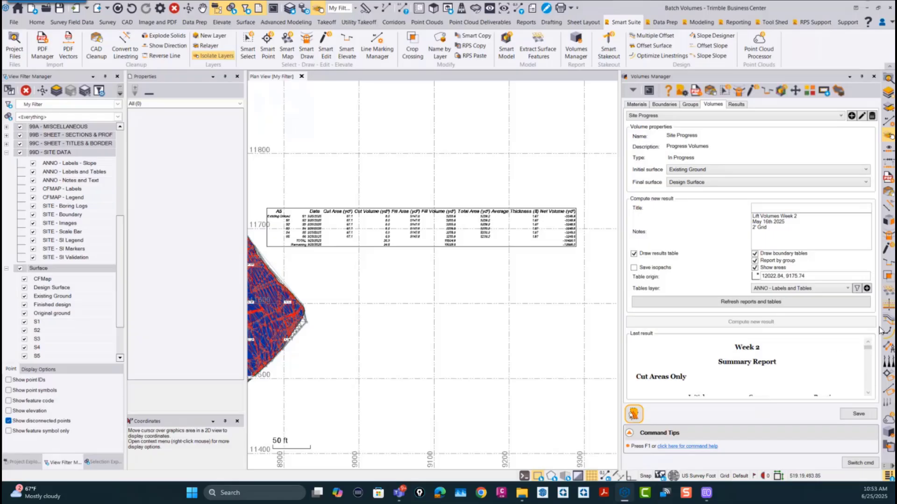
Step: Widen the Volumes Manager and review the Week 2 report's initial, current and remaining volumes and its boundary tables
scroll(789, 365, down, 4)
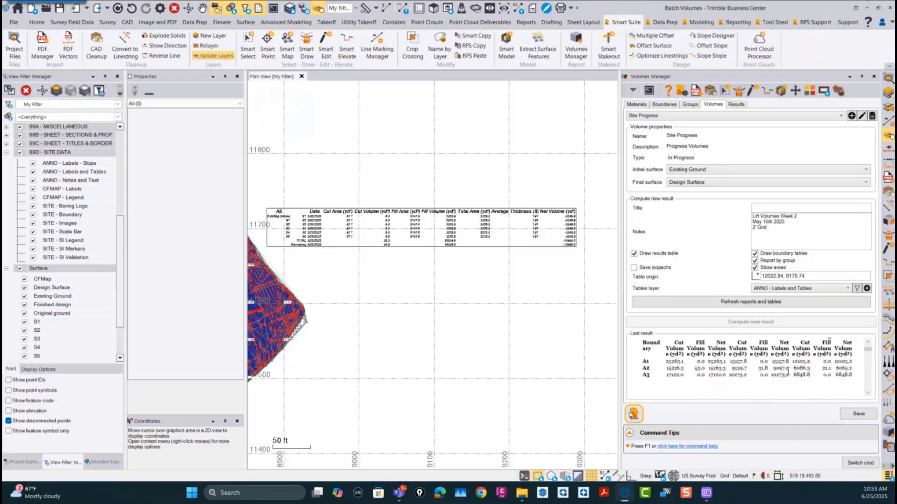
drag(621, 246, 546, 266)
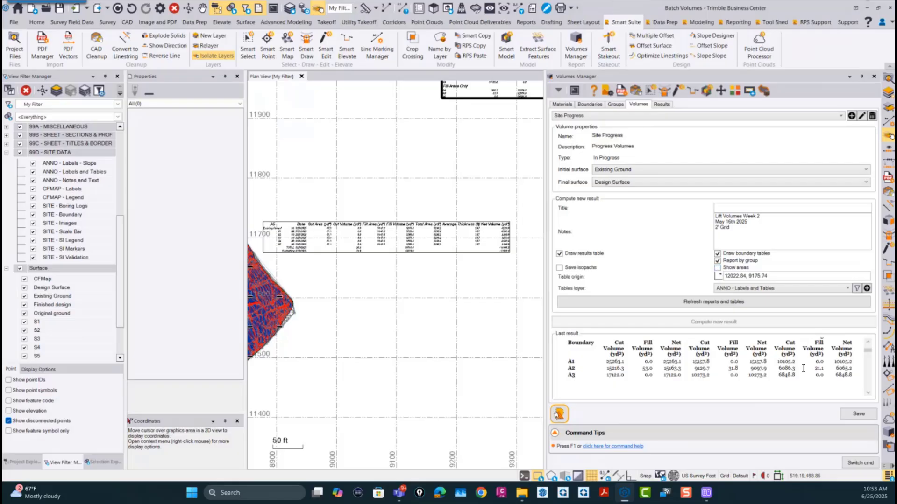
scroll(803, 369, down, 5)
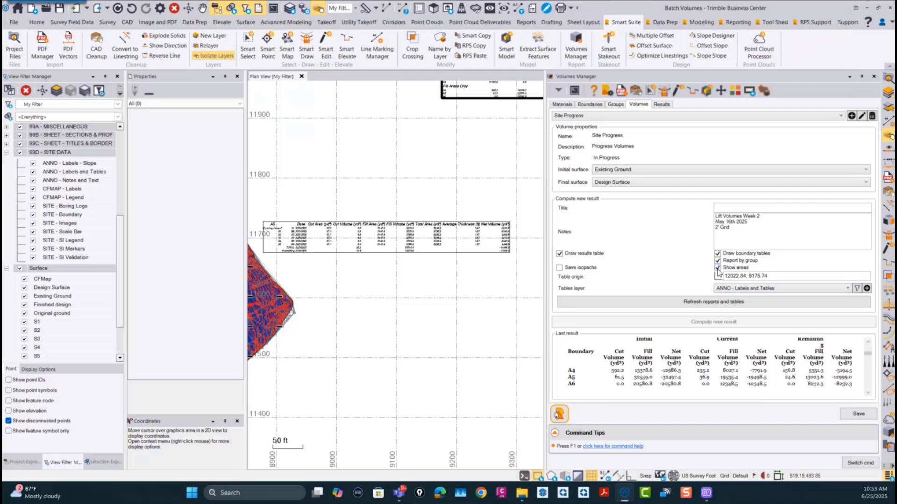
scroll(725, 383, down, 1)
scroll(767, 367, up, 1)
scroll(737, 352, down, 6)
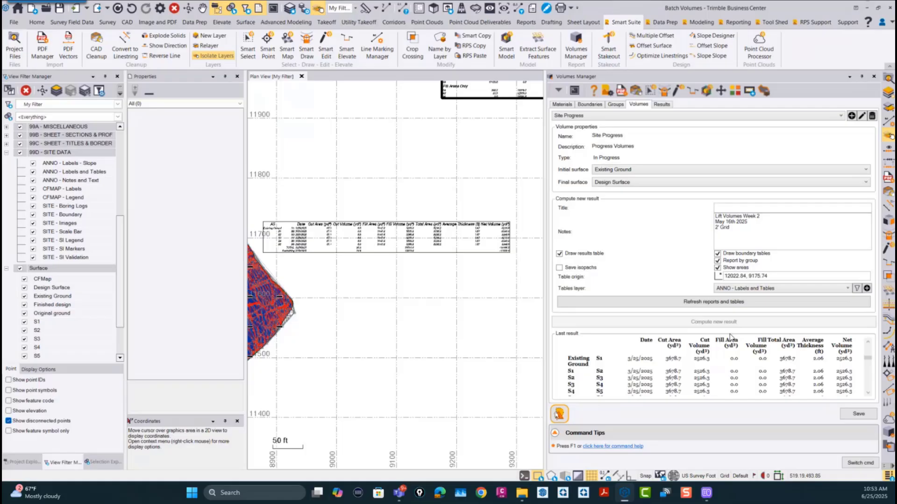
Step: Turn off the areas in the Week 2 report and review the simplified tables for boundaries A2 and A3
click(718, 268)
scroll(763, 373, down, 6)
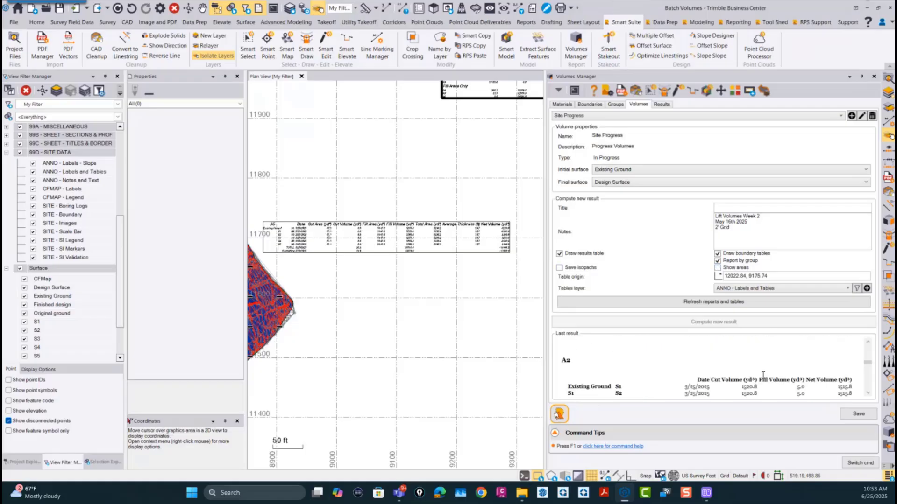
scroll(762, 377, down, 4)
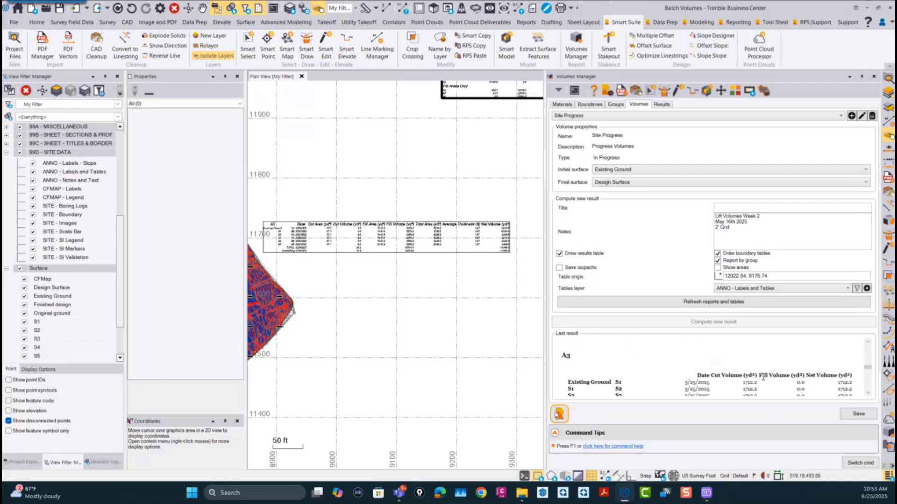
scroll(763, 377, down, 5)
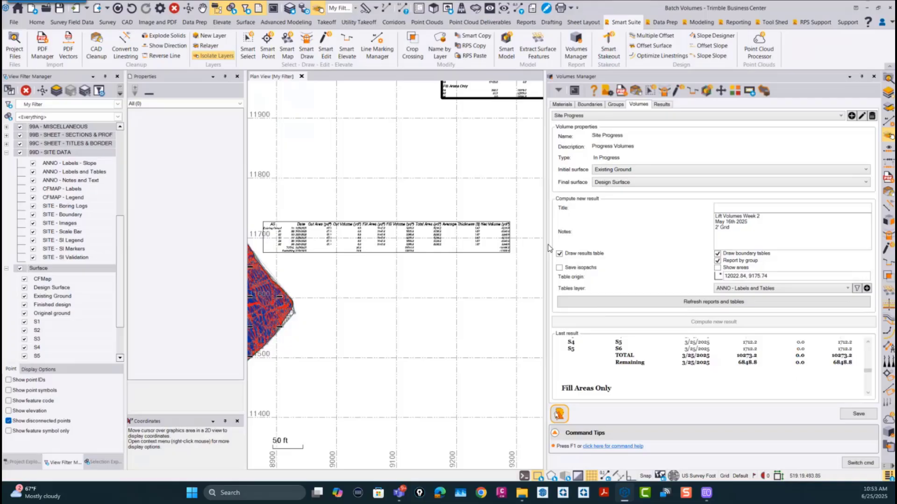
Step: Widen the Volumes Manager and review the Week 2 report around the start of the Fill Areas Only group and boundary A4
drag(545, 248, 422, 247)
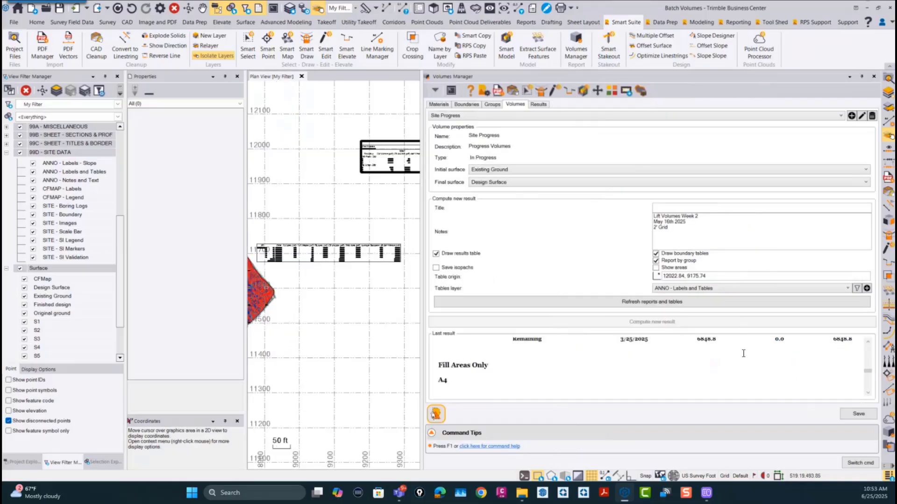
scroll(743, 354, down, 2)
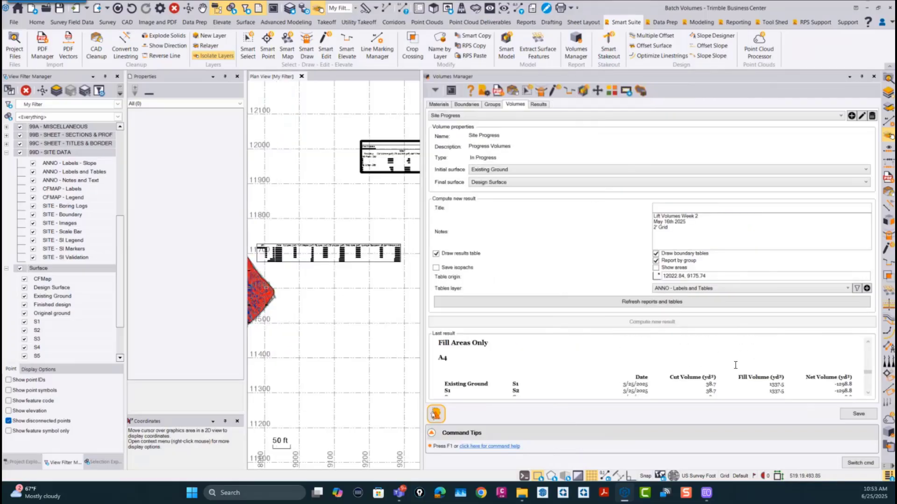
scroll(737, 374, up, 1)
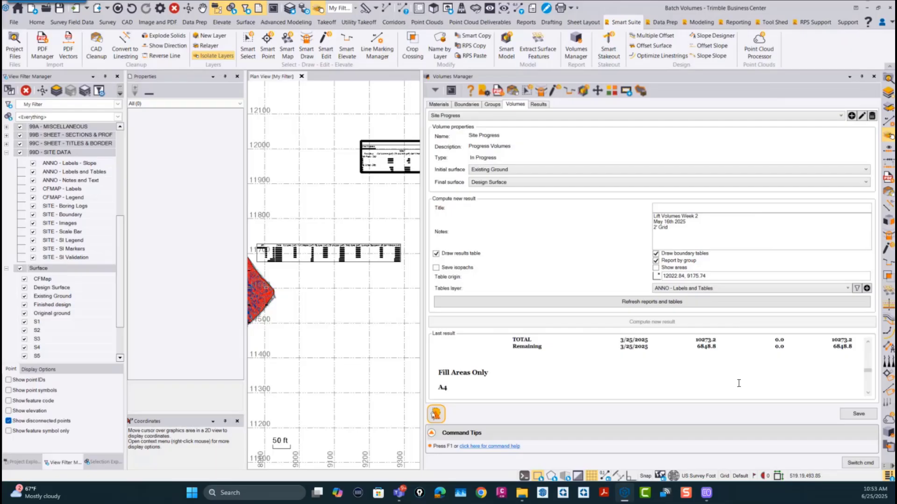
Step: Export the Week 2 result of Site Progress to an Excel workbook named Test Volumes.xlsx on the Desktop
click(539, 104)
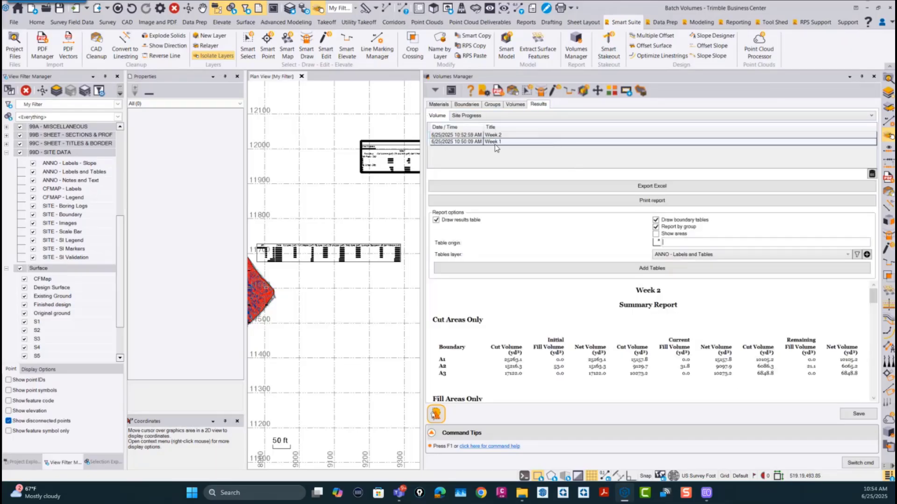
click(495, 135)
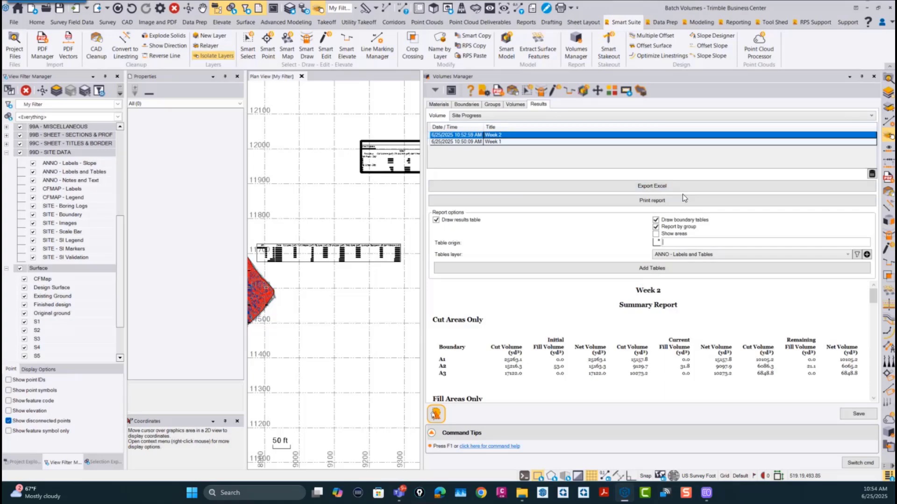
click(643, 188)
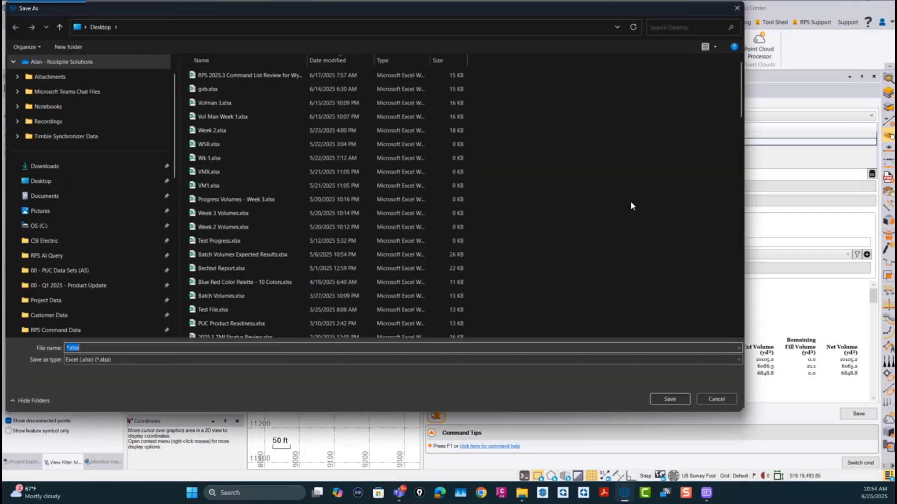
click(92, 349)
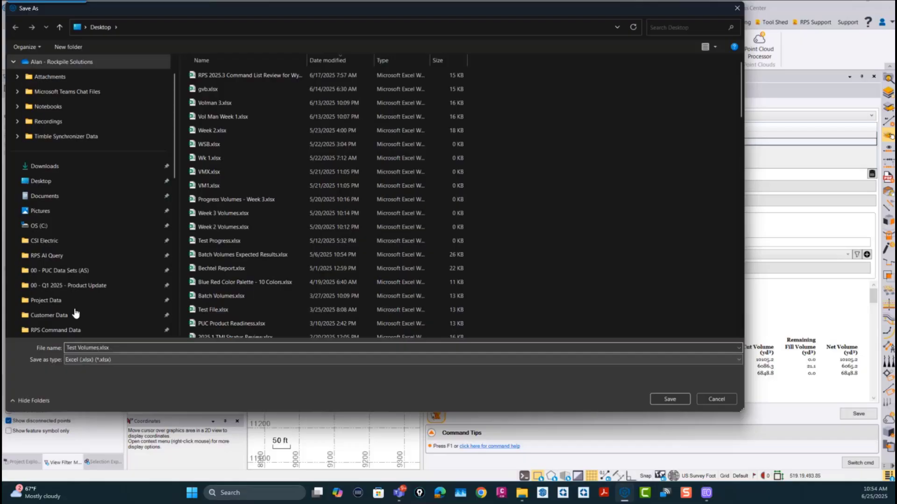
click(42, 181)
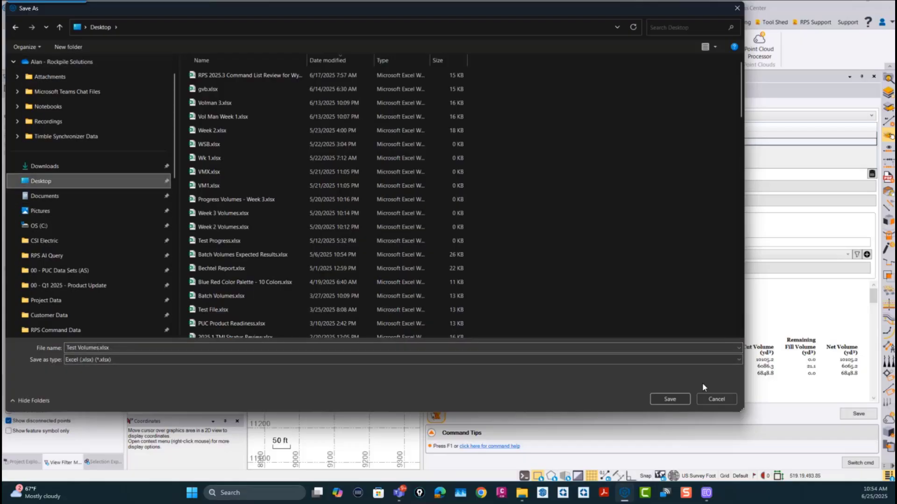
click(671, 400)
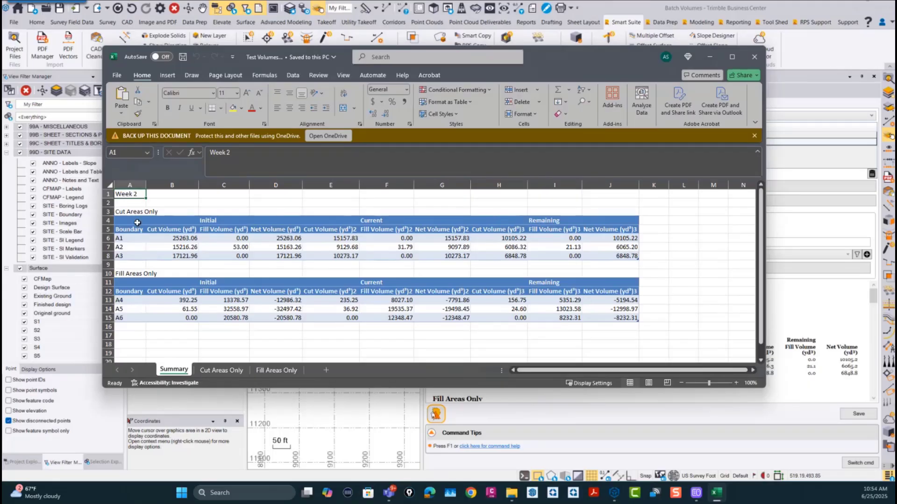
Step: Review the exported workbook's Summary, Cut Areas Only and Fill Areas Only sheets with their boundary volume tables
scroll(168, 234, down, 7)
scroll(212, 261, up, 7)
click(220, 372)
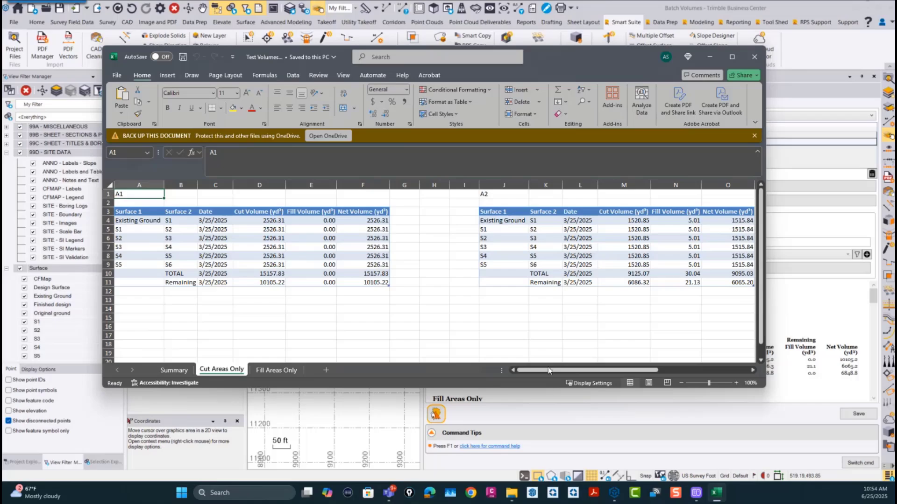
mouse_move(548, 369)
mouse_down()
mouse_move(705, 386)
mouse_move(537, 376)
mouse_up()
scroll(381, 338, down, 3)
scroll(381, 338, up, 3)
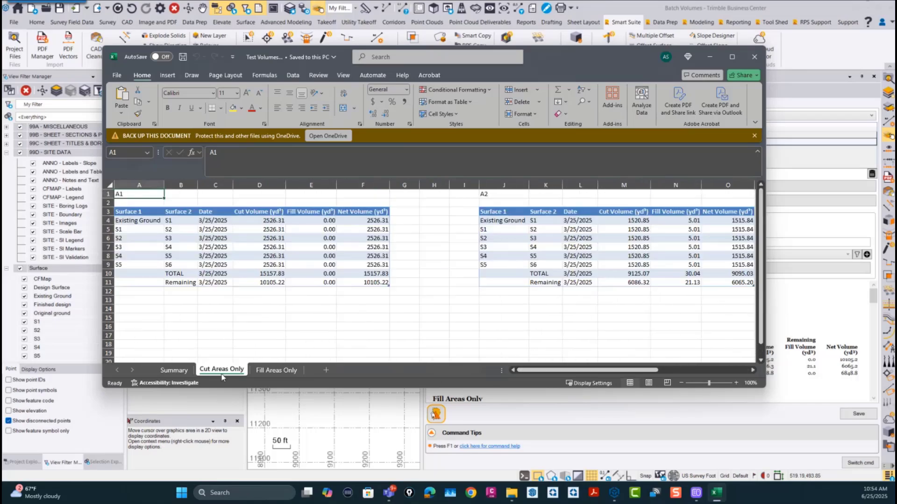
click(276, 369)
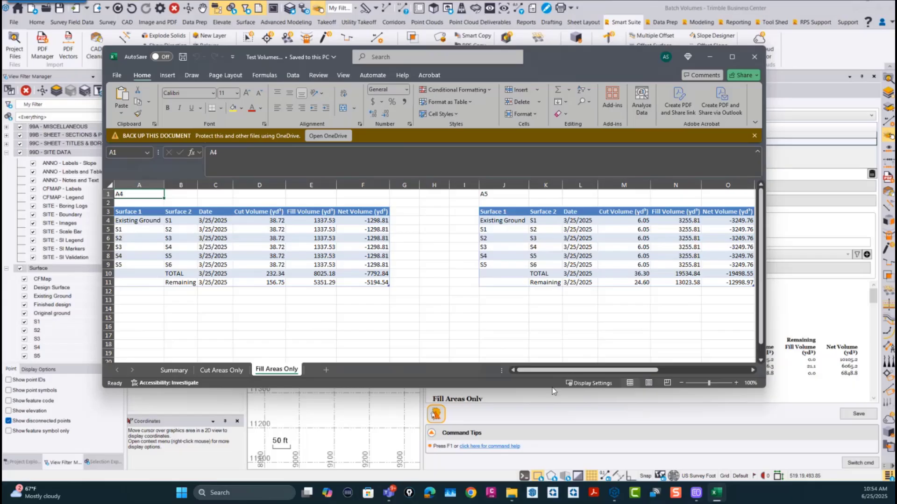
mouse_move(528, 369)
mouse_down()
mouse_move(549, 368)
mouse_move(527, 367)
mouse_up()
Step: Inspect the custom margin and header/footer options for printing the Fill Areas Only sheet, cancel them and close the workbook
click(117, 76)
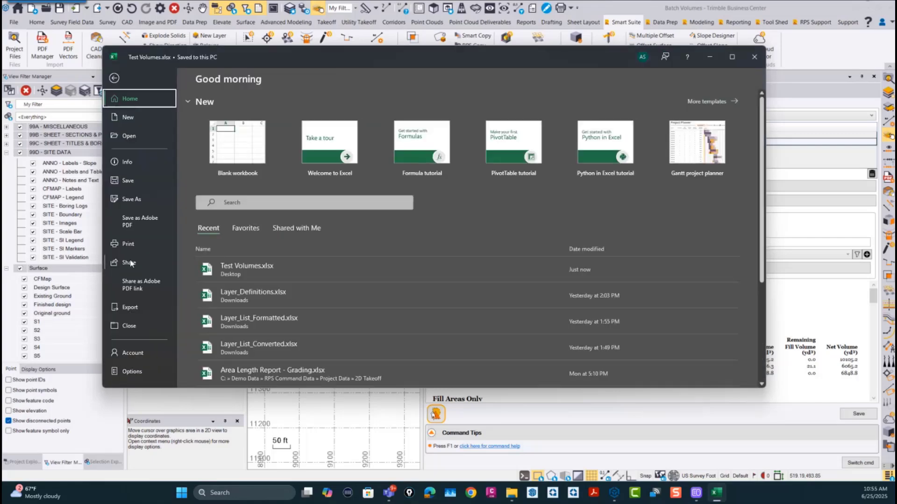
click(127, 244)
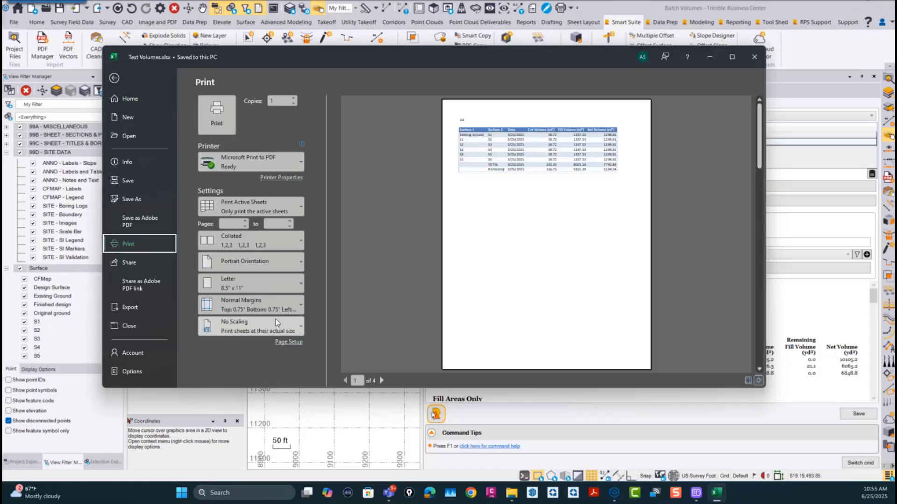
click(259, 306)
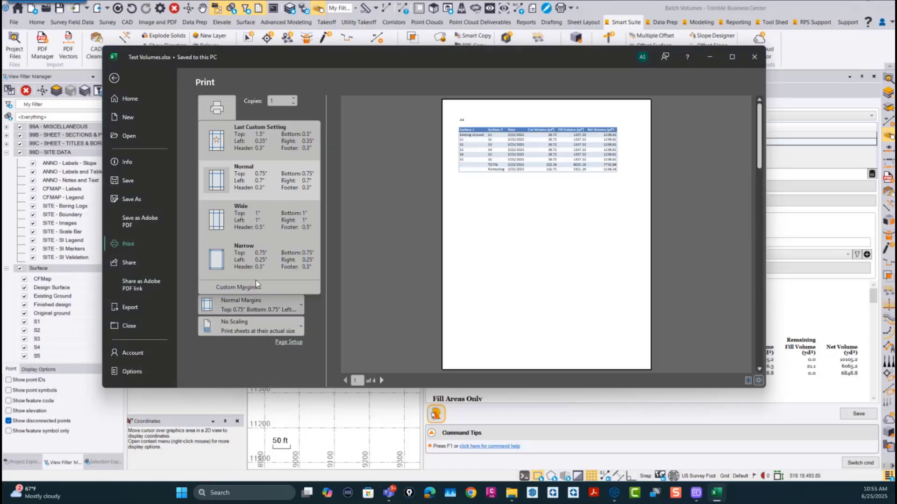
click(246, 288)
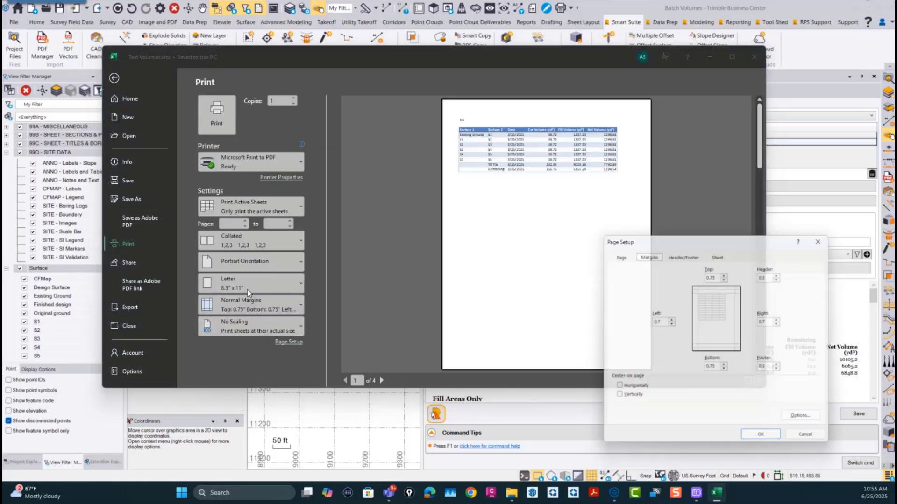
click(683, 252)
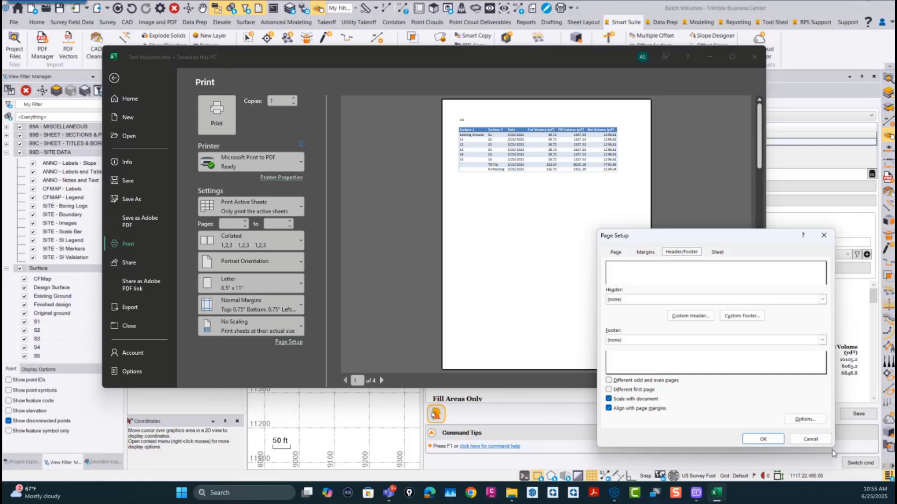
click(813, 441)
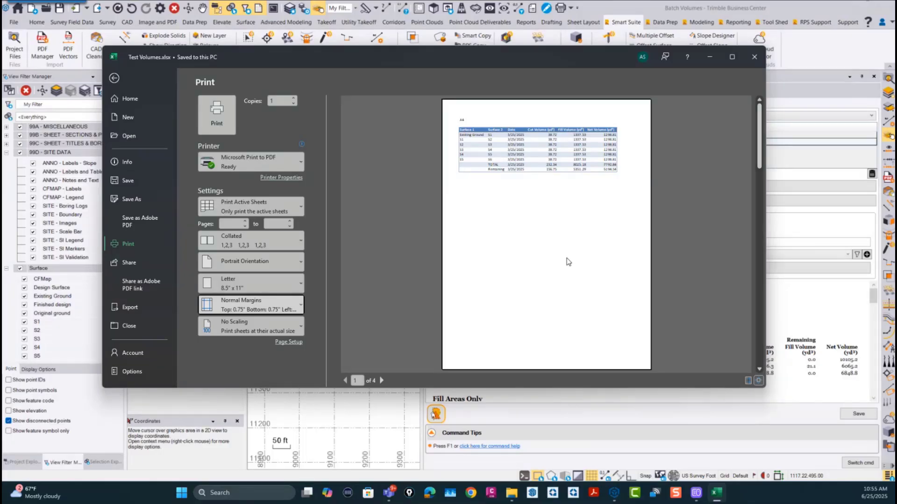
click(755, 57)
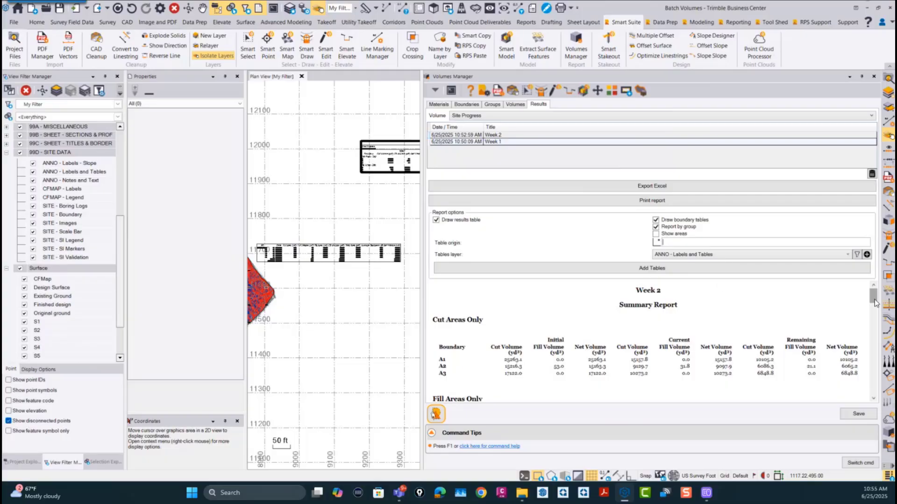
Step: Edit the Site Progress volume definition to add S7, S8 and S9 as intermediate surfaces
drag(873, 297, 840, 241)
click(514, 104)
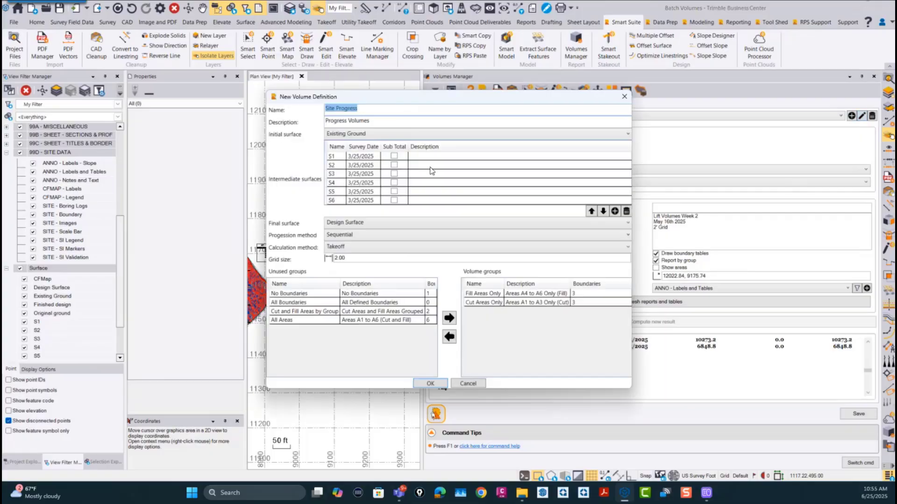
click(614, 211)
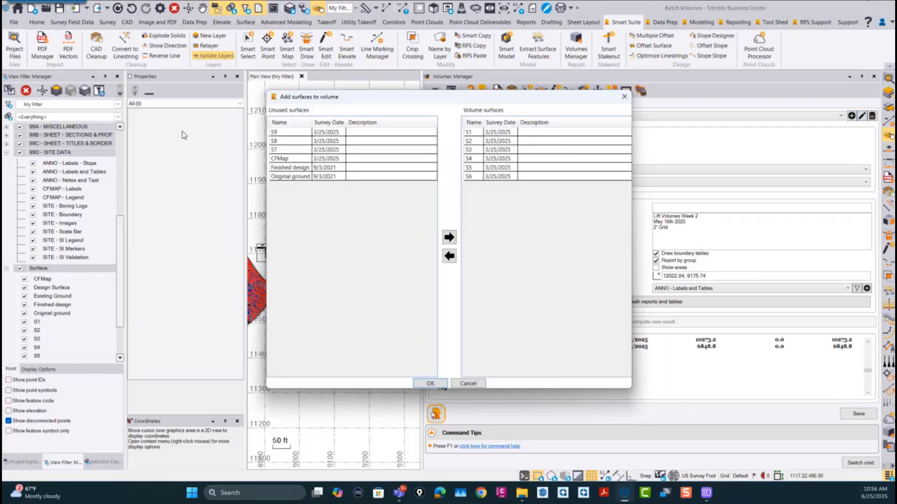
click(279, 148)
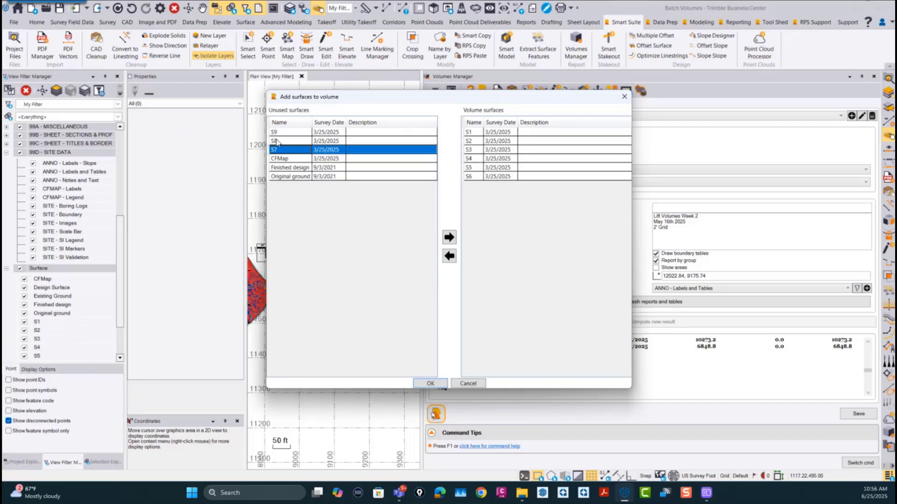
shift+click(277, 132)
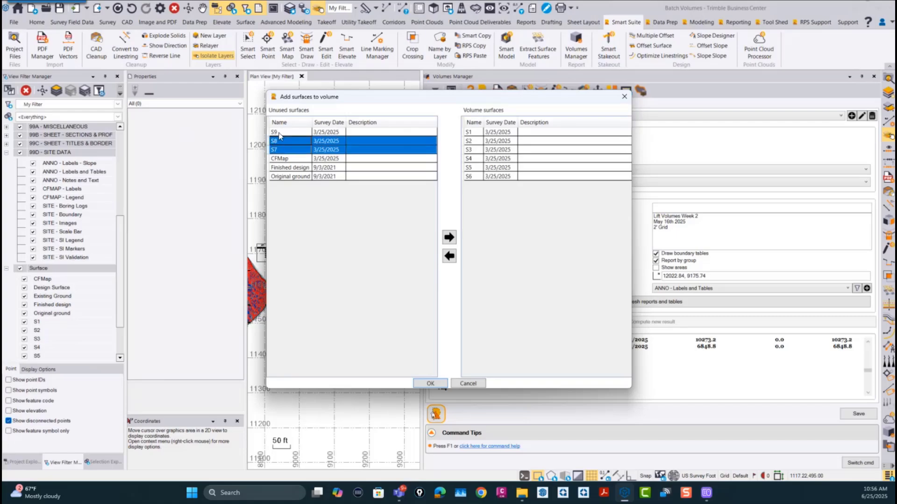
click(449, 238)
click(431, 383)
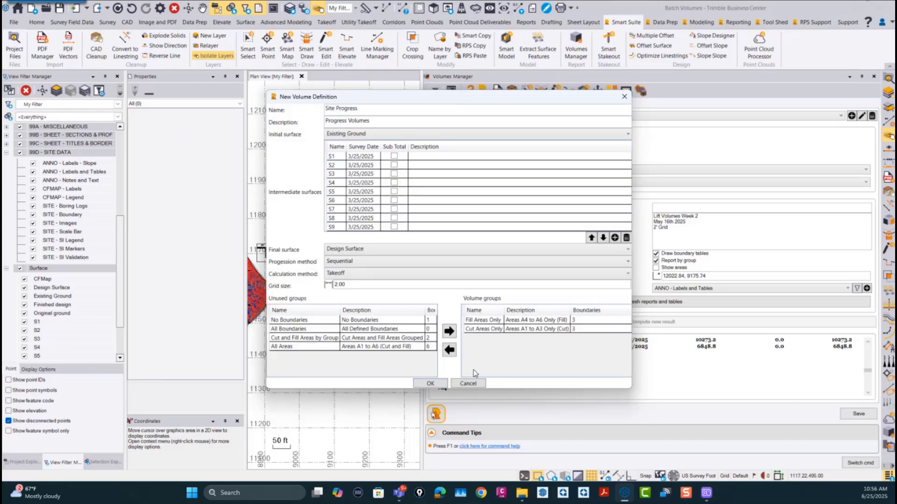
click(430, 383)
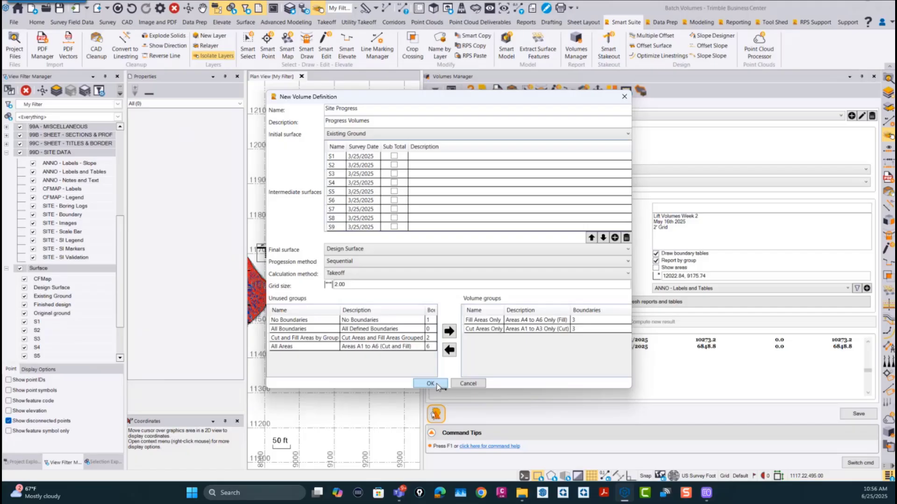
Step: Change the result notes to Lift Volumes Week 3 and May 23rd 2025
click(695, 217)
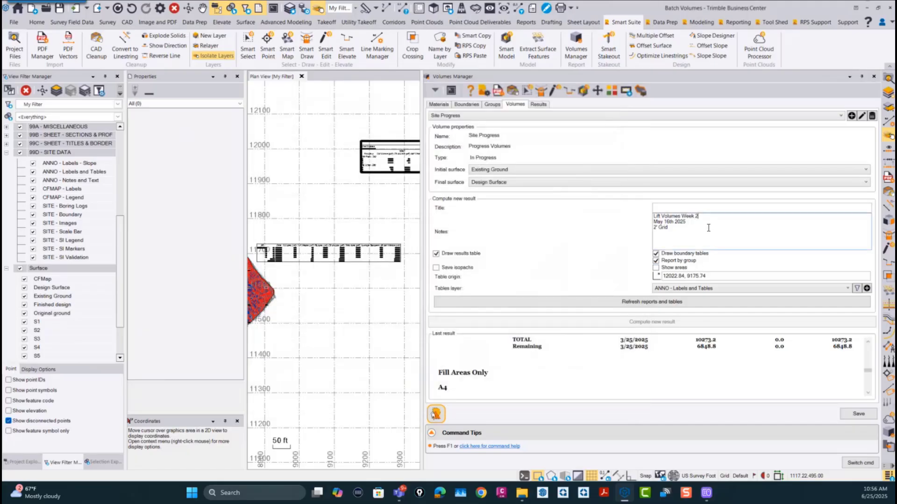
text(3)
key(BackSpace)
key(BackSpace)
text(23)
key(BackSpace)
key(BackSpace)
text(rd)
Step: Title the new result Week 3 and compute it
click(674, 227)
text(Week 3)
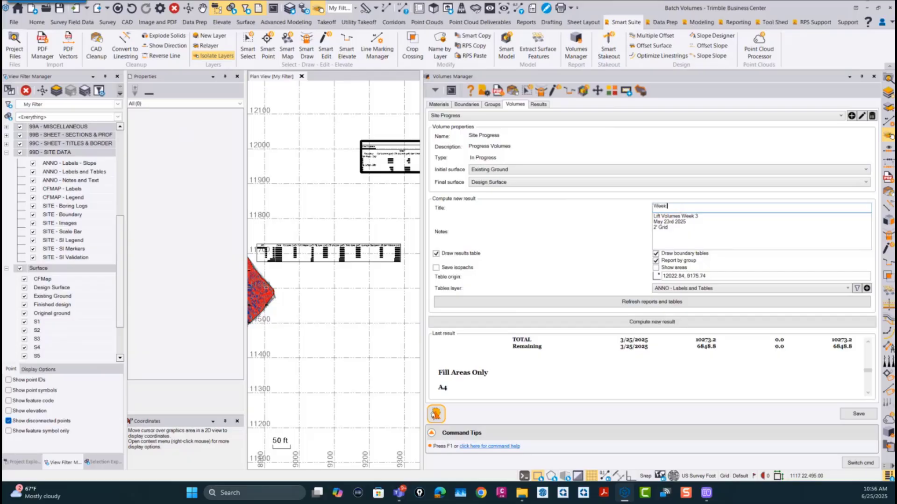
click(668, 323)
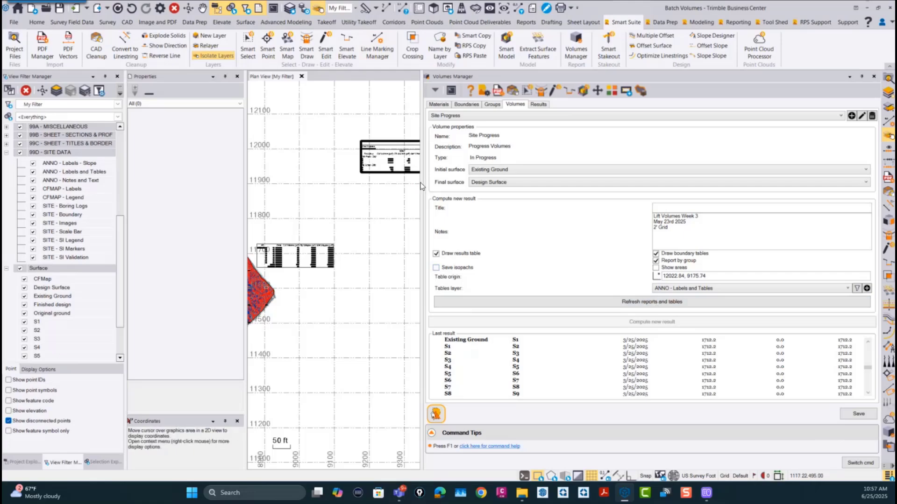
Step: Narrow the Volumes Manager to give the plan view and its volume tables more room
drag(422, 181, 422, 181)
drag(559, 201, 600, 201)
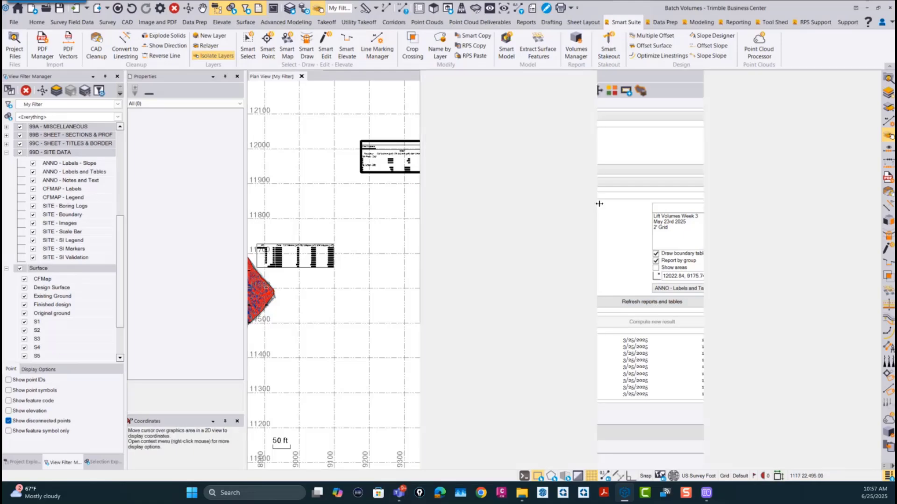
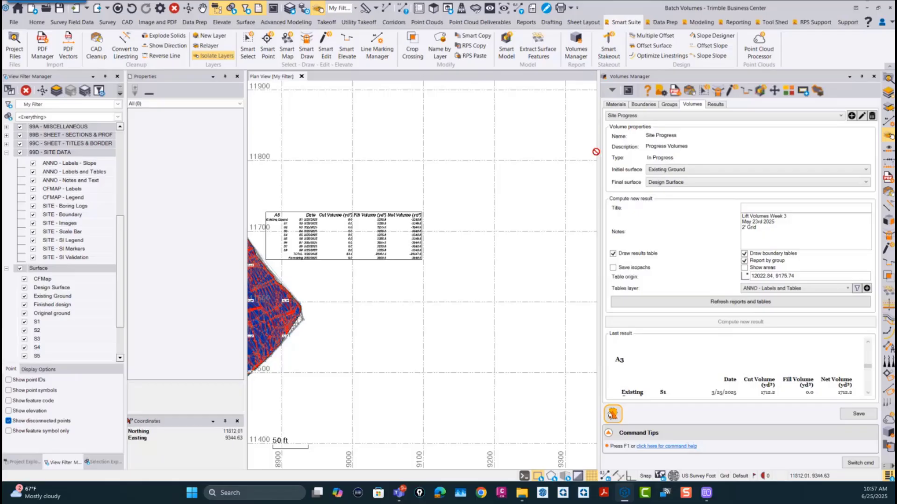
Step: Close the Volumes Manager and view the A5 and Week 3 volume tables beside the whole site in plan
drag(598, 152, 542, 166)
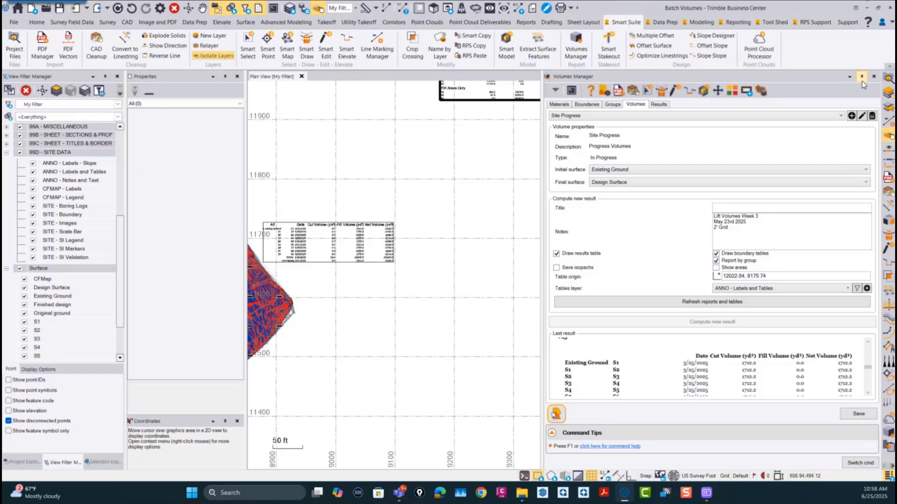
click(874, 79)
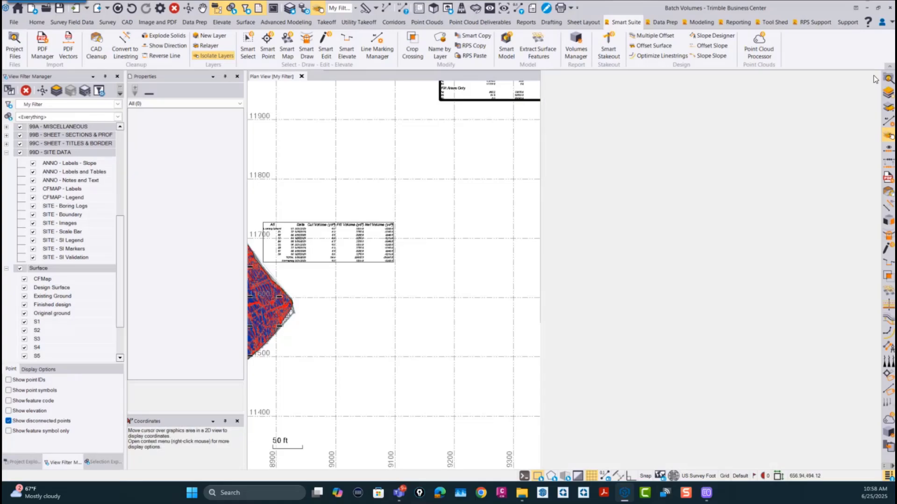
scroll(595, 316, up, 3)
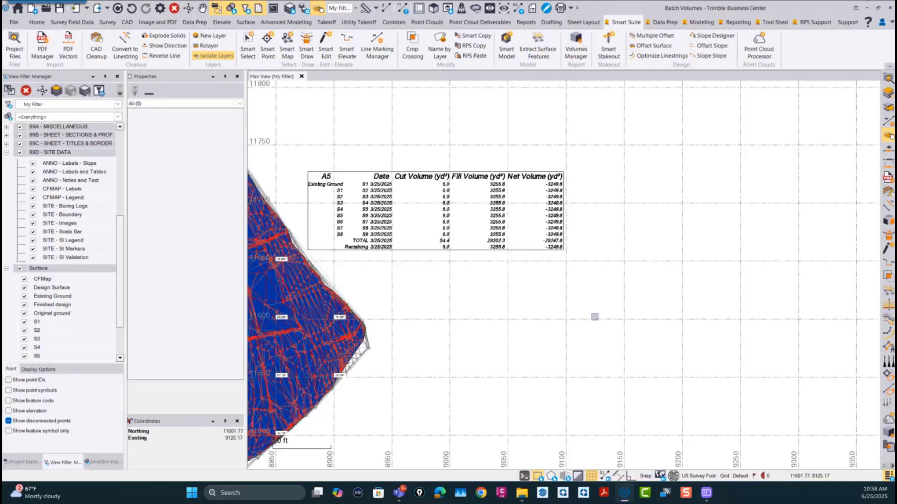
scroll(456, 322, down, 3)
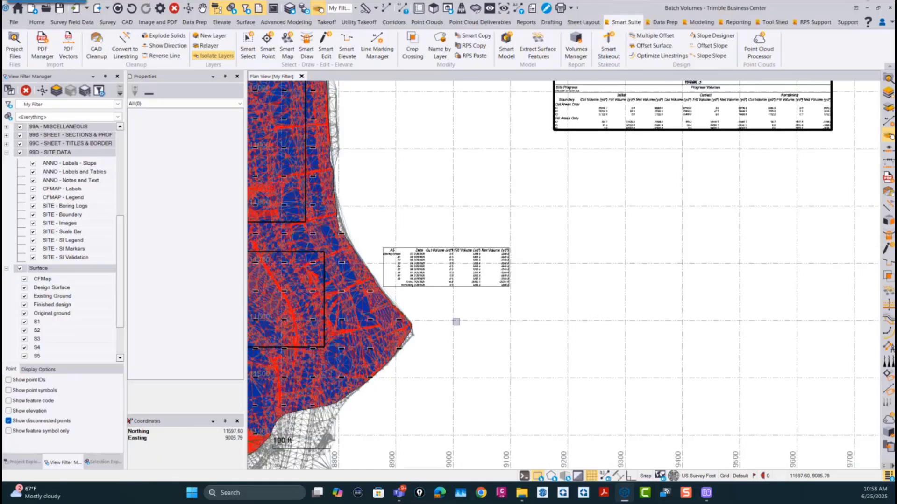
scroll(455, 321, down, 3)
middle_drag(513, 315, 642, 286)
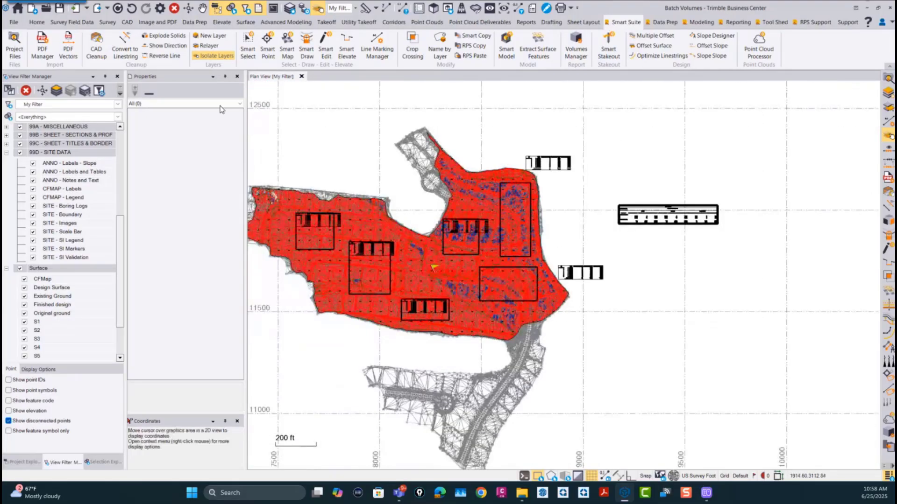
Step: Create a new project from the RPS Template v2025.2 (USFT) template
click(16, 24)
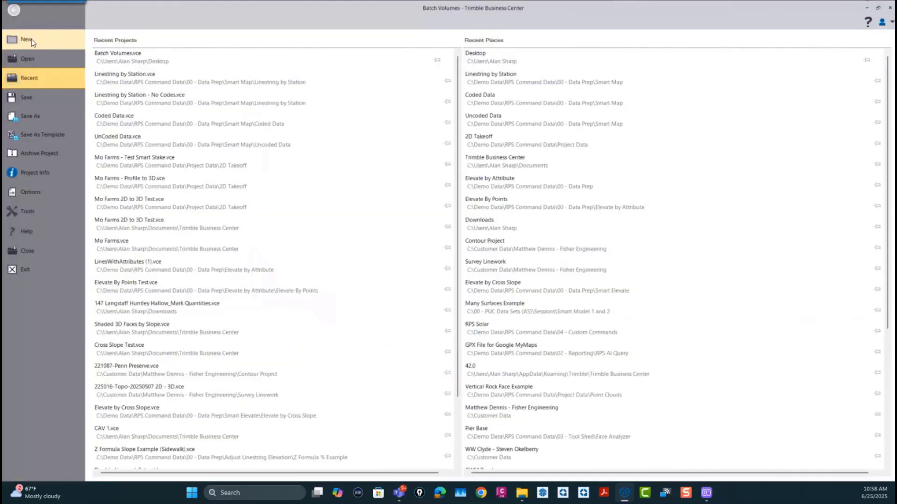
click(42, 42)
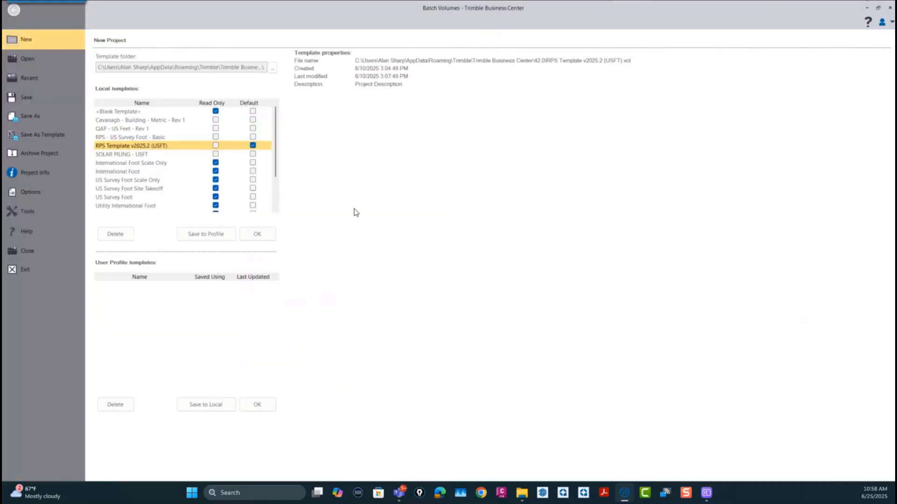
click(266, 234)
click(488, 257)
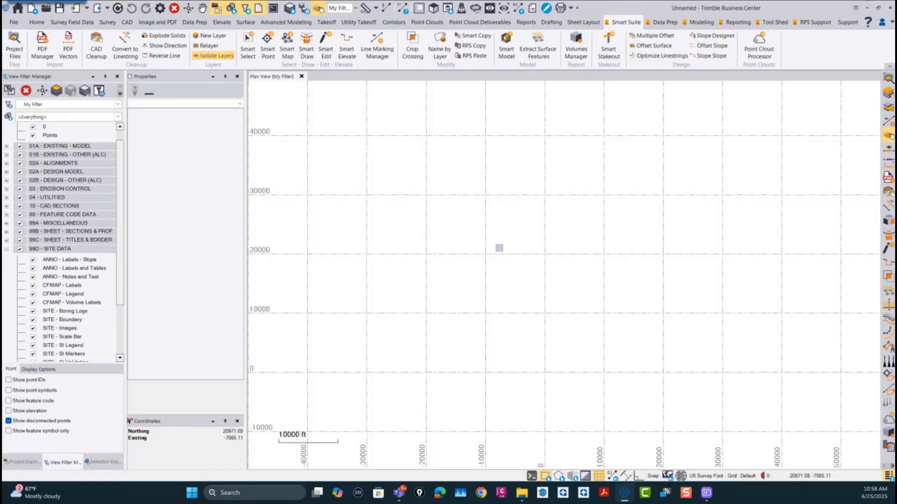
Step: Import Design Surface.ttm and Existing Ground.ttm from the Two Surfaces - TINs folder into the new project
click(523, 496)
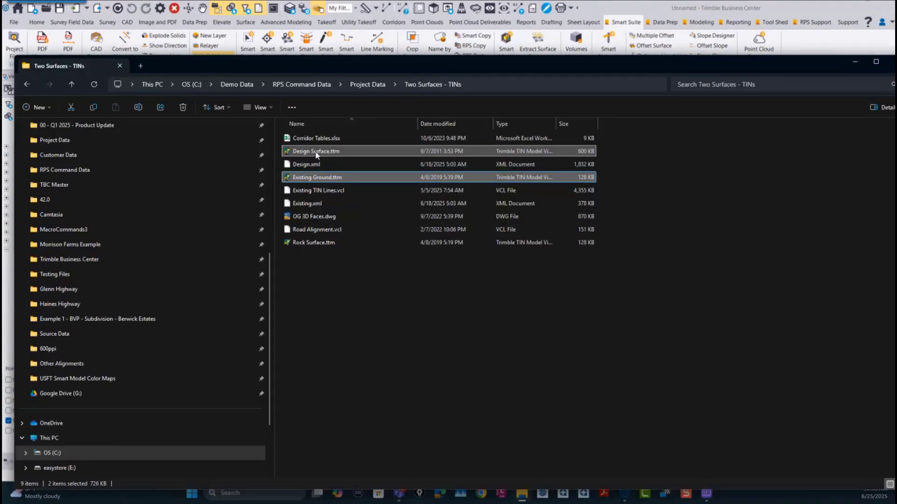
drag(613, 57, 602, 192)
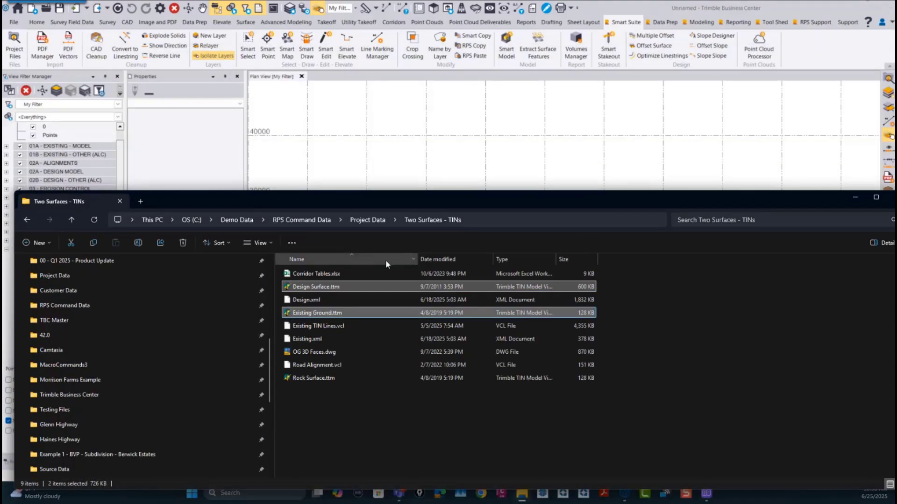
drag(338, 287, 507, 136)
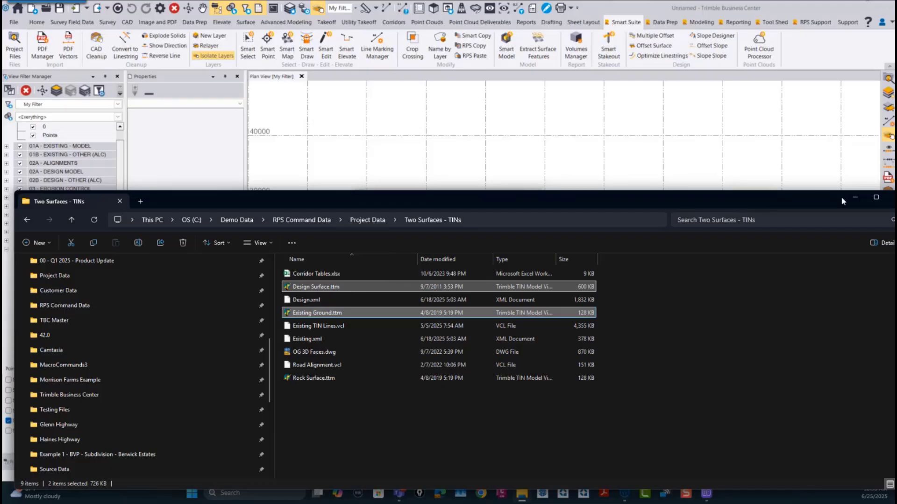
click(855, 197)
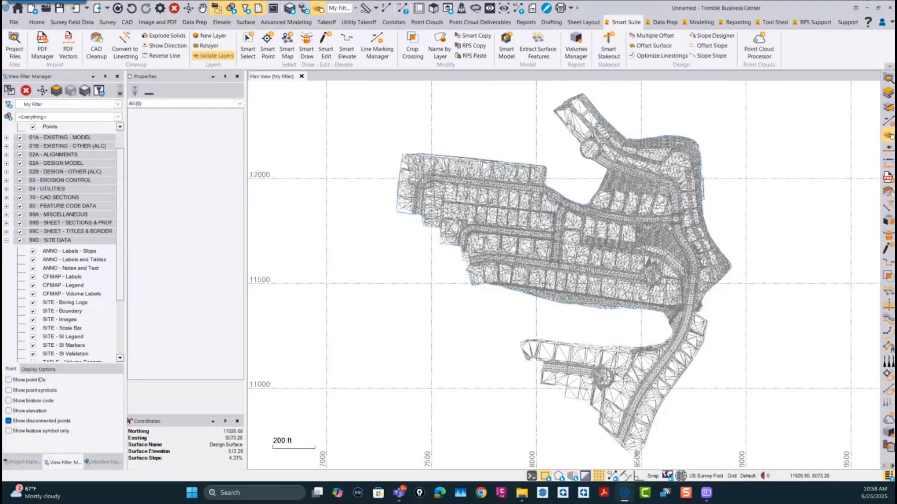
Step: Start Grid Volume by Boundaries with Existing Ground as initial surface and Design Surface as final surface
scroll(551, 214, down, 2)
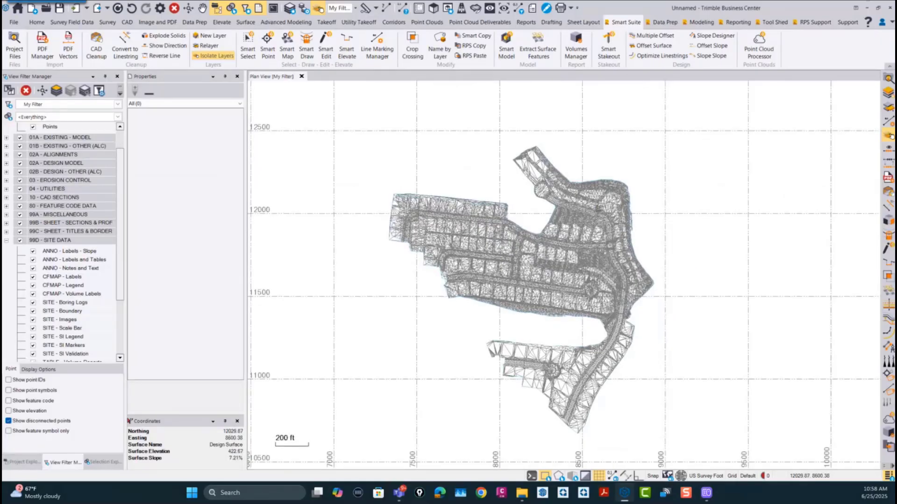
click(738, 22)
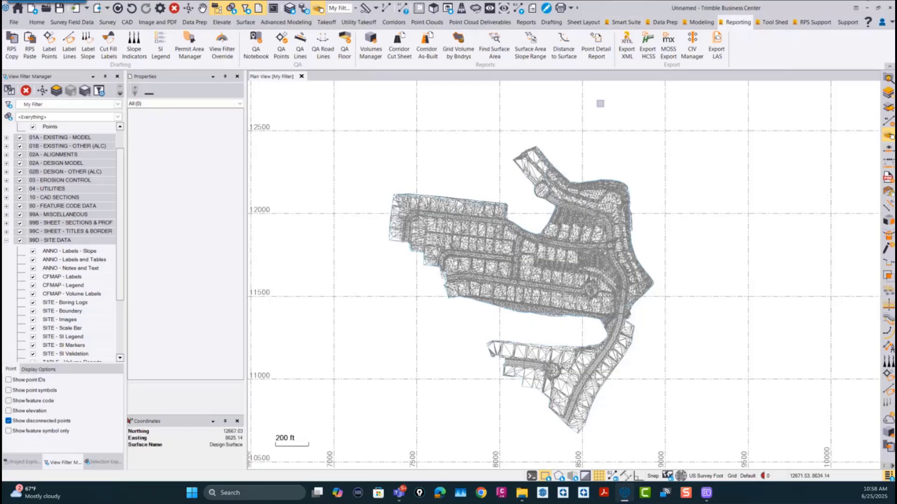
click(457, 49)
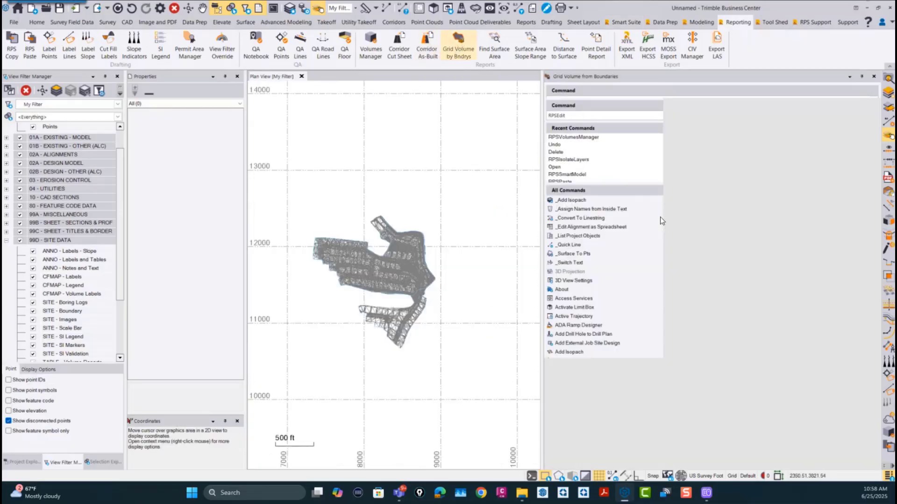
click(617, 115)
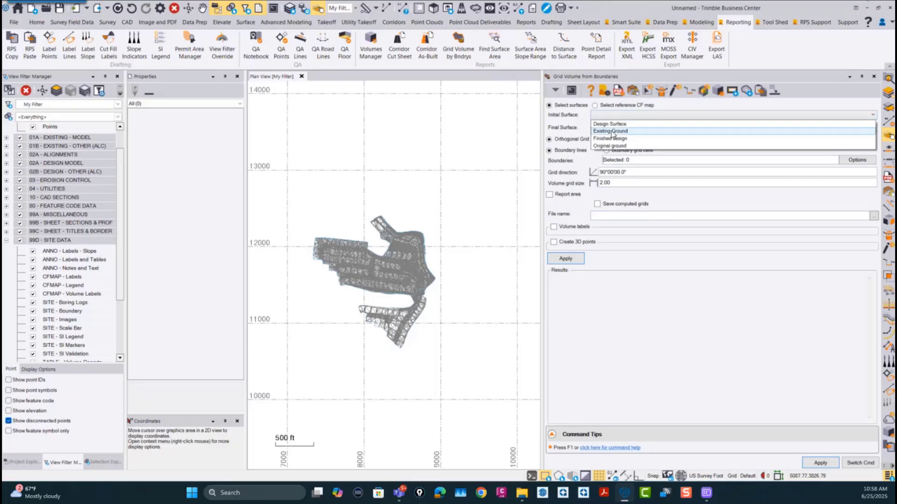
click(613, 132)
click(615, 127)
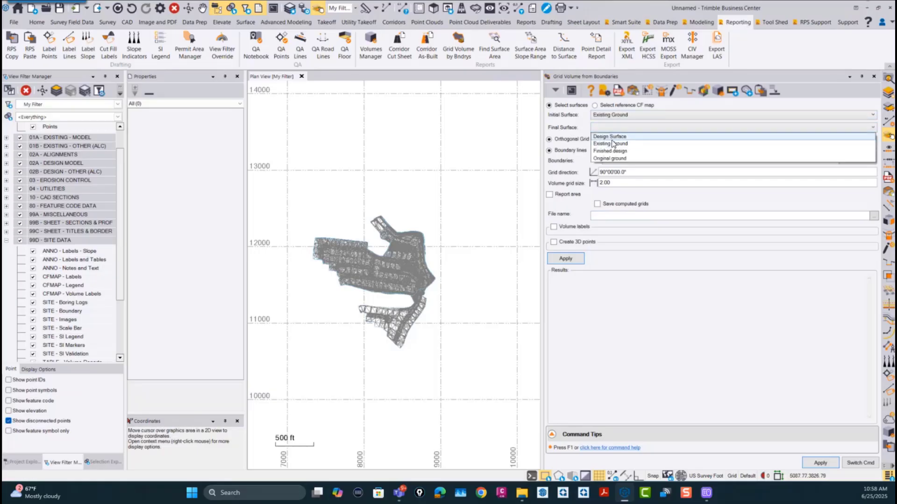
click(613, 137)
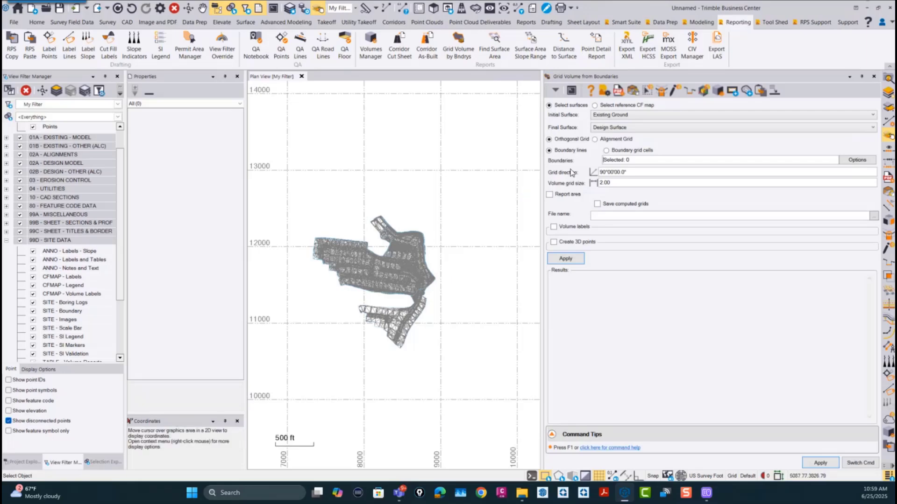
Step: Base the volumes on boundary grid cells of 100.00 and have both the grid cells and the computed grids saved
click(605, 150)
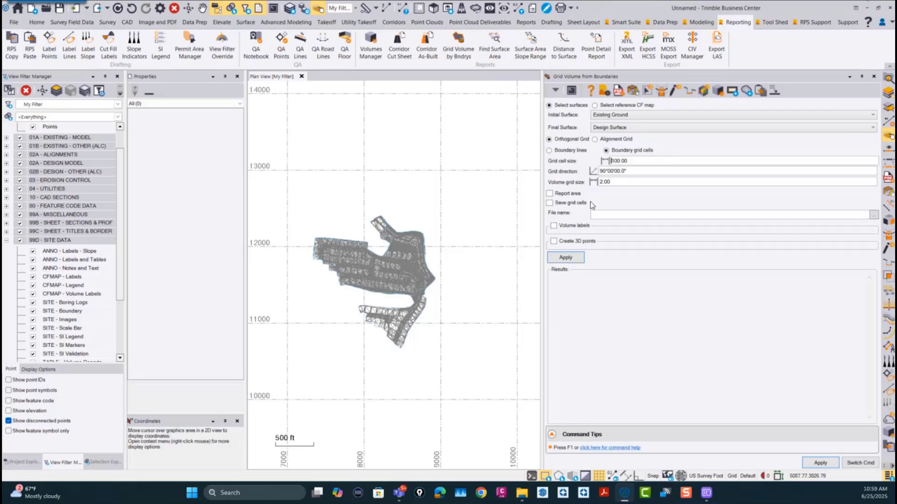
double_click(639, 161)
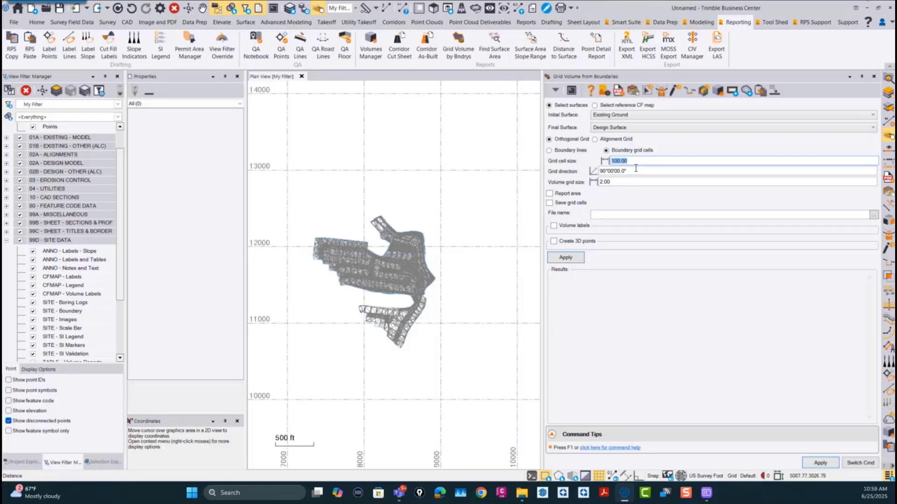
key(Tab)
key(Tab)
click(550, 203)
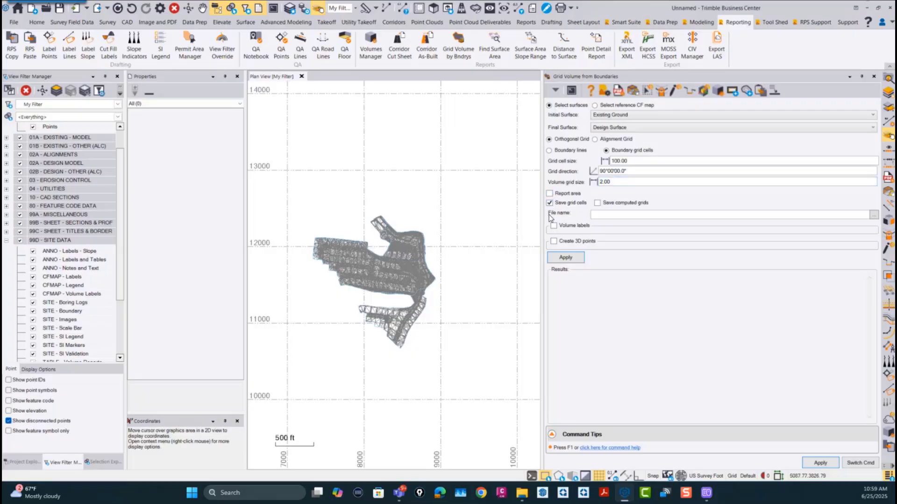
click(598, 203)
Step: Set the volume report's output file to the existing gvb.csv on the Desktop
click(874, 215)
click(56, 181)
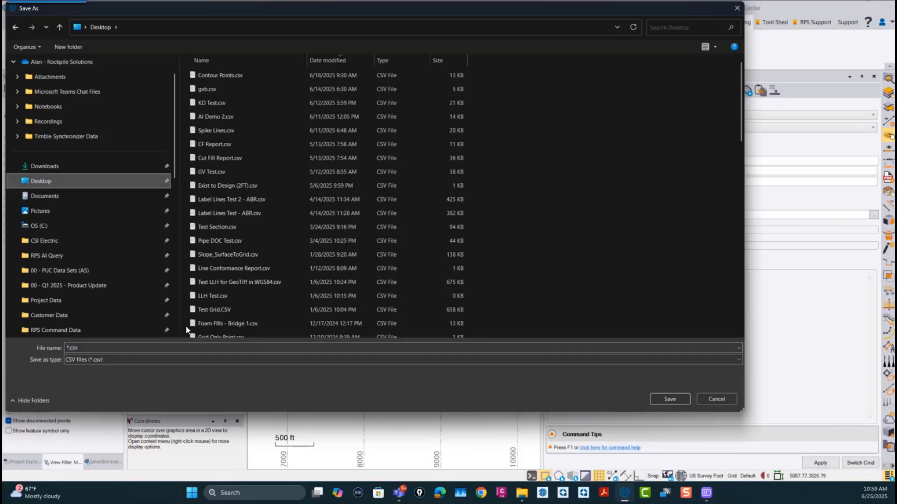
text(GVB)
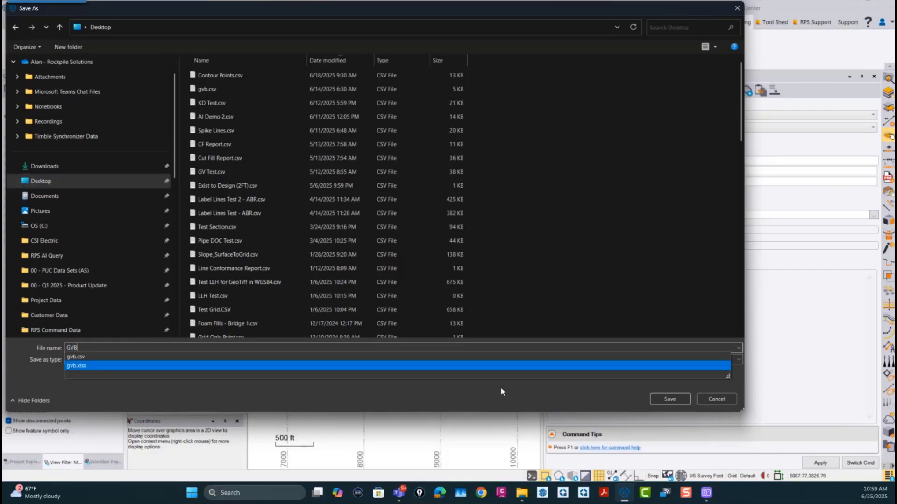
click(668, 401)
click(467, 281)
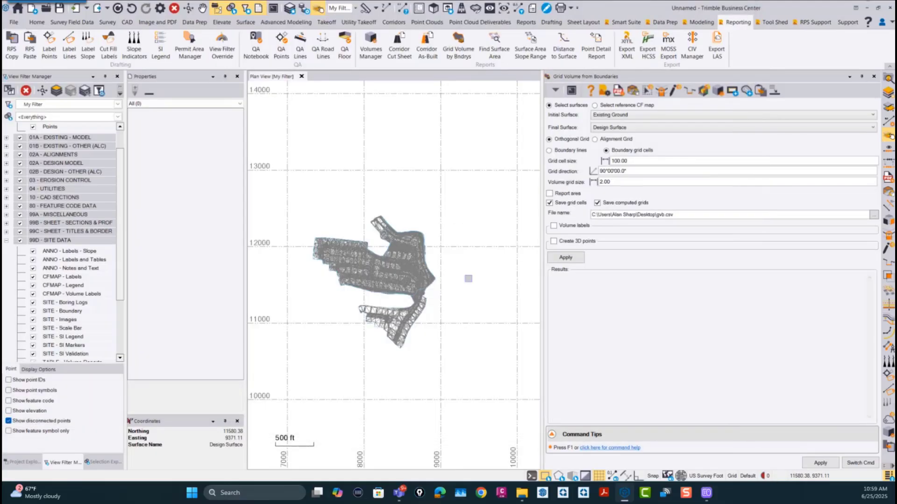
Step: Enable volume labels and 3D point creation, and compute the grid cell volumes
click(555, 227)
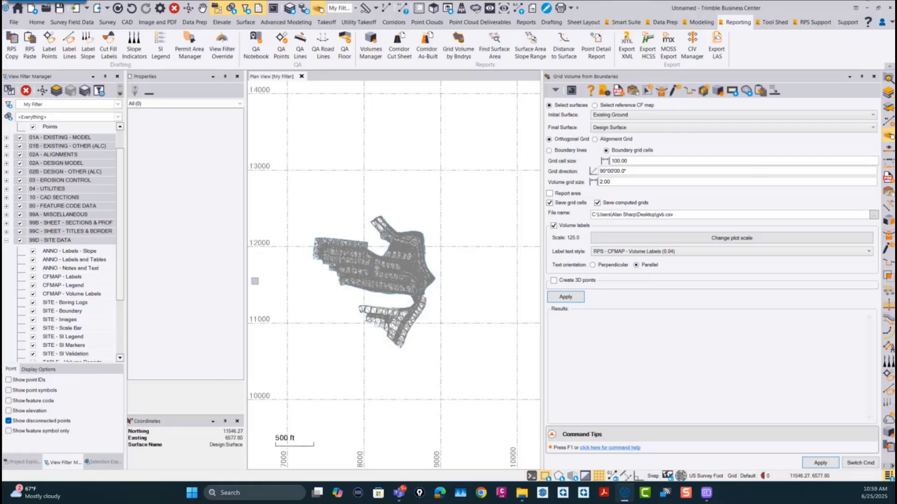
click(553, 281)
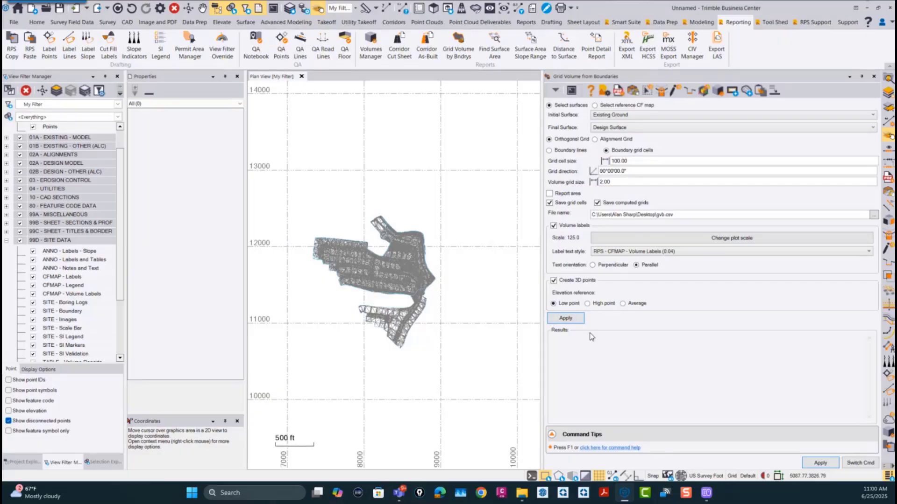
click(566, 320)
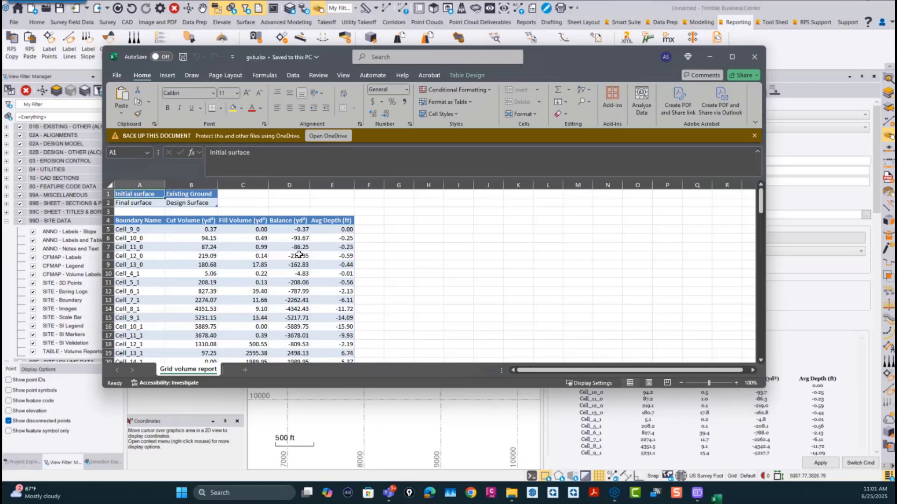
Step: Look through the per-cell volumes in the gvb.xlsx grid volume report and minimize the workbook
scroll(299, 254, down, 20)
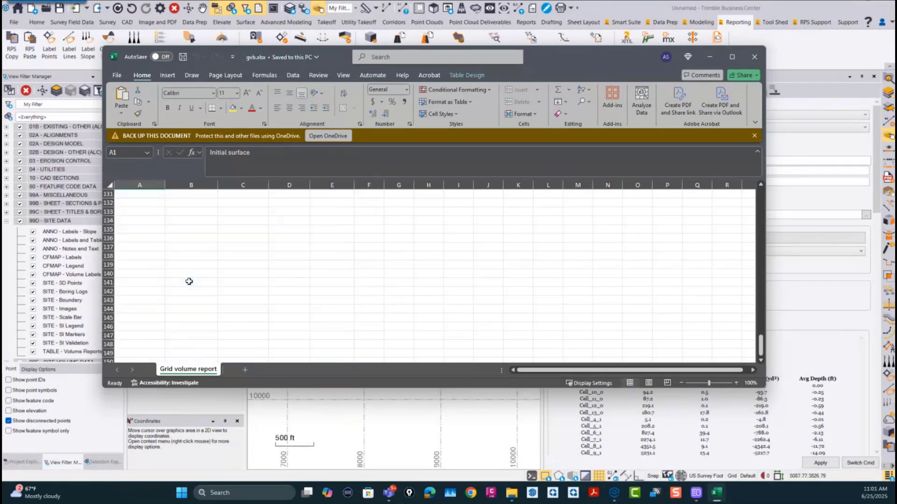
scroll(189, 282, up, 20)
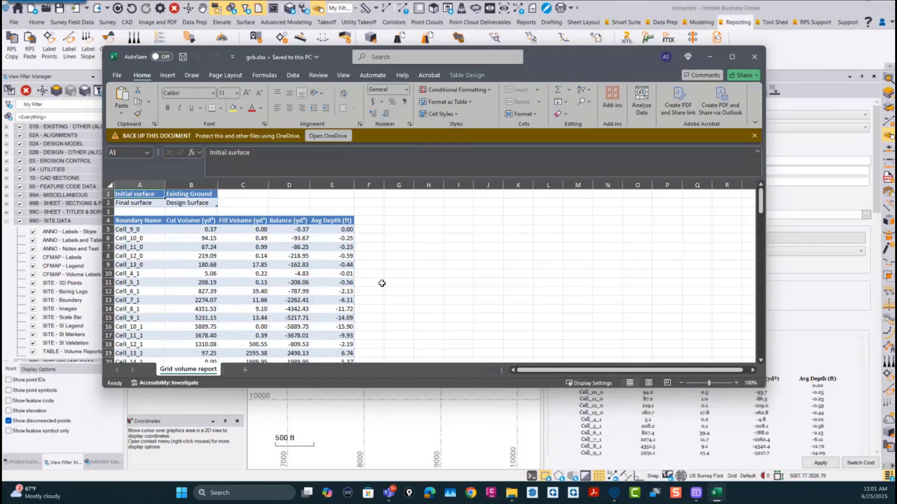
click(711, 57)
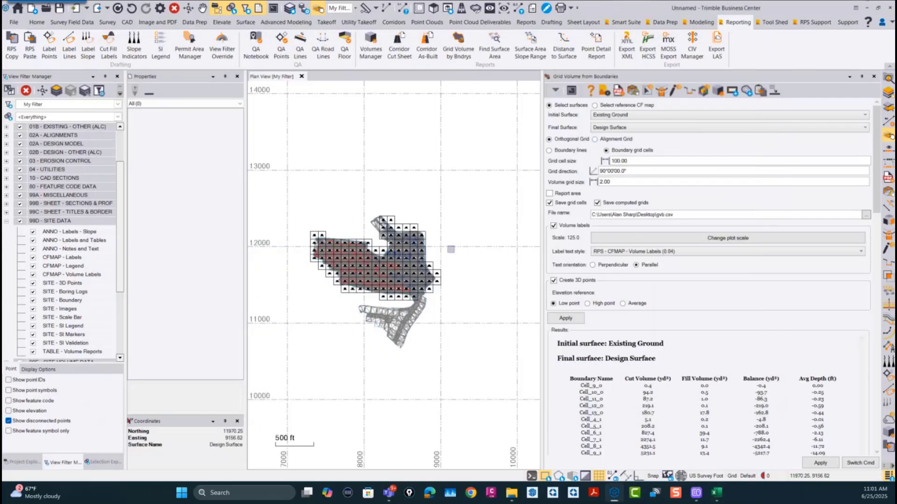
Step: Examine the grid cells with their cut, fill and balance labels across the site in plan
scroll(345, 253, up, 4)
scroll(348, 256, up, 4)
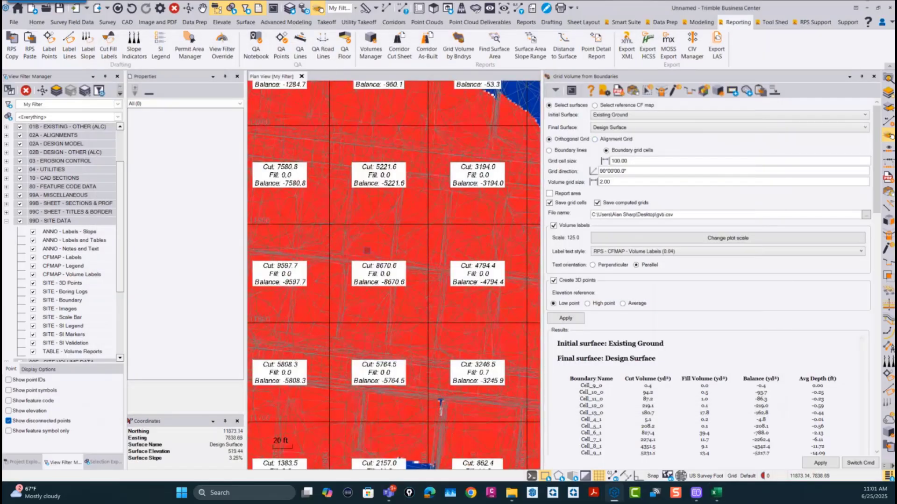
scroll(355, 268, down, 4)
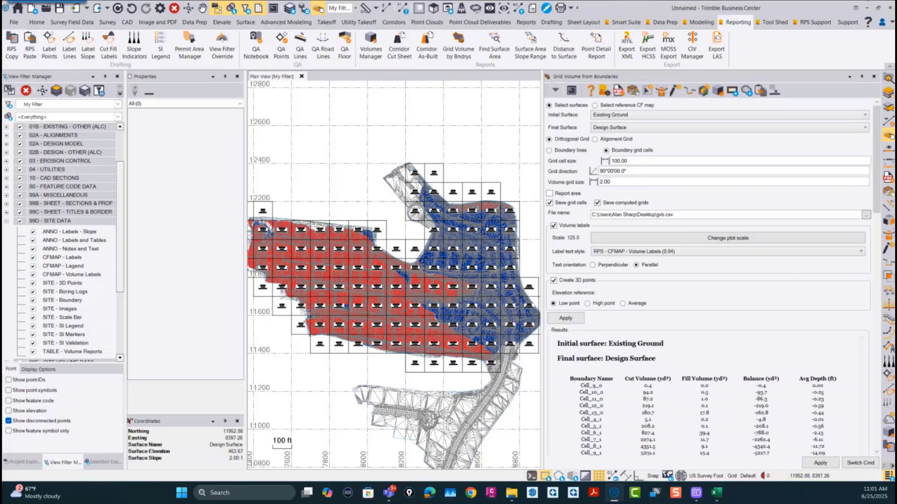
scroll(278, 237, up, 4)
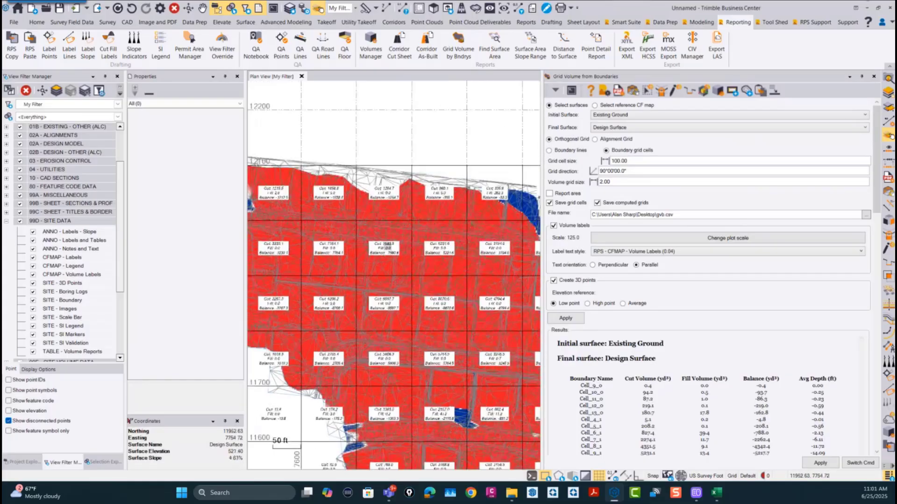
scroll(457, 274, up, 5)
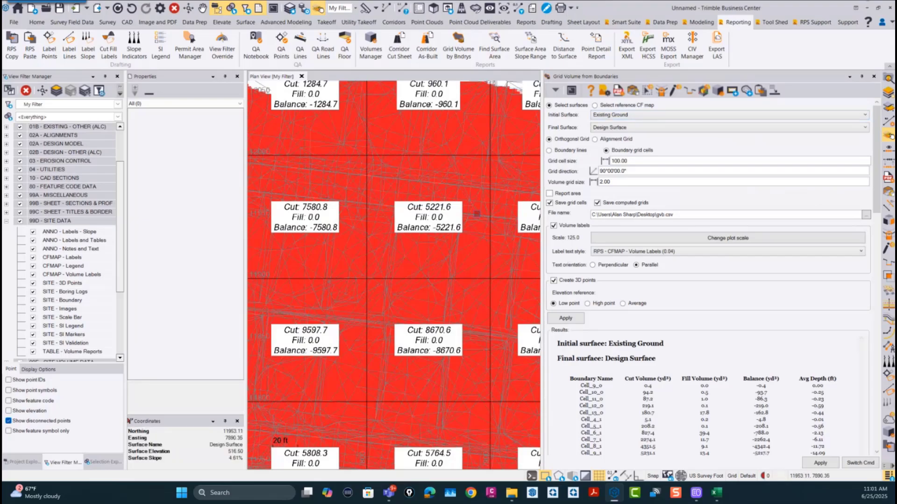
scroll(476, 213, down, 8)
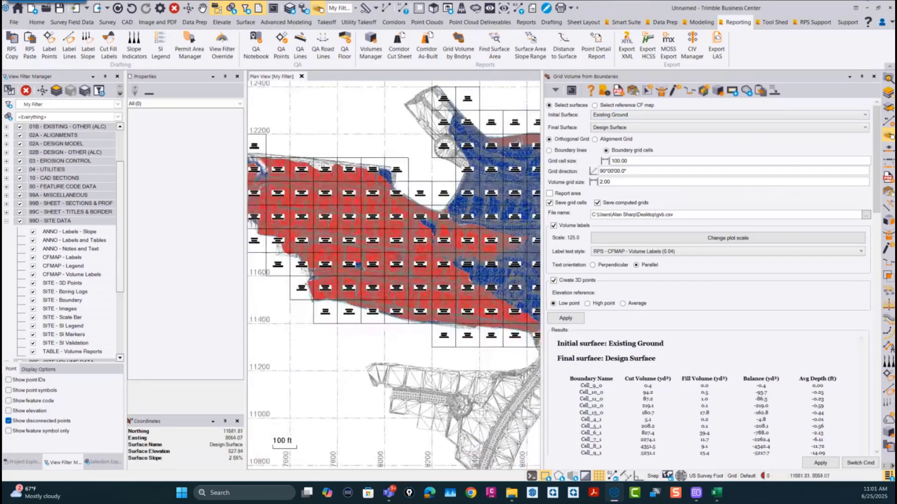
Step: Inspect the cell volume labels and grid coverage around the cut area and the site's western edge
scroll(383, 268, up, 5)
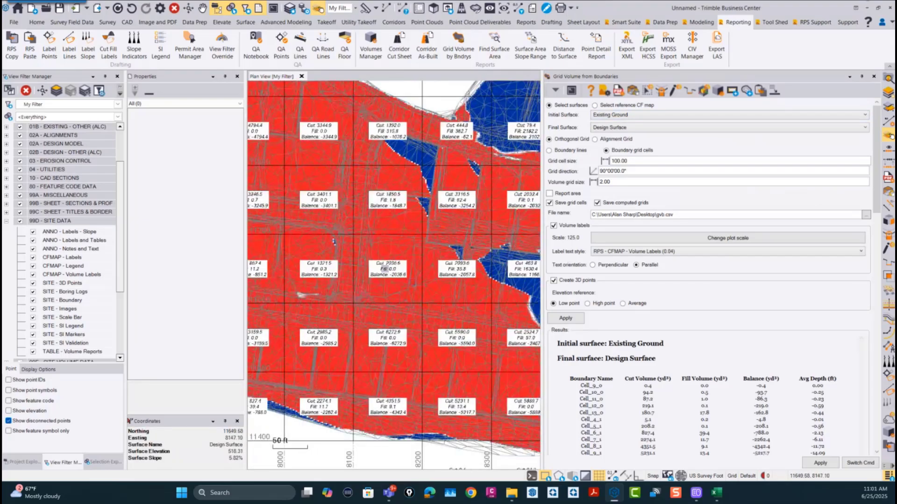
scroll(389, 252, down, 4)
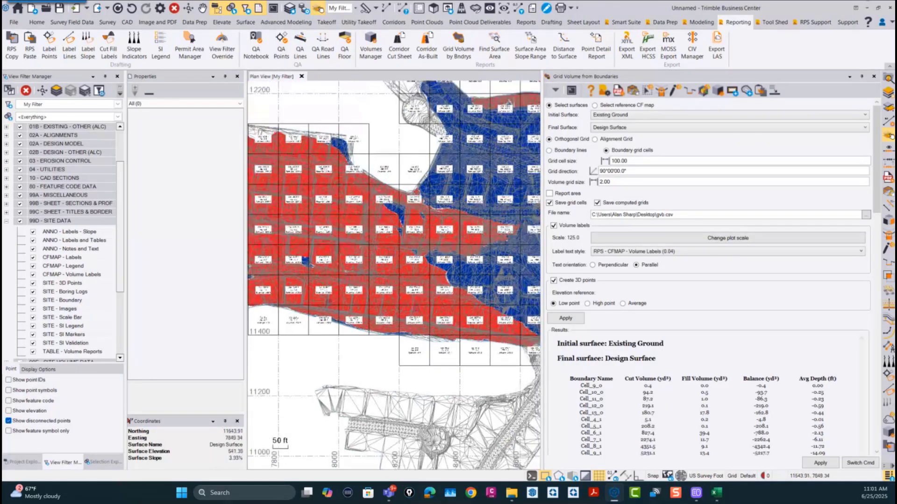
scroll(393, 257, up, 2)
middle_drag(394, 261, 510, 308)
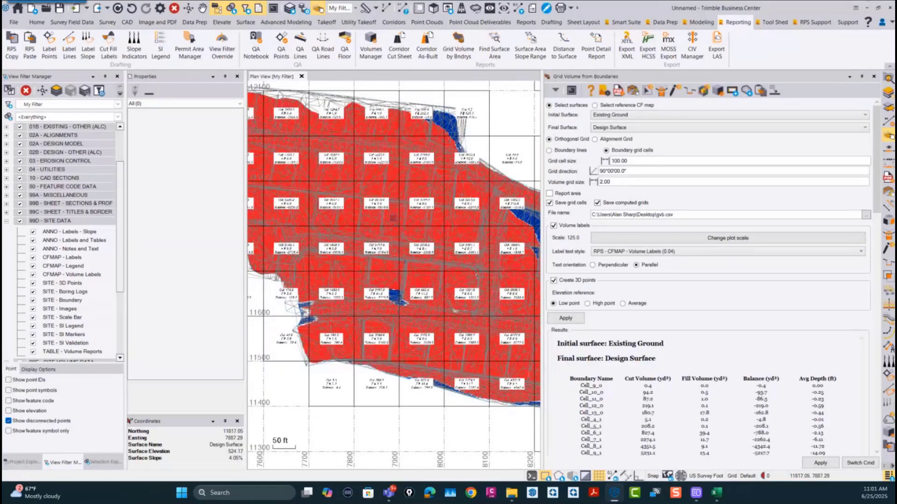
scroll(392, 218, down, 2)
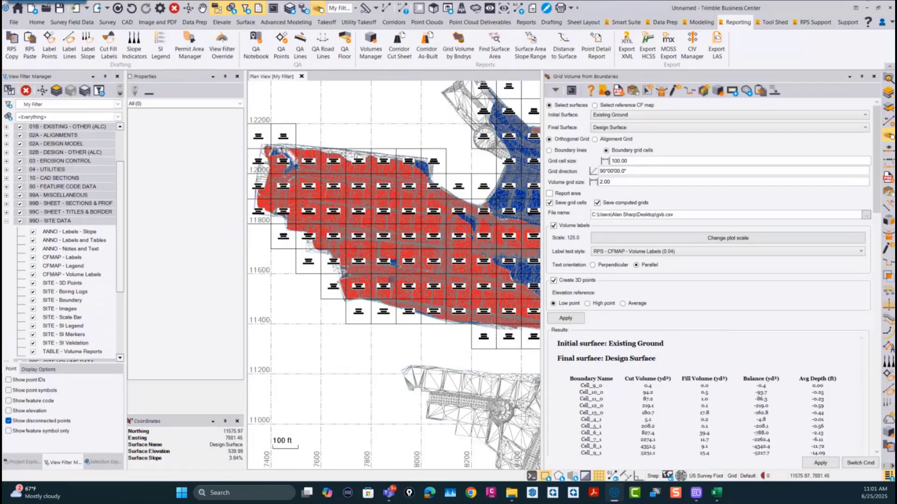
scroll(387, 276, down, 1)
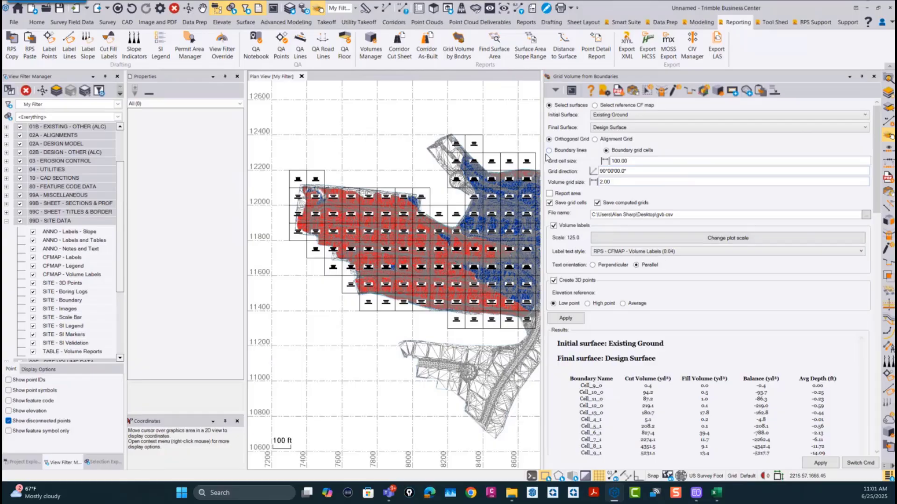
scroll(331, 261, up, 4)
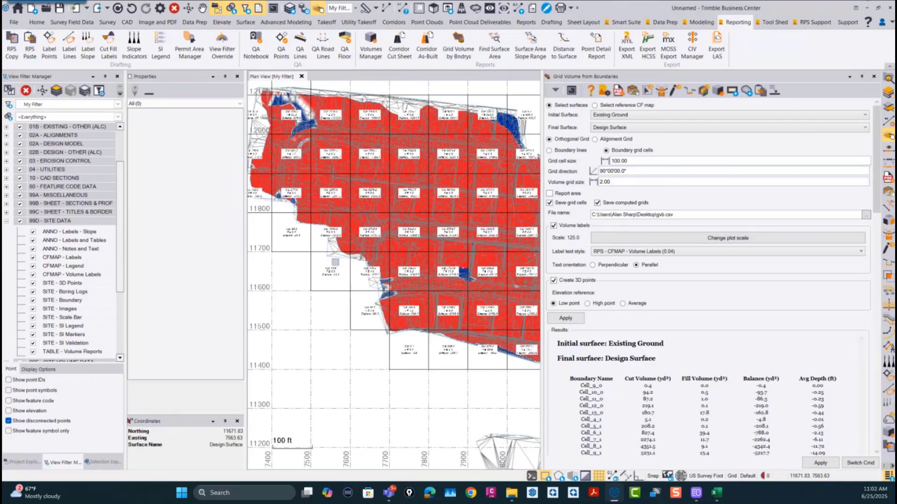
Step: Inspect the properties of the volume label in an outer western cell, widening the properties pane to read its layer and layer group
click(330, 265)
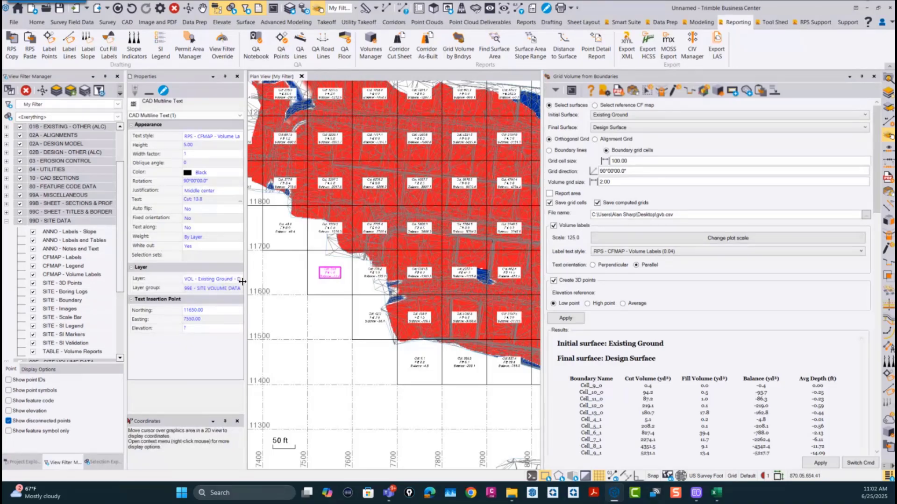
drag(243, 273, 340, 276)
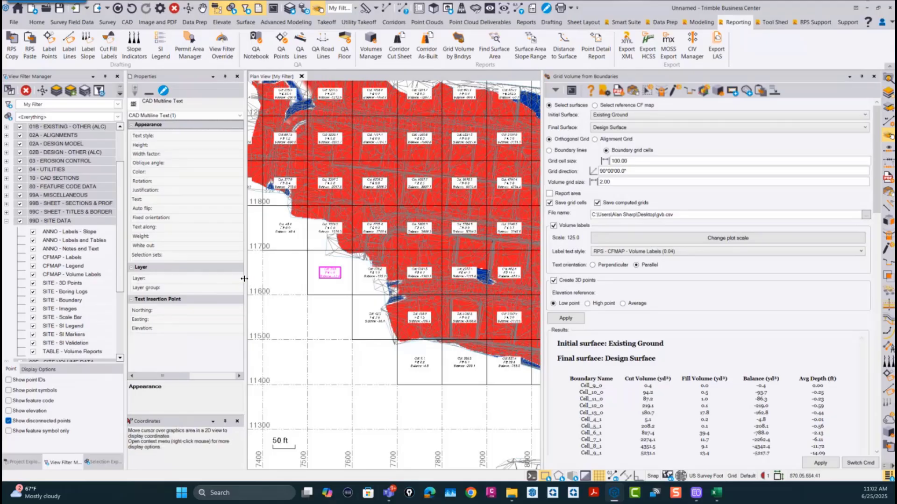
drag(244, 278, 335, 281)
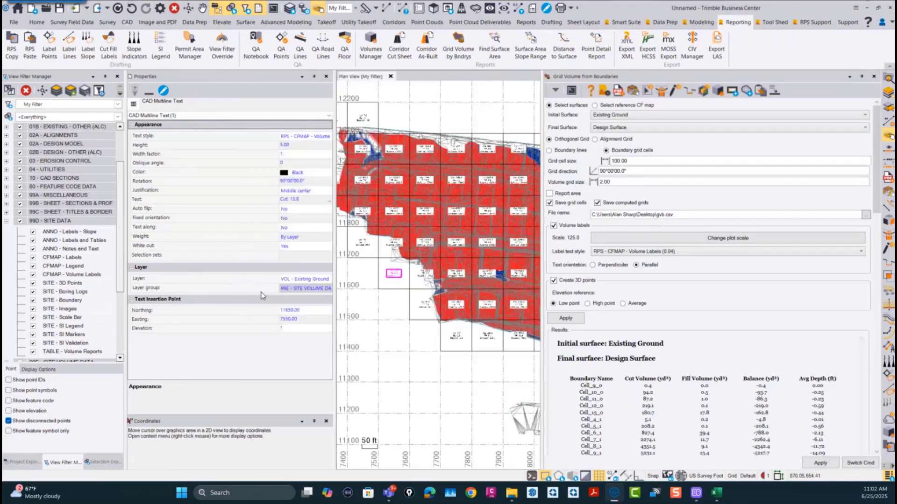
drag(279, 277, 198, 278)
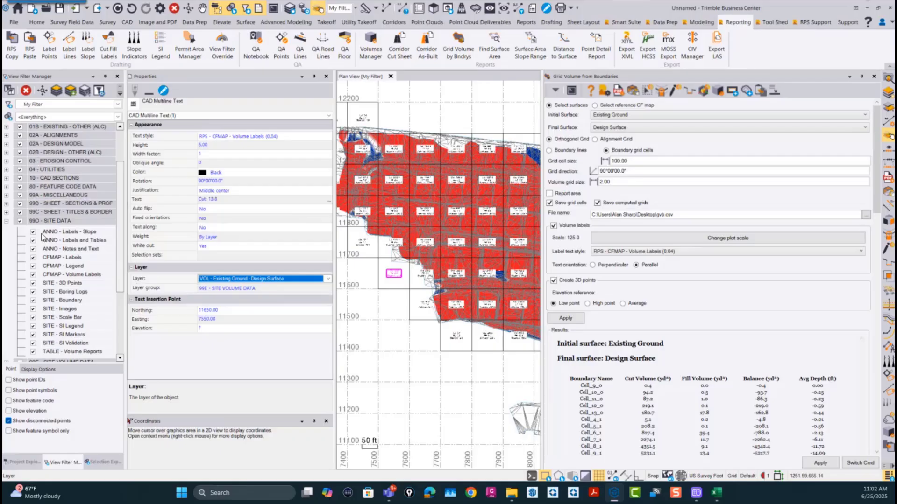
Step: Hide the VOL - Existing Ground - Design Surface layer in the 99E - SITE VOLUME DATA group
click(7, 221)
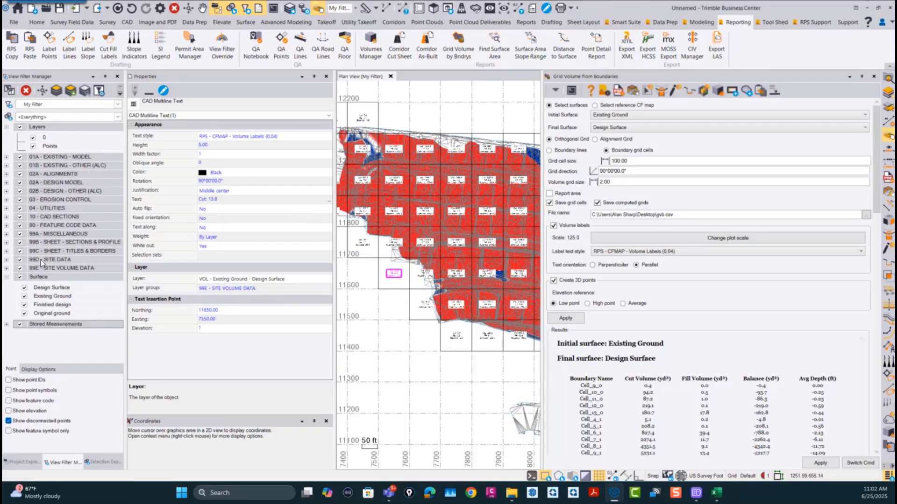
click(64, 268)
click(6, 268)
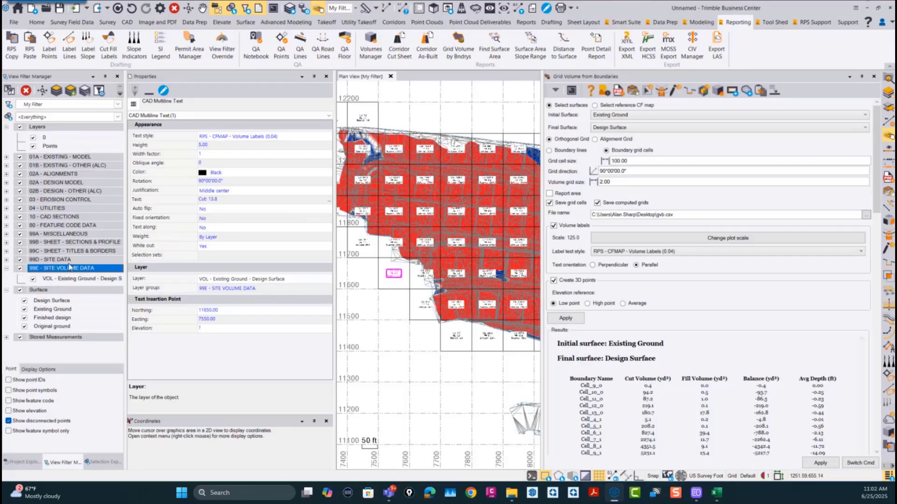
click(33, 281)
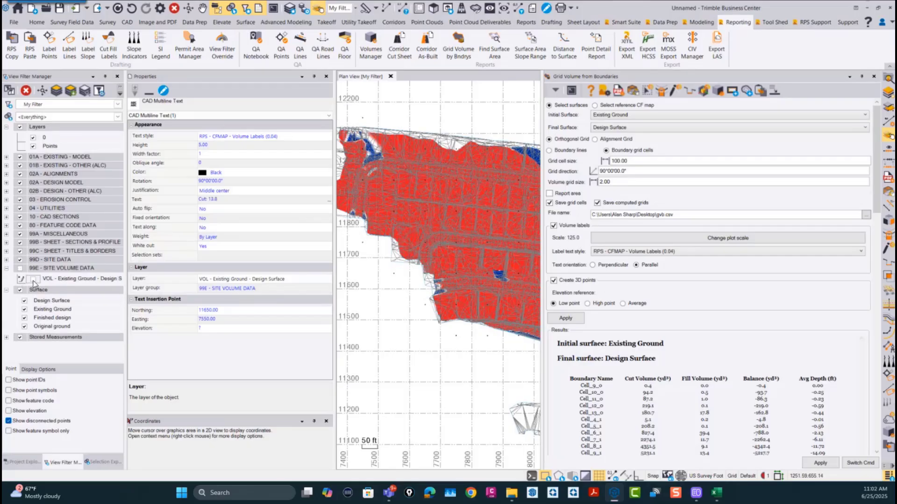
click(33, 280)
click(31, 278)
Step: Inspect the properties of the 3D points at the centres of cells Cell_2_3 and Cell_1_4
click(393, 274)
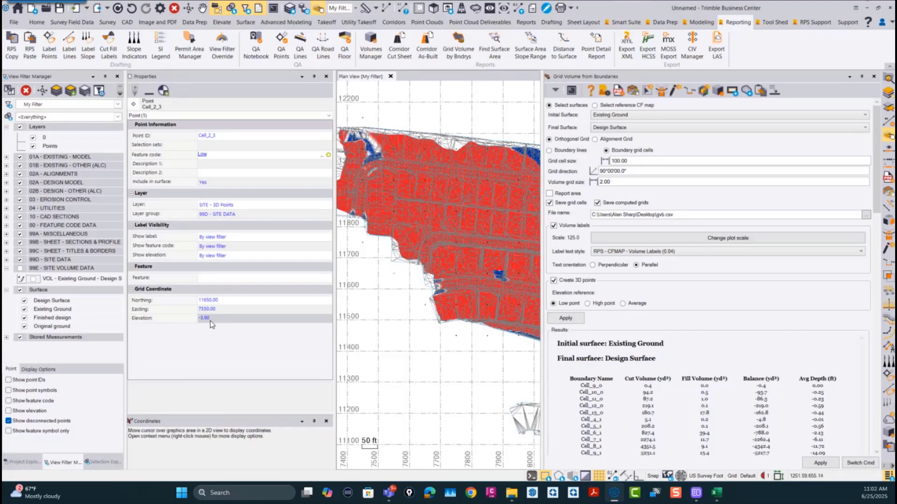
click(360, 243)
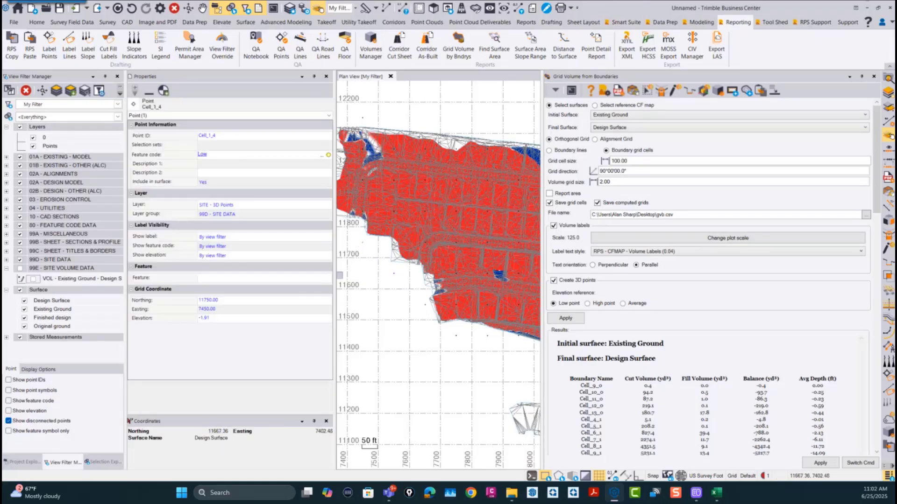
scroll(399, 268, down, 5)
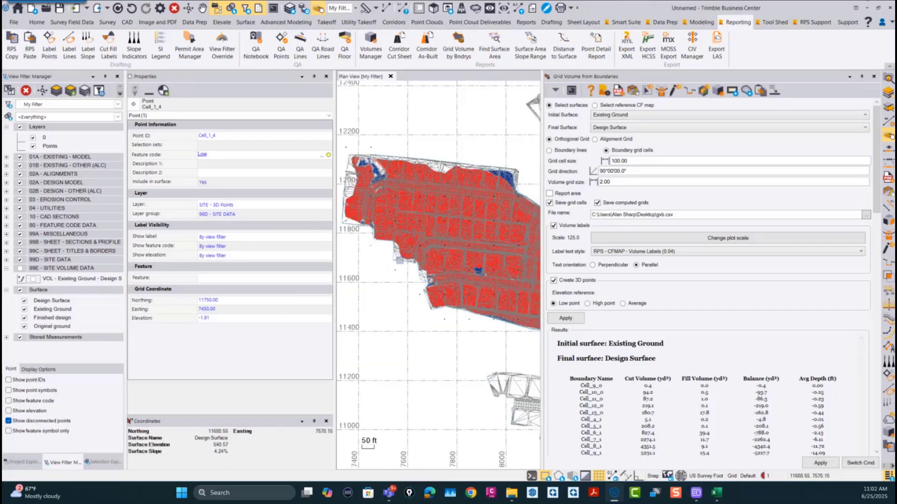
scroll(398, 269, down, 3)
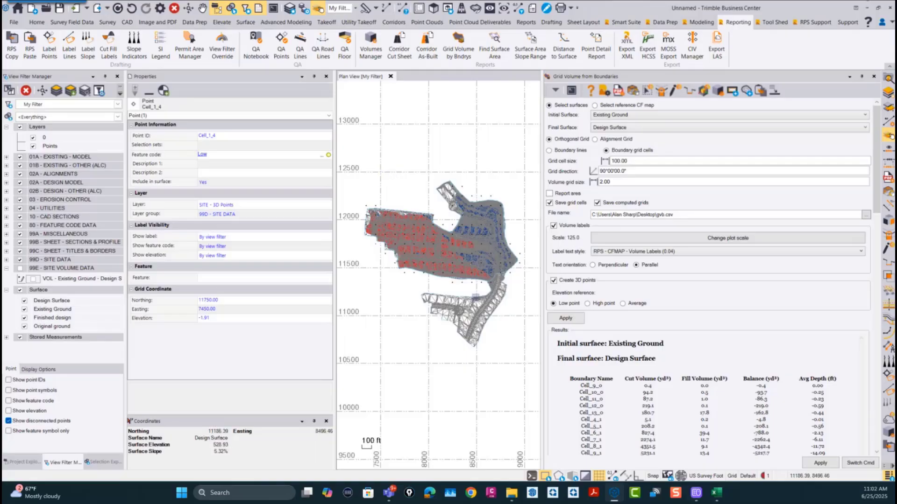
Step: Close all open commands and show the whole site in plan
right_click(859, 460)
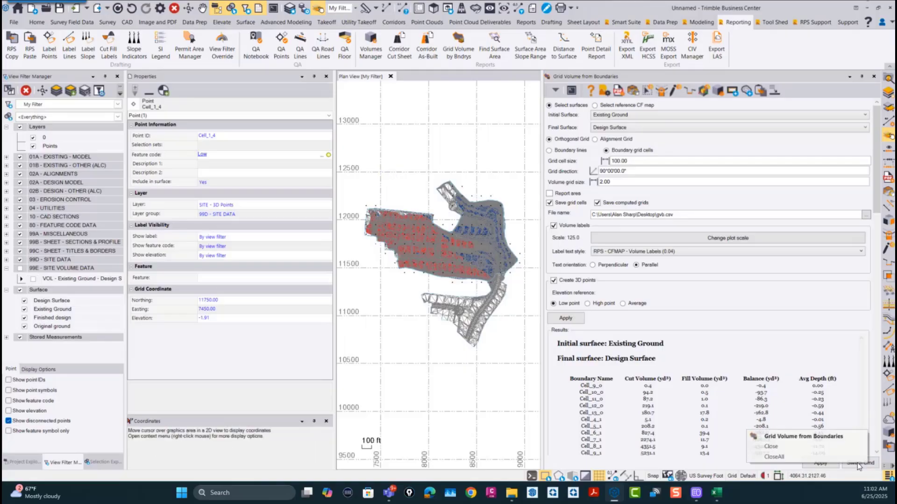
click(779, 457)
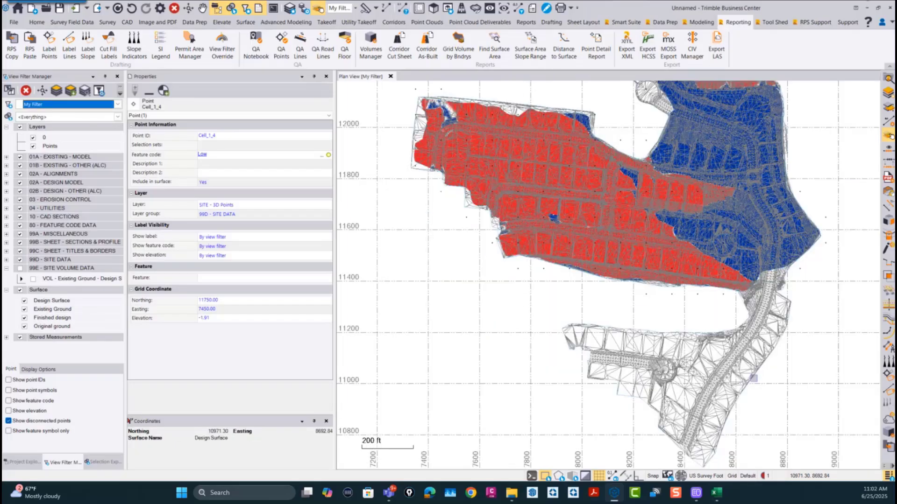
scroll(643, 310, down, 2)
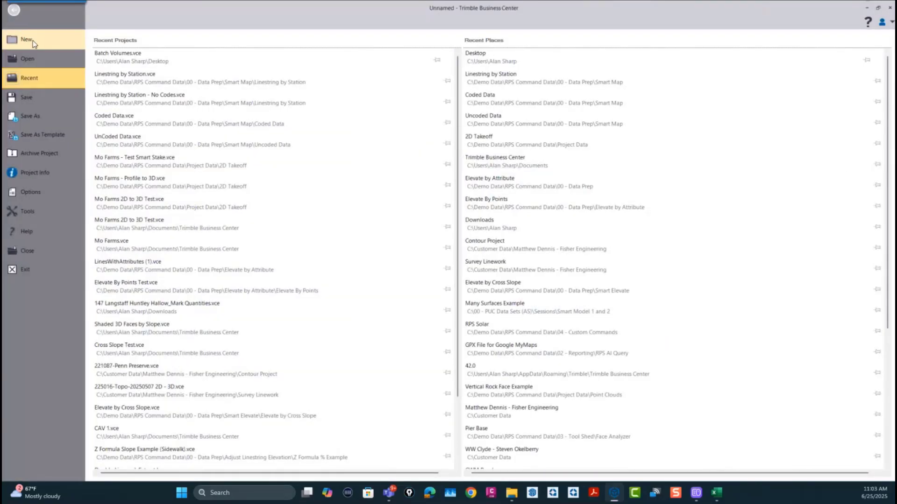
Step: Create a new project from RPS Template v2025.2 (USFT), discarding the current project's changes, and narrow the properties pane
click(32, 40)
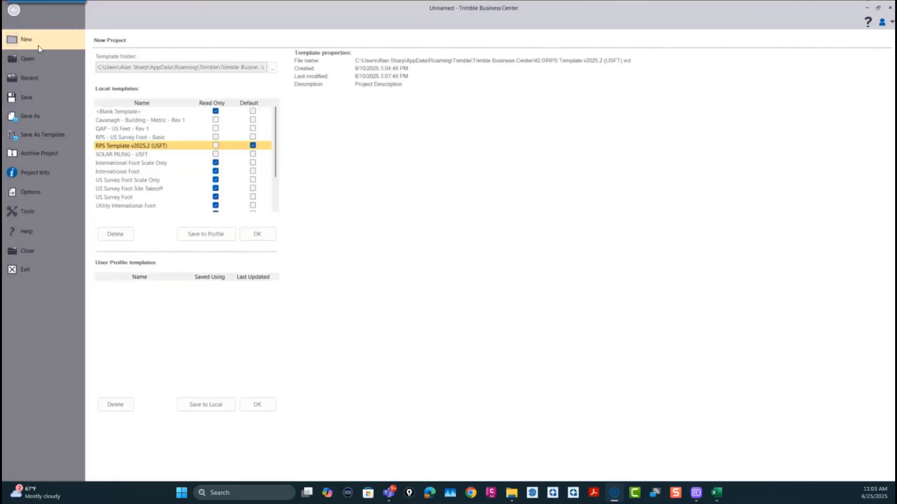
click(258, 235)
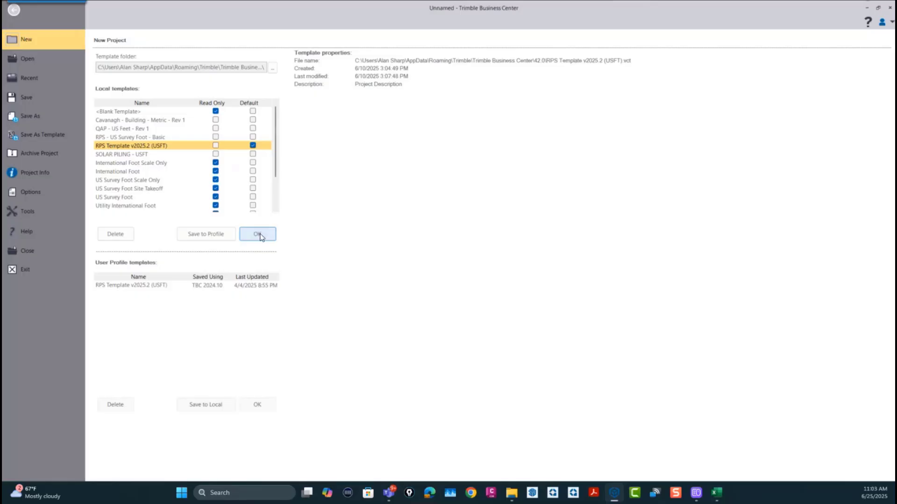
click(258, 235)
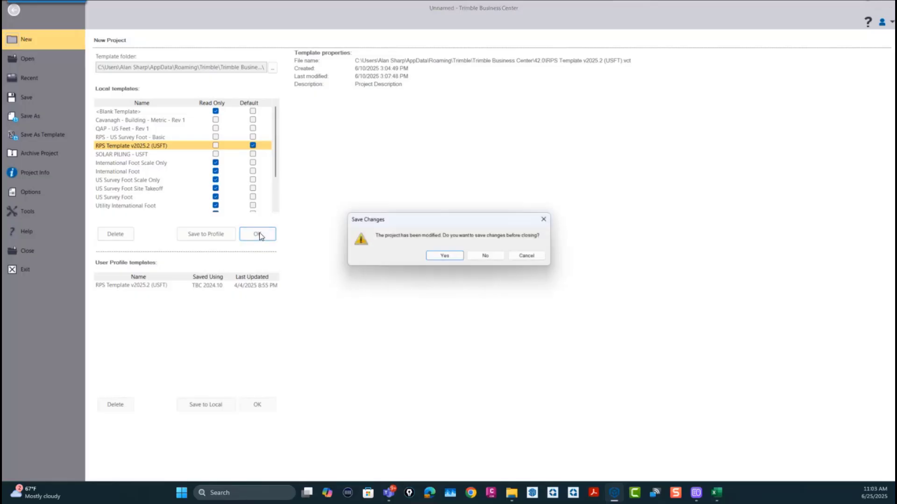
click(485, 256)
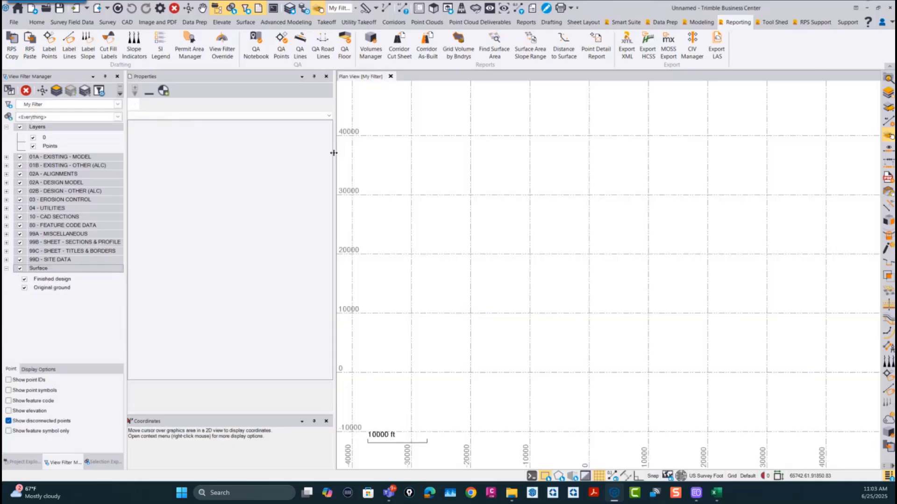
drag(335, 157, 256, 161)
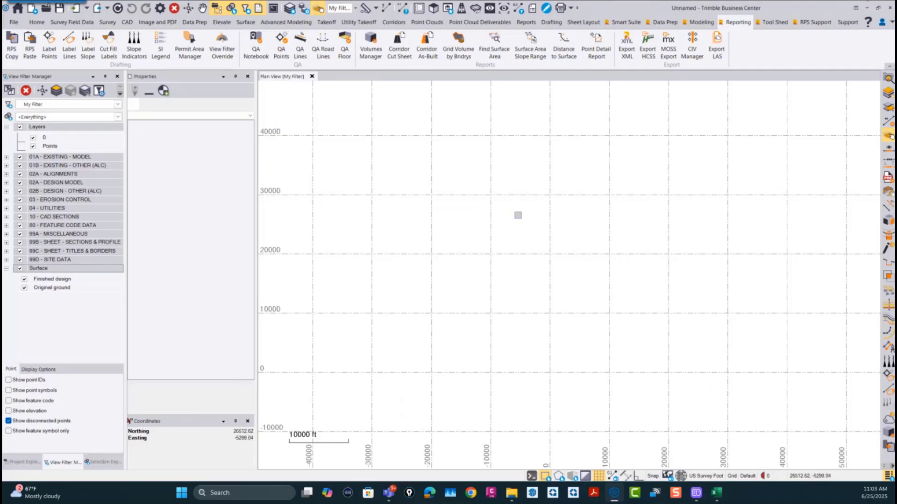
Step: Start a Smart Draw linestring on the EX - Contours layer with auto-end off, placing its first vertex at elevation 100
right_click(544, 248)
click(559, 217)
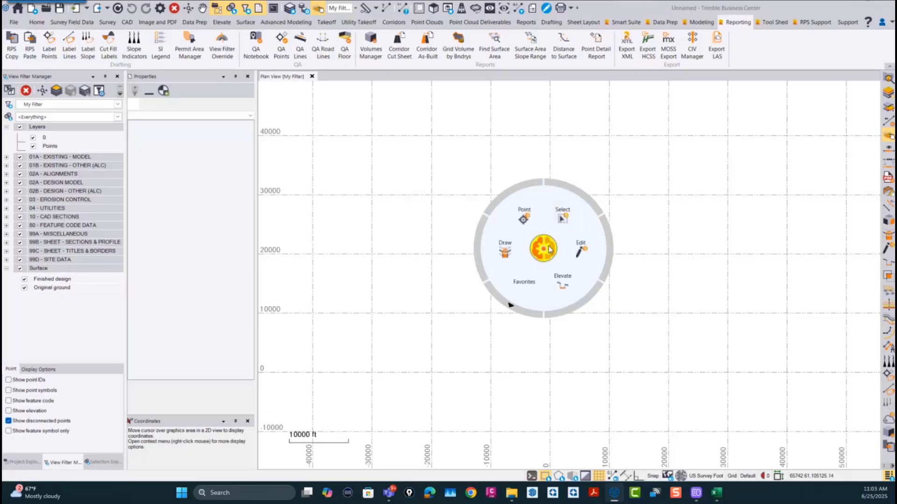
click(532, 251)
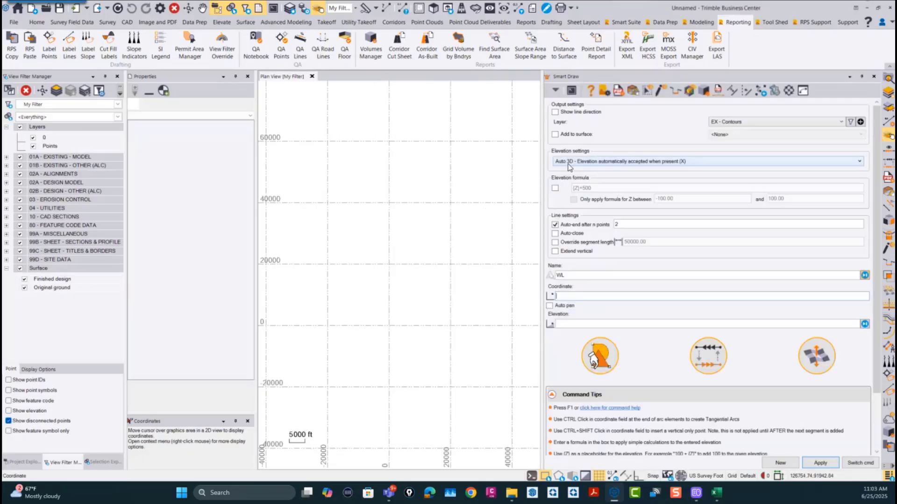
click(555, 225)
scroll(324, 273, up, 5)
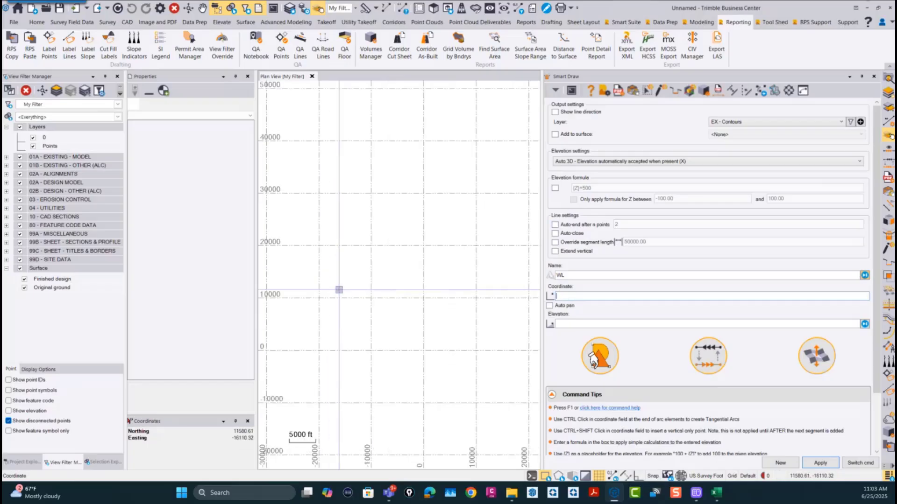
scroll(324, 273, up, 10)
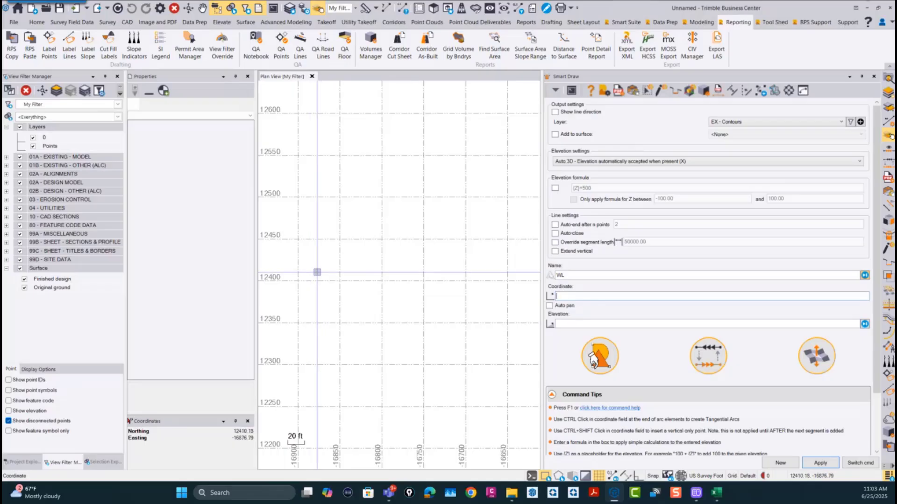
click(318, 272)
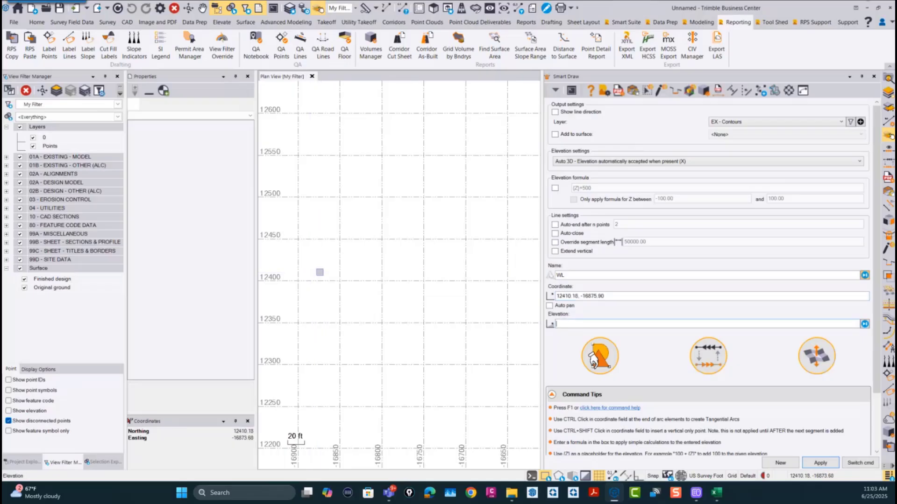
text(100)
key(Return)
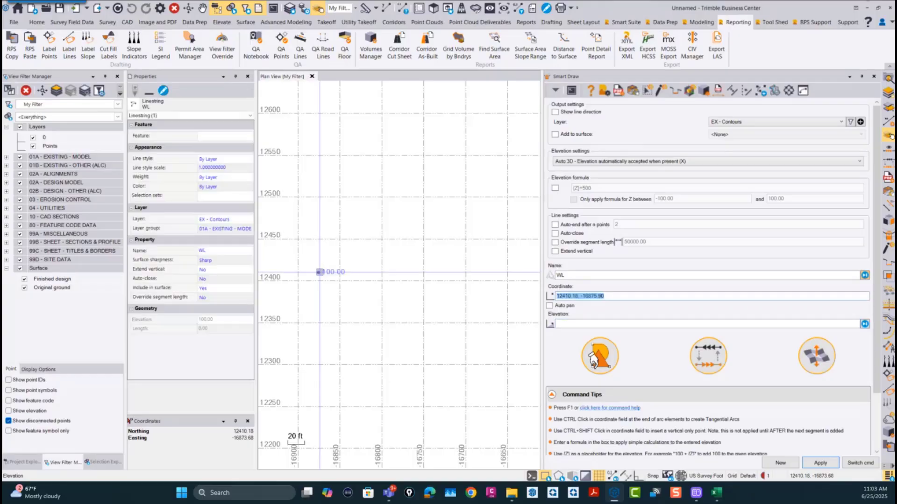
Step: Extend the linestring east with two vertices at elevations 101 and 102, about 52 ft and 40 ft apart
click(357, 254)
text(1)
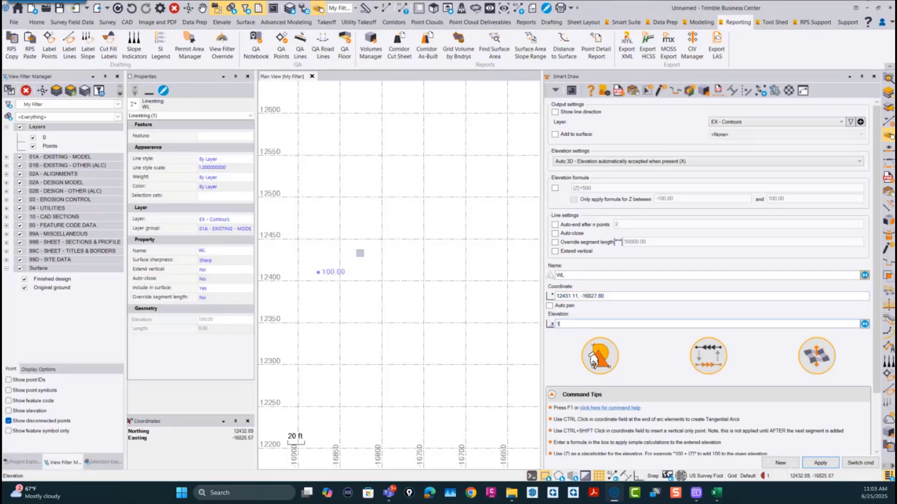
text(01)
key(Return)
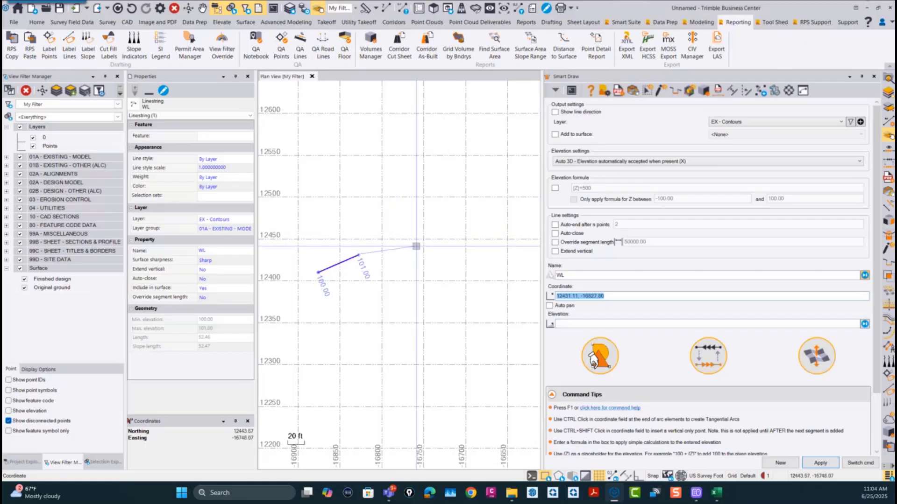
click(387, 244)
text(102)
key(Return)
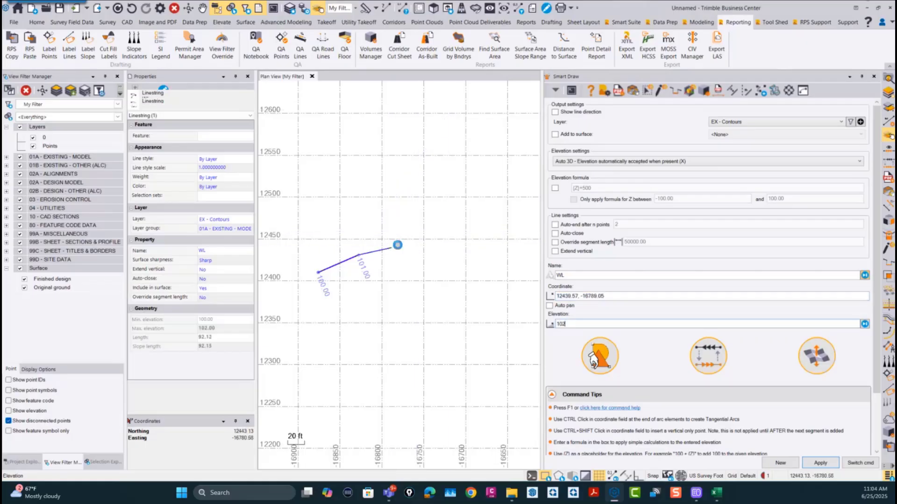
Step: Continue the linestring east with two more vertices that have no elevation
click(432, 246)
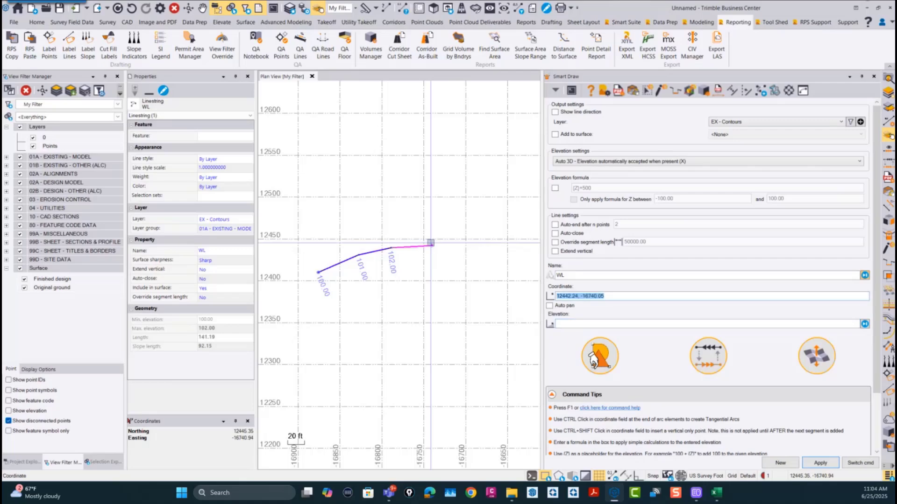
click(472, 252)
key(Return)
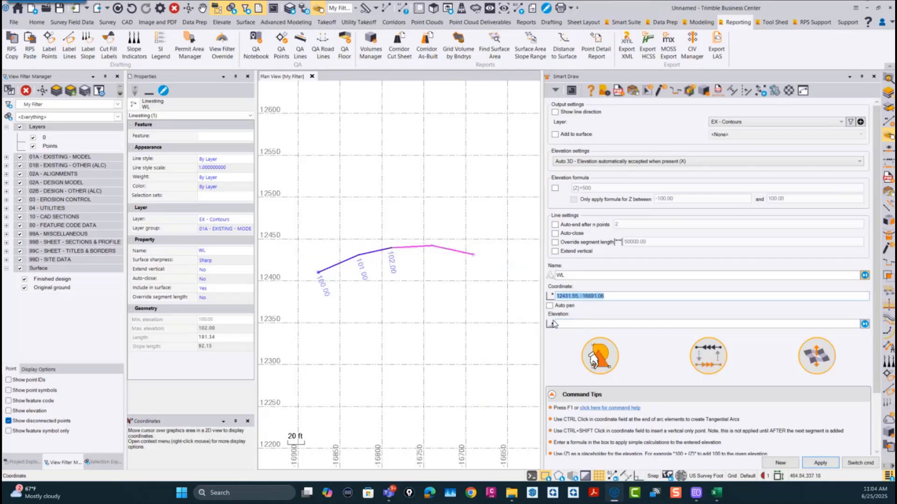
Step: Extend the linestring southeast with three vertices at elevations 106, 107 and 108, about 51, 50 and 55 ft apart
middle_drag(435, 278, 406, 267)
click(471, 264)
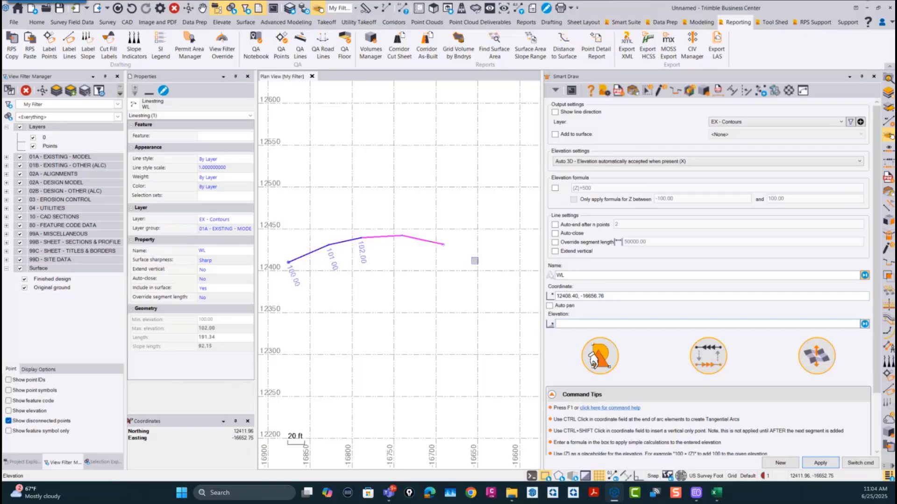
text(106)
key(Return)
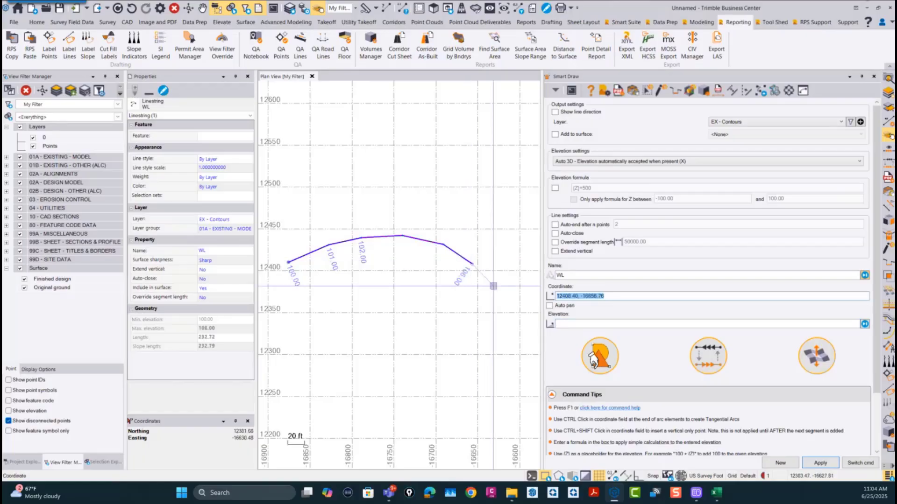
click(507, 283)
text(107)
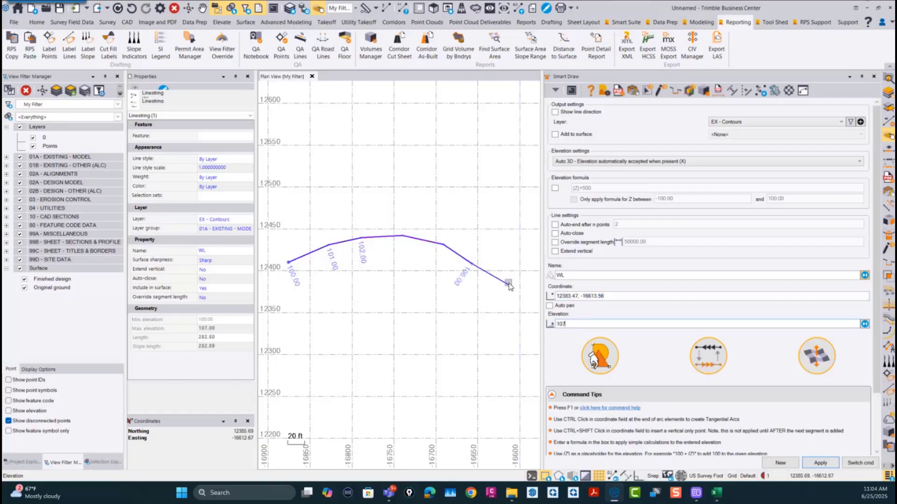
key(Return)
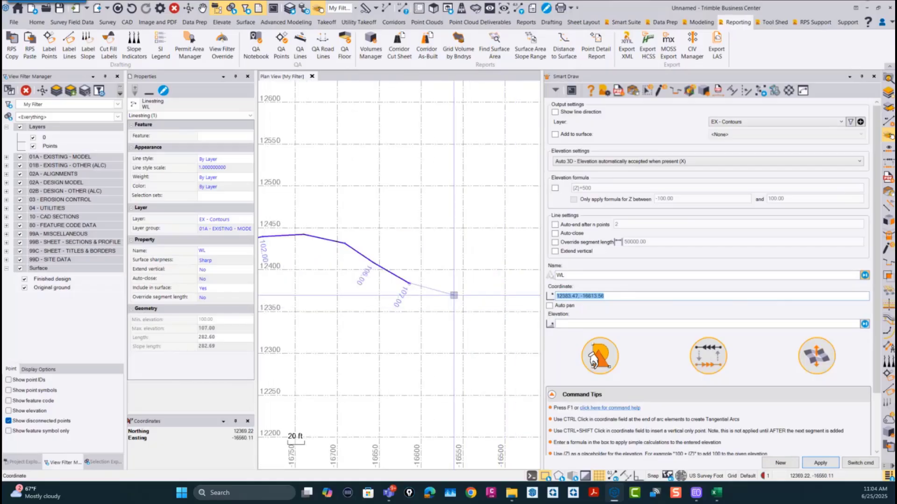
click(454, 295)
text(108)
key(Return)
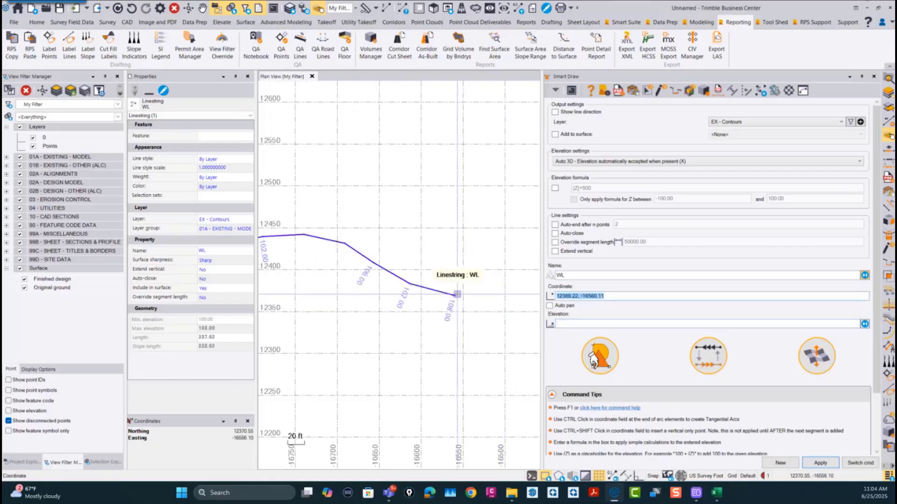
Step: Switch to Smart Elevate for linestring WL and set its mode to Spot
scroll(458, 294, down, 2)
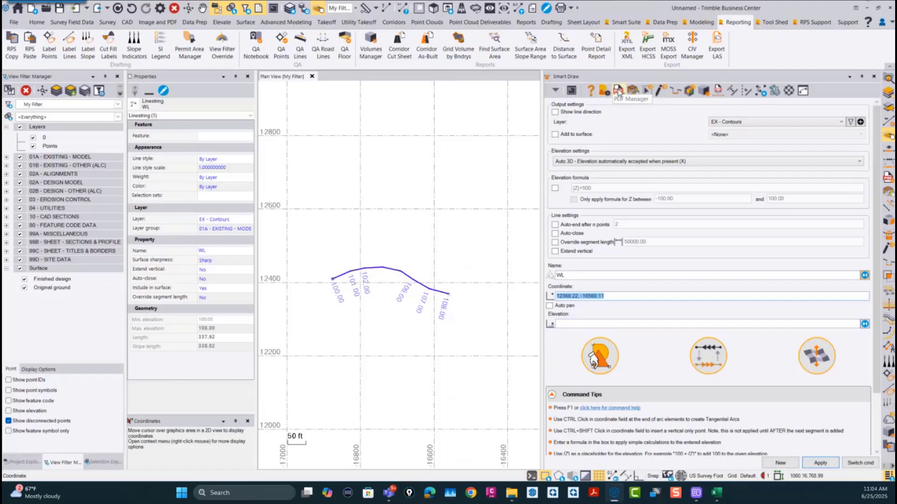
click(676, 91)
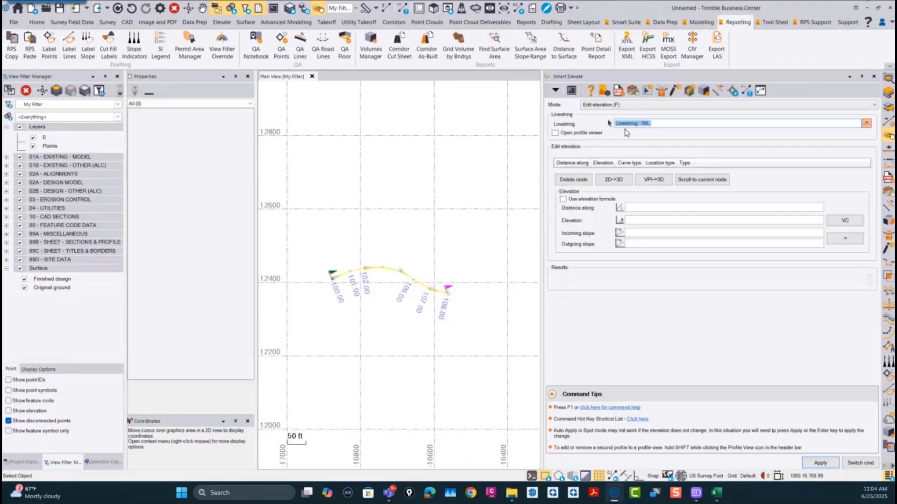
click(607, 105)
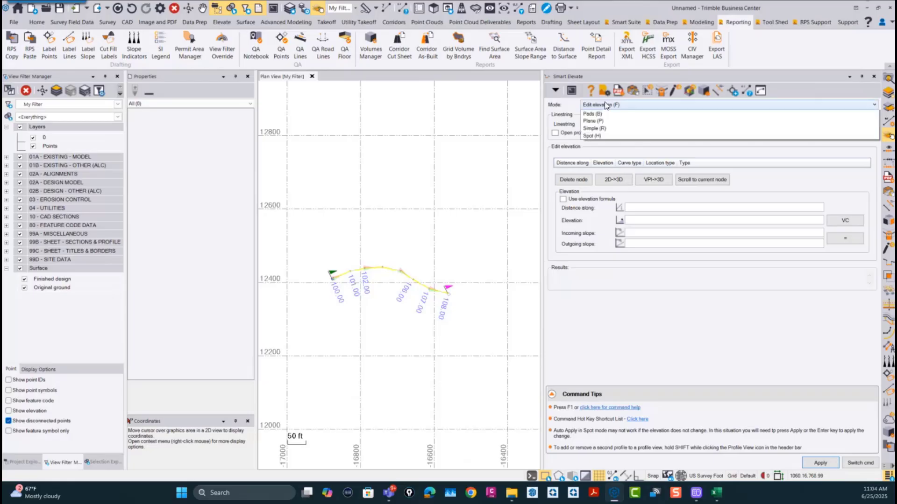
click(601, 191)
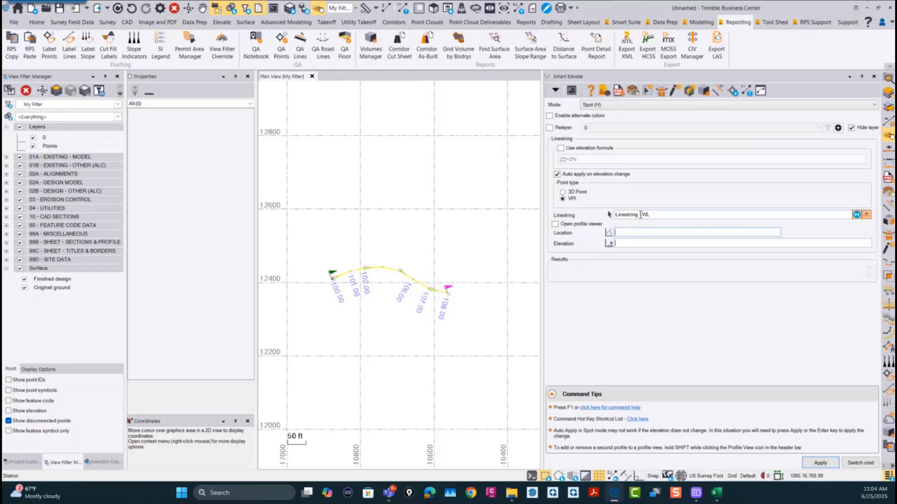
scroll(376, 271, up, 5)
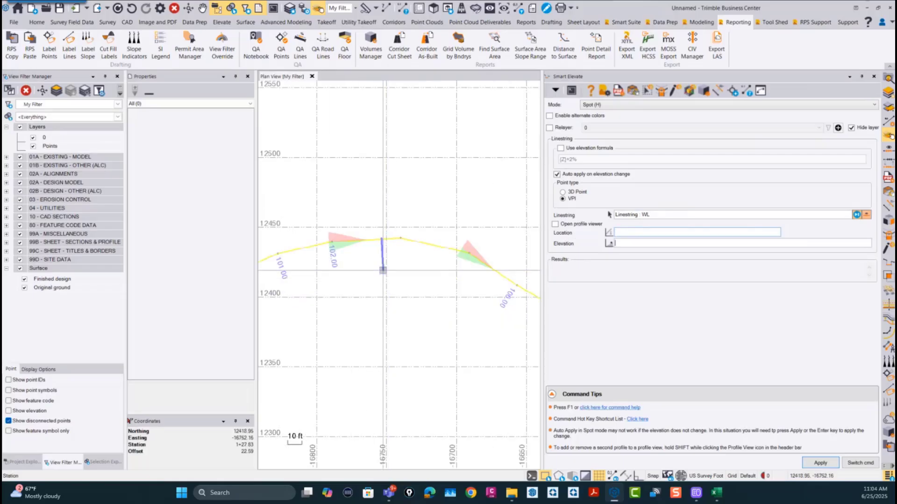
Step: Add VPIs at elevations 103.50, 103.60 and 105.20, about 128, 163 and 211 ft along the linestring
click(383, 270)
text(103)
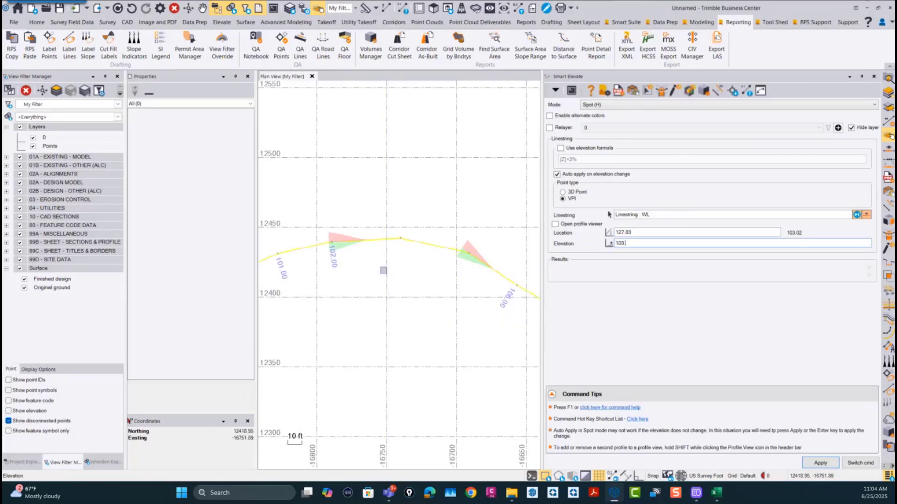
text(.50)
key(Return)
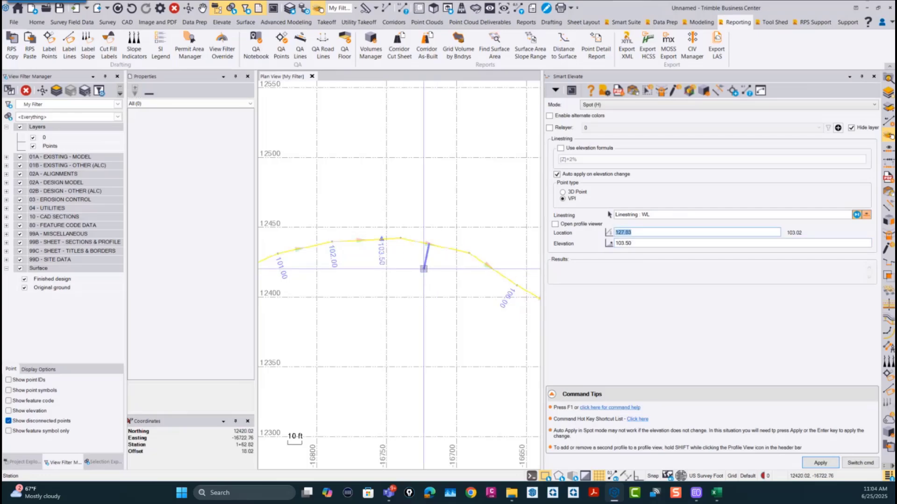
click(423, 268)
text(103.6)
key(Return)
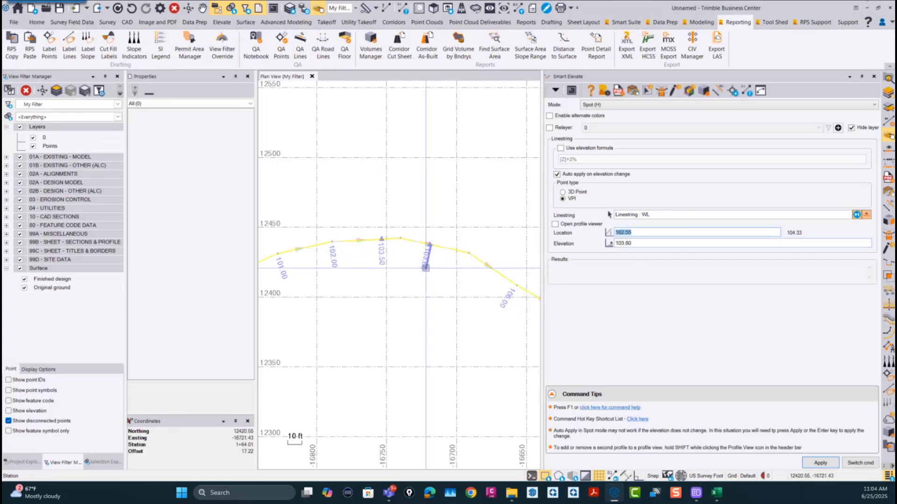
click(479, 285)
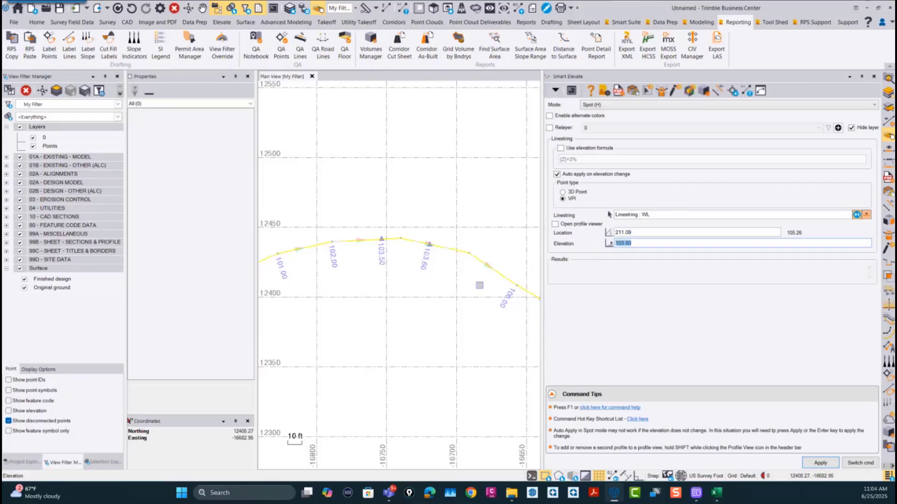
text(105.2)
key(Return)
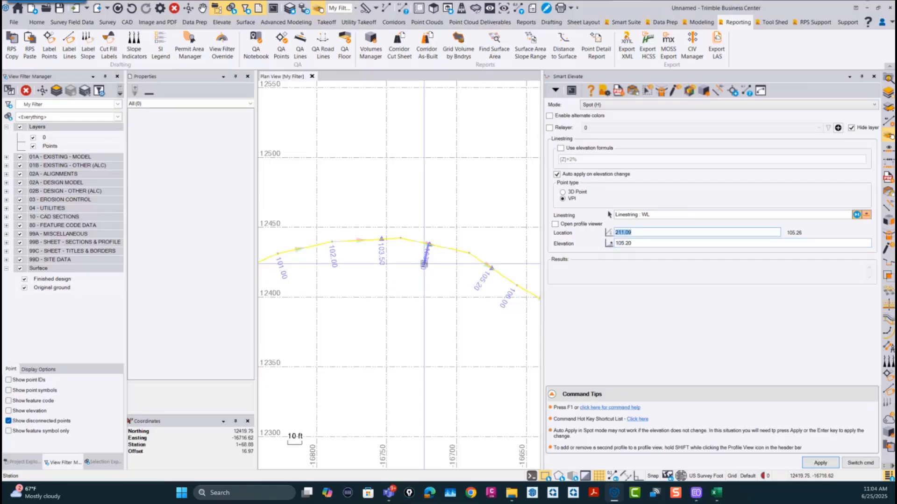
Step: Set Smart Elevate to Edit elevation mode and open the linestring's profile viewer
scroll(423, 255, down, 4)
mouse_move(464, 285)
middle_down()
mouse_move(368, 279)
mouse_move(455, 277)
middle_up()
scroll(366, 290, up, 3)
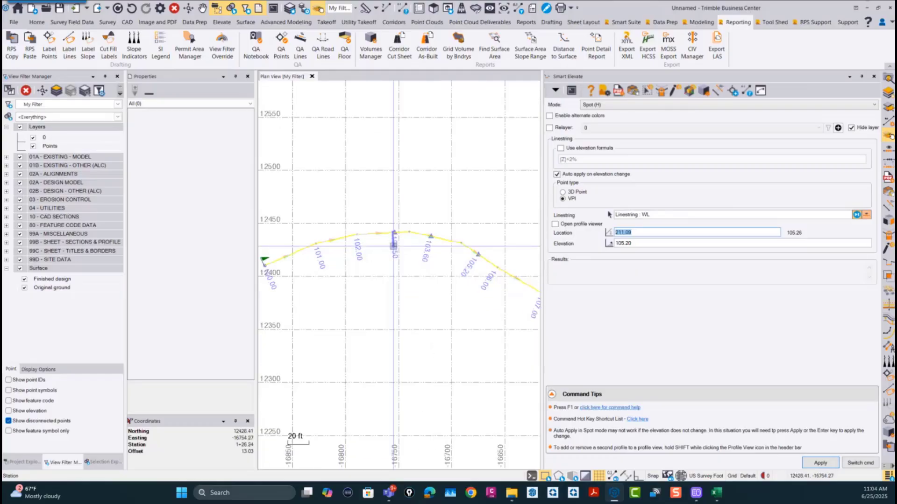
scroll(330, 264, down, 3)
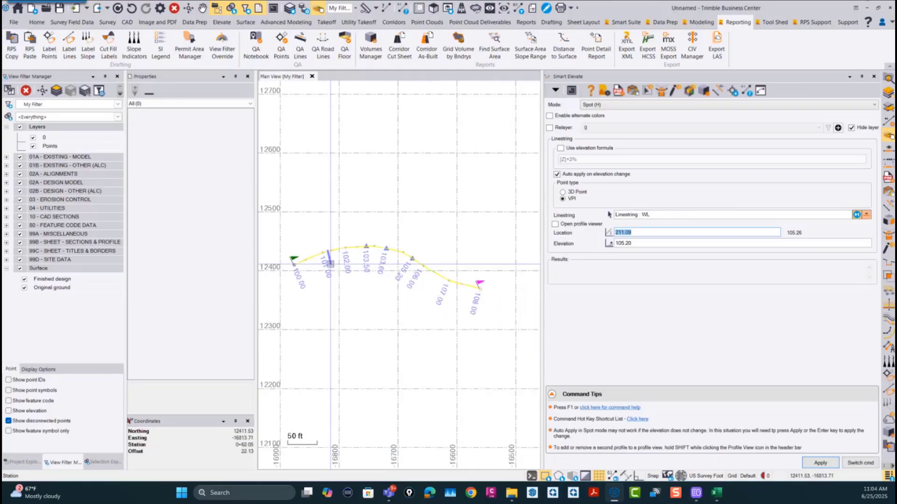
click(600, 105)
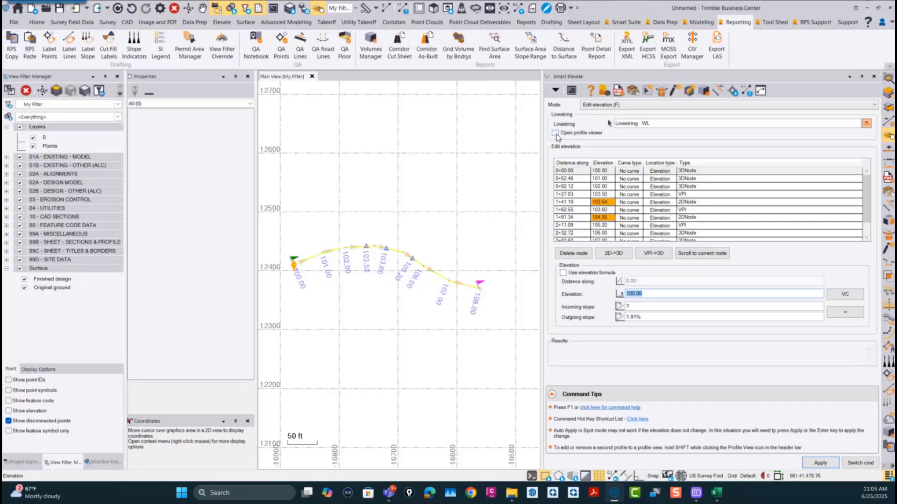
click(555, 133)
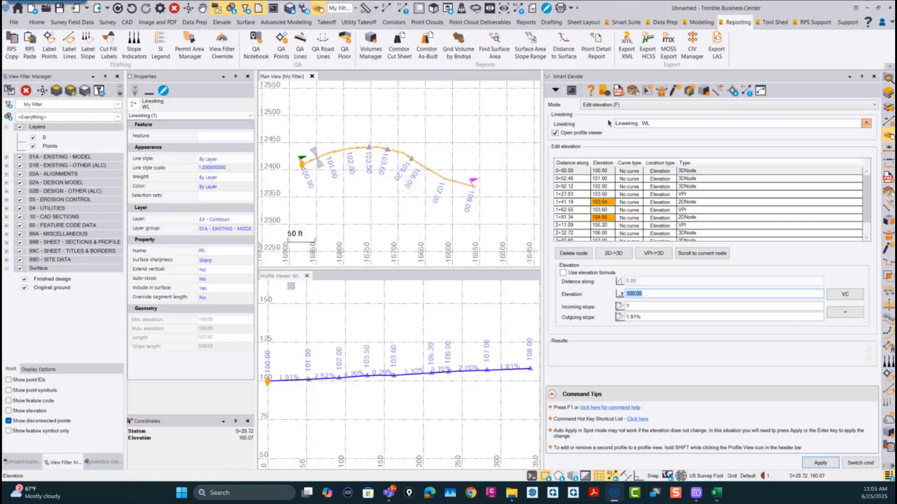
Step: Set the elevation of the 3D node at station 2+32.72 to 106.30
click(294, 277)
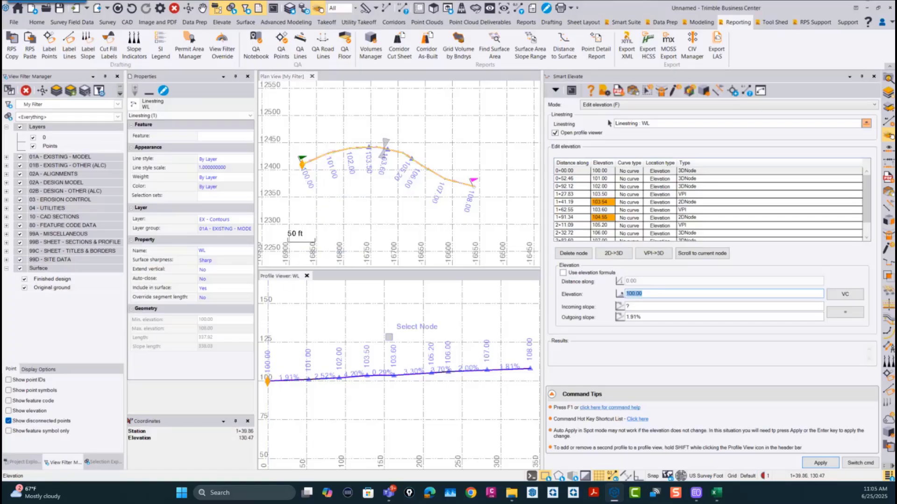
click(448, 370)
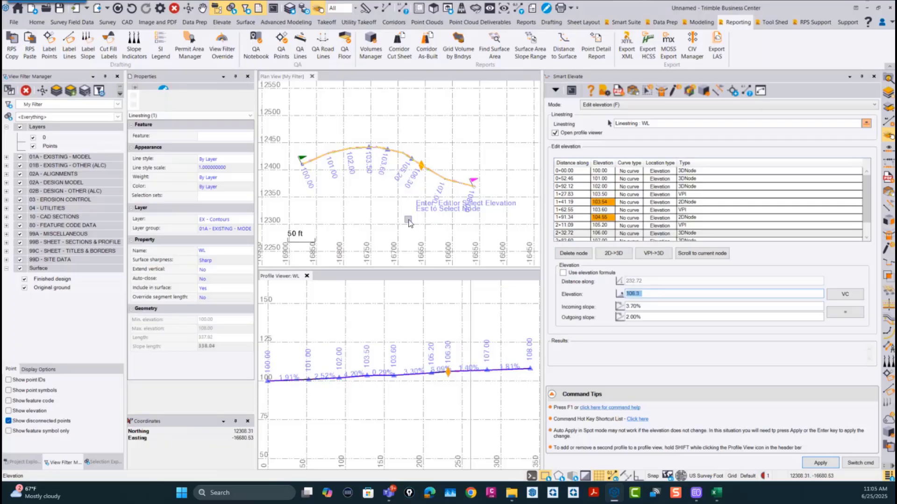
key(Return)
Step: Equalize the incoming and outgoing slopes at the 103.50 VPI
scroll(431, 162, up, 3)
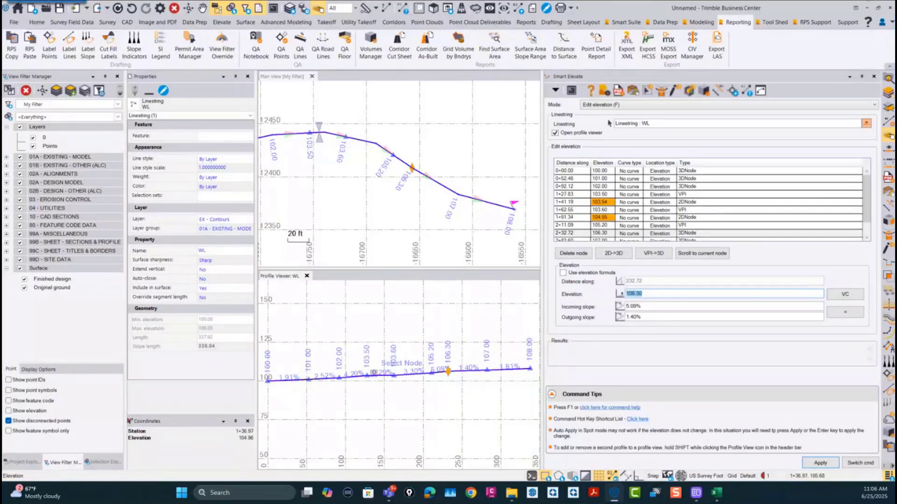
scroll(370, 372, up, 3)
middle_drag(370, 372, 451, 368)
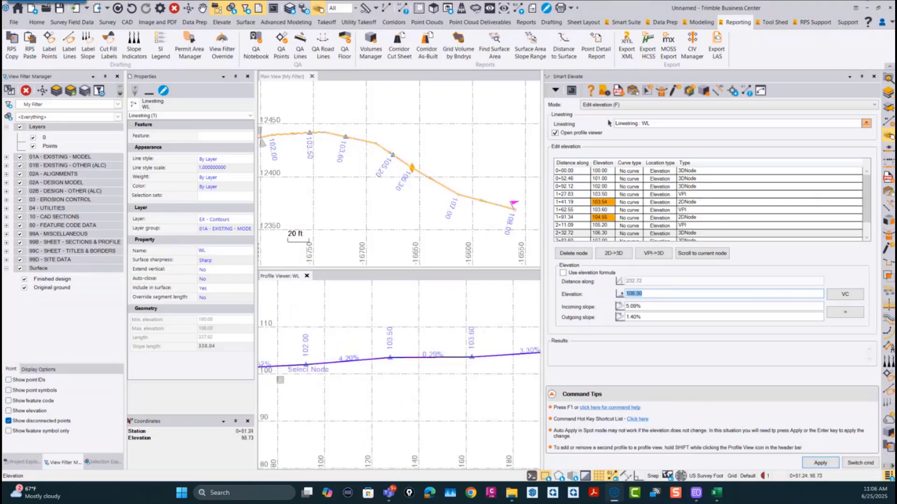
click(390, 358)
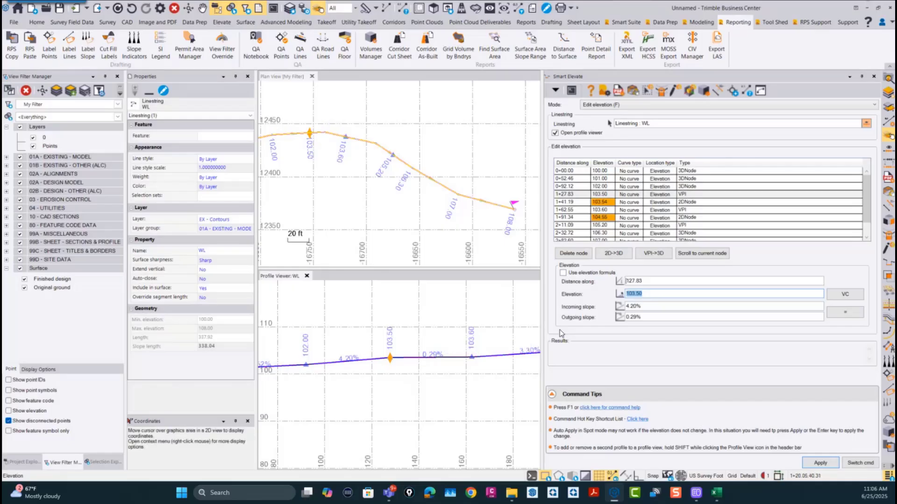
click(846, 312)
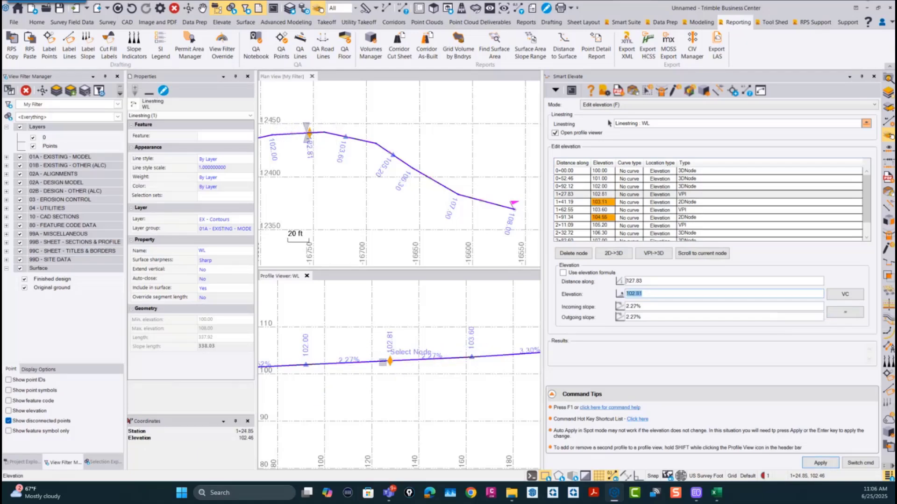
Step: Add a parabolic vertical curve with a length of 30 ft at the 106.30 node
scroll(386, 362, down, 3)
middle_drag(388, 365, 318, 370)
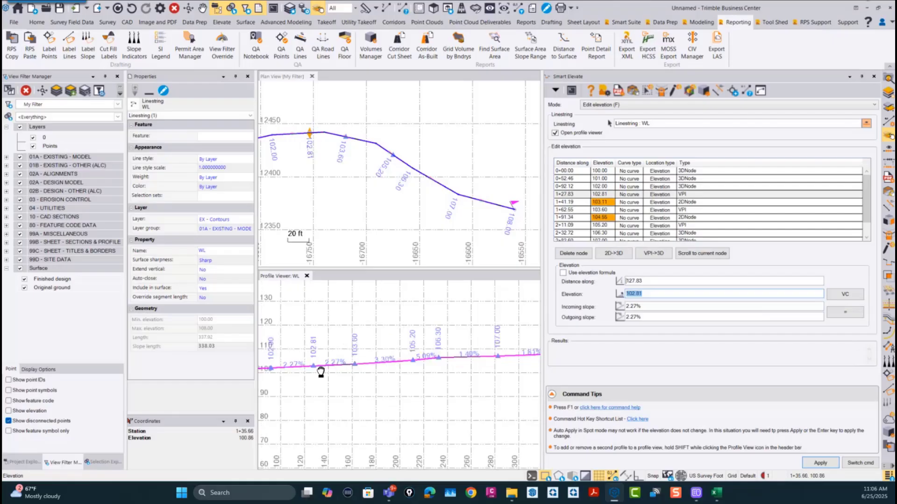
scroll(431, 366, up, 2)
scroll(433, 365, up, 1)
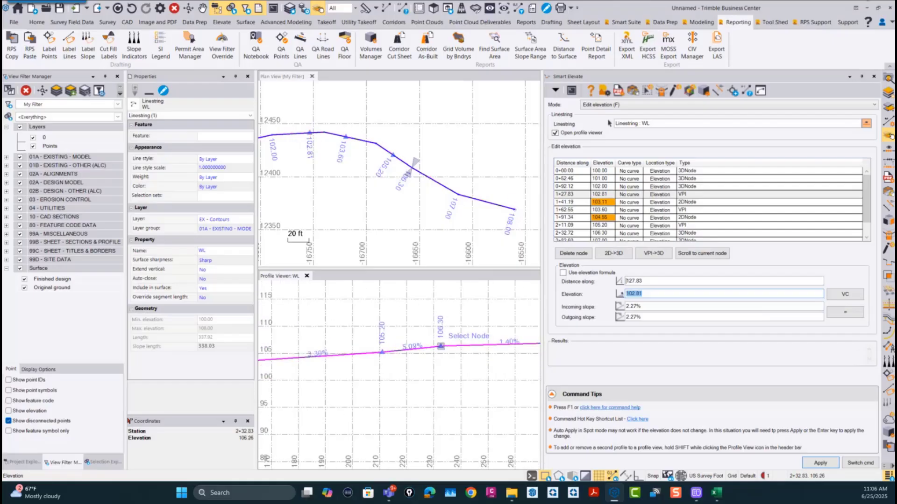
click(440, 348)
scroll(403, 354, up, 1)
middle_drag(451, 364, 371, 363)
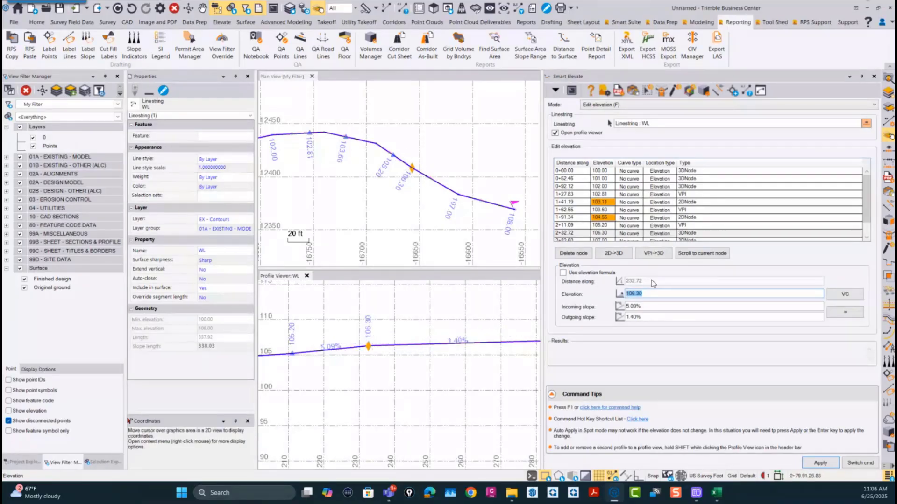
click(845, 295)
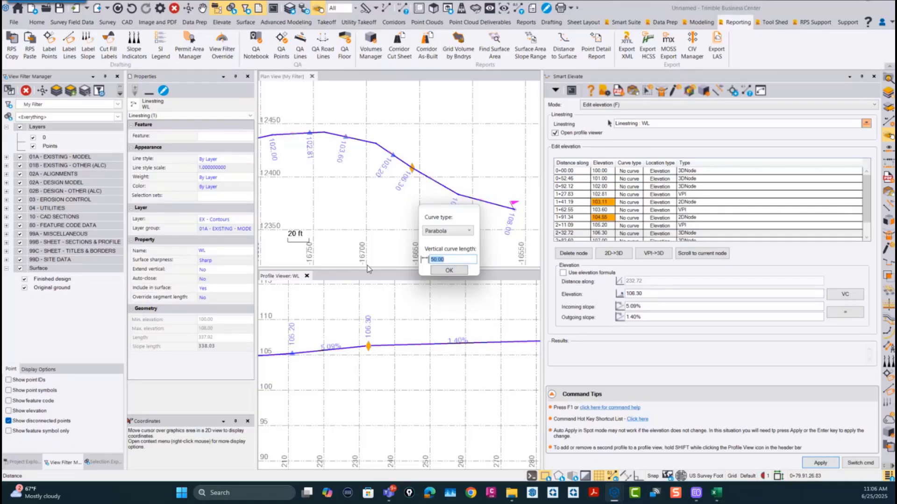
text(30)
key(Return)
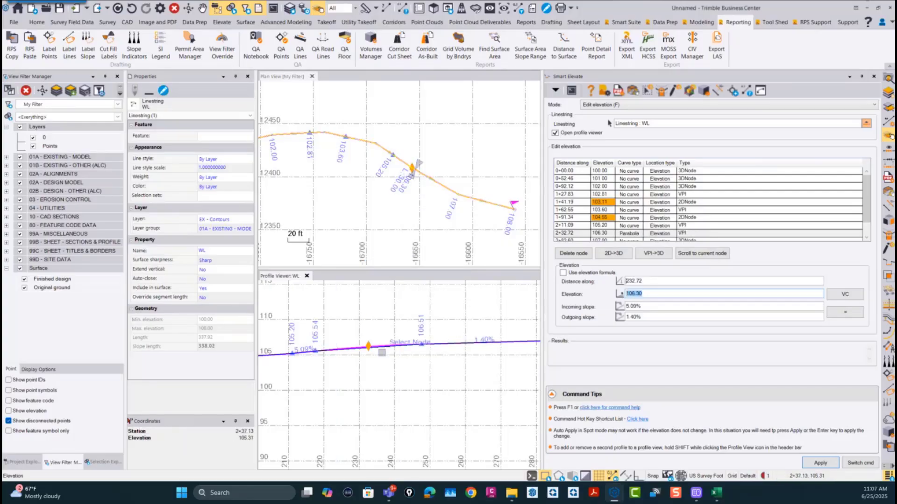
Step: Select the linestring's 108.00 end node in the profile for elevation editing
scroll(370, 351, up, 4)
scroll(370, 351, down, 4)
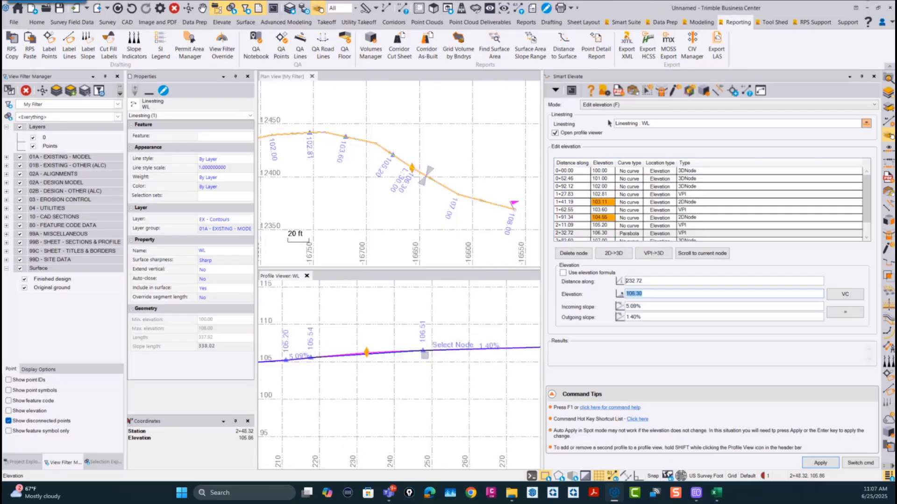
scroll(421, 352, down, 2)
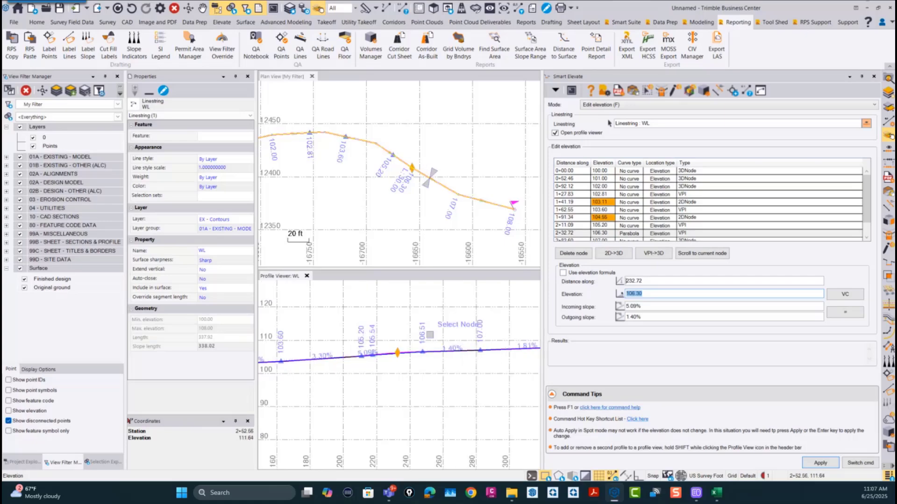
middle_drag(537, 353, 407, 342)
scroll(405, 342, up, 1)
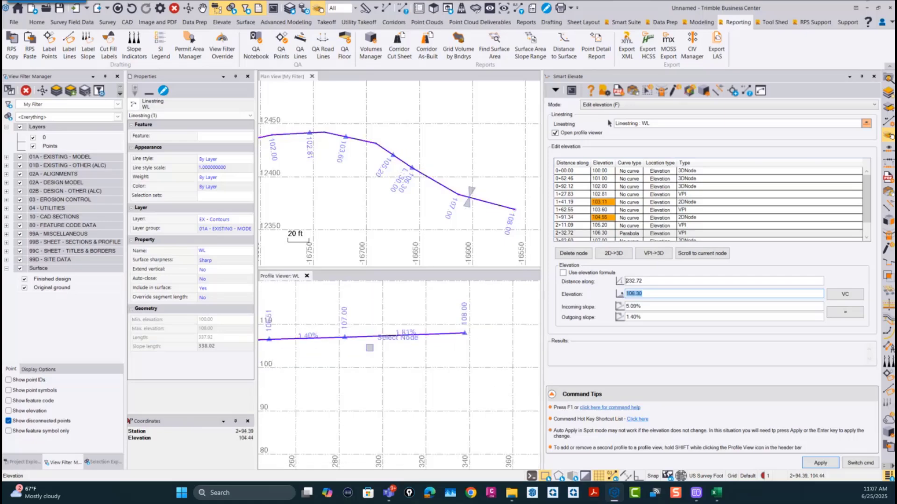
middle_drag(320, 353, 342, 352)
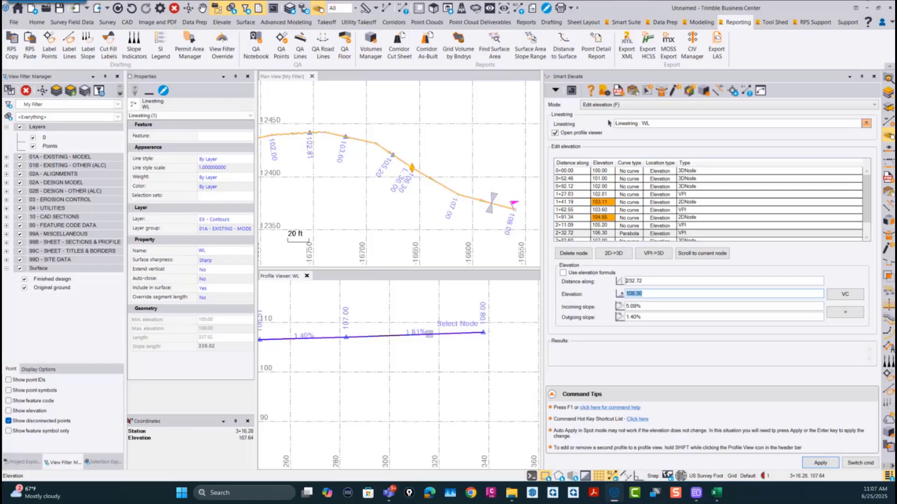
click(484, 332)
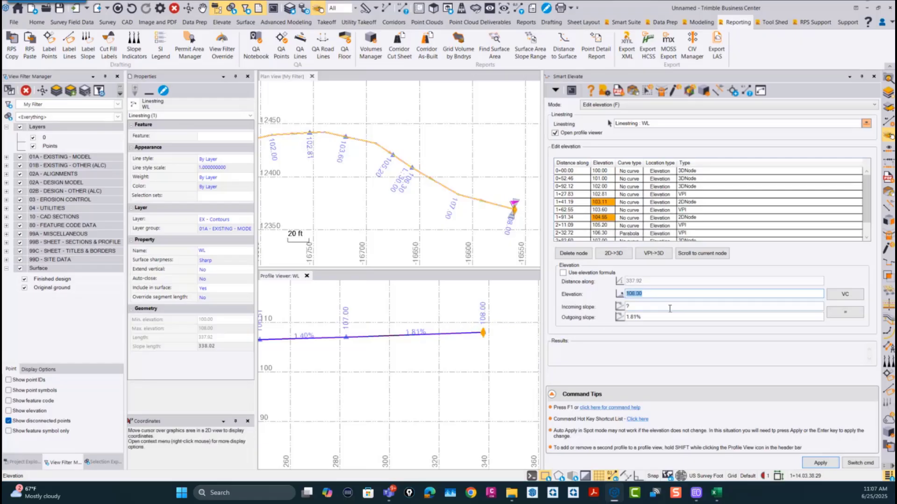
Step: Try to set the outgoing slope of the 108.00 end node to 2.53%
click(658, 316)
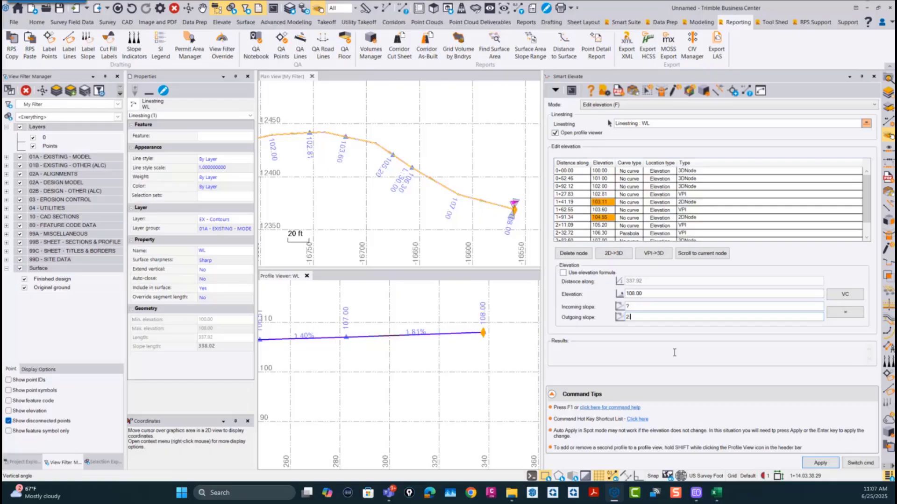
key(Return)
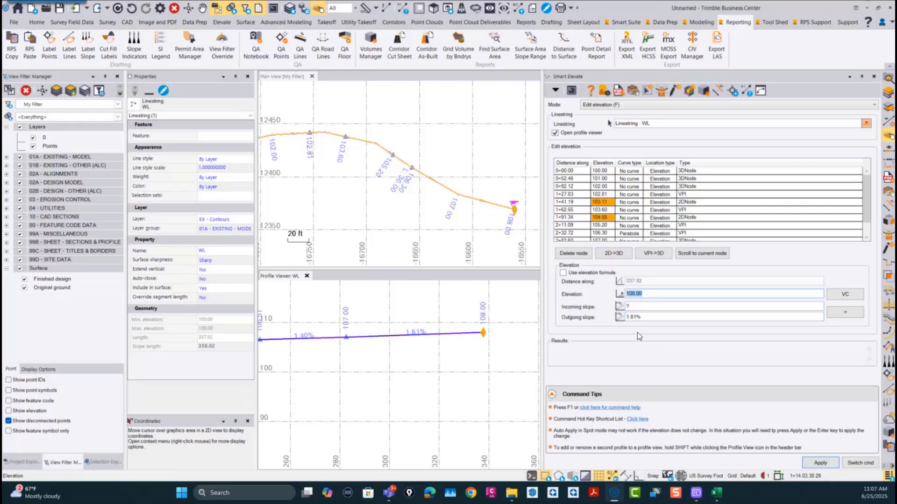
click(614, 319)
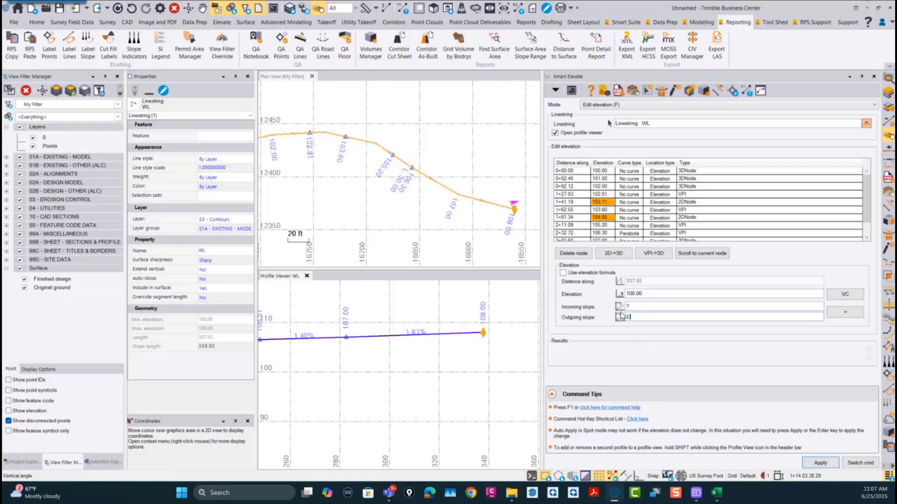
key(Return)
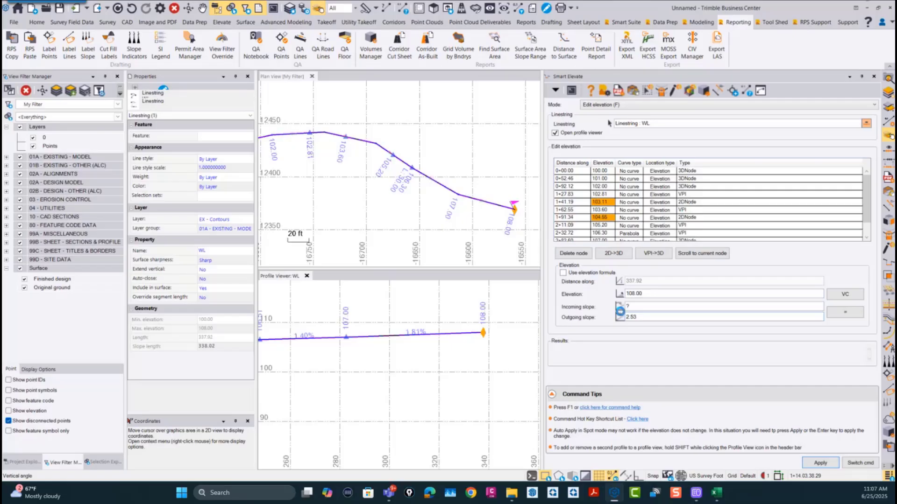
Step: Set the incoming slope of the linestring's end node to 2.5%
click(645, 307)
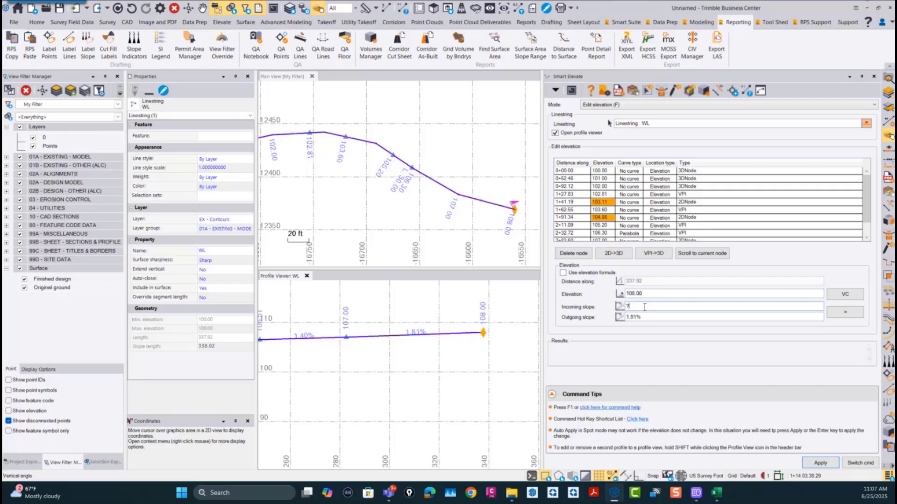
text(2.5)
key(Return)
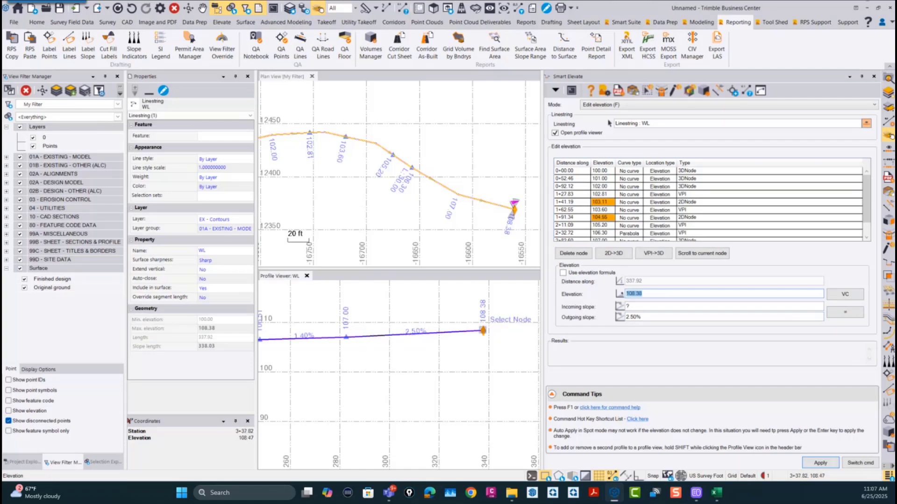
Step: Set the elevation of the VPI at station 2+11.09 to 108.9
scroll(481, 327, down, 2)
scroll(483, 331, down, 2)
middle_drag(281, 358, 335, 355)
middle_drag(485, 301, 408, 321)
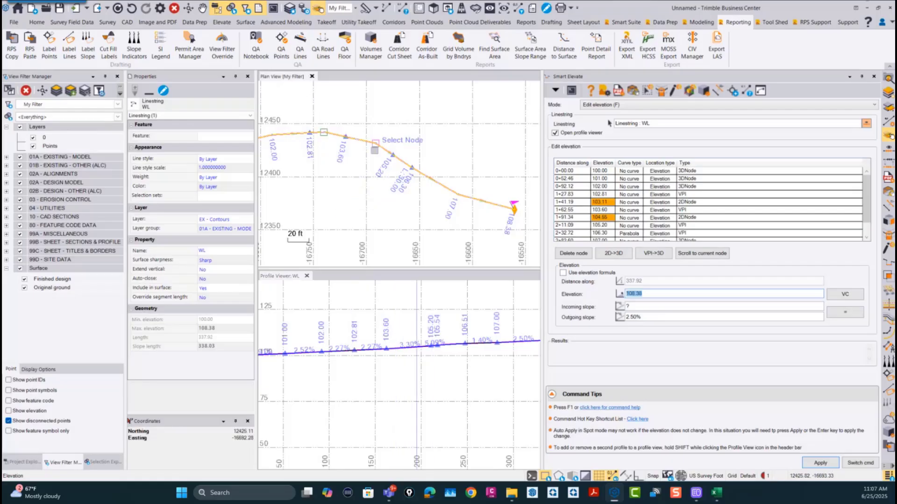
click(391, 154)
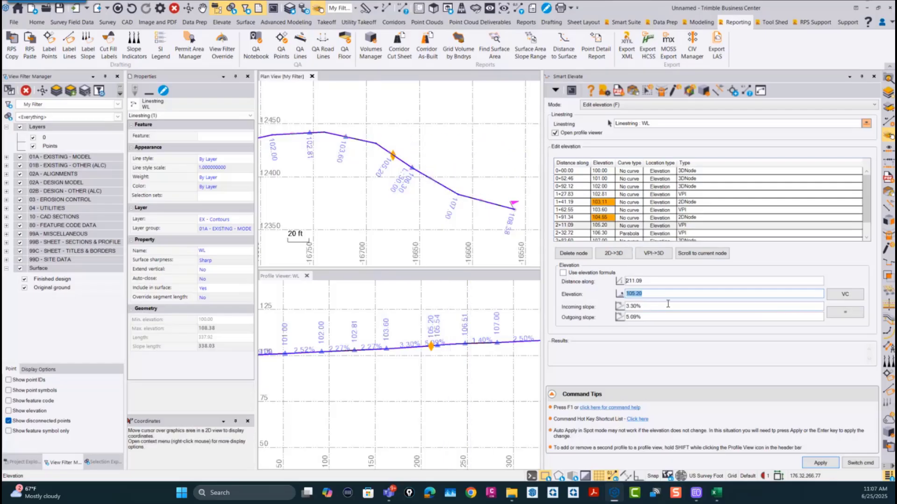
text(108.9)
key(Return)
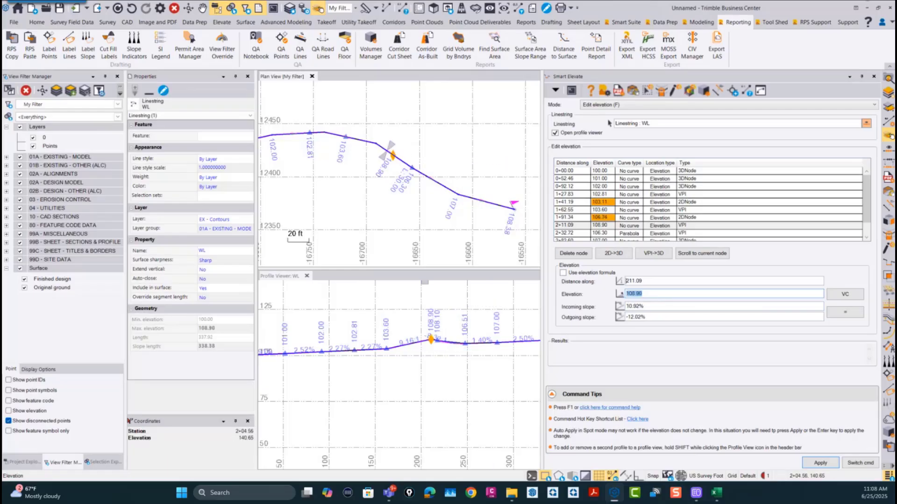
Step: Examine the linestring around the raised VPI and along its full length in the profile and plan views
scroll(432, 291, up, 4)
scroll(435, 331, down, 2)
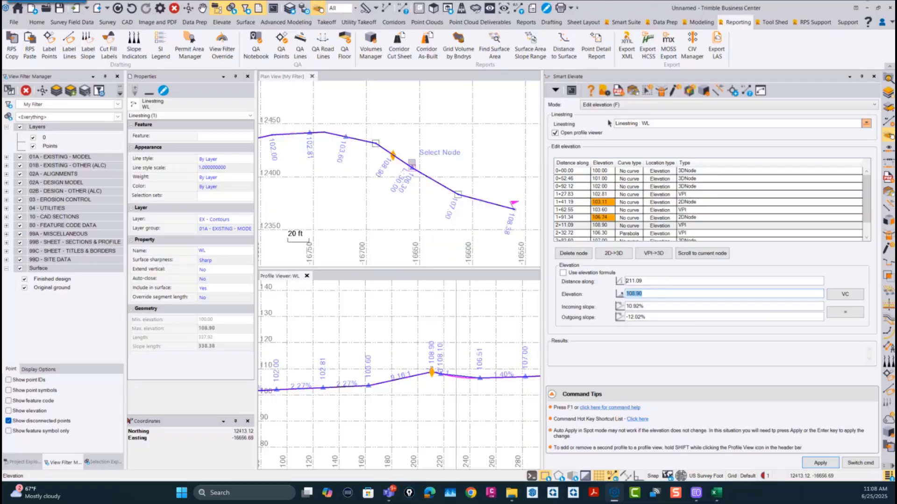
click(394, 155)
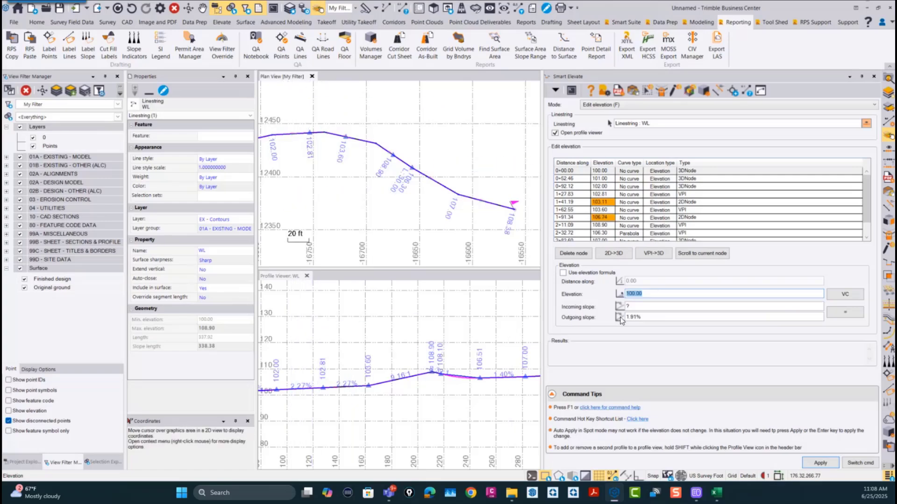
click(655, 293)
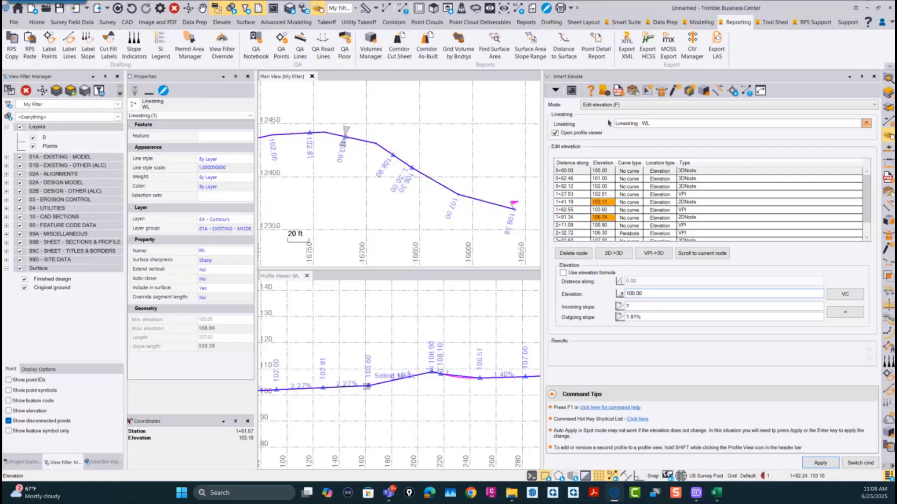
scroll(368, 387, down, 5)
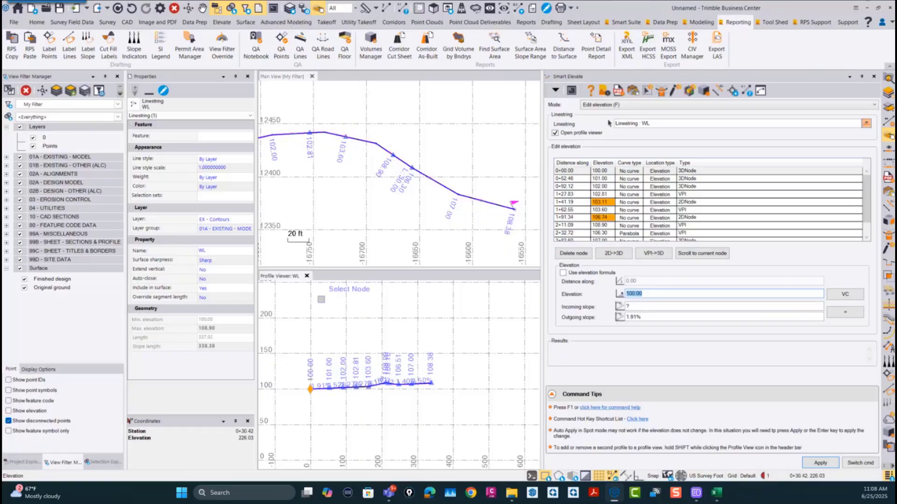
click(284, 77)
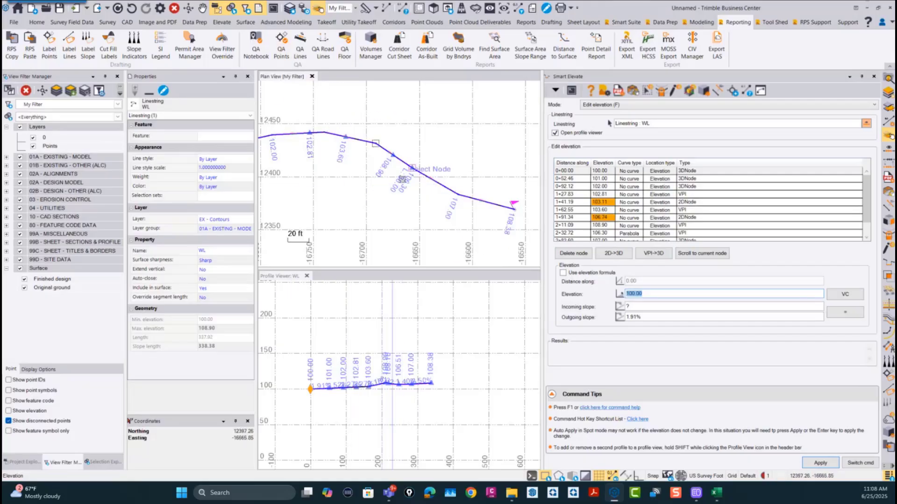
scroll(396, 179, down, 1)
scroll(402, 183, down, 3)
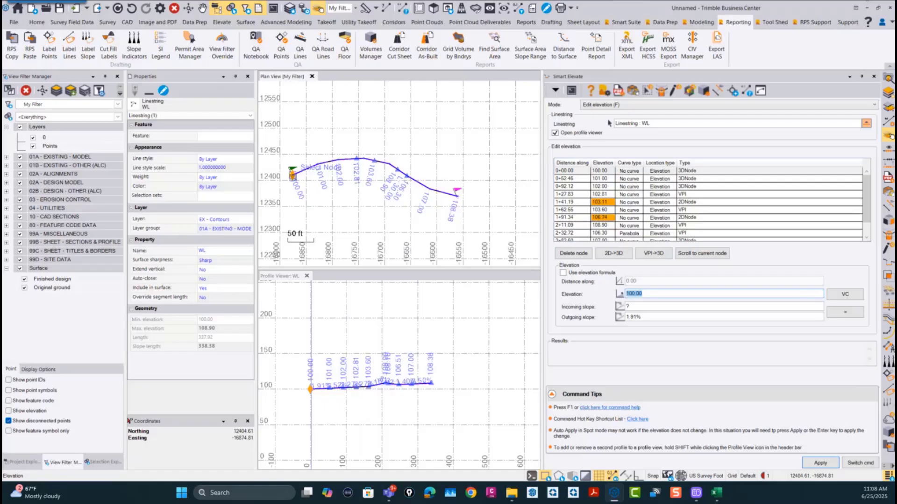
scroll(285, 179, up, 1)
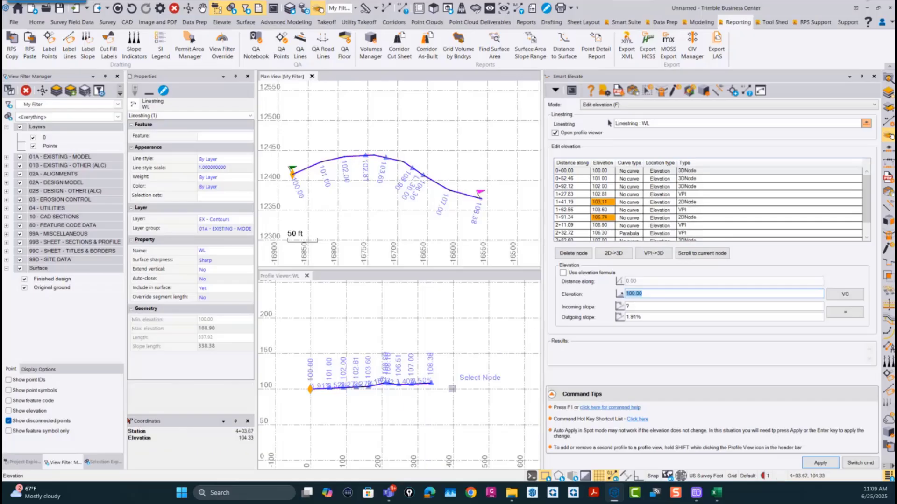
Step: Close the linestring's profile viewer and exit Smart Elevate
click(306, 278)
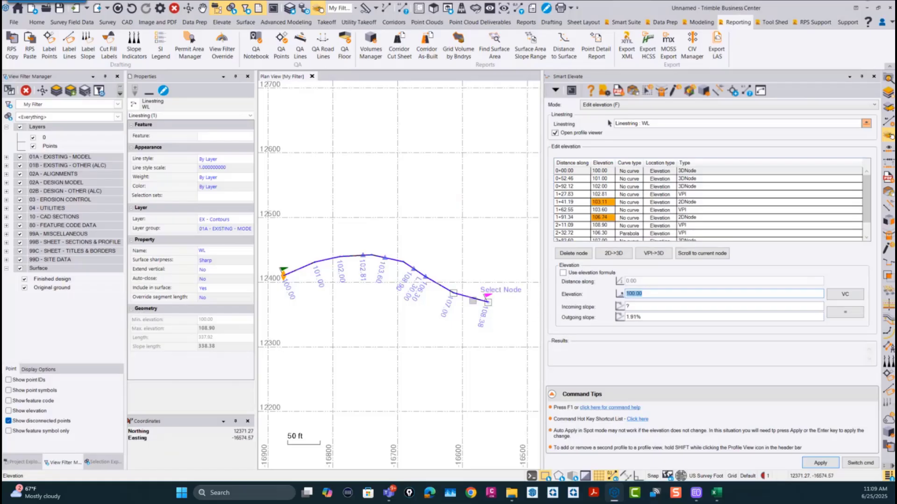
click(620, 105)
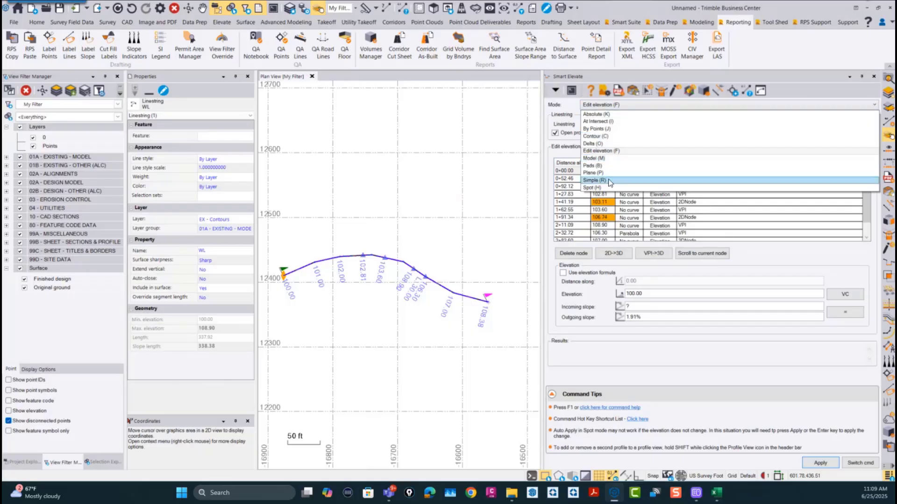
click(610, 107)
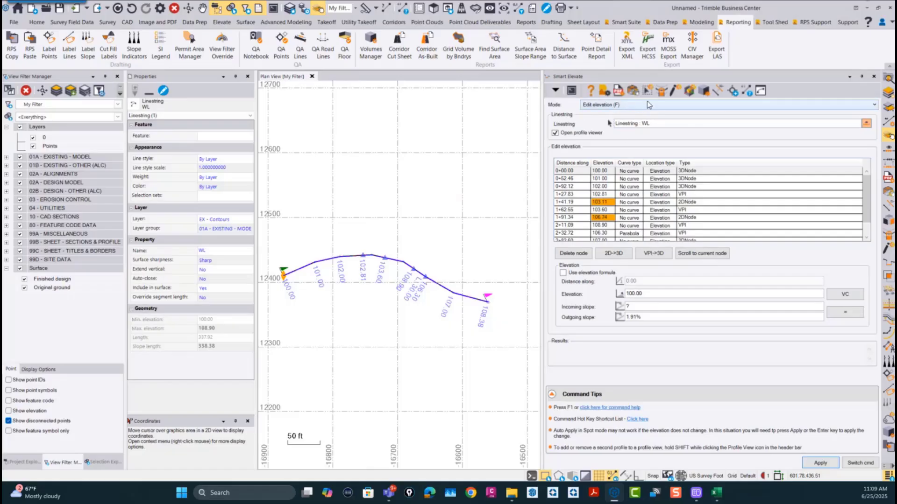
click(860, 463)
click(813, 449)
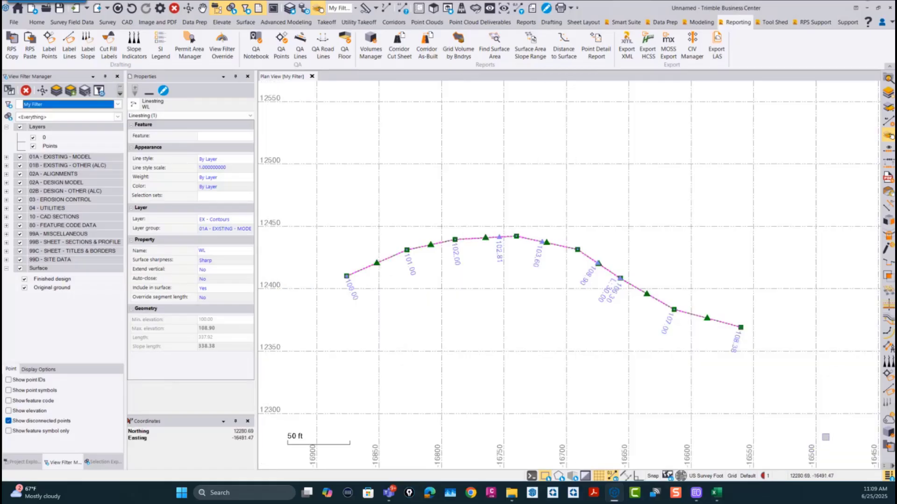
Step: Draw an open nine-point polyline on layer 0 just north of linestring WL, roughly following its shape, with no elevation
click(130, 24)
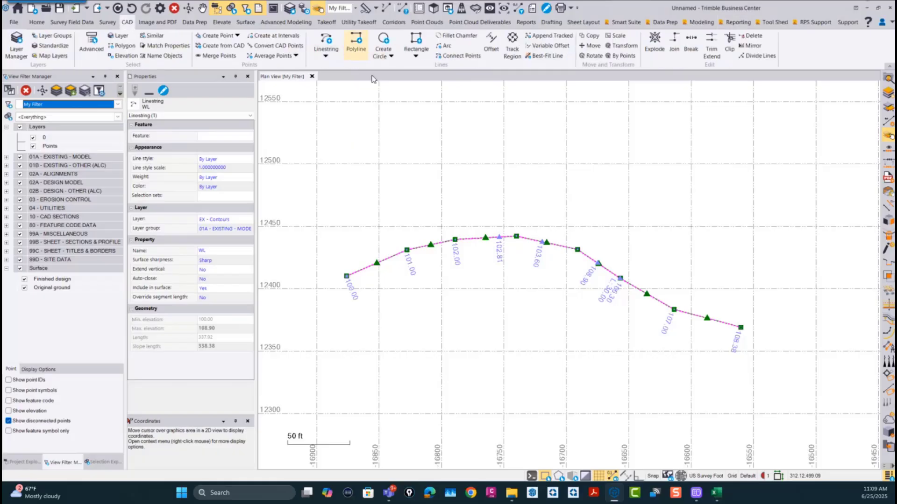
click(355, 45)
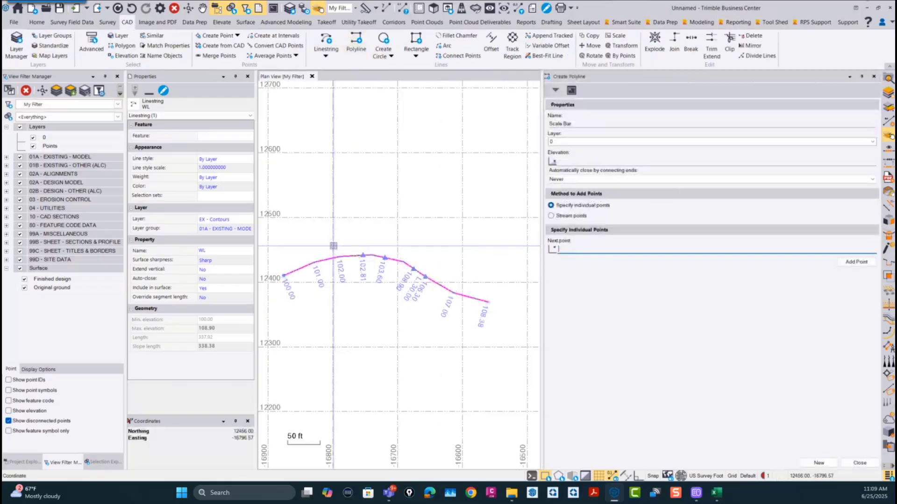
click(278, 262)
click(316, 247)
click(353, 242)
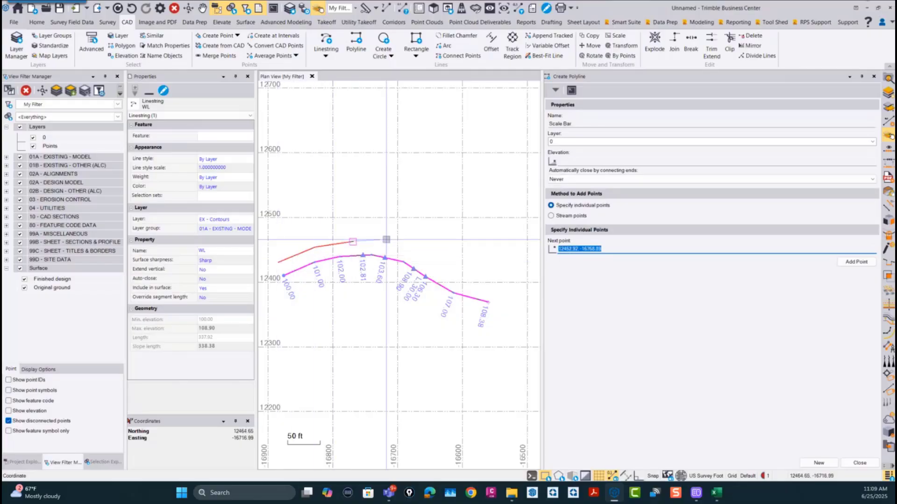
click(387, 240)
click(413, 246)
click(426, 259)
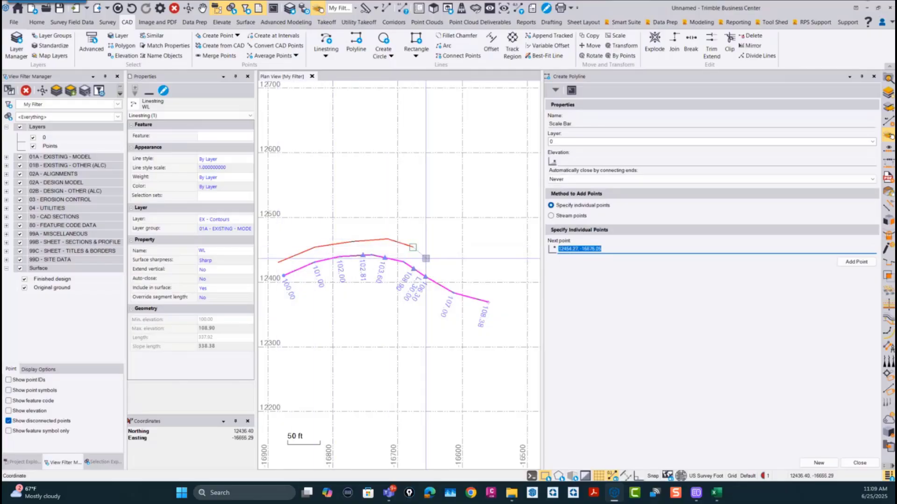
click(444, 275)
click(463, 283)
click(491, 291)
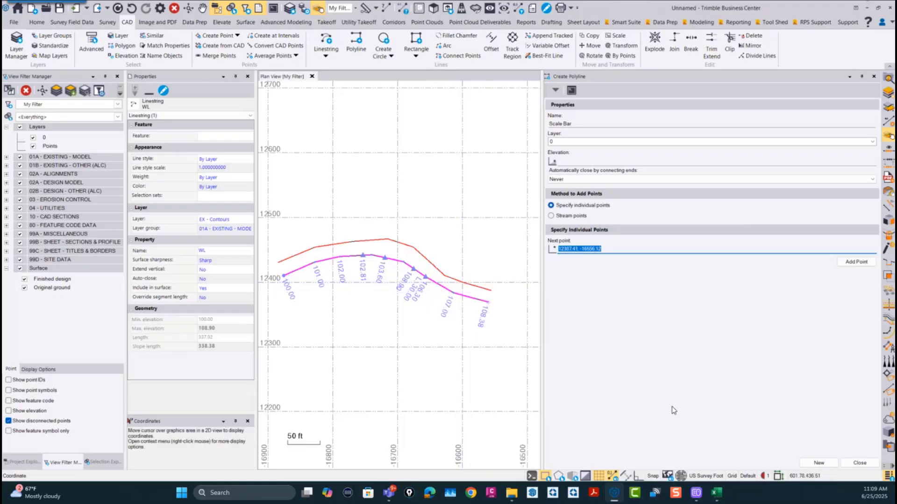
click(860, 463)
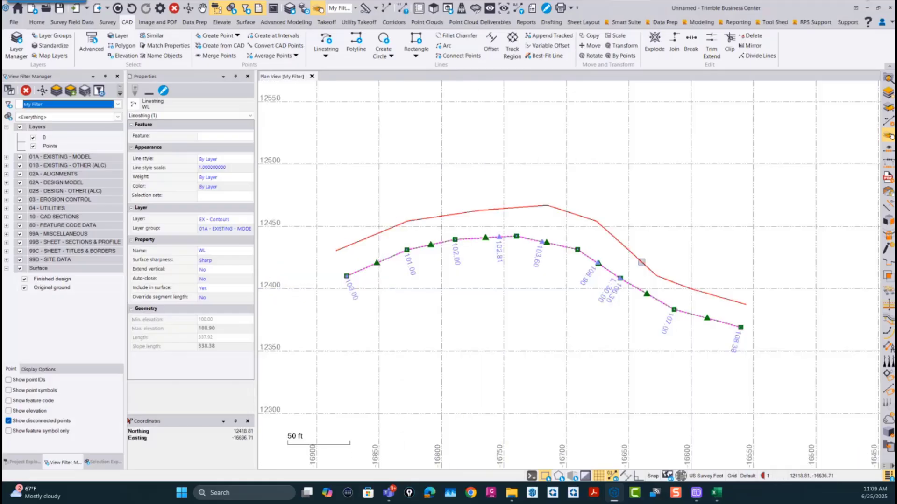
Step: Clear the selection and load the new polyline into Smart Edit's Linestring Edit mode
right_click(535, 133)
click(501, 122)
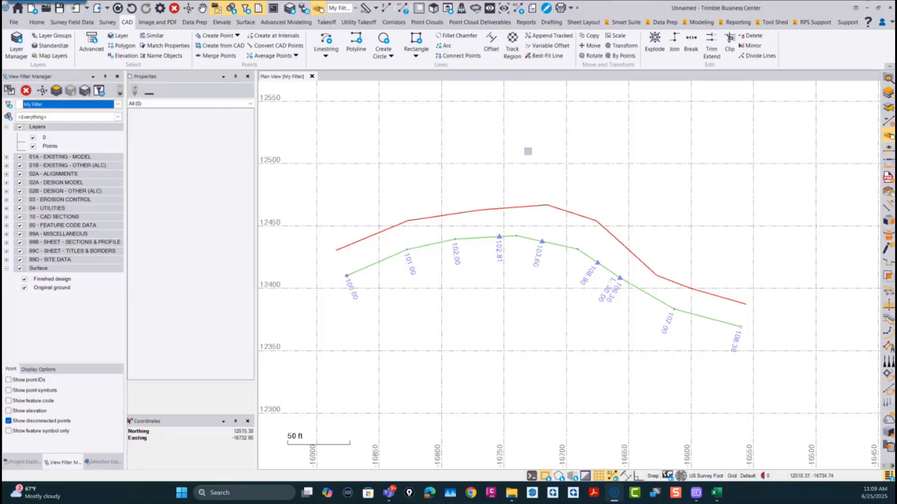
middle_click(538, 182)
click(558, 159)
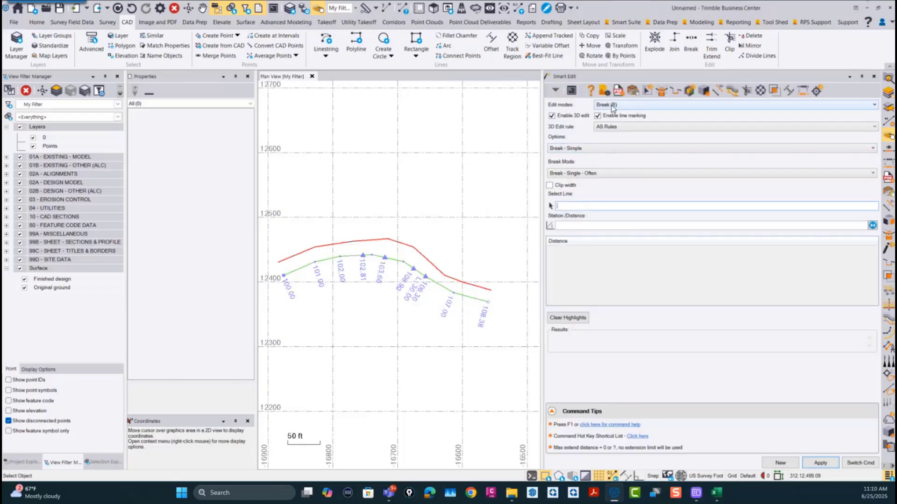
click(613, 109)
click(617, 145)
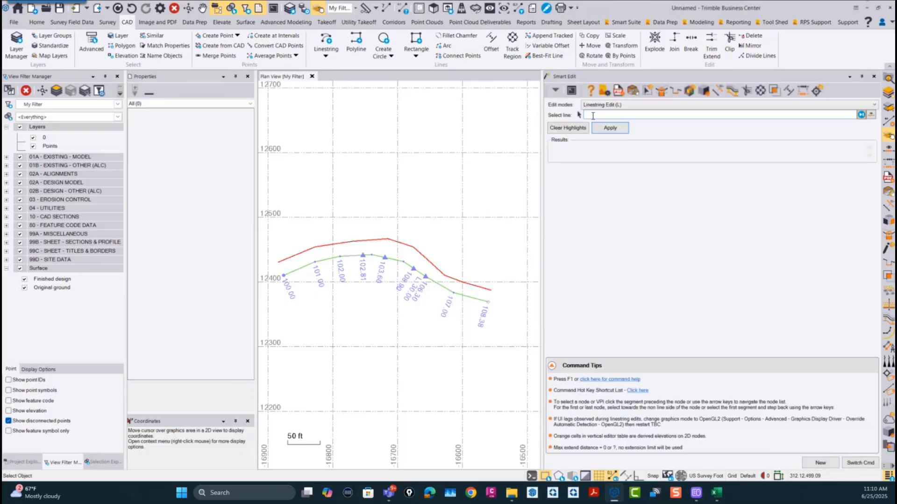
click(396, 240)
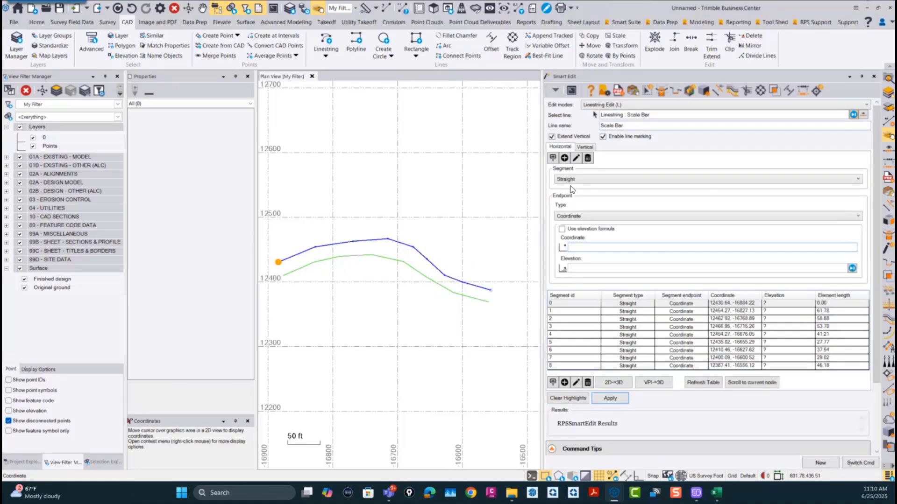
Step: Set the polyline's vertical edit to an offset slope from reference linestring WL with a cross-slope of -2:1
click(586, 147)
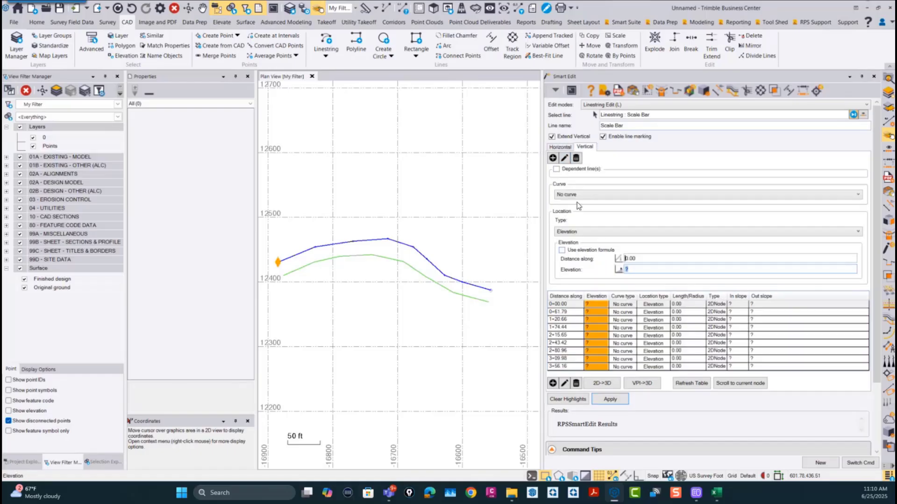
click(565, 233)
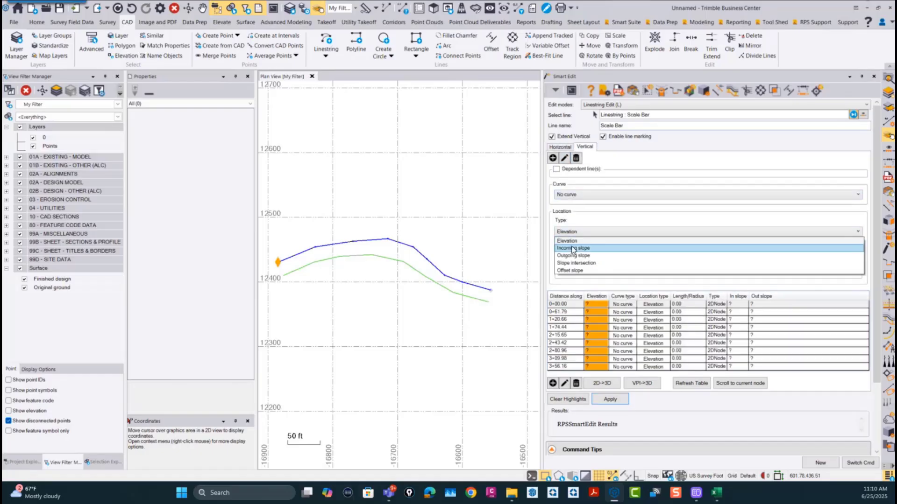
click(576, 273)
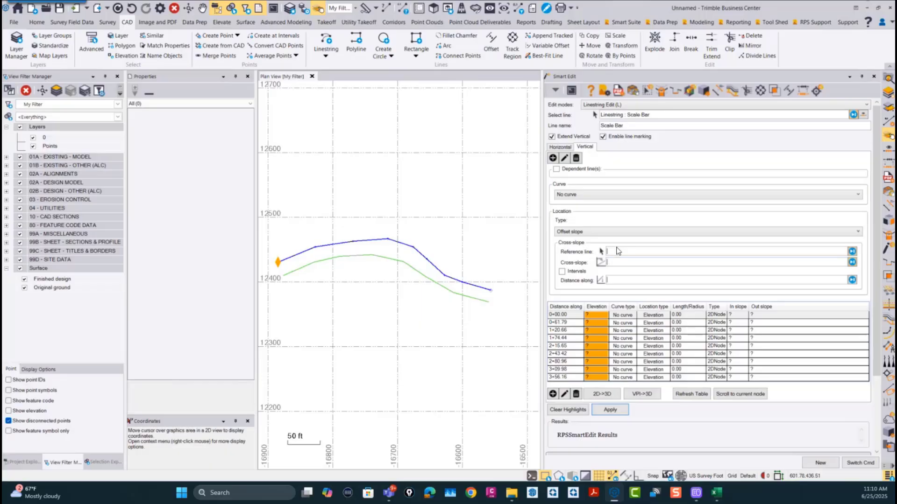
click(442, 276)
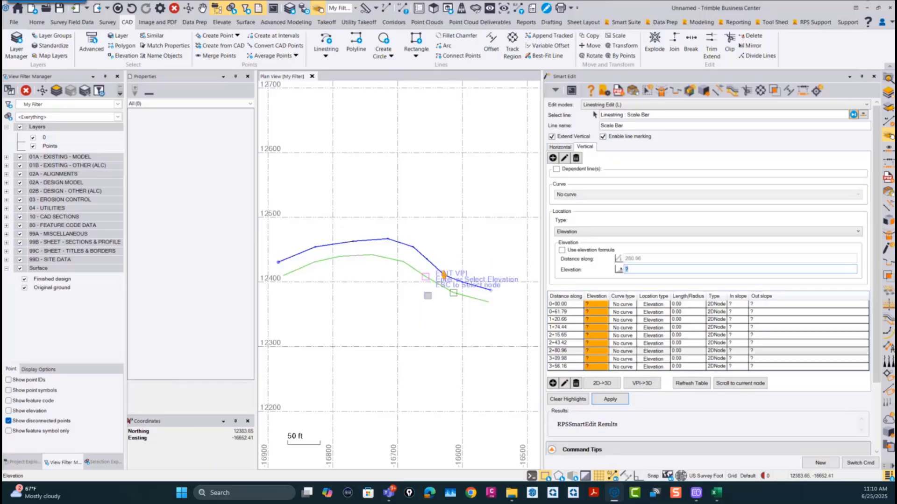
click(564, 233)
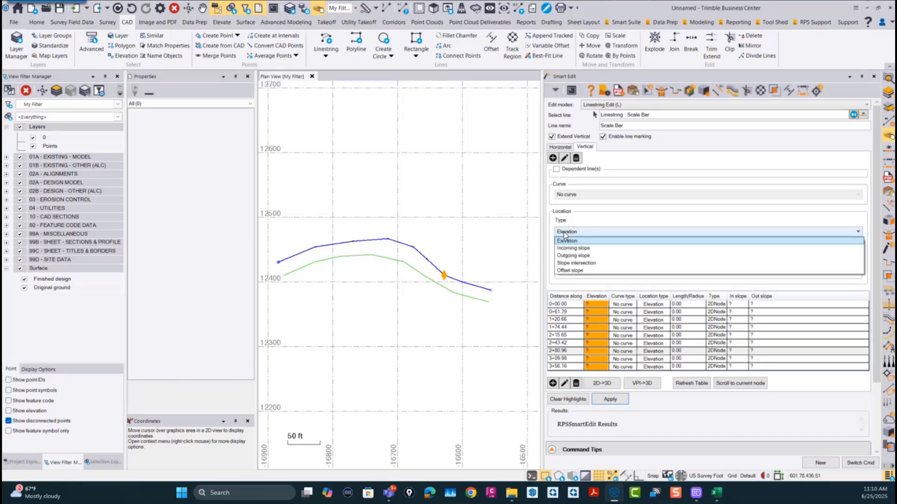
click(571, 270)
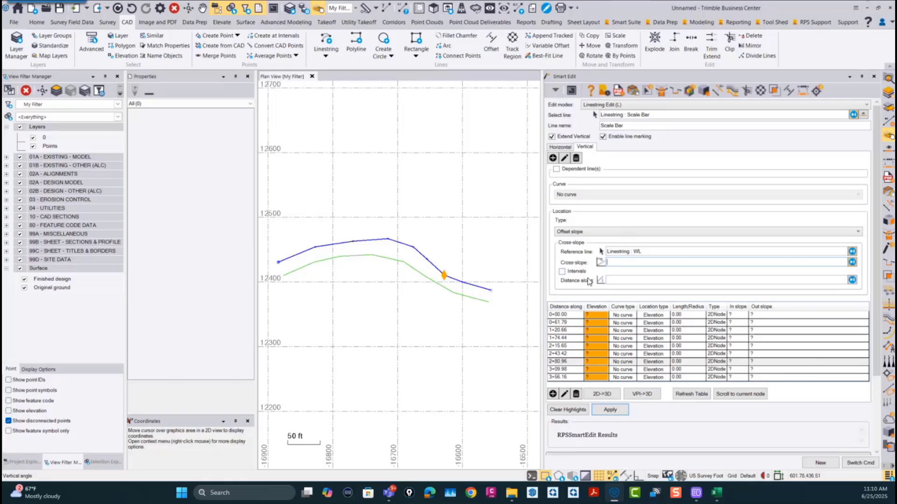
text(-)
text(2)
text(:1)
Step: Add four offset-slope VPIs at freely picked distances along the middle of the polyline, with intervals off
click(562, 272)
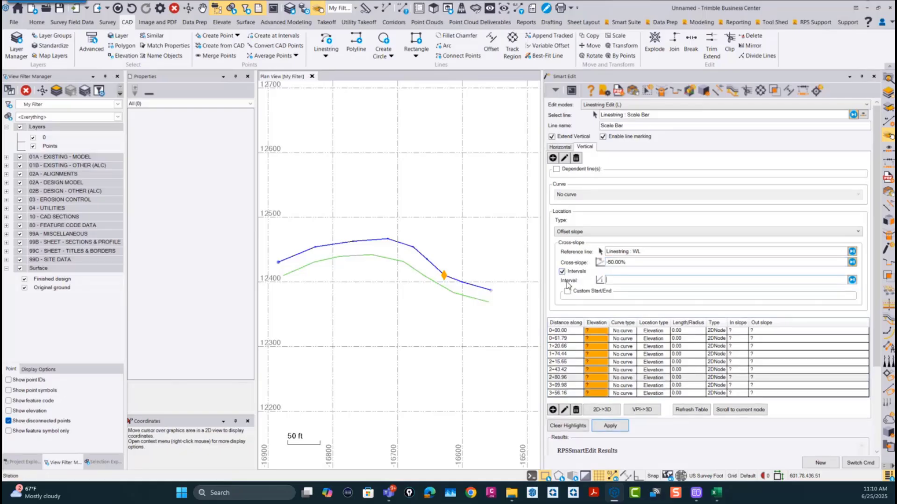
click(562, 273)
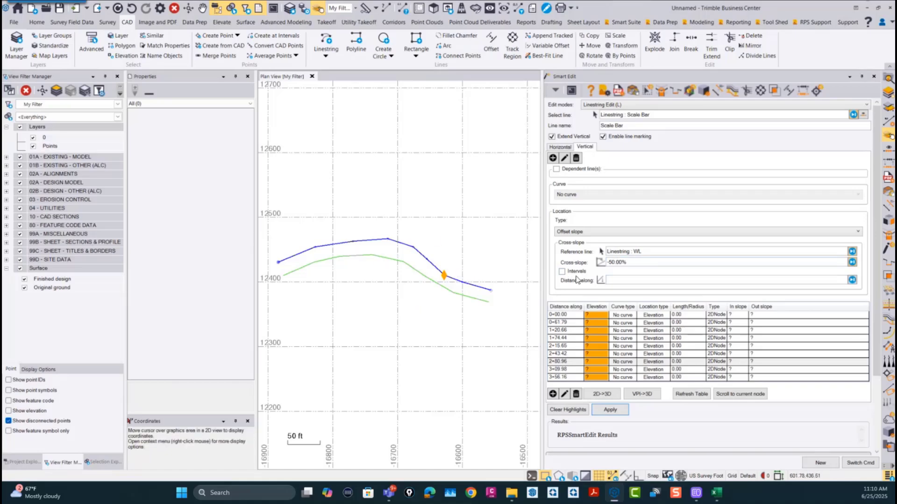
click(620, 282)
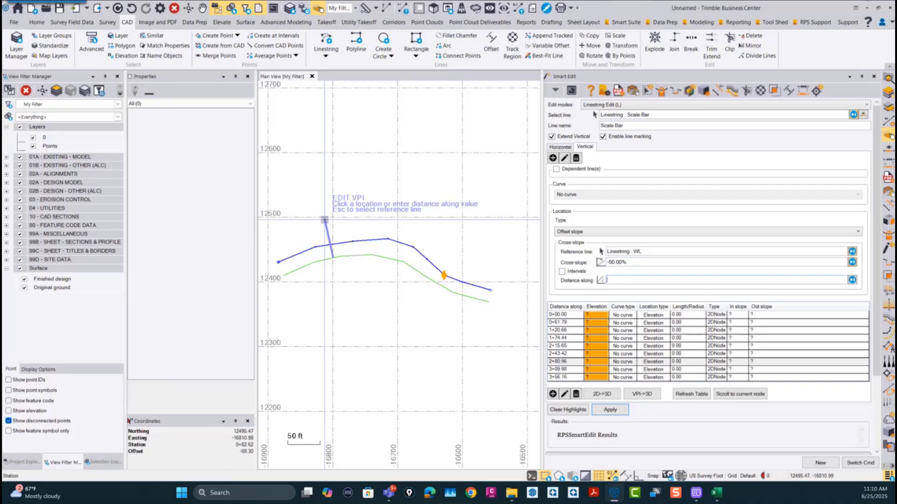
click(358, 214)
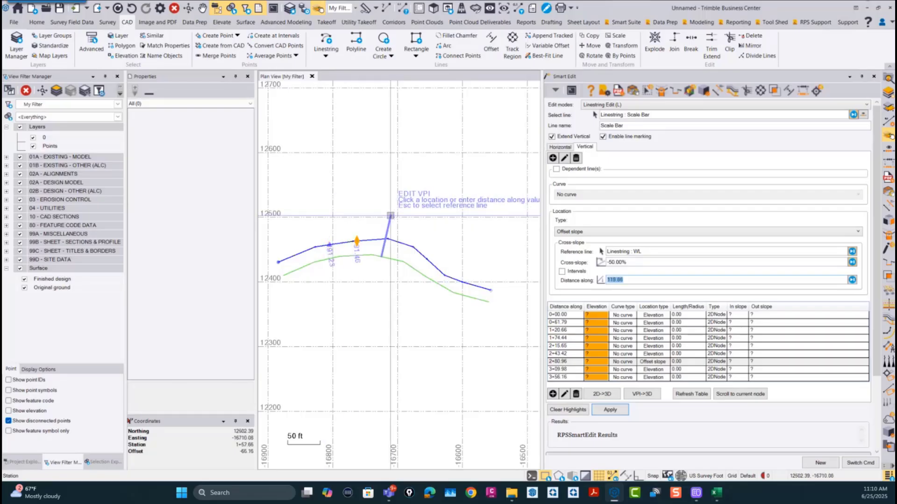
click(390, 216)
click(414, 227)
click(419, 237)
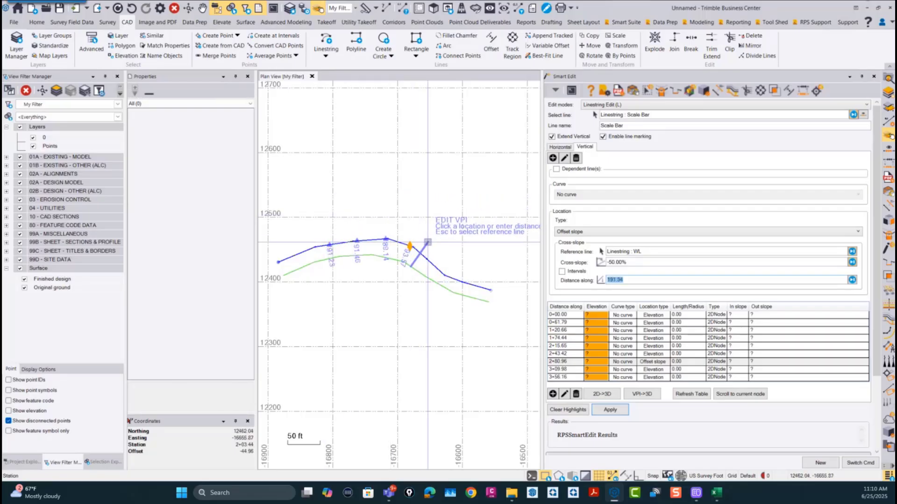
Step: Add offset-slope VPIs at 10 ft intervals over a custom range picked from station 216.08 to 322.71
click(562, 271)
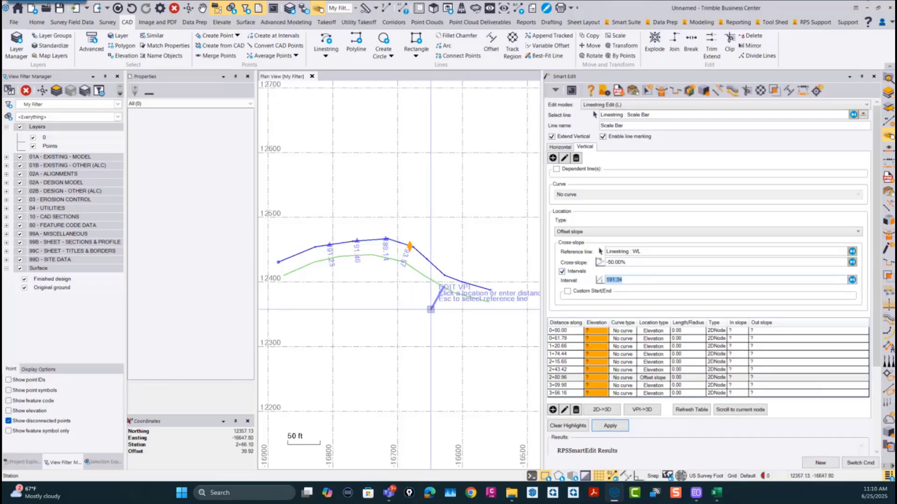
text(10)
click(568, 292)
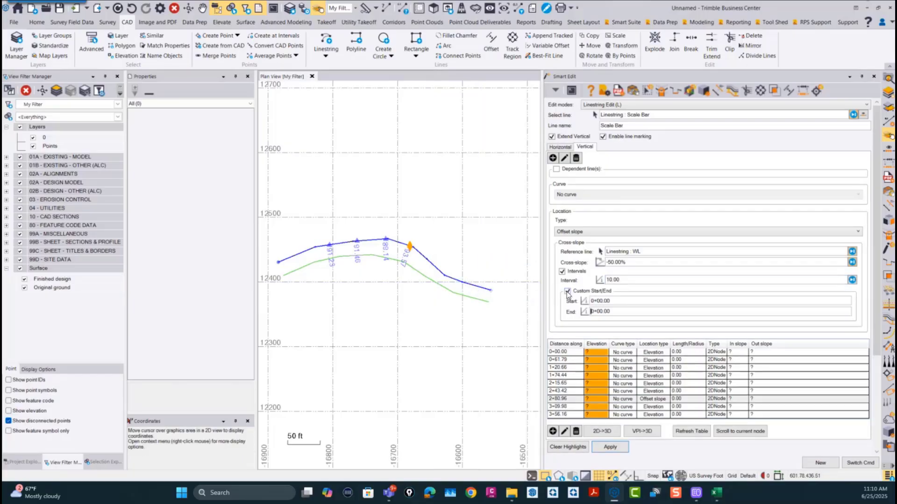
key(Tab)
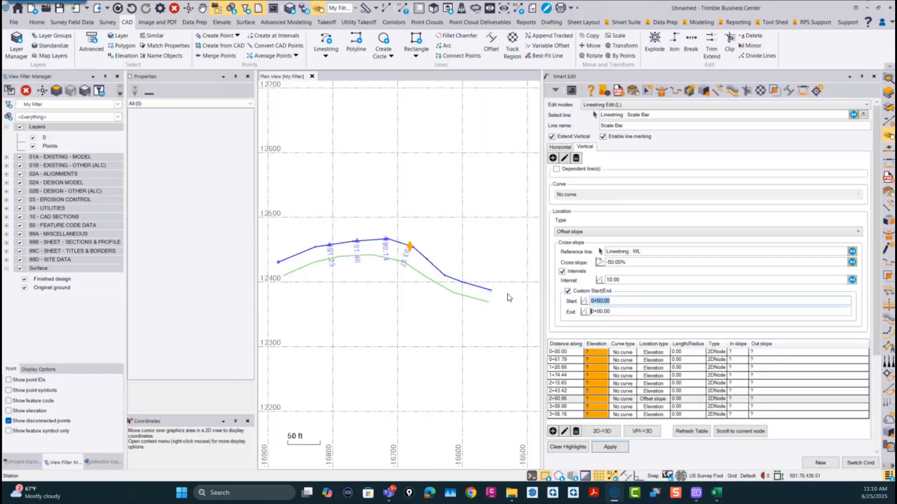
click(405, 294)
click(474, 315)
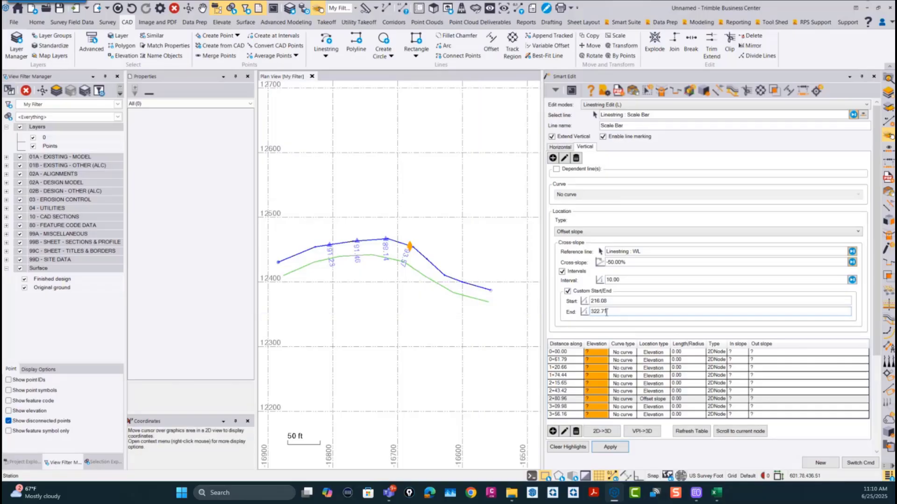
click(610, 447)
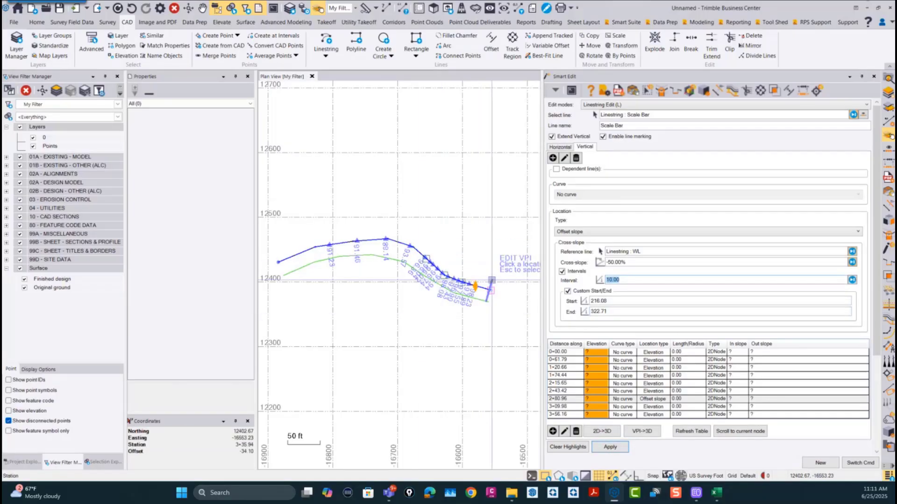
Step: Turn off the custom start/end range and the intervals so that offset-slope VPIs are placed by single distance
scroll(491, 280, up, 4)
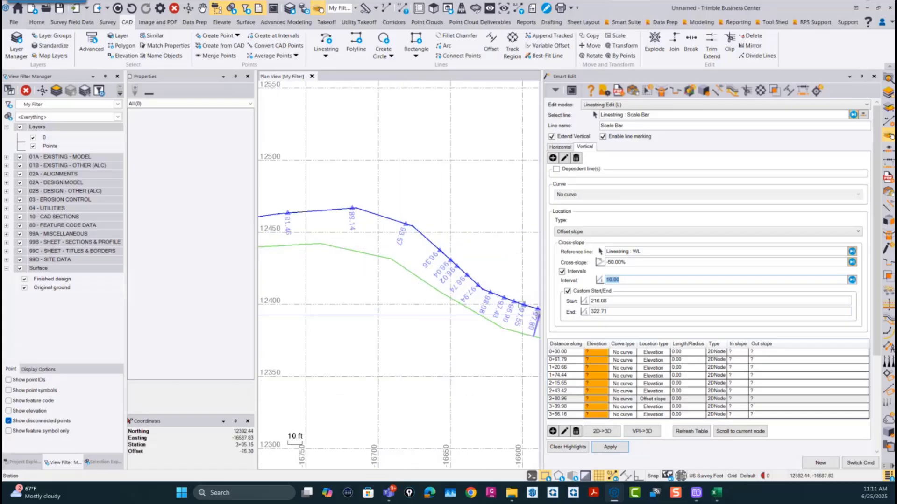
middle_drag(539, 315, 436, 300)
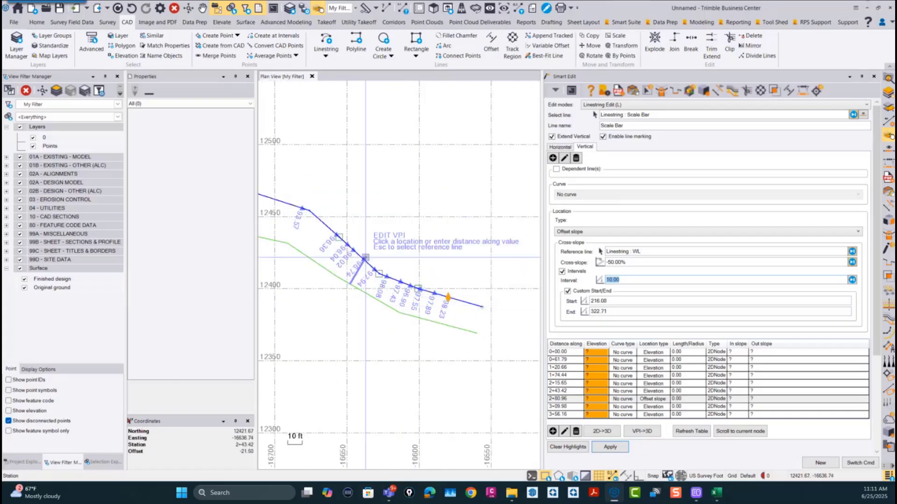
scroll(355, 276, down, 2)
middle_drag(354, 275, 454, 277)
middle_drag(317, 276, 391, 269)
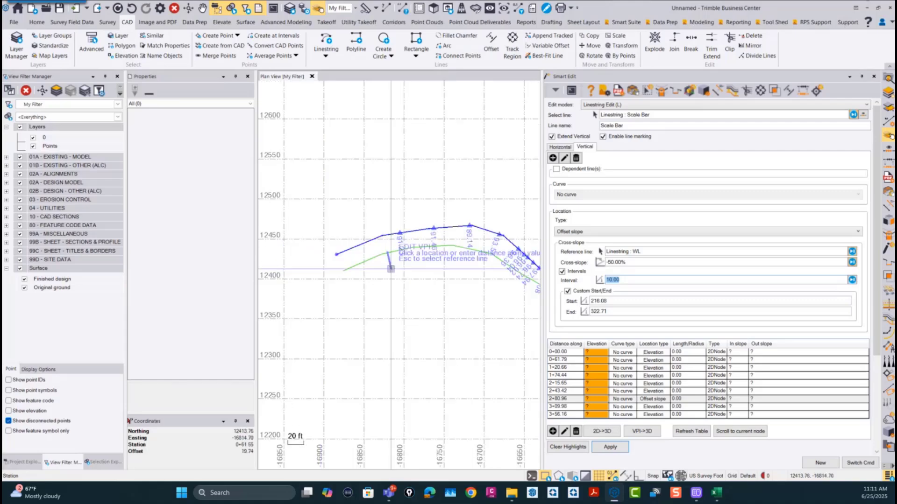
click(567, 291)
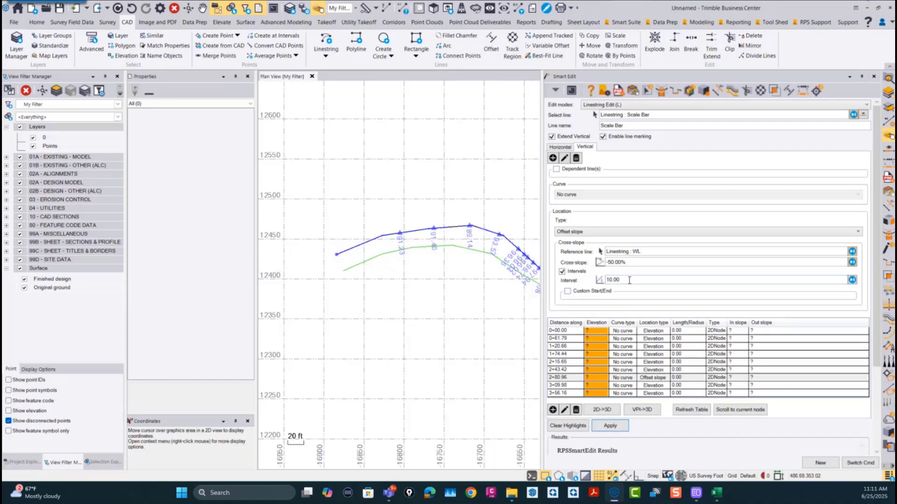
click(562, 272)
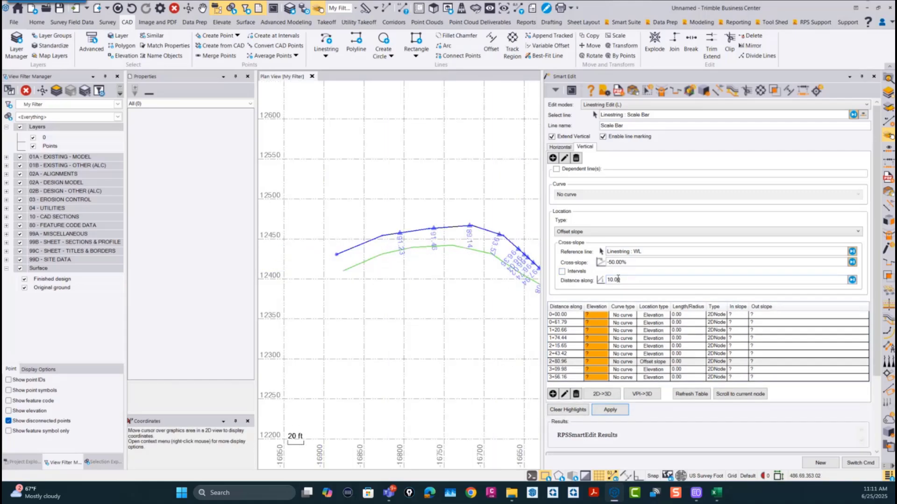
Step: Add individual offset-slope VPIs around the polyline's western start, just past its highest bend and at its eastern endpoint
scroll(379, 232, up, 2)
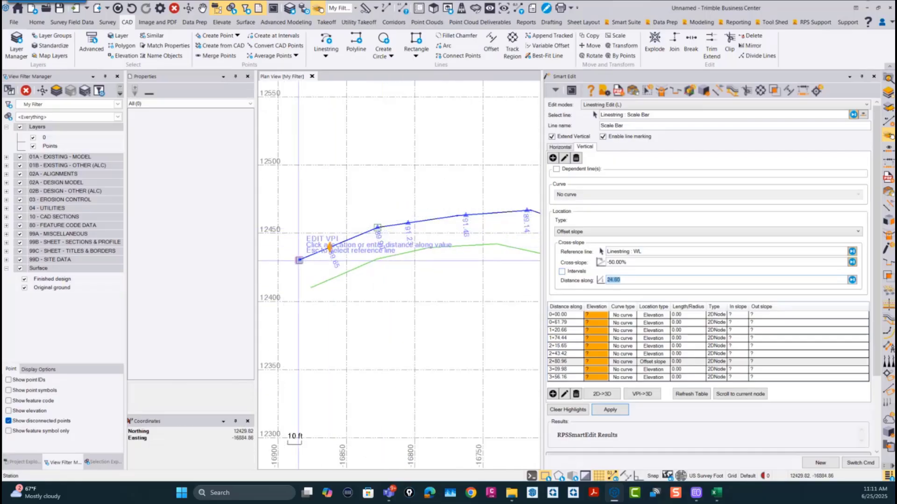
middle_drag(423, 262, 248, 290)
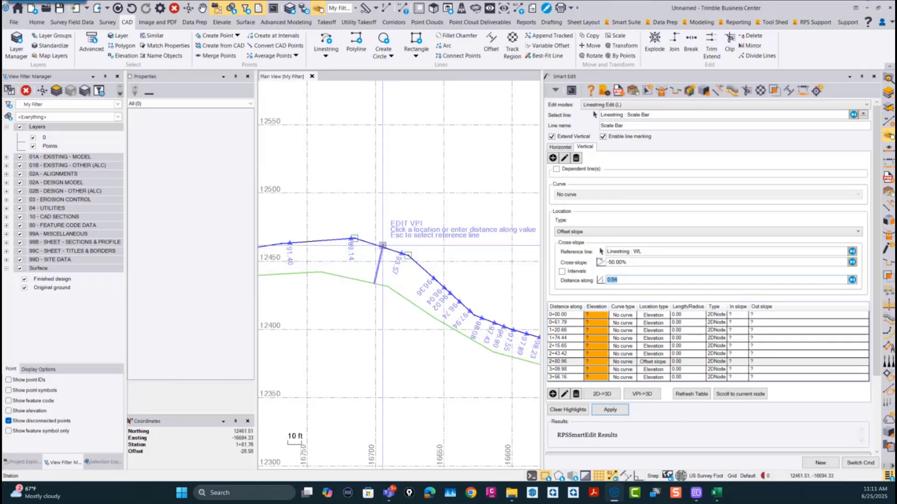
click(383, 246)
middle_drag(515, 363, 357, 319)
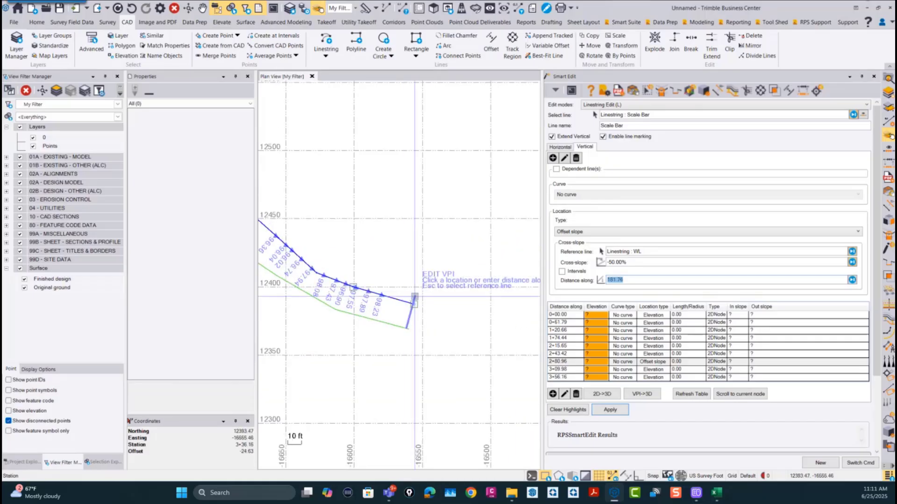
click(414, 303)
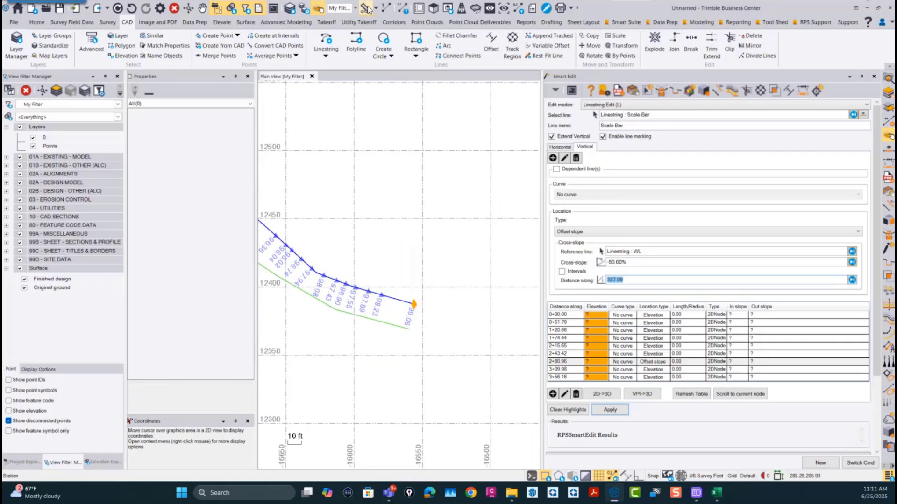
Step: Open a 3D view and examine the elevated polyline against linestring WL from several angles
click(433, 8)
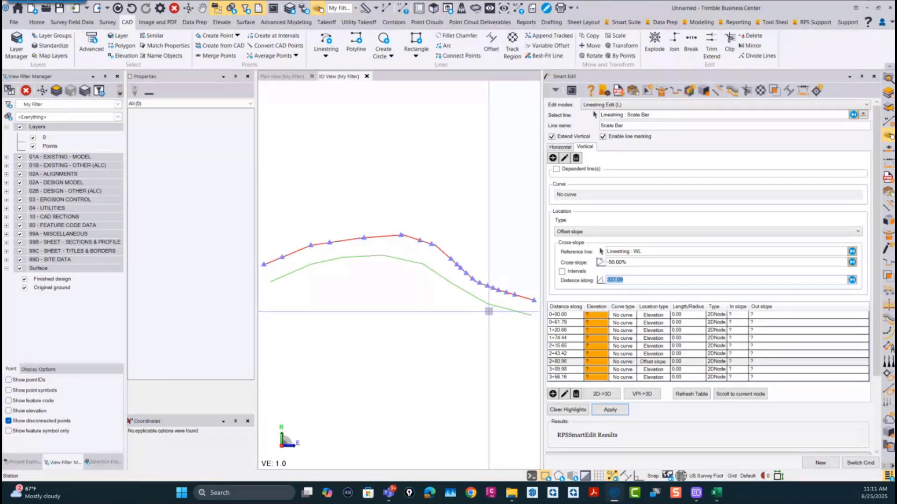
scroll(489, 312, up, 2)
right_drag(438, 286, 388, 237)
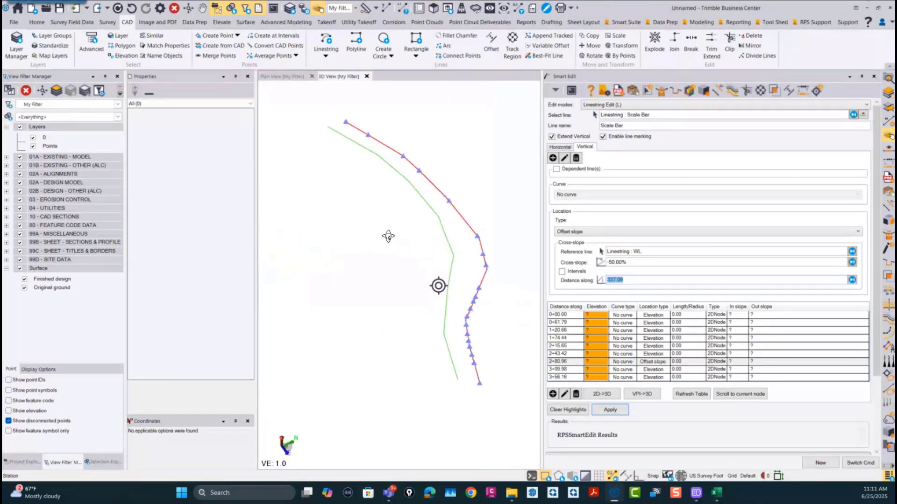
mouse_move(478, 296)
right_down()
mouse_move(456, 292)
mouse_move(468, 285)
right_up()
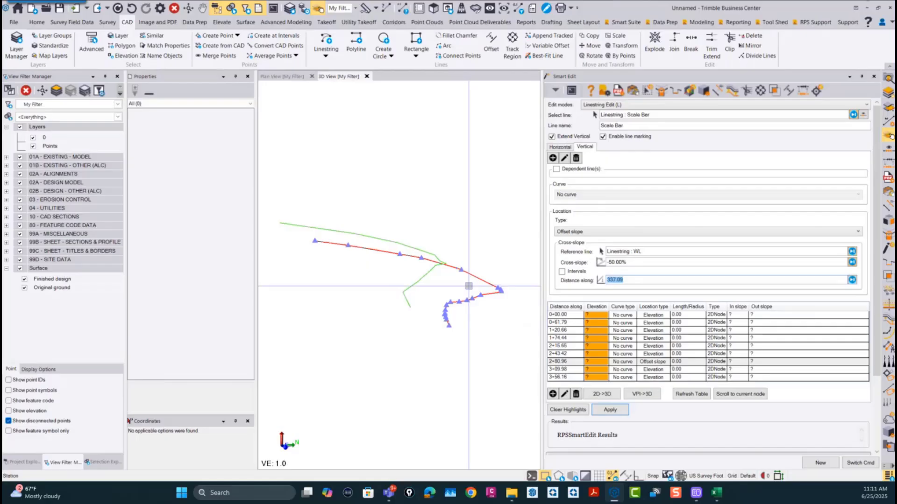
scroll(371, 293, down, 2)
right_drag(414, 300, 386, 301)
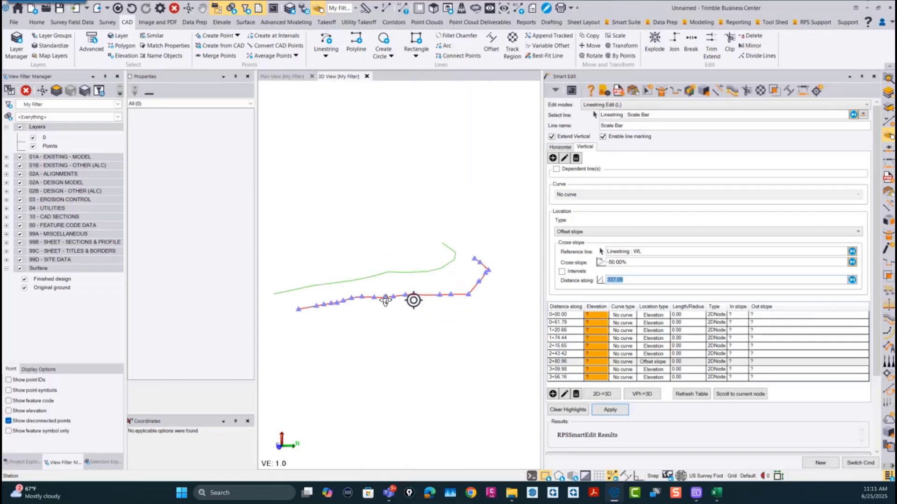
scroll(396, 282, up, 1)
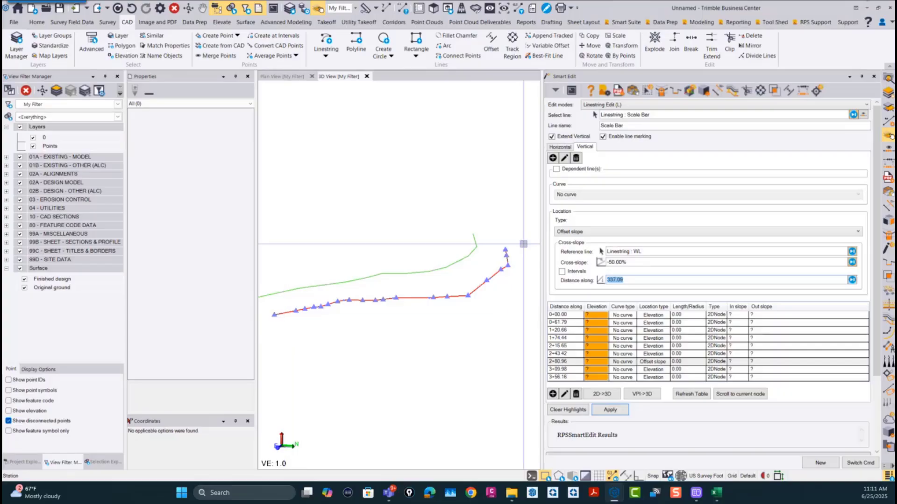
scroll(401, 306, down, 3)
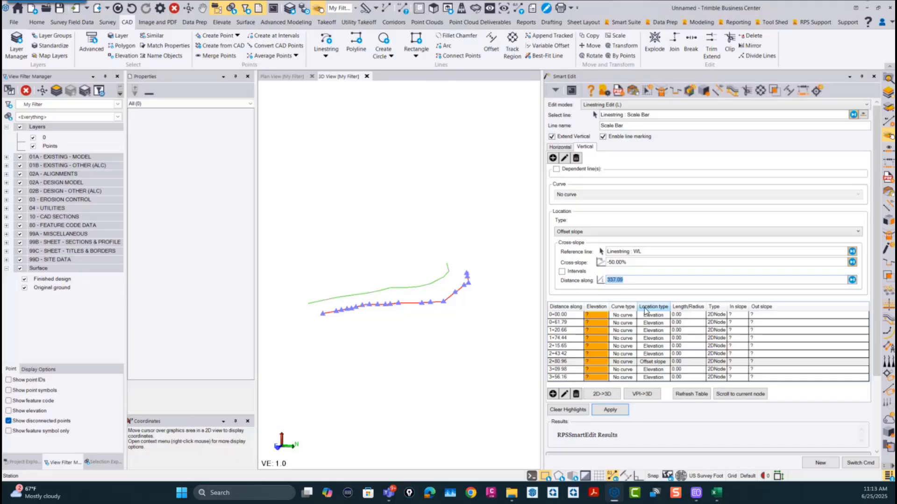
Step: Close all open commands and the 3D view, returning to both full lines in the plan view
right_click(826, 461)
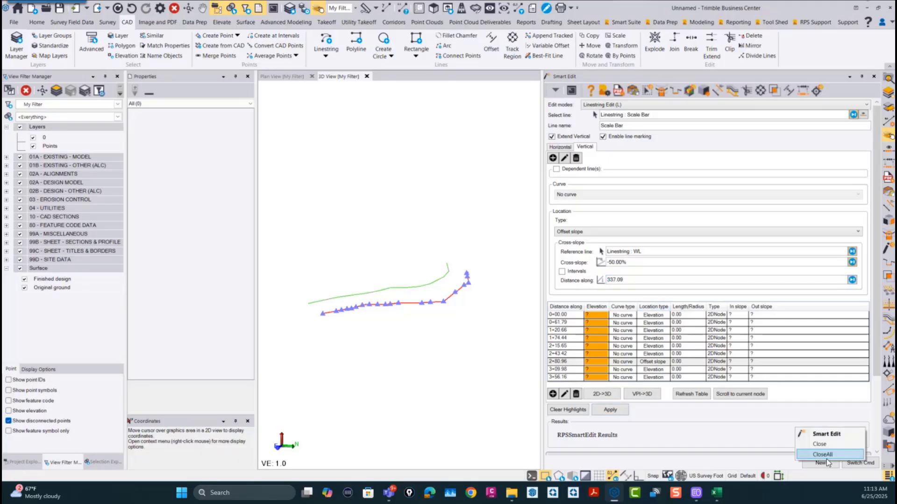
click(823, 455)
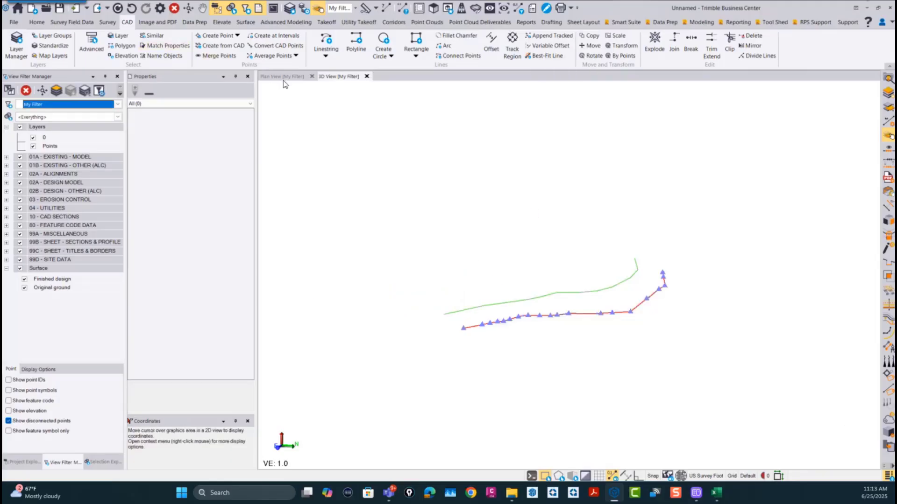
click(367, 76)
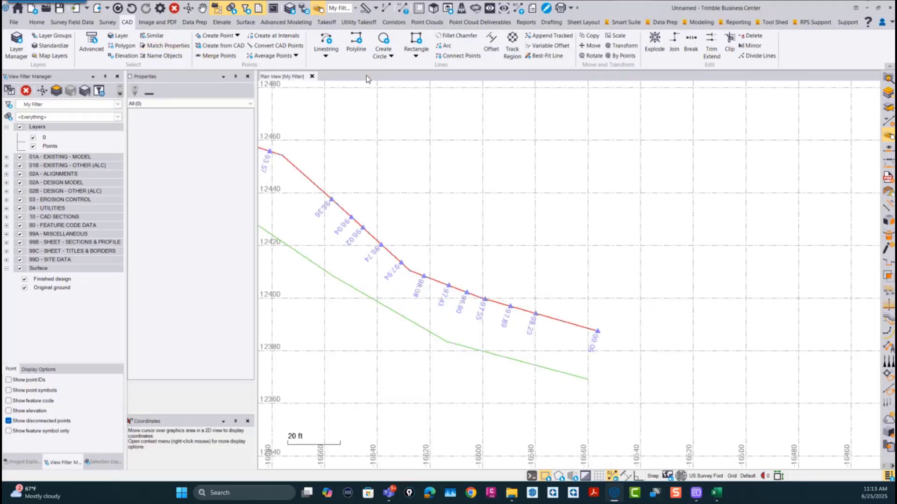
scroll(399, 209, down, 3)
middle_drag(399, 210, 566, 235)
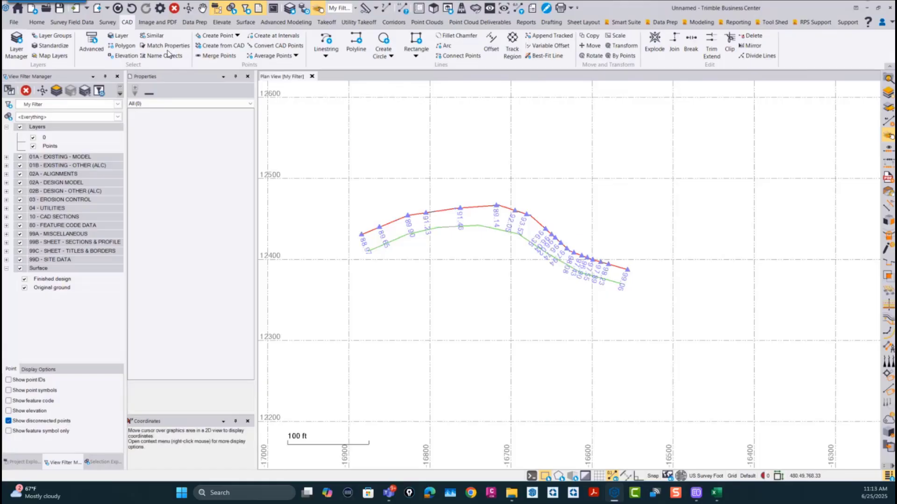
Step: Open the project CWM Road.vce from the CWM Road folder under Project Data, Point Clouds
click(14, 23)
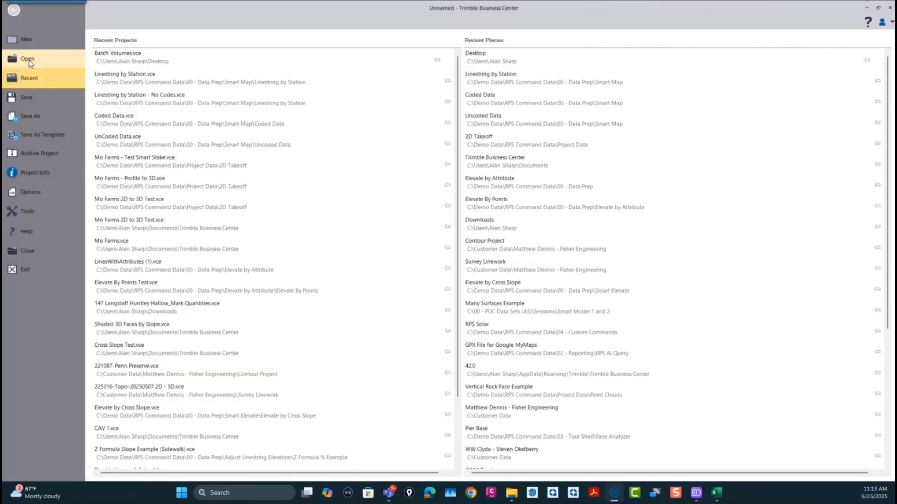
click(28, 60)
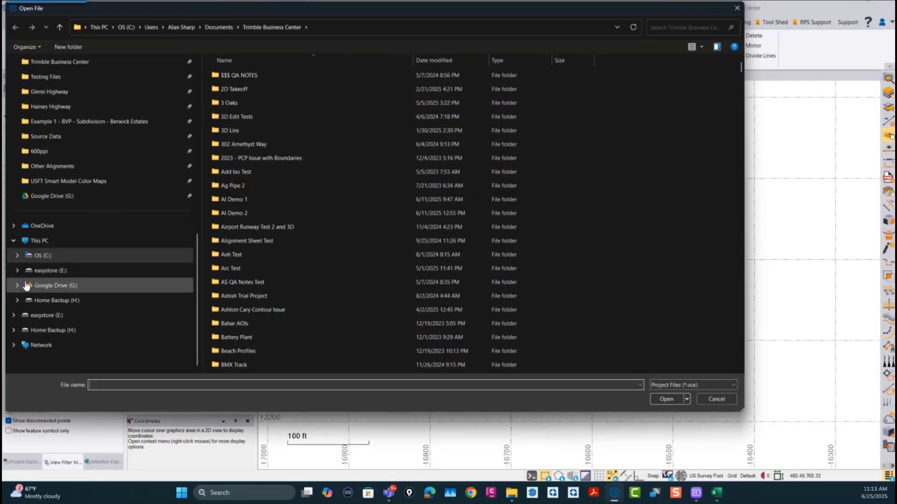
scroll(61, 285, up, 8)
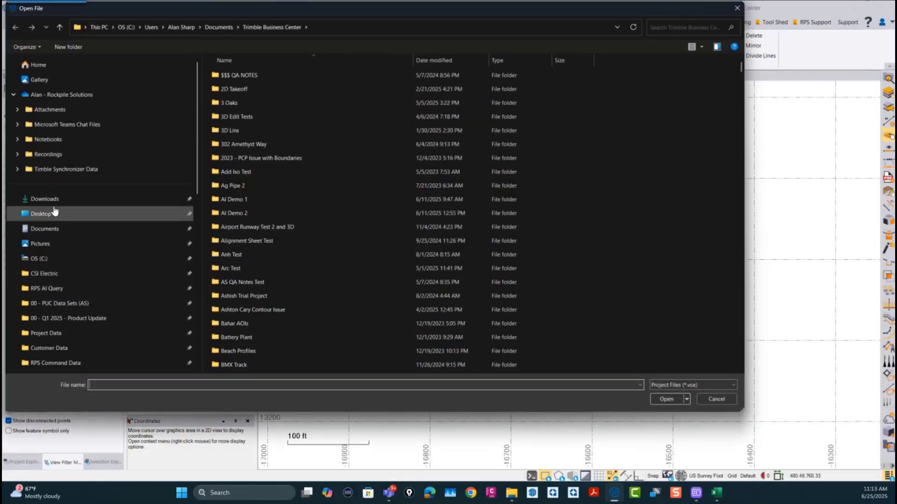
click(53, 334)
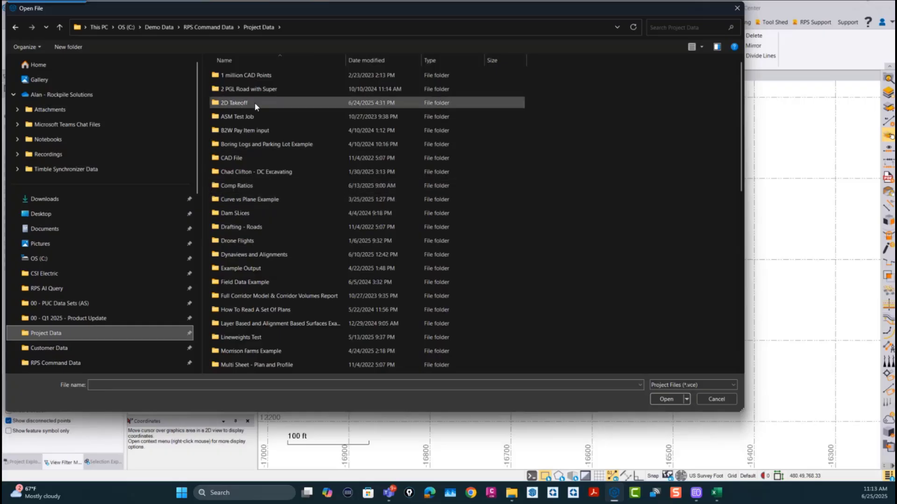
scroll(262, 202, down, 5)
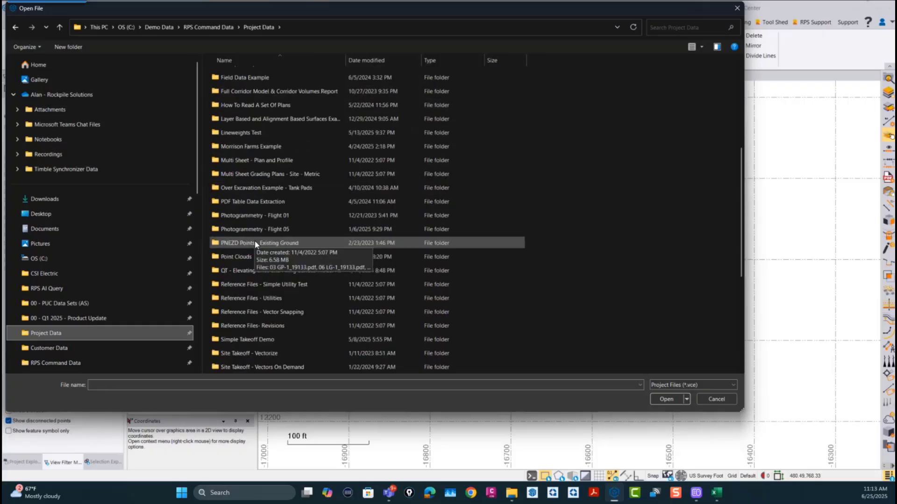
double_click(236, 256)
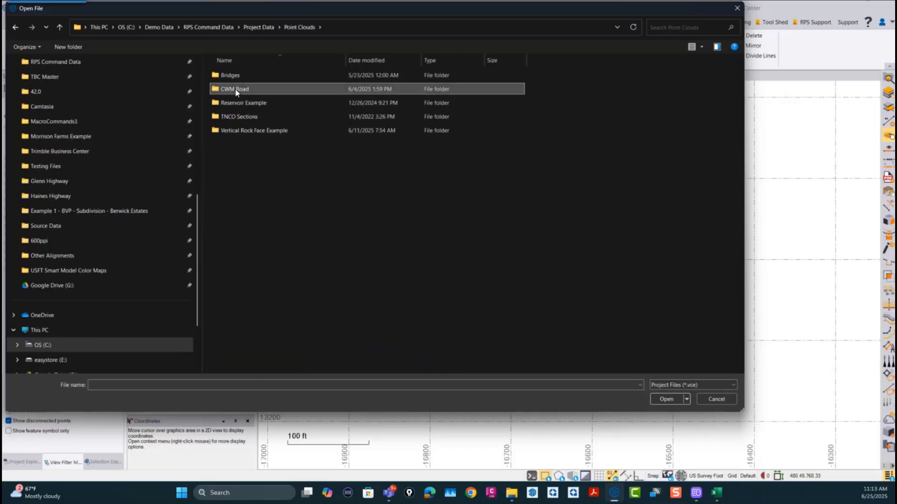
double_click(236, 89)
click(236, 89)
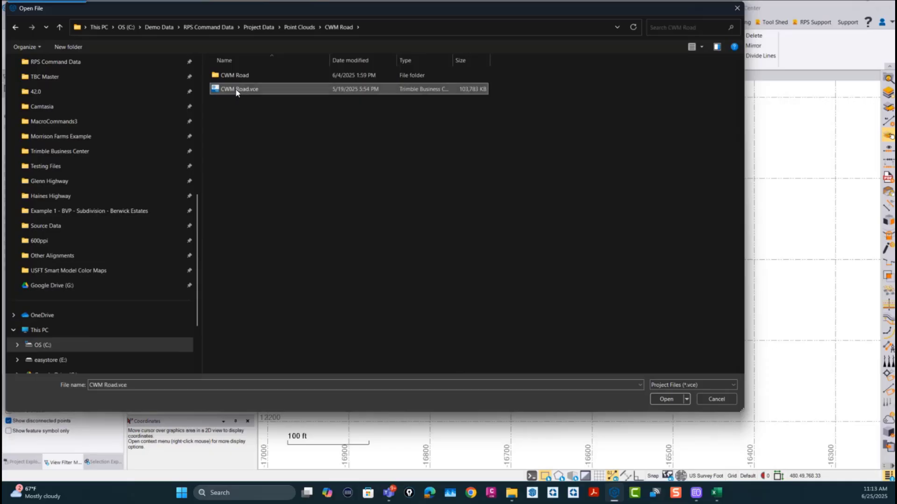
click(666, 399)
click(488, 257)
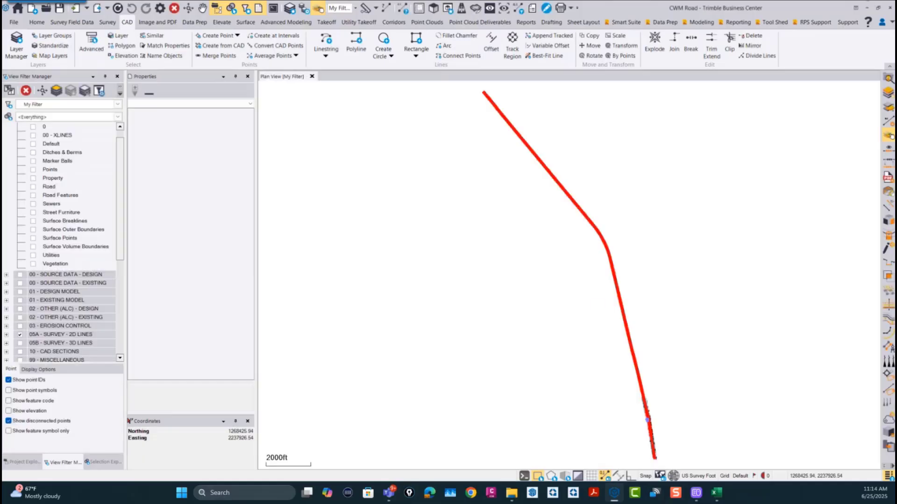
Step: Open the advanced settings of the view filter My Filter and enlarge the dialog until its Selectable column shows fully
scroll(554, 306, up, 8)
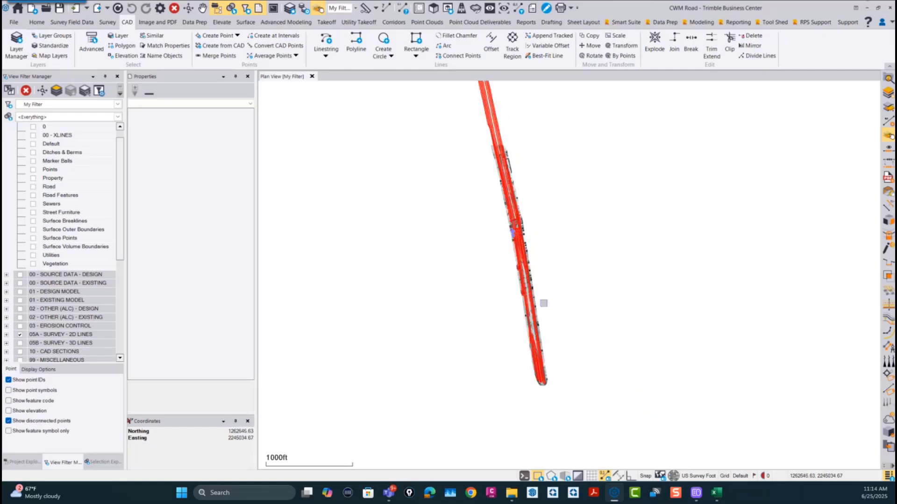
scroll(527, 310, down, 3)
scroll(531, 280, down, 2)
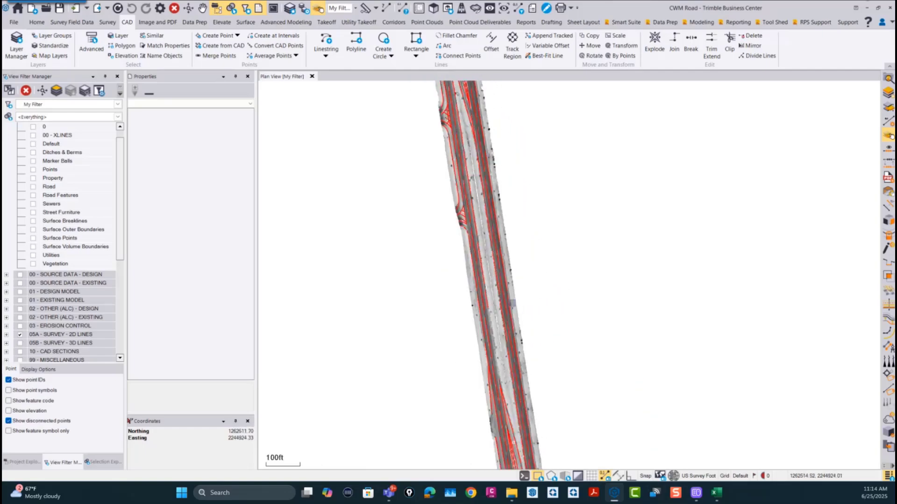
scroll(525, 285, up, 4)
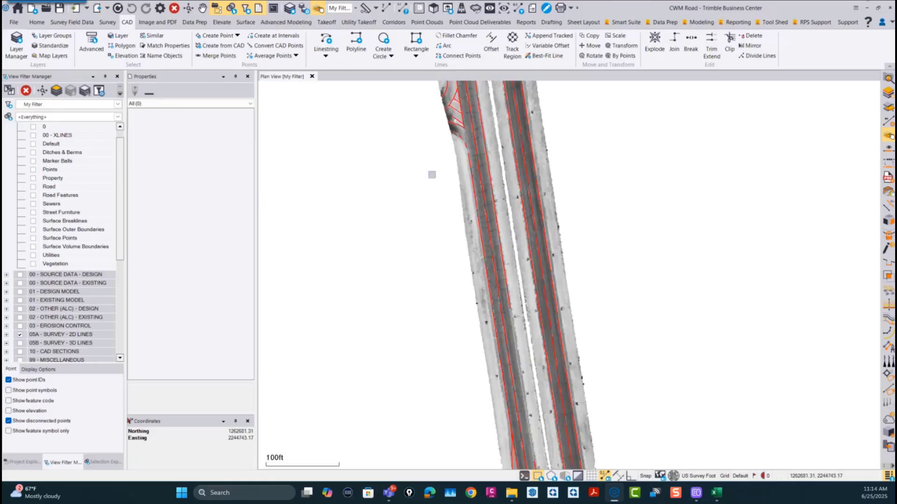
click(99, 92)
scroll(403, 212, down, 5)
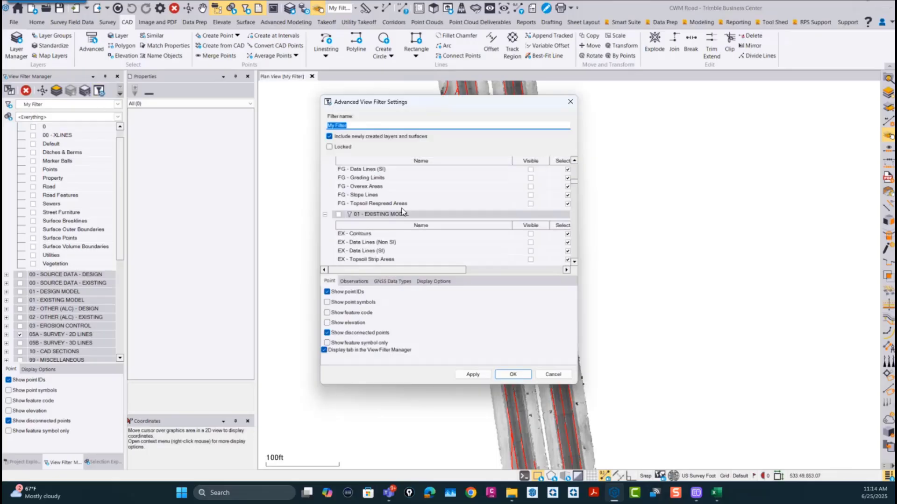
scroll(403, 212, up, 3)
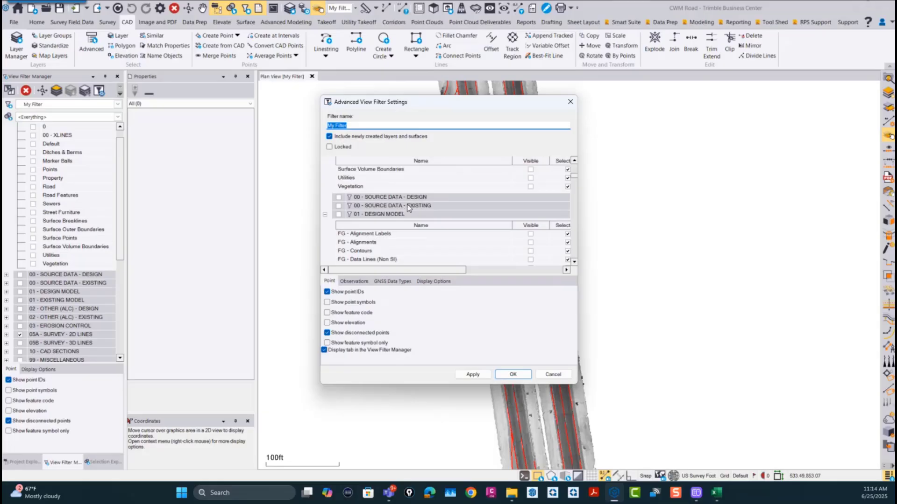
scroll(408, 212, down, 3)
scroll(407, 218, down, 10)
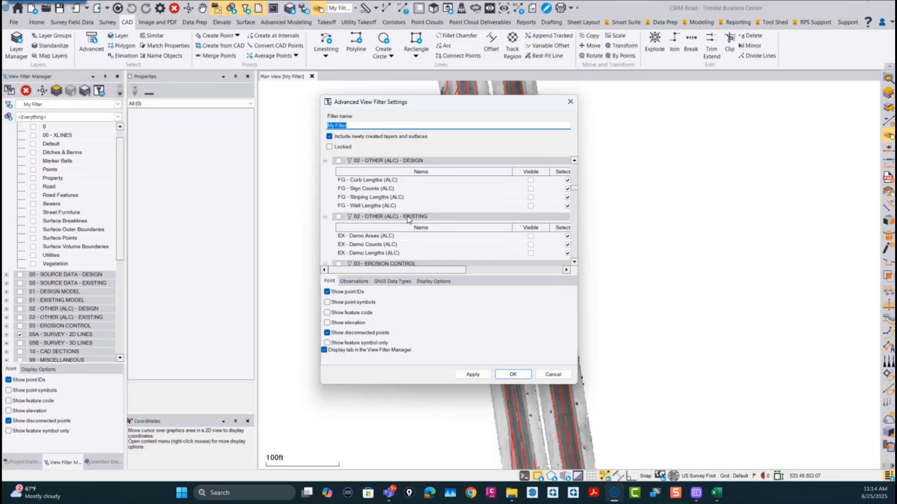
scroll(409, 223, down, 10)
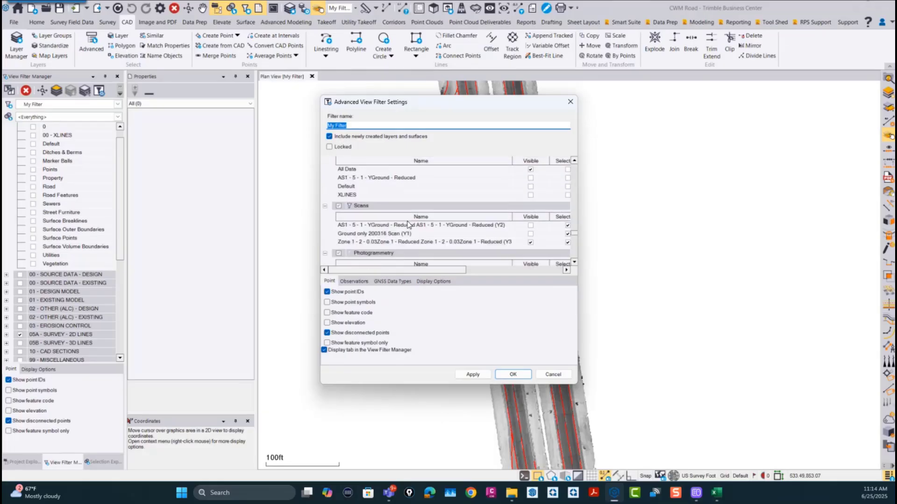
scroll(408, 225, down, 2)
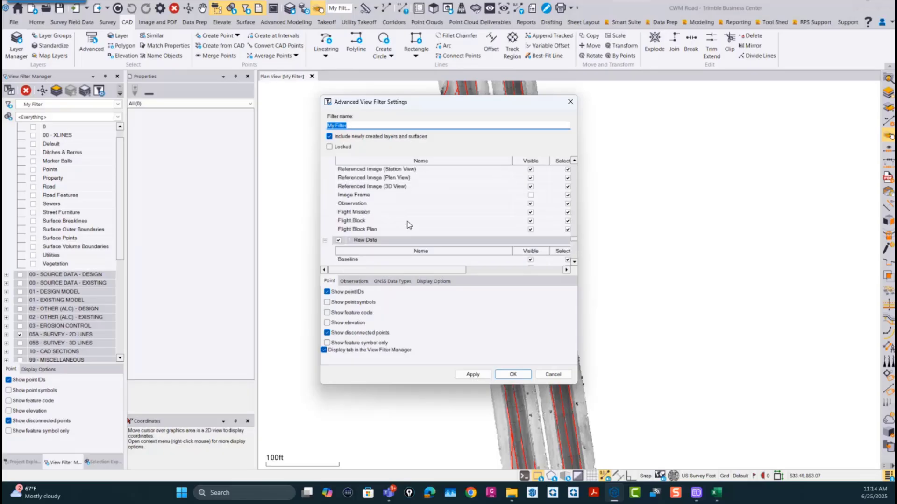
scroll(407, 224, up, 2)
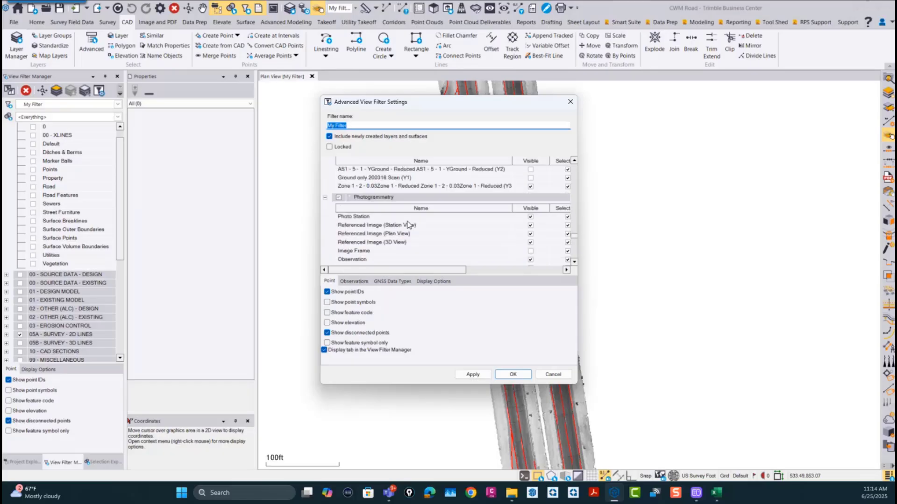
scroll(408, 224, down, 2)
scroll(409, 225, down, 4)
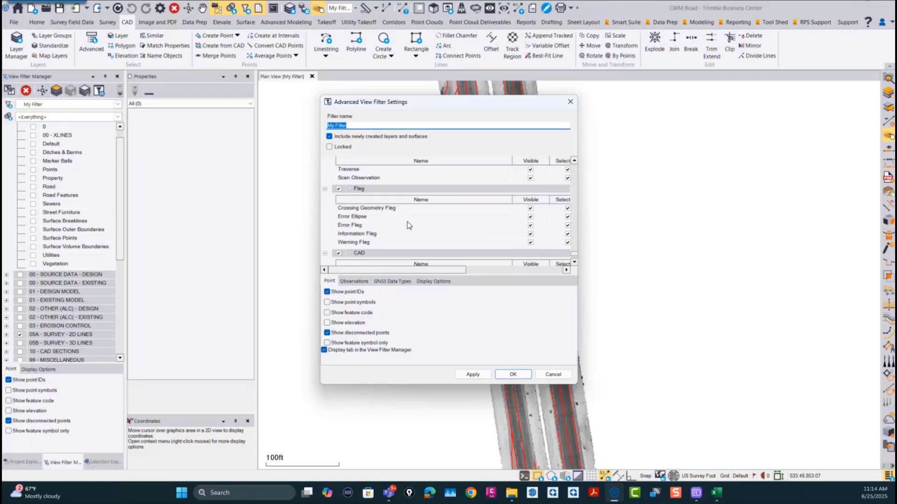
scroll(408, 226, down, 2)
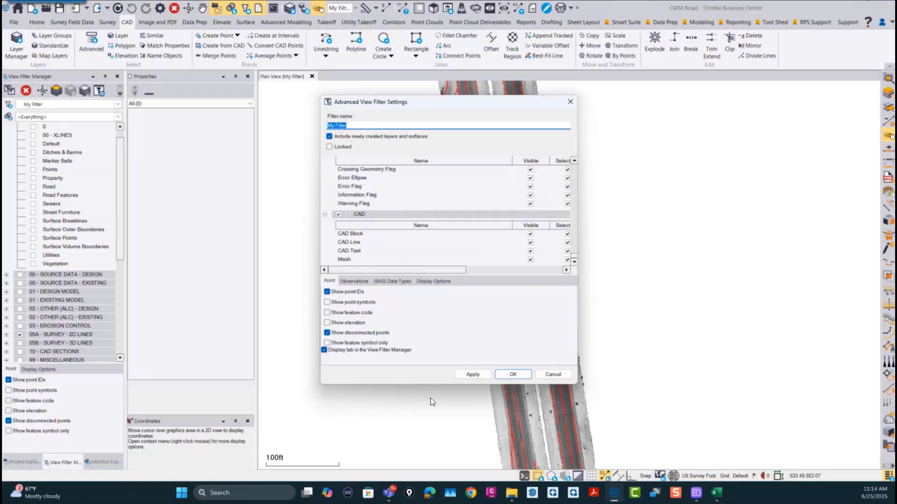
drag(430, 384, 431, 475)
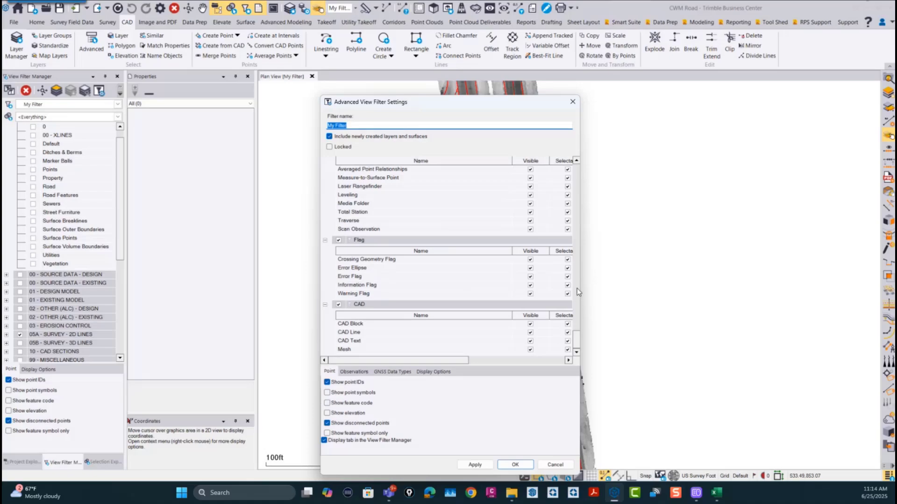
drag(578, 292, 643, 295)
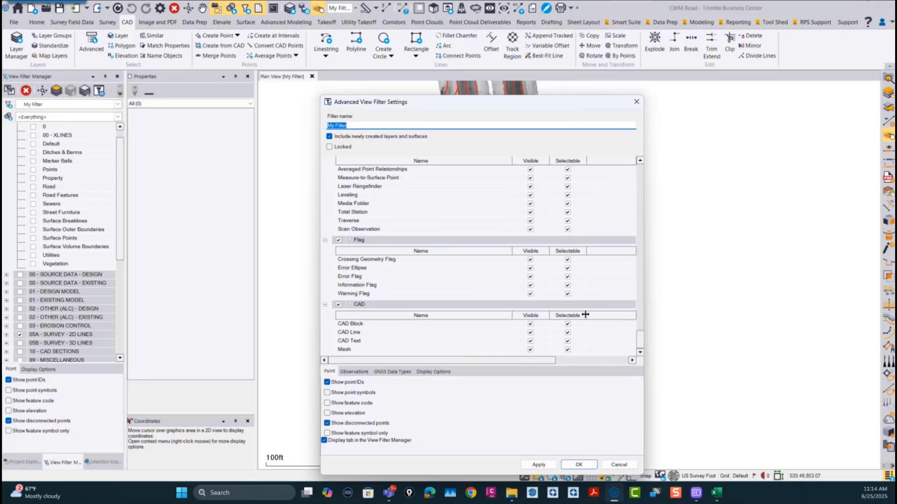
Step: Make the point cloud regions All Data, AS1 - 5 - 1 - YGround - Reduced, Default and XLINES selectable in the filter and apply it
scroll(584, 313, up, 7)
scroll(581, 311, up, 5)
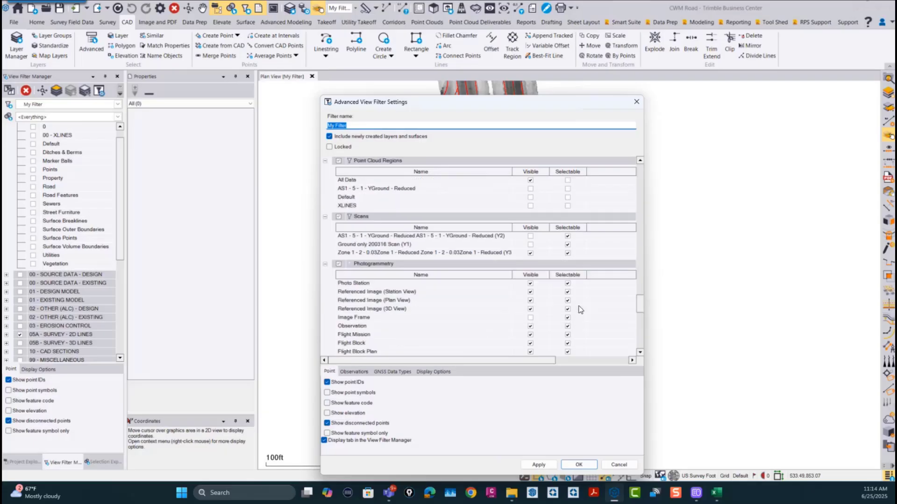
scroll(580, 310, down, 3)
scroll(565, 288, up, 2)
click(567, 180)
click(568, 189)
click(568, 198)
click(568, 206)
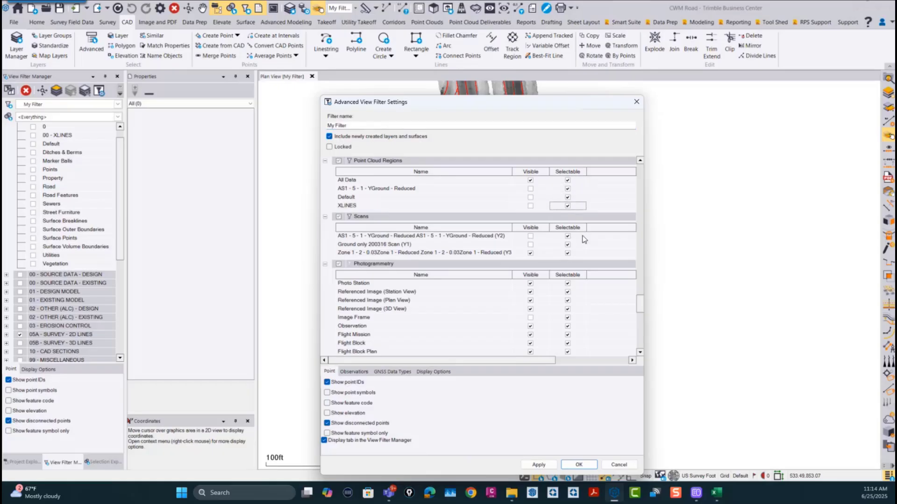
scroll(537, 208, up, 5)
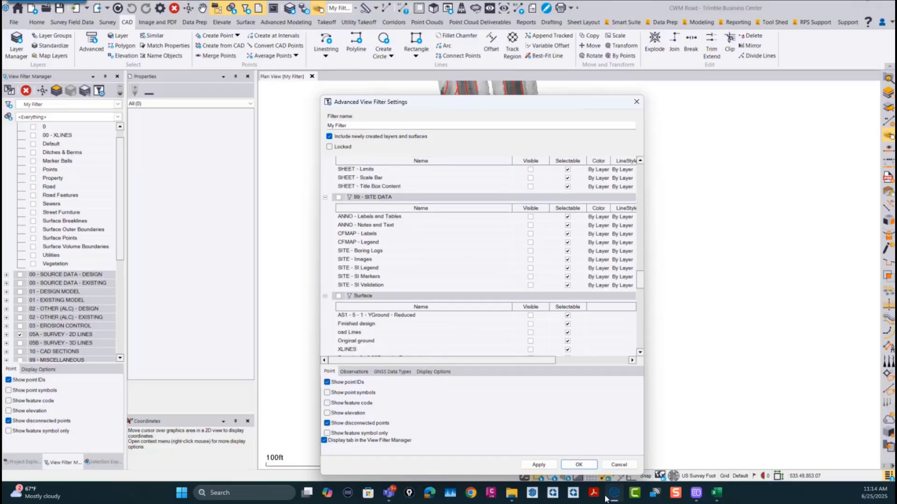
click(578, 464)
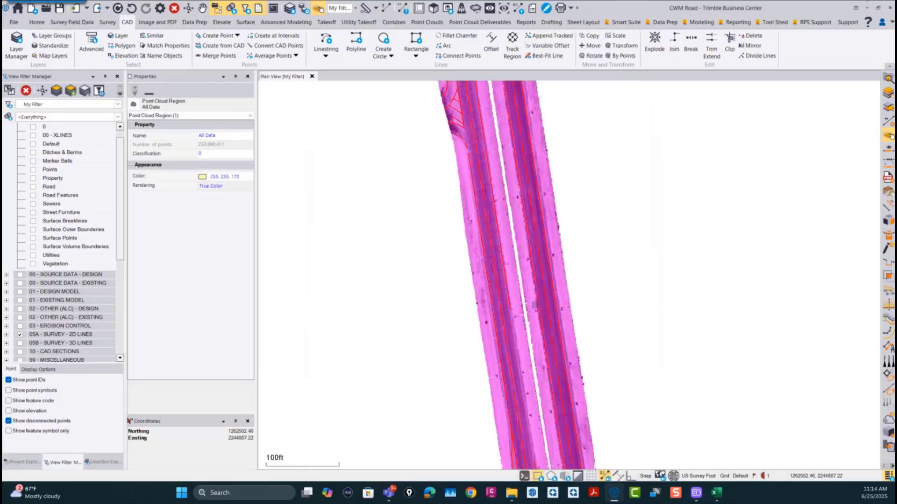
Step: Select the All Data point cloud region to examine its extent, clear the selection and inspect the road's 2D survey lines against the scan
click(621, 286)
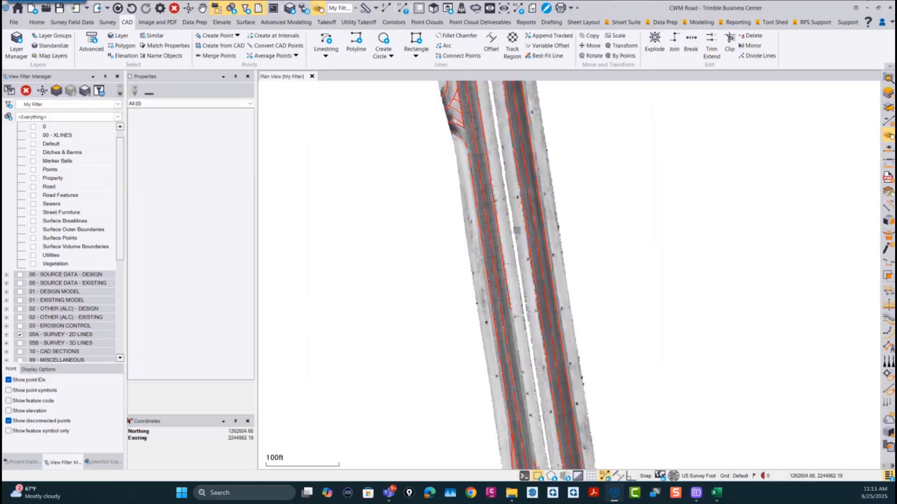
click(517, 230)
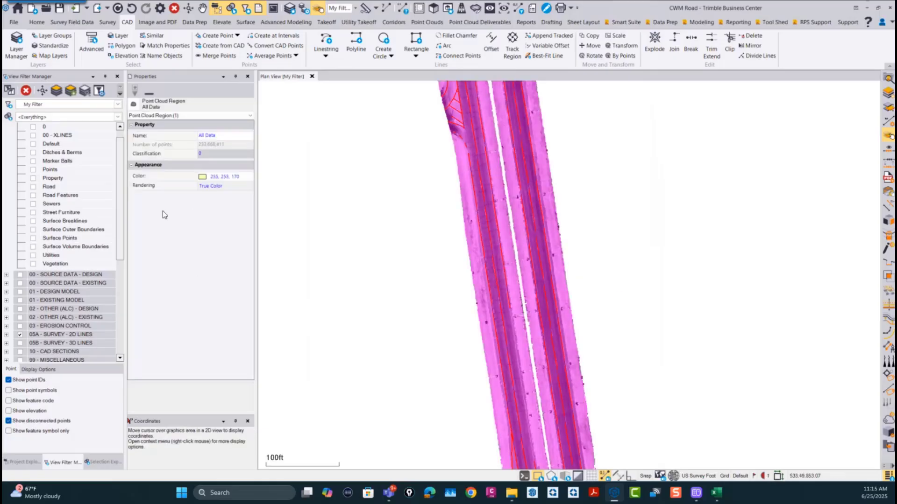
scroll(527, 210, down, 5)
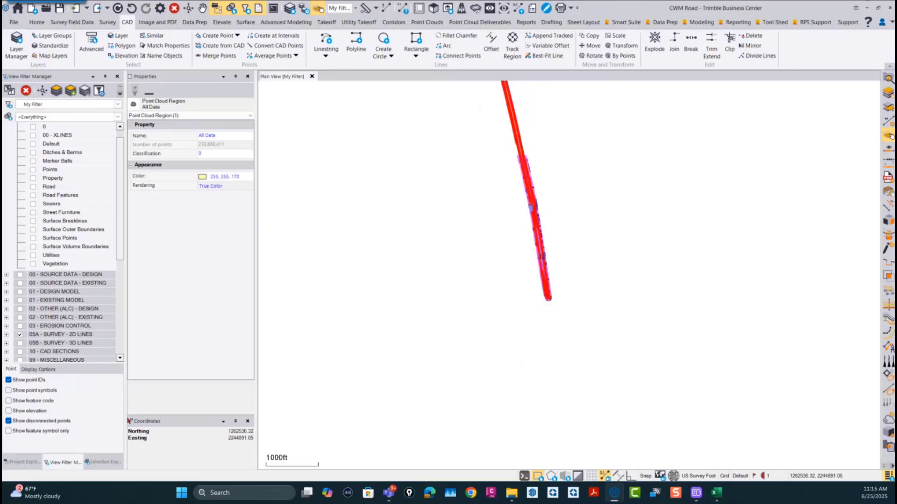
scroll(546, 280, up, 4)
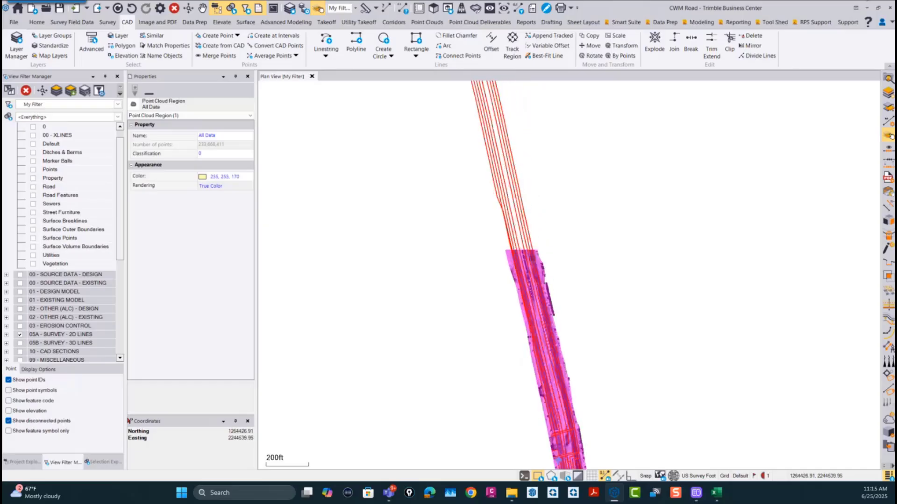
scroll(594, 457, down, 3)
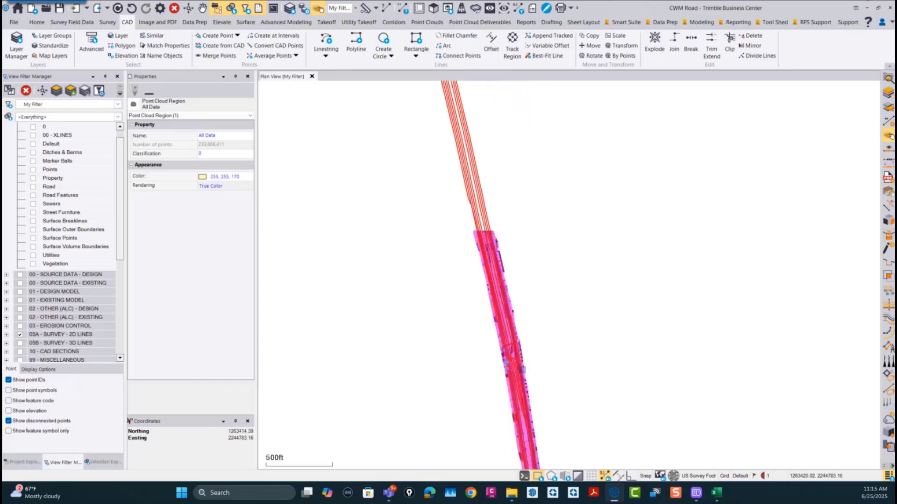
scroll(522, 369, down, 3)
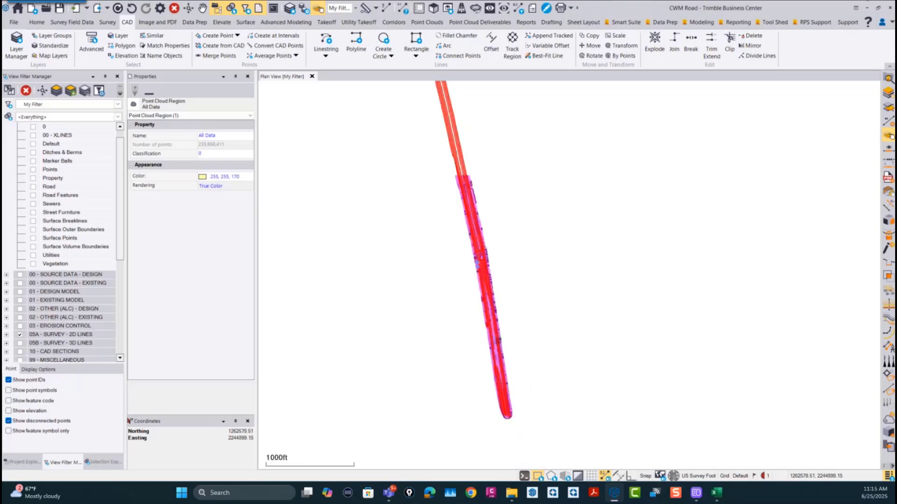
click(521, 348)
scroll(495, 332, up, 4)
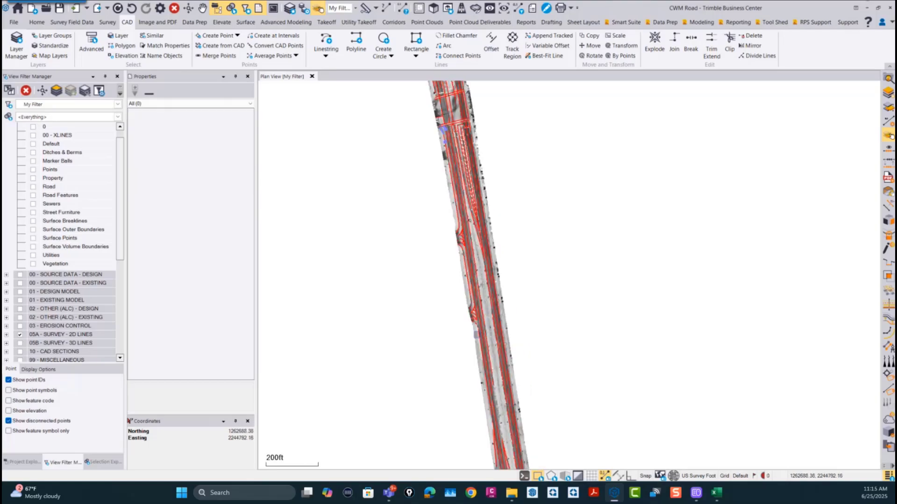
scroll(476, 334, up, 6)
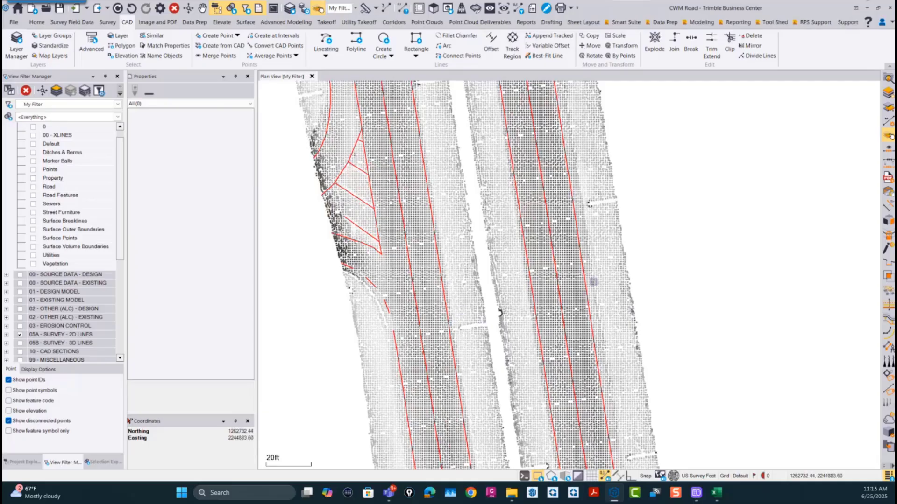
scroll(593, 281, down, 4)
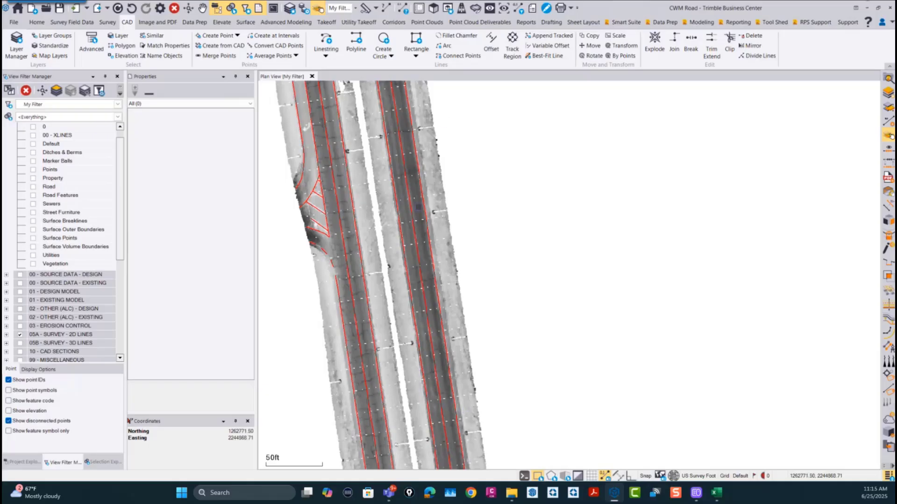
scroll(442, 119, down, 3)
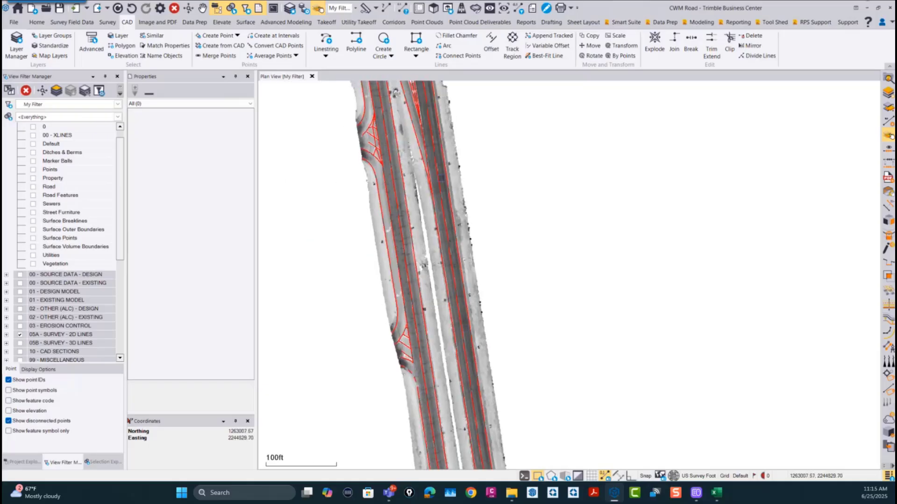
Step: Inspect the 2D lines around the chevron markings, check the properties of the road's eastern edge linestring and clear the selection
scroll(441, 178, up, 5)
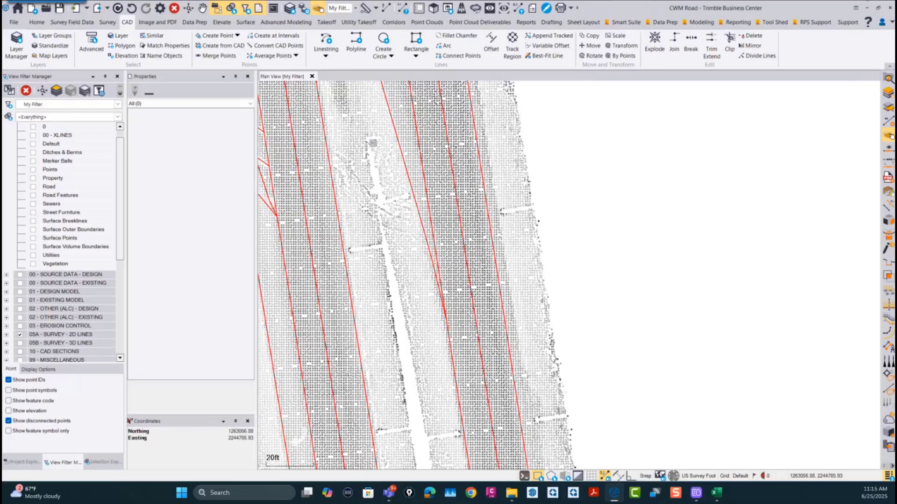
scroll(444, 343, down, 5)
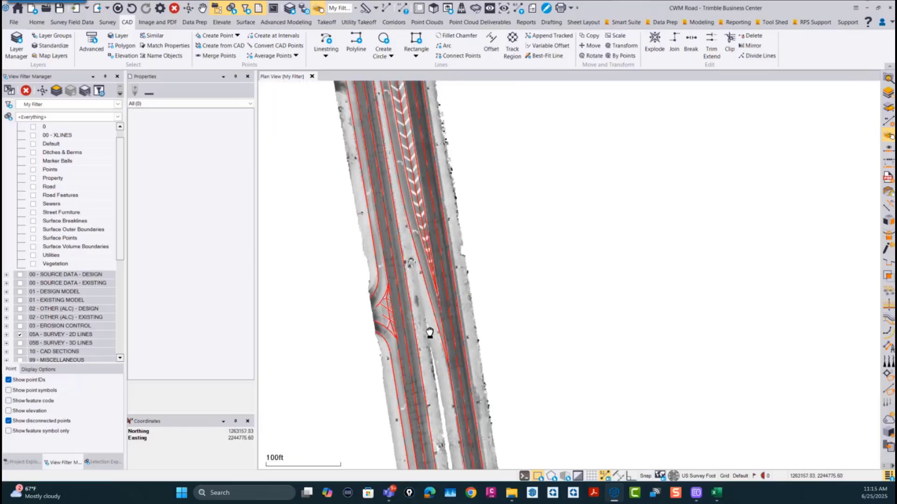
middle_drag(430, 333, 444, 450)
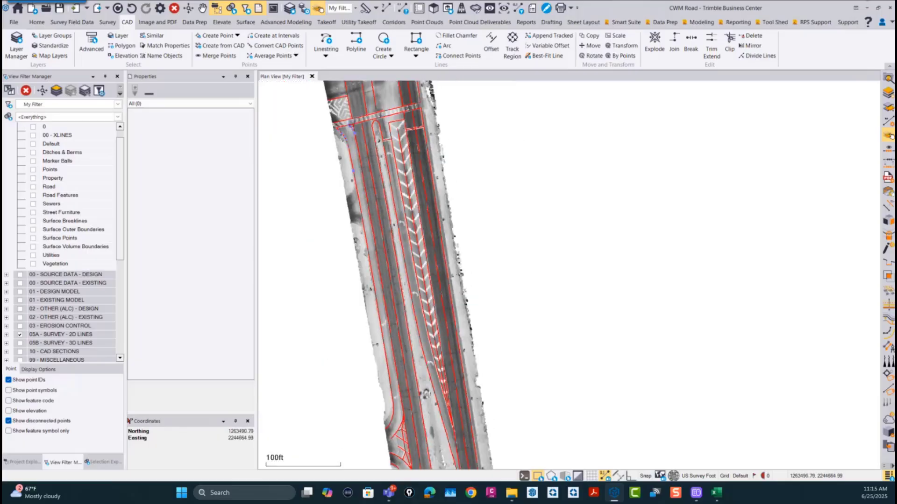
scroll(390, 116, up, 6)
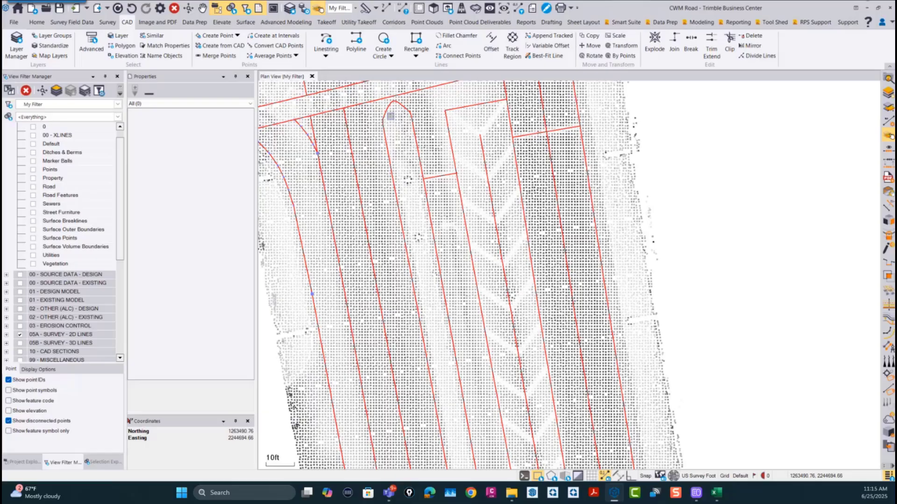
scroll(390, 116, down, 6)
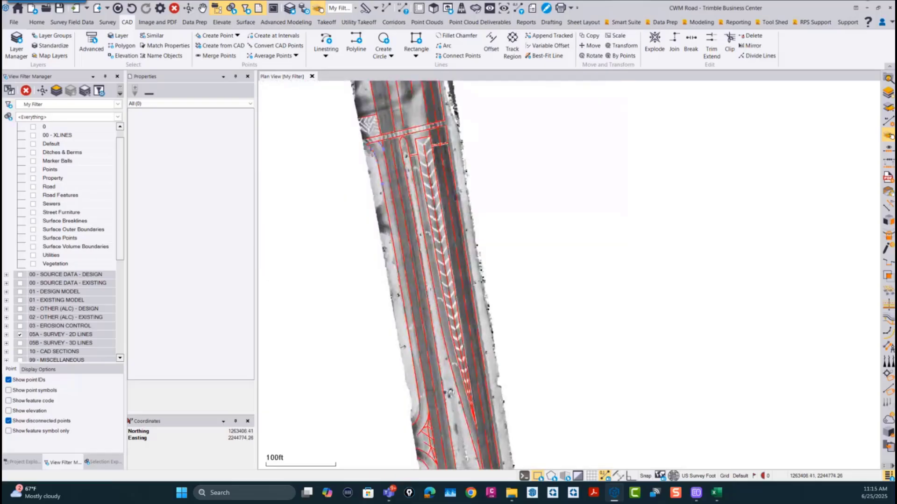
click(481, 215)
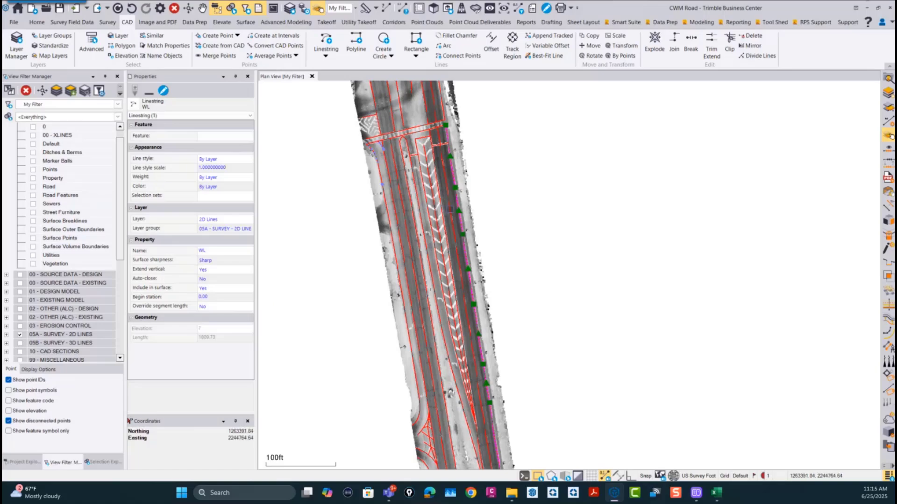
click(508, 244)
Step: Examine the southern end of the road corridor to compare the 2D survey lines with the scanned carriageways and chevrons
scroll(446, 309, down, 3)
middle_drag(474, 369, 437, 154)
middle_drag(465, 405, 431, 214)
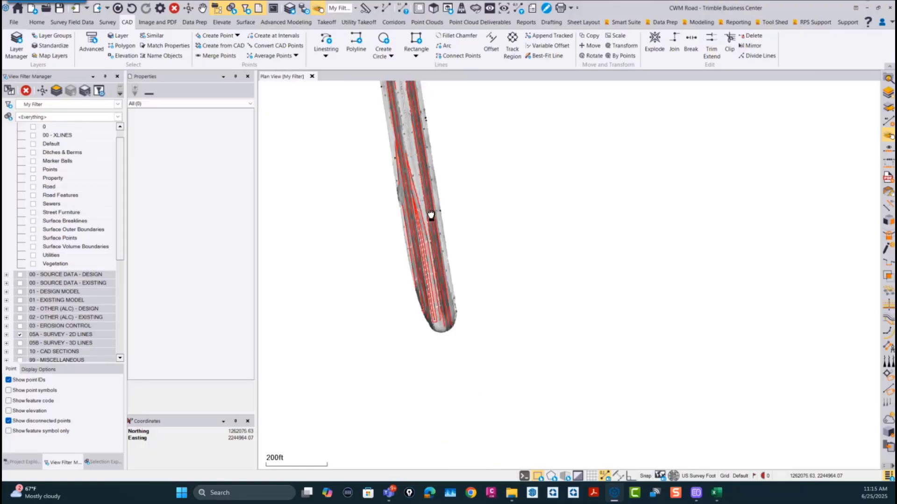
scroll(442, 308, up, 4)
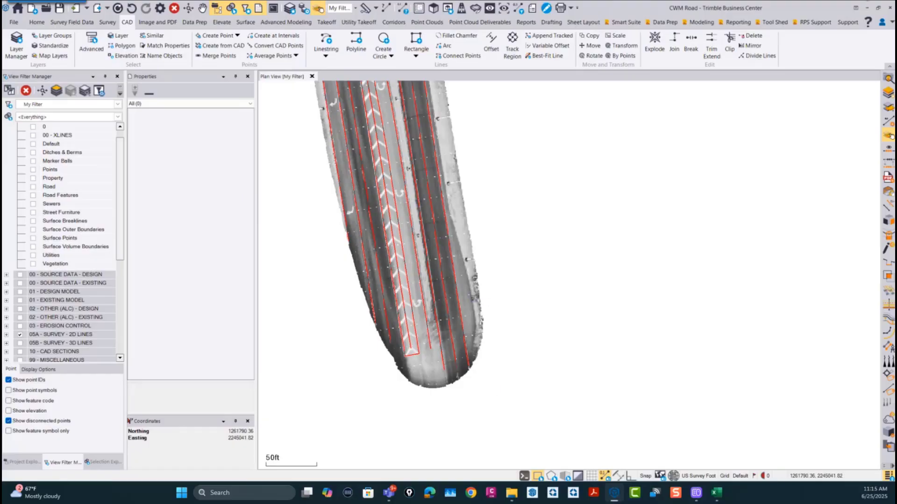
middle_drag(426, 247, 455, 359)
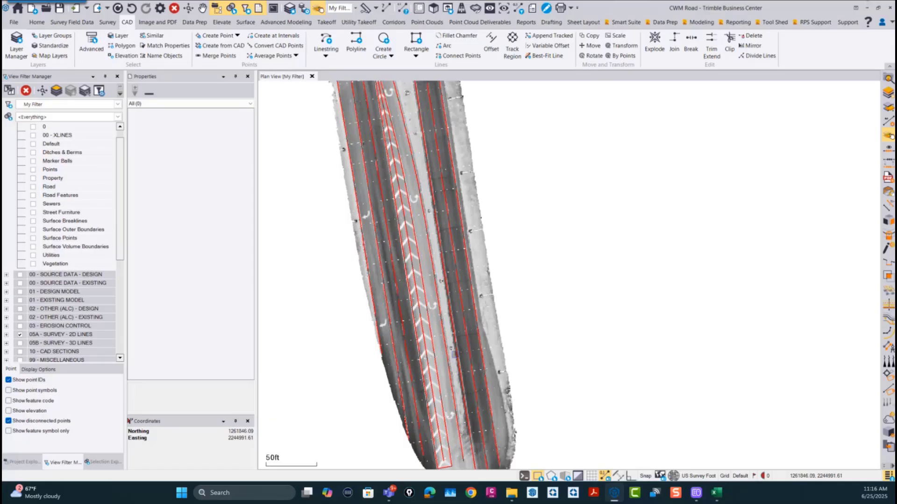
scroll(449, 275, down, 4)
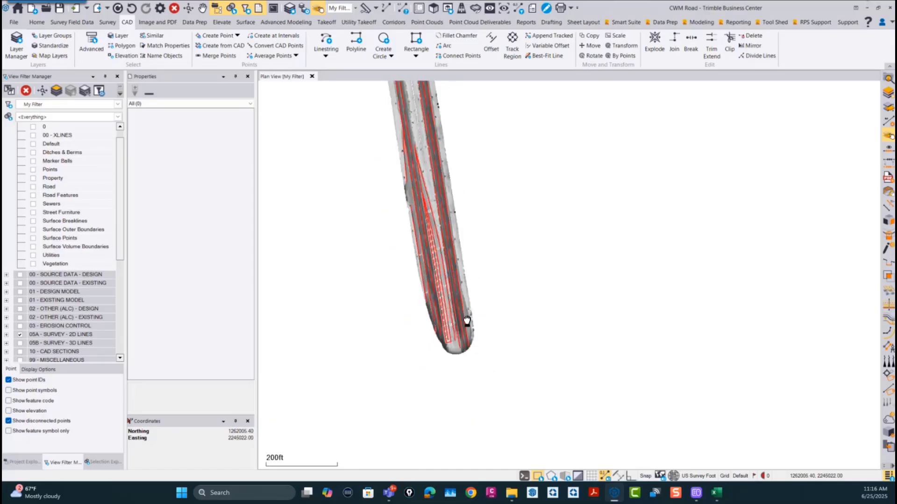
middle_drag(467, 322, 468, 366)
scroll(467, 340, down, 1)
middle_drag(477, 297, 489, 388)
scroll(486, 375, down, 1)
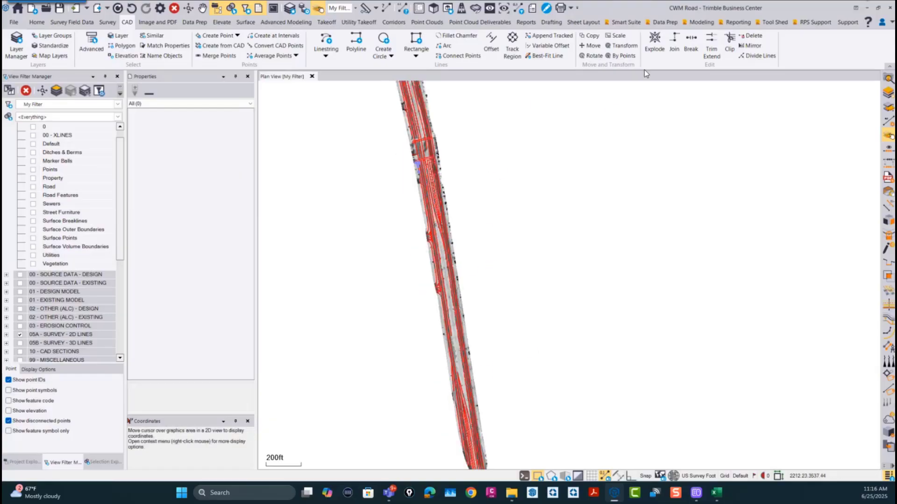
Step: Start Smart Select for the point cloud with the action Filter by path or line and All Data as source region
click(626, 23)
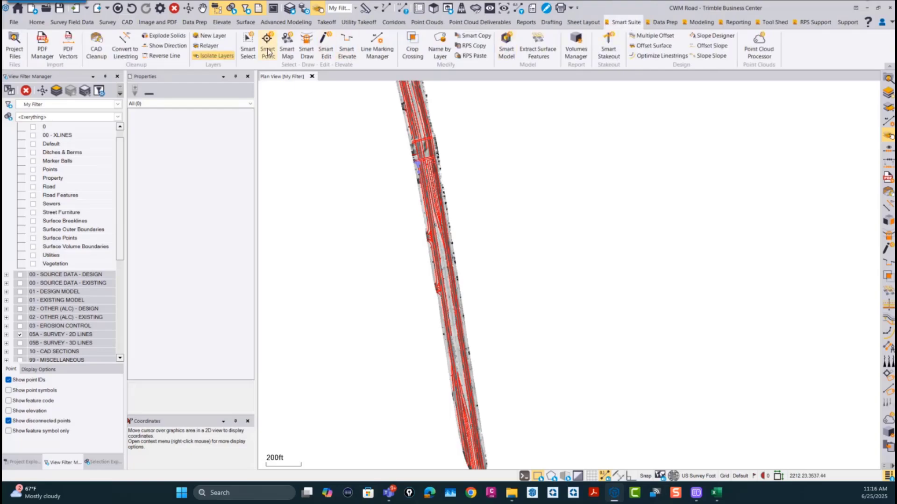
click(248, 46)
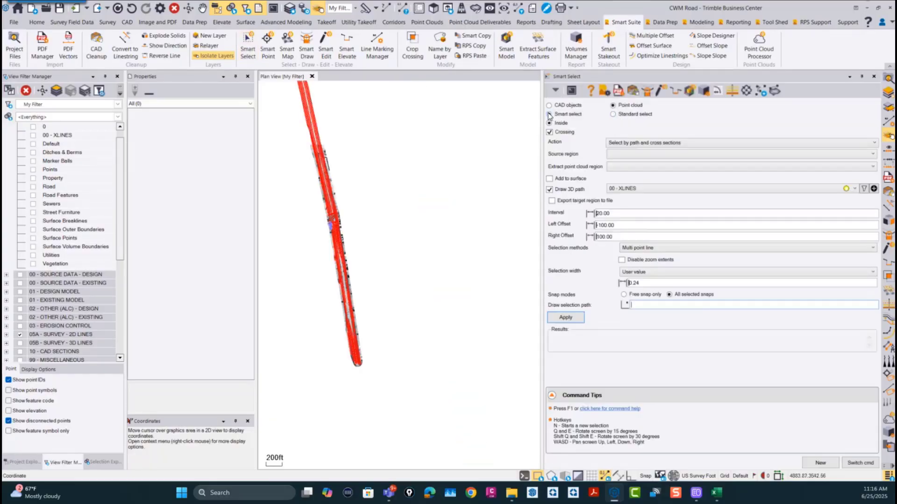
click(659, 143)
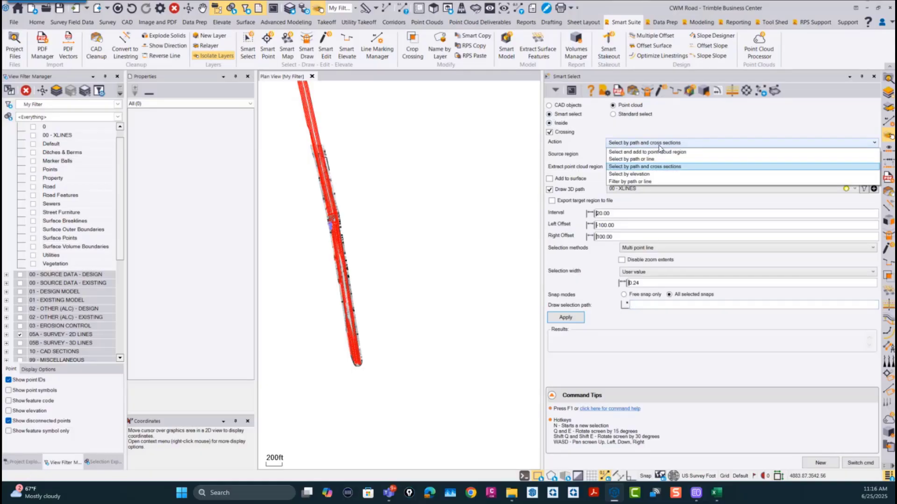
click(642, 182)
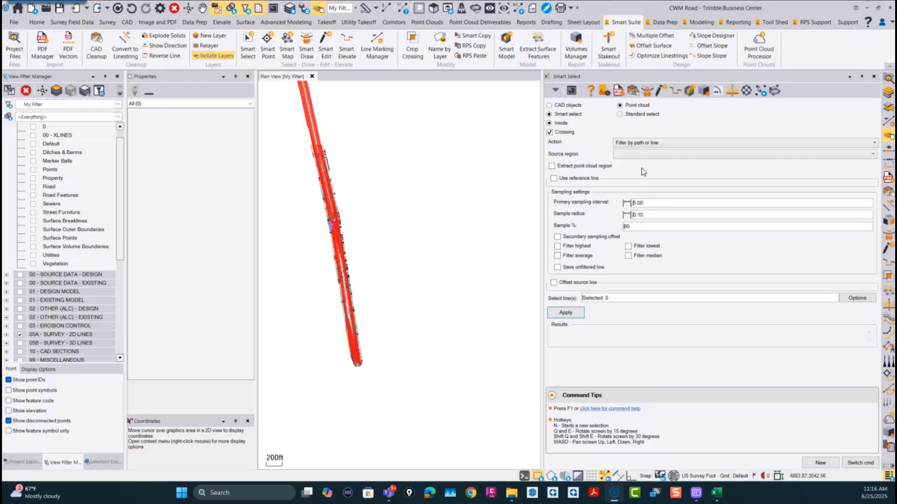
click(638, 155)
click(632, 161)
scroll(364, 360, up, 3)
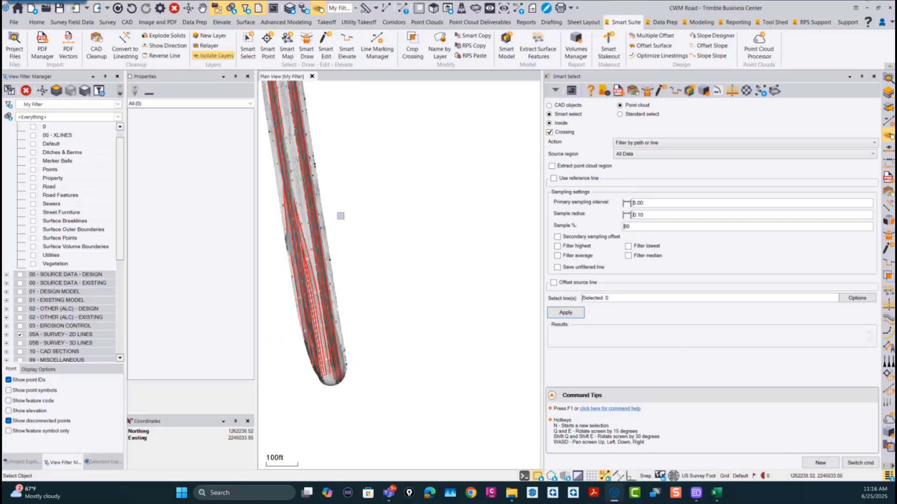
click(551, 166)
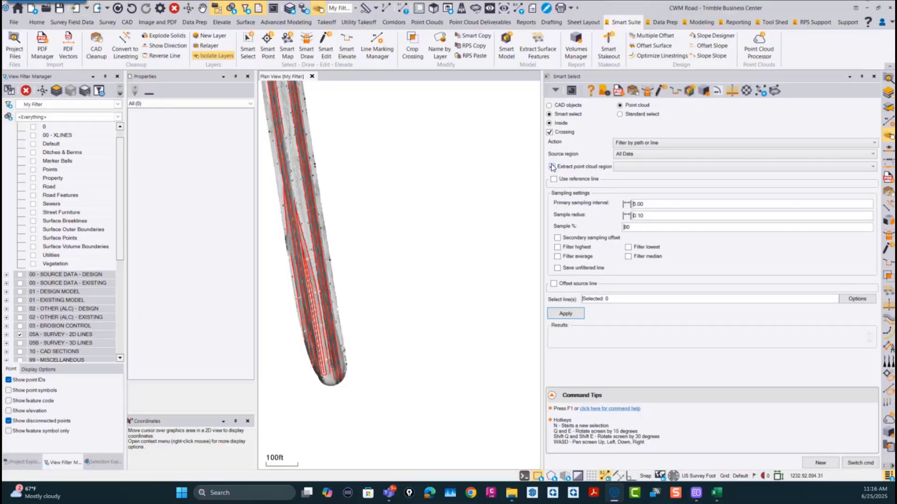
click(632, 169)
click(589, 168)
click(590, 169)
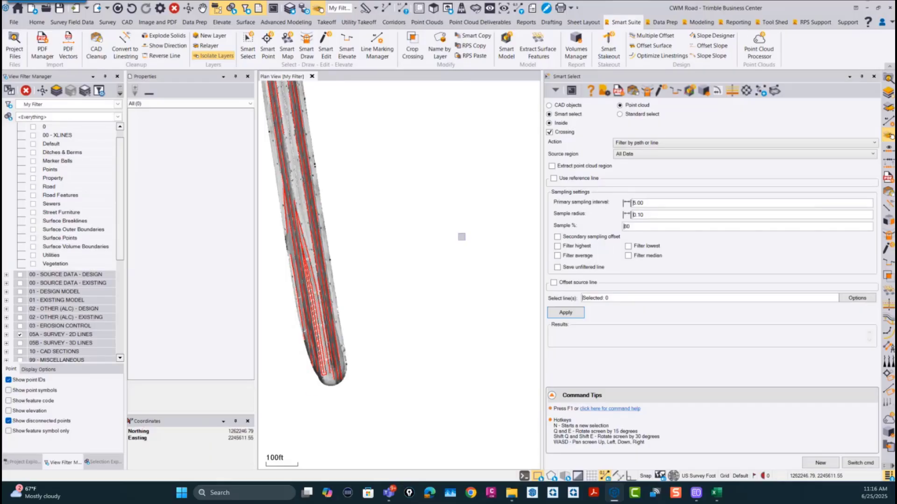
Step: Set the primary sampling interval of the Filter by path or line action to 10.00
scroll(346, 372, up, 2)
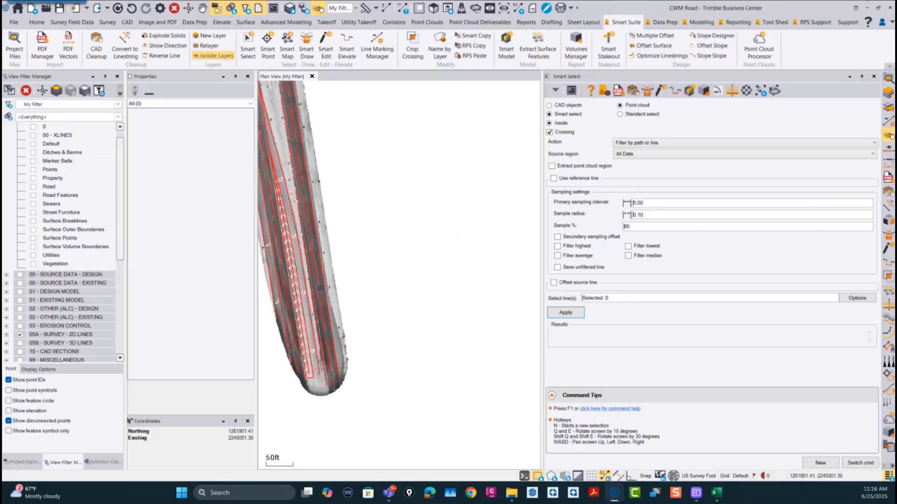
middle_drag(351, 233, 416, 244)
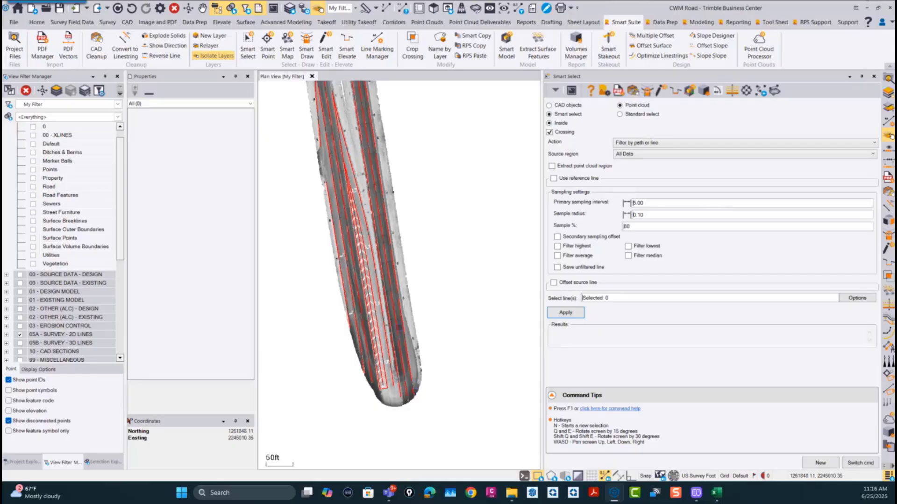
scroll(407, 369, up, 1)
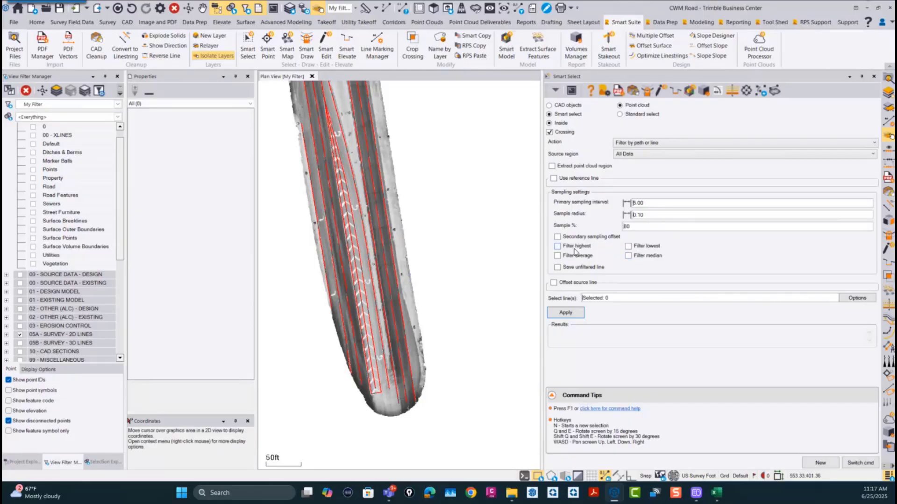
drag(651, 203, 598, 206)
text(10)
key(Tab)
Step: Show the AS1 - 5 - 1 - YGround - Reduced region and scan in place of All Data and the Zone 1 scan
scroll(417, 348, up, 5)
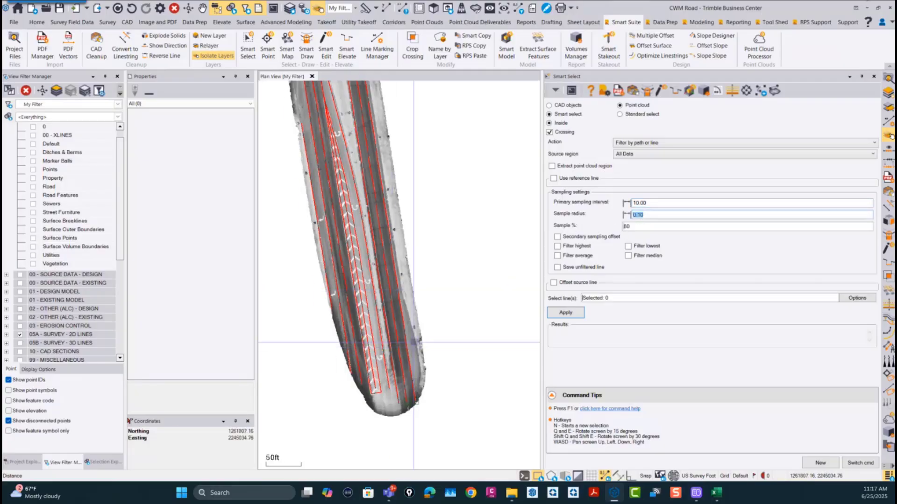
scroll(396, 337, up, 2)
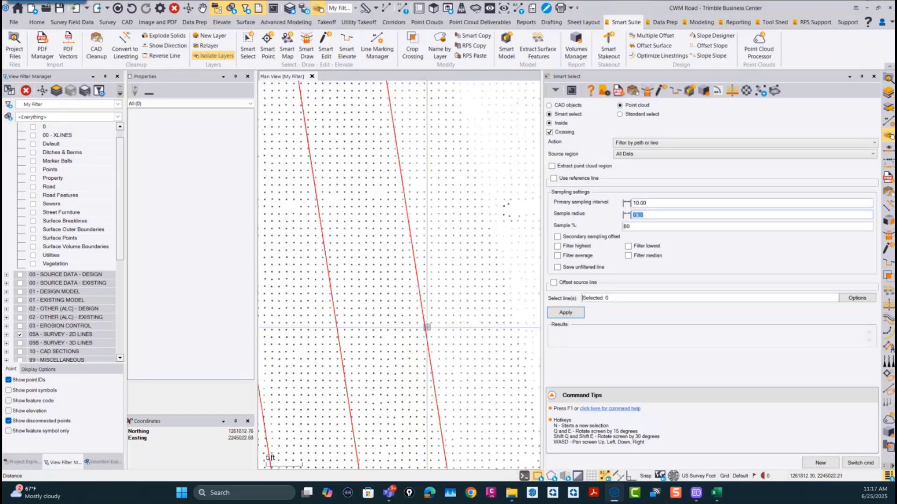
scroll(87, 274, down, 5)
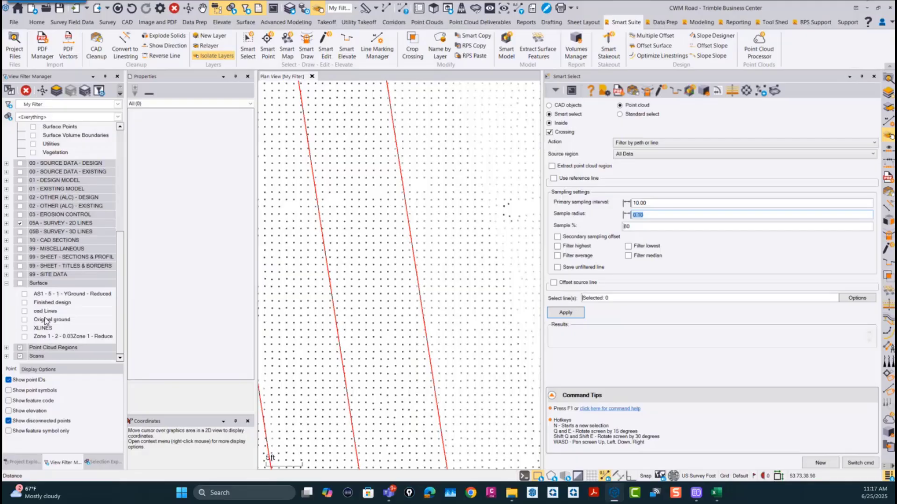
double_click(22, 348)
scroll(45, 315, down, 15)
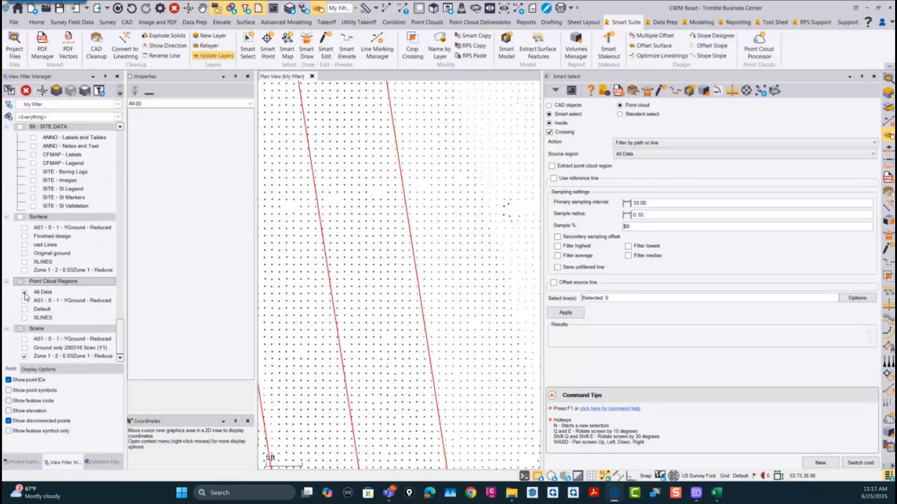
click(25, 293)
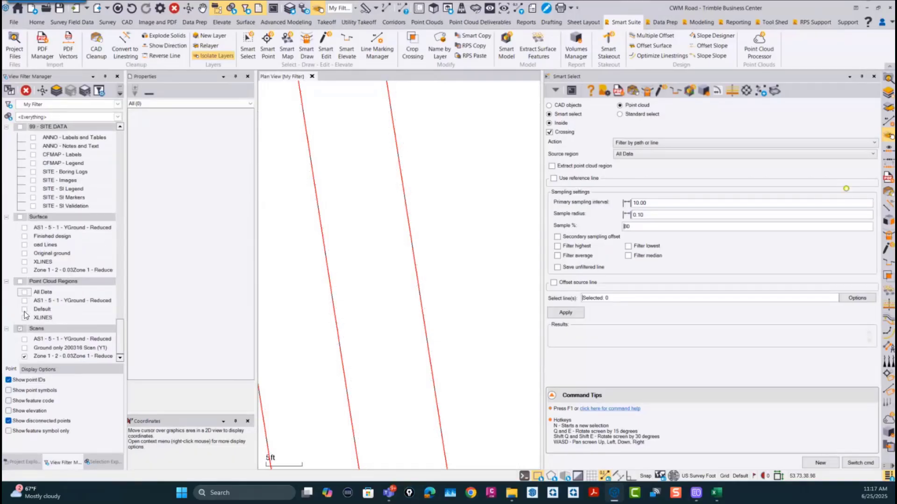
click(25, 301)
click(25, 339)
click(25, 301)
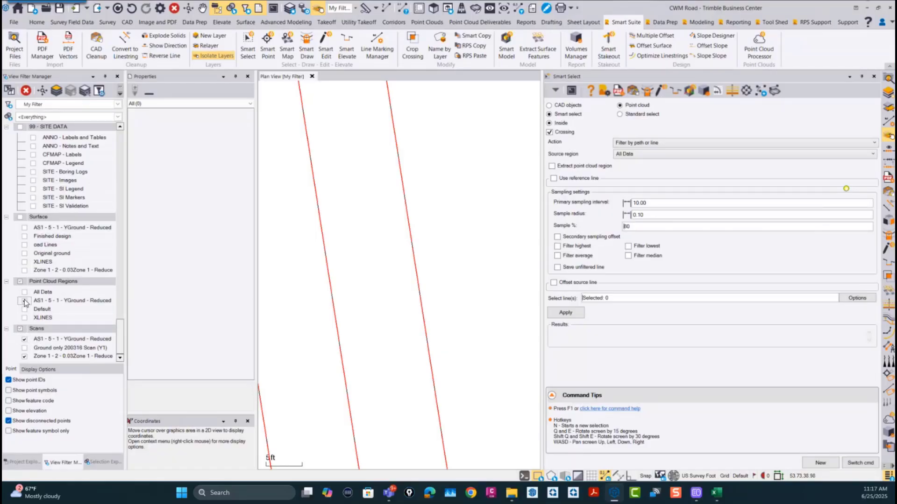
click(24, 357)
scroll(333, 304, down, 5)
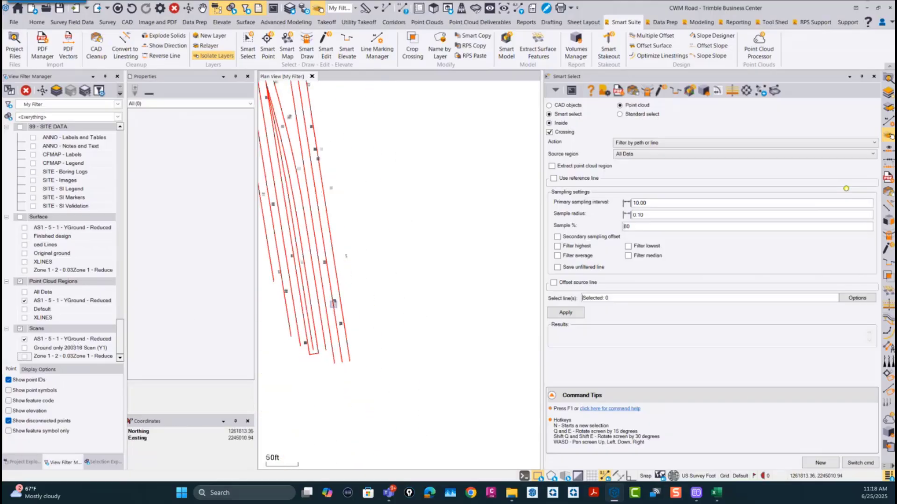
Step: Replace the displayed AS1 - 5 - 1 - YGround region and scan with the All Data region and the Ground only 200316 Scan (Y1)
click(24, 340)
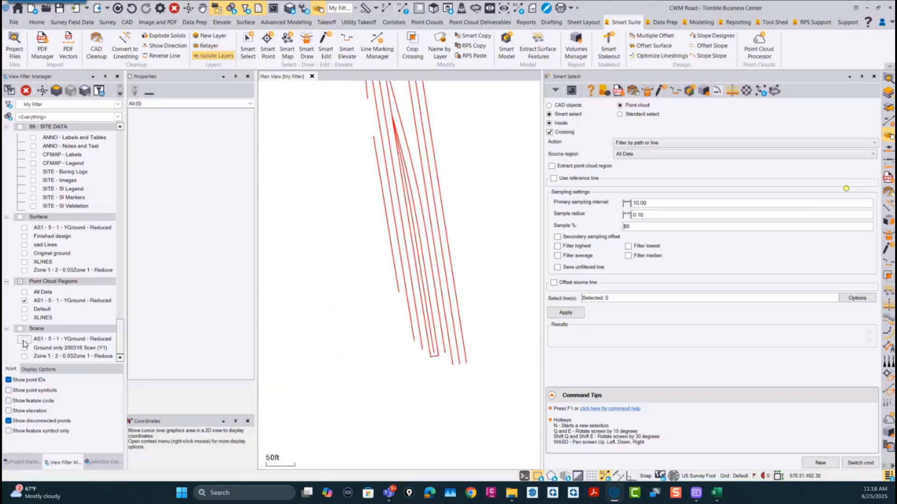
click(24, 348)
click(25, 301)
click(24, 309)
click(24, 291)
click(25, 309)
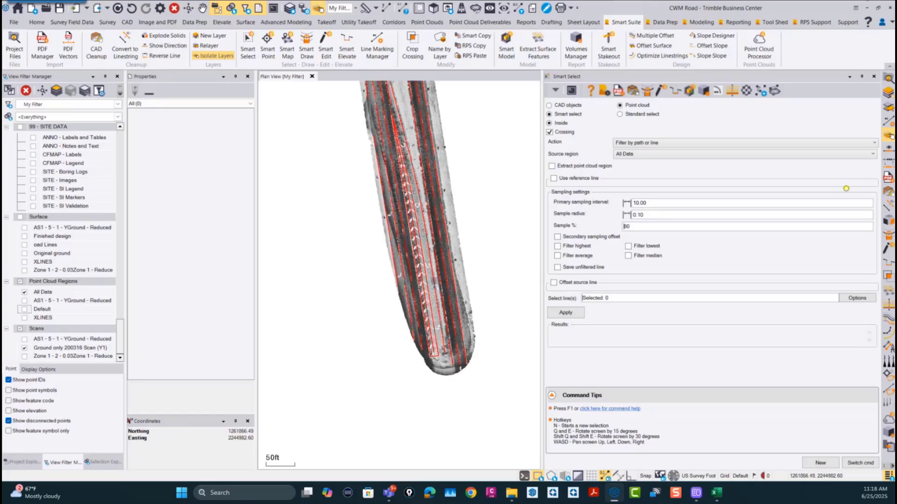
Step: Examine the point density of the ground-only scan along the 2D survey lines near the road's southern end
scroll(433, 276, up, 5)
scroll(434, 276, up, 4)
scroll(444, 279, down, 8)
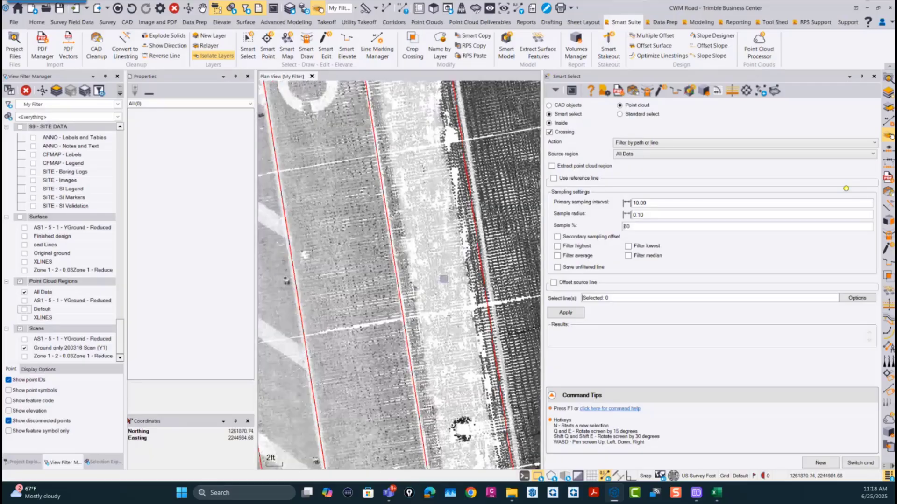
scroll(444, 278, up, 2)
scroll(443, 278, up, 3)
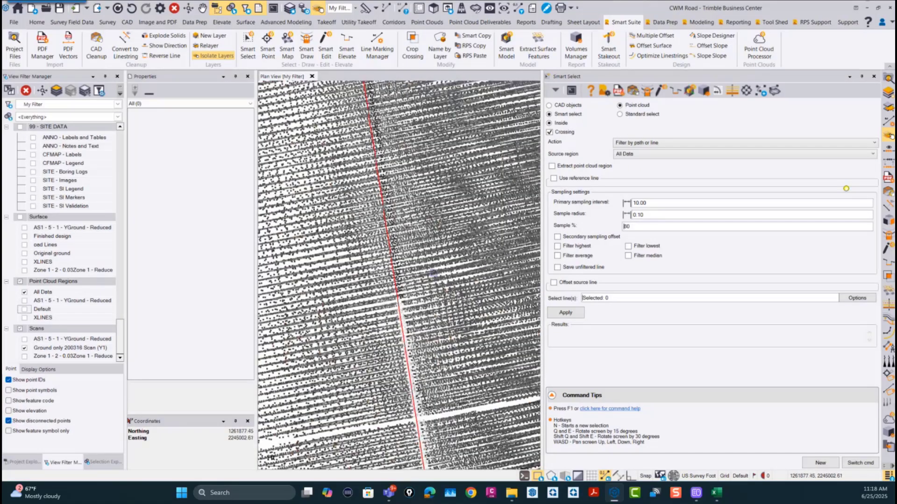
scroll(444, 279, down, 6)
scroll(399, 308, down, 1)
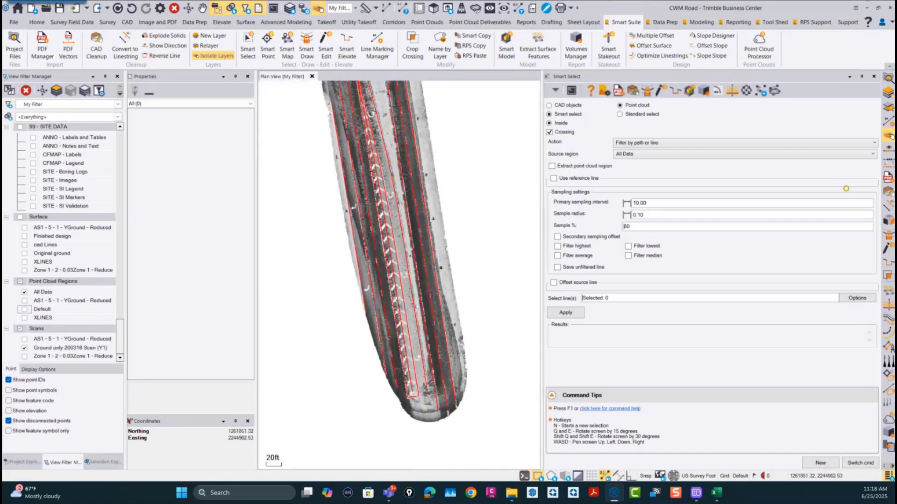
Step: Reselect All Data as the source region and review the sampling interval and radius against the point spacing along a survey line
click(638, 155)
click(638, 155)
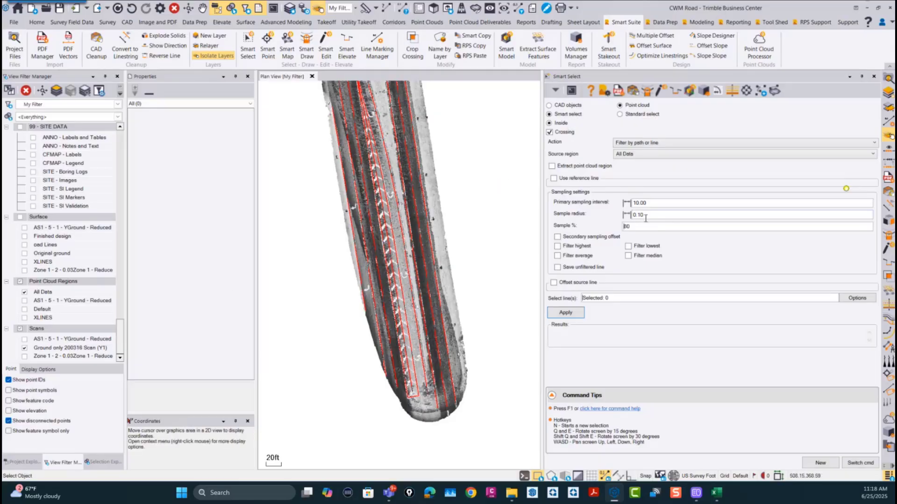
drag(659, 202, 599, 212)
drag(654, 215, 609, 222)
scroll(416, 301, up, 1)
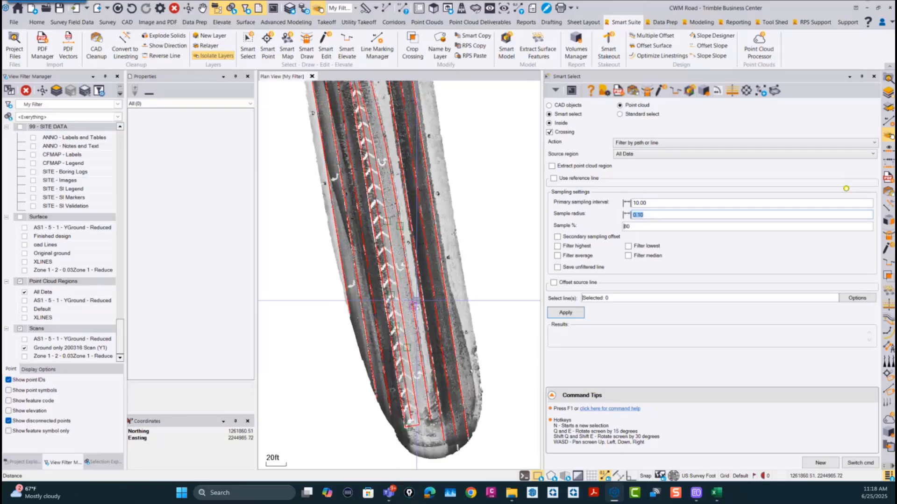
scroll(417, 301, up, 6)
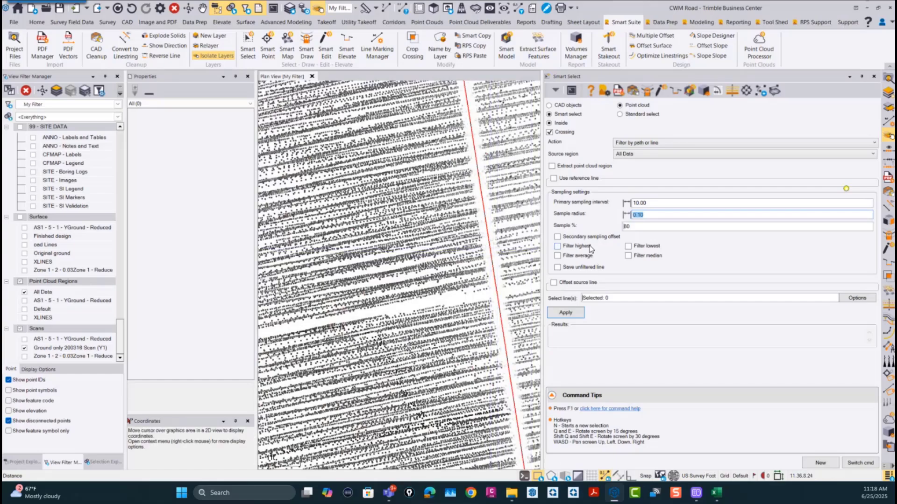
Step: Enable the secondary sampling offset for the path filter and set it to 1.00
click(635, 227)
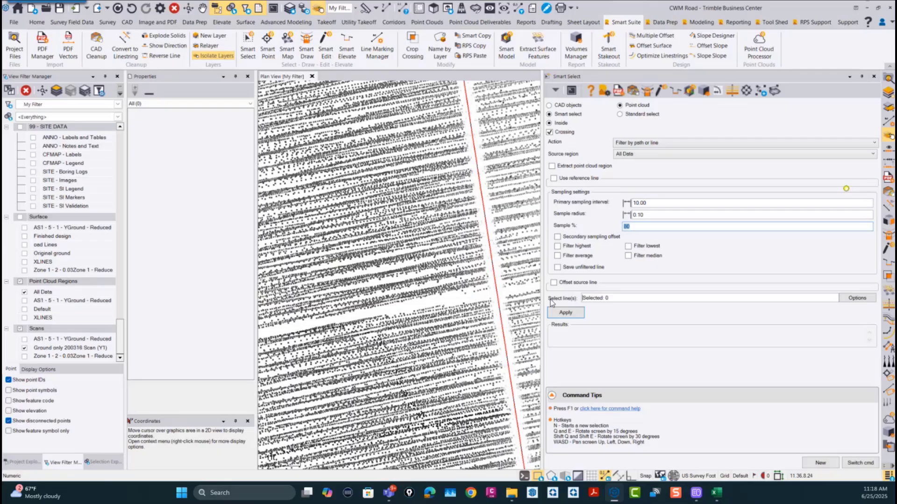
click(557, 236)
double_click(652, 239)
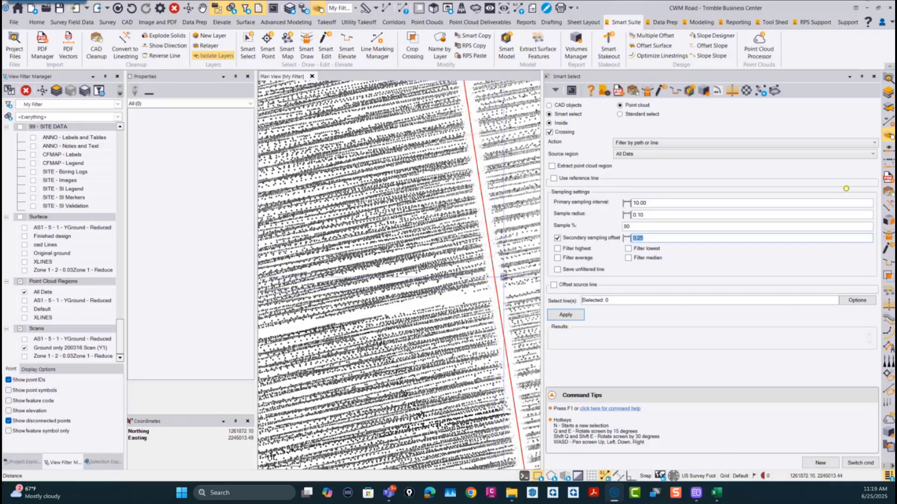
click(653, 237)
double_click(653, 238)
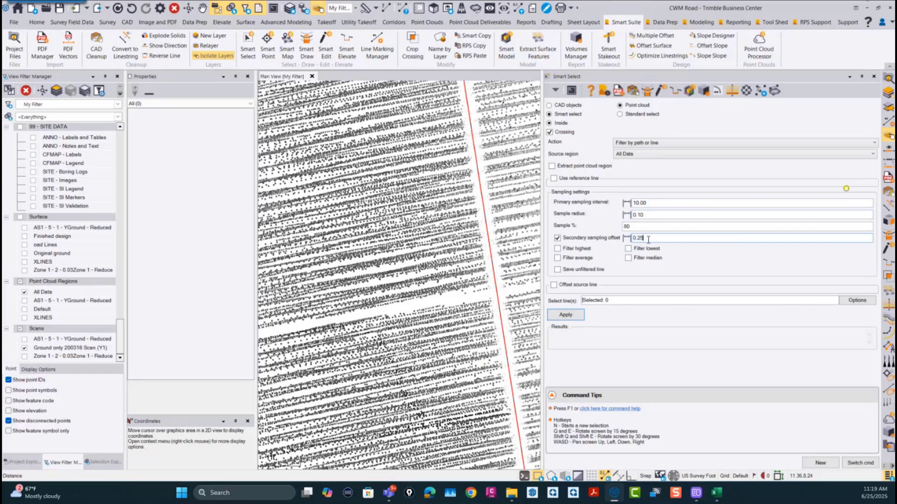
text(1)
Step: Turn on the highest, average, lowest and median filters and enable saving the unfiltered line
click(558, 248)
click(557, 257)
click(628, 249)
click(628, 259)
click(557, 269)
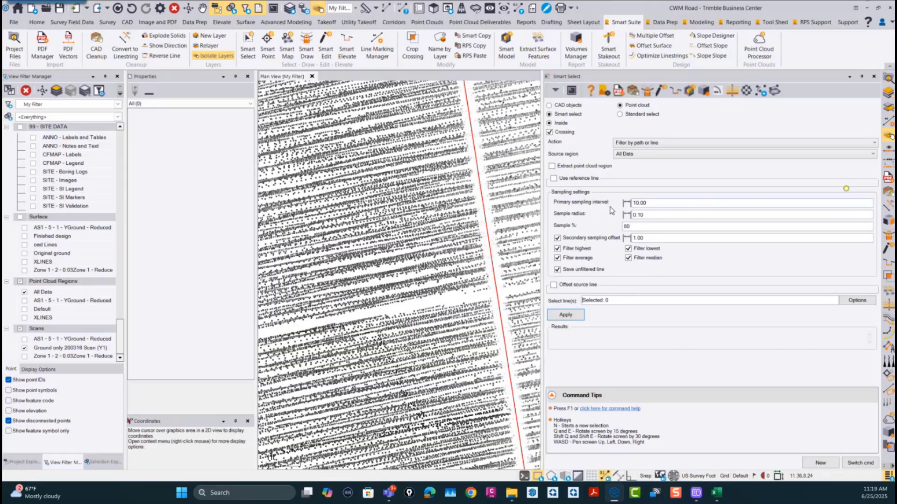
click(553, 178)
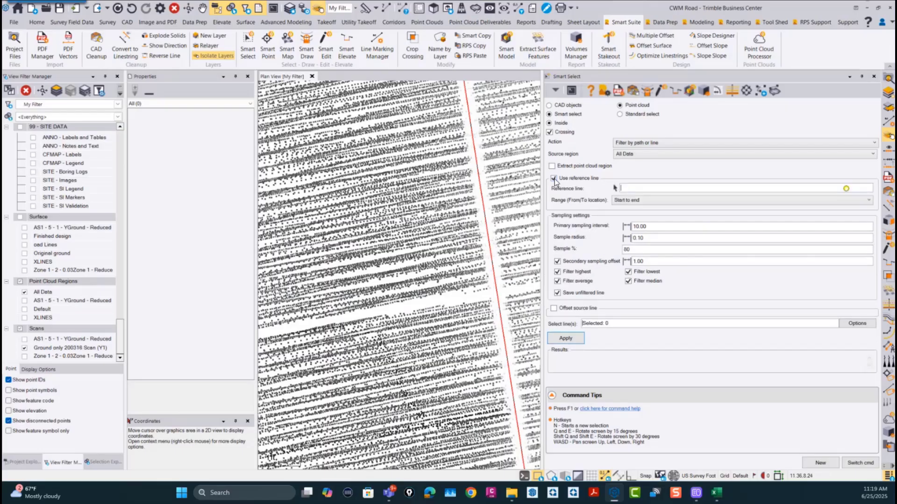
scroll(393, 370, down, 12)
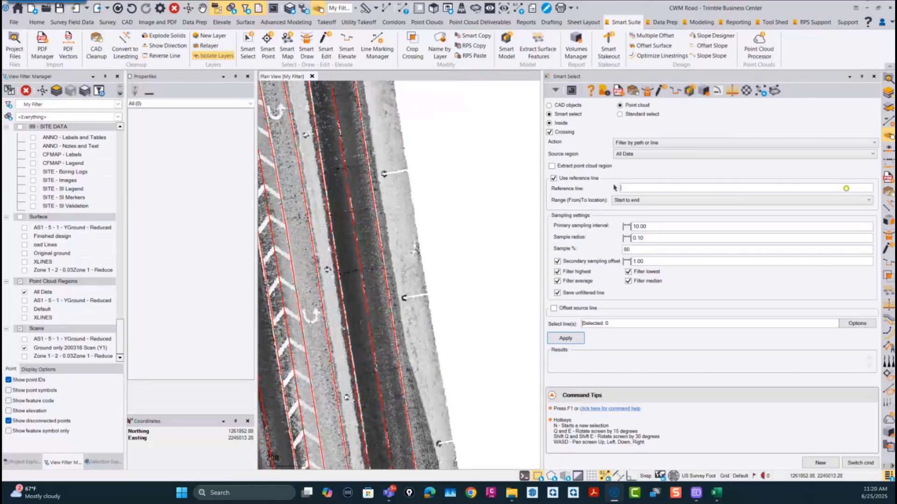
key(s)
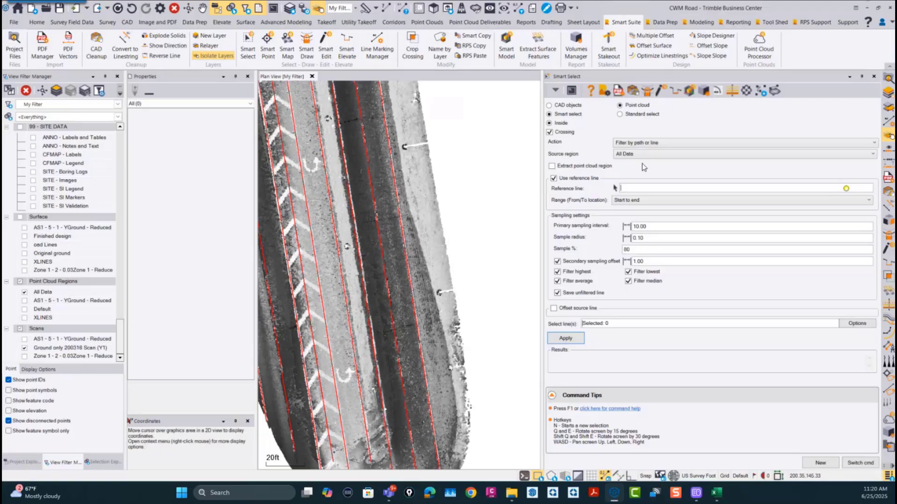
click(553, 177)
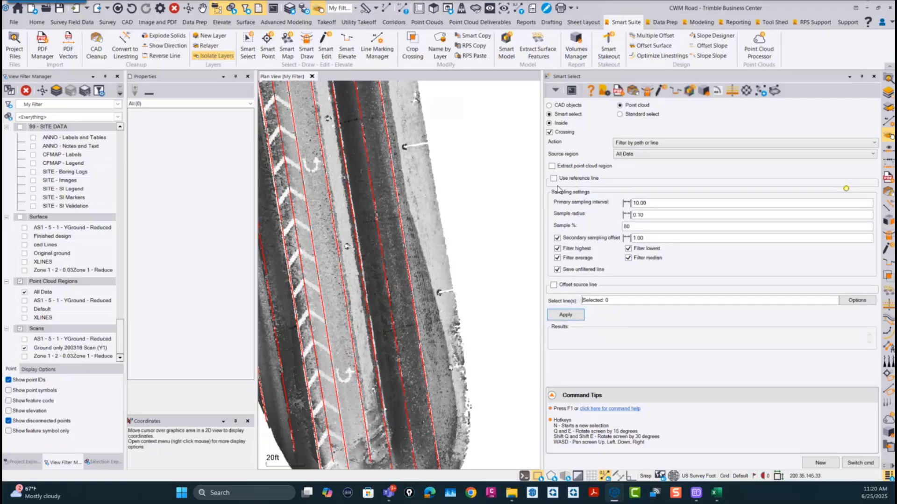
Step: Select the WL linestring along the road's eastern edge and apply the point cloud filter to it
click(613, 301)
click(418, 340)
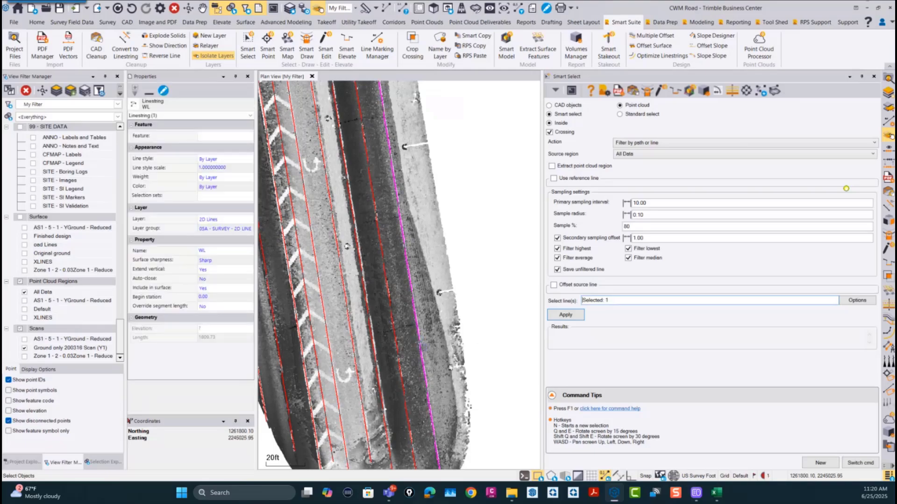
scroll(404, 353, down, 2)
scroll(429, 375, down, 3)
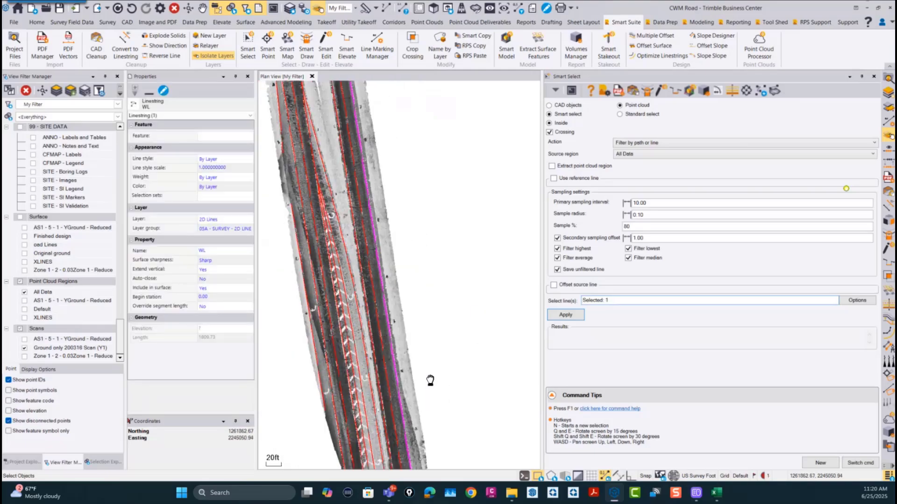
click(574, 316)
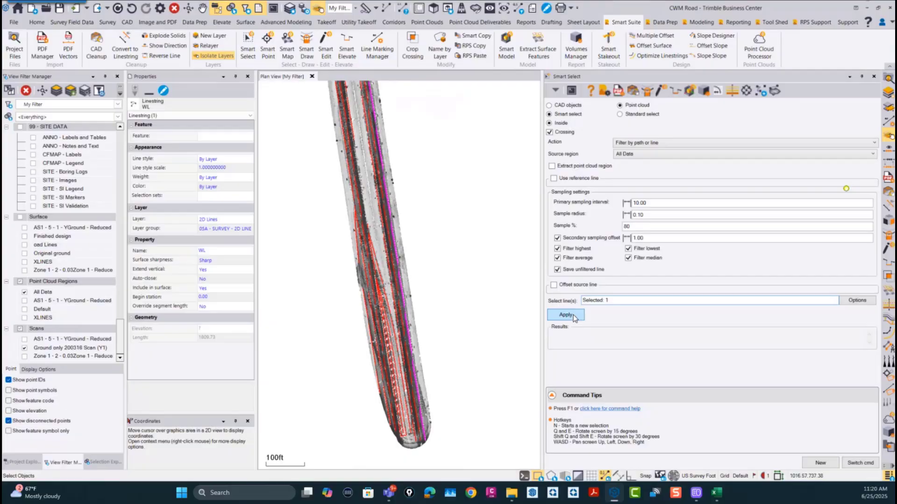
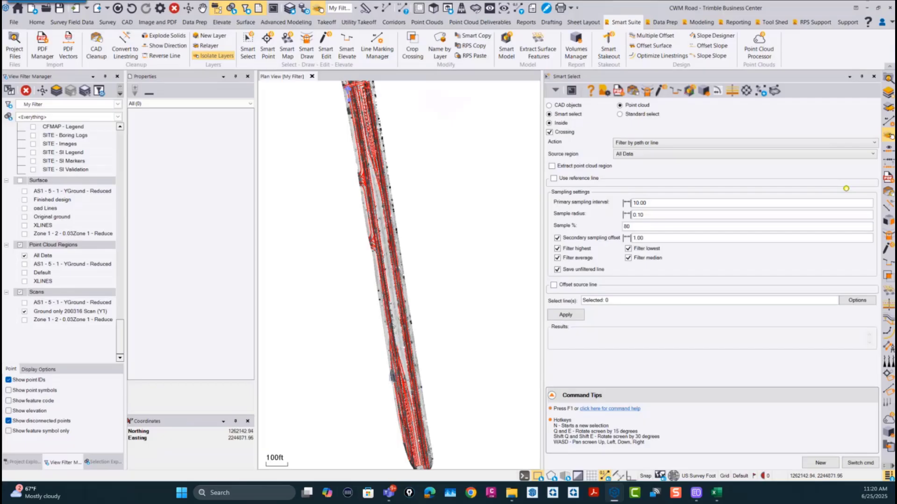
Step: Check in the plan view which WL linestrings the point cloud filter produced along the road's eastern edge
scroll(428, 355, down, 3)
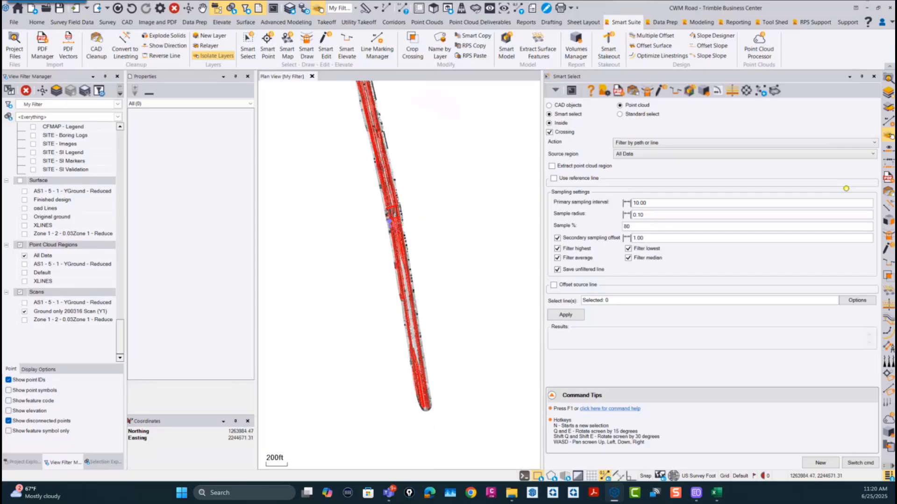
scroll(409, 256, up, 3)
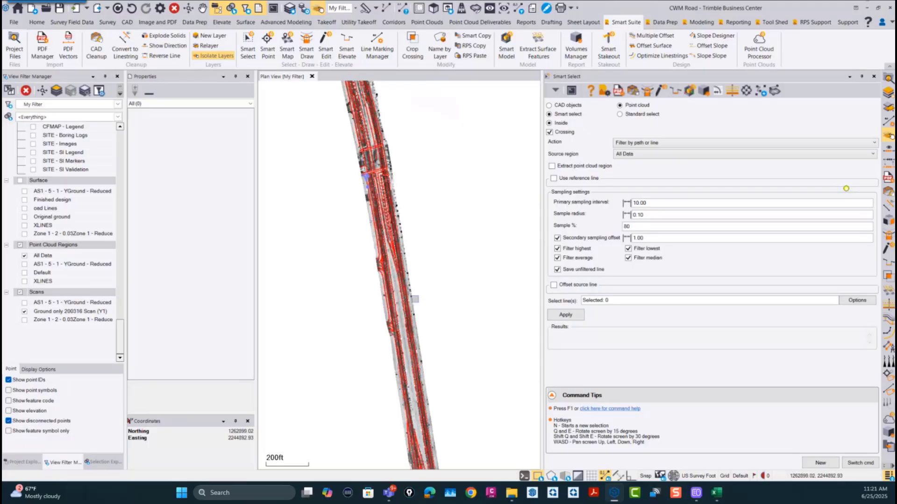
scroll(394, 287, up, 3)
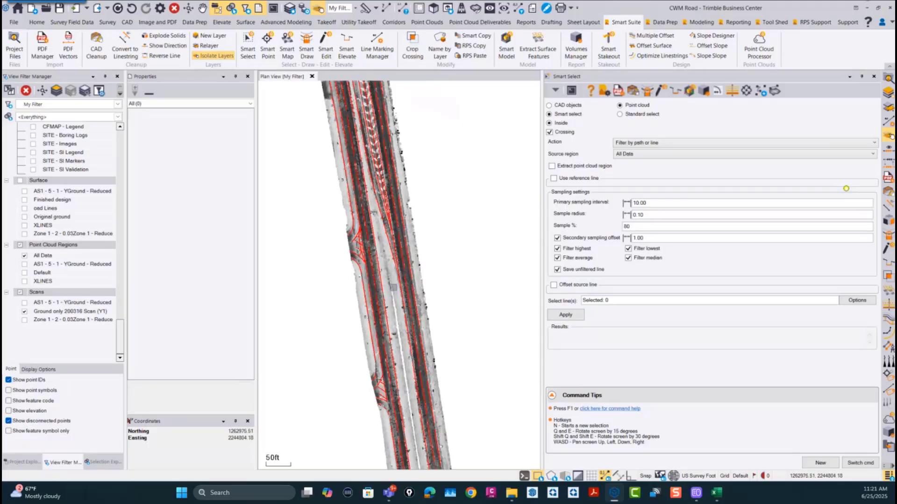
click(393, 283)
scroll(393, 283, down, 6)
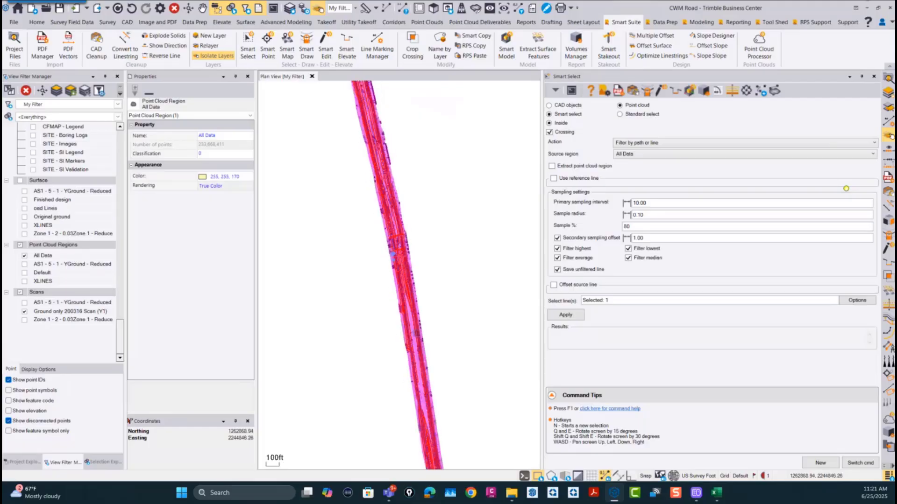
scroll(394, 283, up, 2)
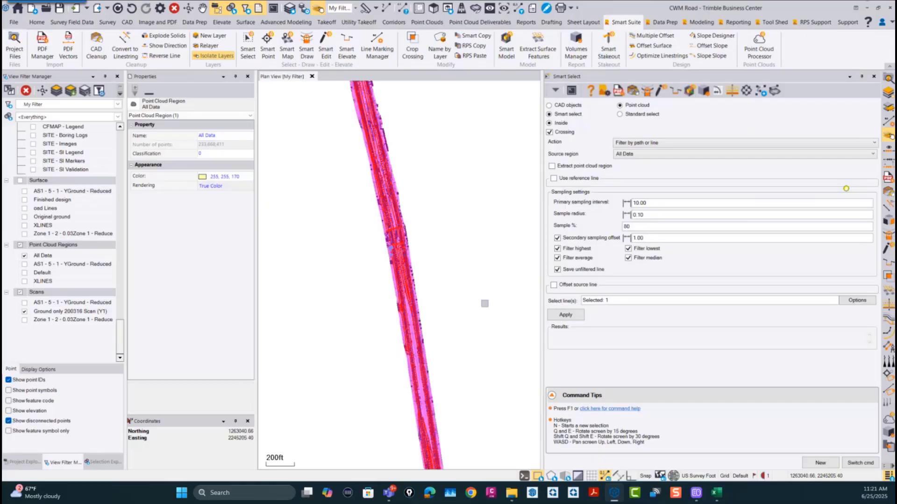
scroll(422, 273, down, 3)
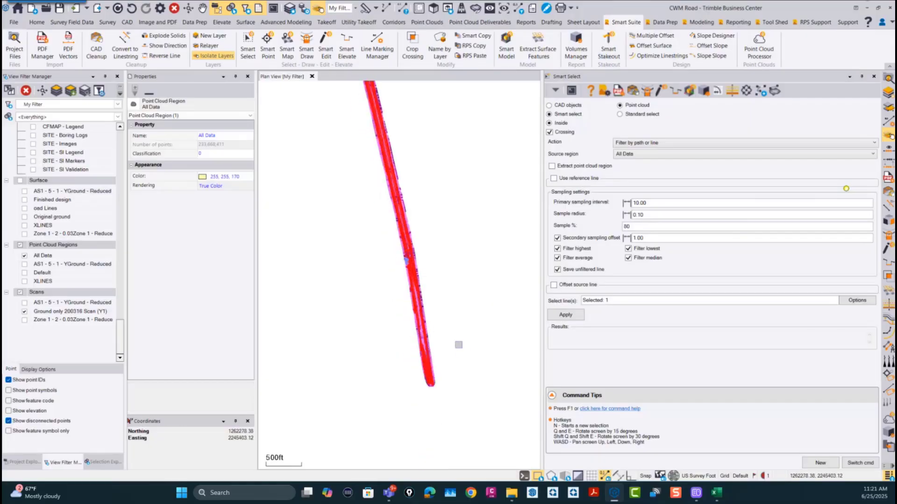
scroll(435, 362, up, 7)
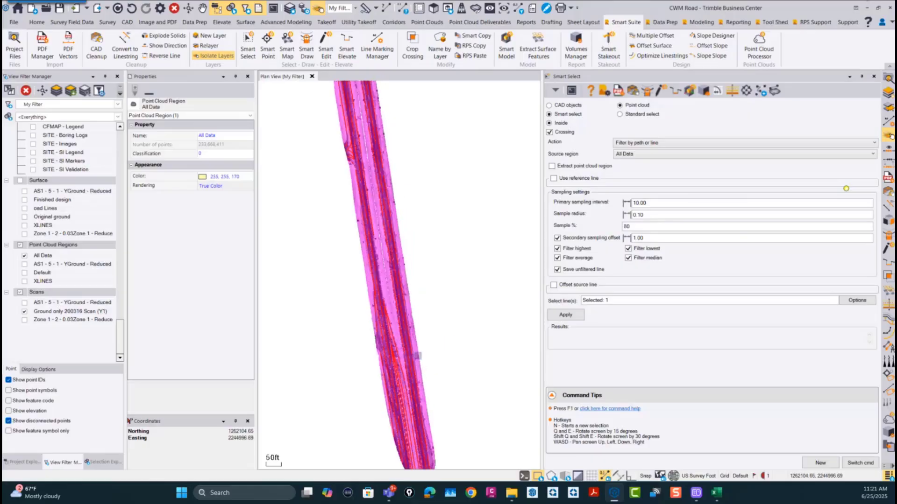
scroll(417, 356, up, 3)
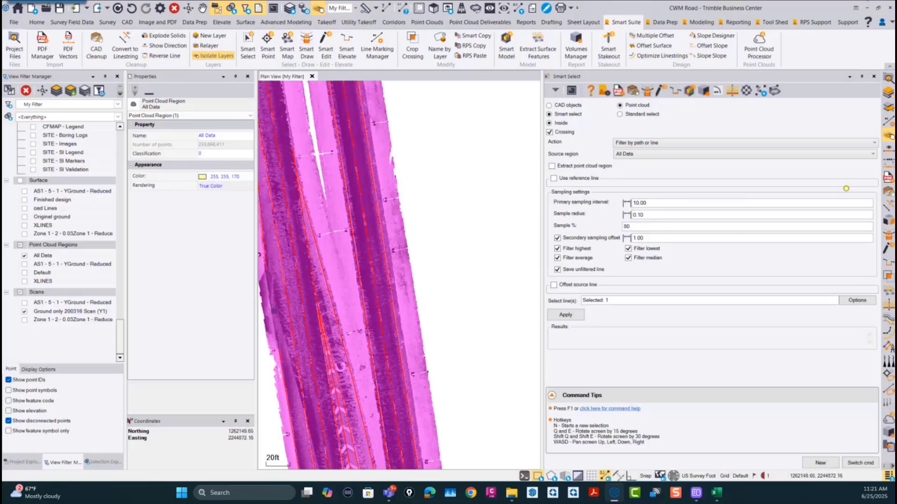
click(397, 315)
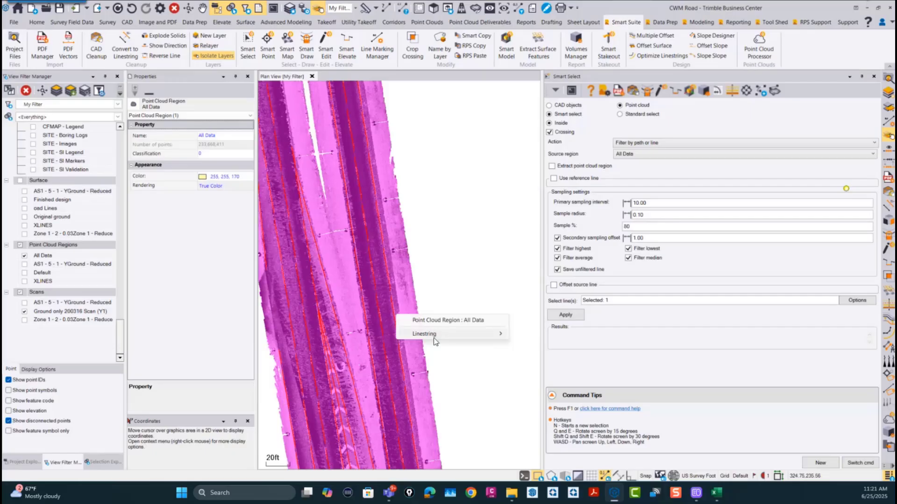
mouse_move(435, 340)
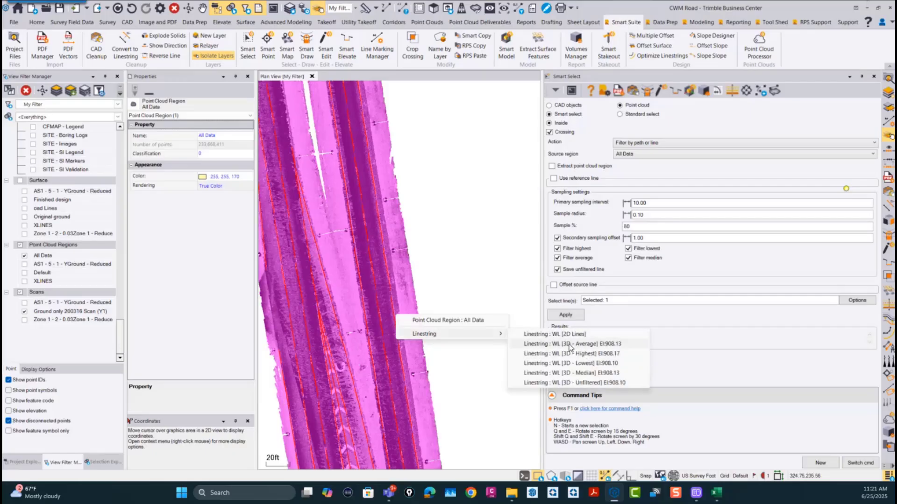
click(478, 252)
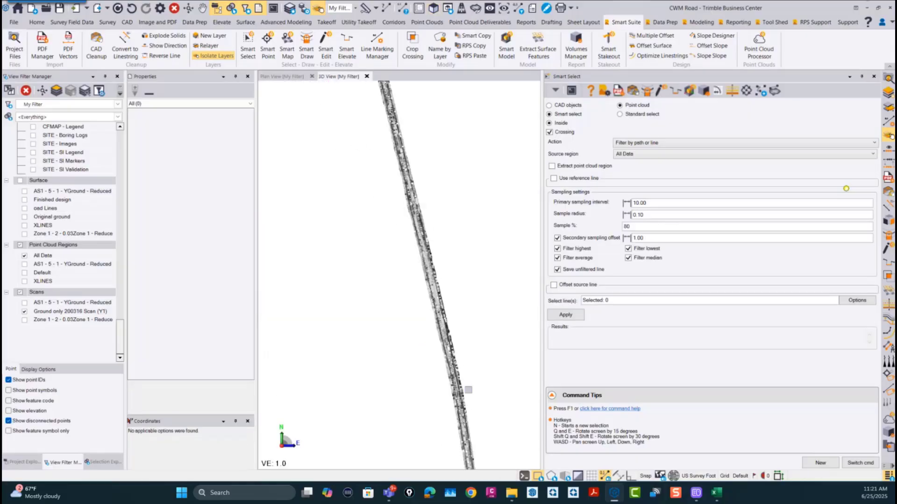
Step: In a 3D view, select the WL linestring on the 3D - Average layer along the road's eastern edge
middle_drag(461, 398, 424, 350)
right_drag(407, 349, 430, 309)
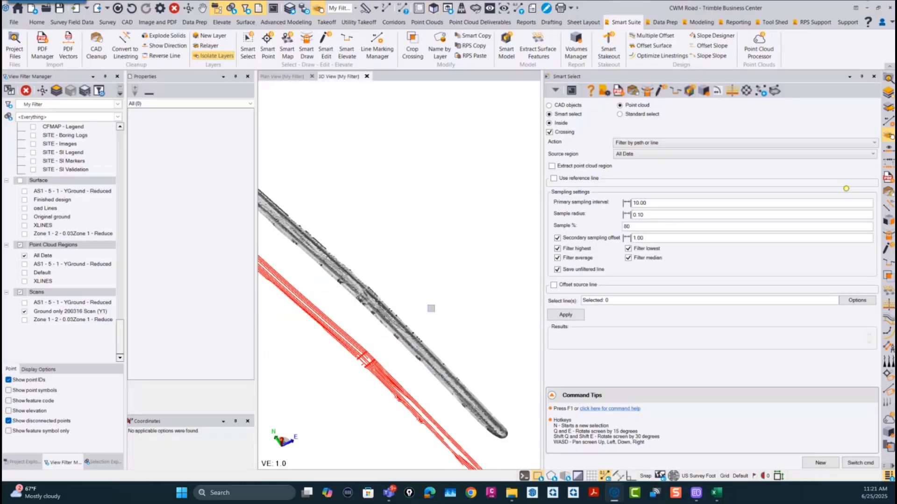
scroll(472, 403, up, 2)
scroll(472, 403, up, 5)
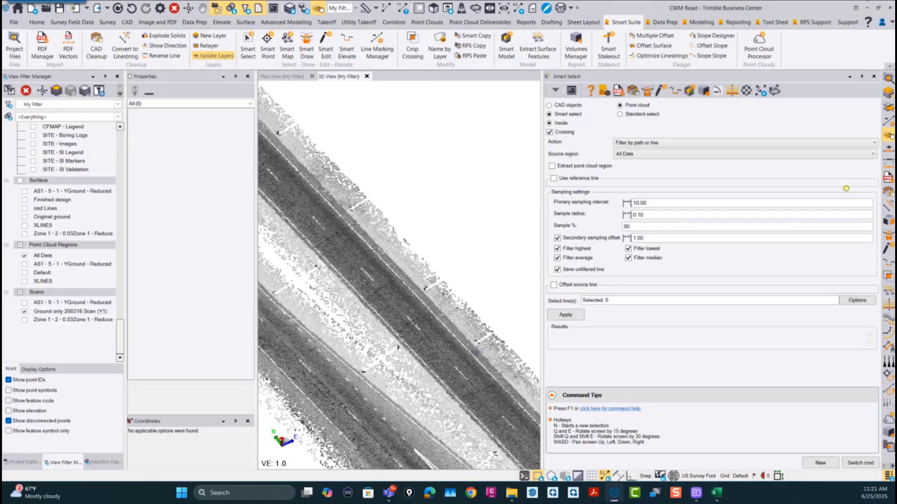
click(480, 363)
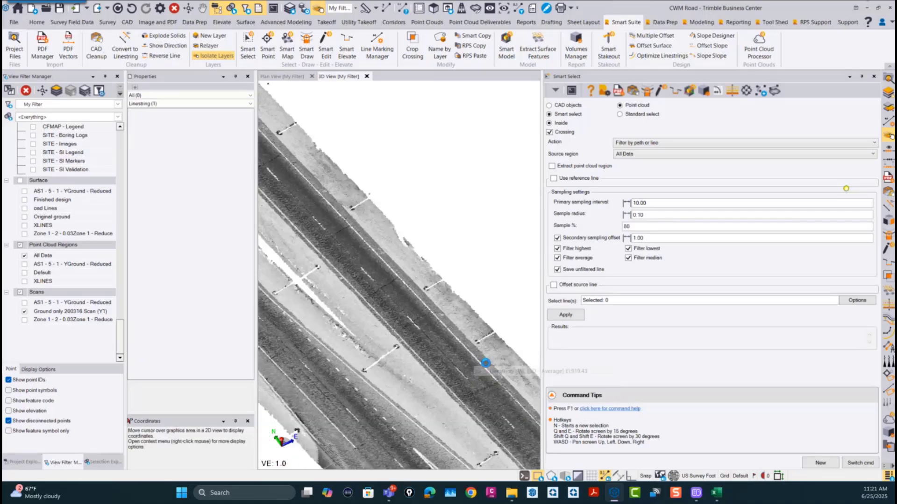
scroll(423, 294, down, 5)
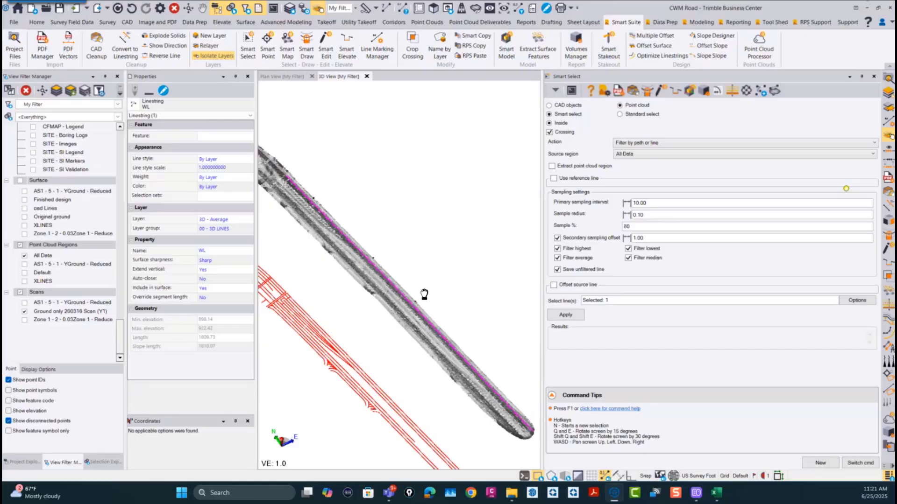
scroll(462, 294, up, 5)
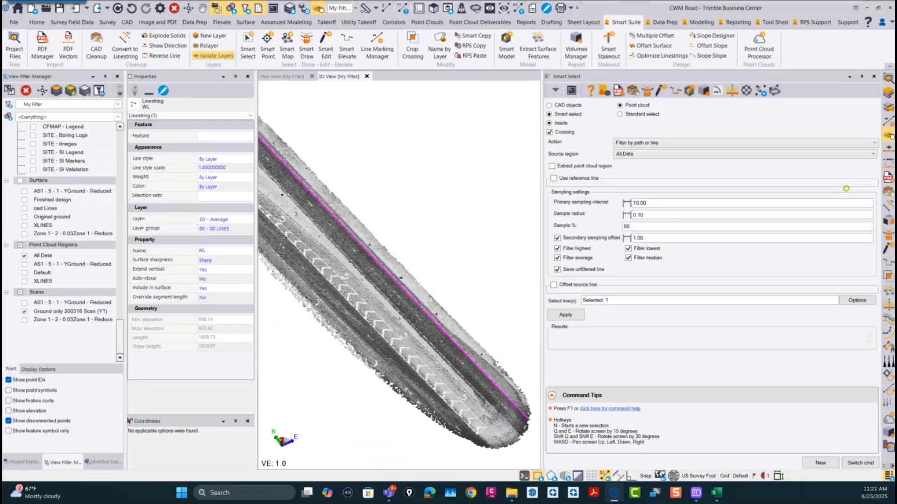
Step: Close all open commands and show the averaged WL linestring in the Profile Viewer
click(859, 463)
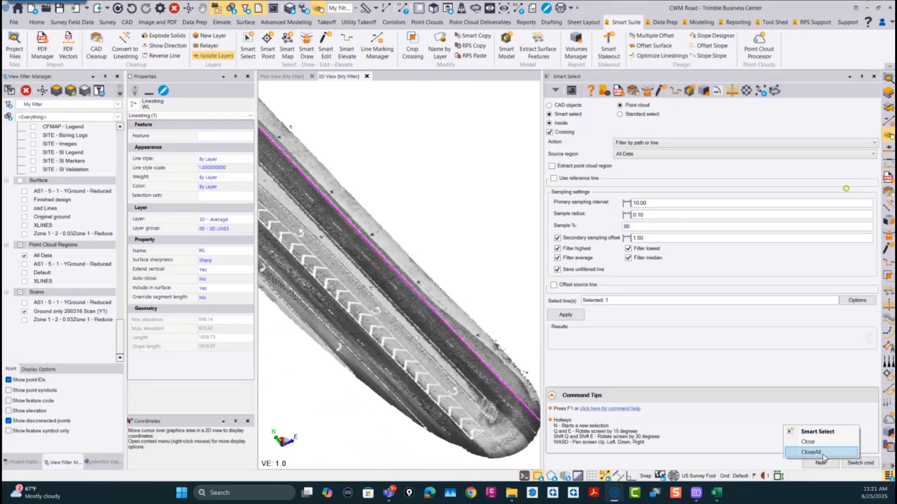
click(810, 452)
scroll(671, 364, up, 3)
right_click(552, 255)
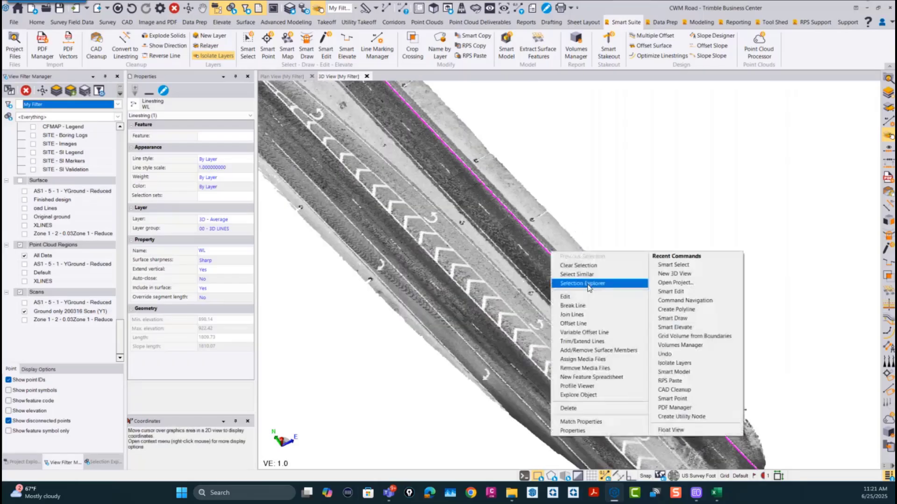
click(591, 387)
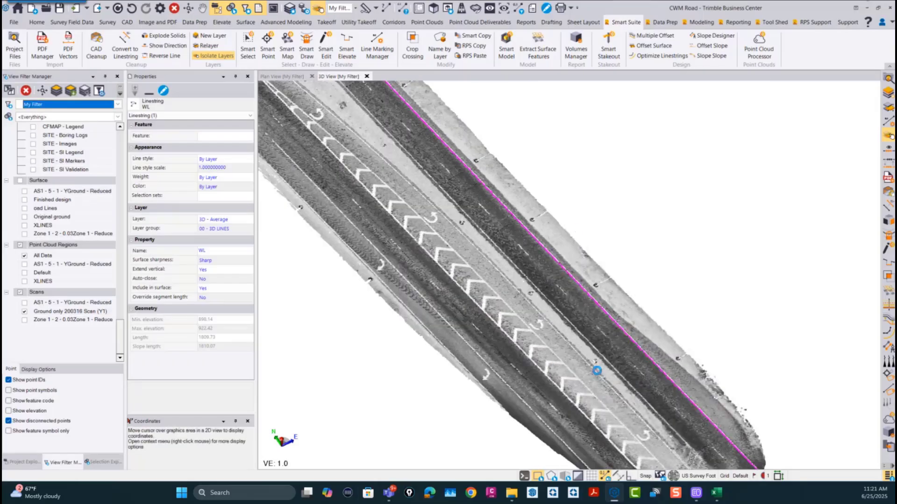
click(607, 295)
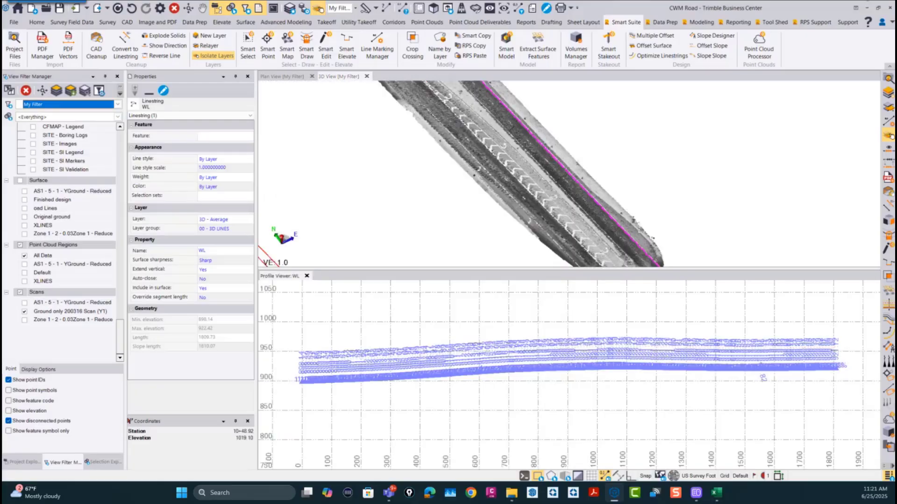
Step: Examine the averaged WL line's profile from its start, following the vertex elevations and segment grades along the stations
scroll(405, 381, up, 3)
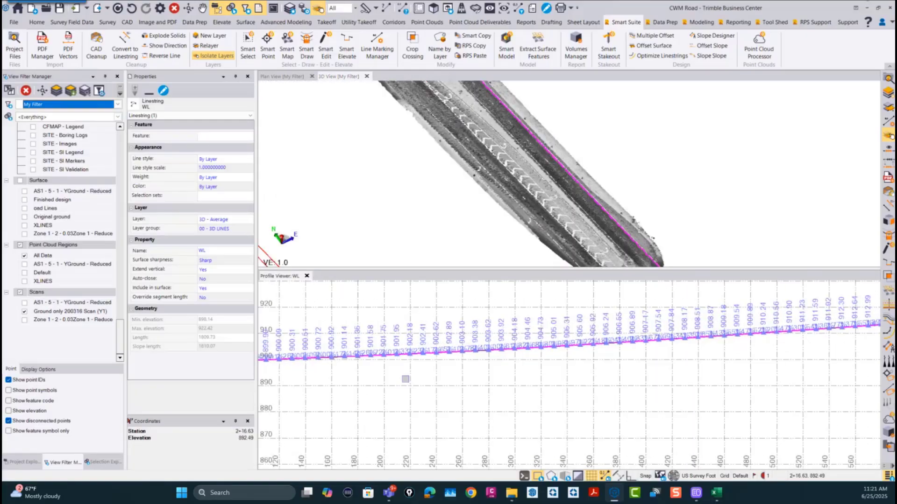
scroll(457, 376, up, 5)
middle_drag(529, 358, 430, 368)
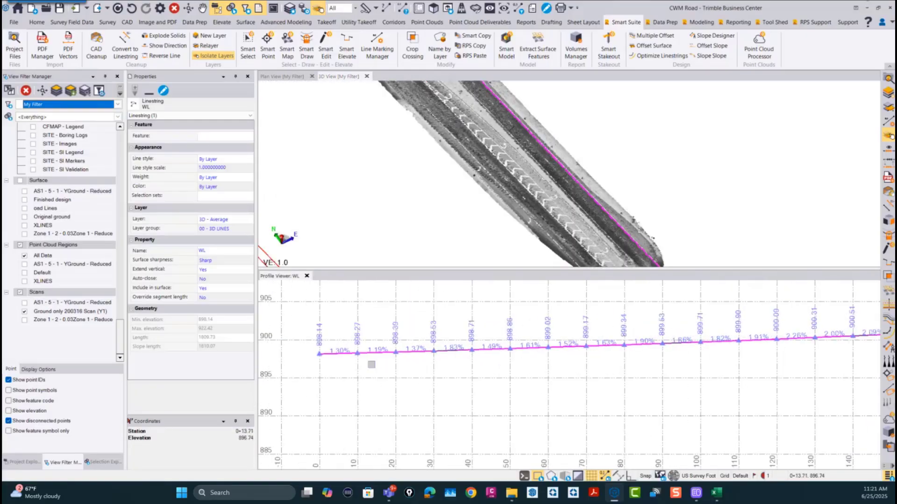
middle_drag(738, 365, 477, 375)
middle_drag(805, 352, 346, 396)
middle_drag(775, 352, 388, 377)
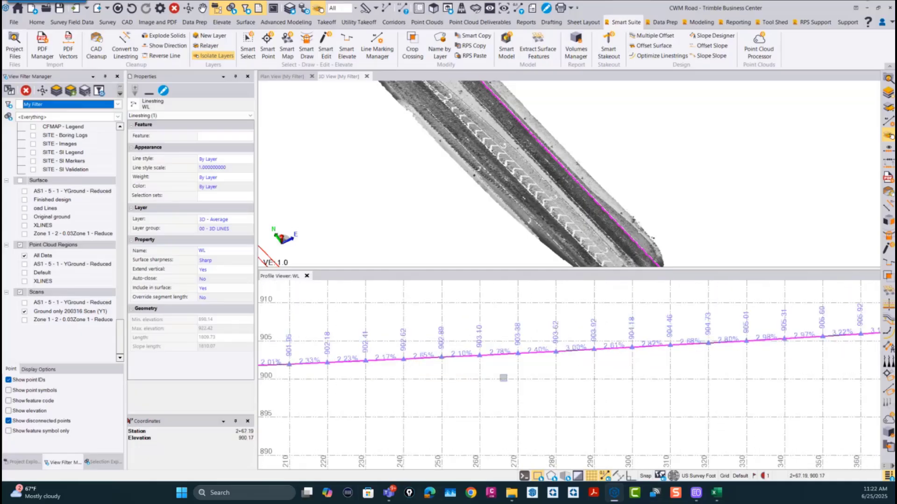
middle_drag(789, 367, 348, 391)
mouse_move(784, 383)
middle_down()
mouse_move(318, 407)
mouse_move(370, 402)
mouse_move(347, 403)
middle_up()
mouse_move(639, 384)
middle_down()
mouse_move(394, 378)
mouse_move(613, 393)
mouse_move(438, 383)
middle_up()
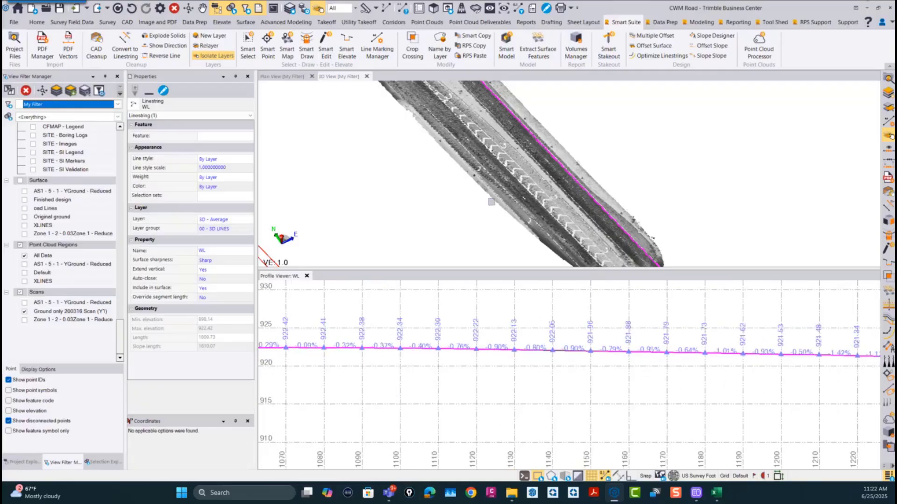
Step: Select the WL linestring on the 3D - Unfiltered layer and show it in the Profile Viewer
click(567, 176)
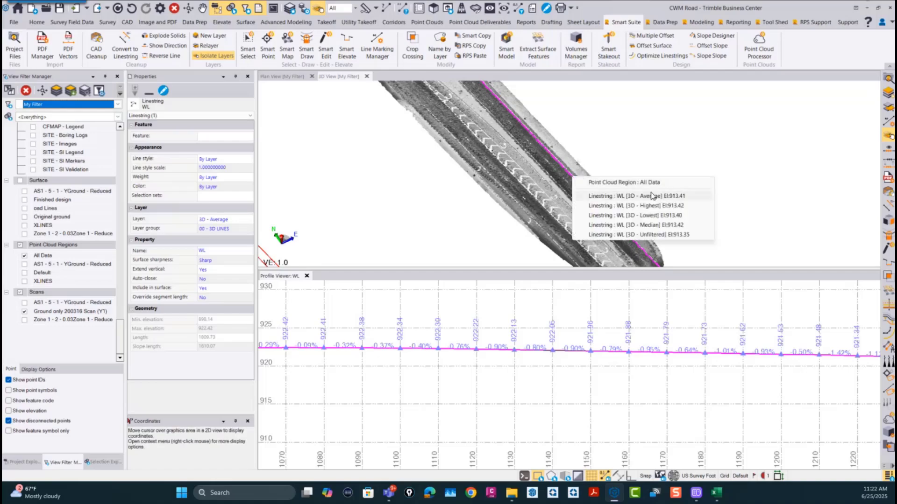
click(654, 235)
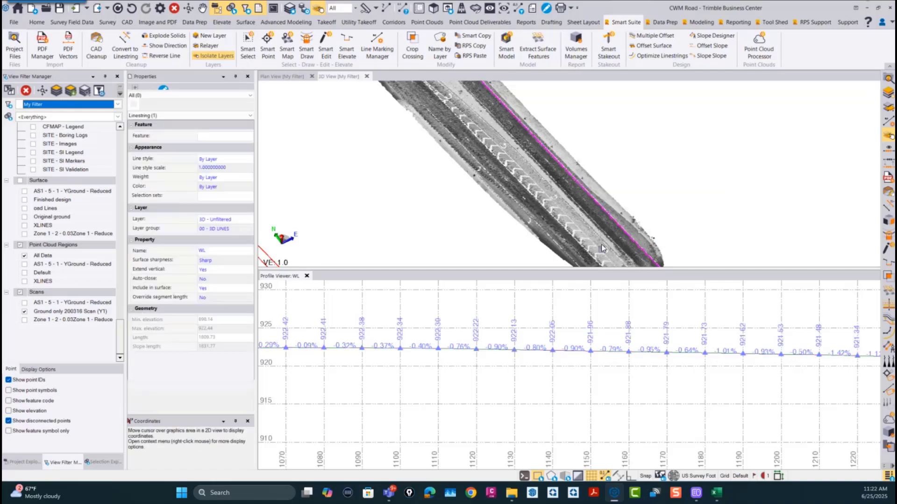
right_click(601, 205)
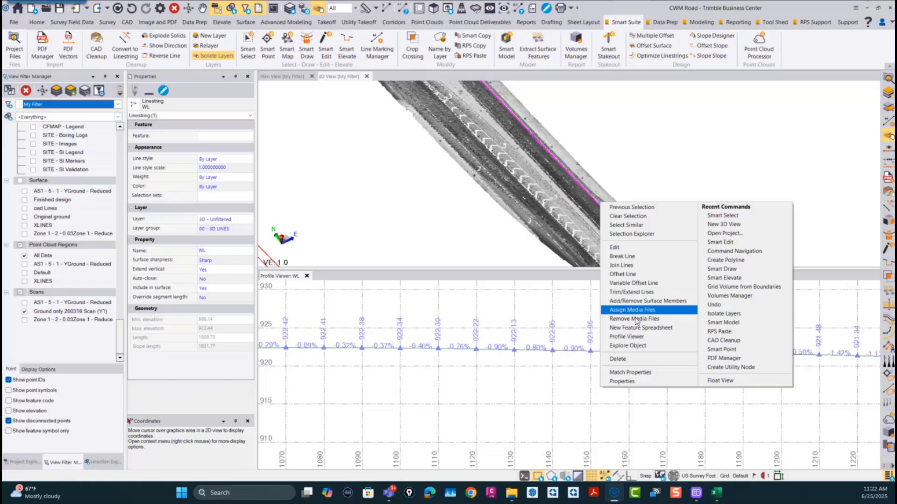
click(642, 336)
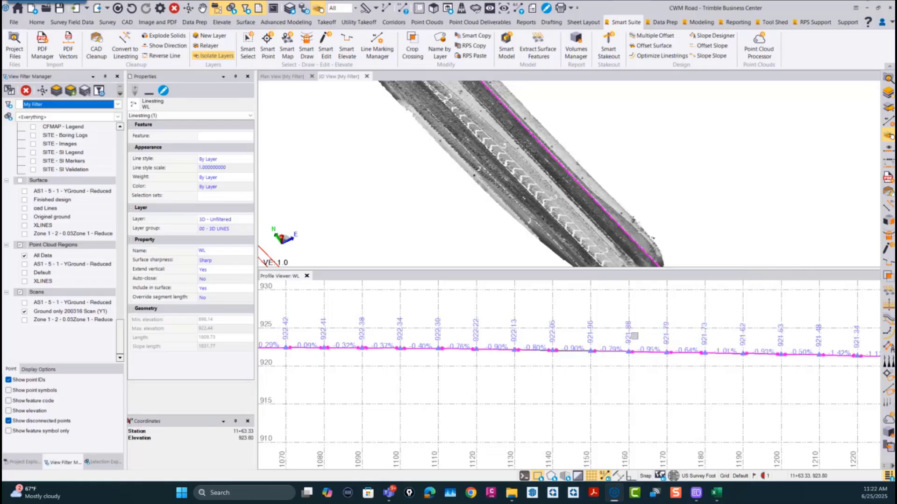
Step: Compare the unfiltered WL profile with the averaged one near the line's start, looking closely at the stations between 0+10 and 0+50
scroll(542, 395, down, 5)
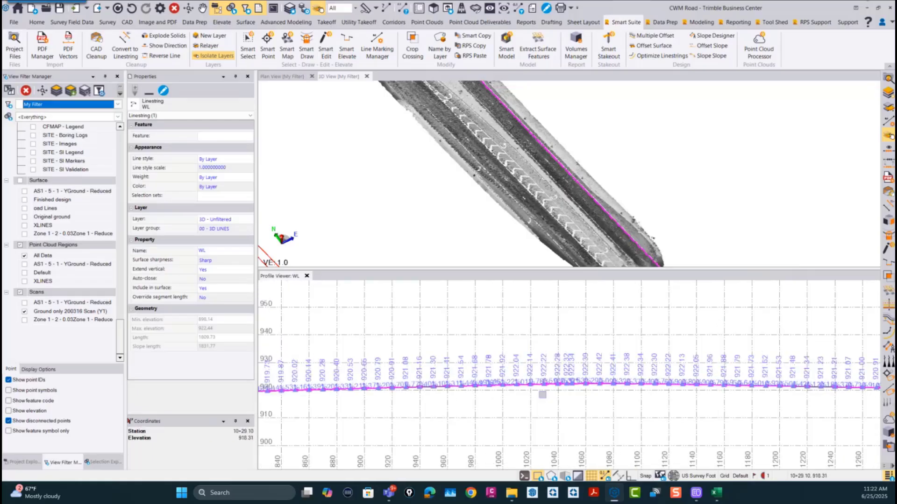
scroll(542, 395, down, 2)
middle_drag(441, 404, 766, 387)
scroll(481, 387, up, 2)
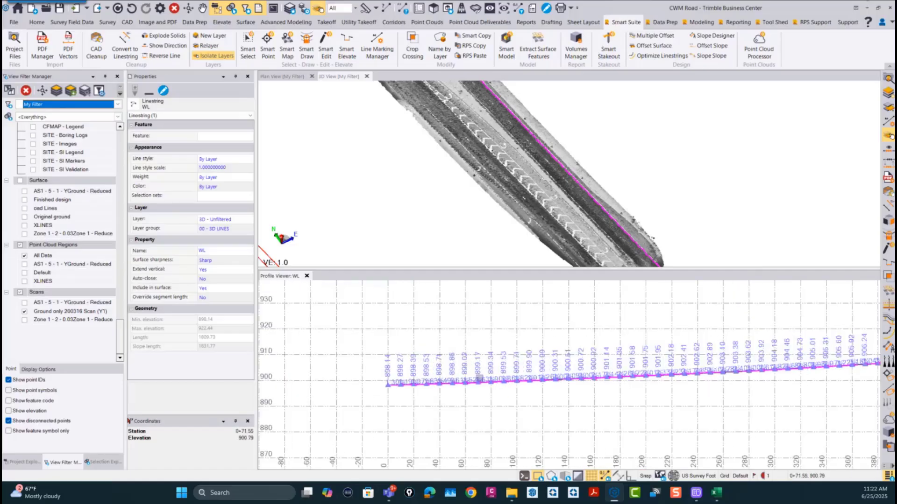
scroll(478, 377, up, 15)
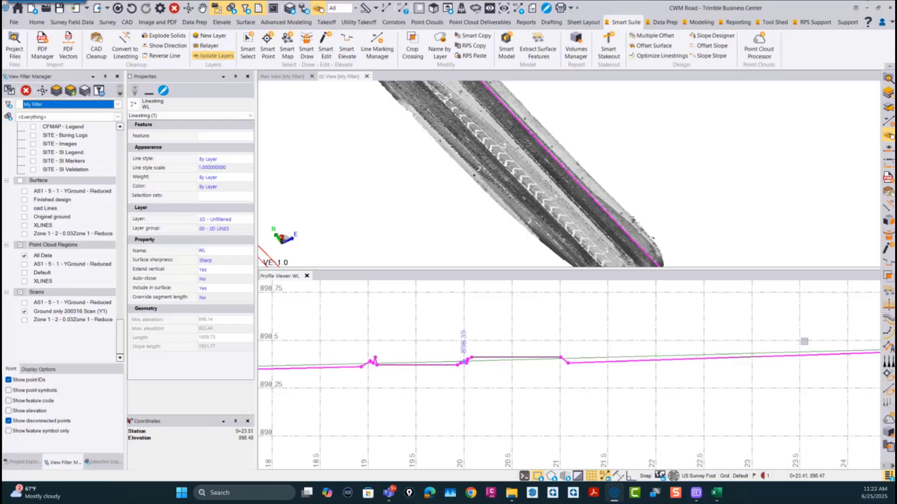
scroll(621, 360, down, 2)
middle_drag(326, 370, 601, 371)
middle_drag(322, 394, 571, 387)
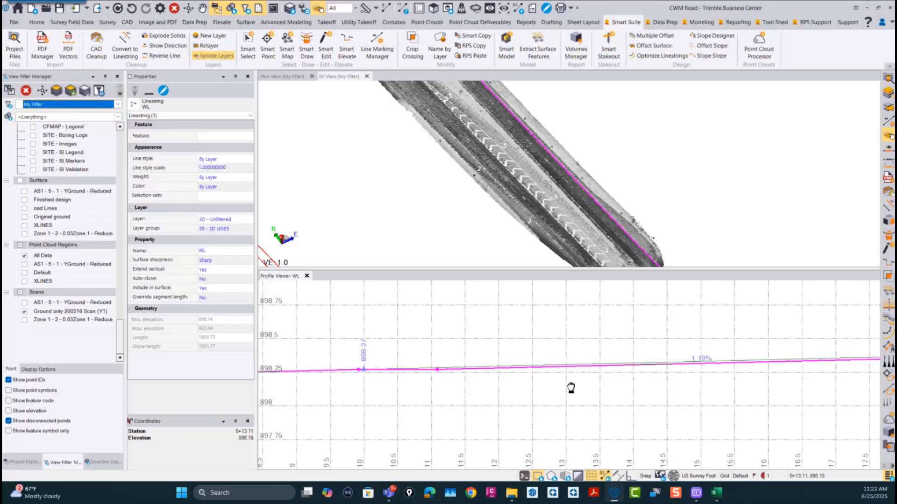
middle_drag(310, 375, 441, 378)
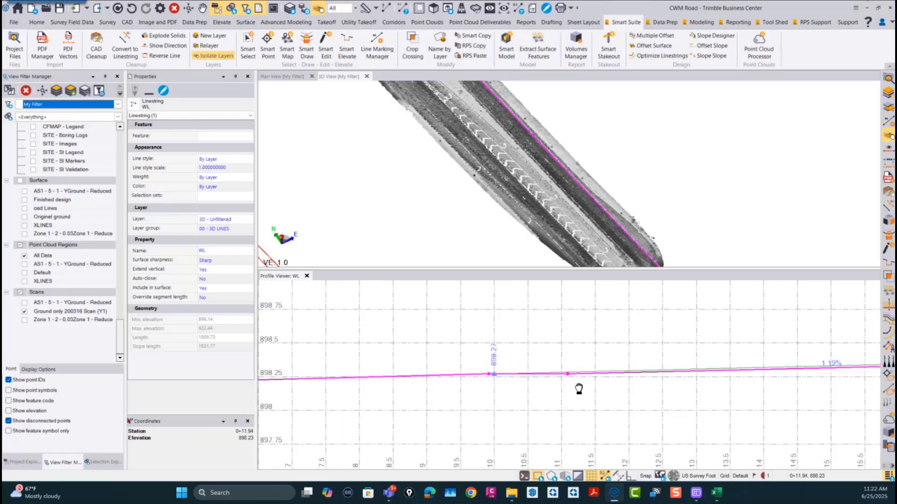
middle_drag(579, 388, 347, 396)
middle_drag(624, 374, 290, 380)
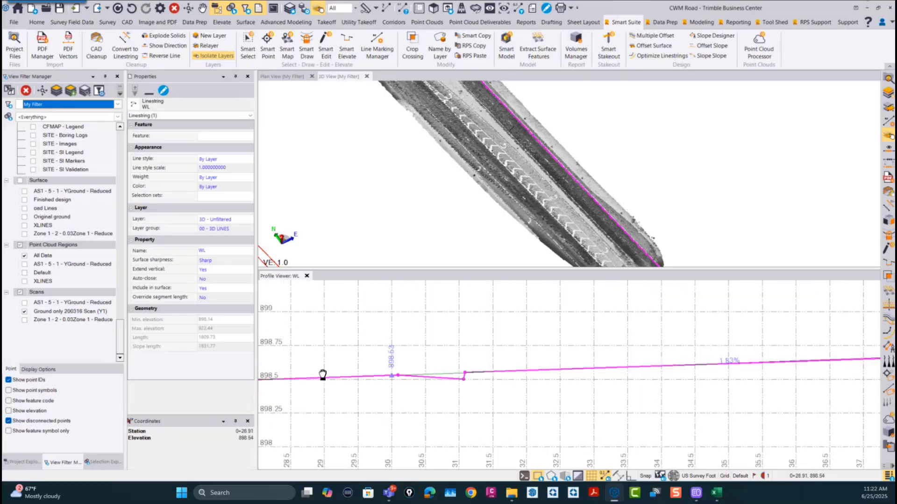
middle_drag(677, 373, 472, 379)
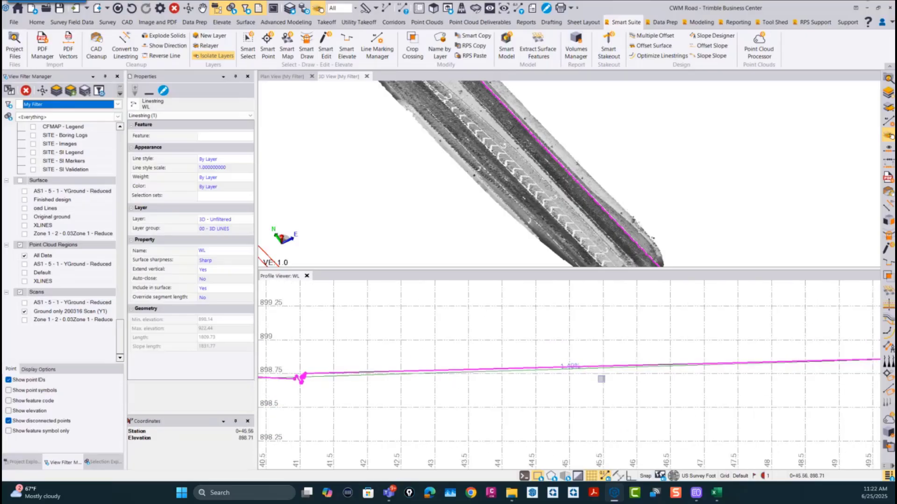
Step: Compare the unfiltered WL profile with the averaged one between stations 0+45 and 0+85, checking the jumps around the vertices
middle_drag(858, 380, 336, 384)
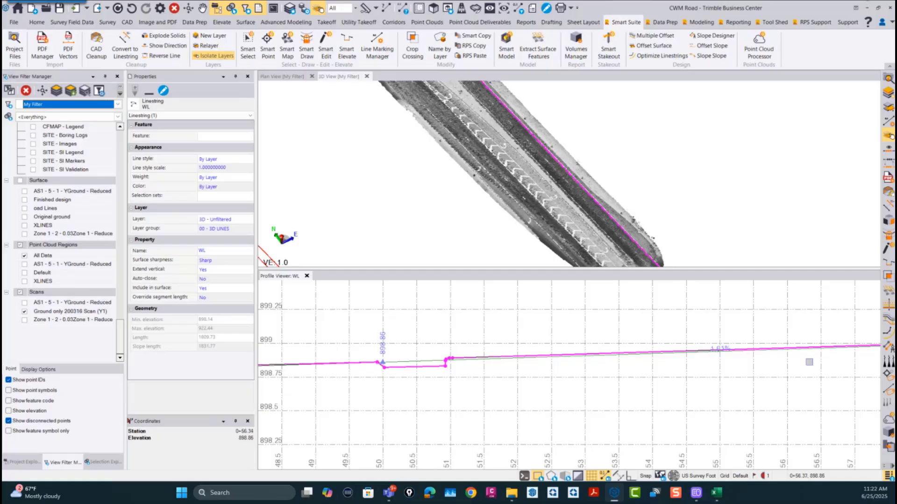
middle_drag(809, 362, 449, 367)
middle_drag(663, 348, 555, 356)
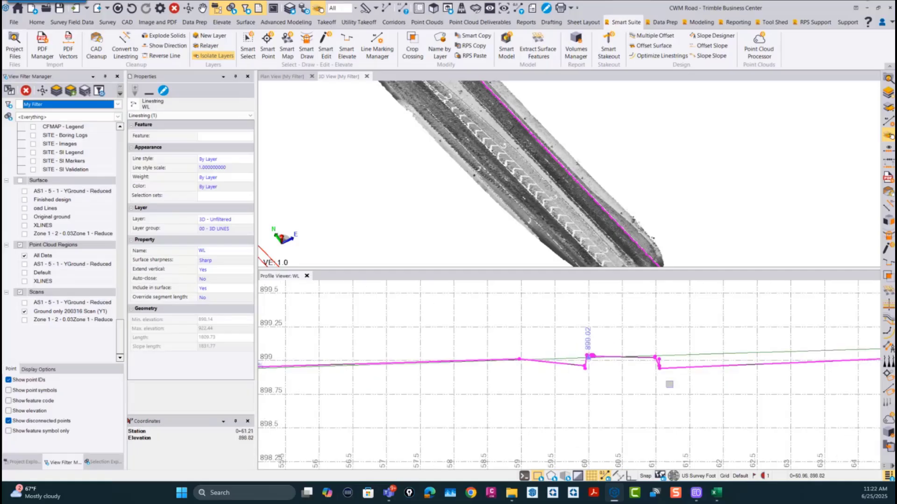
middle_drag(859, 351, 459, 395)
middle_drag(689, 382, 394, 403)
middle_drag(721, 401, 371, 419)
middle_drag(550, 415, 385, 422)
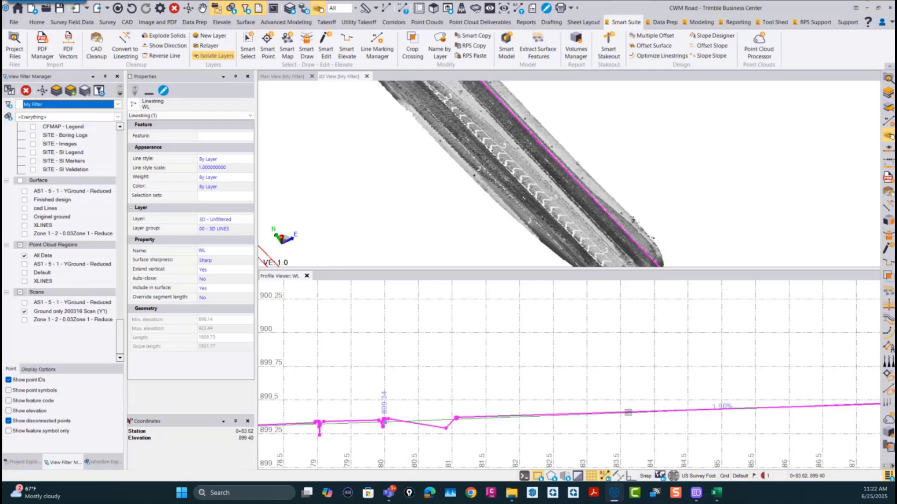
middle_drag(726, 416, 562, 421)
middle_drag(460, 425, 582, 415)
middle_drag(280, 434, 621, 385)
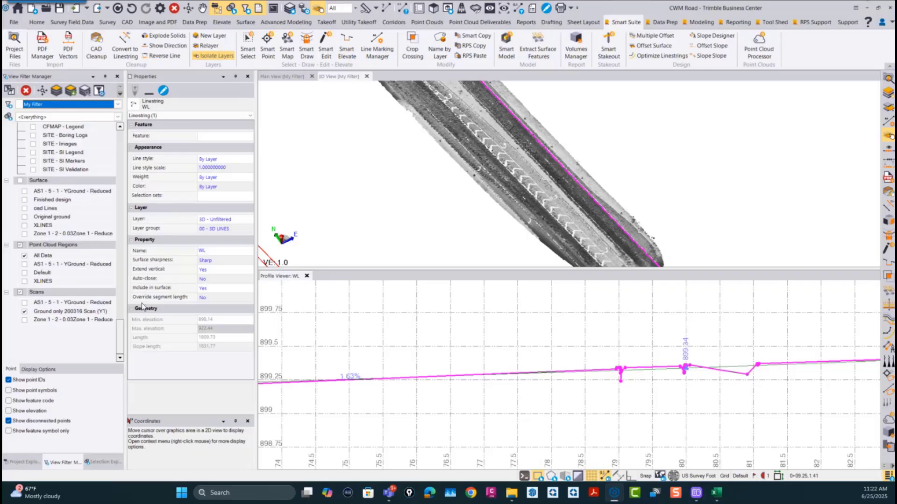
Step: List the layers of the 00 - 3D LINES group in the view filter and hide the Ground only 200316 Scan (Y1)
scroll(80, 311, up, 4)
scroll(77, 308, up, 10)
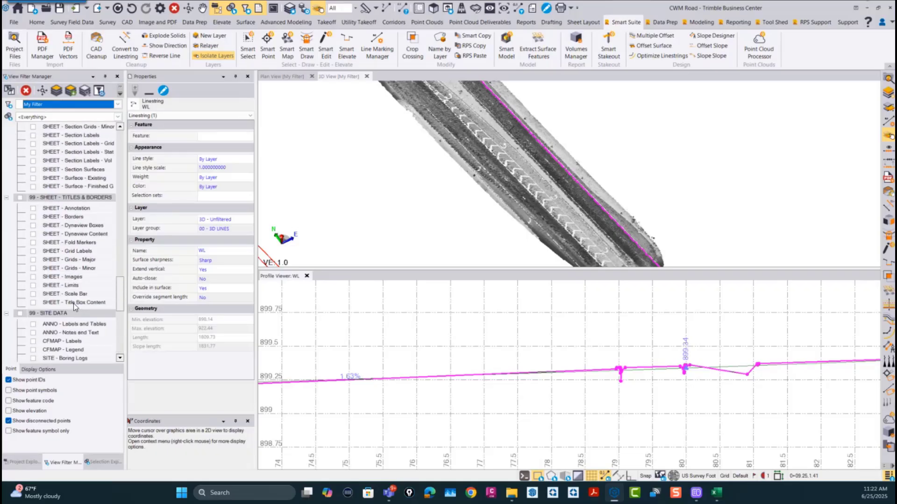
scroll(72, 306, up, 4)
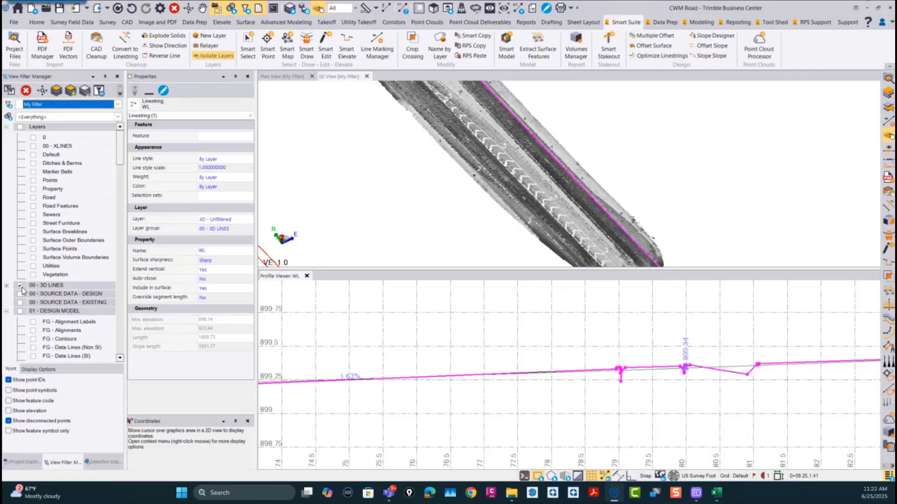
click(6, 286)
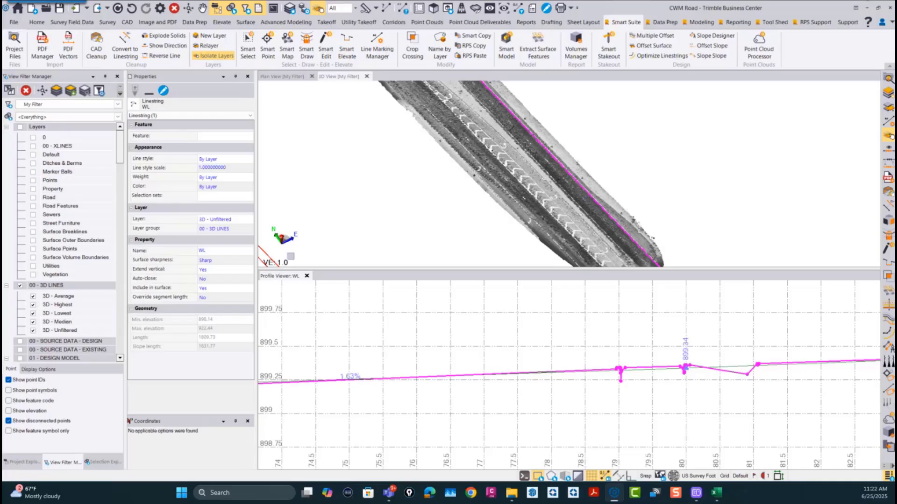
scroll(48, 267, down, 10)
scroll(48, 268, down, 10)
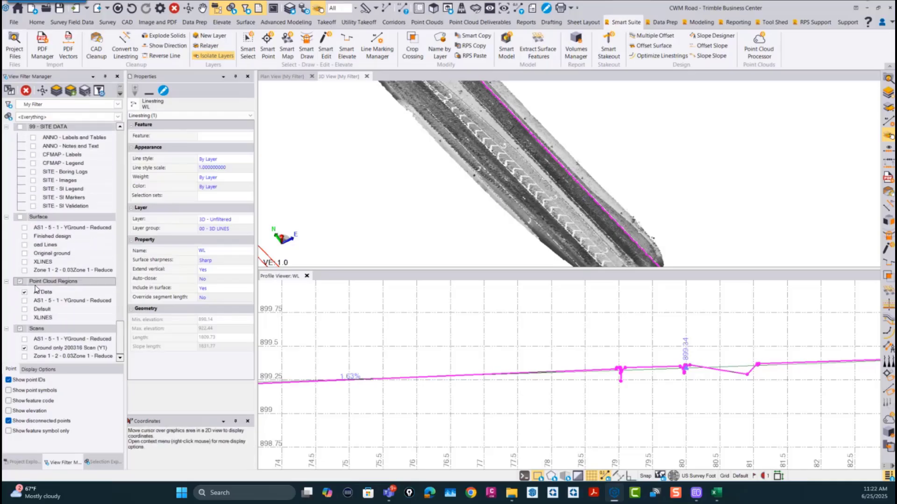
click(24, 348)
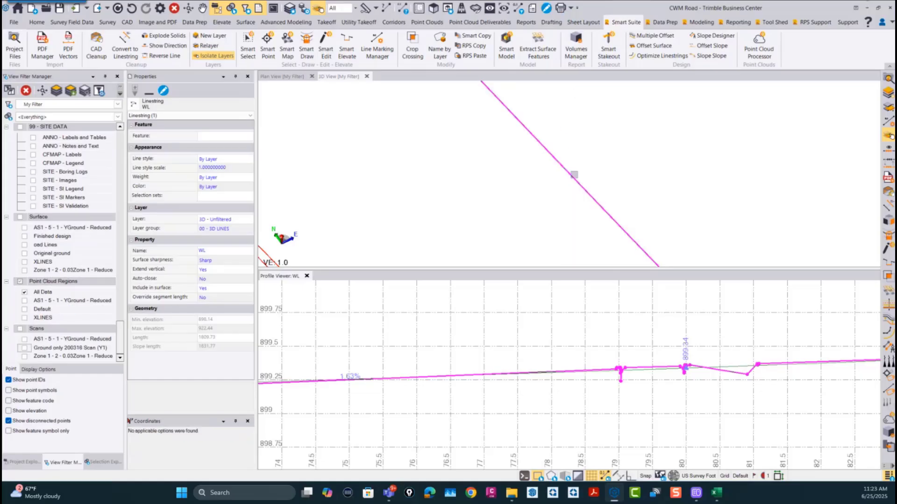
Step: View the WL lines from the side in 3D and identify the Highest, Lowest, Average, Median and Unfiltered ones by selecting each in turn
scroll(574, 174, up, 3)
right_drag(564, 174, 597, 152)
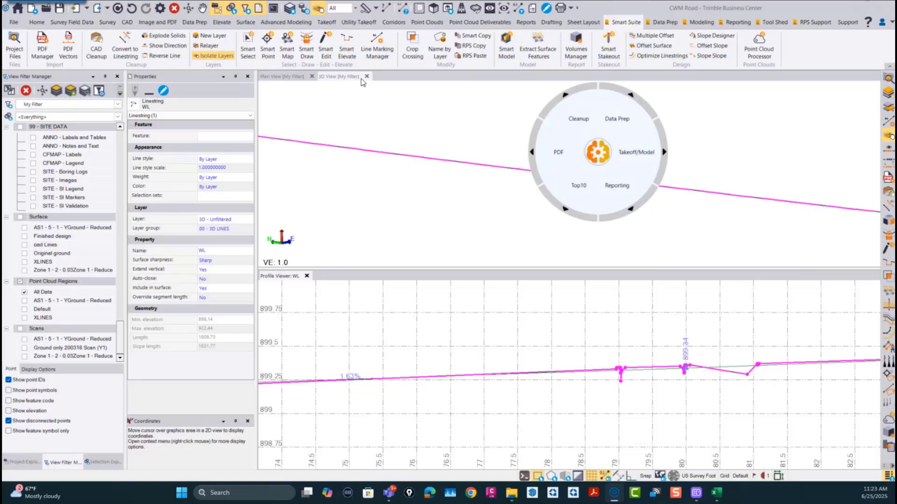
click(342, 77)
click(597, 152)
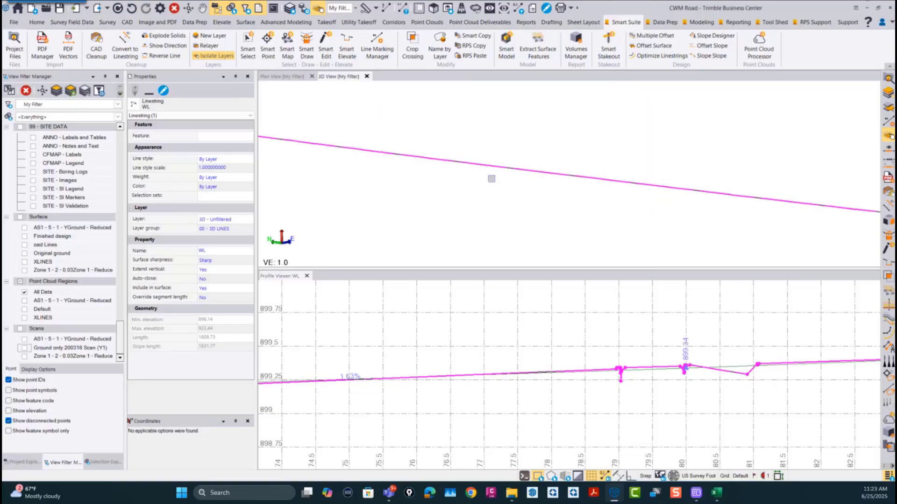
right_drag(491, 179, 480, 157)
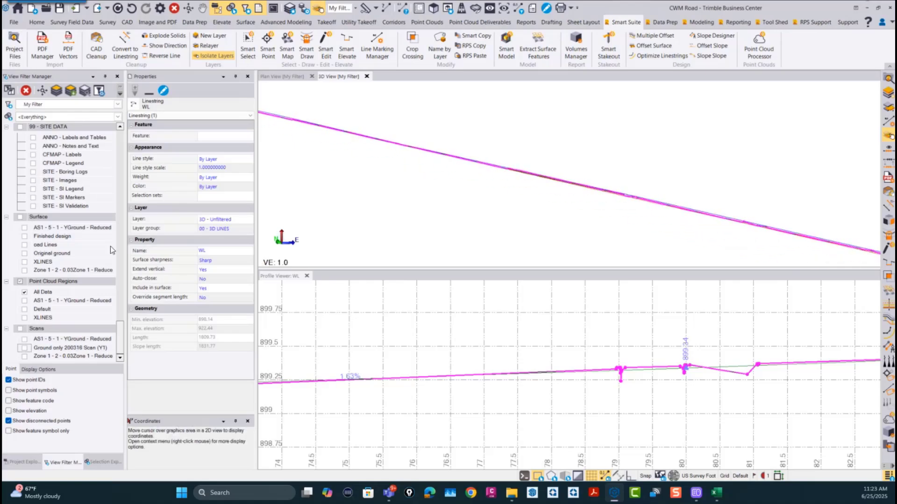
scroll(42, 280, up, 15)
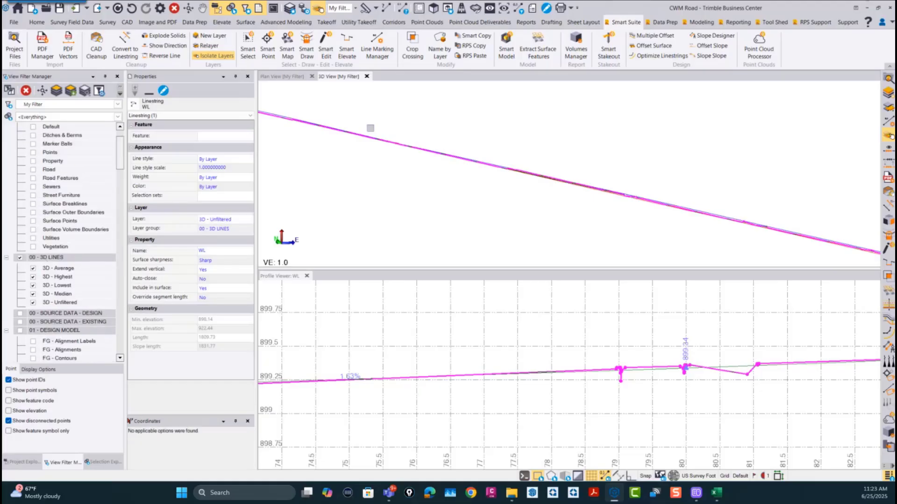
right_drag(422, 168, 449, 186)
click(450, 179)
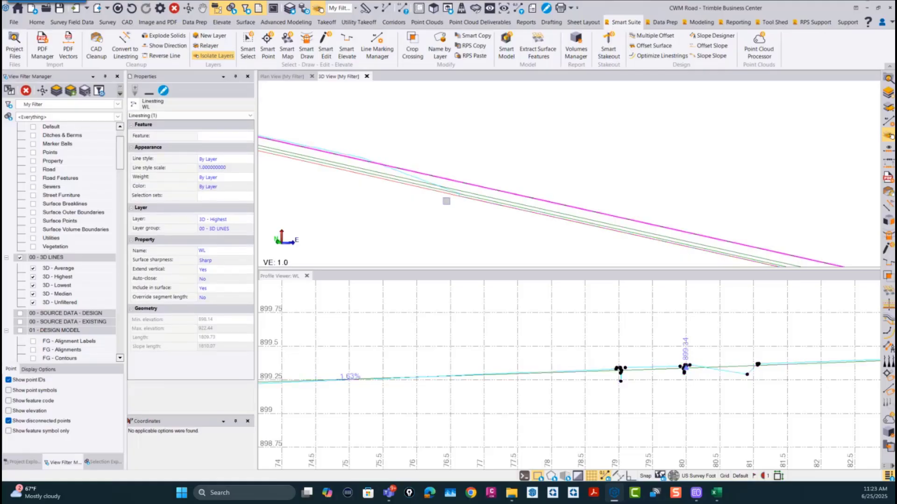
click(410, 188)
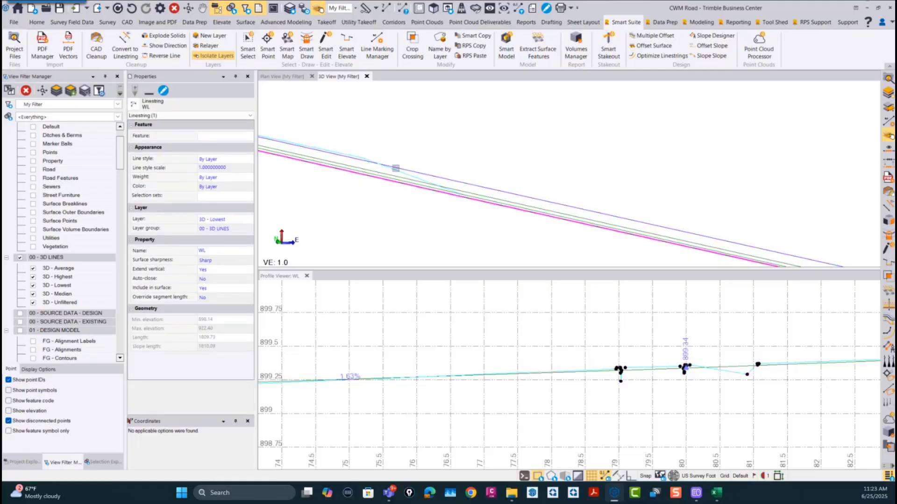
scroll(395, 168, up, 2)
click(394, 180)
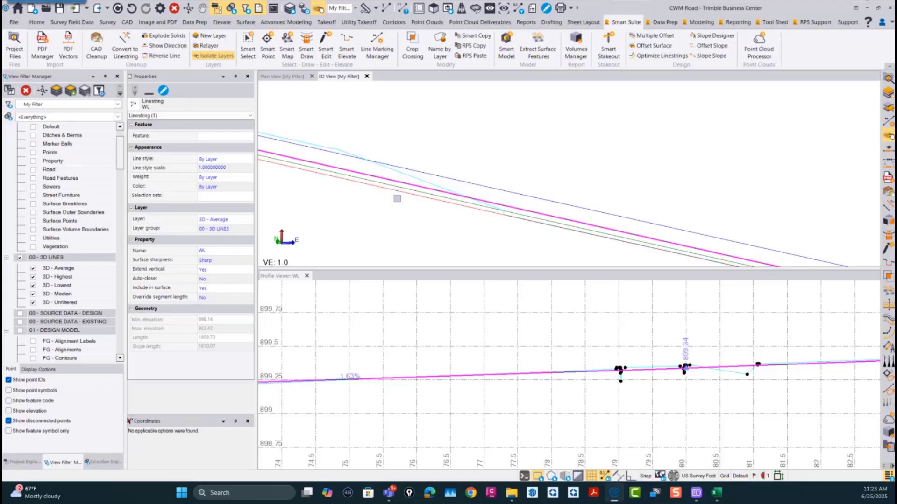
scroll(391, 185, up, 2)
click(394, 185)
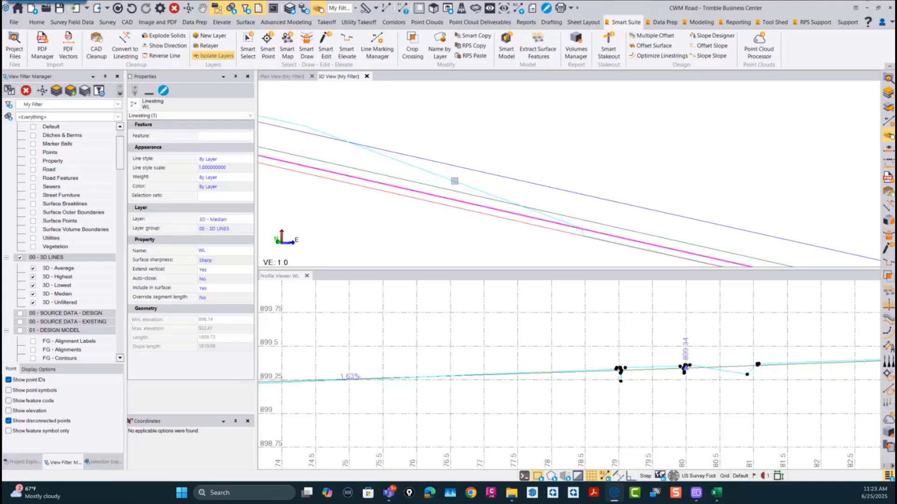
click(455, 180)
Step: Follow the selected unfiltered WL line in the 3D view and compare its course with the filtered lines
scroll(420, 218, down, 3)
middle_drag(568, 224, 439, 150)
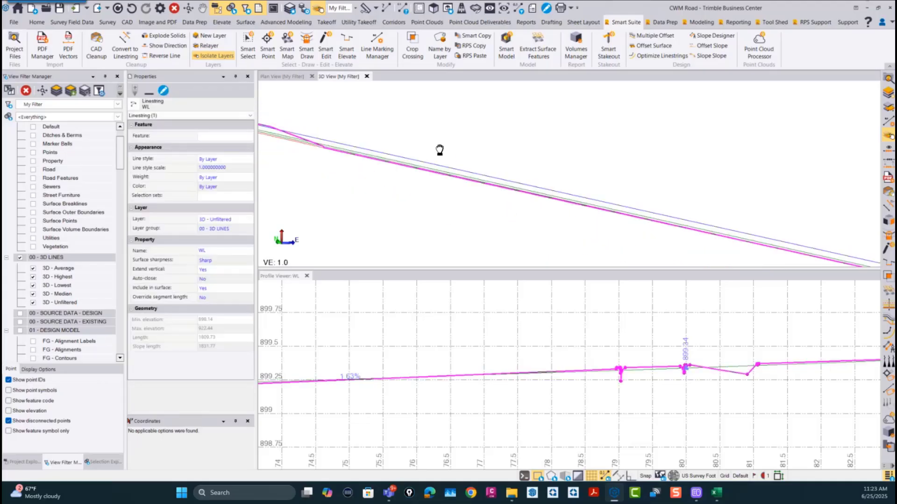
scroll(453, 164, down, 5)
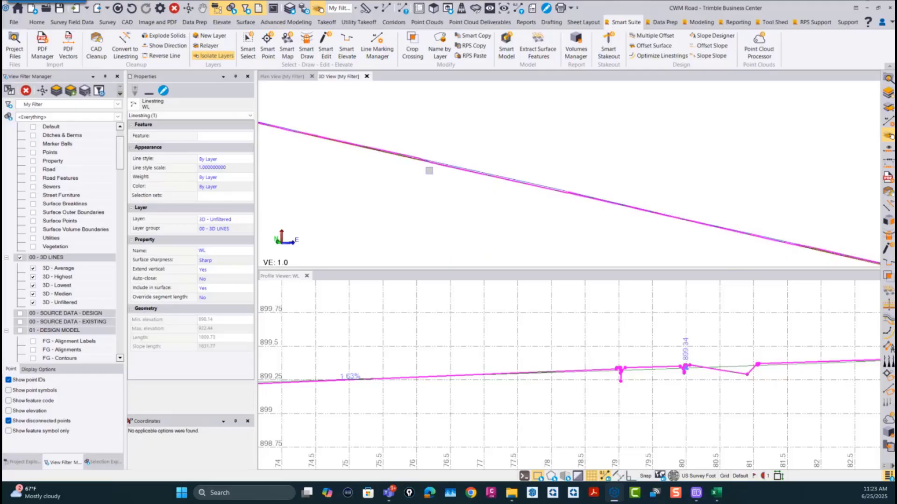
middle_drag(383, 148, 582, 201)
scroll(505, 174, up, 3)
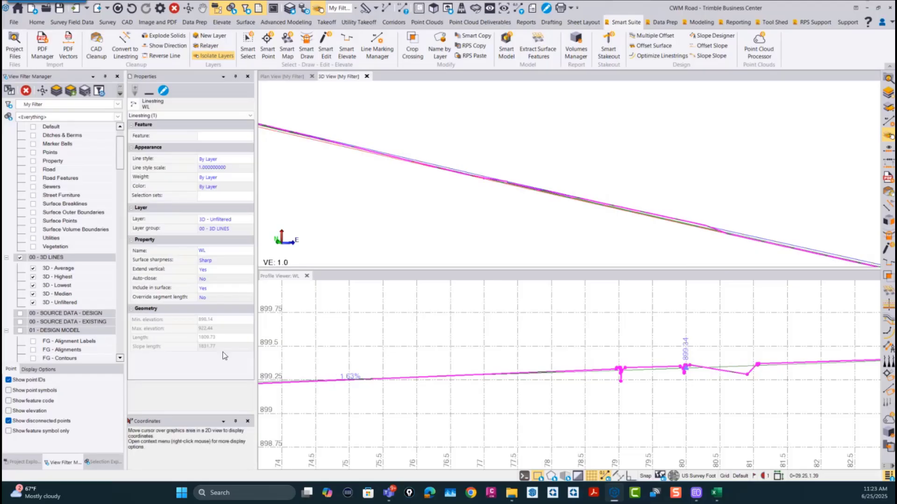
Step: Compare the unfiltered WL profile with the averaged one between stations 0+80 and 1+30 in the Profile Viewer
scroll(647, 381, down, 2)
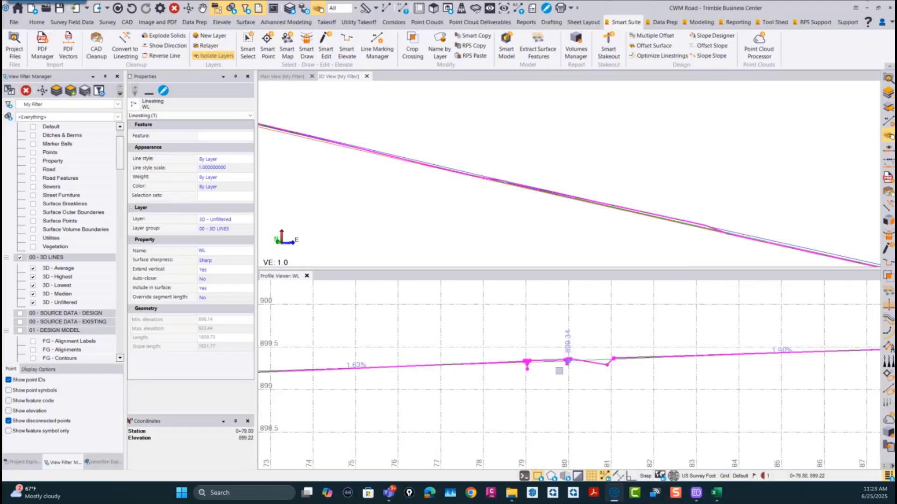
middle_drag(779, 349, 636, 340)
middle_drag(754, 359, 414, 359)
middle_drag(752, 331, 586, 334)
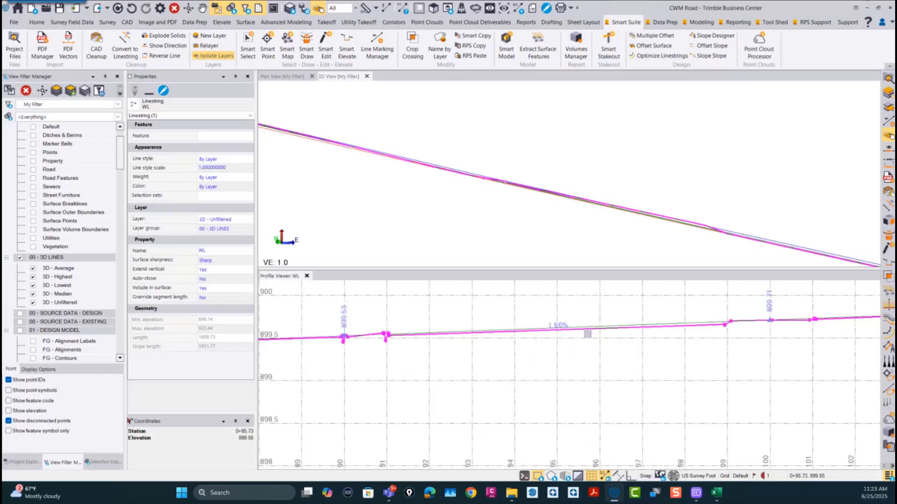
mouse_move(789, 344)
middle_down()
mouse_move(391, 367)
mouse_move(402, 367)
middle_up()
middle_drag(841, 345, 378, 361)
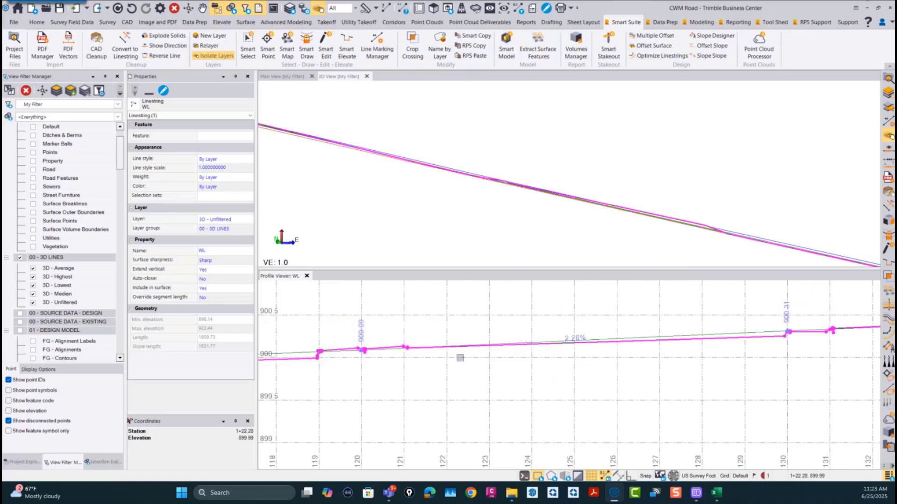
middle_drag(556, 362, 409, 381)
Step: Follow the vertex elevations and grades of the WL profile from station 1+30 to the end of the line at a wider scale
scroll(643, 372, down, 4)
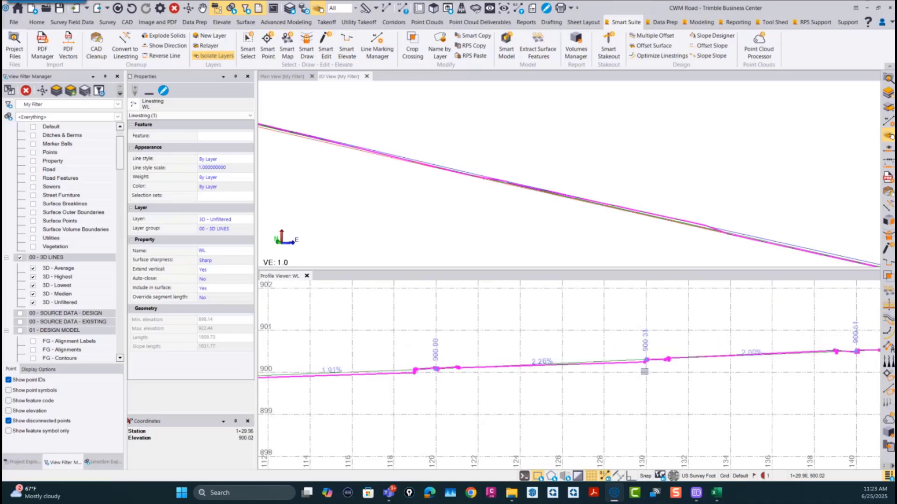
scroll(643, 372, down, 1)
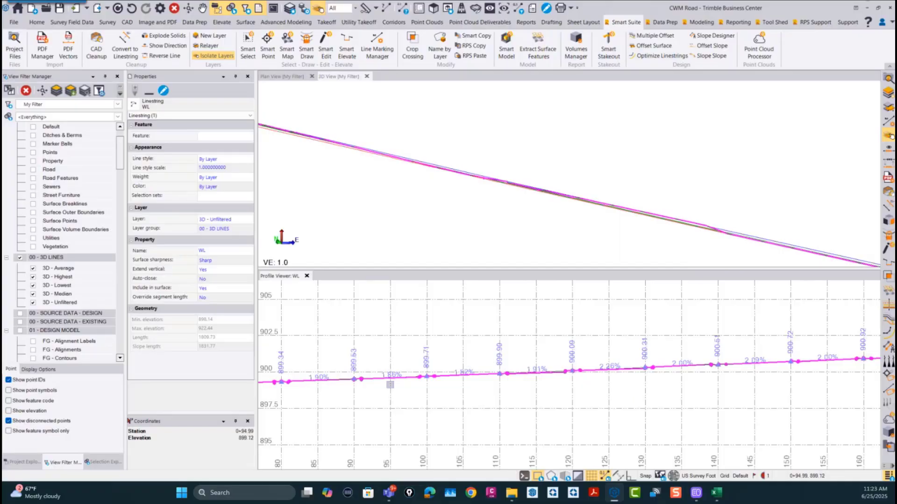
scroll(707, 360, down, 3)
scroll(465, 374, down, 6)
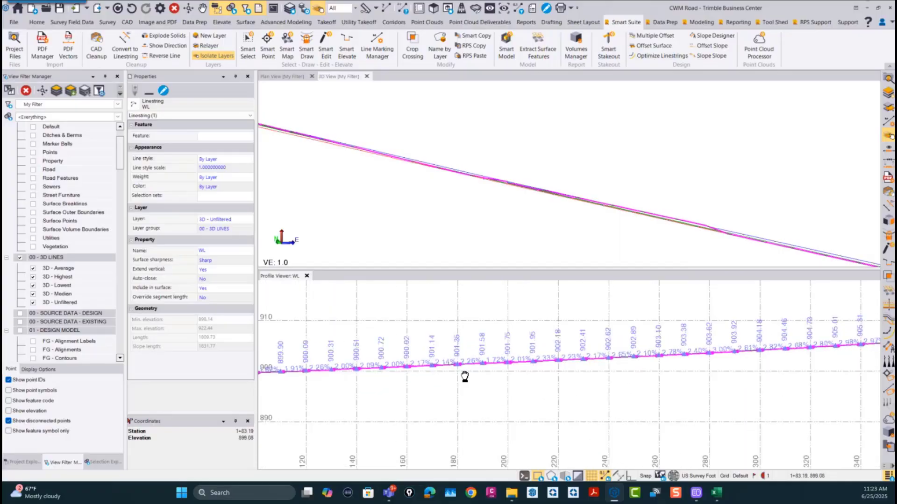
middle_drag(518, 360, 511, 361)
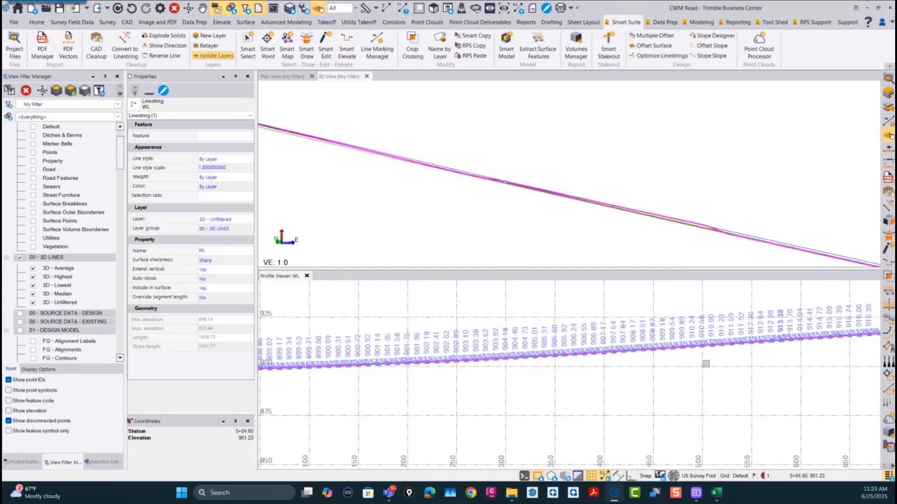
scroll(794, 360, down, 2)
middle_drag(803, 361, 536, 361)
middle_drag(729, 361, 560, 360)
middle_drag(724, 342, 576, 344)
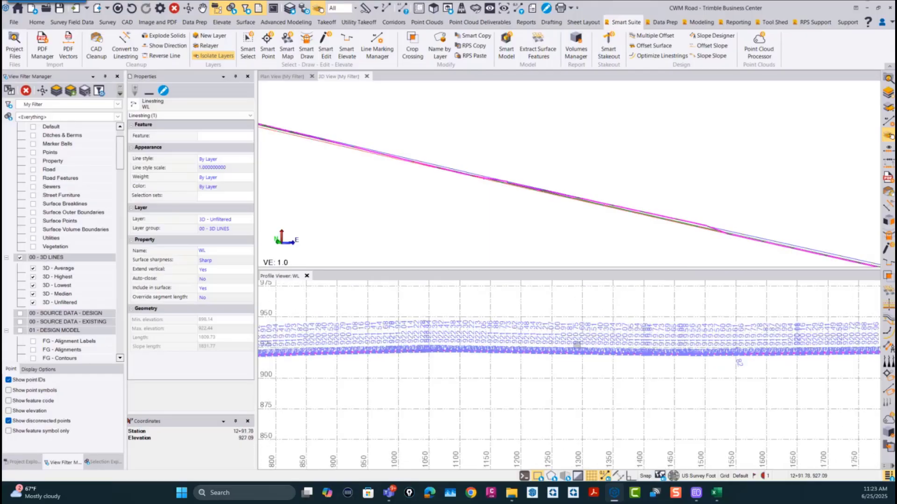
middle_drag(866, 355, 670, 363)
middle_drag(420, 361, 532, 369)
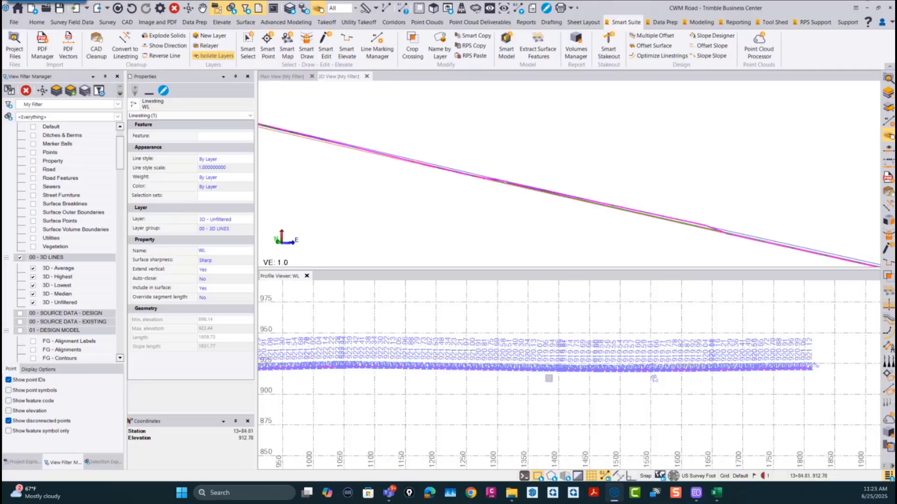
middle_drag(487, 408, 552, 406)
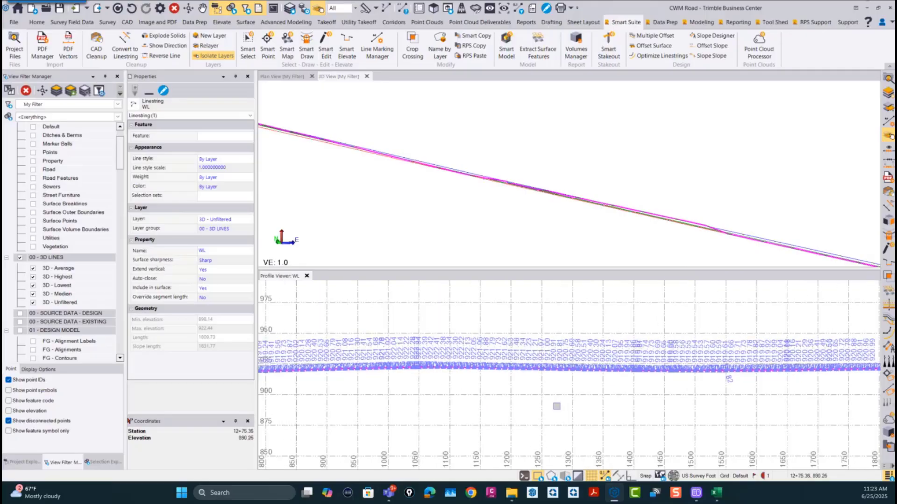
Step: Examine the WL profile's elevations and grades between about stations 8+00 and 13+40, finishing with an overview back to the line's start
scroll(555, 405, up, 5)
middle_drag(612, 336, 663, 445)
scroll(508, 410, up, 2)
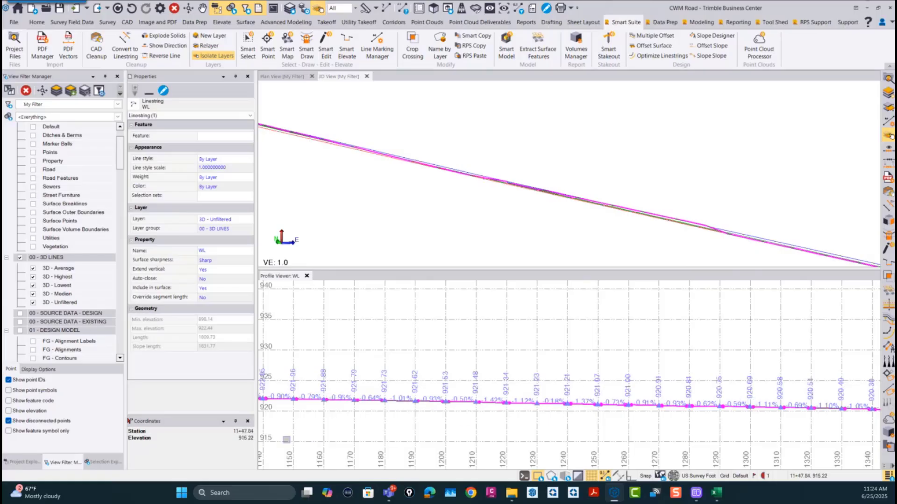
scroll(572, 413, down, 8)
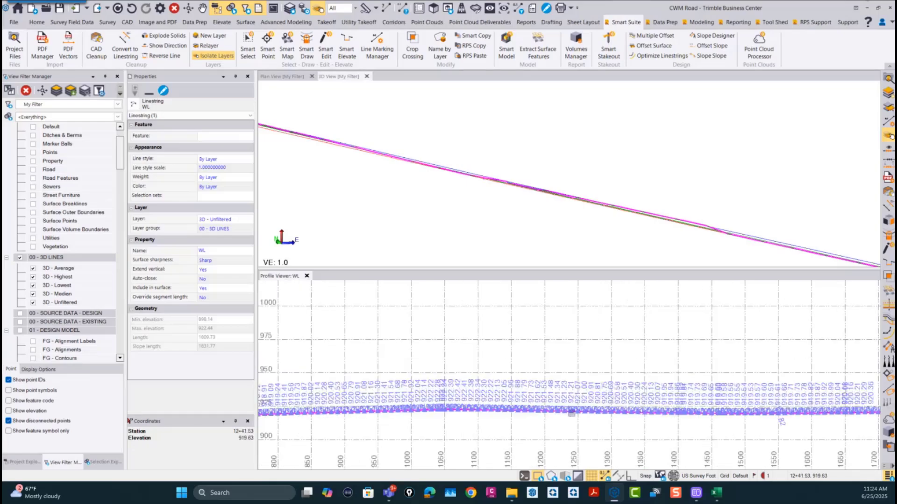
scroll(622, 415, up, 6)
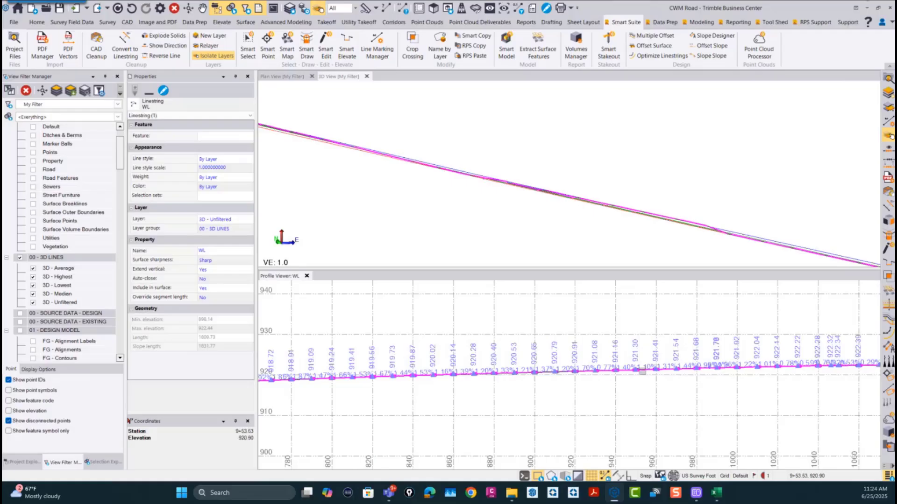
scroll(587, 386, down, 3)
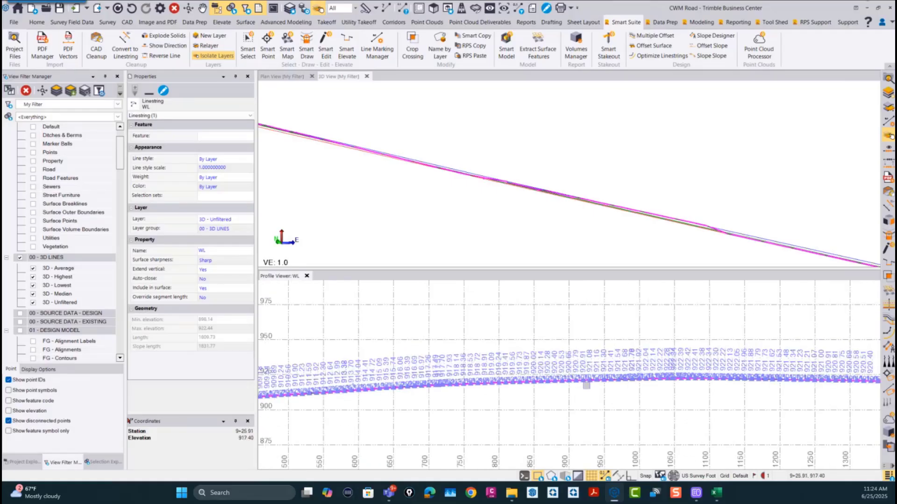
scroll(715, 394, down, 3)
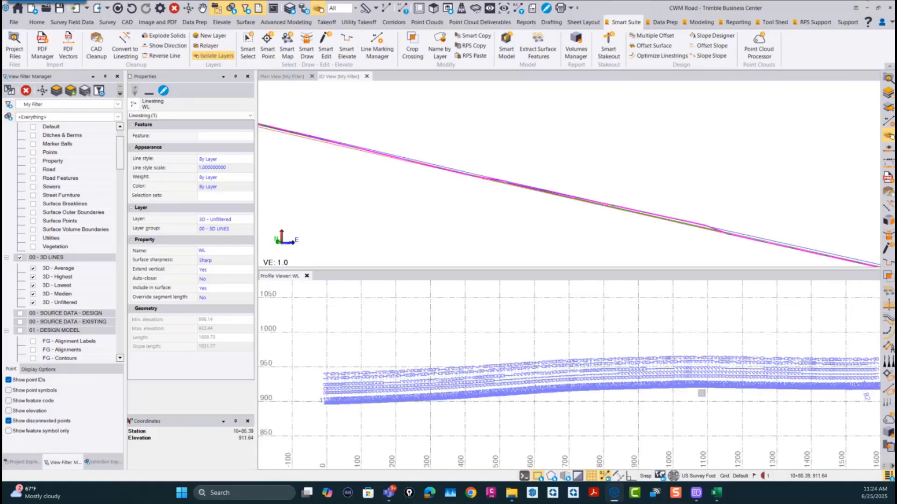
Step: Finish reviewing the full WL profile and close the Profile Viewer
middle_drag(536, 389, 640, 384)
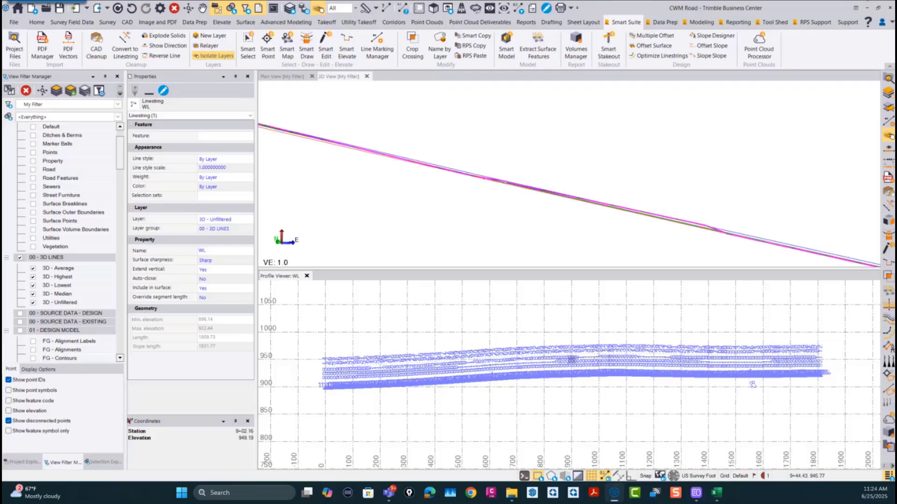
click(307, 275)
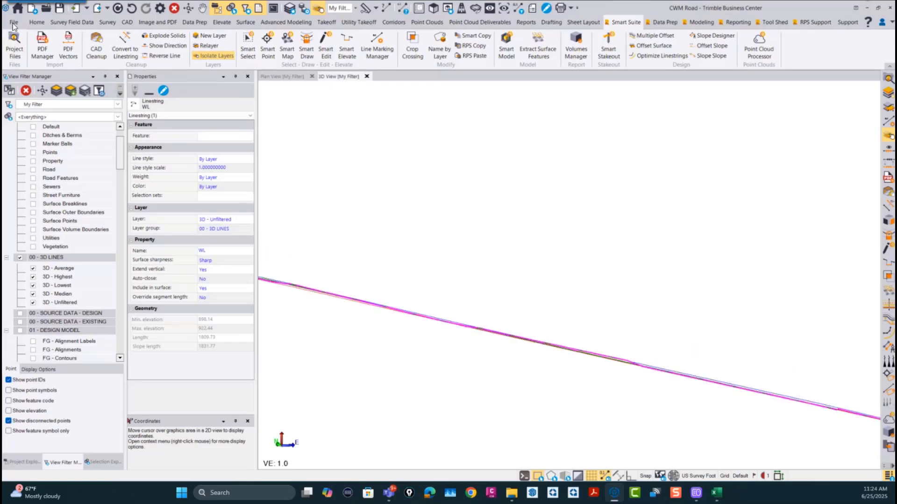
Step: Create a new project from the RPS Template v2025.2 (USFT), leaving the CWM Road project
click(13, 23)
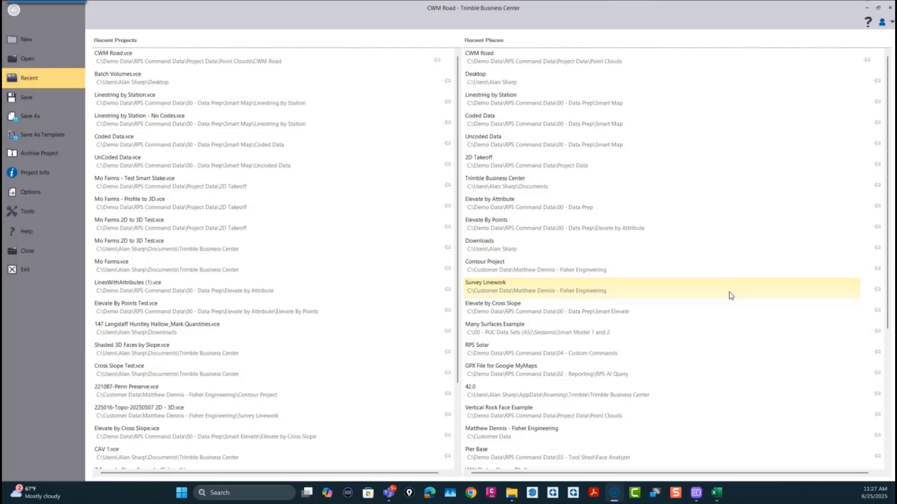
click(27, 42)
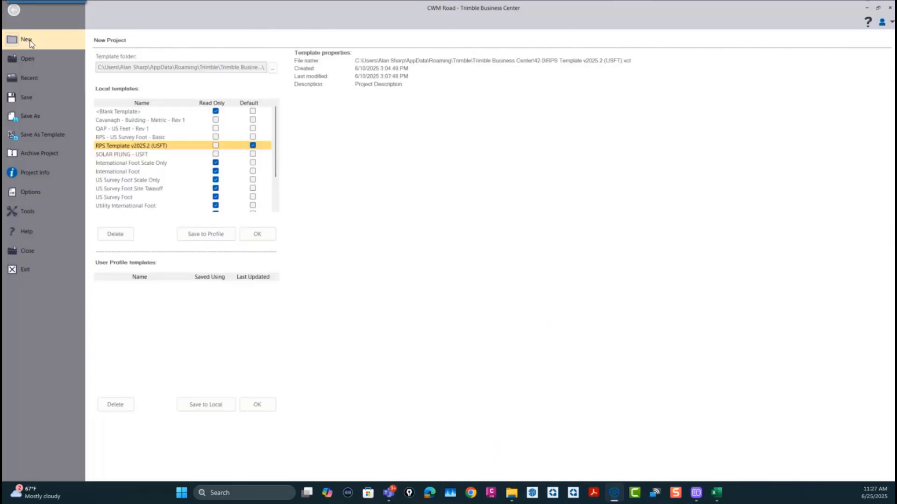
click(258, 235)
click(489, 256)
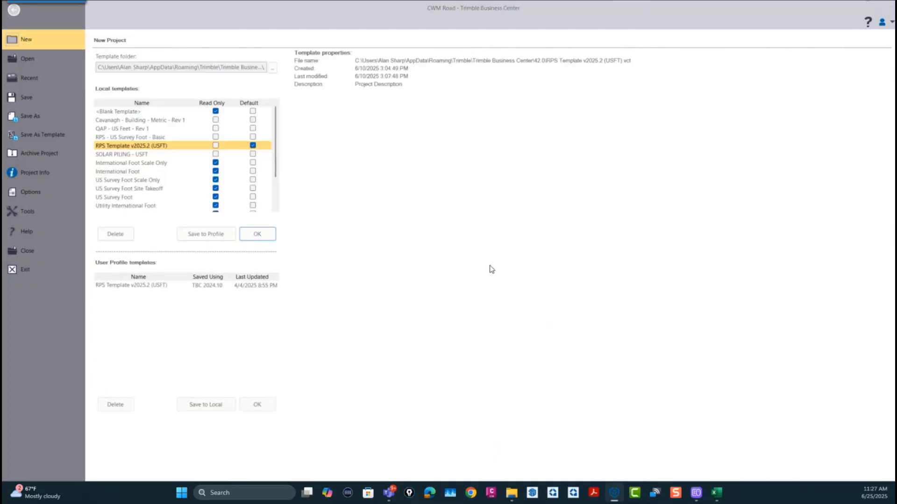
Step: Switch to File Explorer and open the Smart Select folder under RPS Command Data\00 - Data Prep
click(512, 493)
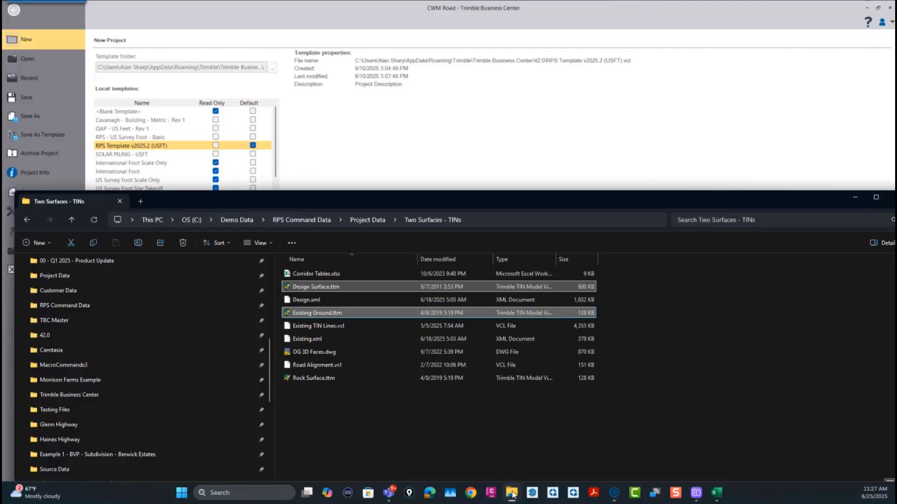
scroll(92, 357, up, 5)
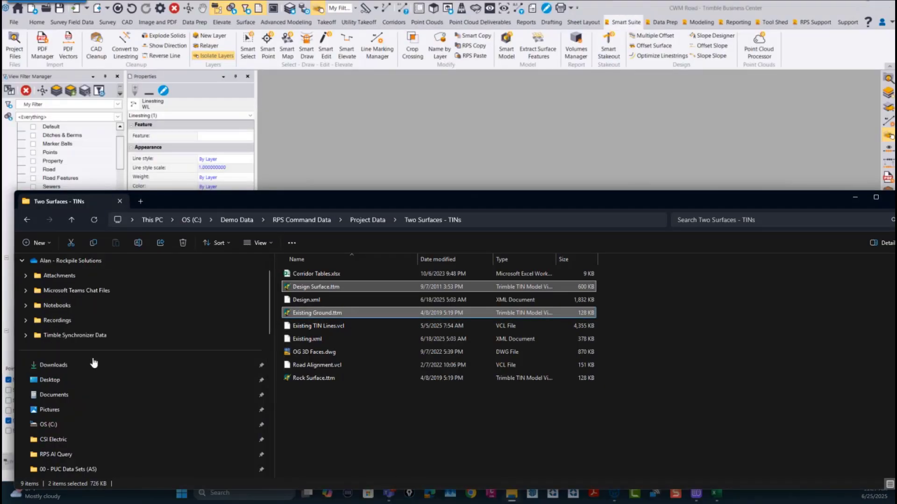
scroll(71, 406, down, 3)
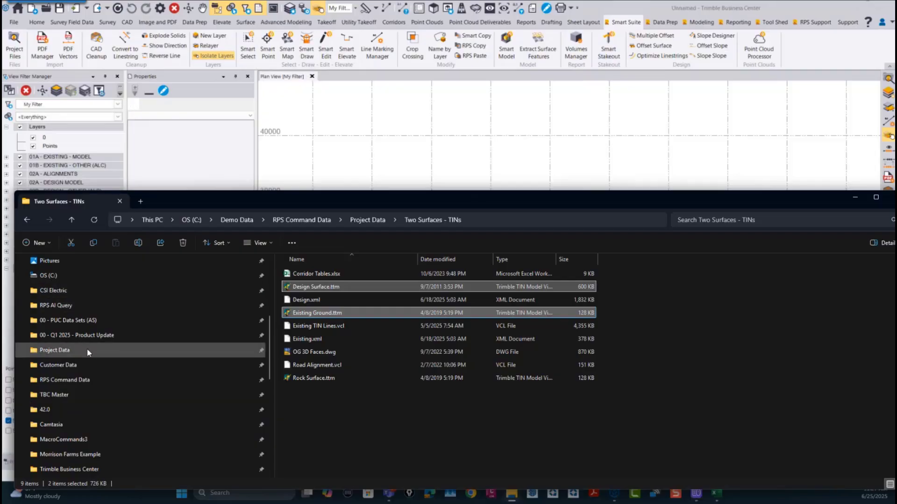
click(76, 380)
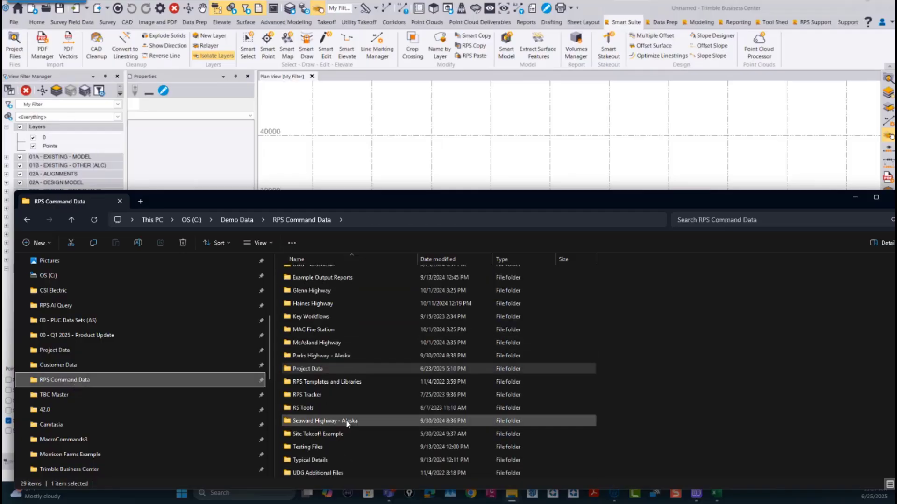
scroll(341, 315, up, 5)
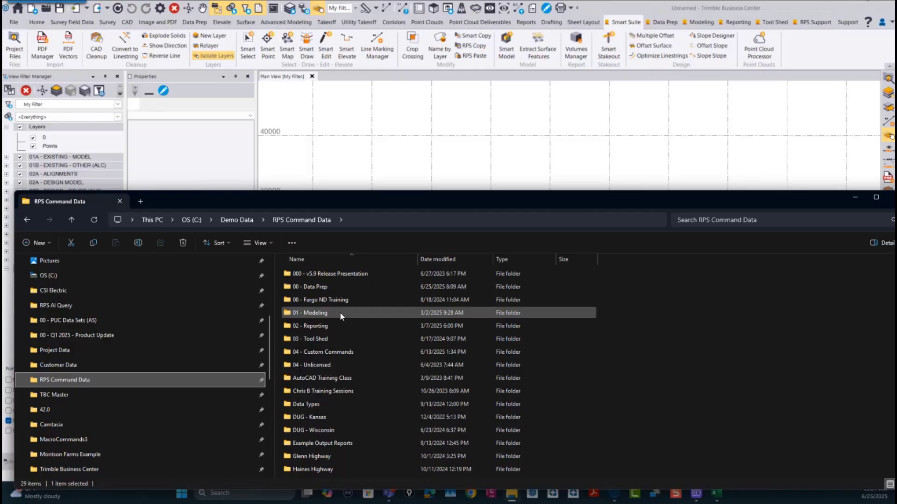
double_click(317, 287)
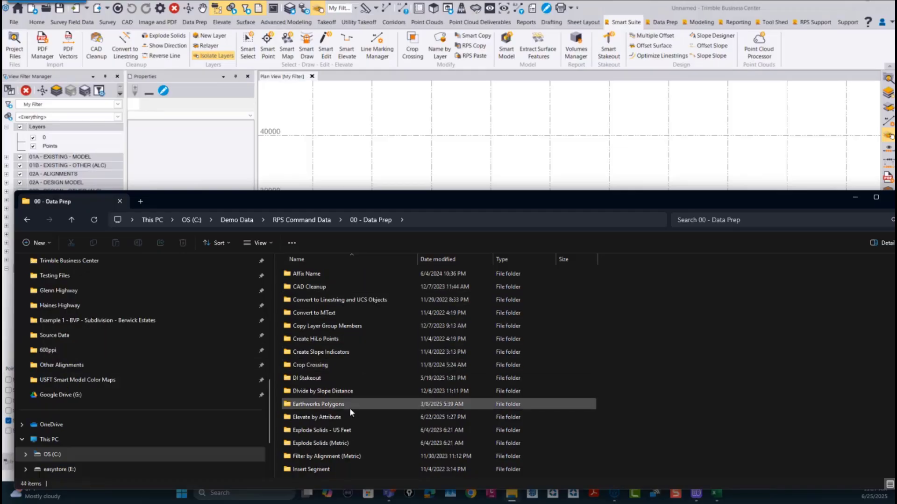
scroll(348, 407, down, 9)
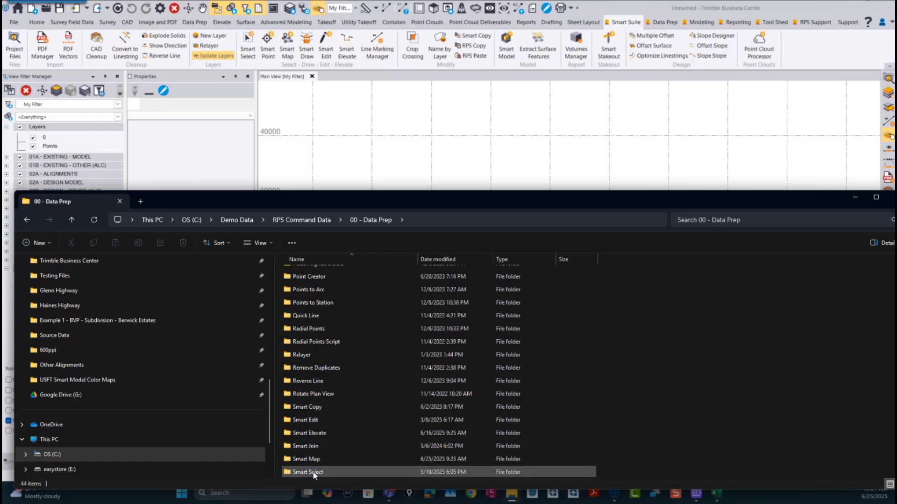
double_click(314, 472)
click(306, 287)
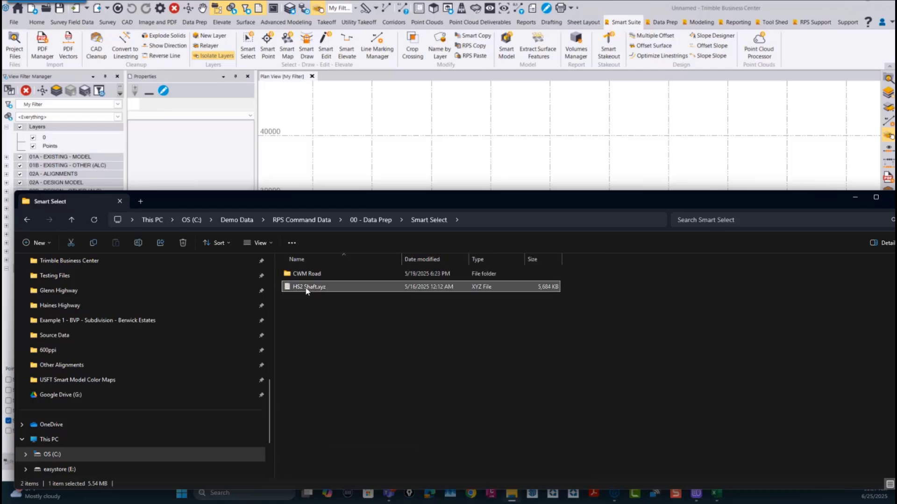
drag(309, 288, 529, 135)
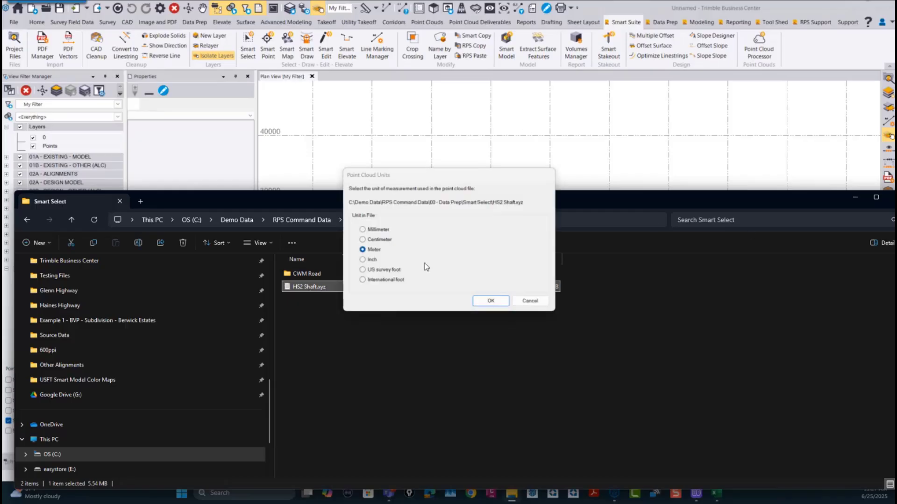
click(545, 302)
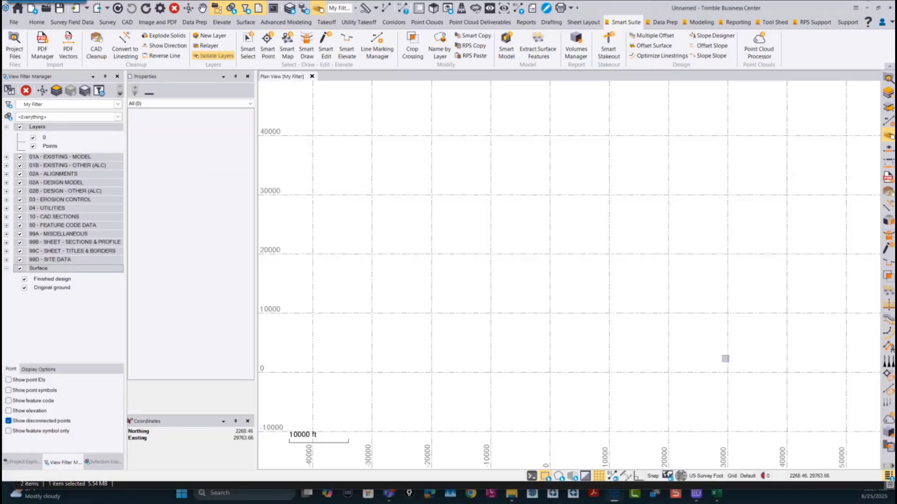
Step: Create a new project from the Metric template
click(14, 22)
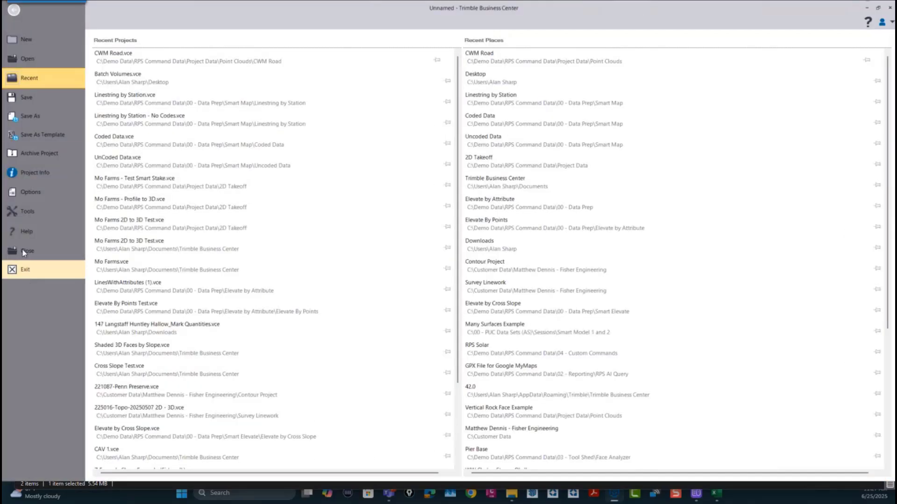
click(33, 44)
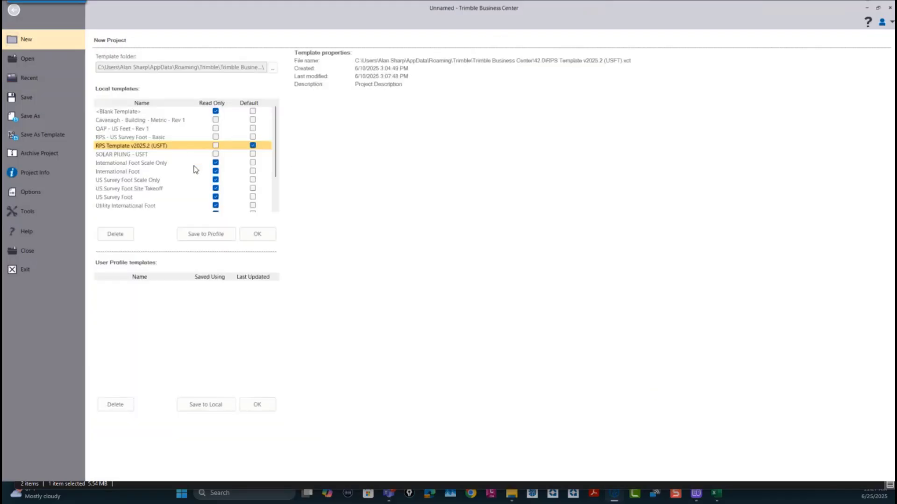
scroll(155, 160, down, 3)
click(119, 189)
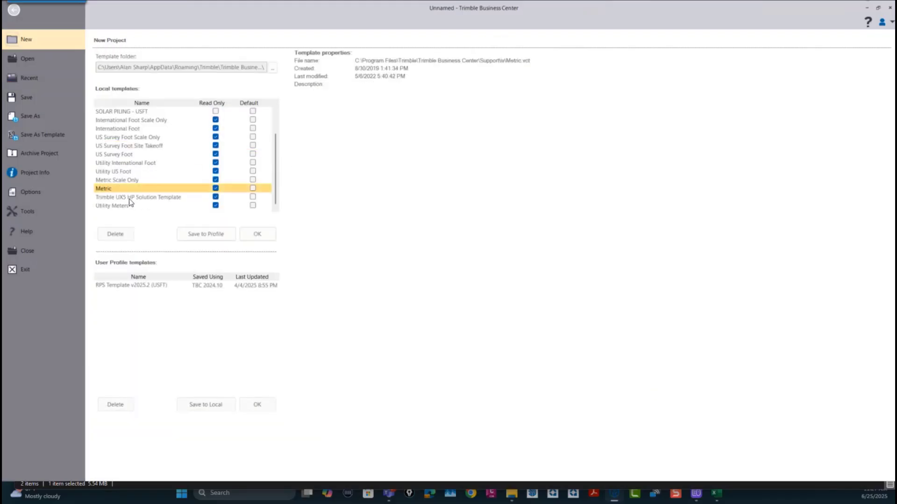
click(257, 235)
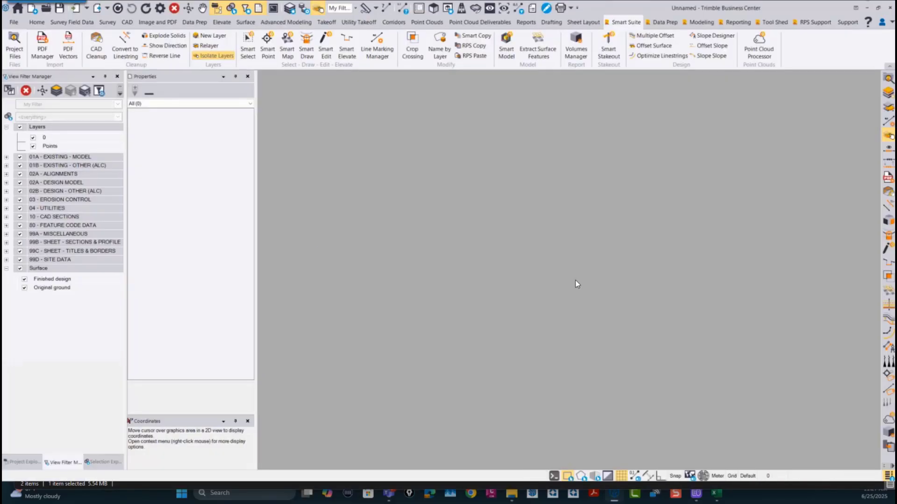
Step: Import the HS2 Shaft.xyz point cloud from the Smart Select folder with Meter as the file unit
click(512, 498)
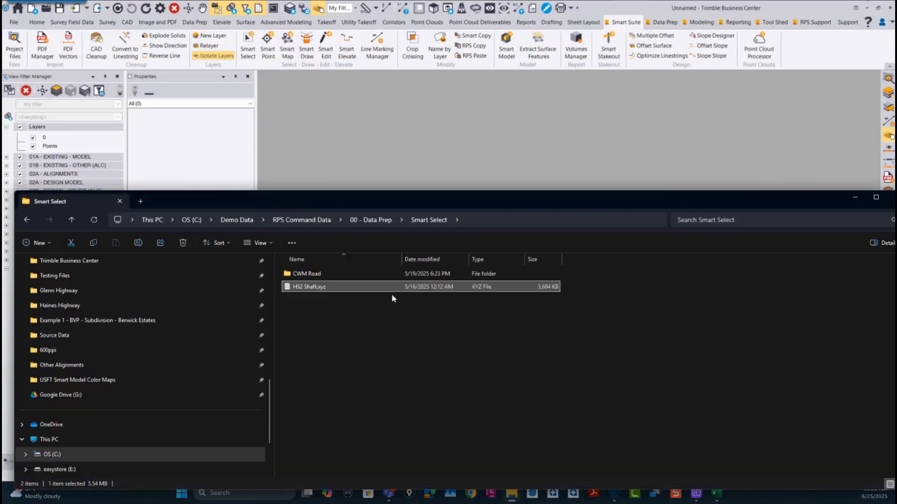
drag(299, 286, 583, 151)
click(859, 196)
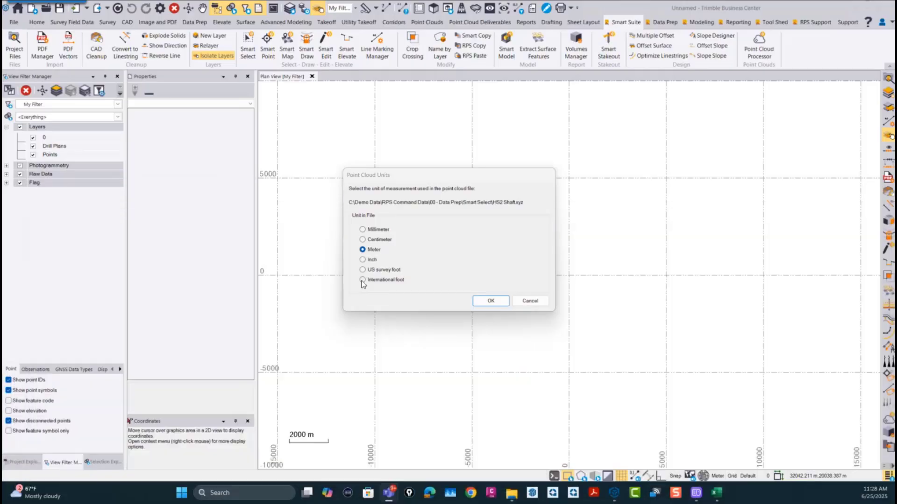
click(490, 300)
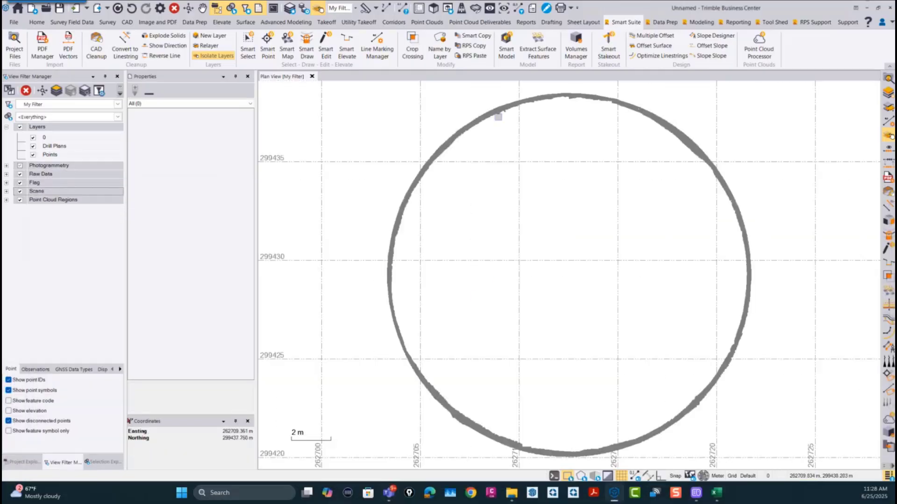
Step: Open a 3D view of the shaft point cloud and examine its ring-shaped wall from the side and up close
click(433, 8)
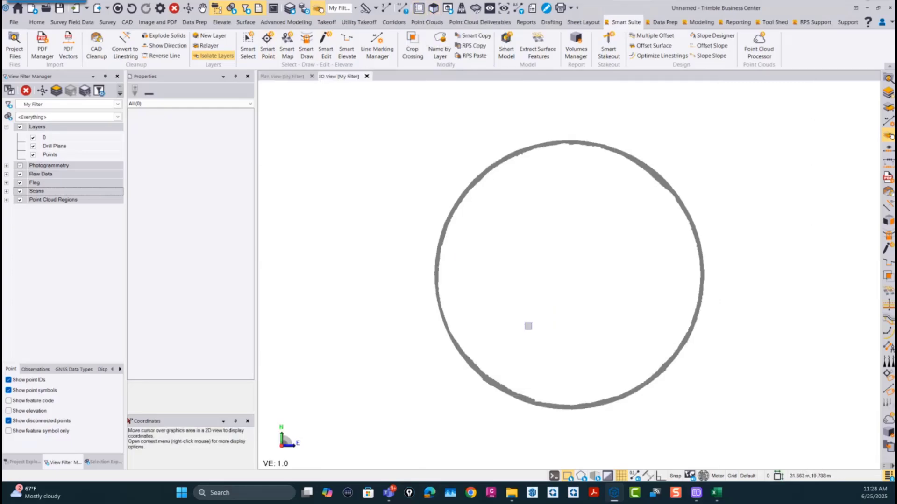
drag(539, 313, 555, 242)
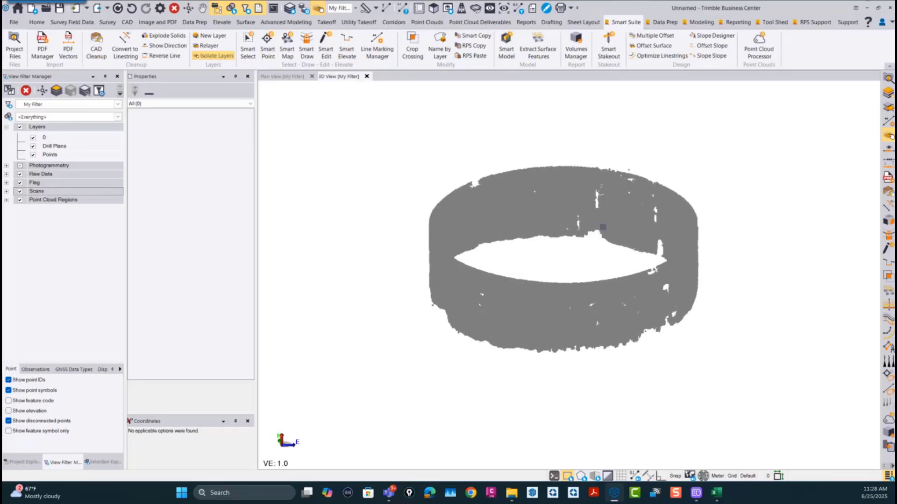
scroll(491, 325, up, 5)
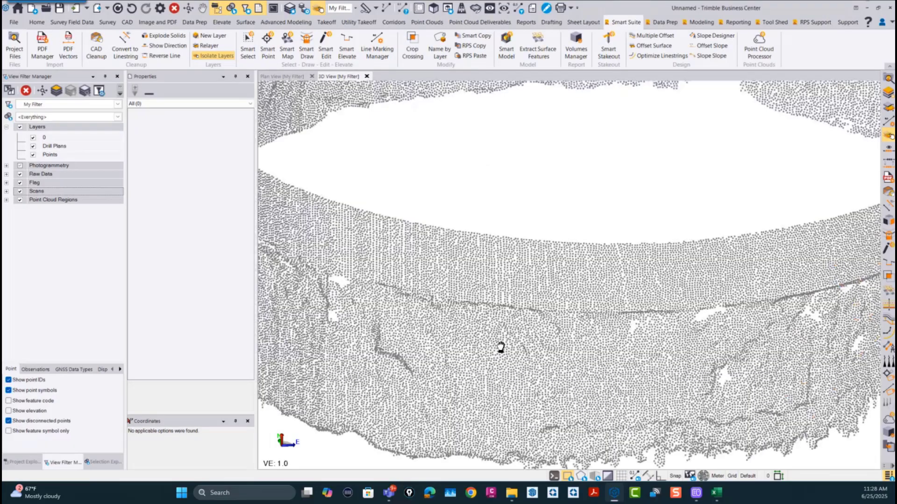
scroll(498, 344, down, 3)
middle_drag(565, 292, 578, 329)
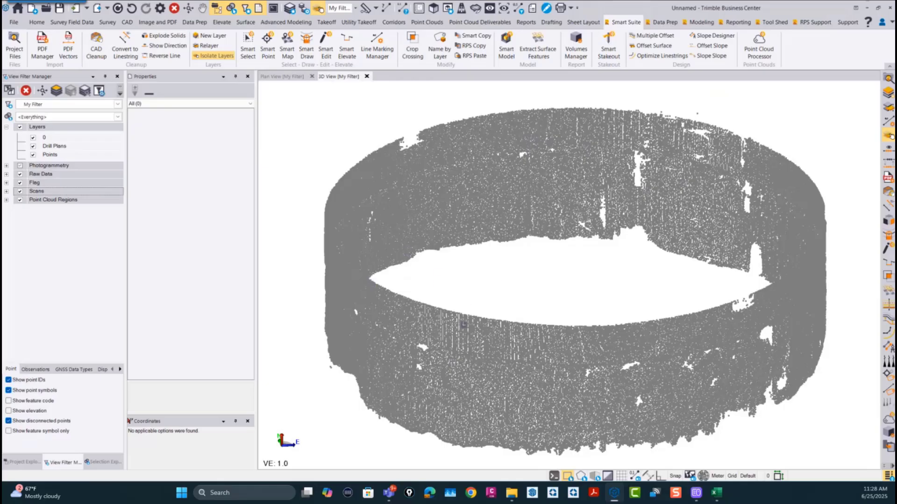
middle_drag(401, 329, 420, 340)
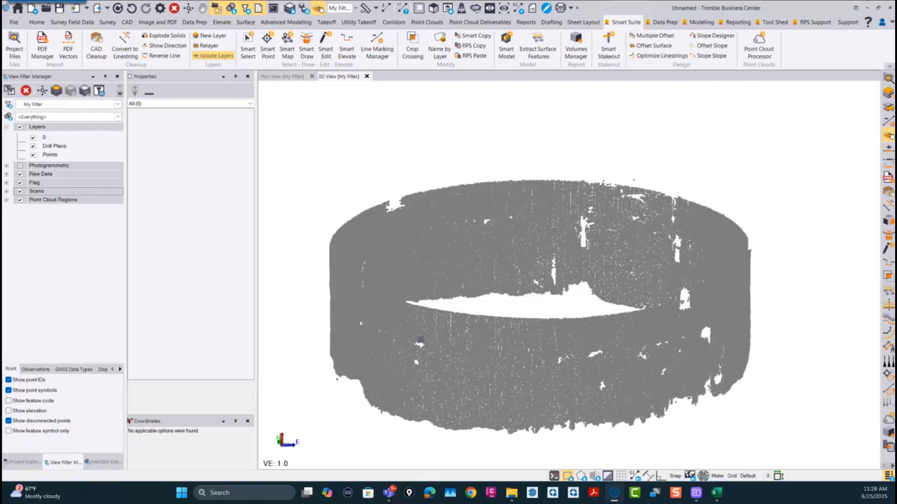
scroll(563, 282, up, 5)
scroll(498, 195, up, 3)
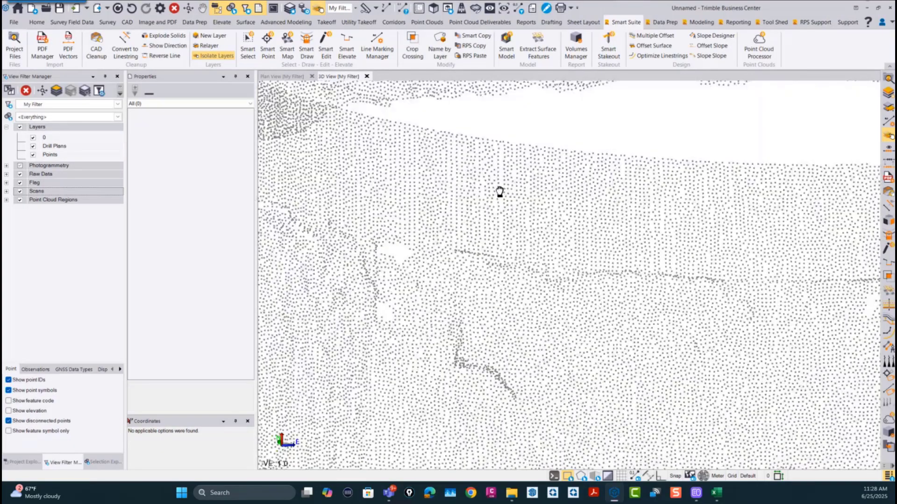
scroll(497, 194, down, 3)
scroll(500, 246, up, 2)
scroll(520, 253, down, 4)
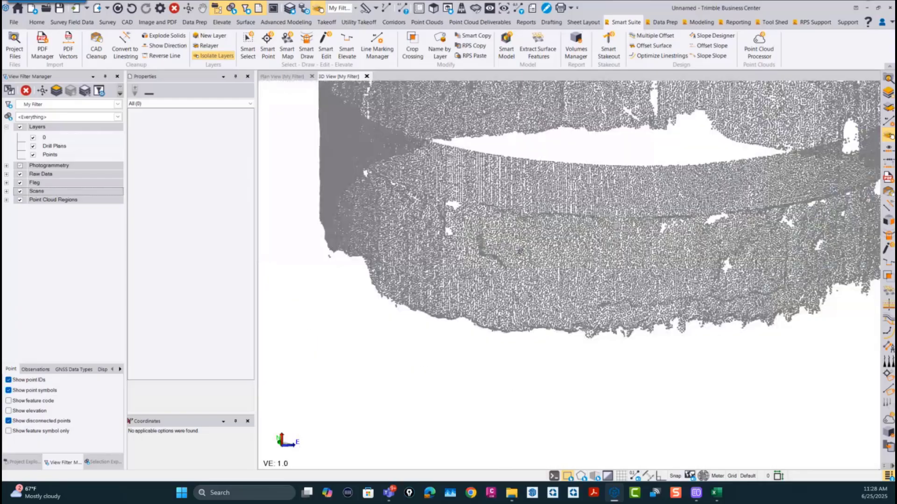
middle_drag(564, 245, 549, 312)
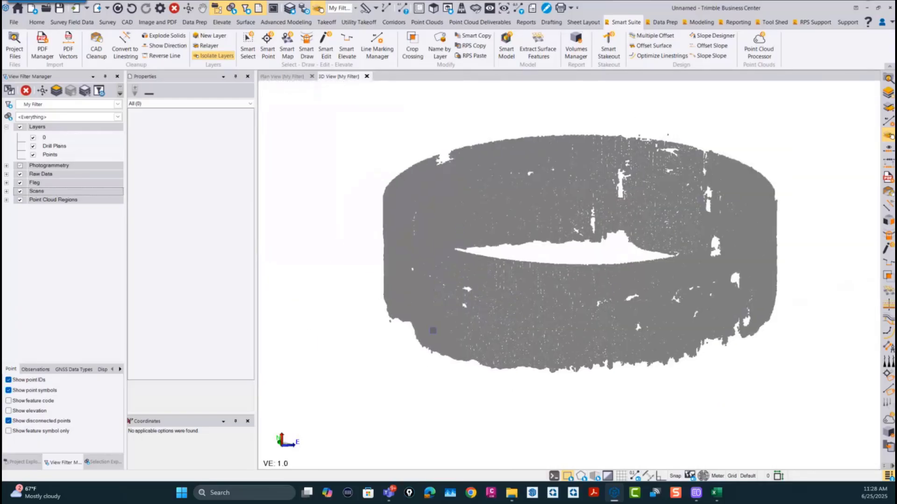
Step: Switch to File Explorer and look through the Smart Select and 00 - Data Prep folders for shaft design data
mouse_move(515, 498)
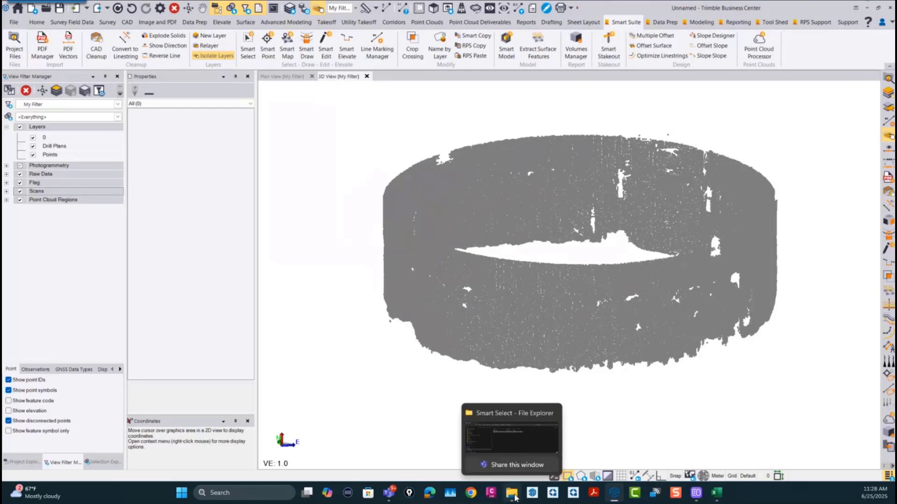
click(512, 440)
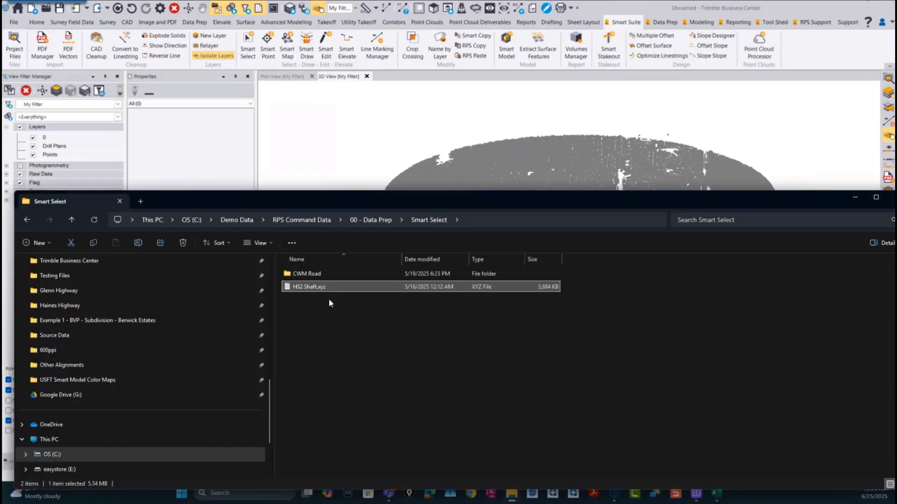
click(378, 221)
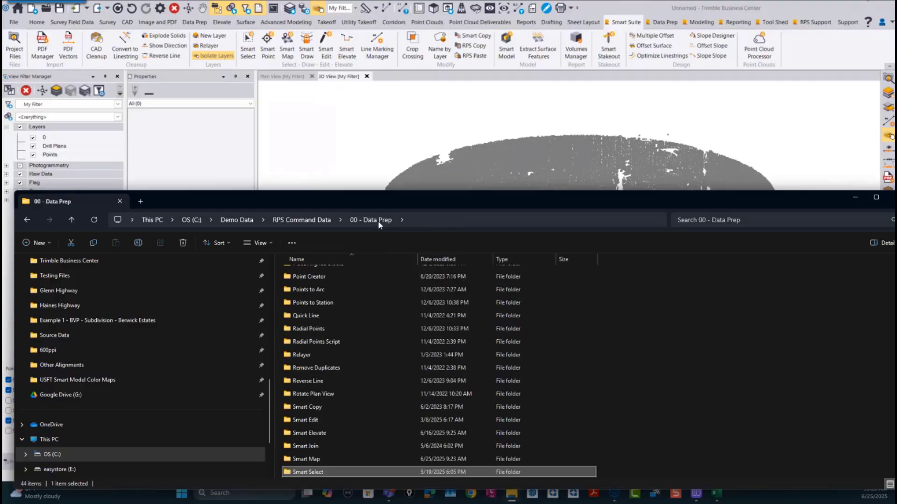
double_click(321, 473)
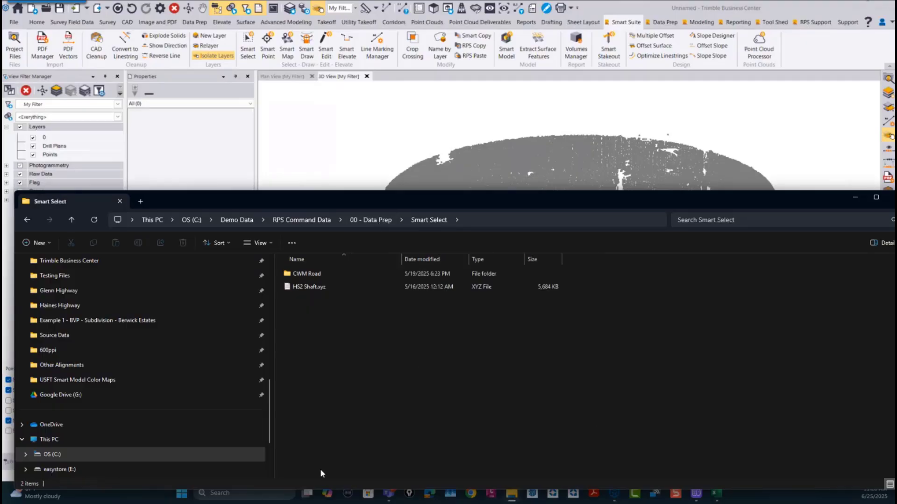
click(360, 219)
scroll(310, 301, up, 10)
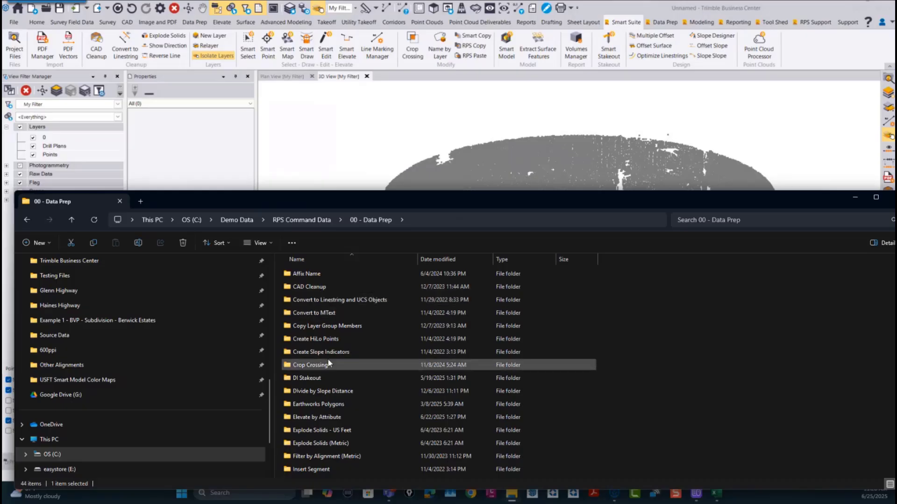
click(379, 216)
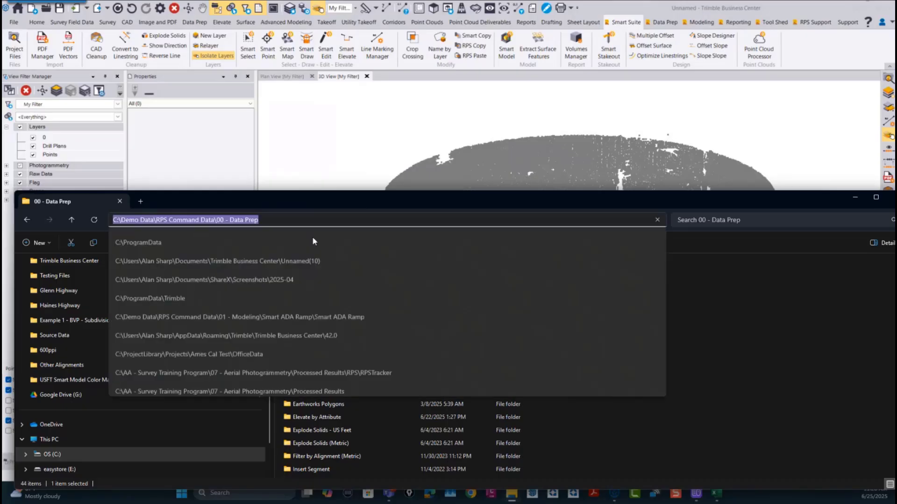
click(733, 290)
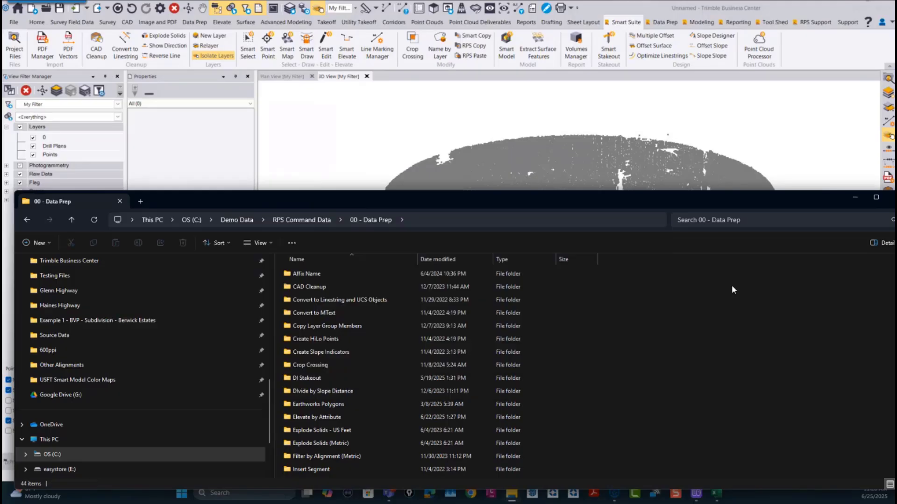
Step: Import HS2 Shaft Design.dxf from the RPS Command Data\03 - Tool Shed\Face Analyzer\Shaft Wall folder into the project
click(293, 218)
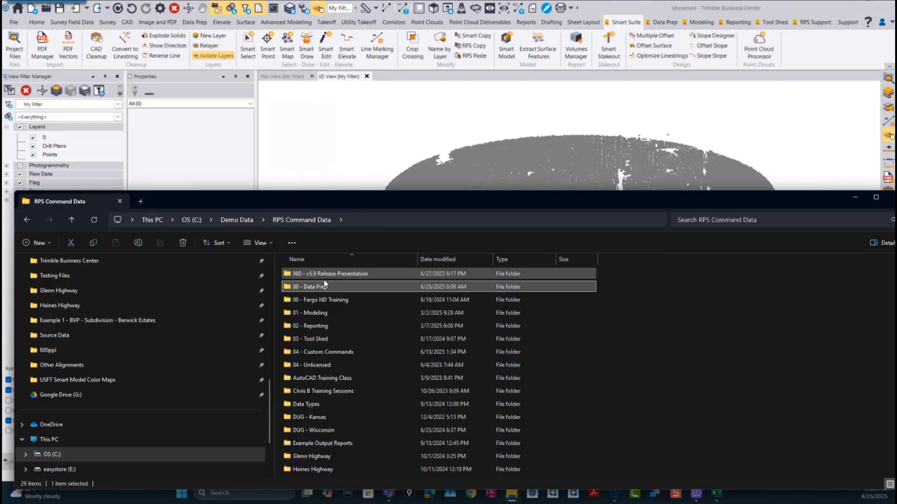
double_click(315, 337)
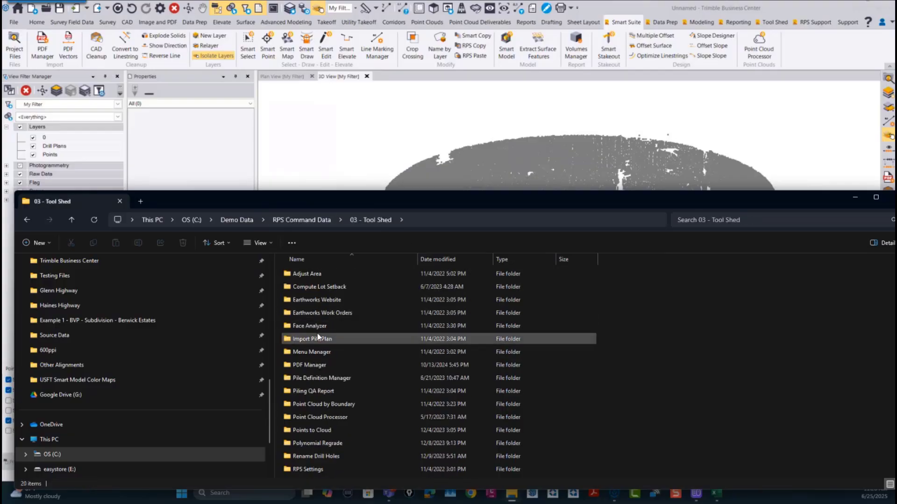
double_click(314, 326)
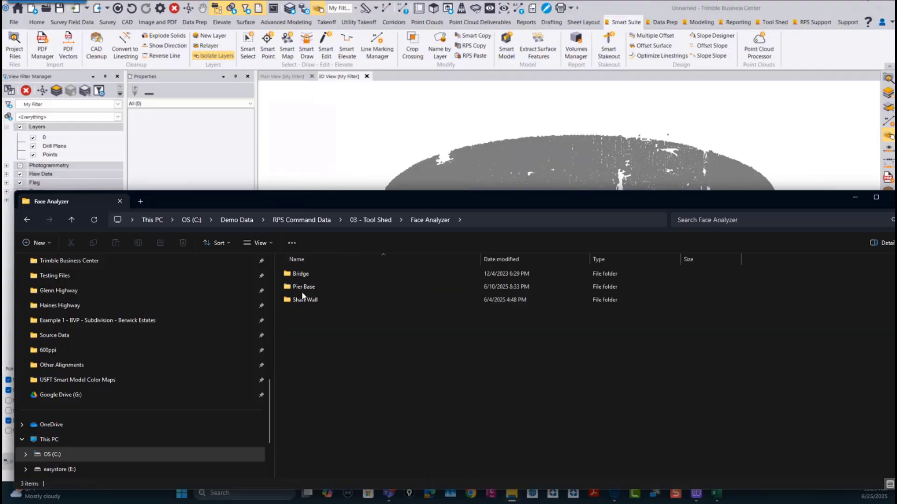
click(303, 289)
double_click(305, 300)
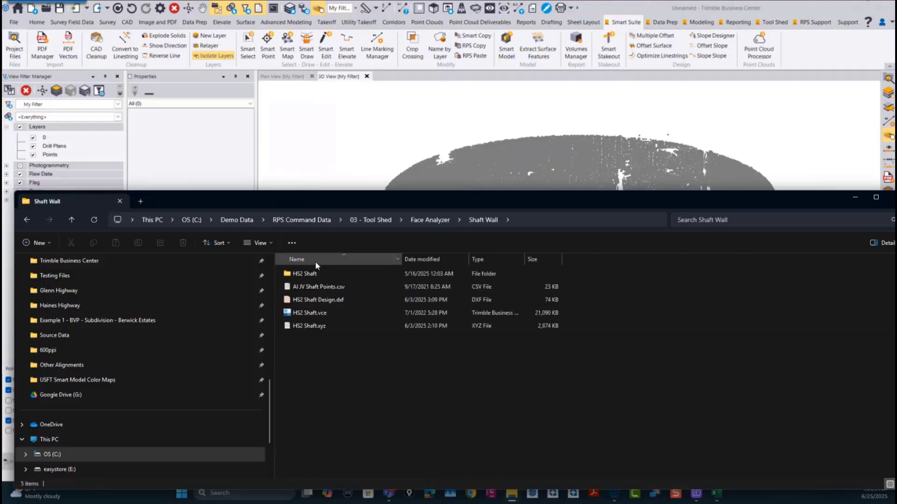
click(326, 301)
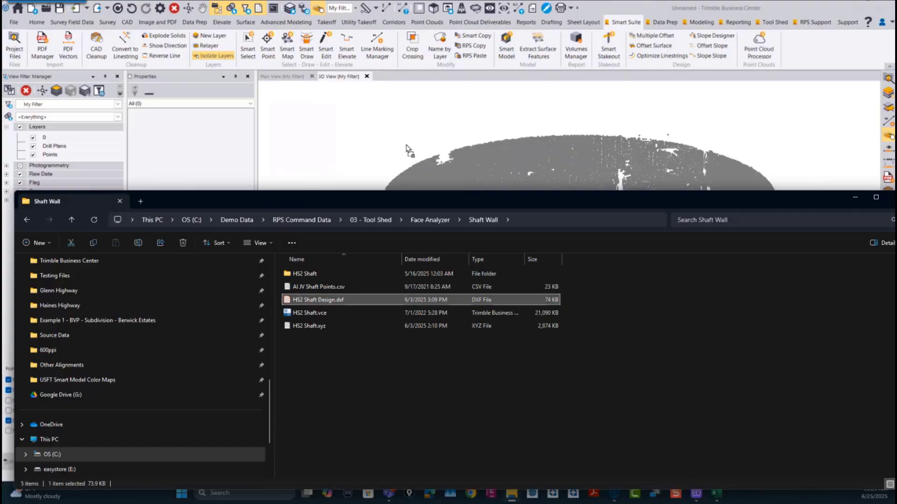
click(854, 197)
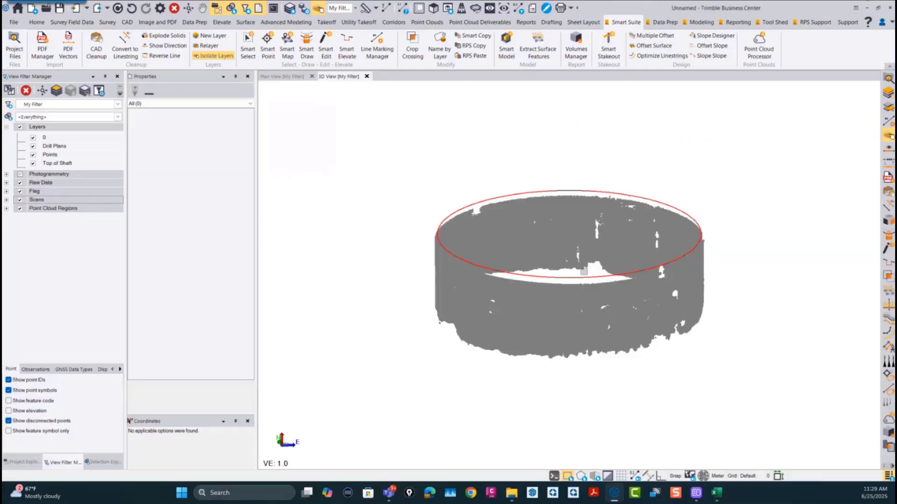
Step: Select the imported top-of-shaft polyline and examine how it fits the shaft point cloud from above and from the side
scroll(589, 273, up, 2)
click(582, 280)
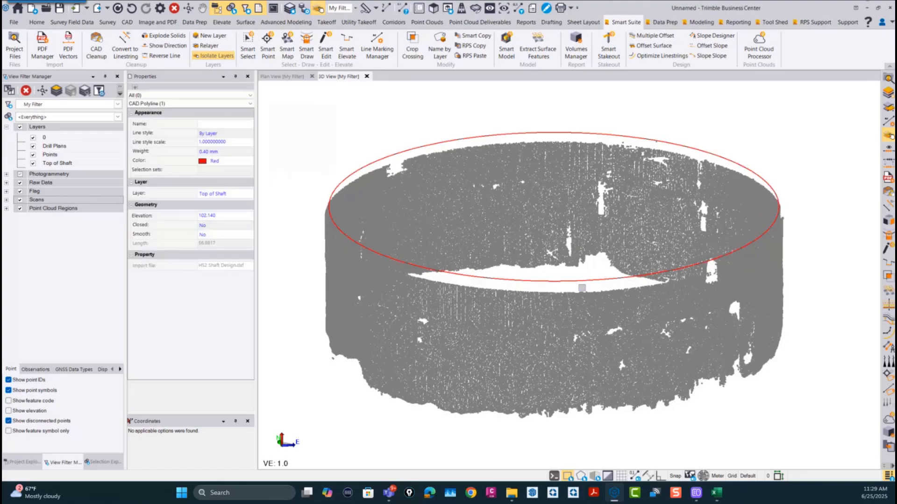
mouse_move(577, 290)
middle_down()
mouse_move(555, 343)
mouse_move(529, 106)
middle_up()
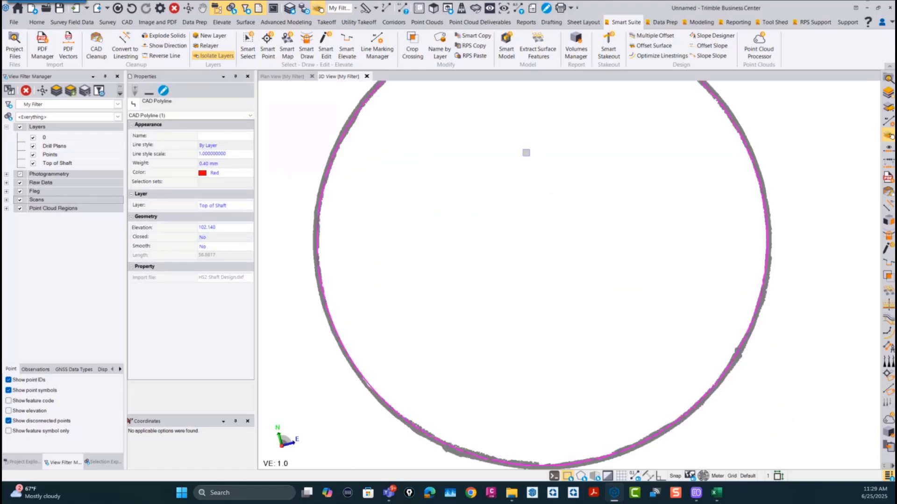
scroll(527, 153, down, 1)
right_drag(526, 165, 512, 304)
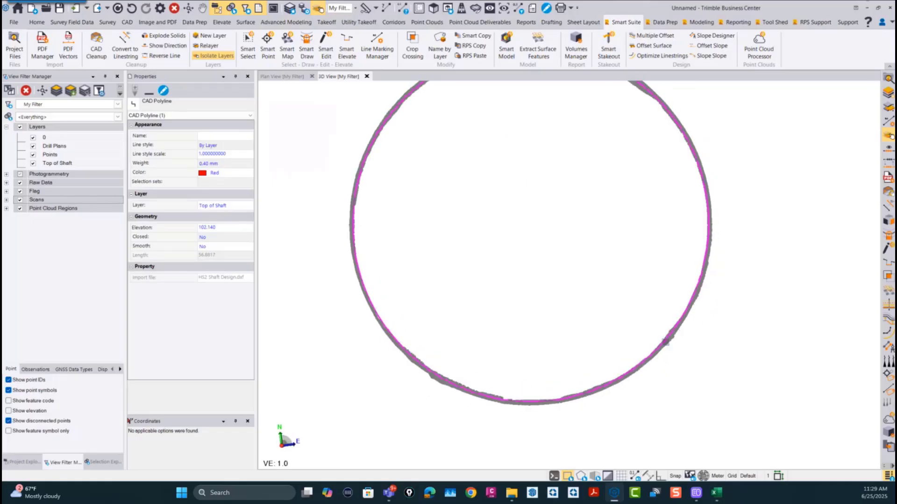
scroll(666, 342, up, 4)
scroll(682, 311, down, 4)
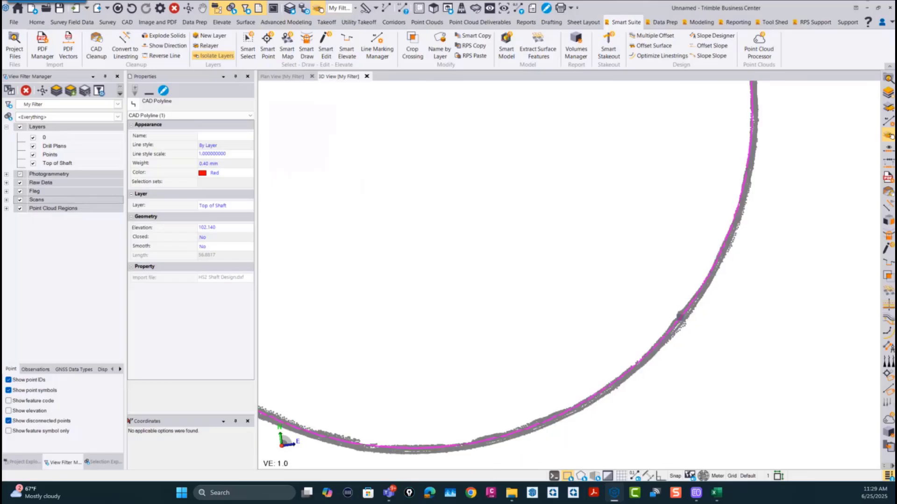
scroll(578, 302, down, 2)
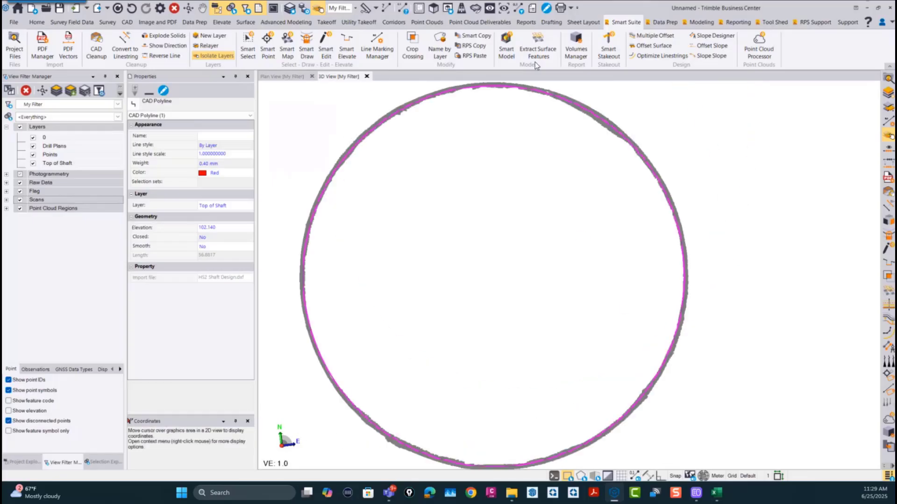
right_drag(517, 326, 523, 262)
middle_drag(506, 324, 585, 223)
scroll(538, 325, up, 4)
scroll(537, 328, down, 3)
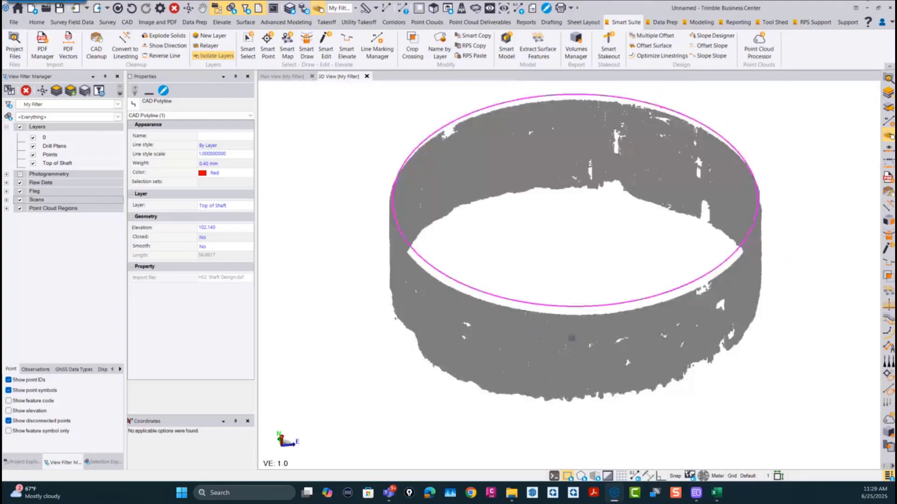
middle_drag(573, 333, 553, 372)
mouse_move(552, 372)
right_down()
mouse_move(545, 356)
mouse_move(549, 364)
right_up()
mouse_move(543, 351)
middle_down()
mouse_move(562, 291)
mouse_move(524, 311)
middle_up()
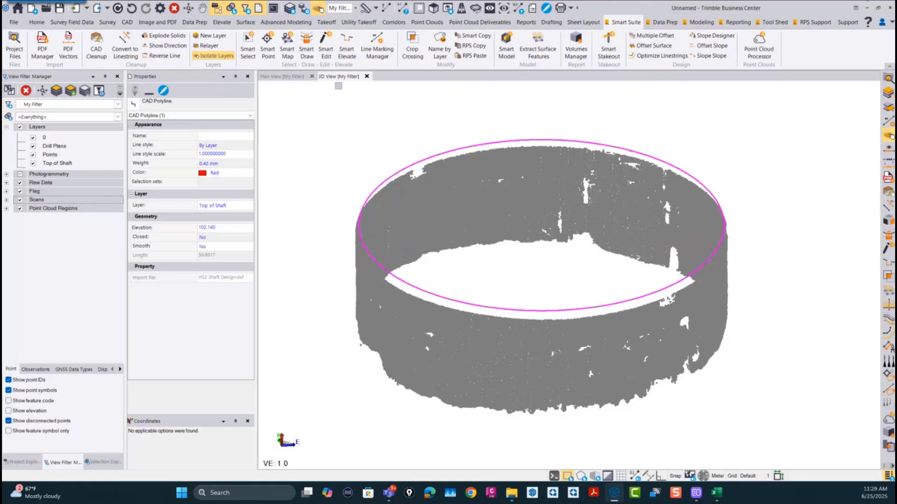
Step: Start Smart Select on the point cloud with the Select by elevation action and Default as the source region
click(248, 50)
click(790, 325)
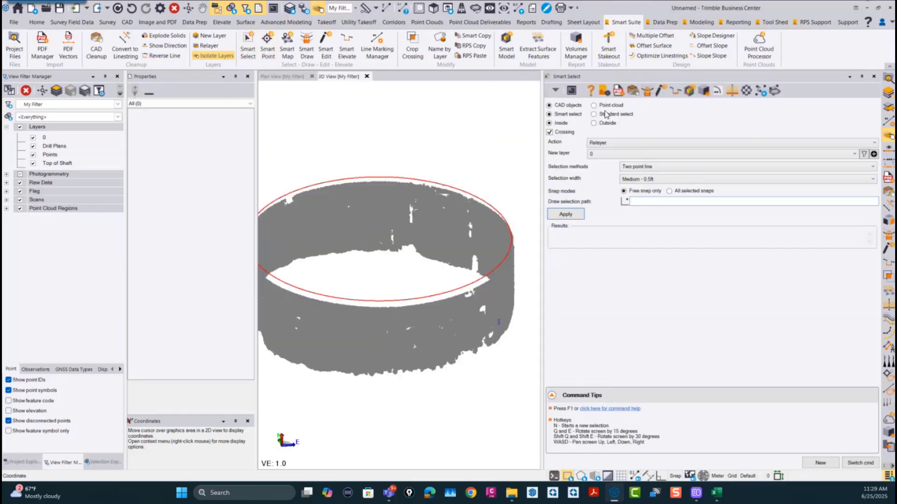
click(605, 107)
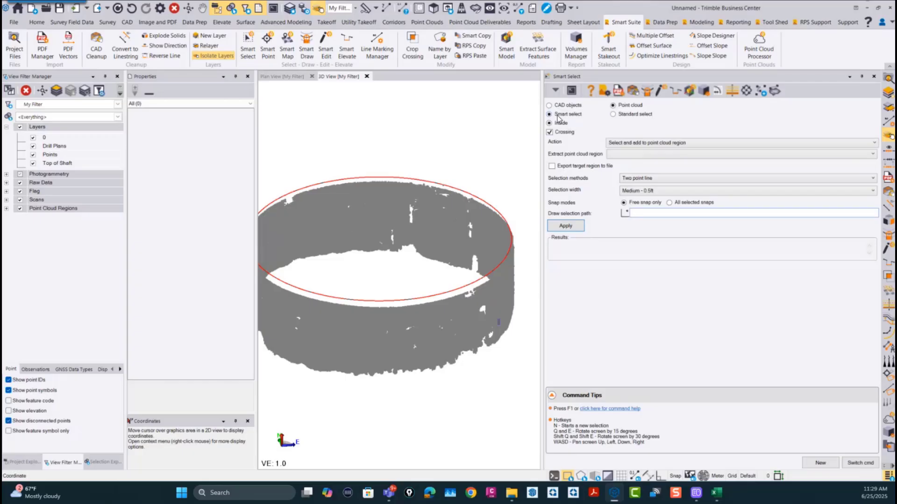
click(638, 144)
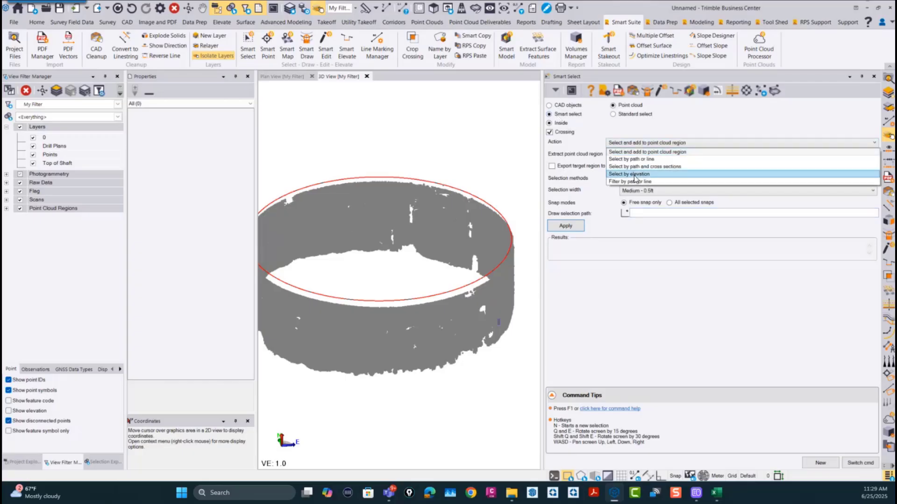
click(635, 175)
click(626, 155)
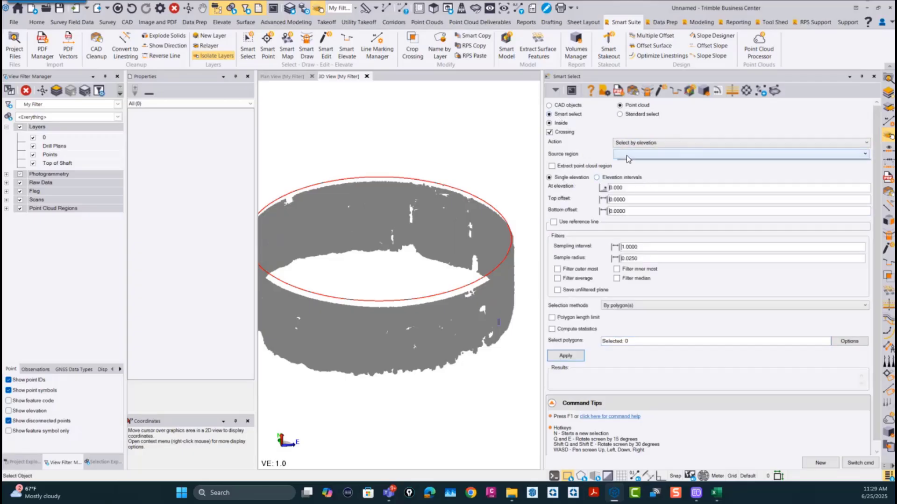
click(630, 165)
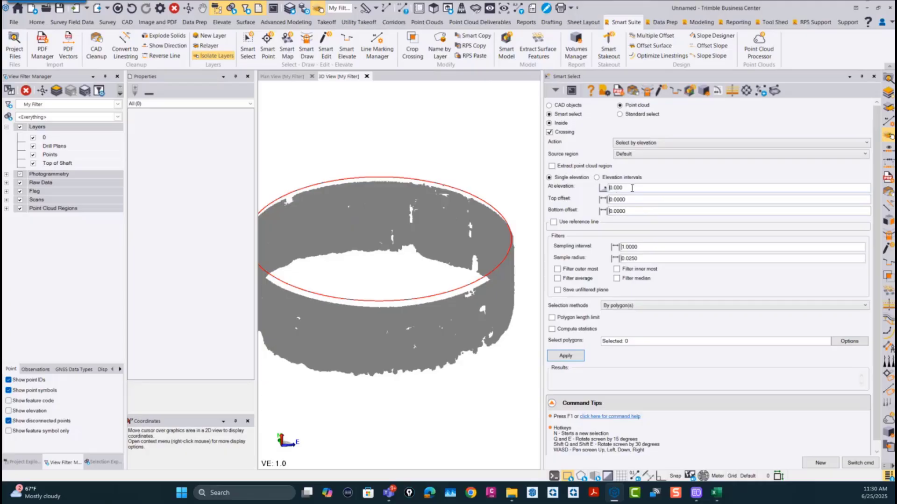
Step: Switch the selection to elevation intervals, with an elevation interval of 0.500 and a top offset of 0.0200
drag(632, 188, 574, 192)
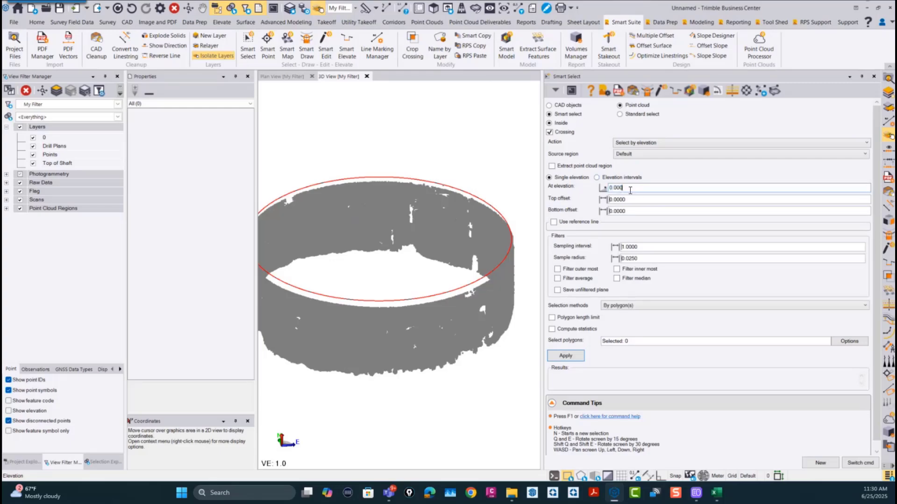
click(596, 178)
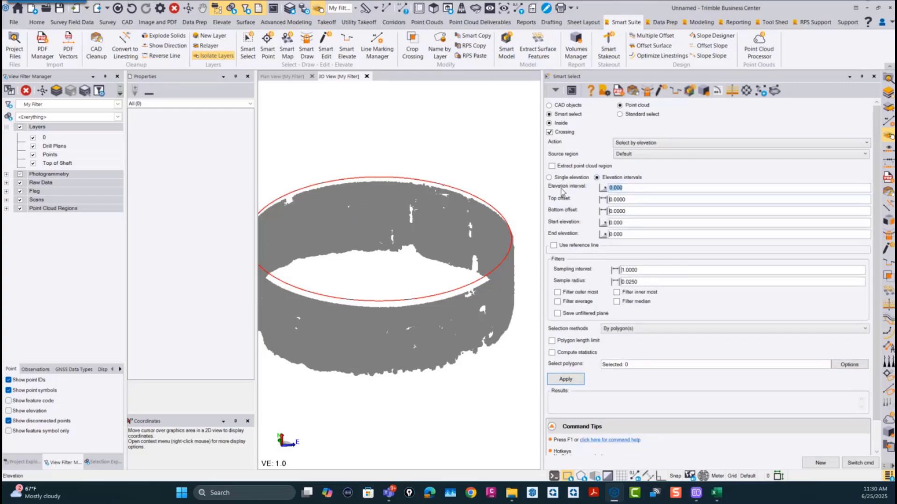
text(96)
key(Tab)
drag(634, 189, 531, 191)
text(1)
key(Tab)
text(0.)
key(Tab)
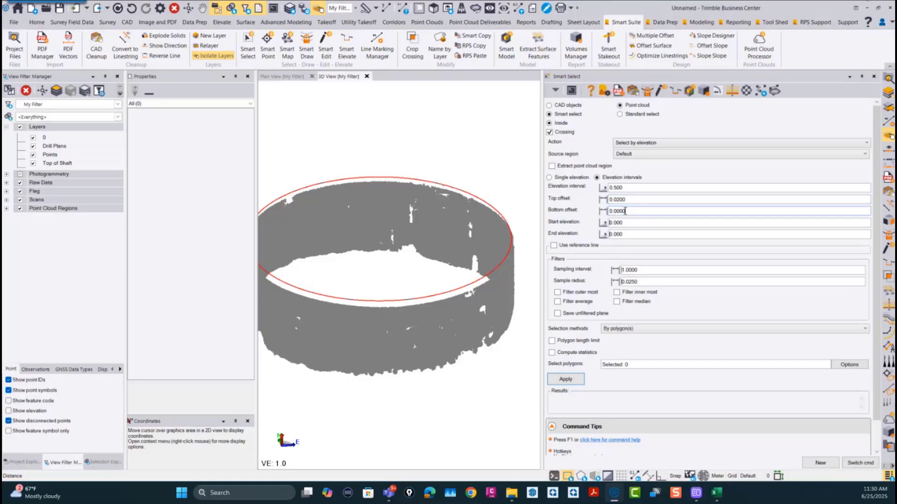
Step: Set the top offset to 0.0050 and the bottom offset to -0.0050
click(671, 200)
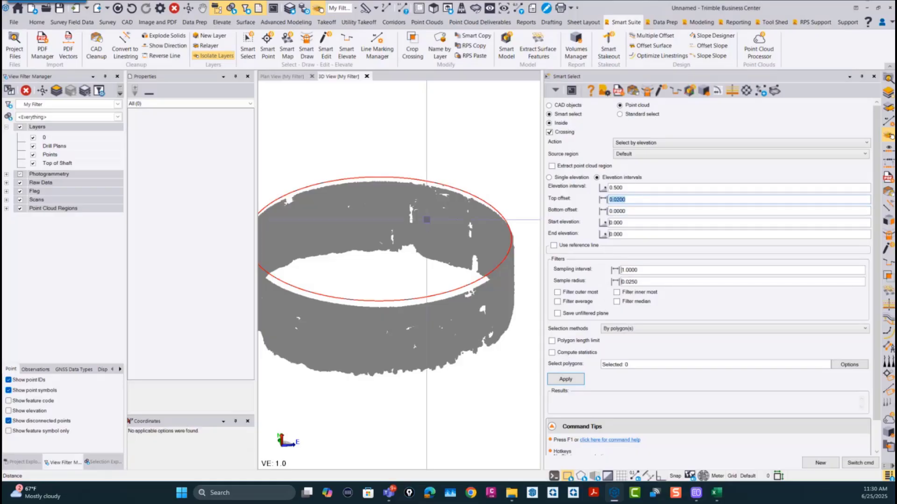
text(0.00)
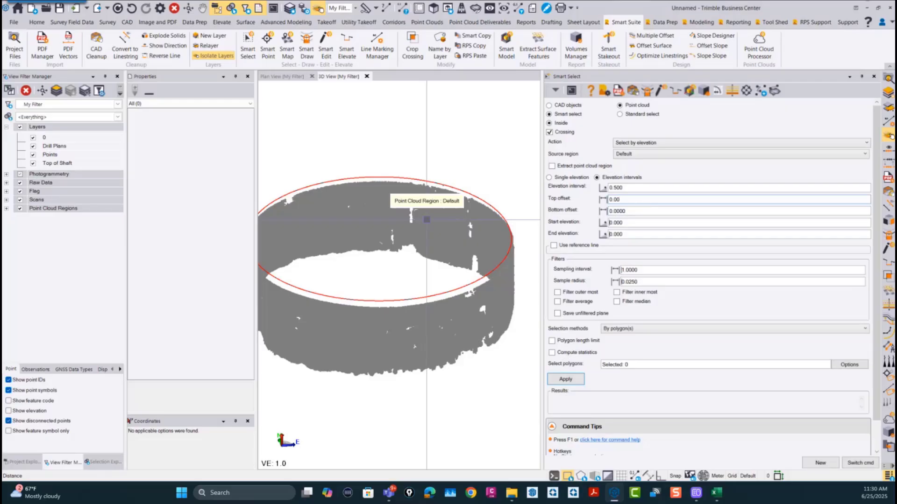
drag(613, 212, 545, 222)
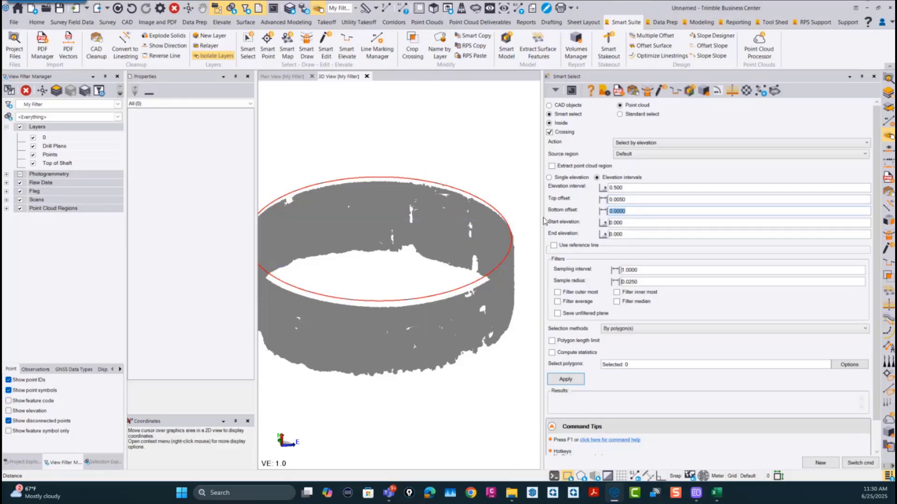
text(0.00)
text(-)
key(Tab)
Step: Set the start elevation to 96.500 and the end elevation to 101.000
text(9)
key(Tab)
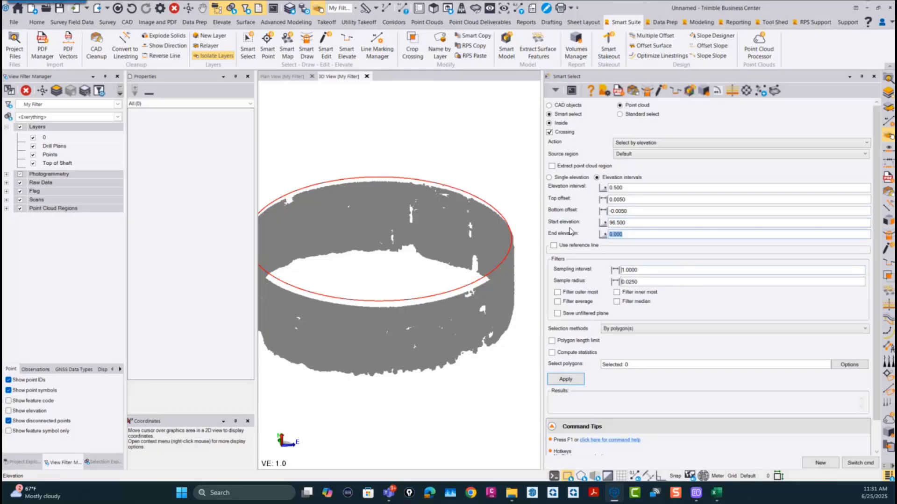
text(10)
key(Tab)
key(Tab)
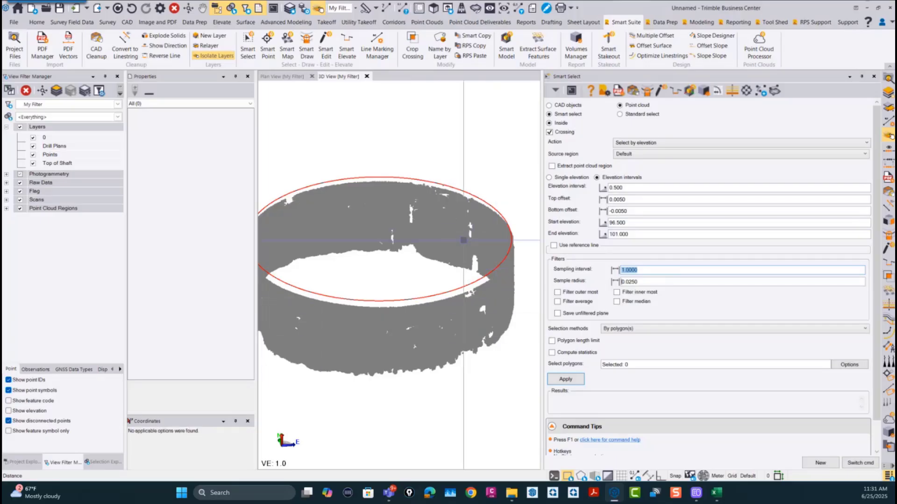
Step: Enable the reference line option and pick the red top-of-shaft CAD polyline as the reference line
click(553, 245)
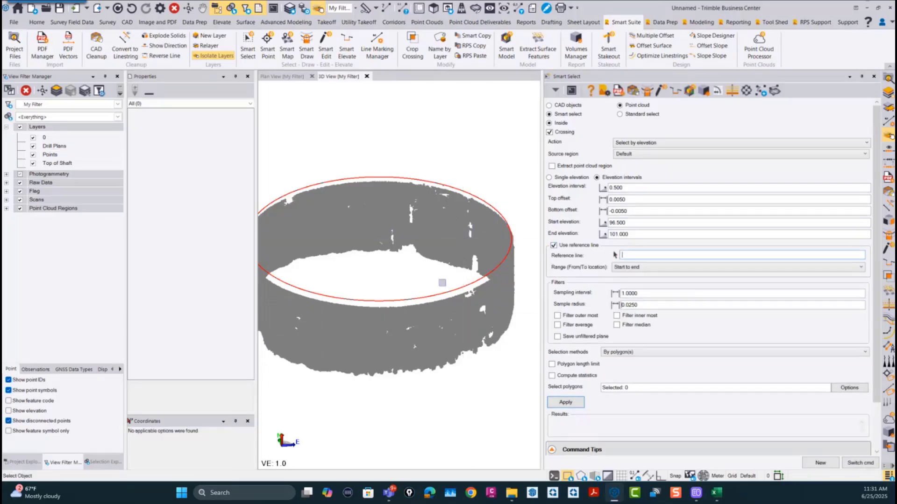
click(437, 294)
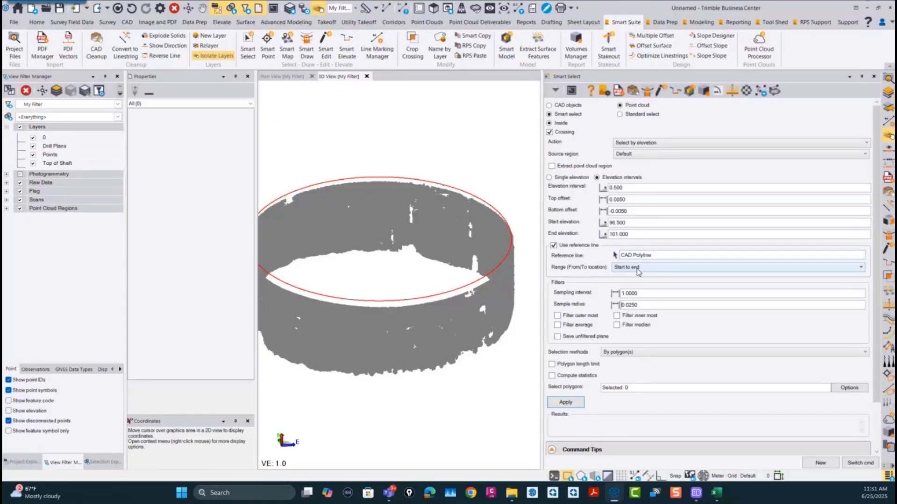
Step: Set the filter sampling interval to 0.1000 and the sample radius to 0.0050
click(649, 297)
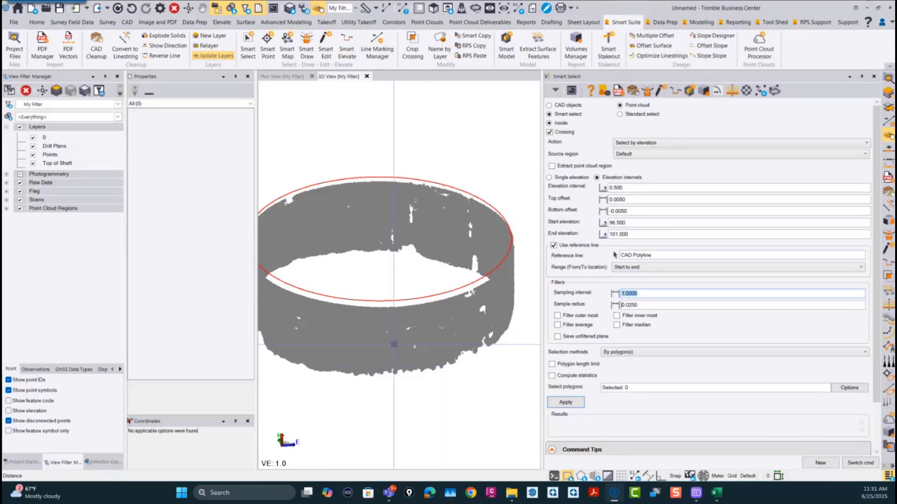
scroll(393, 344, down, 2)
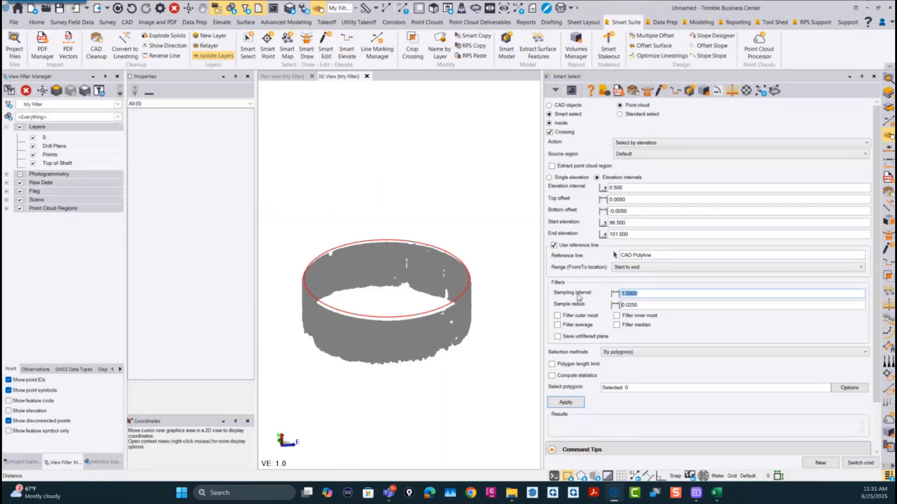
key(BackSpace)
text(.1)
key(Tab)
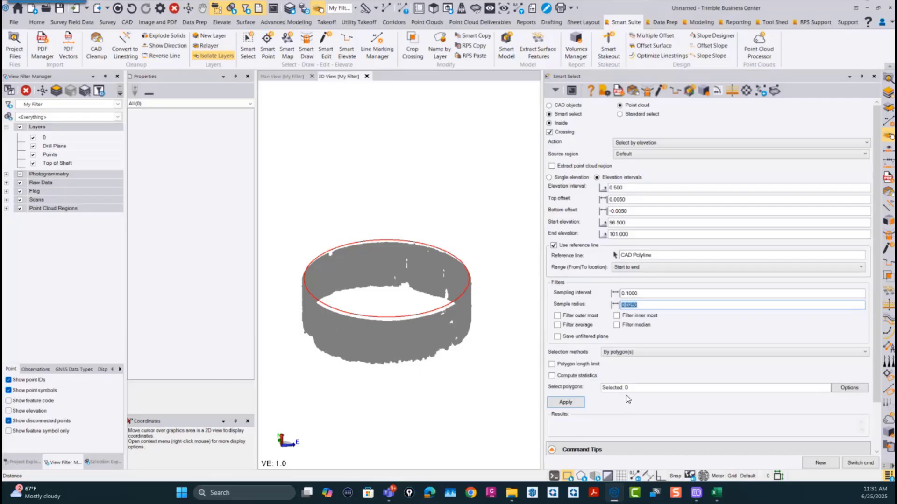
click(643, 307)
double_click(638, 308)
text(0)
Step: Enable the outermost, innermost, average and median filters and saving of the unfiltered plane, with By circle as the selection method
click(558, 317)
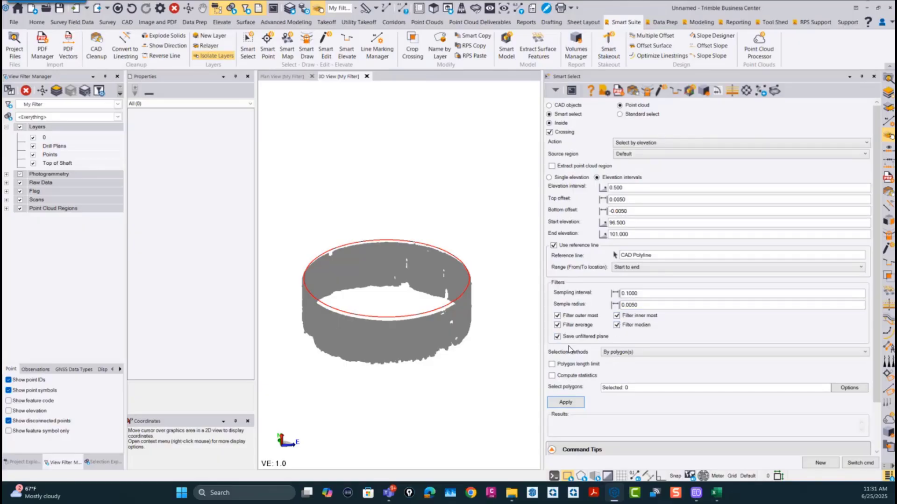
click(637, 354)
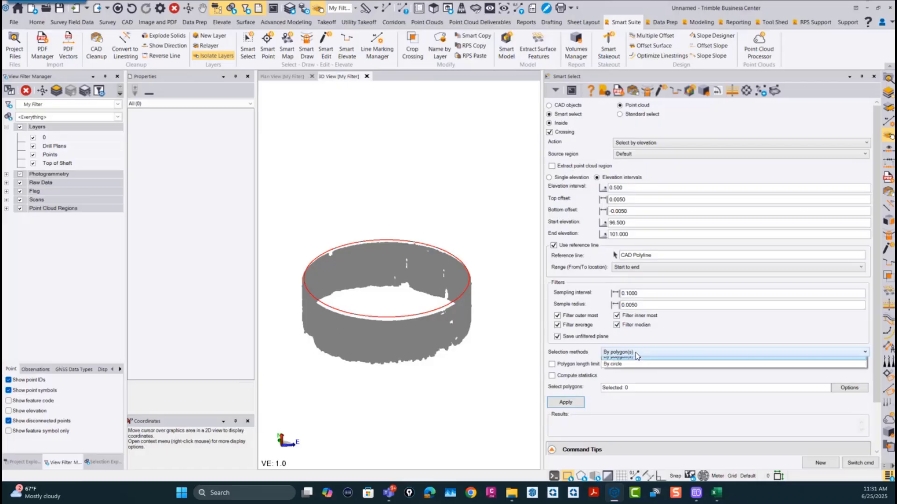
click(612, 369)
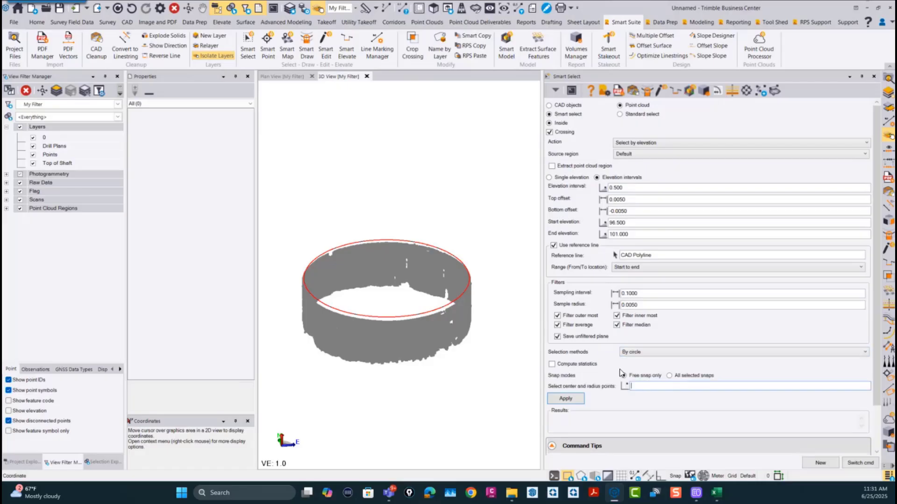
Step: Generate the slice lines in plan view by placing a circle from the shaft's center to just outside its wall
click(290, 76)
scroll(407, 291, down, 3)
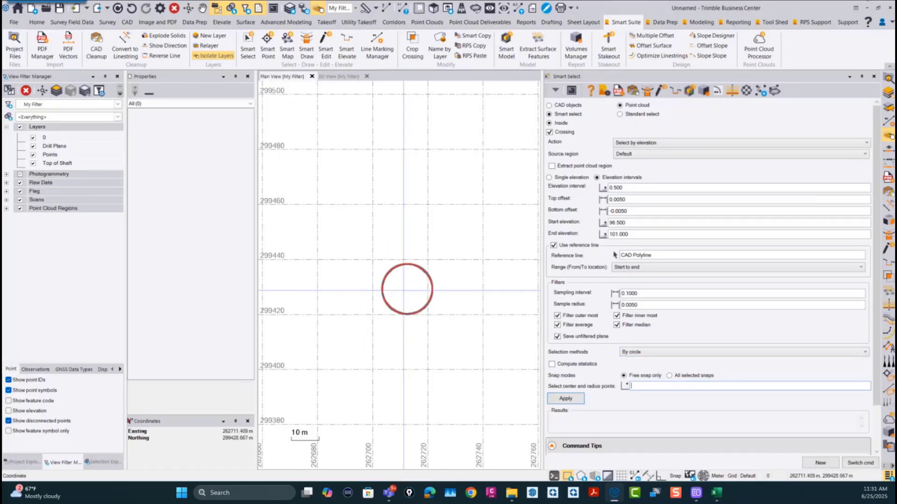
click(405, 288)
click(437, 264)
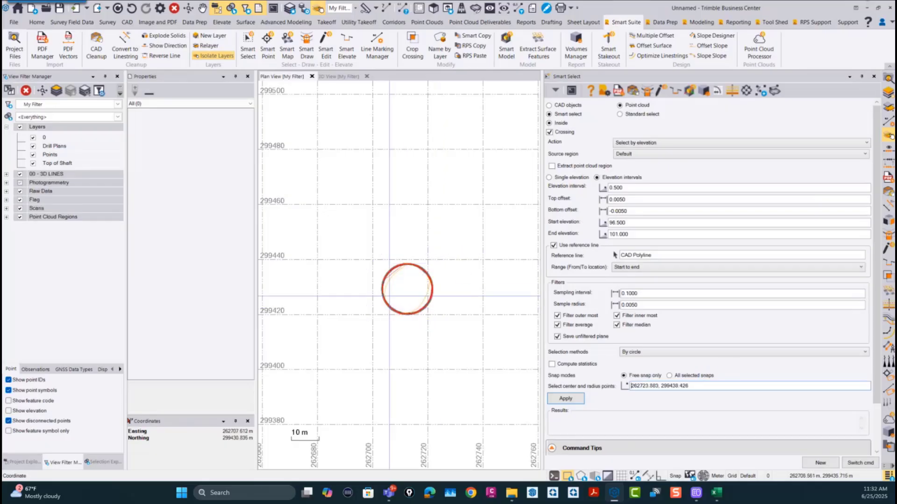
Step: Hide the point cloud regions in the 3D view, examine the slice lines and select the lowest smoothed linestring
click(335, 75)
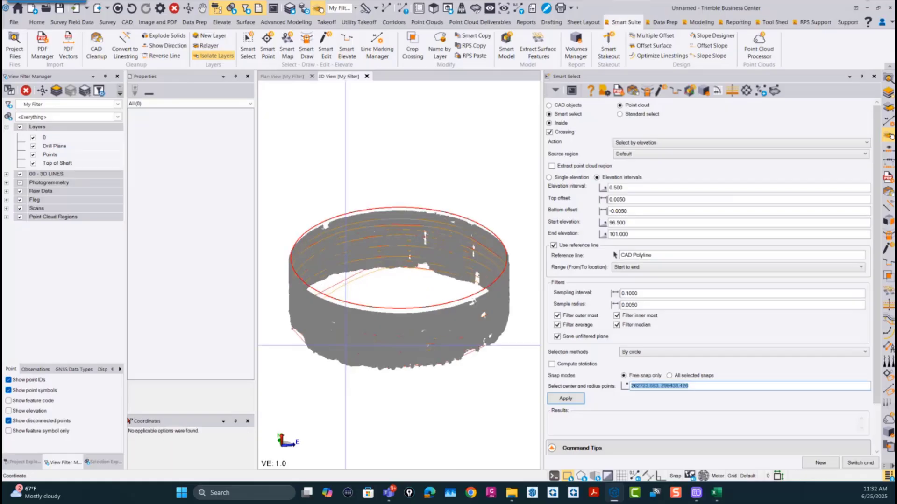
click(20, 217)
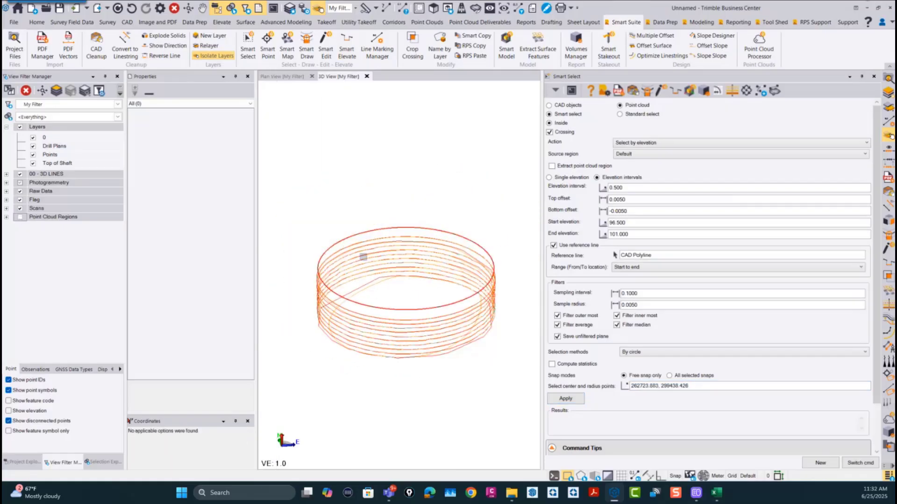
scroll(414, 295, up, 1)
scroll(332, 314, up, 2)
scroll(397, 330, up, 2)
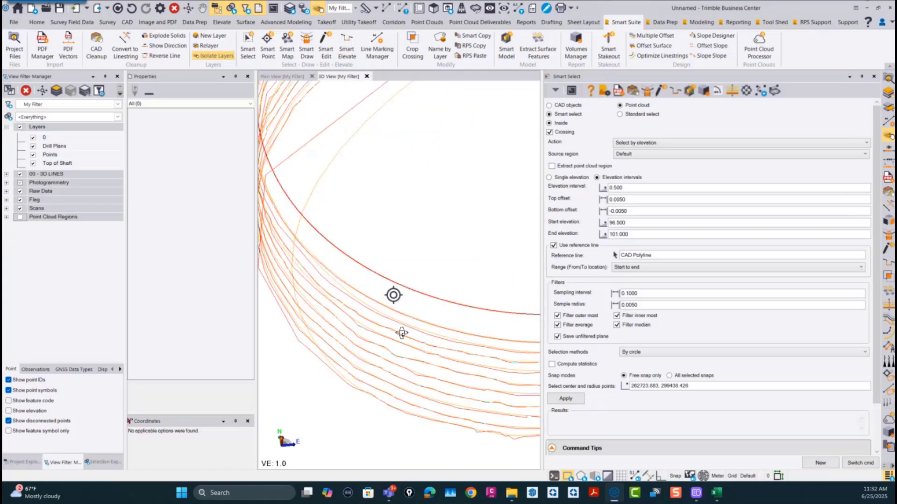
scroll(458, 285, up, 1)
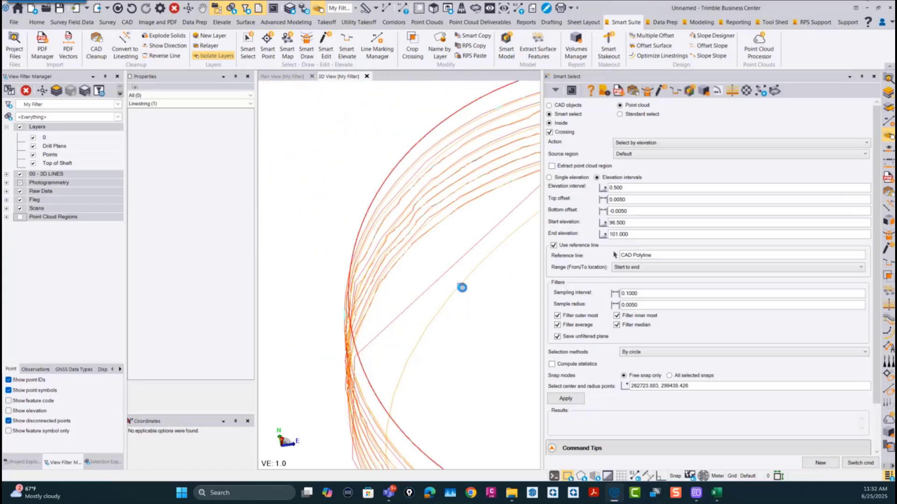
click(460, 287)
scroll(477, 314, down, 3)
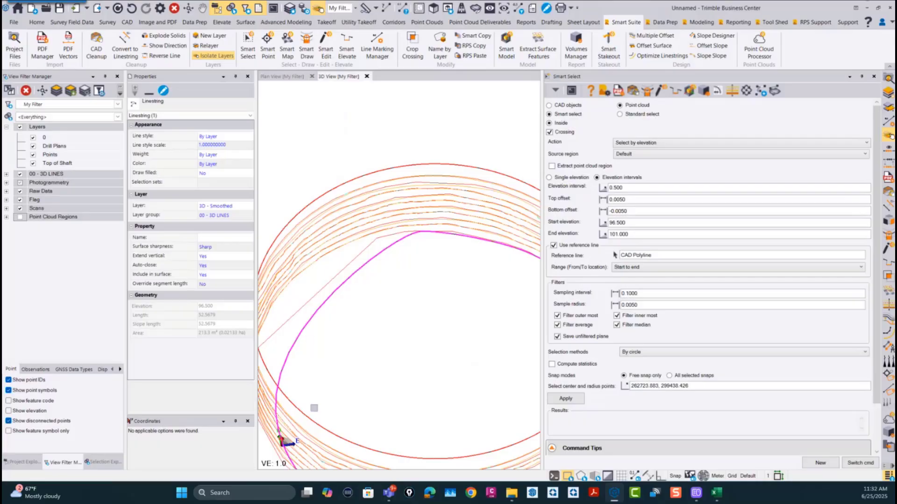
middle_drag(313, 408, 410, 282)
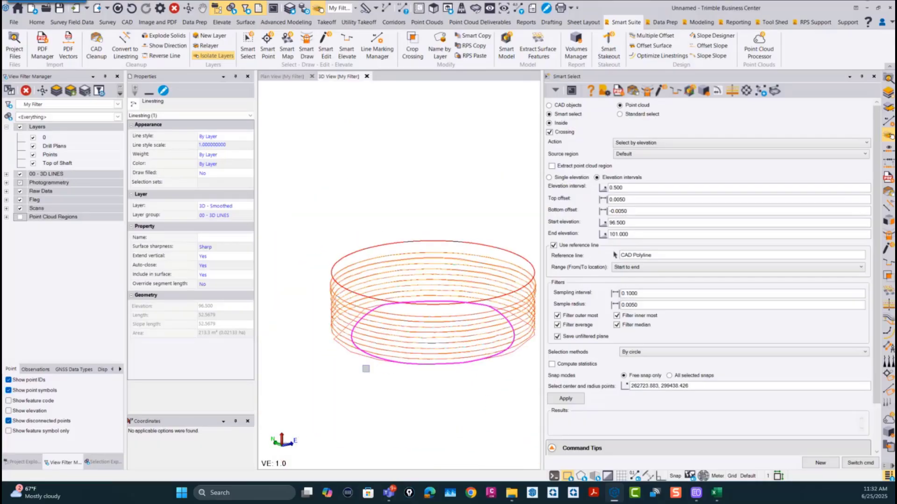
Step: Show the point cloud regions again and compare the selected smoothed linestring with the ragged lower edge of the shaft cloud
click(19, 217)
scroll(357, 345, up, 3)
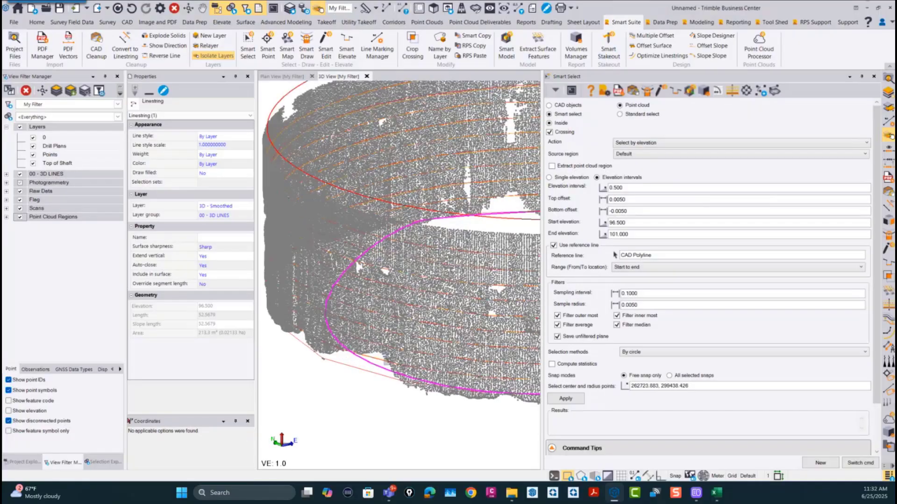
right_drag(358, 348, 389, 362)
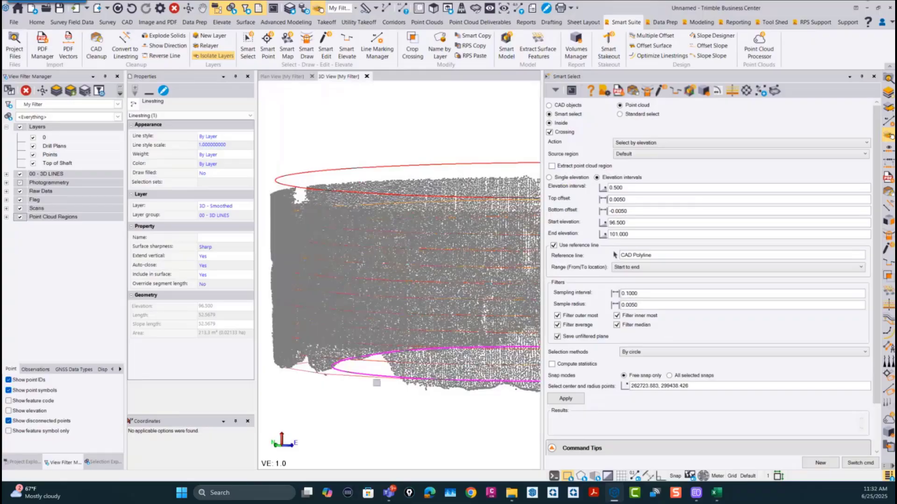
scroll(361, 387, down, 3)
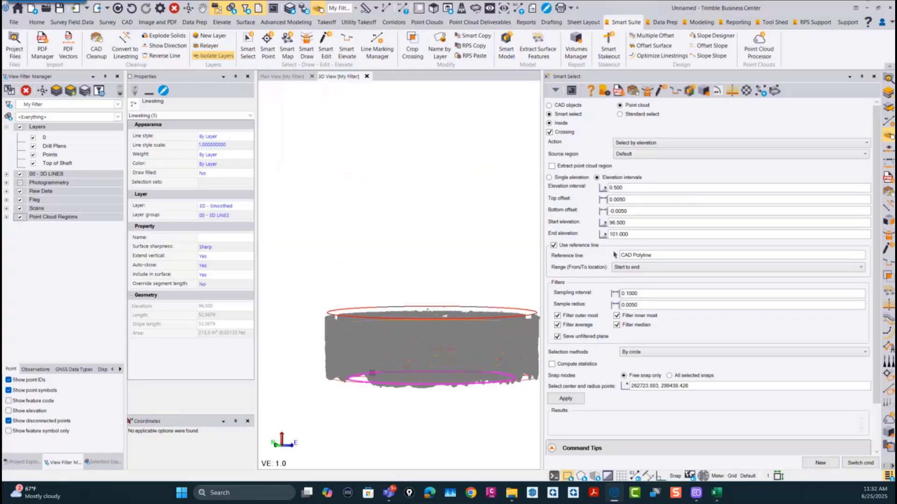
right_drag(372, 366, 374, 429)
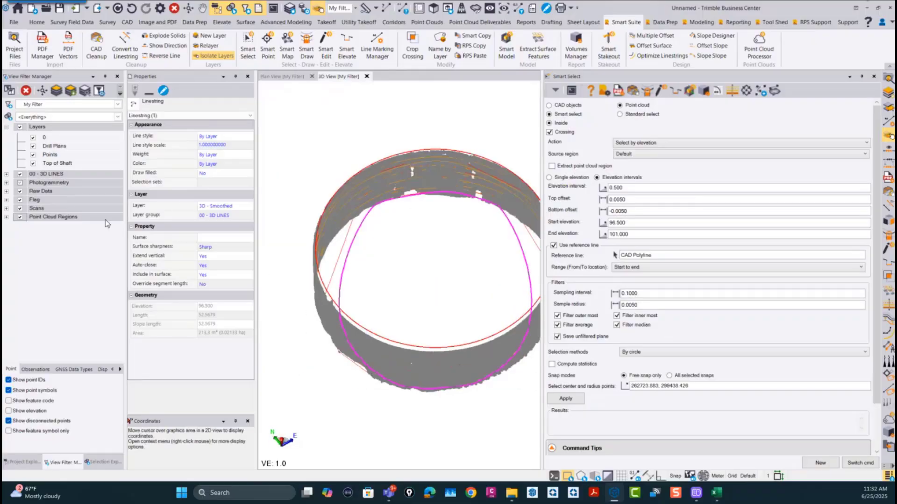
Step: Hide the 3D - Smoothed layer and select the 3D - Average linestring at elevation 96.500 to check how it follows the cloud
click(6, 173)
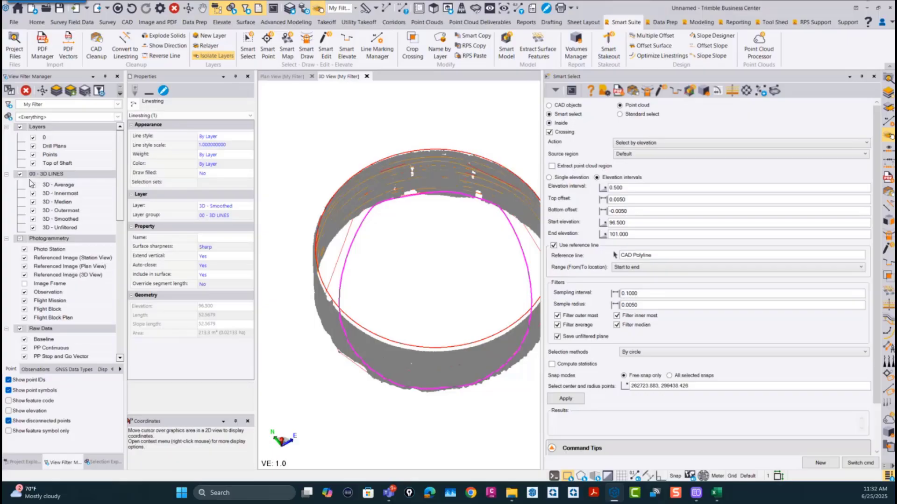
click(34, 219)
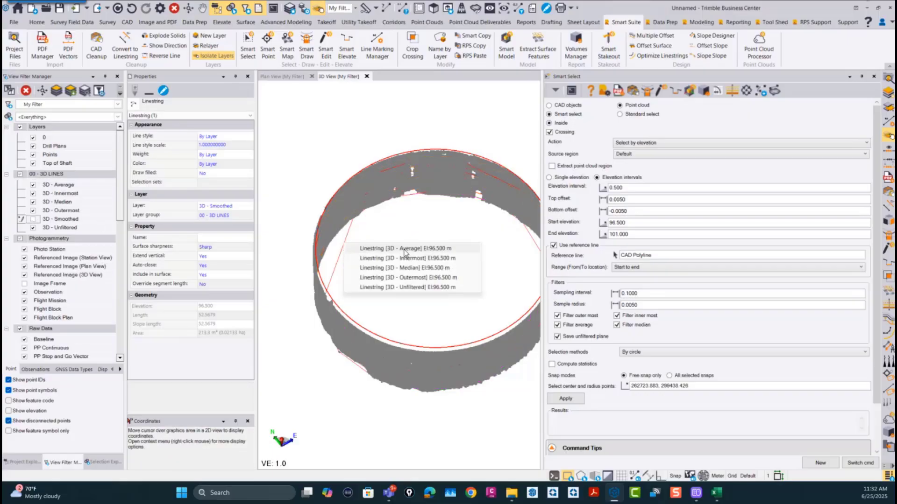
click(403, 251)
middle_drag(373, 270, 362, 306)
scroll(352, 227, down, 2)
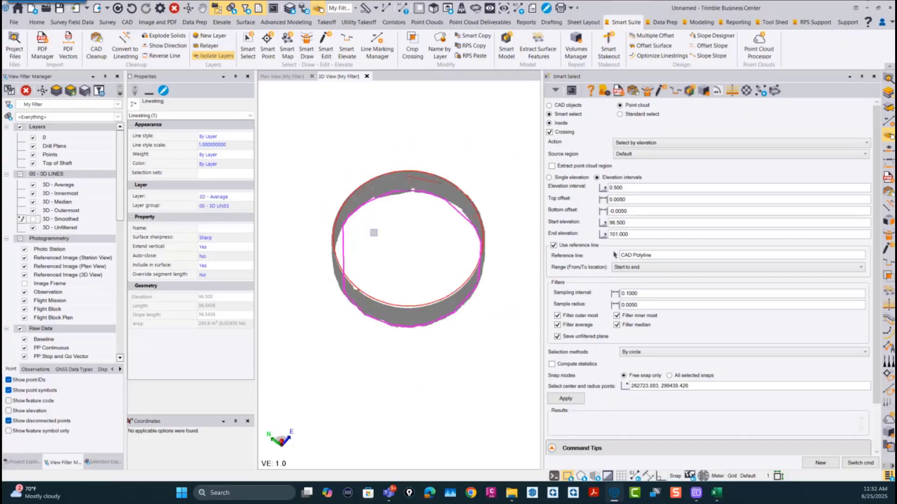
middle_drag(374, 232, 320, 254)
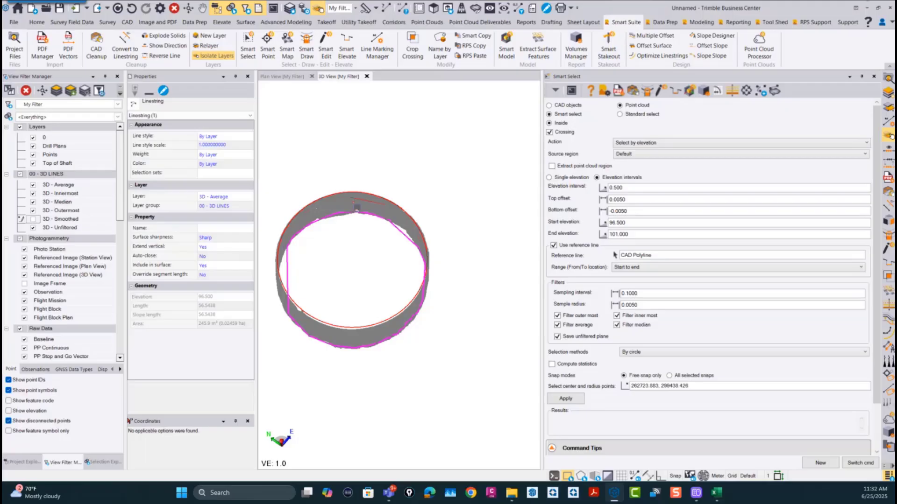
scroll(397, 255, up, 2)
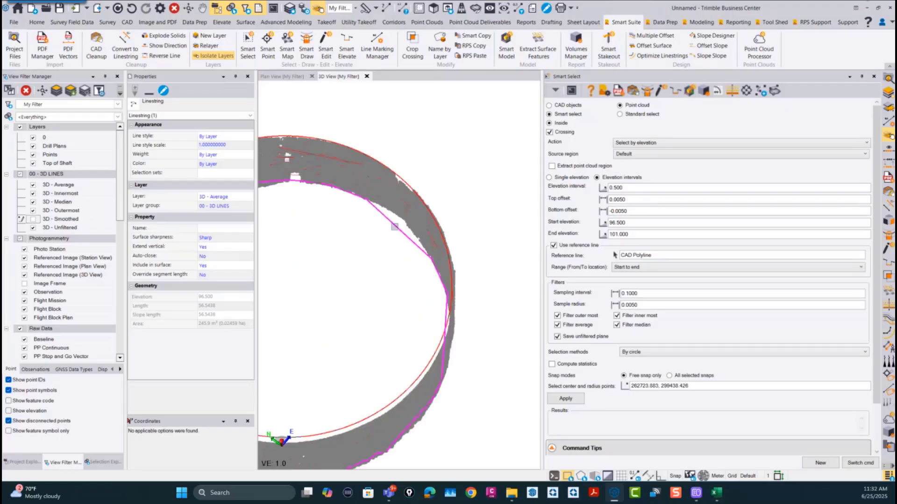
scroll(397, 232, down, 3)
scroll(300, 283, up, 4)
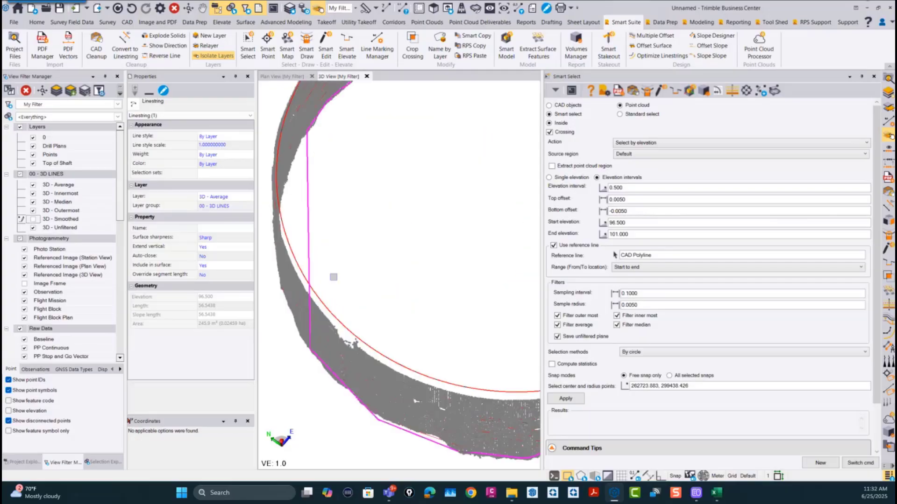
Step: Show only the 3D - Average layer of the 00 - 3D LINES group and hide the Default point cloud region
click(21, 175)
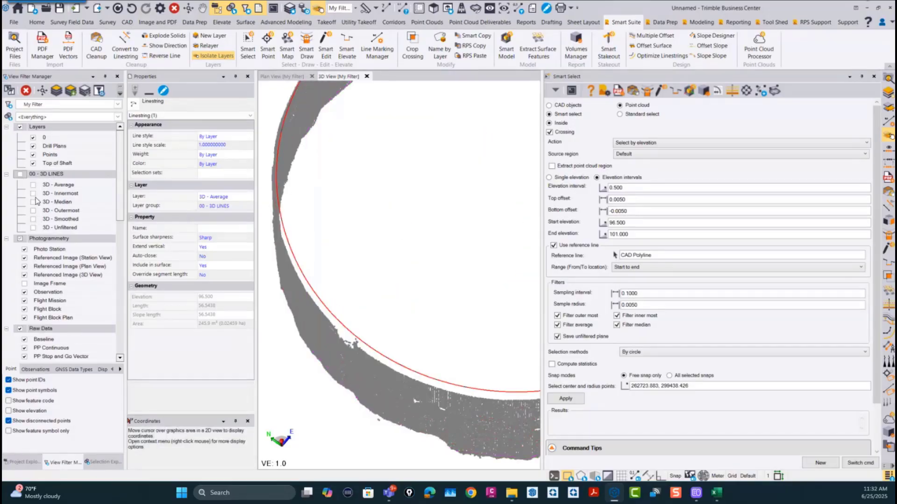
click(33, 186)
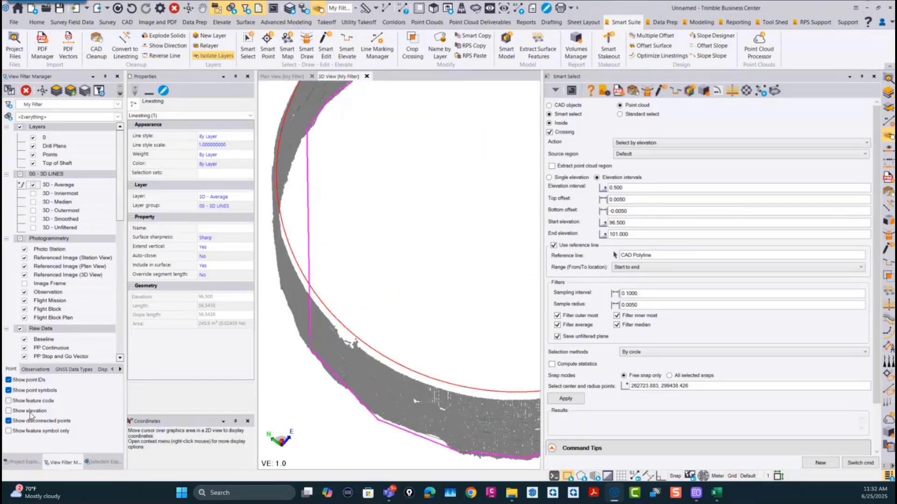
scroll(40, 345, down, 7)
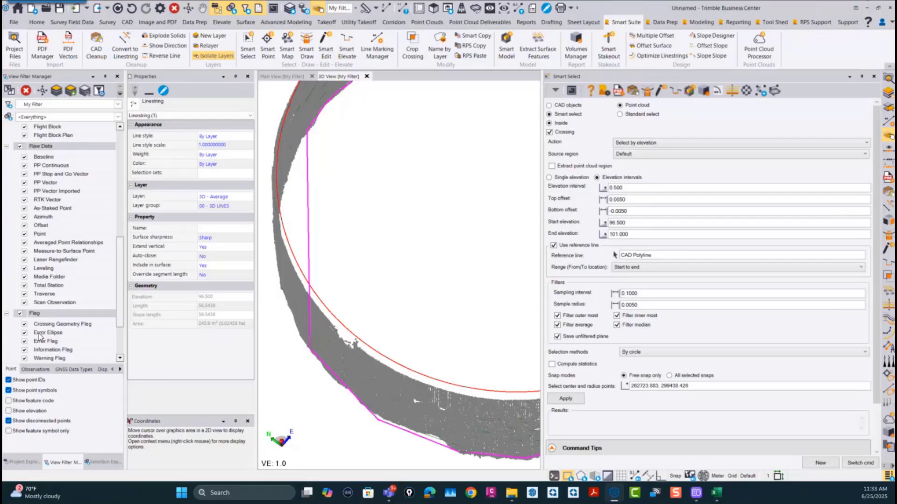
scroll(29, 312, down, 2)
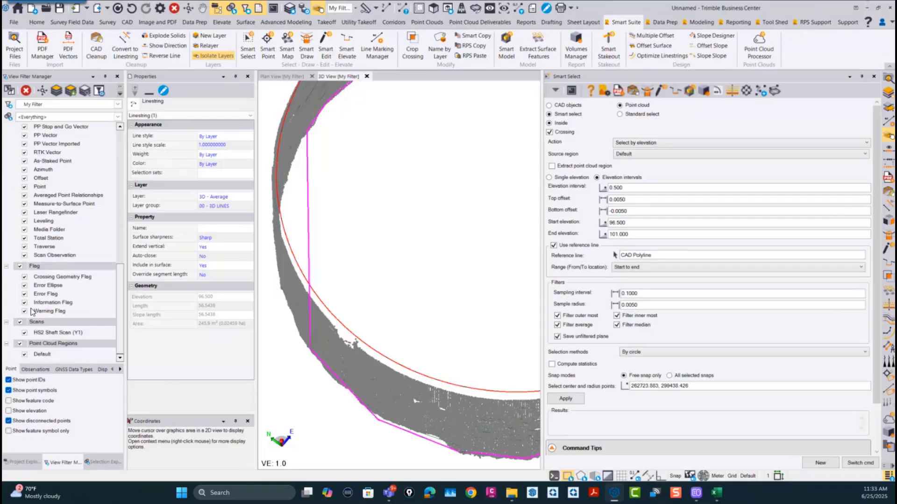
click(24, 354)
Step: Examine the averaged slice lines in 3D and select the uppermost 3D - Average linestring
scroll(329, 301, down, 4)
middle_drag(348, 304, 341, 256)
scroll(329, 304, up, 6)
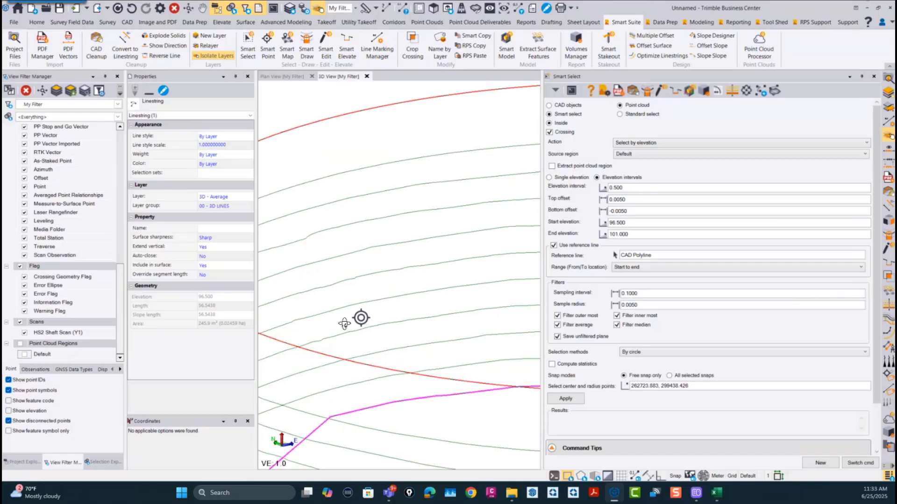
scroll(345, 320, down, 5)
click(328, 283)
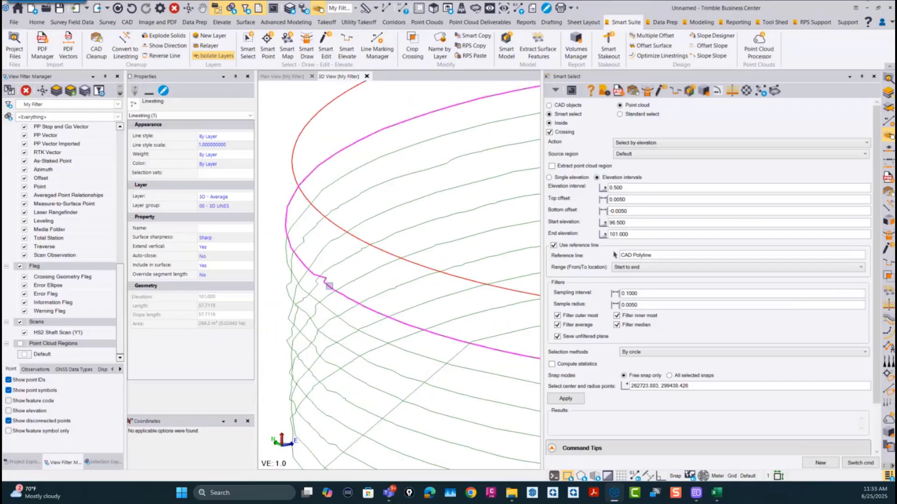
Step: Show the 3D - Innermost and 3D - Median layers as well and compare their slice lines with the averaged ones
scroll(118, 256, up, 9)
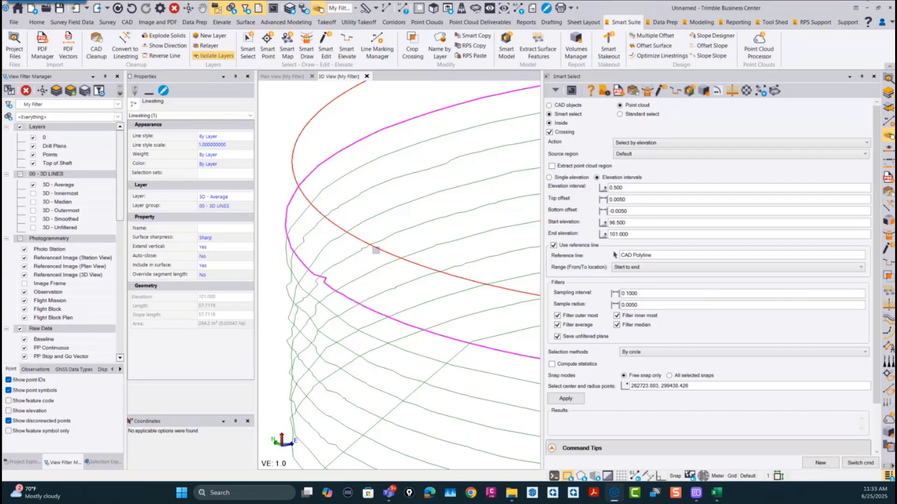
click(33, 193)
scroll(328, 286, up, 5)
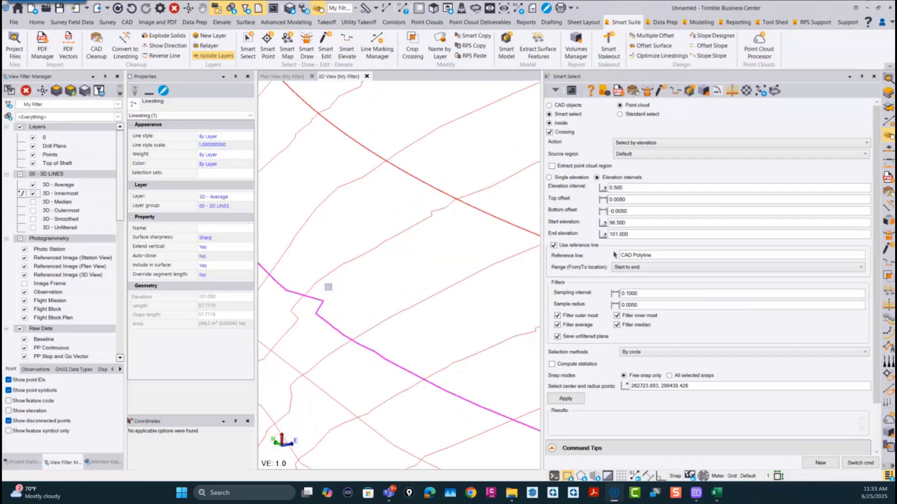
scroll(328, 287, down, 5)
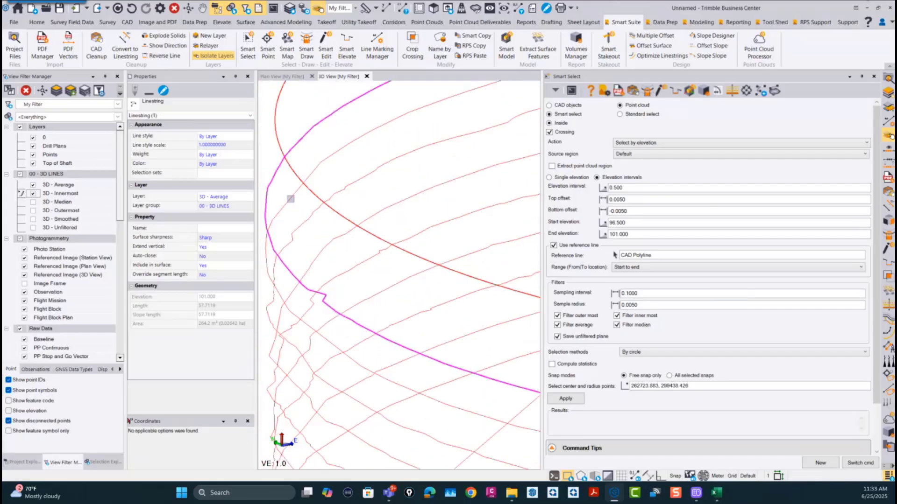
click(33, 202)
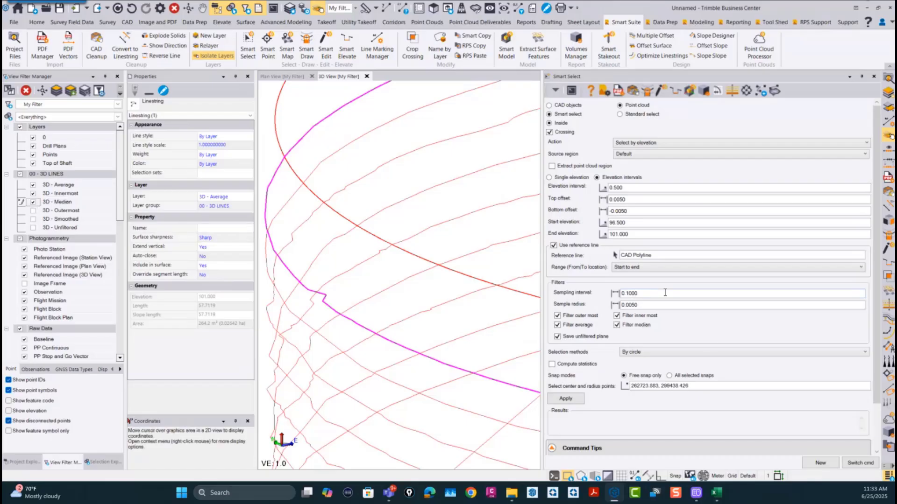
scroll(405, 339, down, 5)
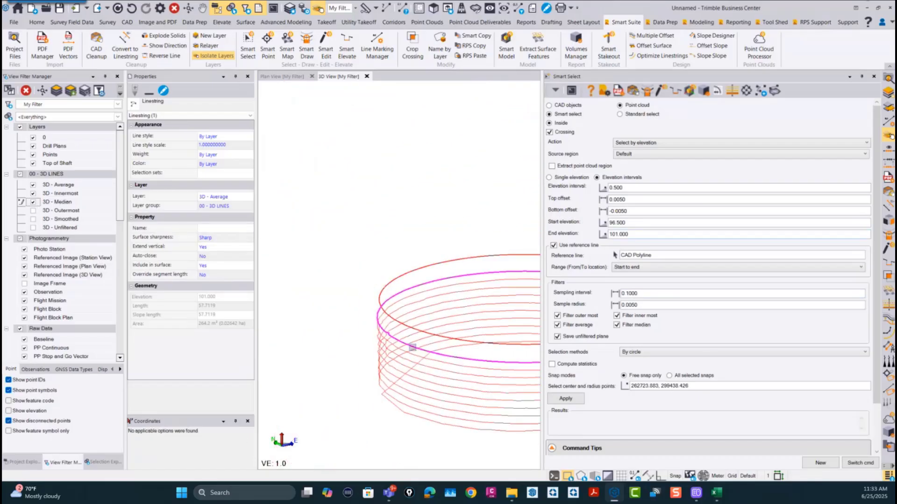
Step: Examine the stacked average, innermost and median slice lines in 3D around the eastern side of the shaft
middle_drag(390, 339, 366, 330)
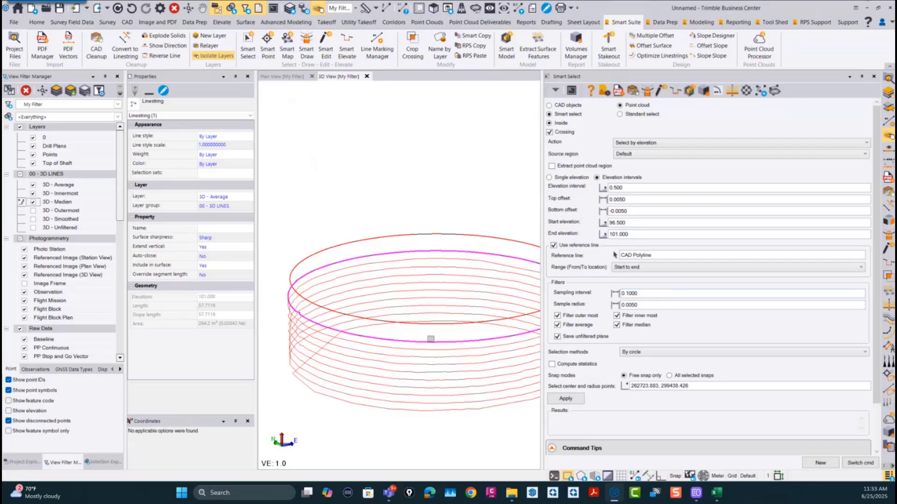
middle_drag(378, 364, 269, 332)
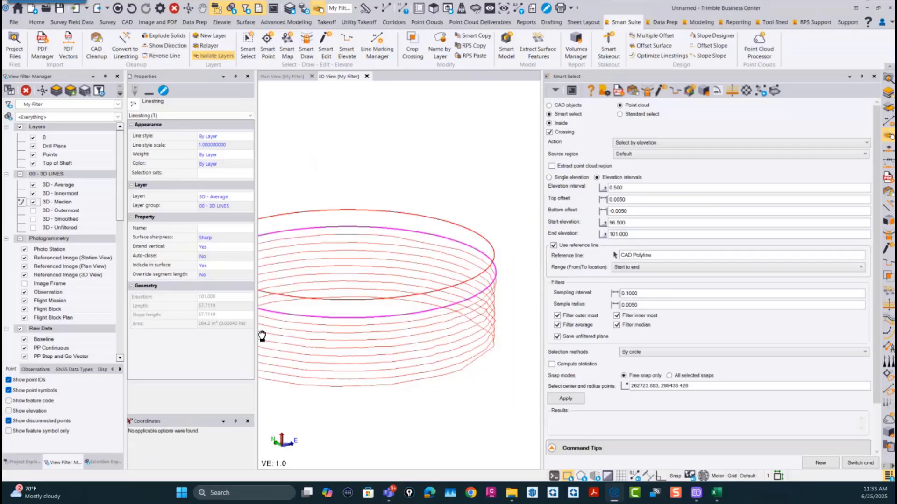
scroll(416, 260, up, 3)
mouse_move(426, 250)
right_down()
mouse_move(394, 261)
mouse_move(394, 248)
mouse_move(386, 249)
mouse_move(404, 244)
right_up()
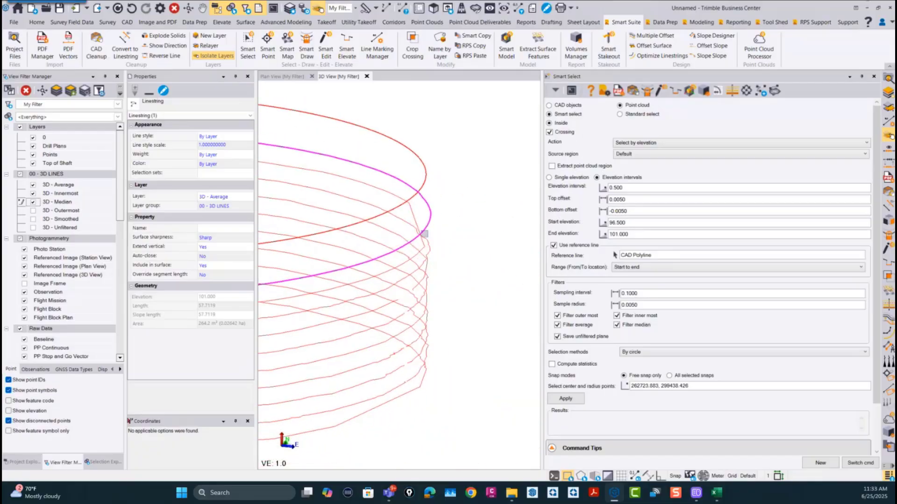
scroll(424, 243, down, 5)
scroll(479, 258, up, 7)
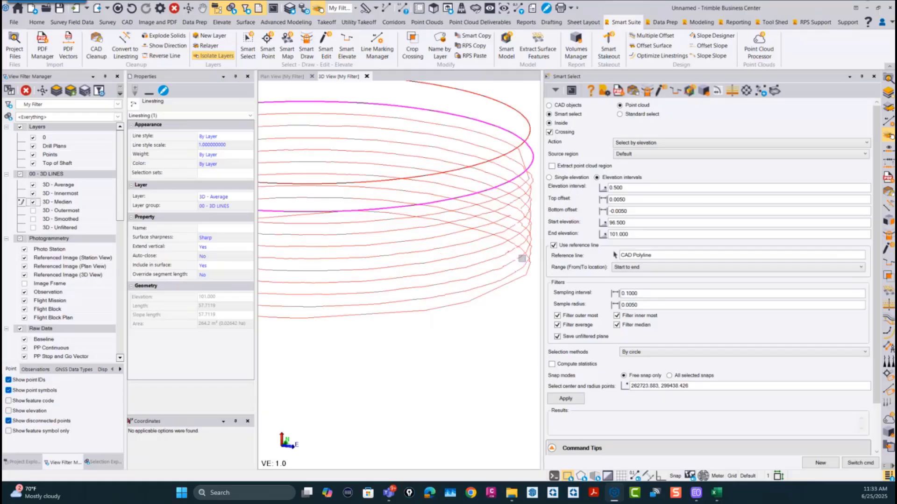
scroll(499, 250, down, 1)
scroll(387, 290, down, 5)
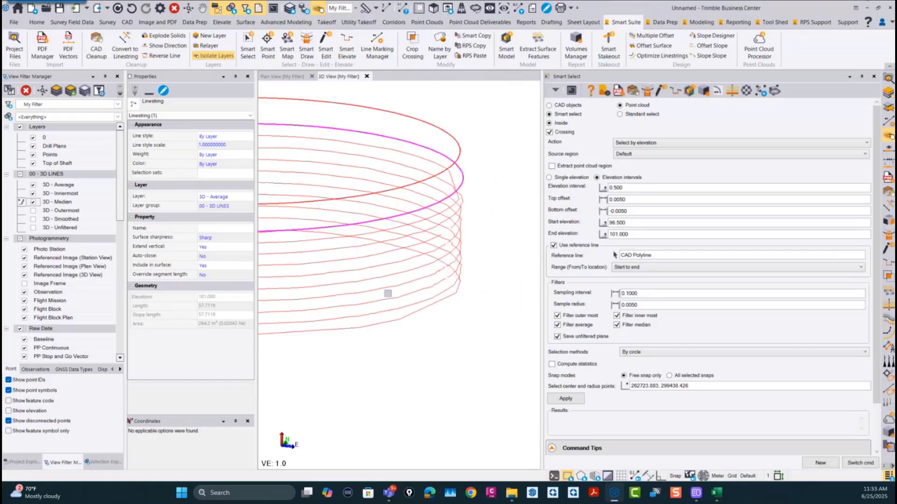
middle_drag(346, 310, 432, 283)
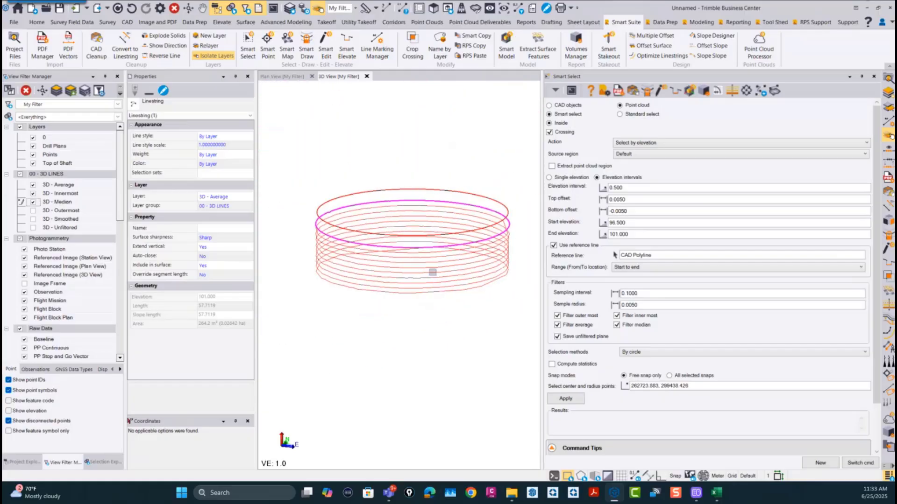
Step: Inspect the slice lines from above at the shaft's southern edge to compare their offsets, then return to an oblique 3D view
right_drag(429, 235, 428, 355)
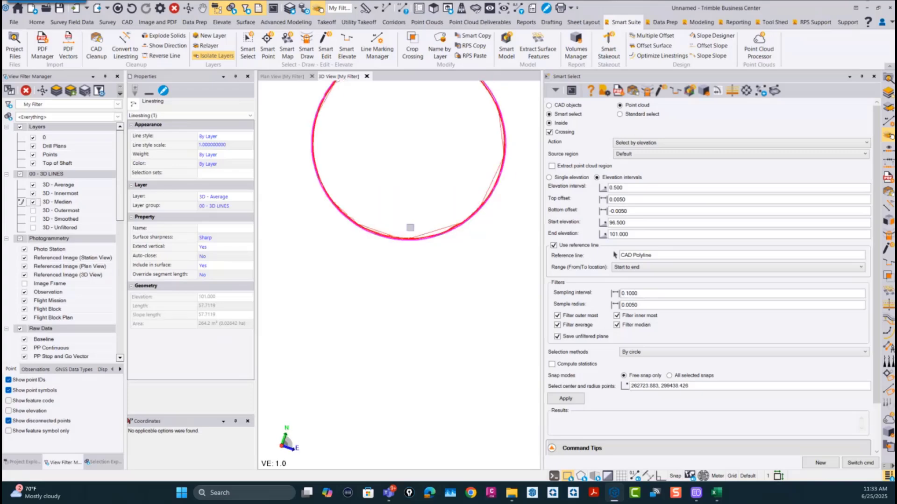
scroll(407, 227, up, 4)
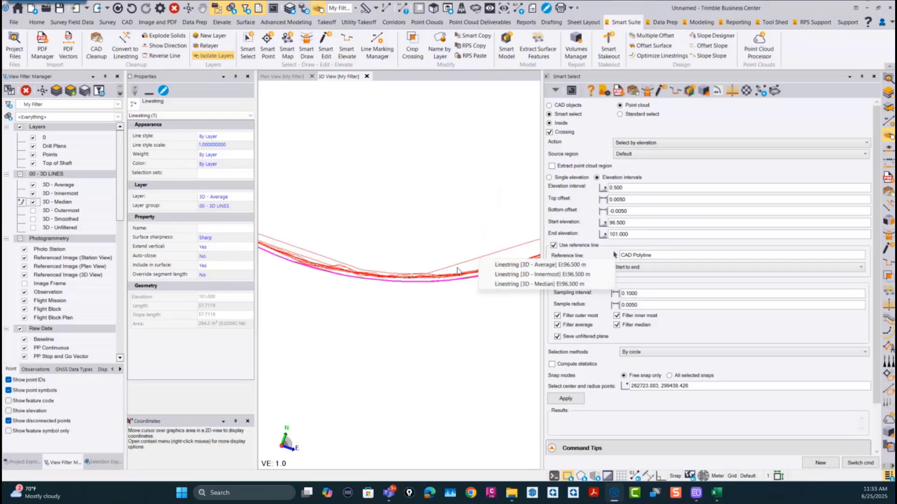
middle_drag(467, 232, 417, 241)
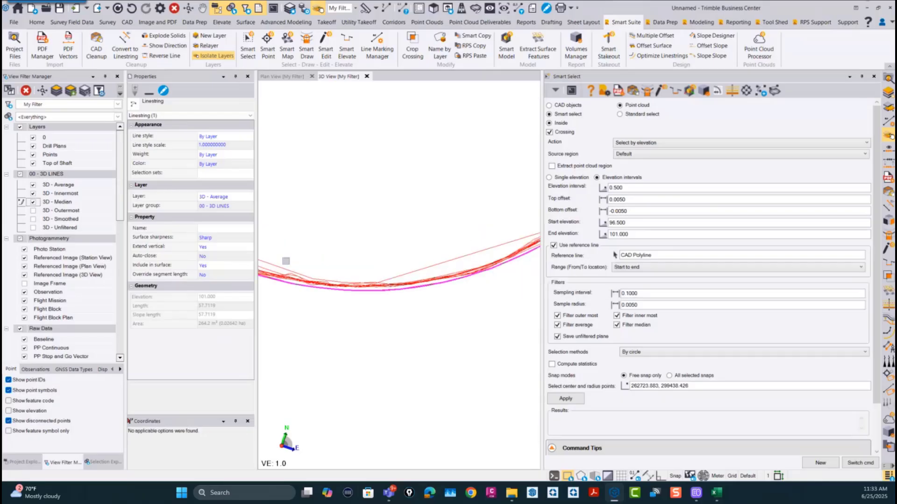
scroll(409, 258, down, 2)
scroll(409, 258, down, 2)
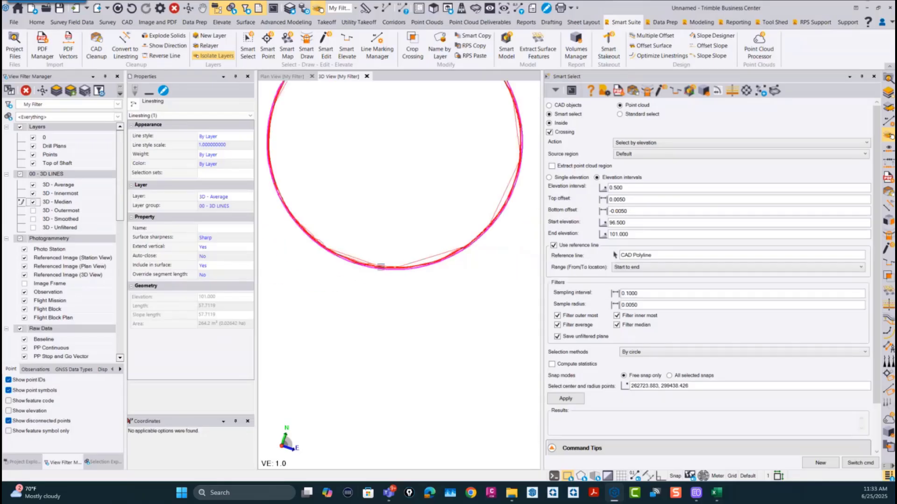
middle_drag(381, 274, 403, 344)
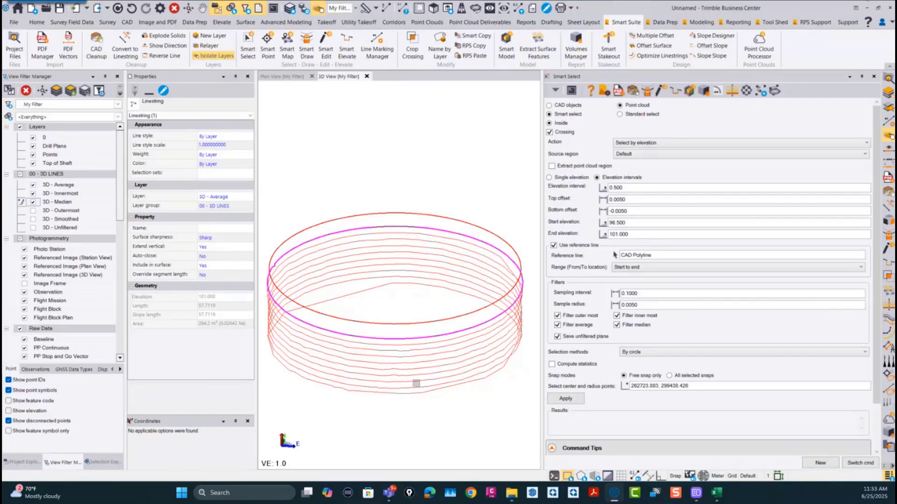
scroll(331, 336, down, 3)
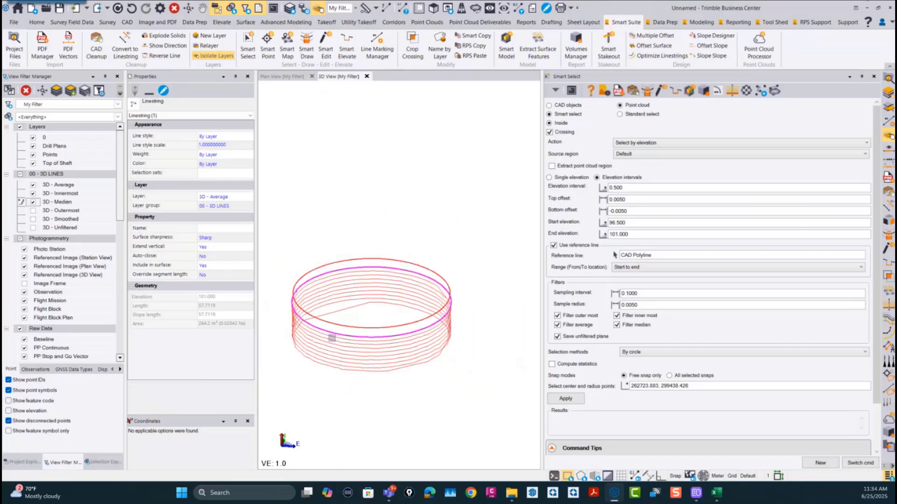
middle_drag(337, 340, 346, 327)
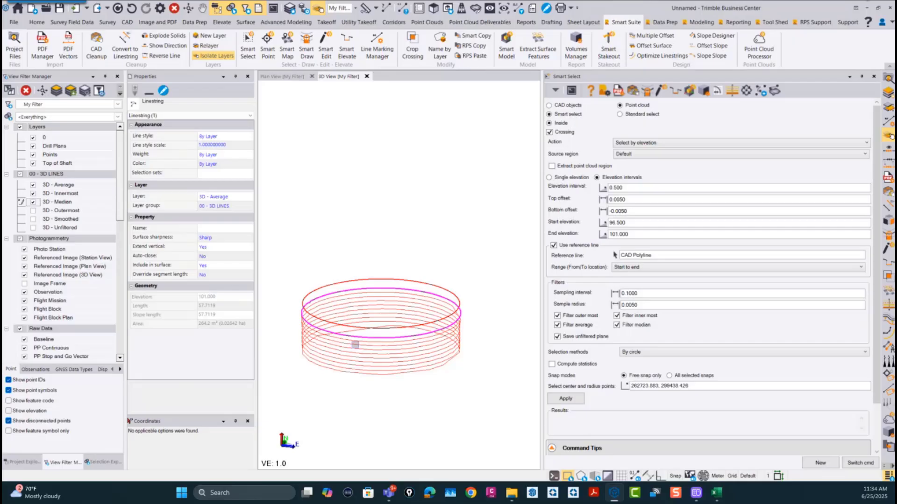
scroll(347, 352, down, 2)
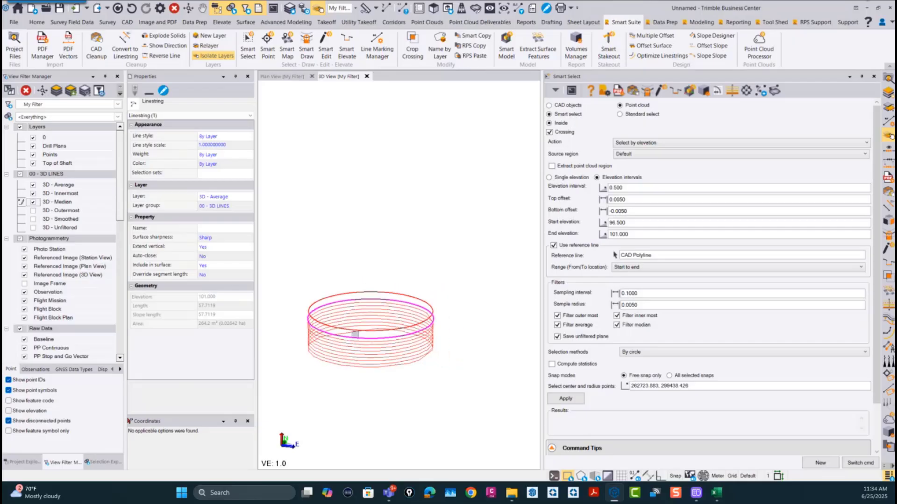
middle_drag(355, 338, 354, 358)
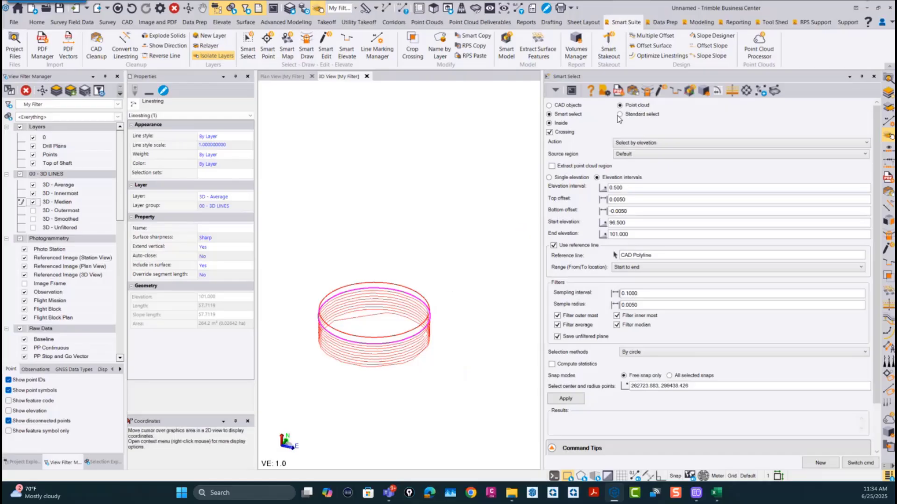
scroll(358, 348, up, 3)
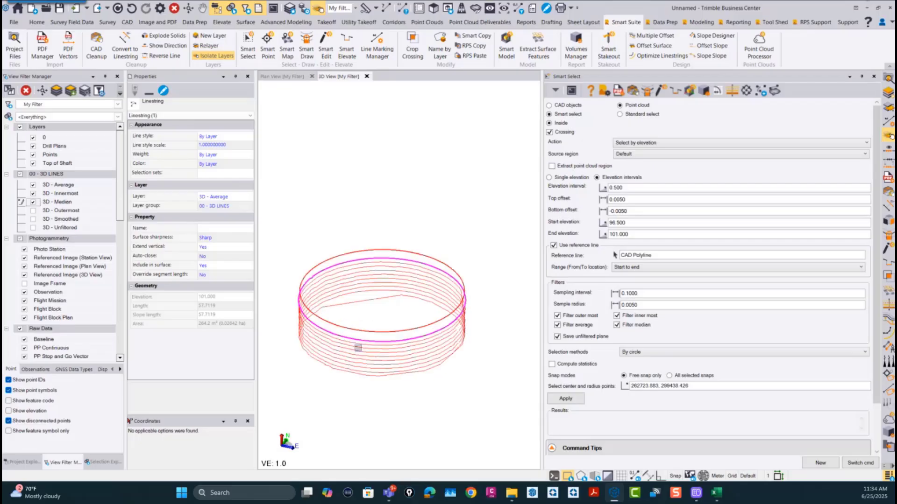
mouse_move(359, 355)
right_down()
mouse_move(359, 368)
mouse_move(364, 344)
mouse_move(354, 338)
right_up()
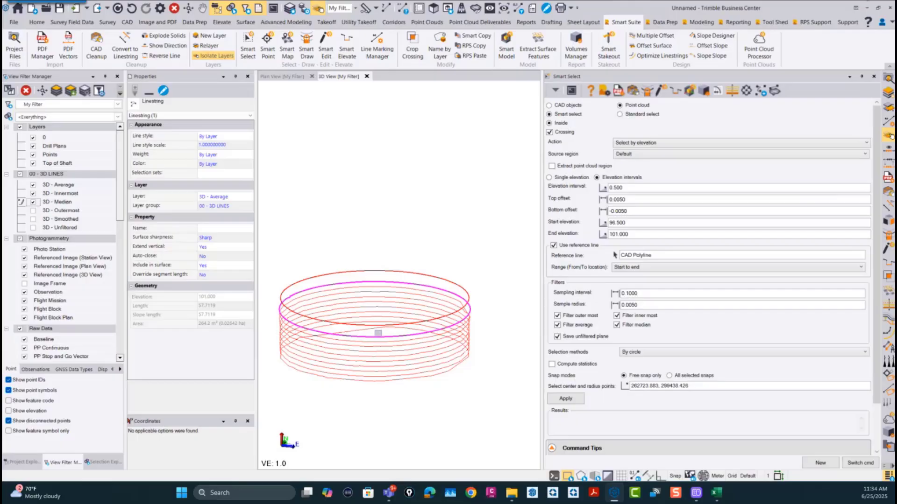
scroll(378, 333, down, 3)
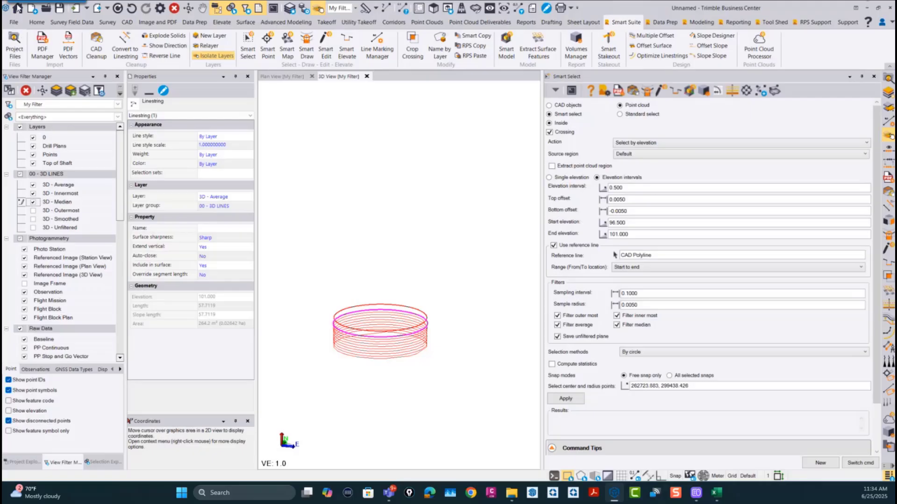
Step: Close the shaft project without saving its changes
click(14, 22)
click(26, 251)
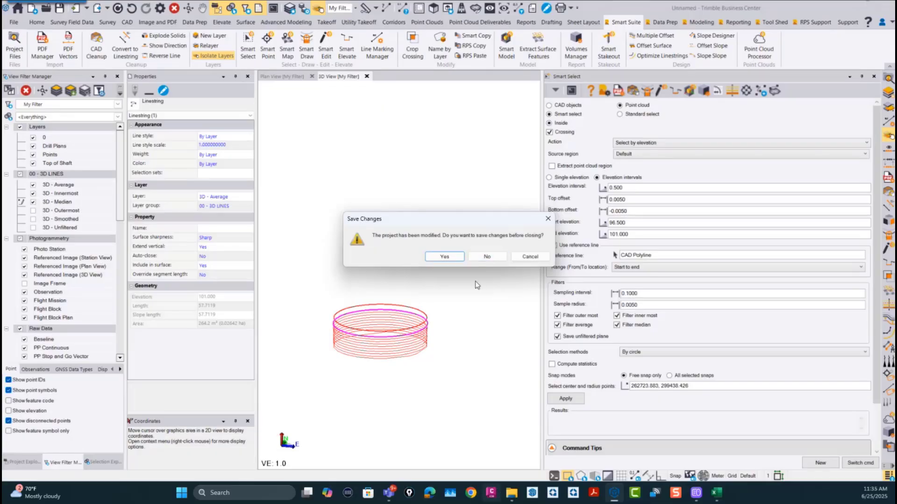
click(487, 257)
Step: Switch to File Explorer and look through the Smart Select folder inside RPS Command Data's 00 - Data Prep
click(511, 494)
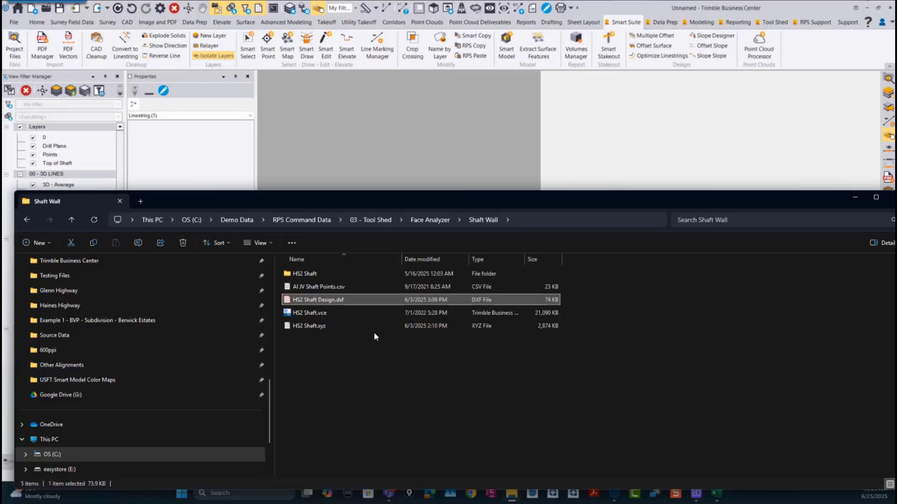
click(302, 220)
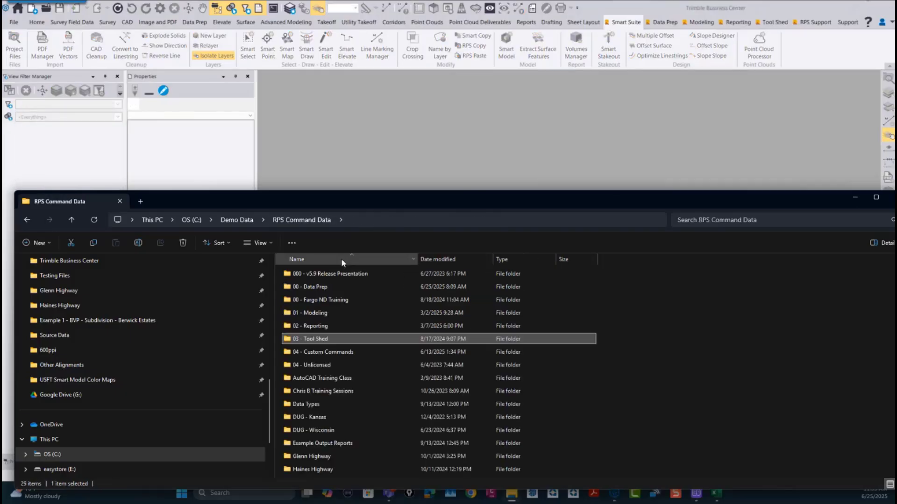
double_click(307, 287)
scroll(342, 380, down, 5)
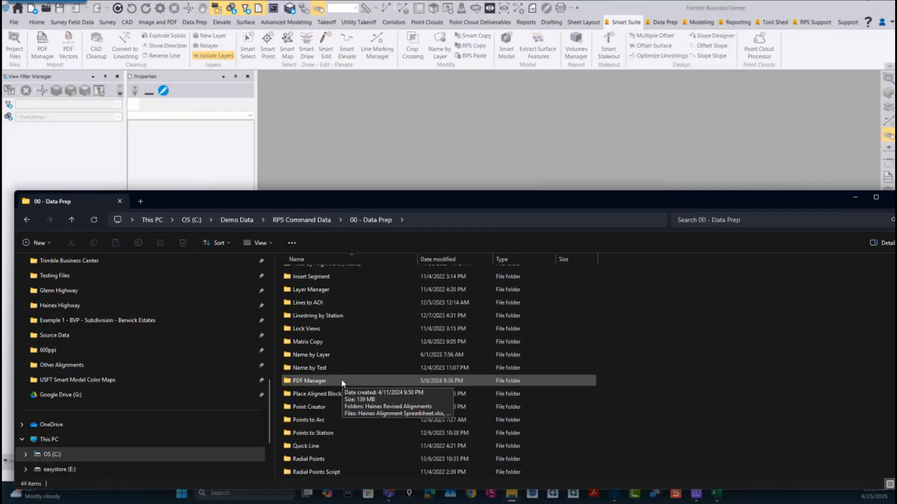
scroll(327, 401, down, 4)
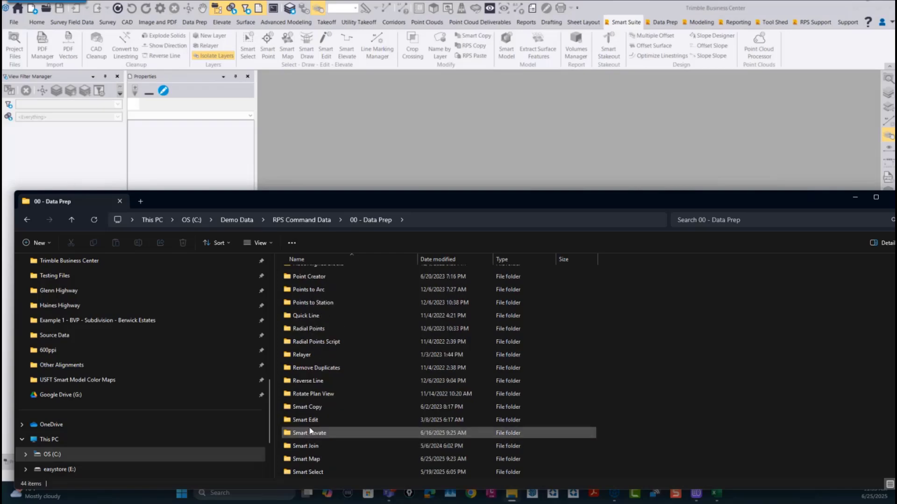
double_click(309, 472)
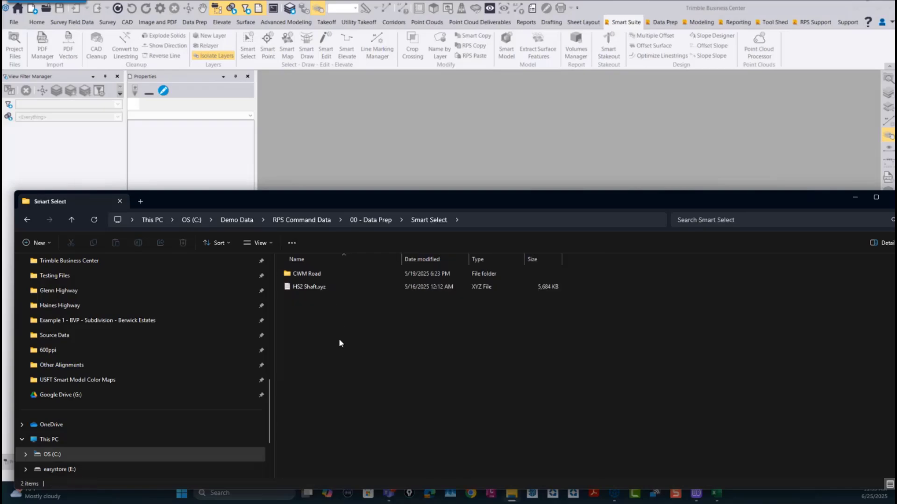
Step: Leave the Smart Select folder and browse the Project Data folder for another data set
click(370, 220)
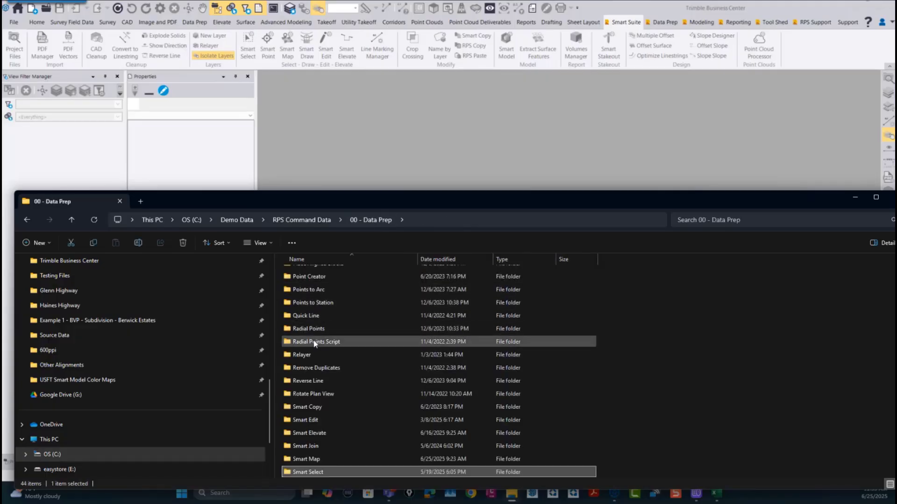
scroll(315, 343, up, 3)
scroll(66, 367, up, 6)
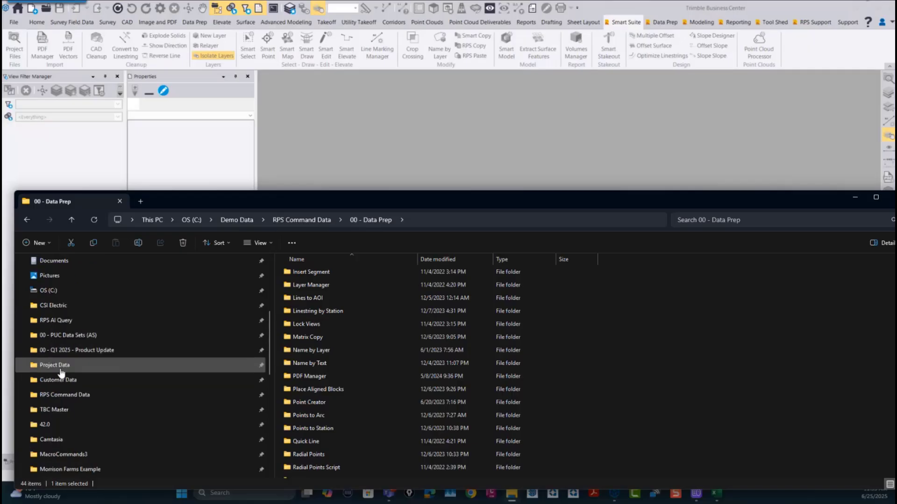
click(60, 369)
scroll(336, 368, down, 3)
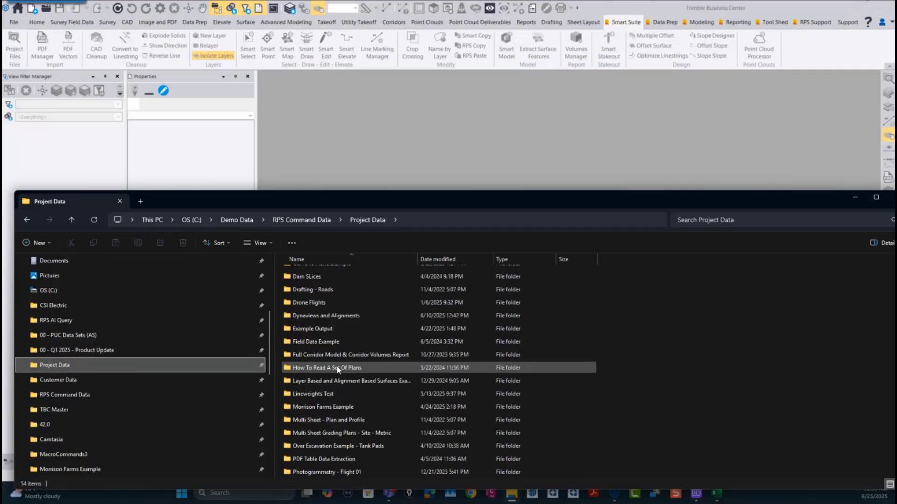
Step: Return to Trimble Business Center and create a new project
click(371, 186)
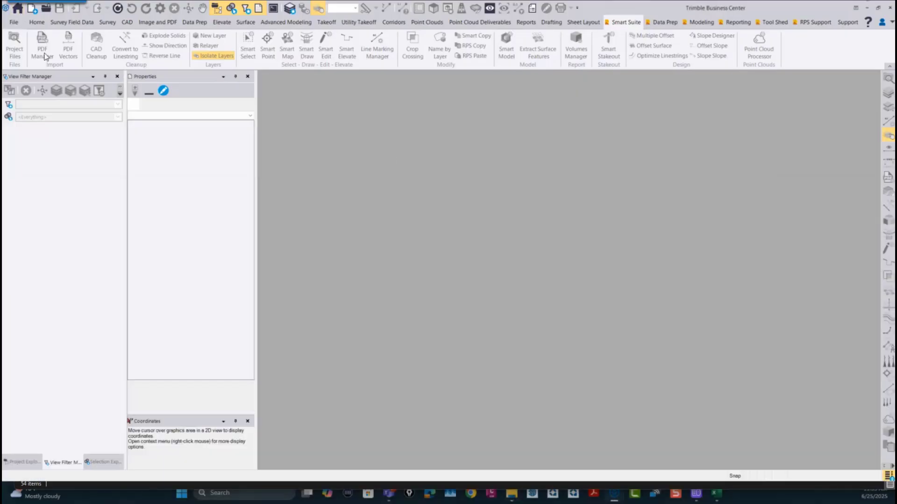
click(14, 22)
click(26, 39)
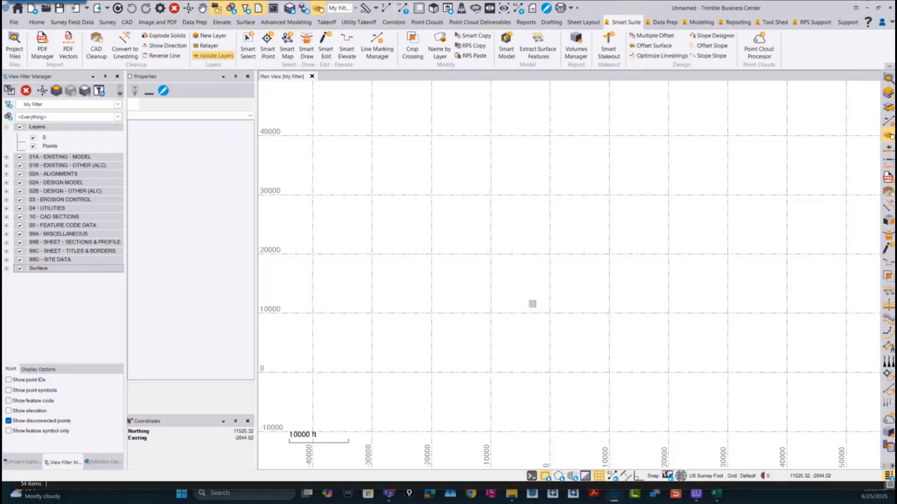
Step: Switch to File Explorer and open the Reservoir Example folder inside Project Data's Point Clouds folder
click(512, 493)
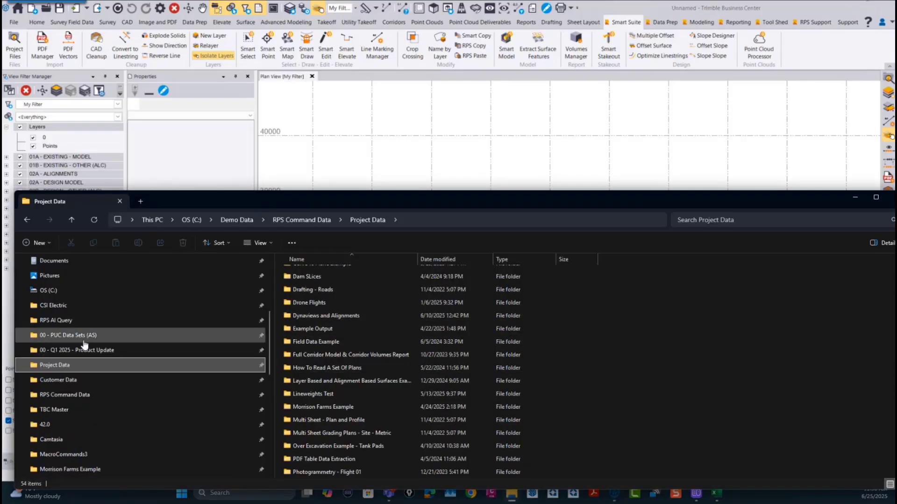
click(63, 369)
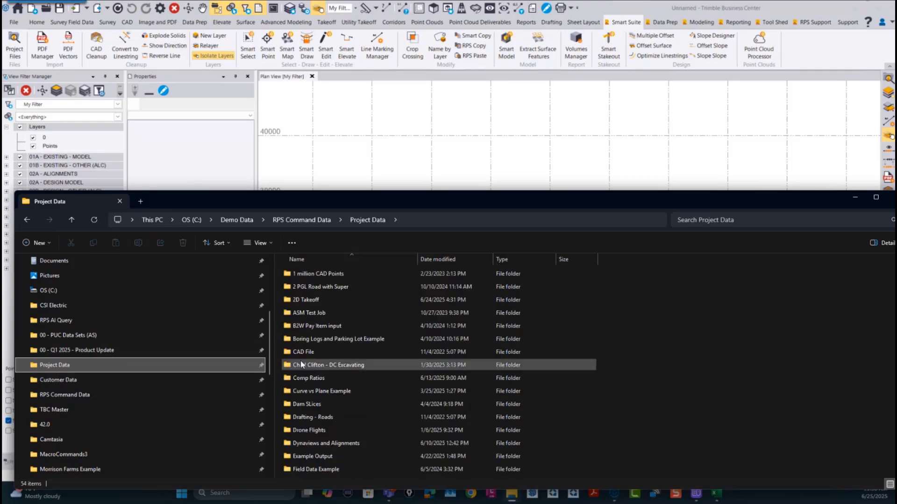
scroll(326, 393, down, 10)
scroll(308, 341, up, 2)
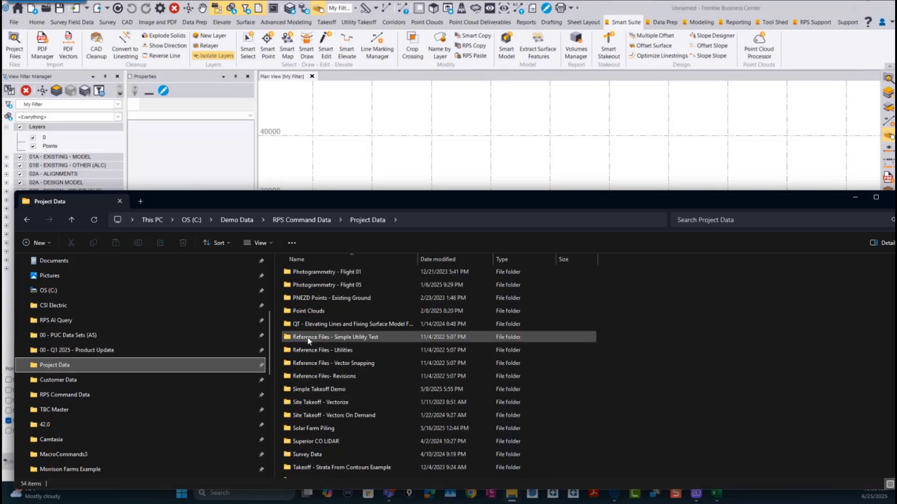
double_click(306, 311)
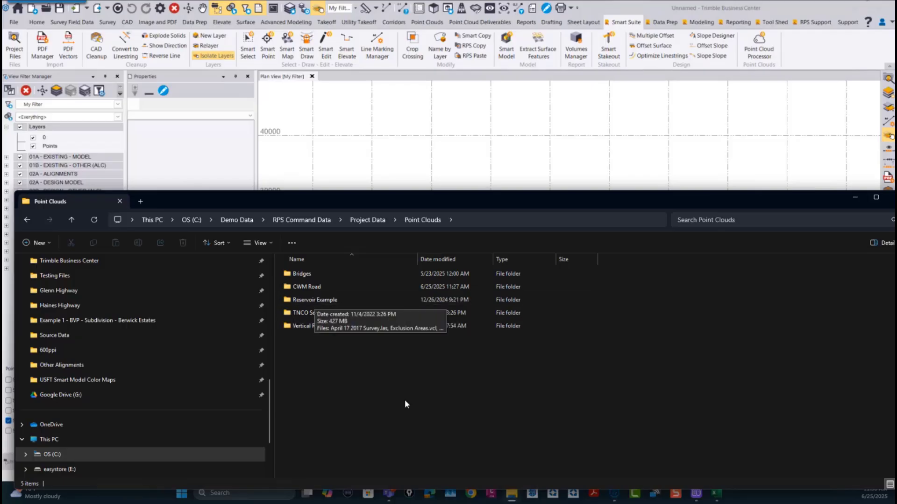
double_click(314, 301)
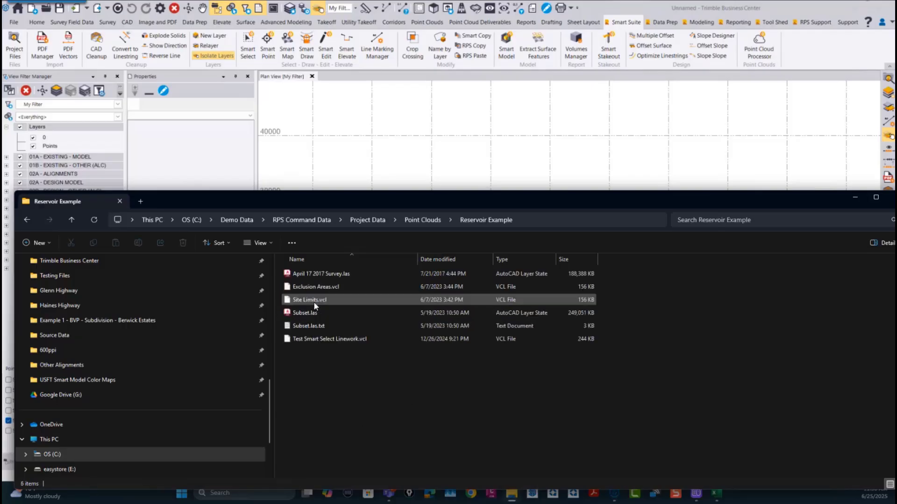
Step: Import April 17 2017 Survey.las into the new Trimble Business Center project as a point cloud from unknown source
drag(329, 273, 415, 172)
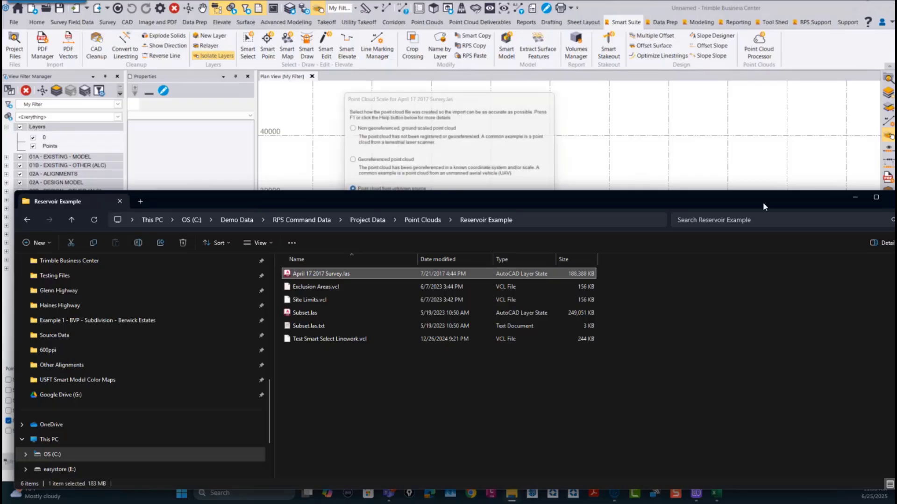
click(856, 198)
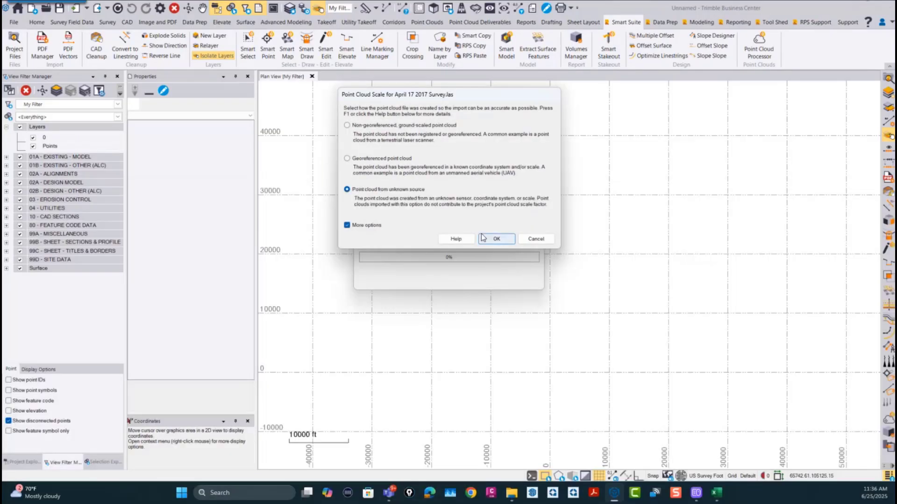
click(503, 238)
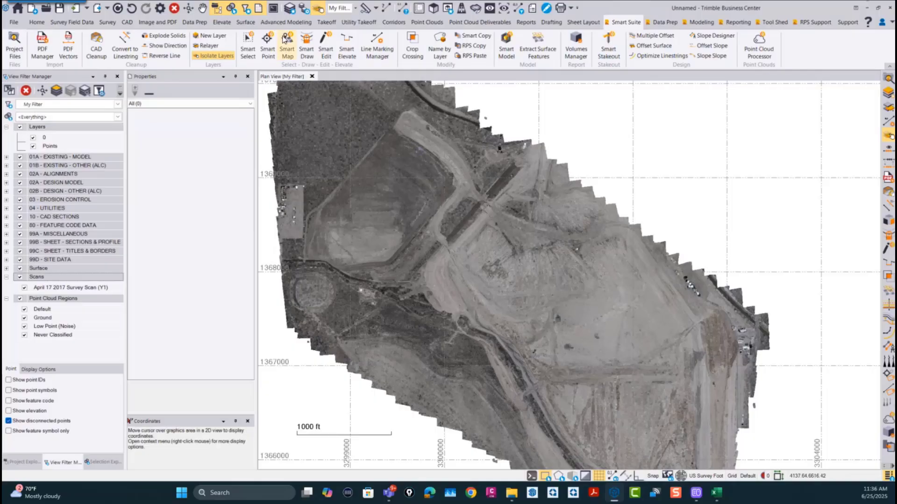
Step: Start Smart Select for point clouds and create a new extraction region named Sample Area
click(248, 47)
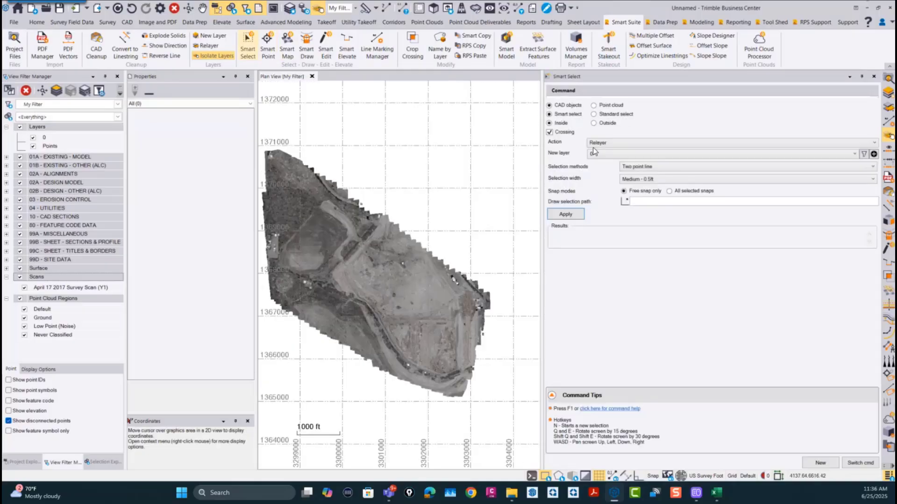
click(604, 107)
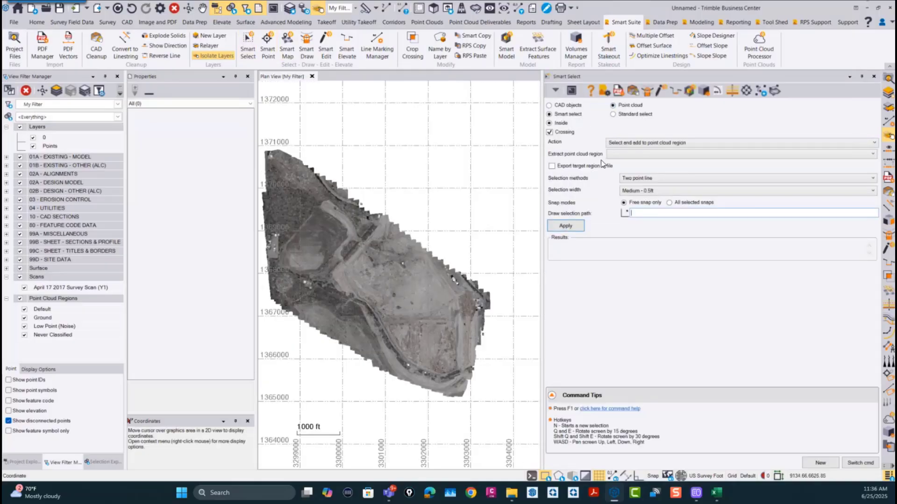
click(630, 158)
click(625, 195)
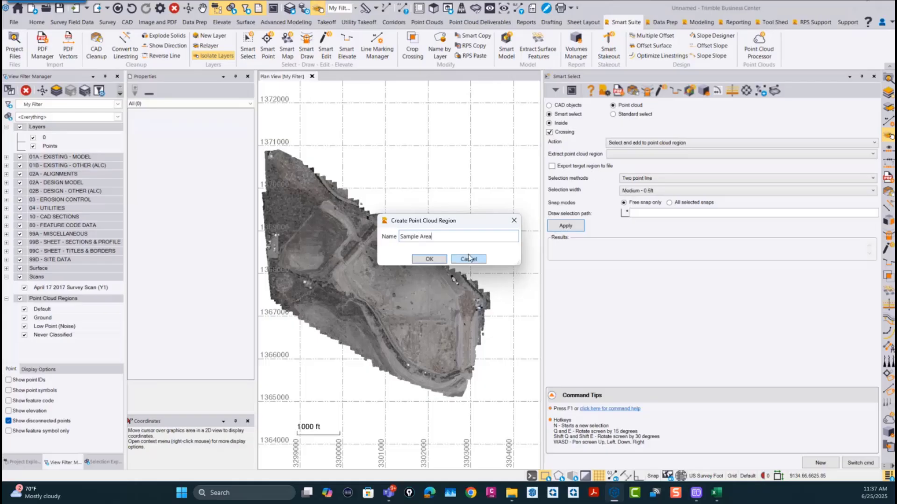
click(428, 258)
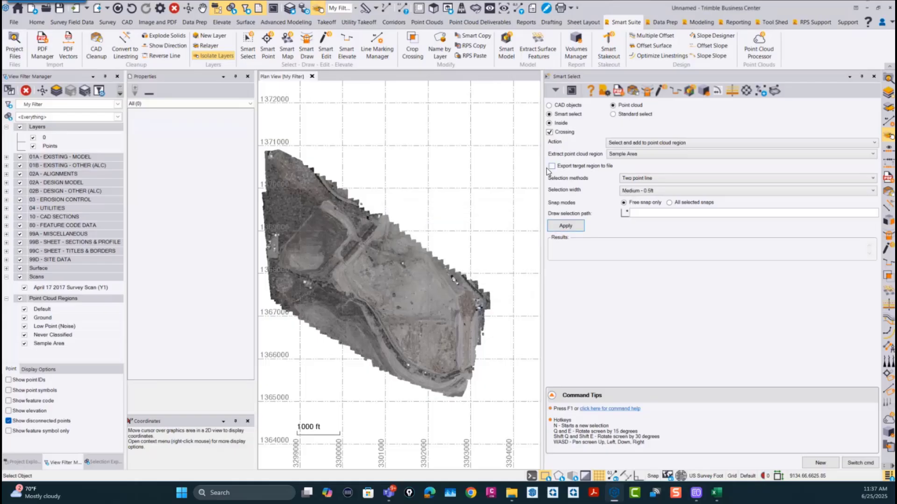
Step: Set the Smart Select selection method to By polygon(s)
click(652, 182)
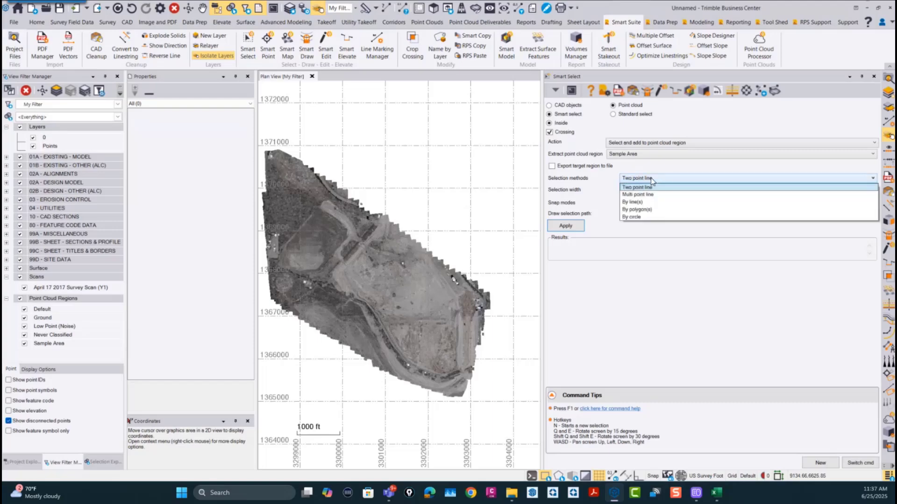
click(624, 205)
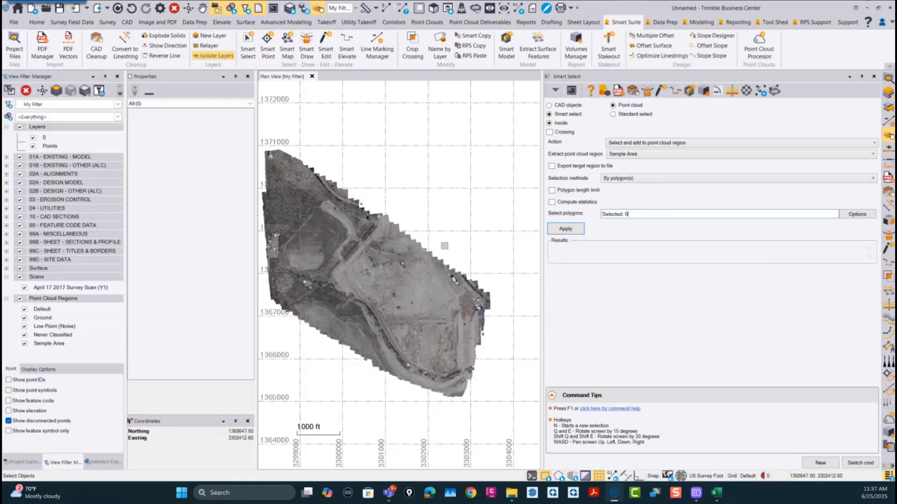
scroll(371, 273, up, 2)
scroll(394, 280, up, 2)
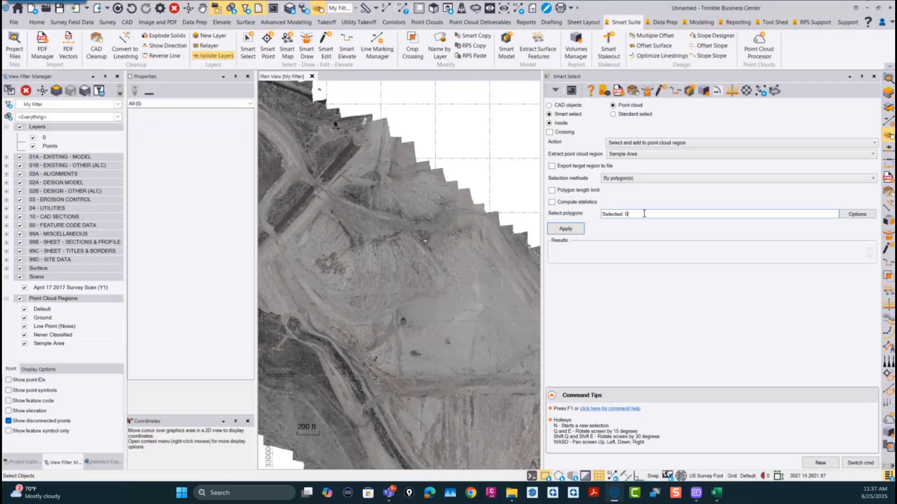
click(625, 179)
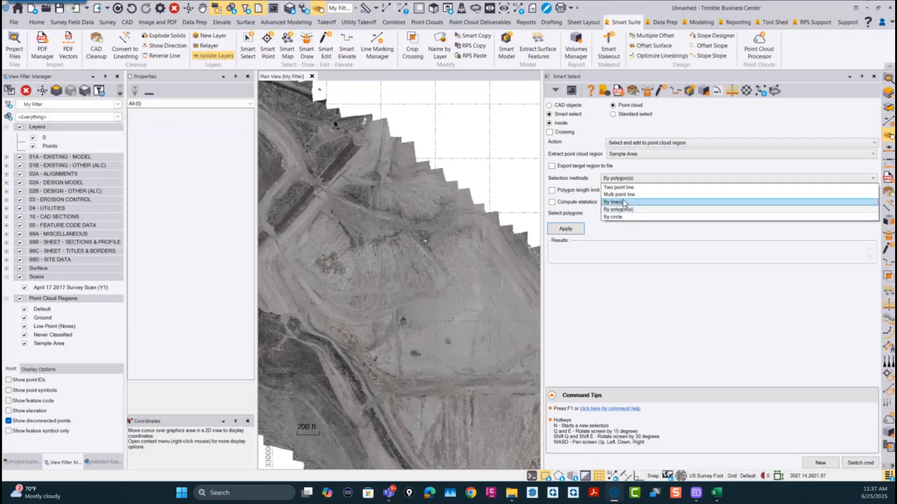
click(626, 195)
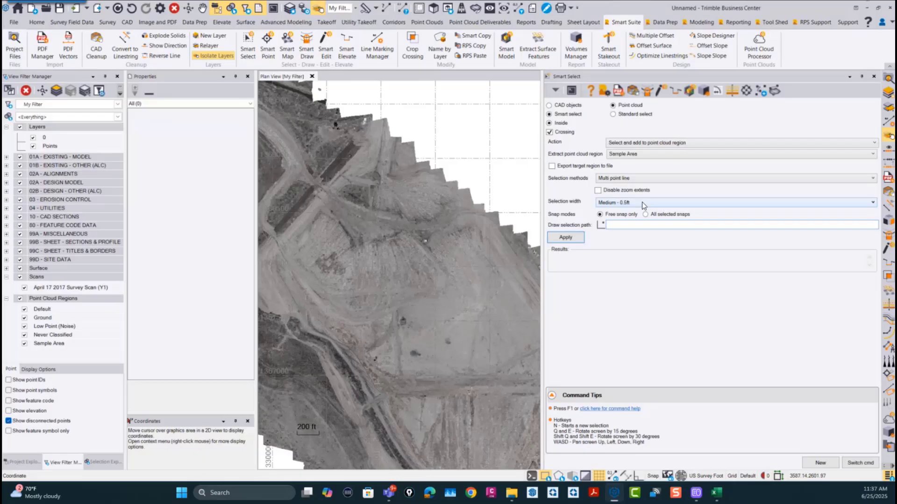
click(618, 178)
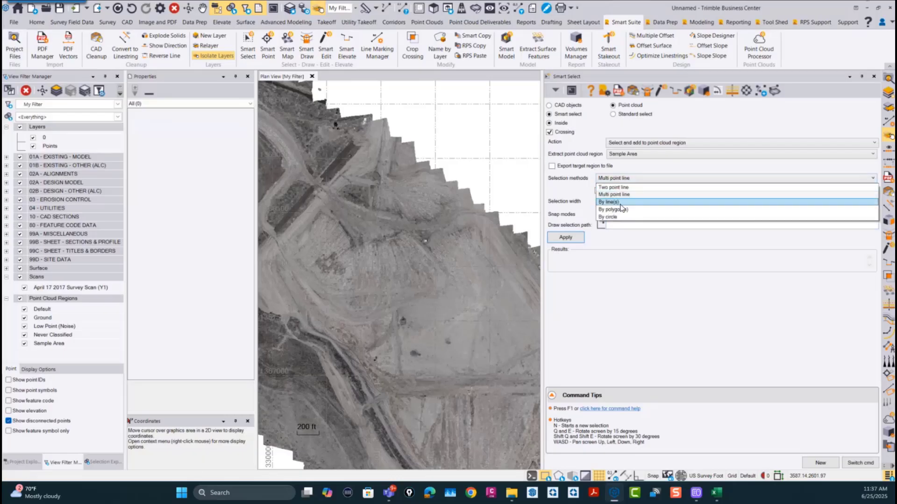
click(619, 210)
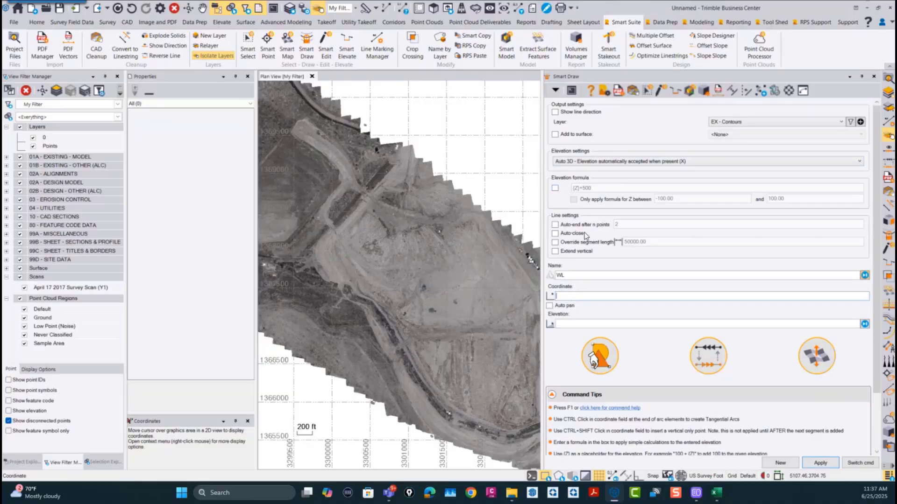
Step: Draw a closed six-sided 2D linestring without elevation, about 1,300 ft wide, around the flat ground in the survey's eastern part with Smart Draw
click(573, 163)
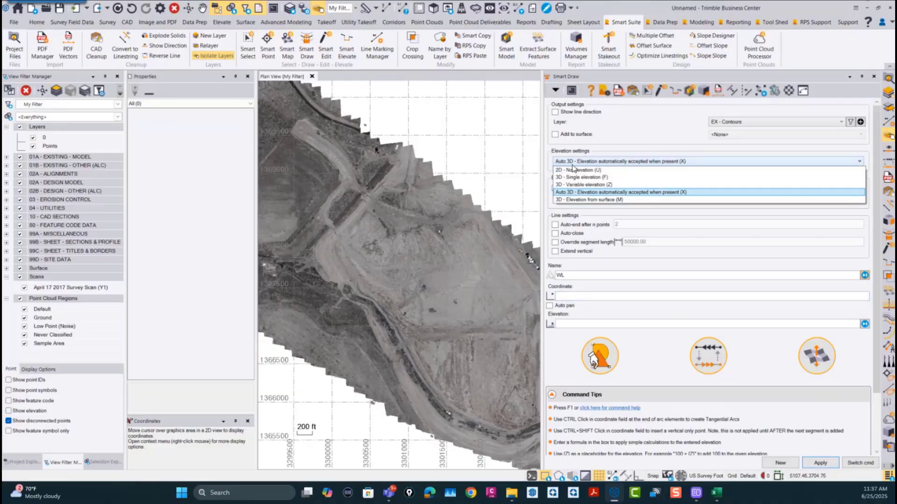
click(575, 170)
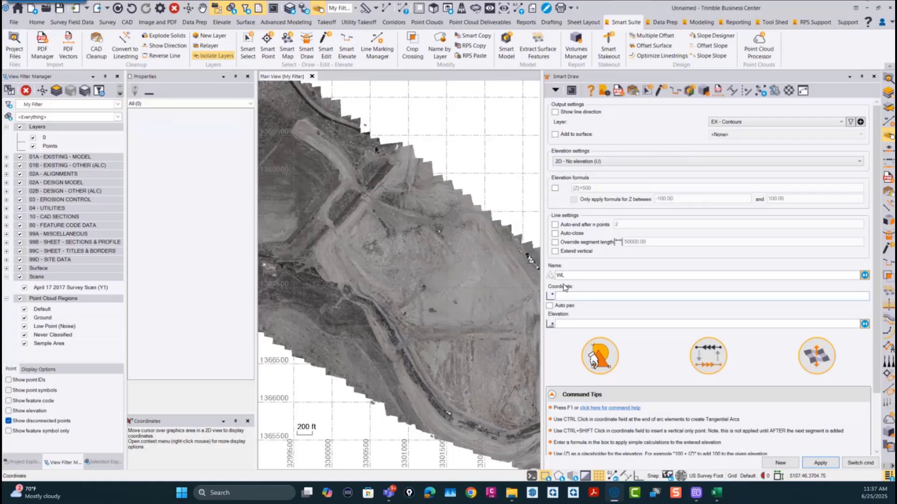
click(412, 274)
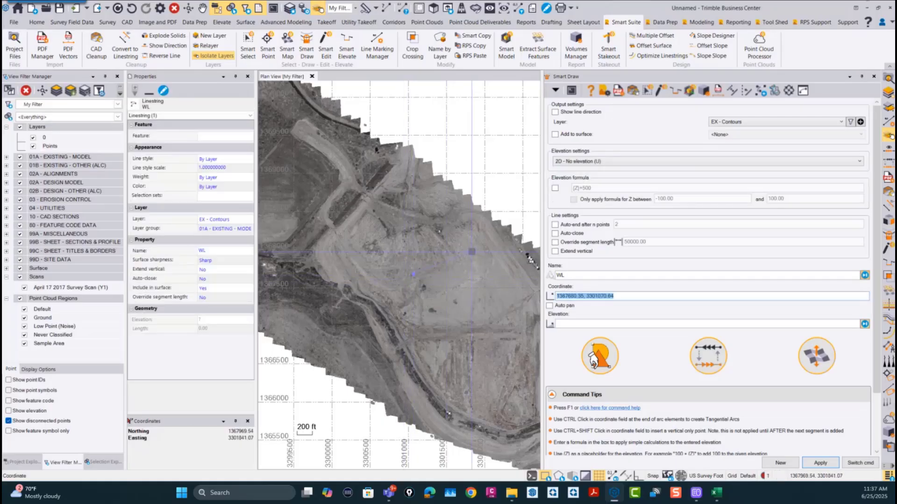
click(470, 253)
click(501, 269)
click(511, 318)
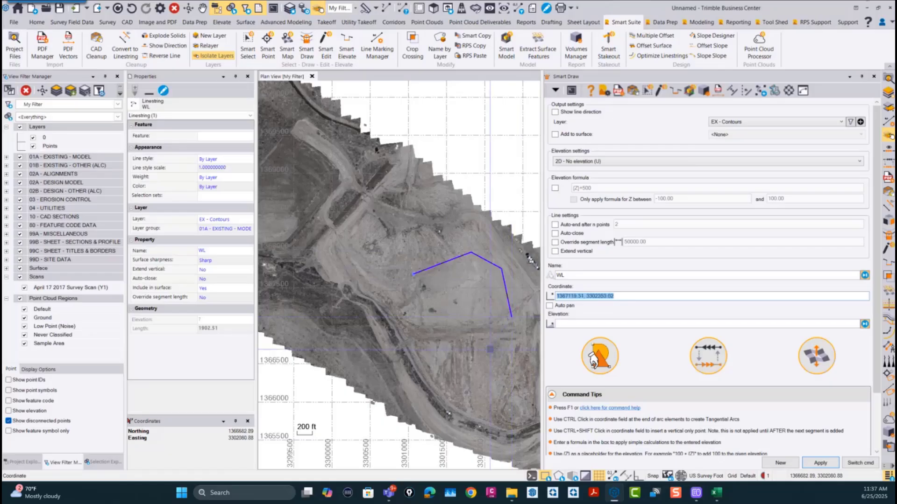
click(462, 323)
click(434, 304)
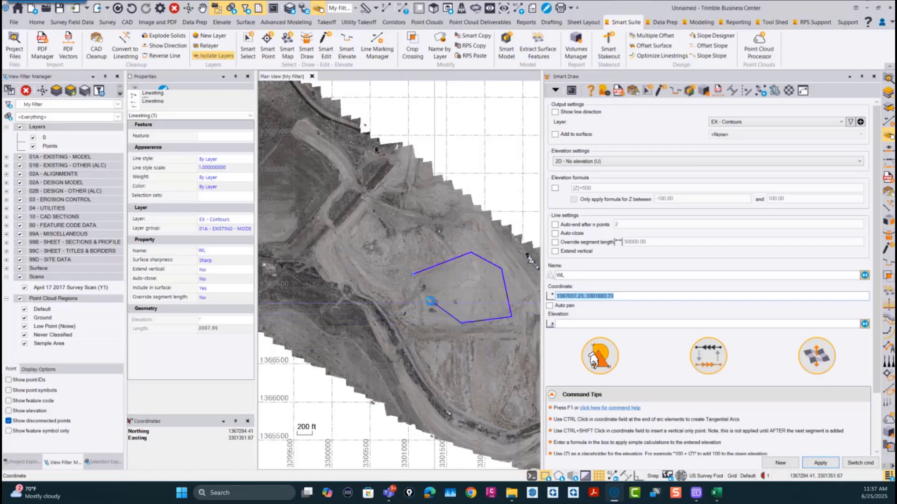
click(413, 274)
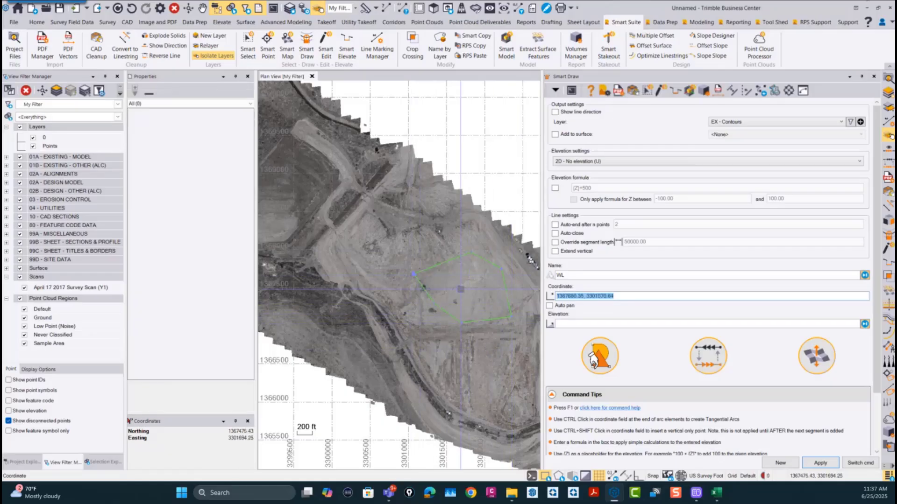
Step: Return to Smart Select and add the points inside the drawn polygon to the Sample Area region
click(867, 464)
click(835, 433)
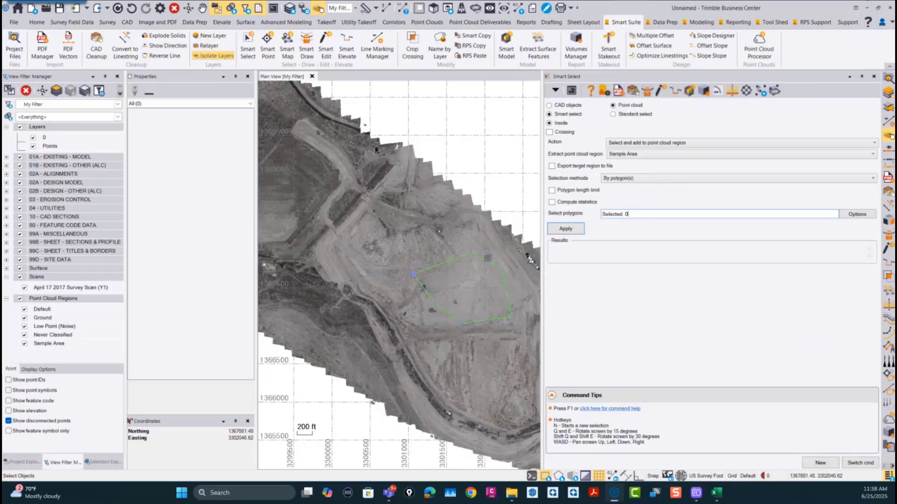
click(489, 261)
click(566, 232)
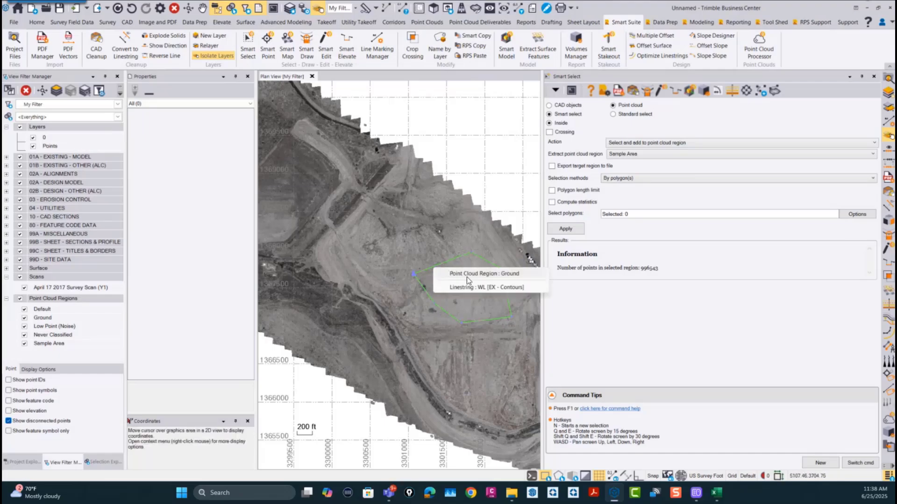
Step: Hide all point cloud regions except Sample Area to isolate the extracted points
click(447, 263)
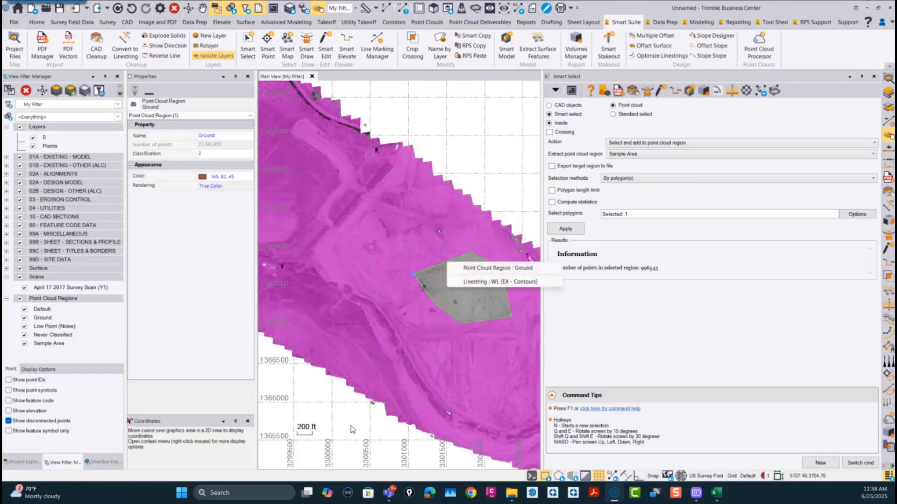
drag(330, 445, 254, 340)
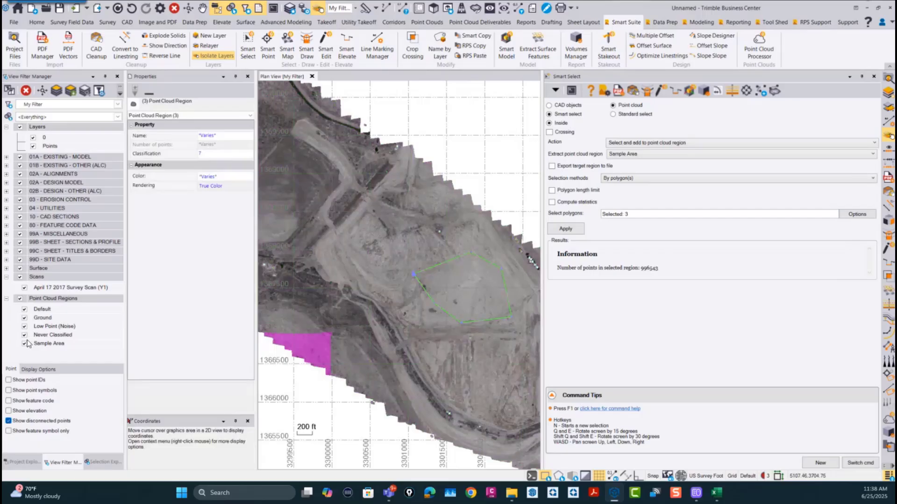
click(19, 299)
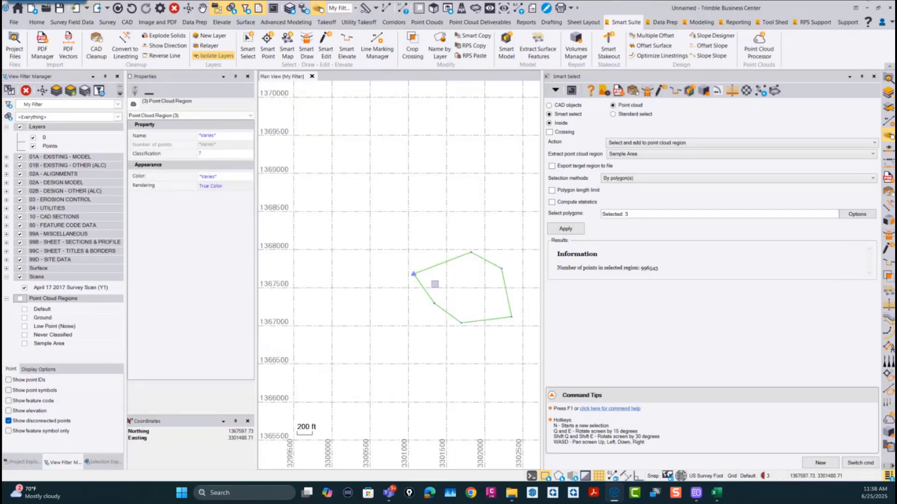
click(24, 344)
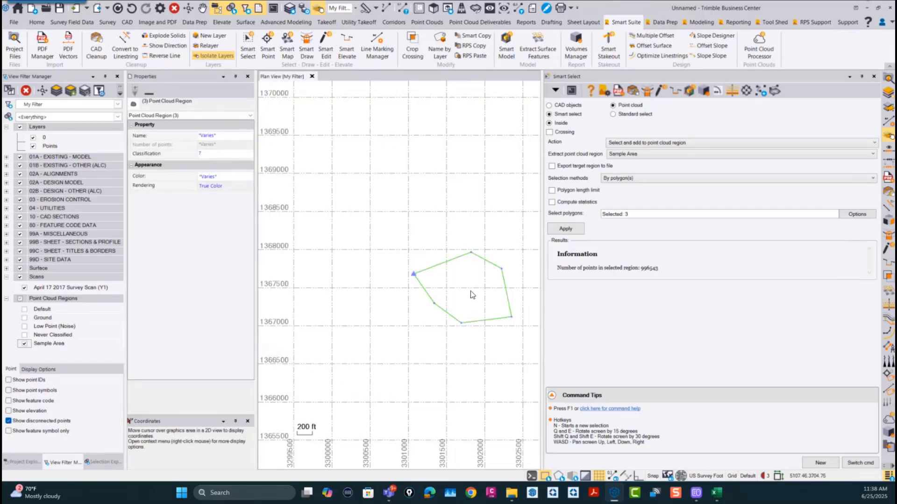
scroll(469, 290, up, 3)
scroll(471, 290, up, 1)
middle_drag(469, 290, 396, 286)
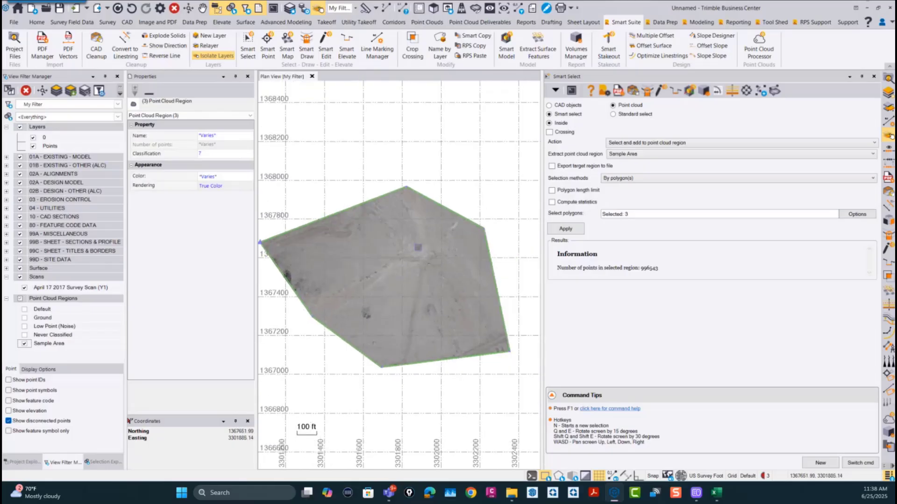
scroll(419, 249, down, 1)
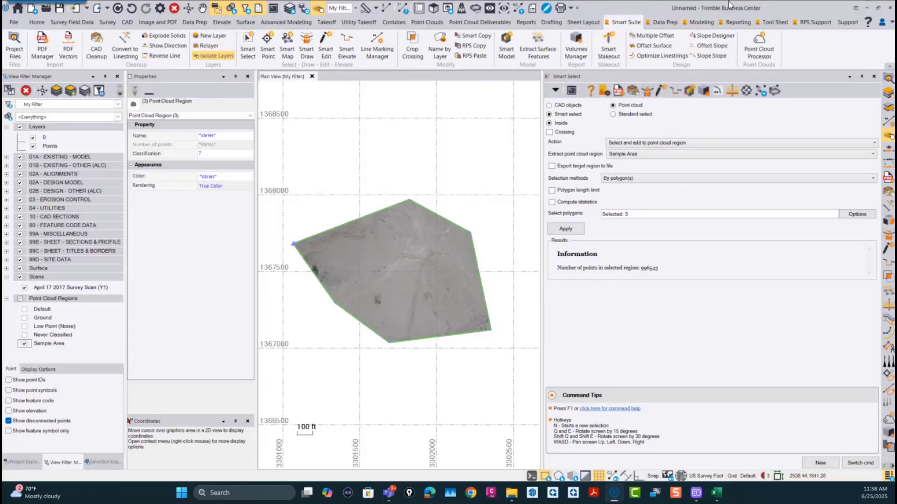
Step: Load the Sample Area region into Point Cloud Processor with a maximum grid size of 20 and a minimum grid size of 1
click(774, 22)
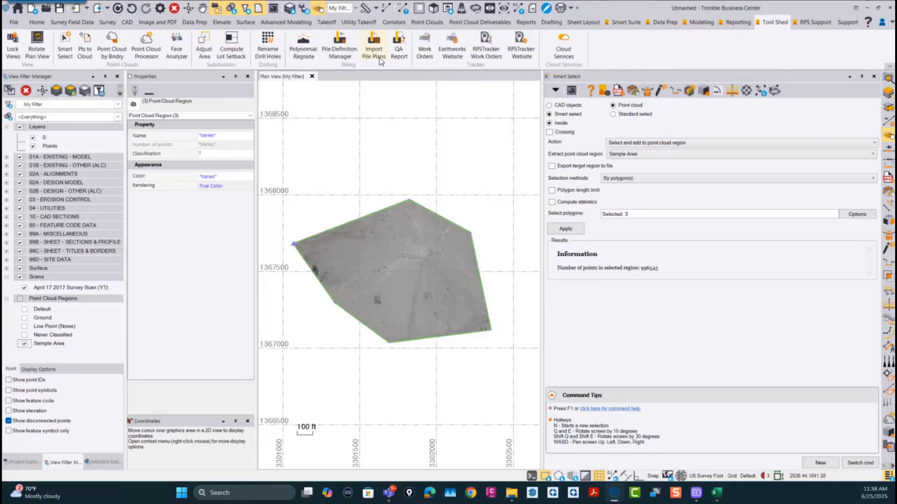
click(156, 45)
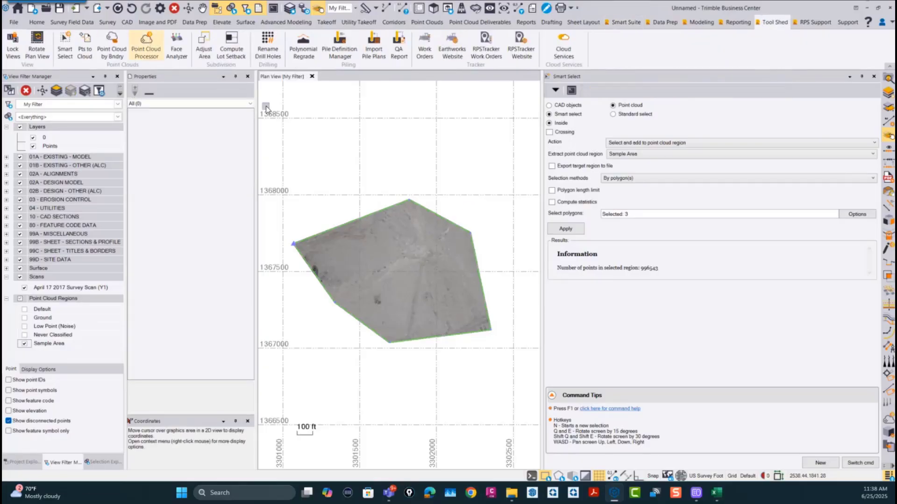
click(392, 273)
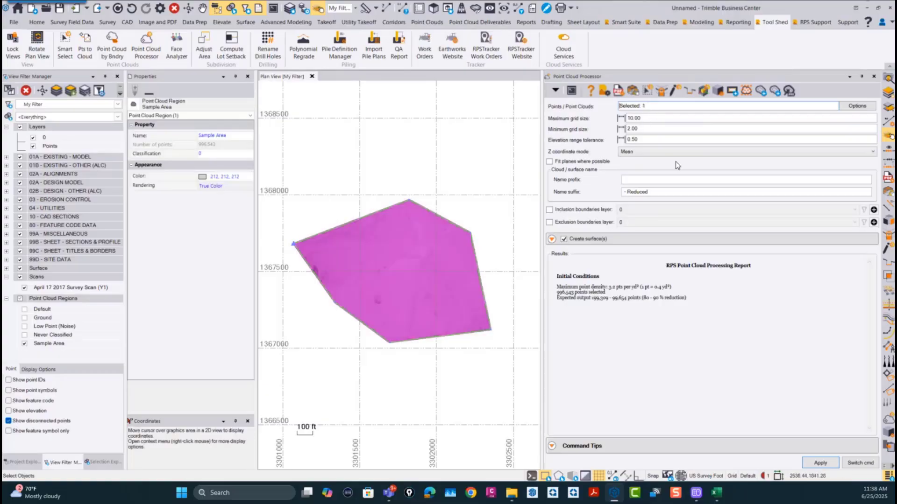
key(Return)
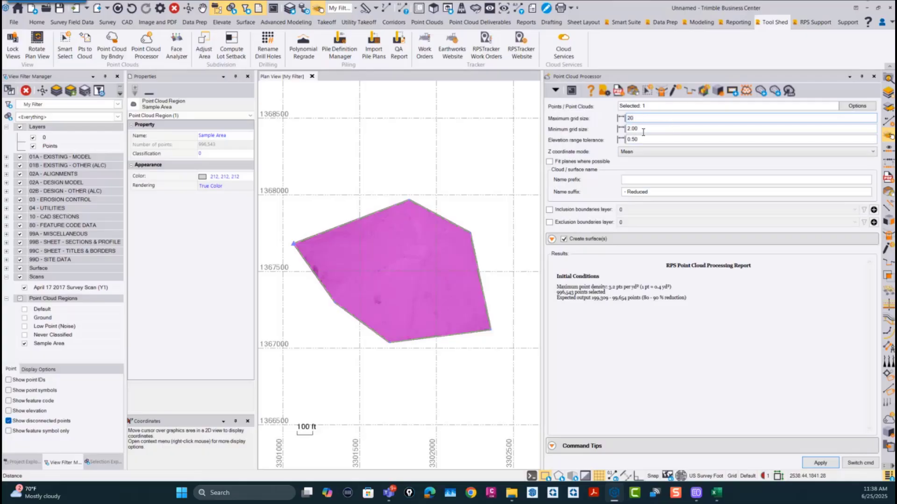
key(Return)
text(1)
key(Return)
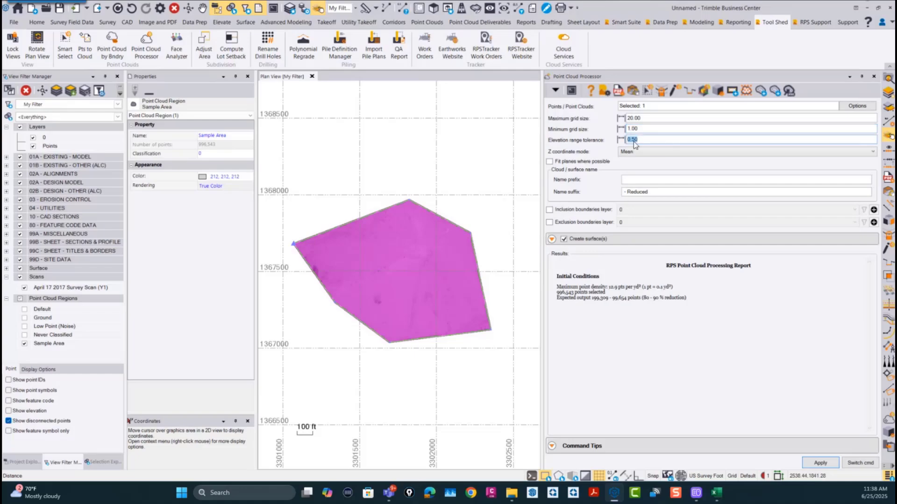
Step: Process the cloud with plane fitting, prefix "AS1 -" and surface creation, leaving inclusion and exclusion boundaries out of the surface
click(550, 161)
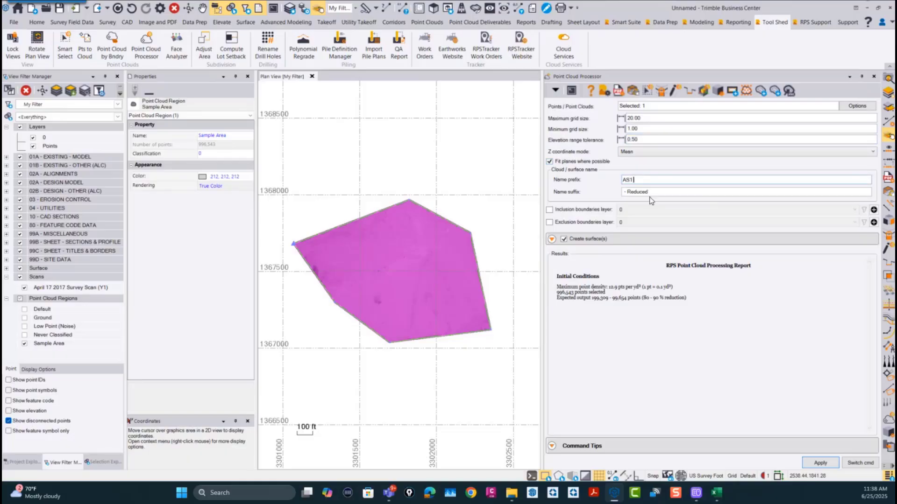
click(584, 239)
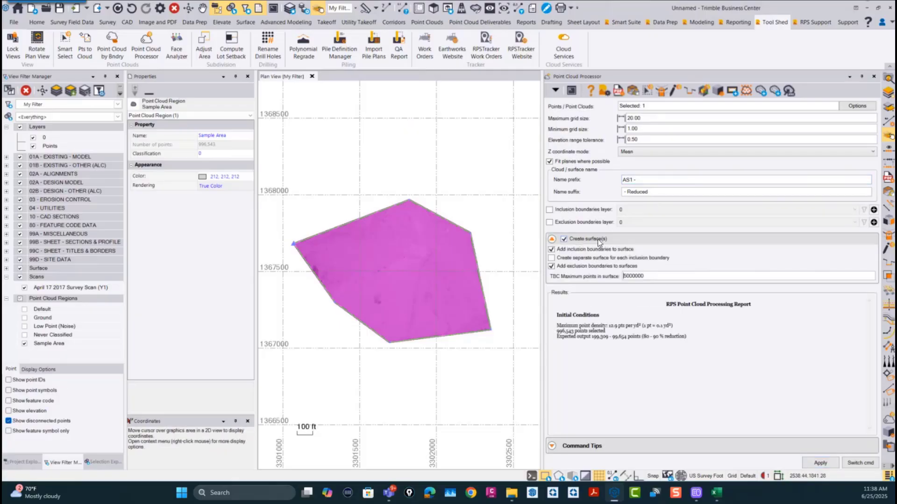
click(551, 249)
click(551, 266)
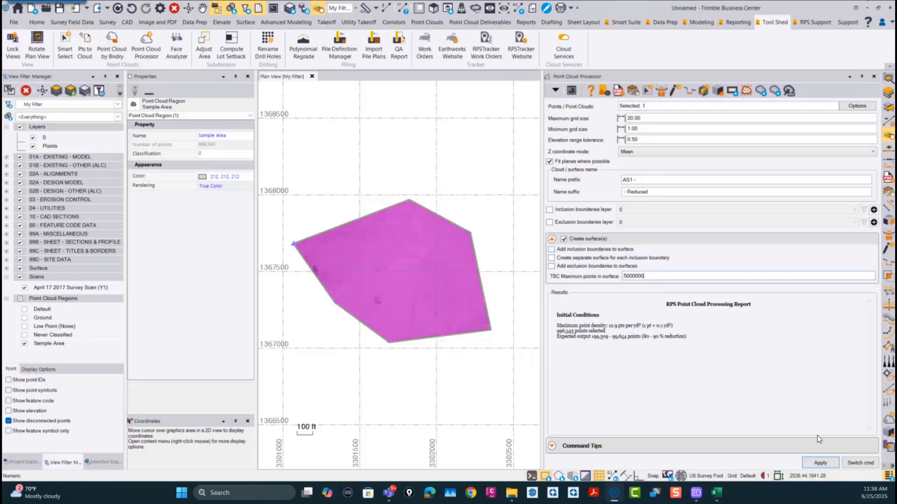
click(823, 463)
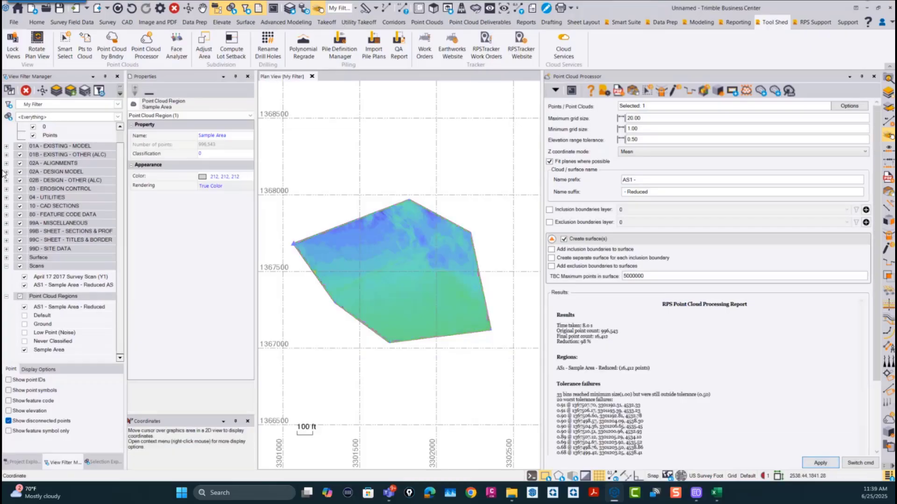
Step: Hide the Sample Area and AS1 - Sample Area - Reduced regions and examine the new surface in a 3D view
click(24, 350)
click(24, 307)
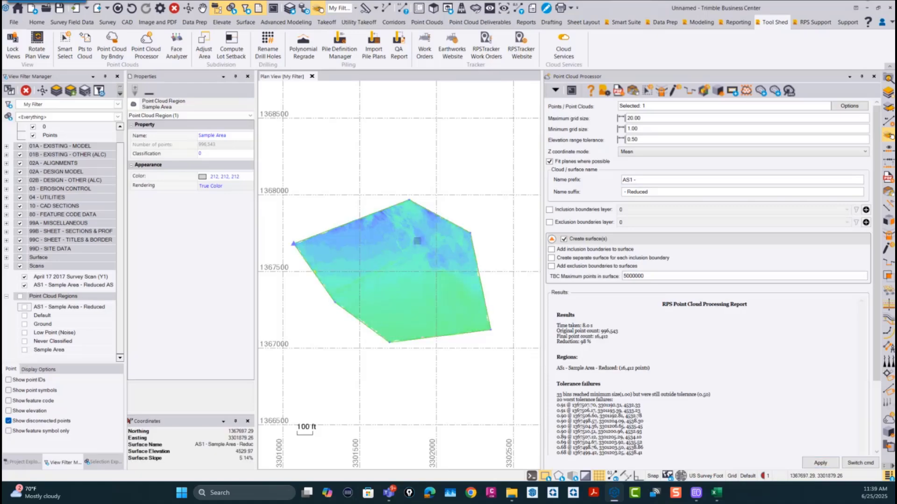
click(433, 8)
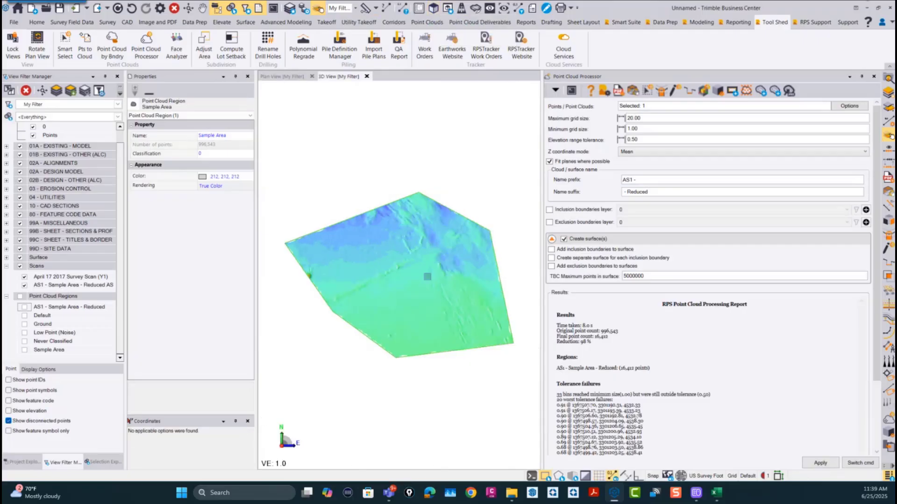
scroll(415, 278, up, 5)
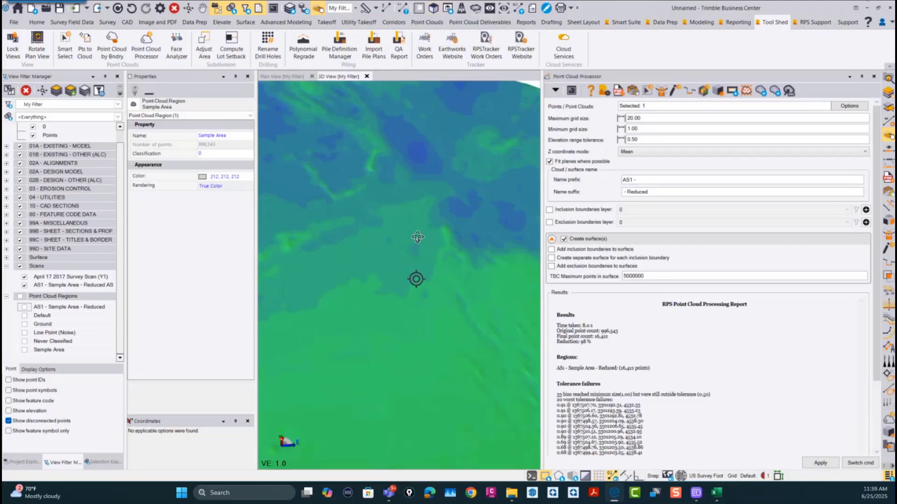
middle_drag(417, 237, 420, 205)
scroll(372, 274, up, 5)
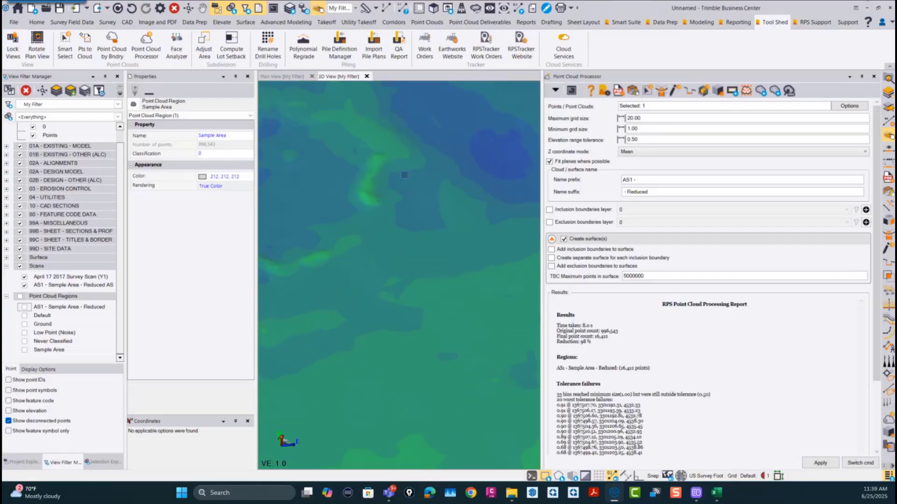
scroll(427, 214, down, 6)
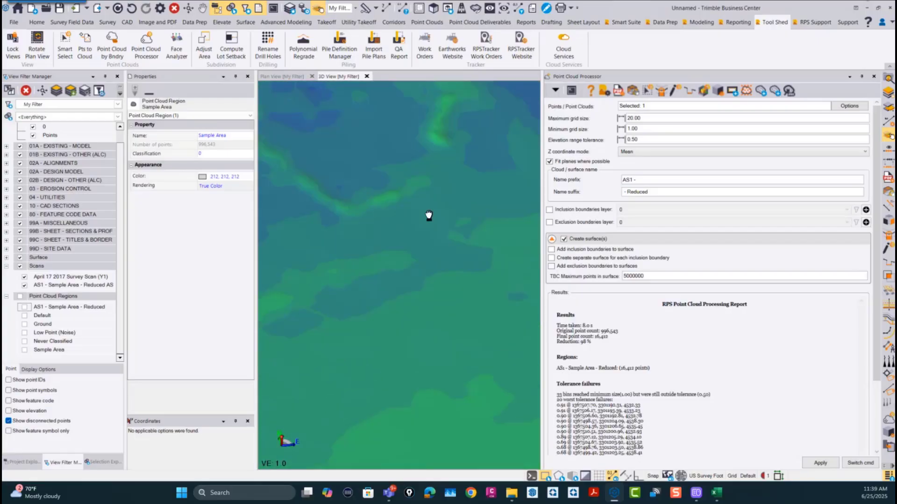
scroll(383, 287, down, 4)
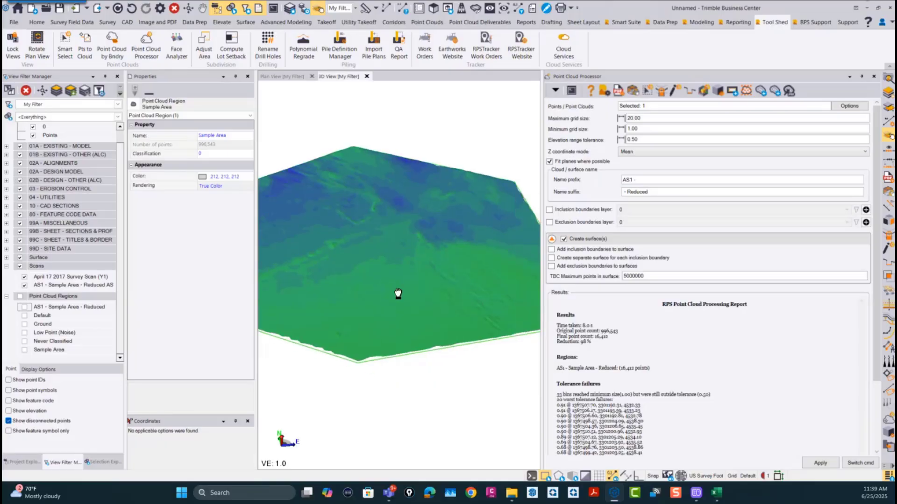
mouse_move(343, 319)
middle_down()
mouse_move(369, 318)
mouse_move(389, 299)
middle_up()
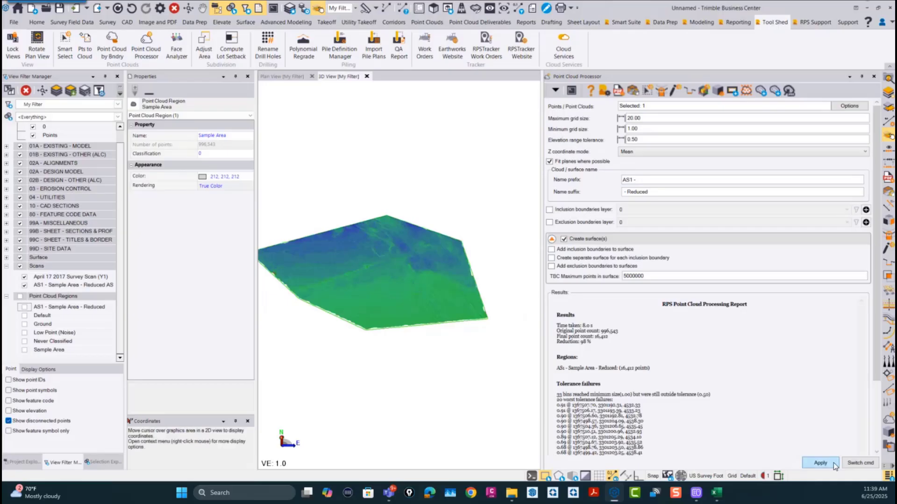
click(860, 463)
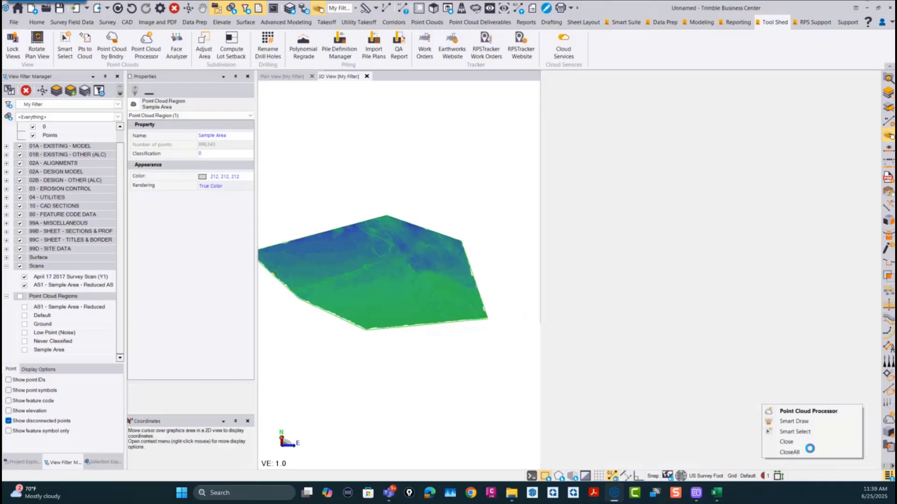
click(809, 452)
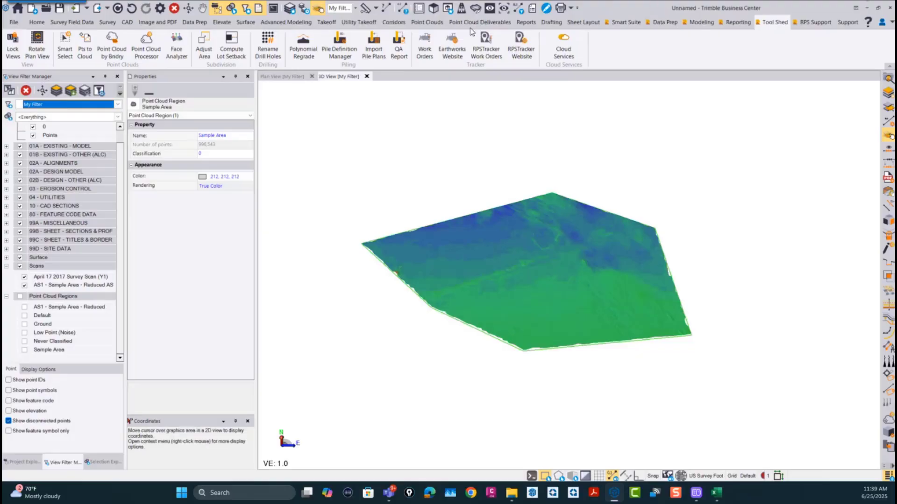
Step: Create quick contours on the reduced surface at a 1.00 interval on layer 0, colored 0, 128, 255 with index contours 255, 23, 23
click(245, 23)
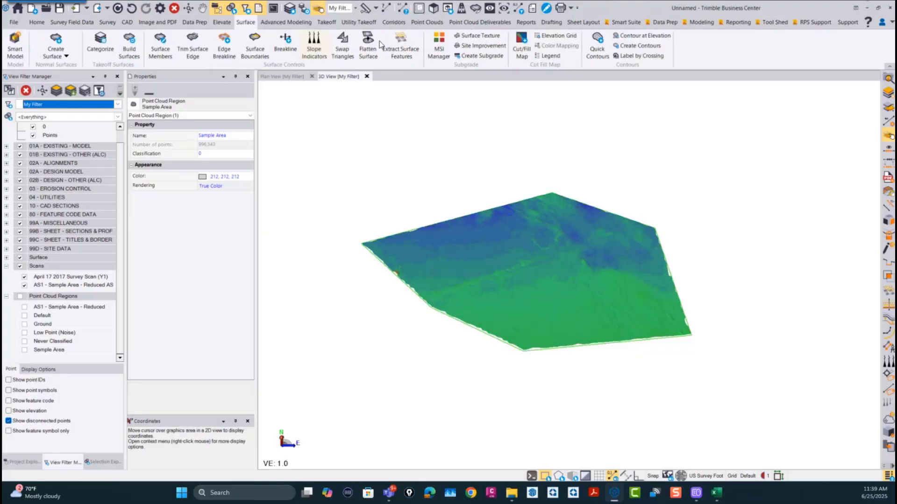
click(597, 41)
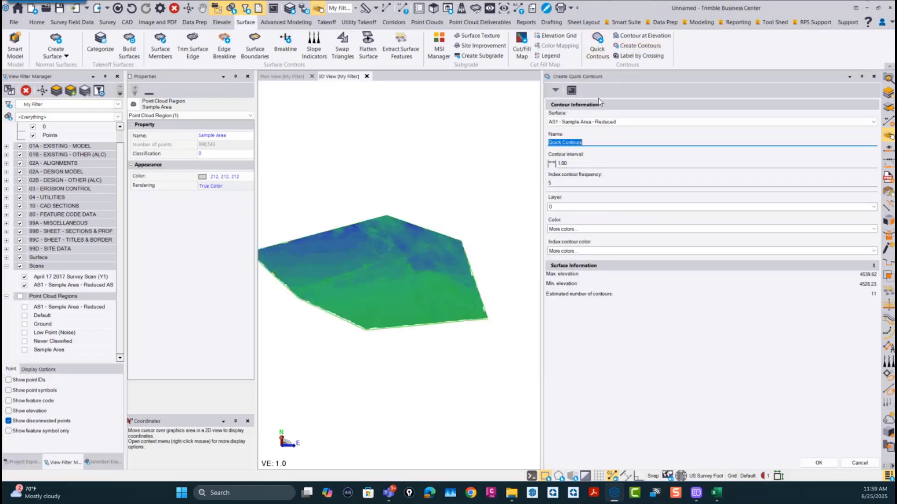
click(583, 163)
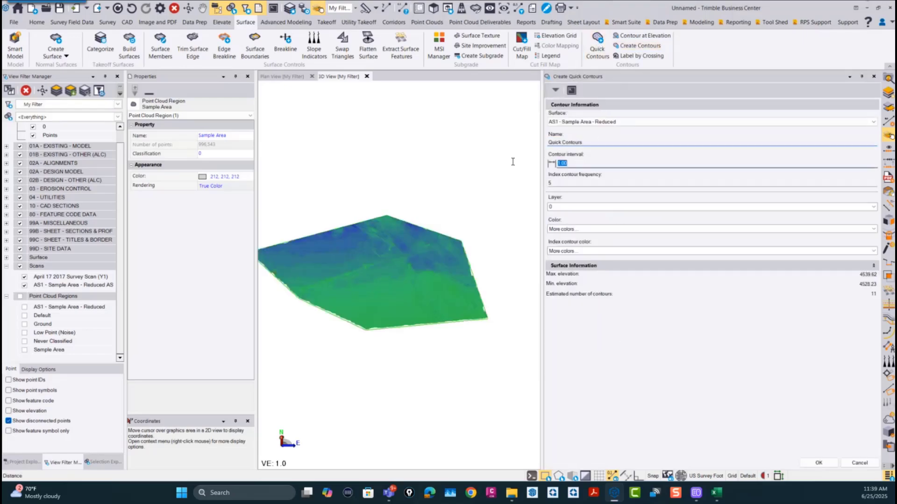
click(565, 208)
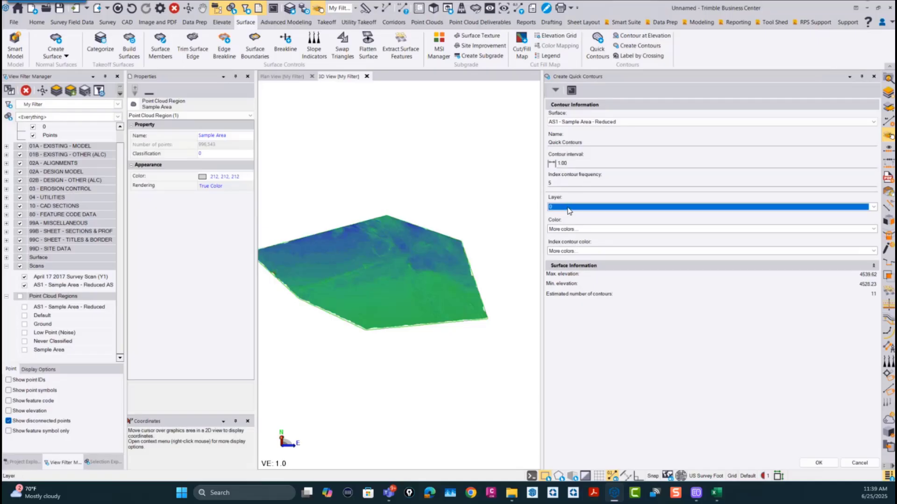
click(581, 231)
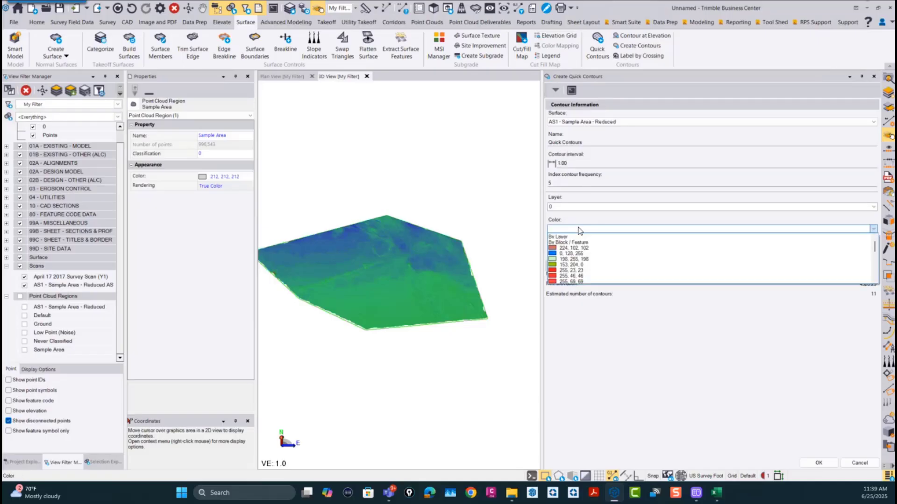
click(564, 254)
click(564, 254)
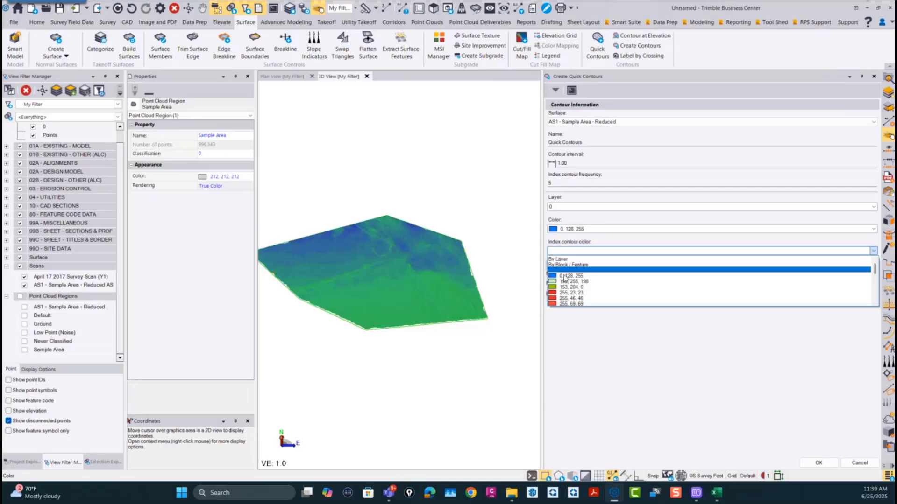
click(567, 297)
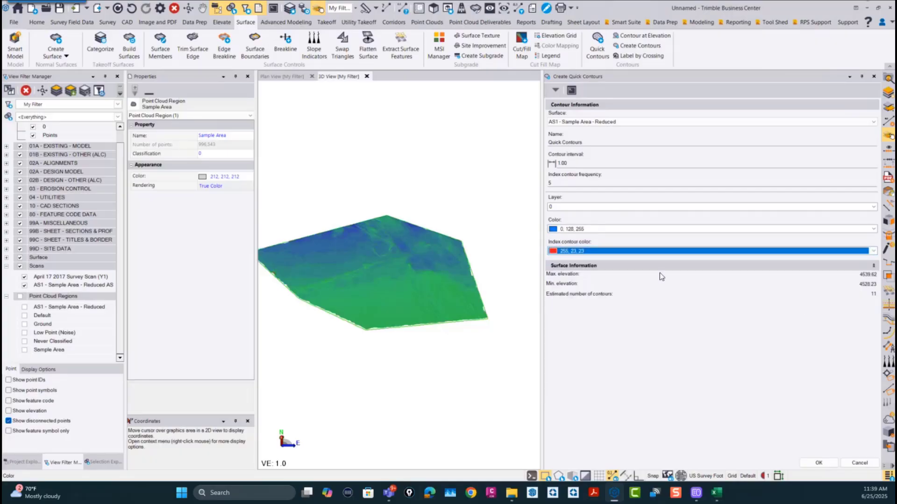
click(820, 462)
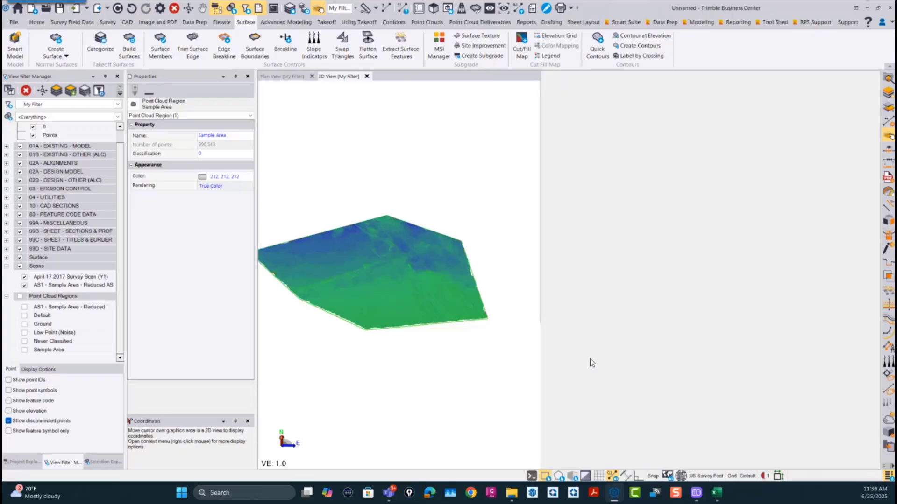
Step: Hide the surface and examine the shape and smoothness of the contour lines across the sample area
scroll(480, 207, up, 5)
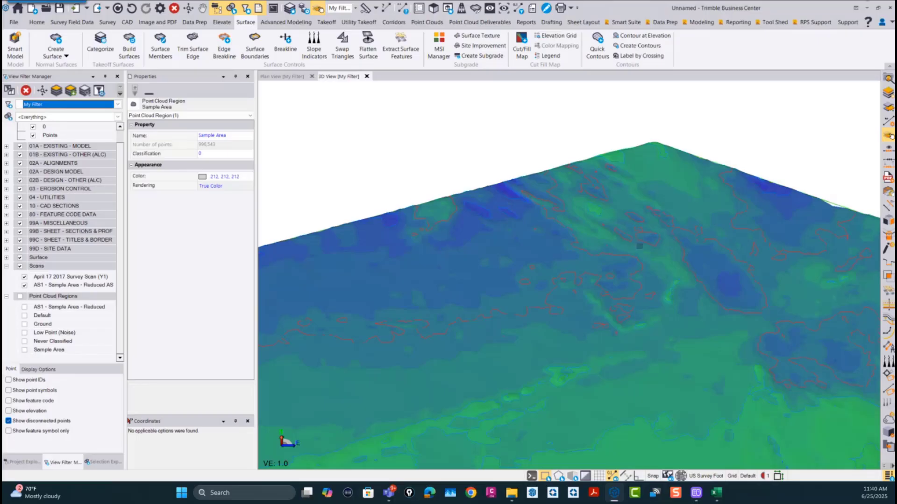
scroll(640, 246, down, 5)
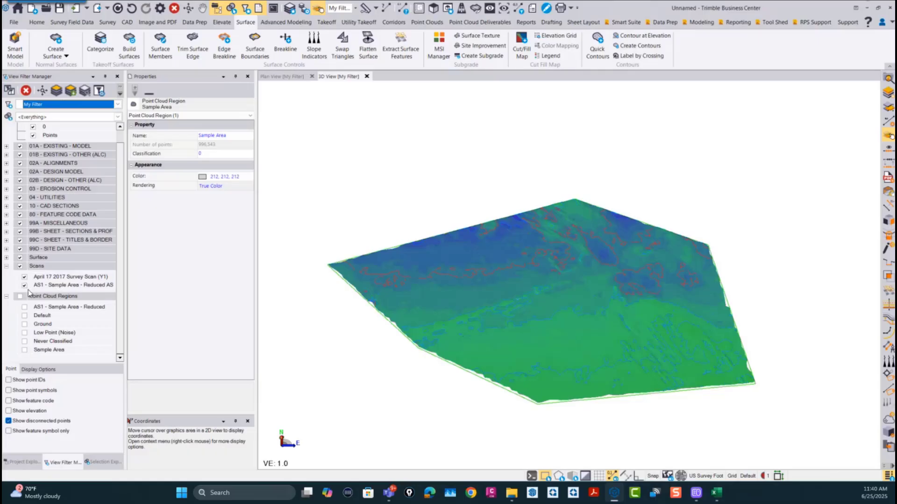
click(20, 258)
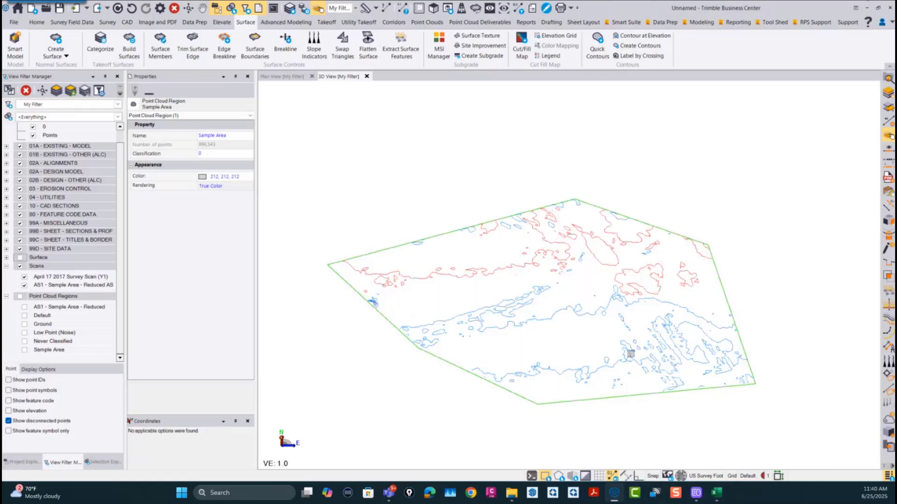
scroll(671, 355, up, 5)
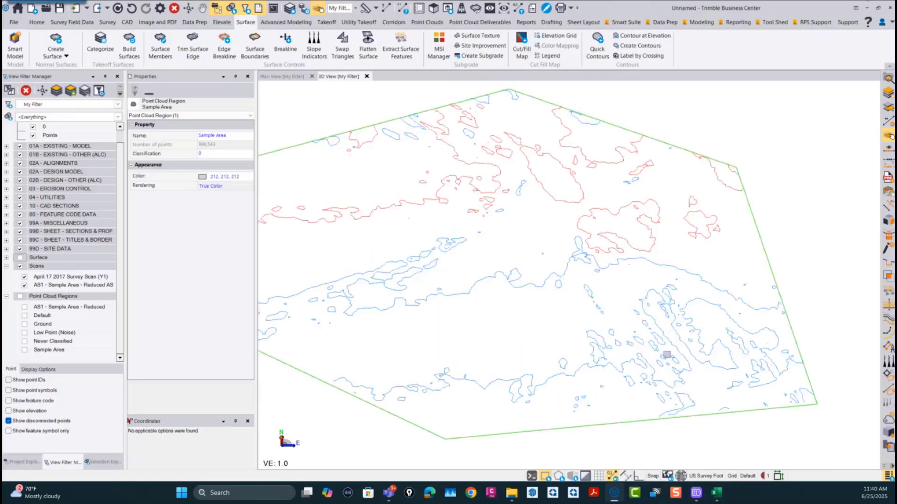
scroll(535, 294, down, 2)
scroll(537, 295, down, 4)
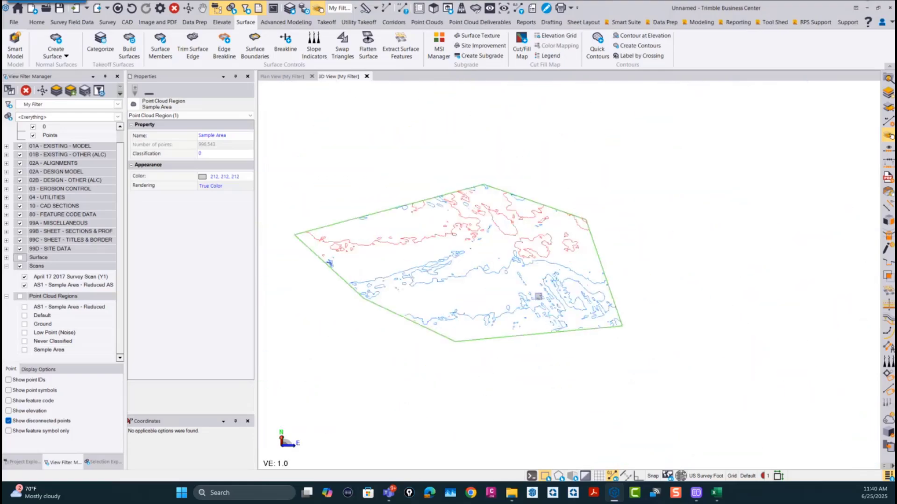
right_drag(538, 298, 548, 308)
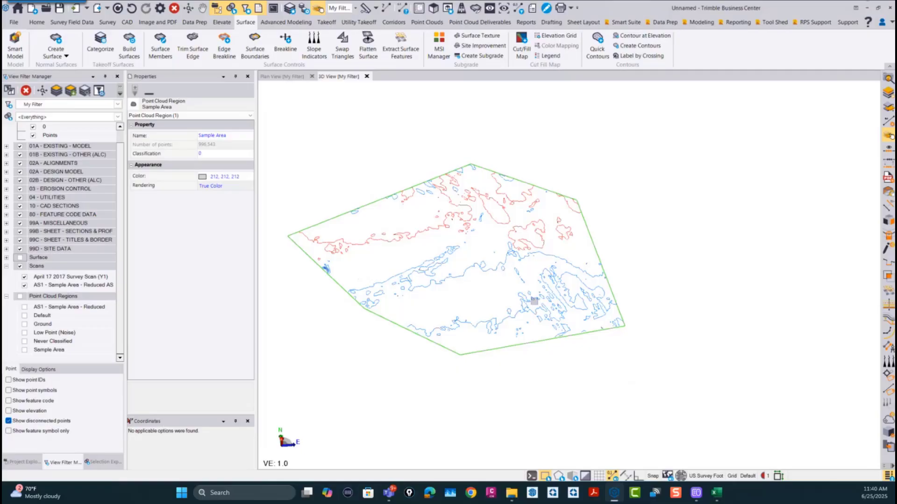
scroll(535, 296, up, 6)
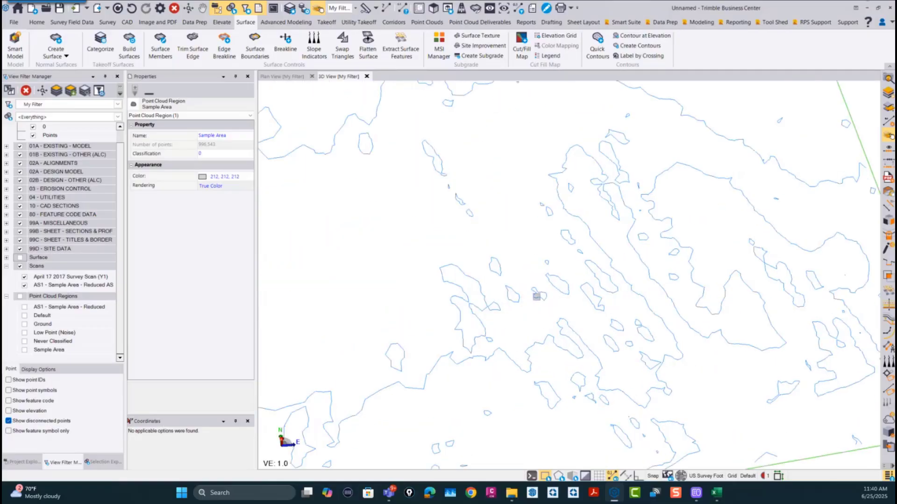
scroll(414, 345, down, 5)
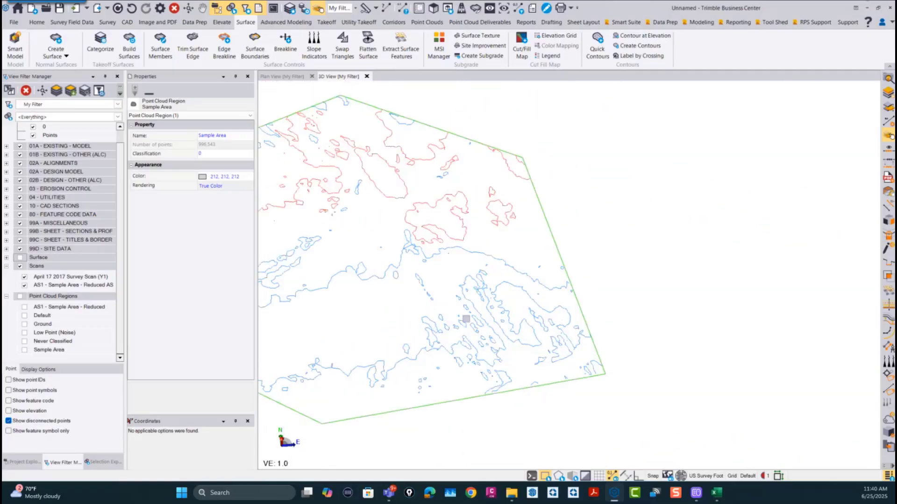
middle_drag(466, 319, 671, 314)
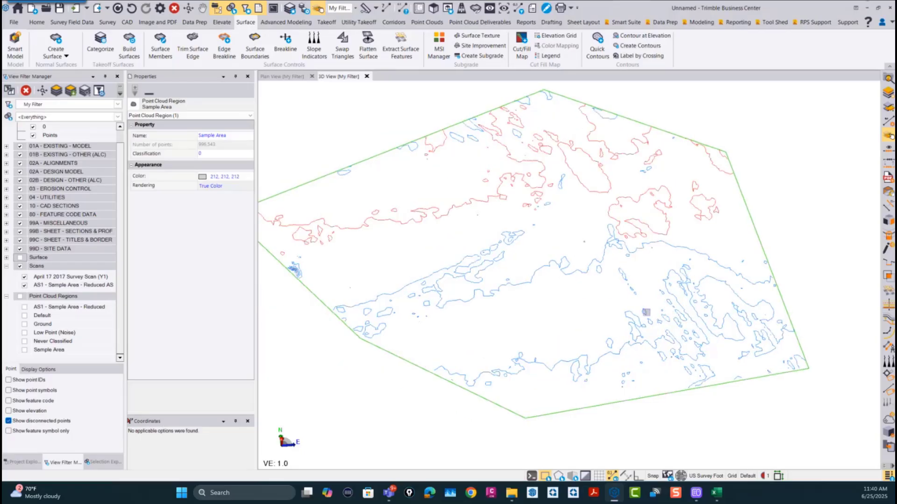
Step: Show the AS1 - Sample Area - Reduced region and compare its point distribution with the contours
click(25, 307)
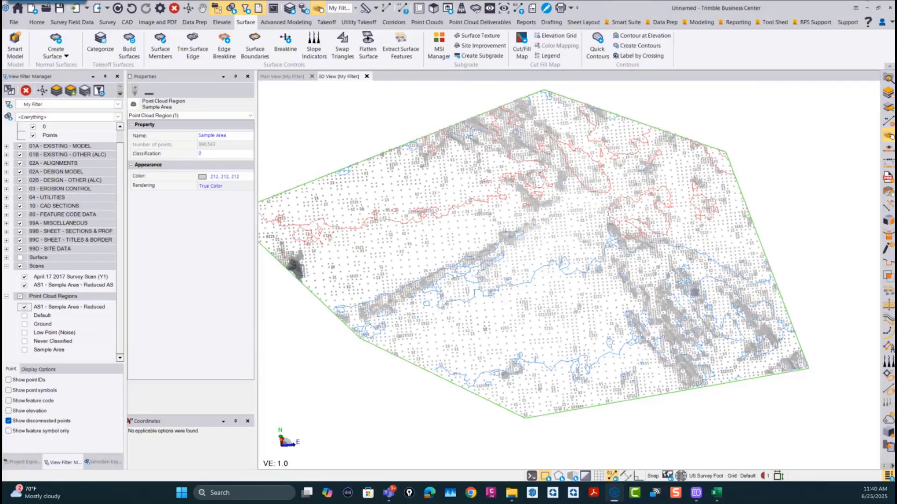
scroll(656, 339, up, 3)
scroll(659, 337, down, 4)
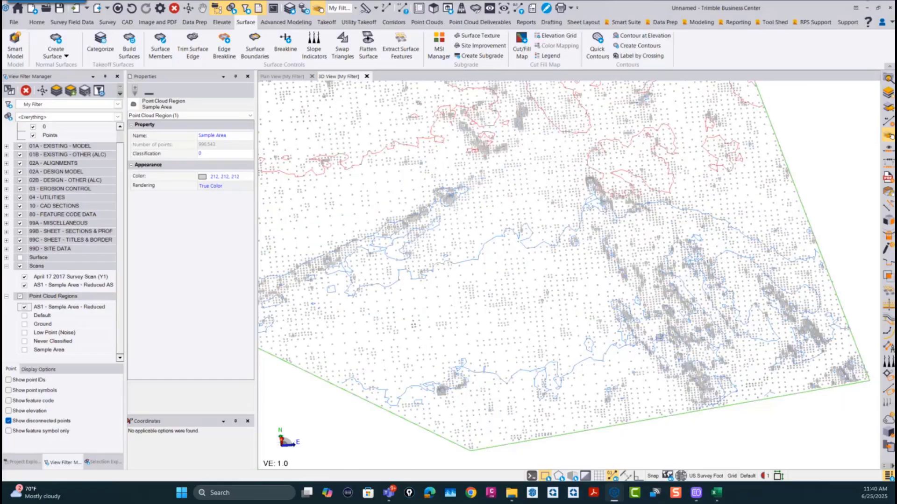
scroll(672, 331, up, 6)
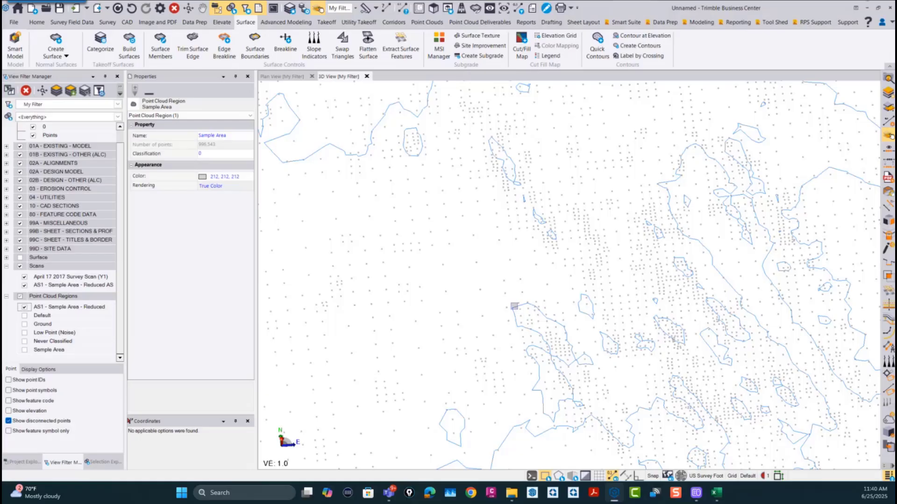
Step: Select the surface's Quick Contours and explode them into CAD polylines
click(514, 307)
click(546, 314)
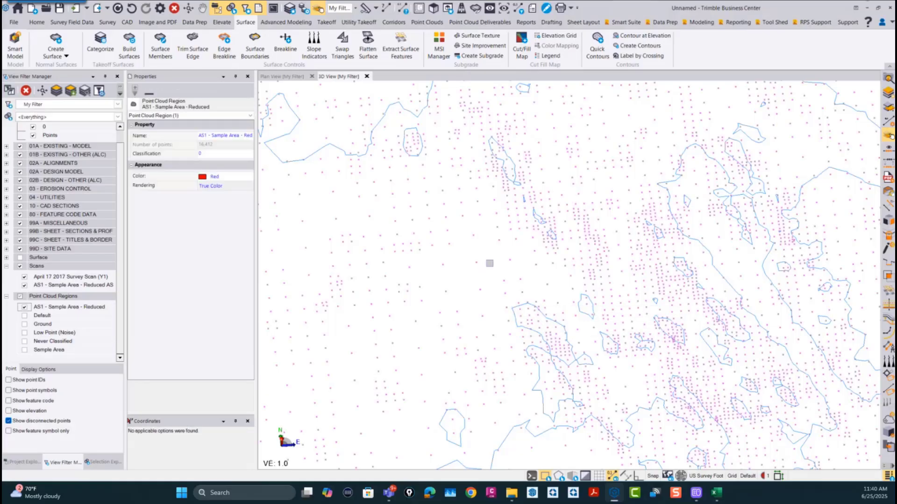
click(513, 308)
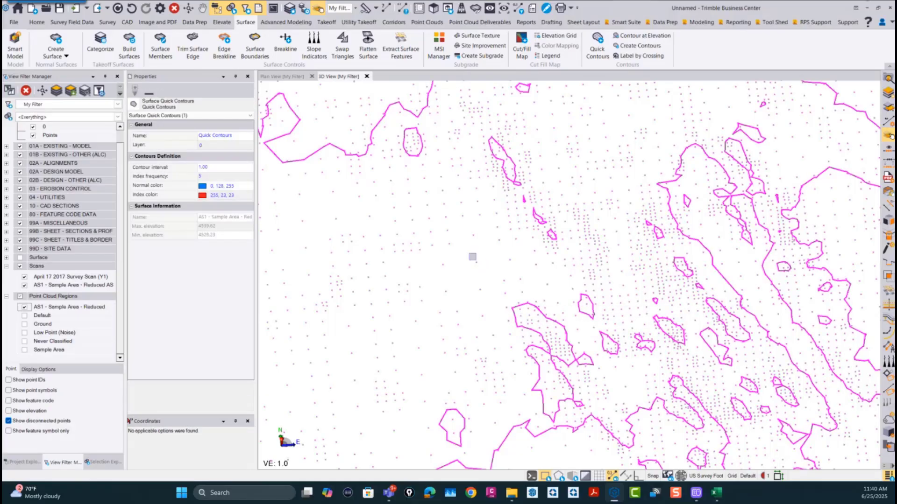
click(127, 22)
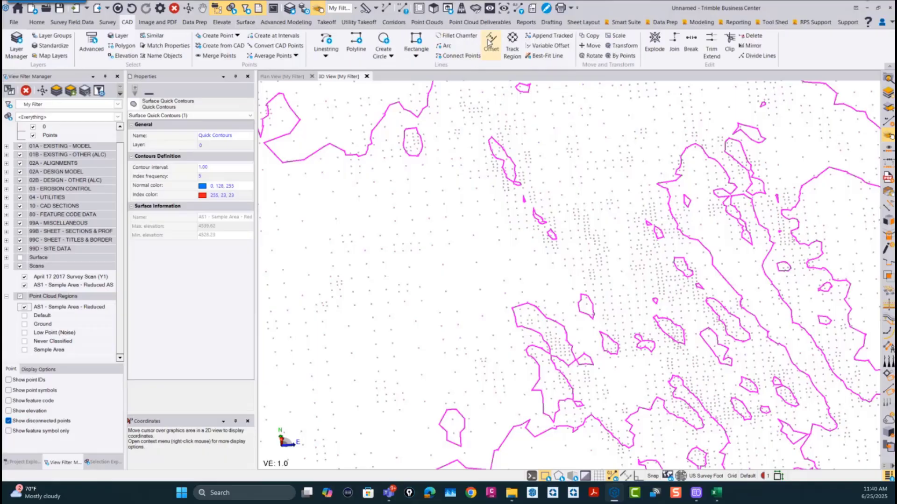
click(653, 41)
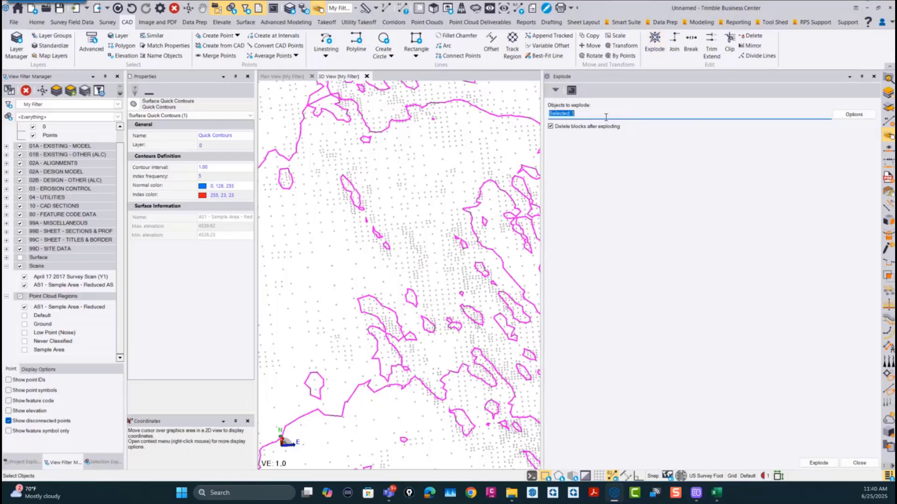
click(830, 463)
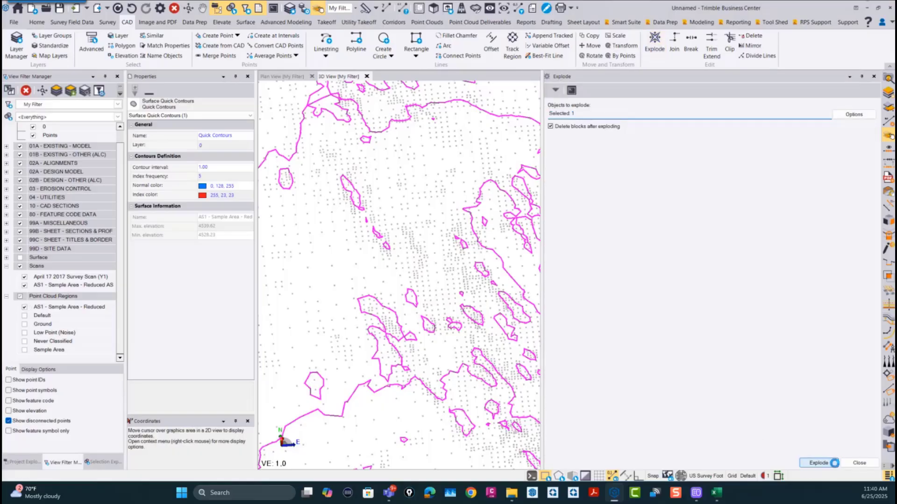
click(859, 462)
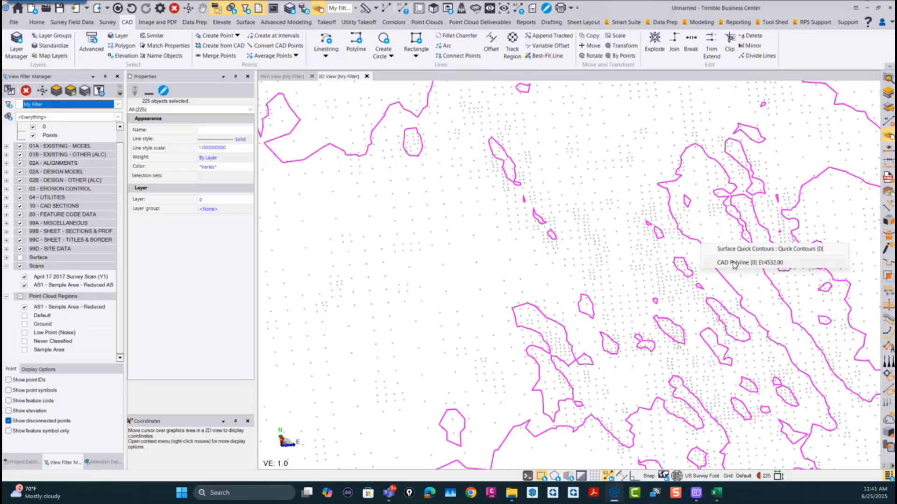
Step: Inspect the overlapping quick contours and exploded polylines, checking the properties and extent of the contour polyline at elevation 4532.00
click(733, 262)
key(Escape)
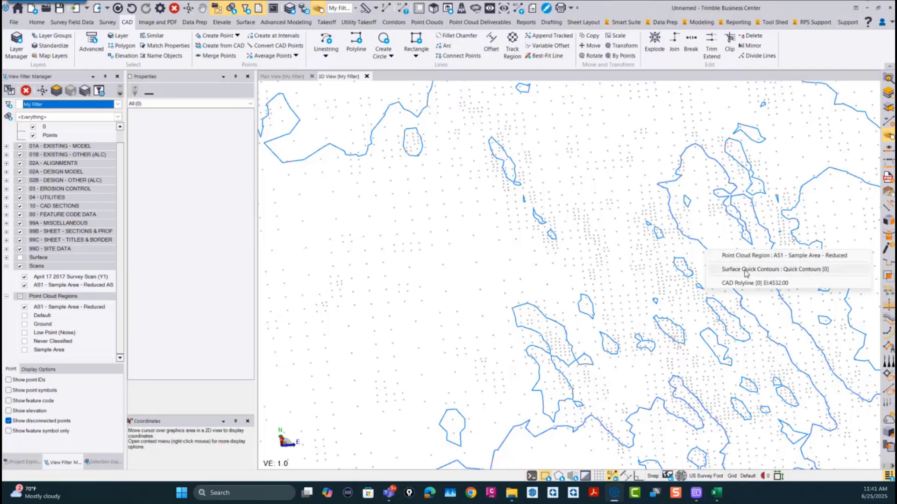
click(745, 269)
key(Escape)
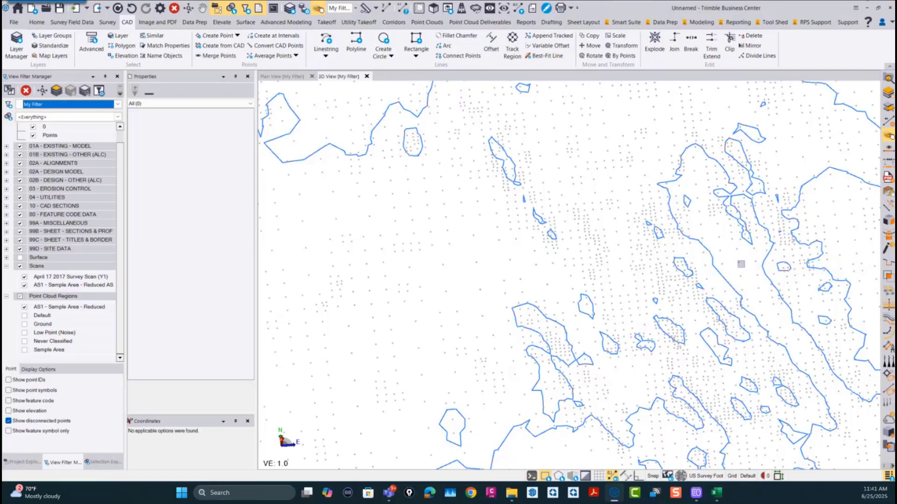
click(708, 249)
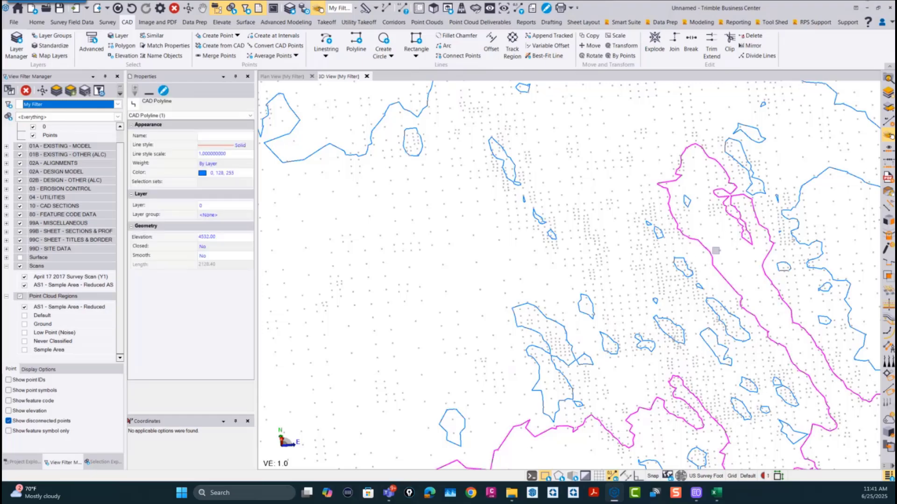
scroll(709, 250, down, 5)
scroll(583, 296, down, 4)
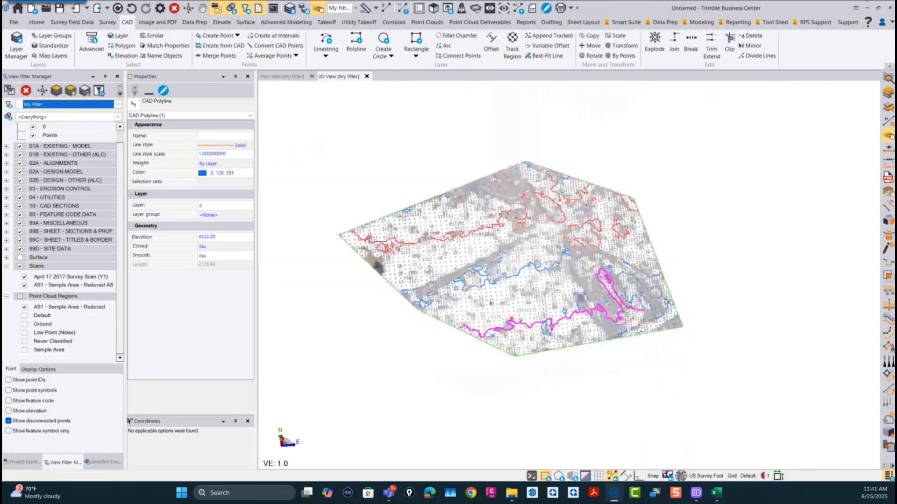
middle_drag(583, 296, 563, 322)
click(713, 258)
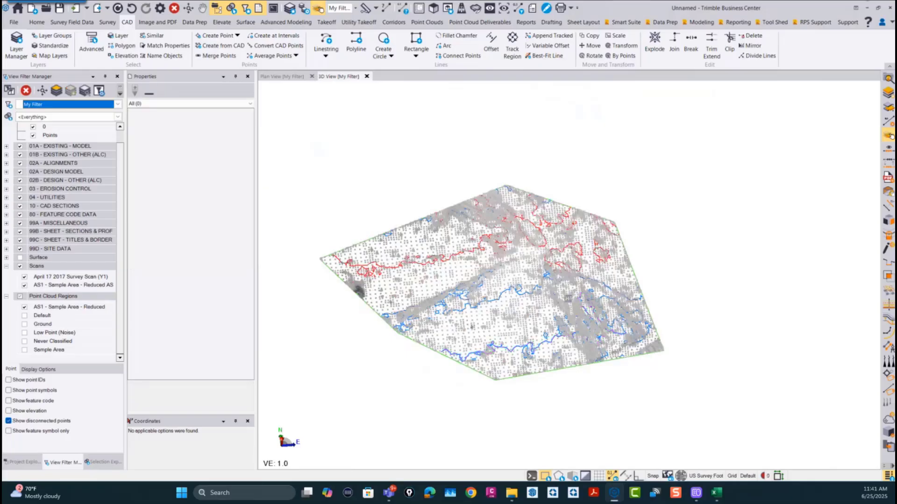
Step: Start Smart Select for the point cloud with the action Select and add to point cloud region
click(626, 24)
click(247, 47)
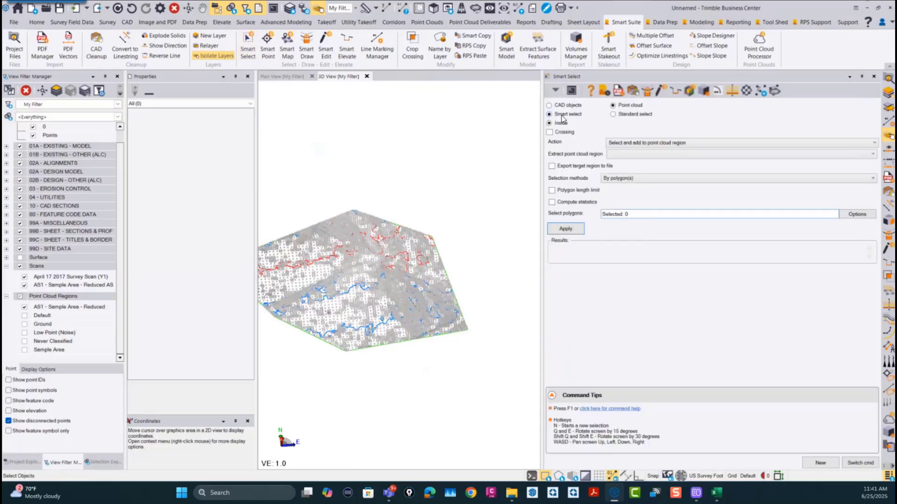
click(645, 143)
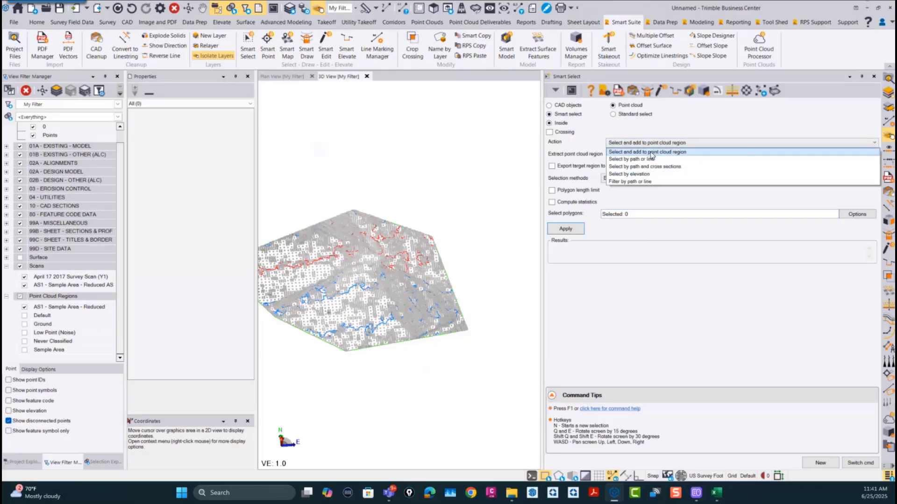
click(649, 153)
Step: Create a new point cloud region named HILO Points as the extraction target
click(623, 156)
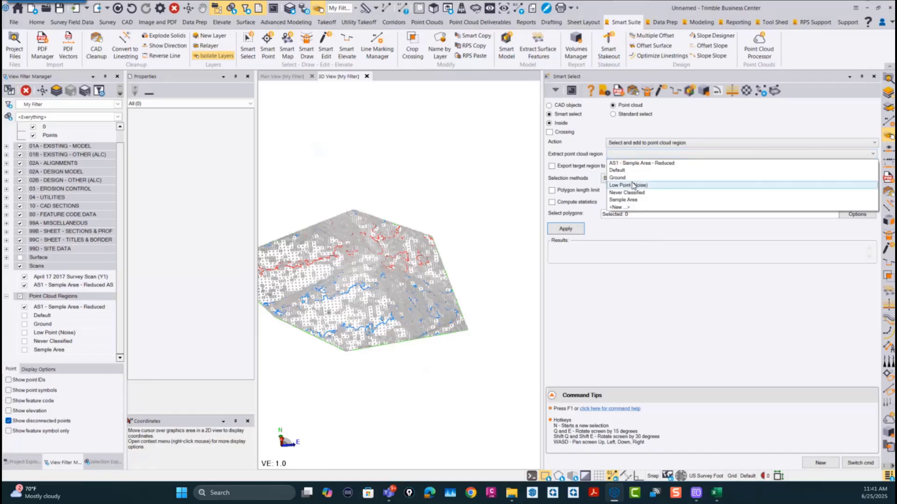
click(626, 156)
click(644, 157)
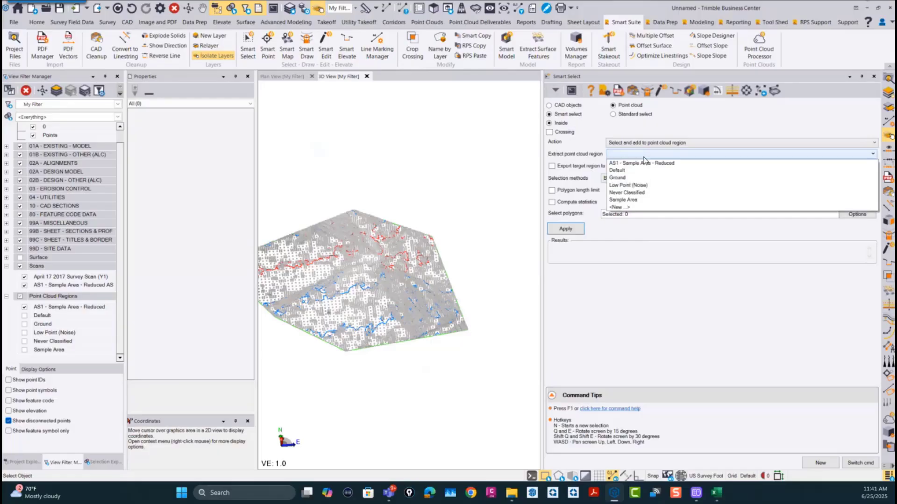
click(618, 208)
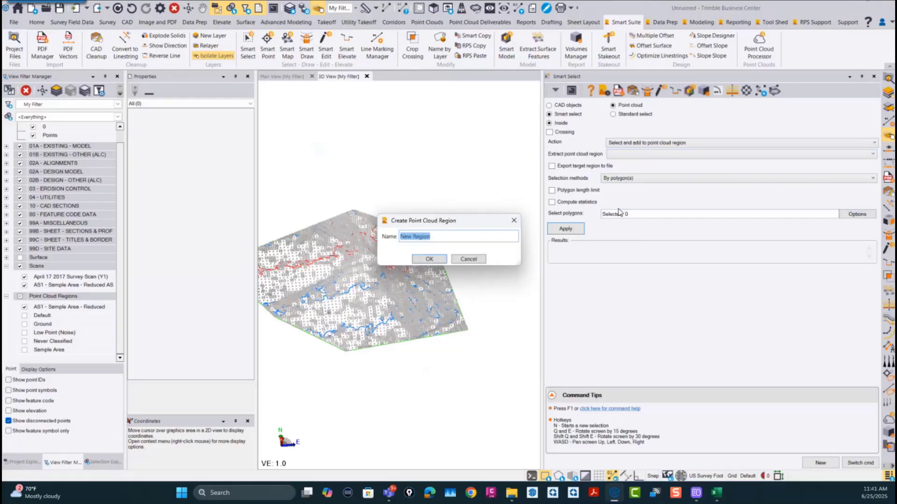
text(Hi)
click(441, 260)
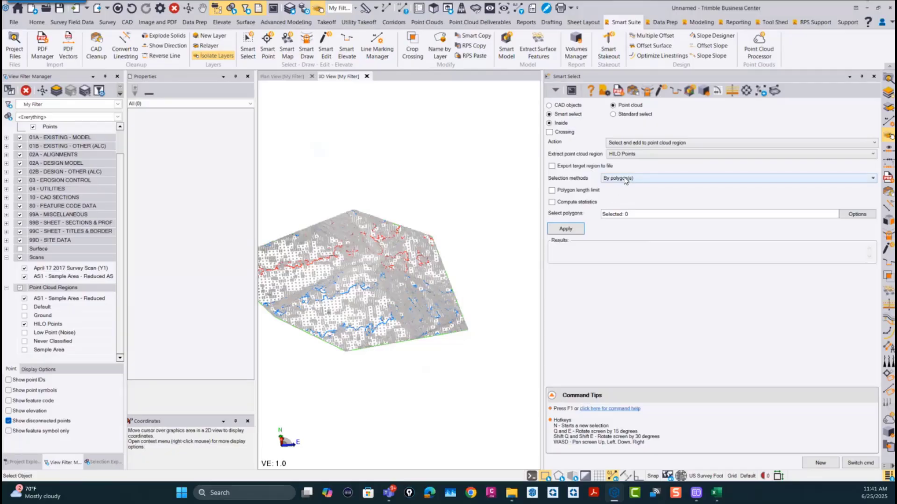
Step: Enable a polygon length limit of 50.00 and window-select the contour polylines across the whole site as selection polygons
click(552, 191)
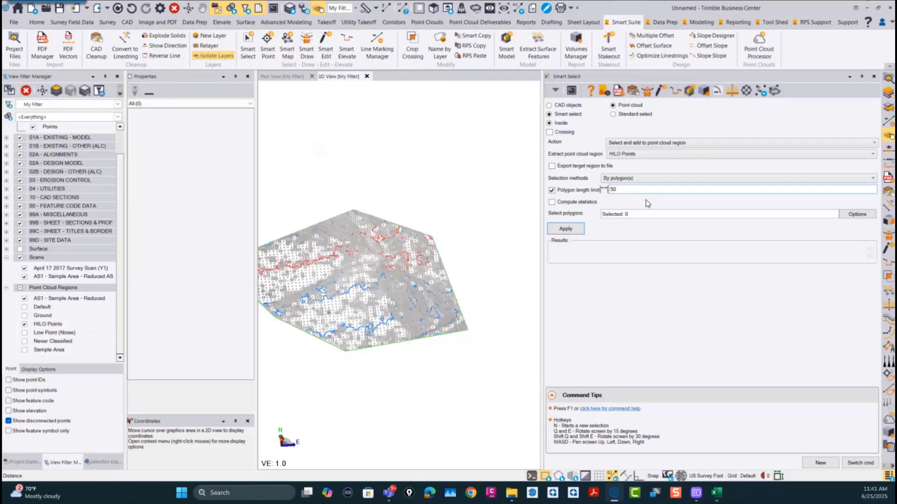
click(634, 215)
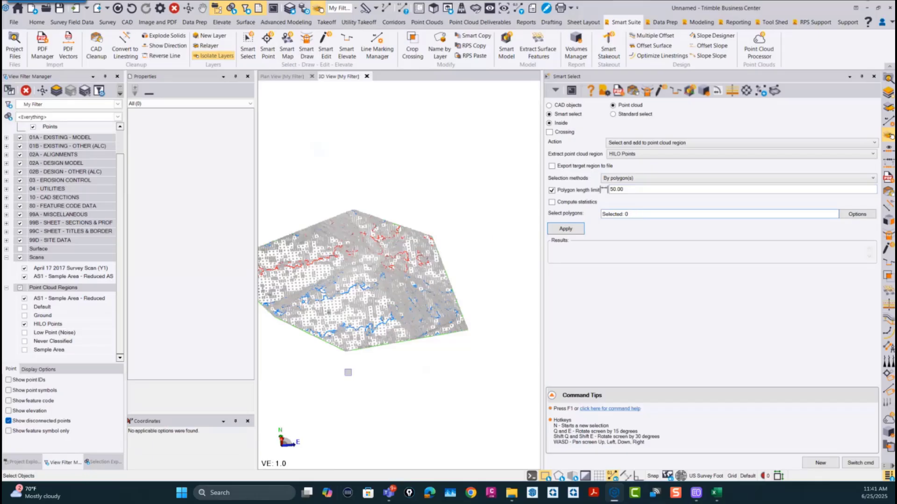
scroll(347, 372, down, 3)
drag(442, 373, 269, 253)
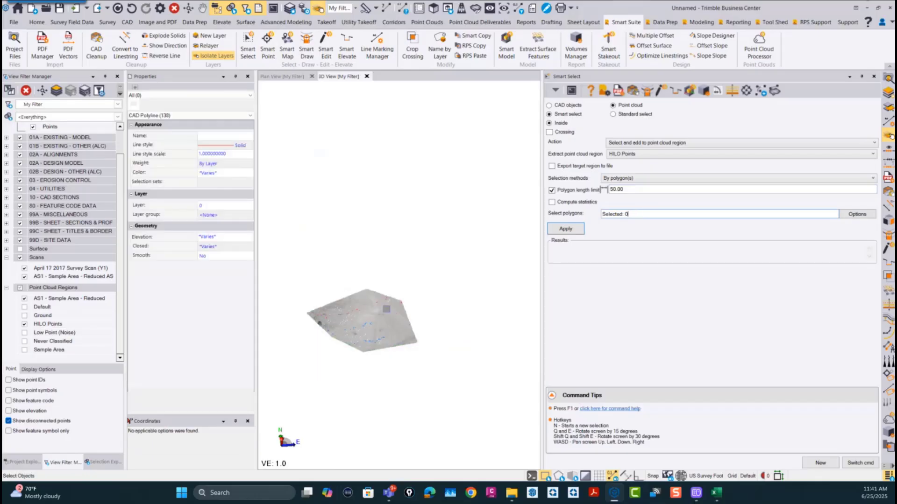
scroll(397, 331, up, 3)
scroll(462, 268, up, 3)
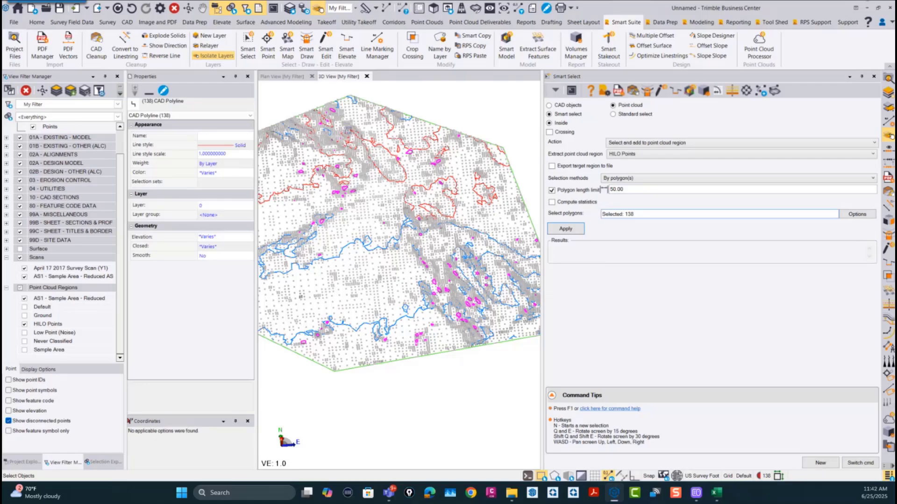
click(217, 207)
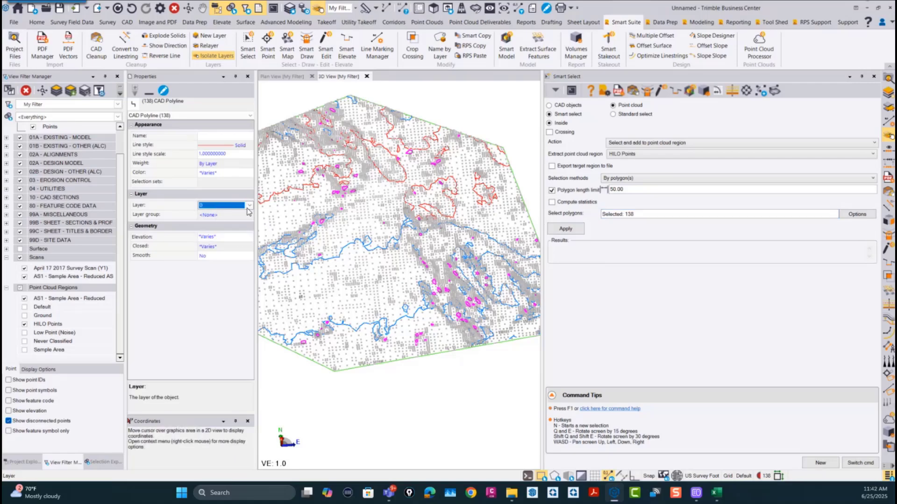
click(250, 206)
click(230, 228)
Step: Reselect only the closed contour polylines in the site's southeast area and extract their enclosed points into the HILO Points region
click(640, 215)
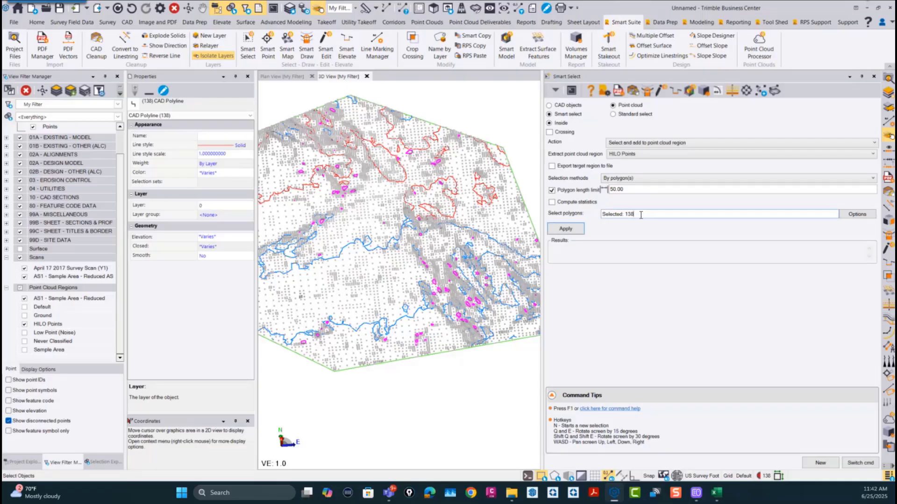
scroll(460, 358, down, 4)
middle_drag(460, 357, 394, 340)
drag(504, 357, 349, 259)
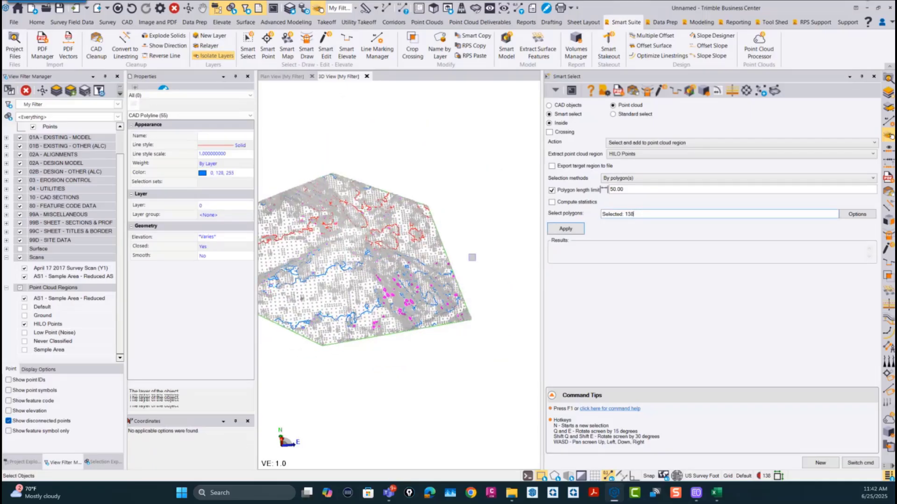
click(567, 230)
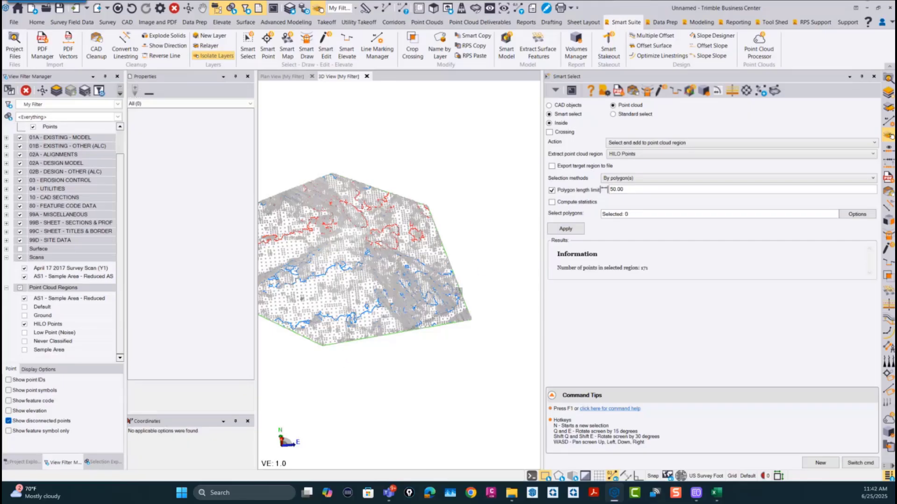
Step: Hide the HILO Points region and compare it with the AS1 - Sample Area - Reduced region around the closed contours
click(24, 324)
scroll(390, 290, up, 10)
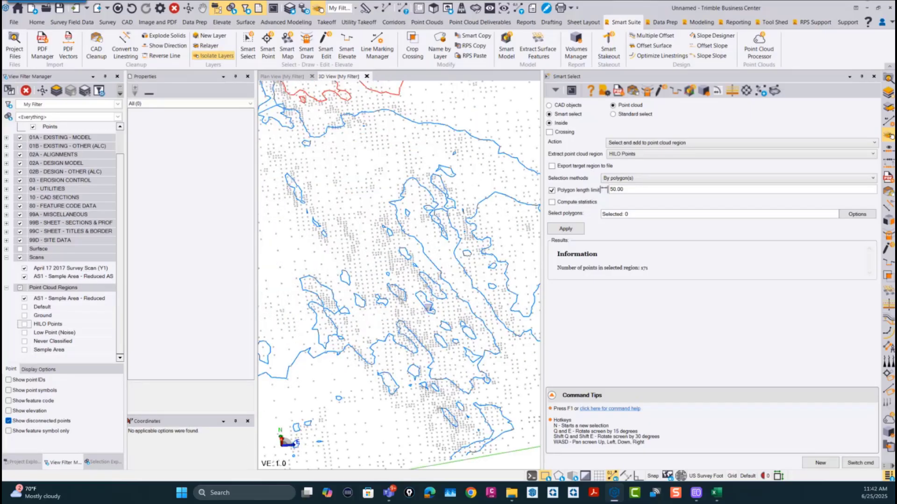
scroll(424, 300, up, 2)
middle_drag(424, 303, 419, 358)
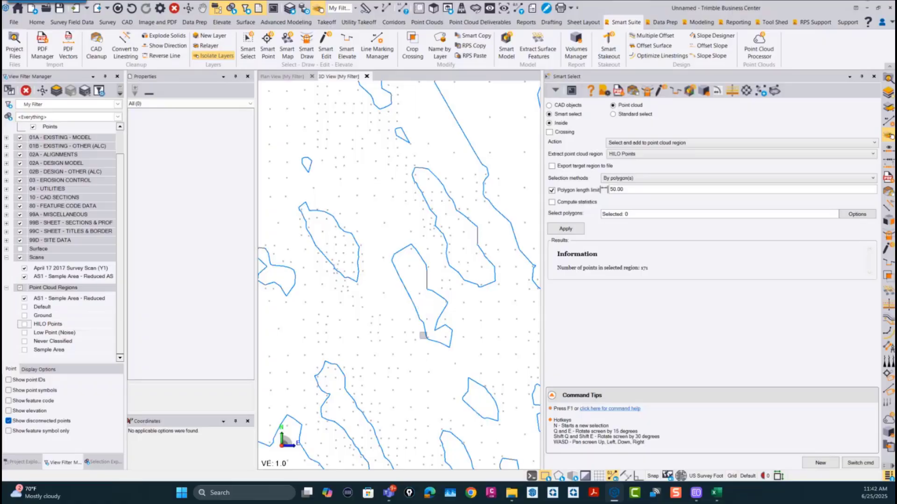
scroll(423, 335, down, 3)
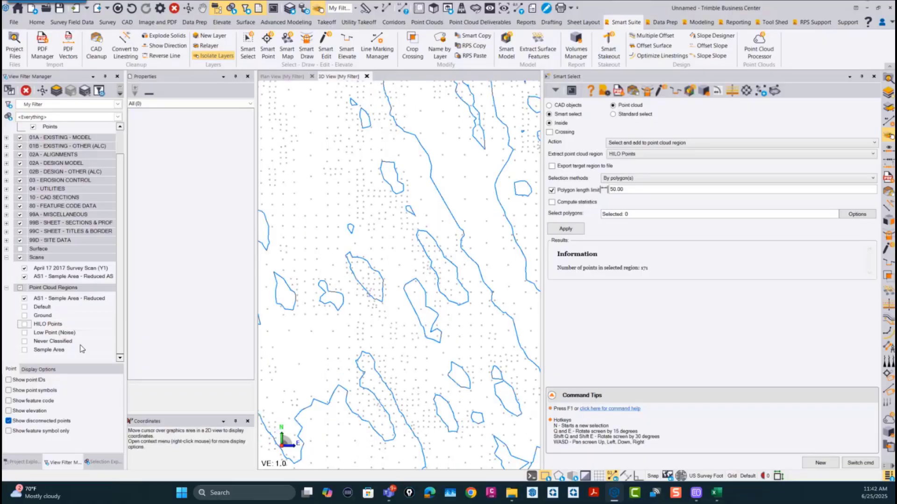
click(25, 299)
click(24, 324)
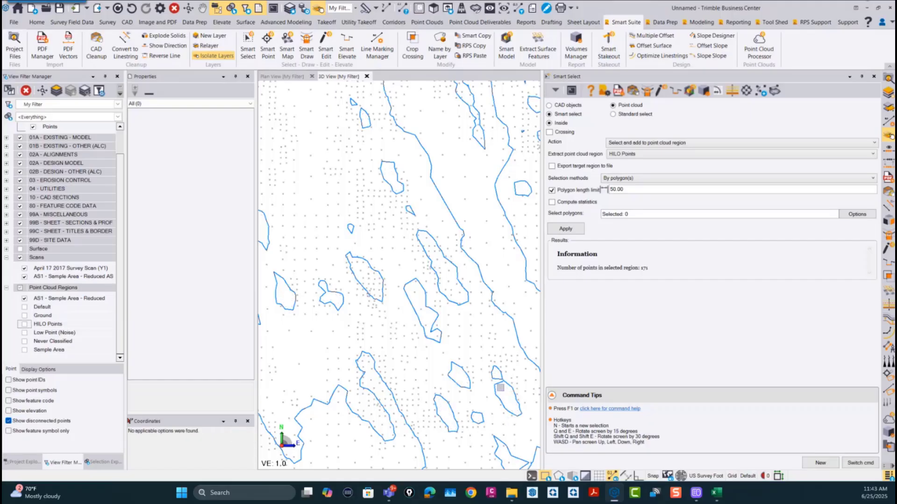
middle_drag(509, 395, 433, 259)
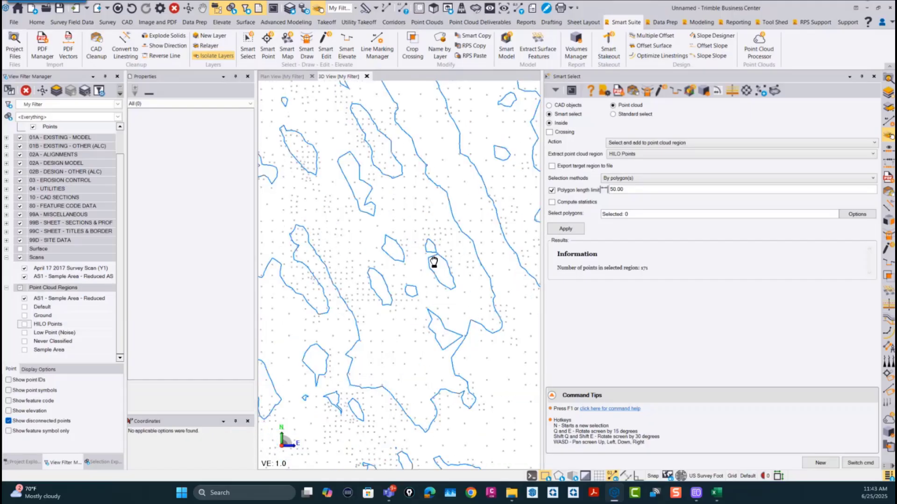
click(24, 324)
Step: Examine the remaining cloud points and contour lines across the site from several angles and distances
right_drag(448, 359, 442, 320)
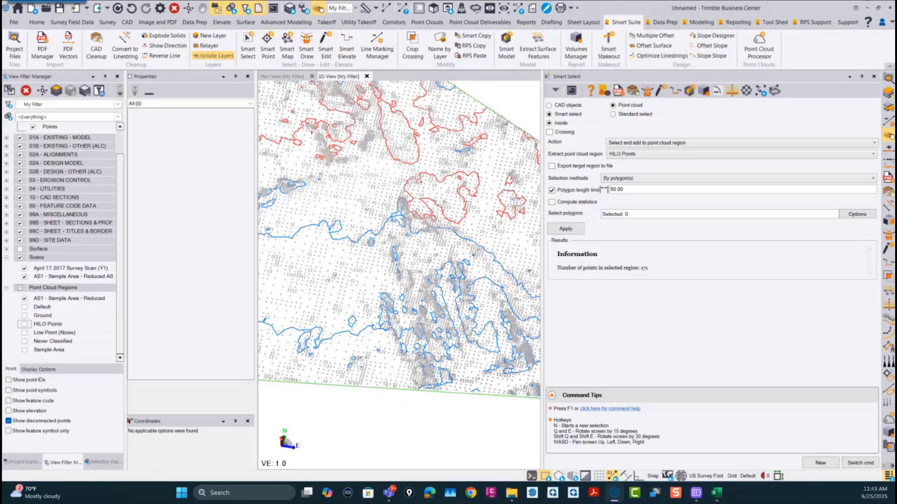
scroll(452, 377, up, 3)
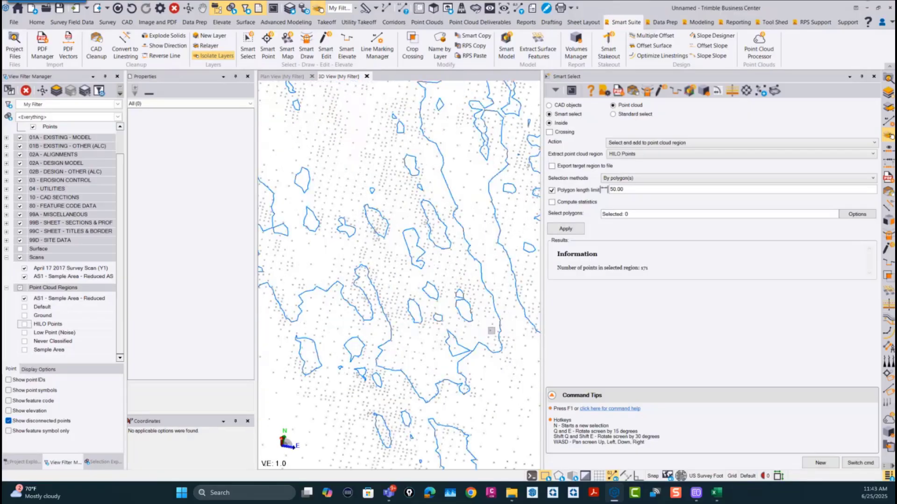
scroll(439, 304, down, 5)
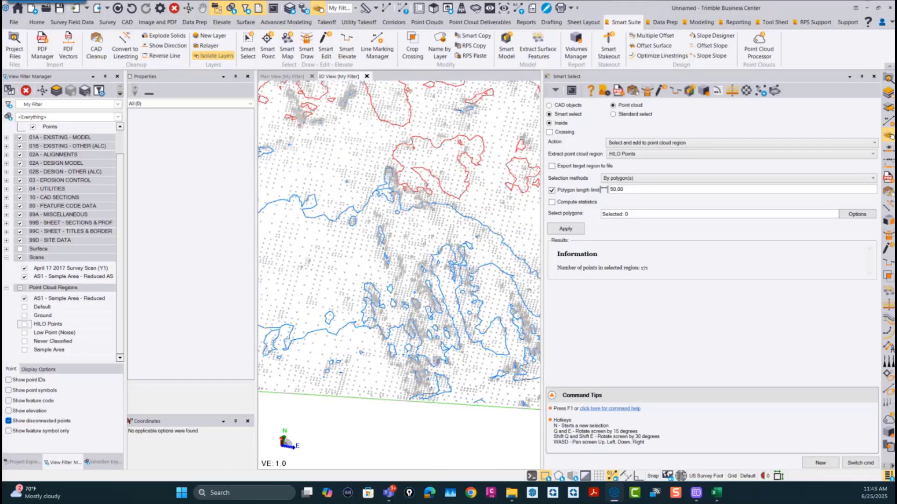
scroll(369, 354, down, 3)
middle_drag(340, 354, 467, 368)
scroll(467, 368, down, 3)
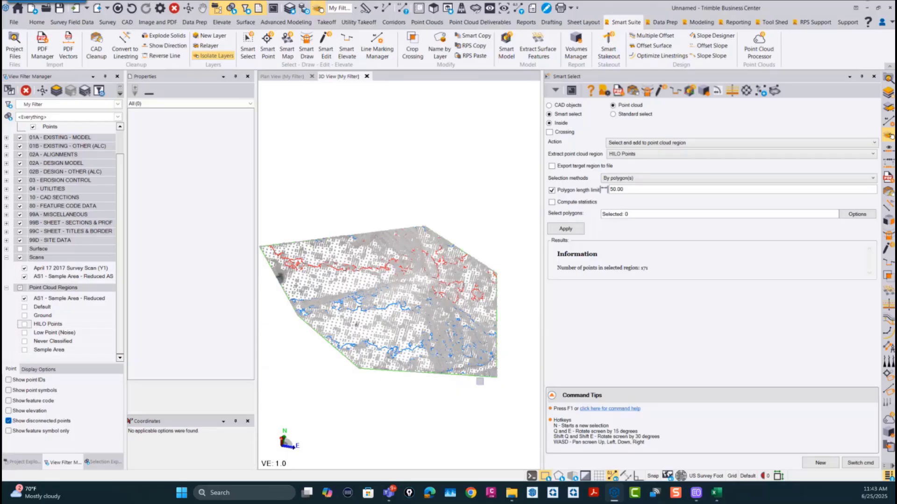
scroll(462, 318, up, 5)
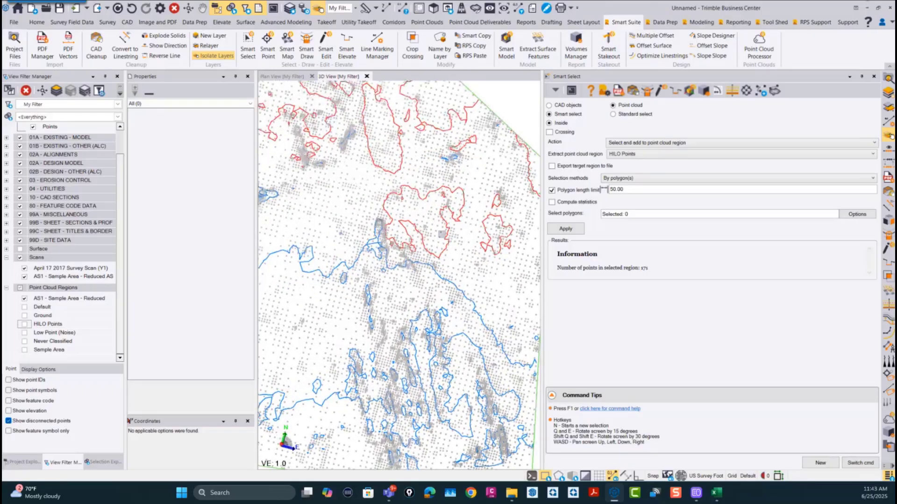
Step: Close the Smart Select command and view the whole reduced point cloud
scroll(395, 387, down, 5)
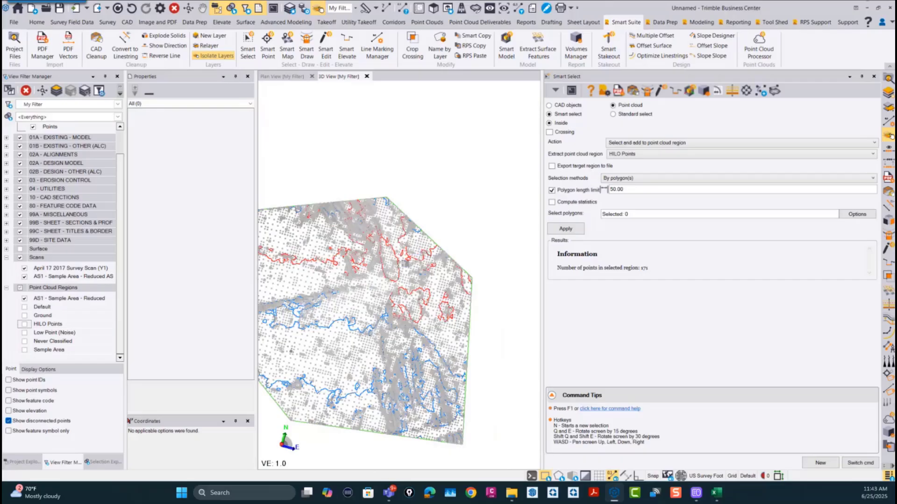
scroll(445, 348, down, 3)
middle_drag(439, 345, 422, 277)
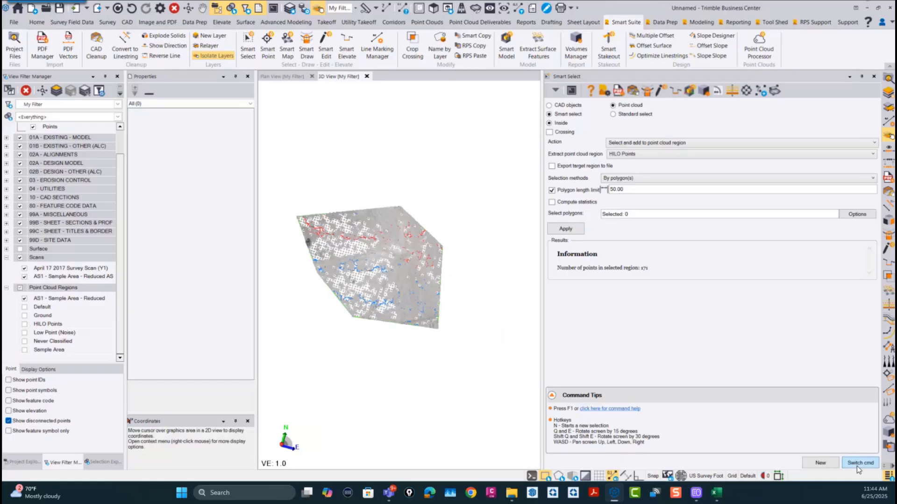
right_click(859, 466)
click(827, 457)
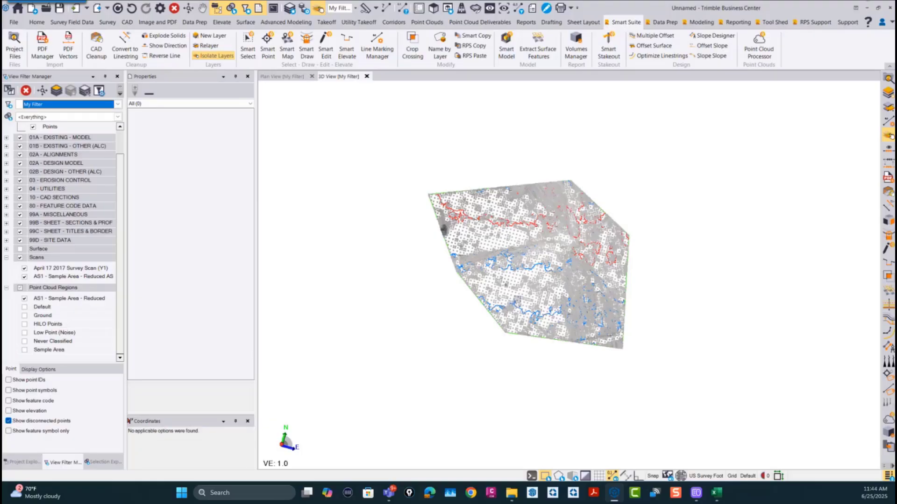
middle_drag(671, 304, 622, 346)
scroll(575, 333, up, 2)
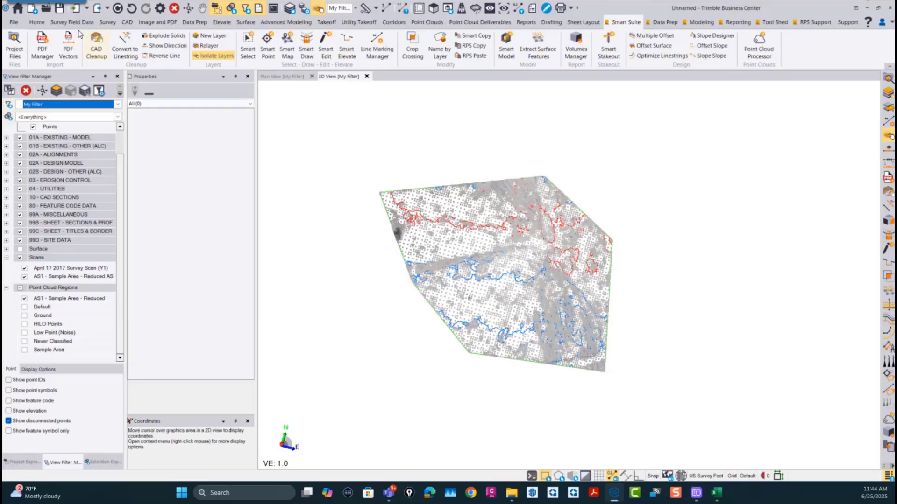
Step: Create a new project from RPS Template v2025.2 (USFT), discarding the changes to the current project
click(15, 24)
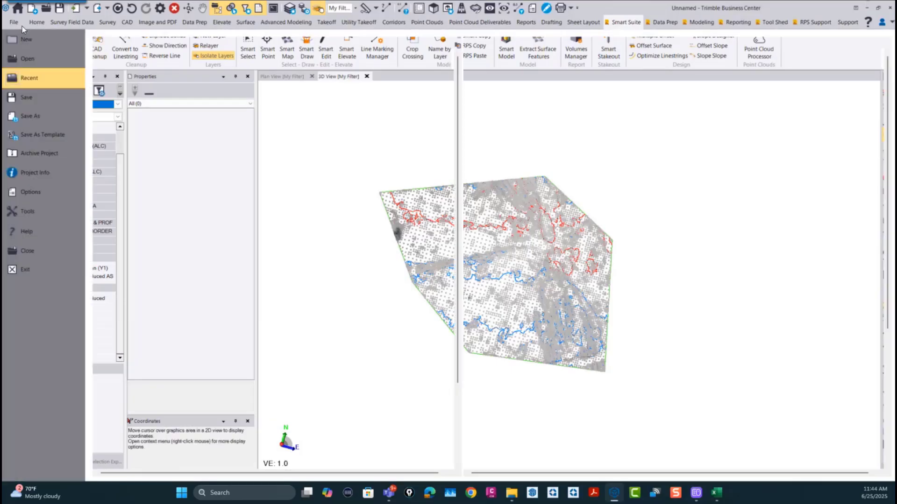
click(28, 38)
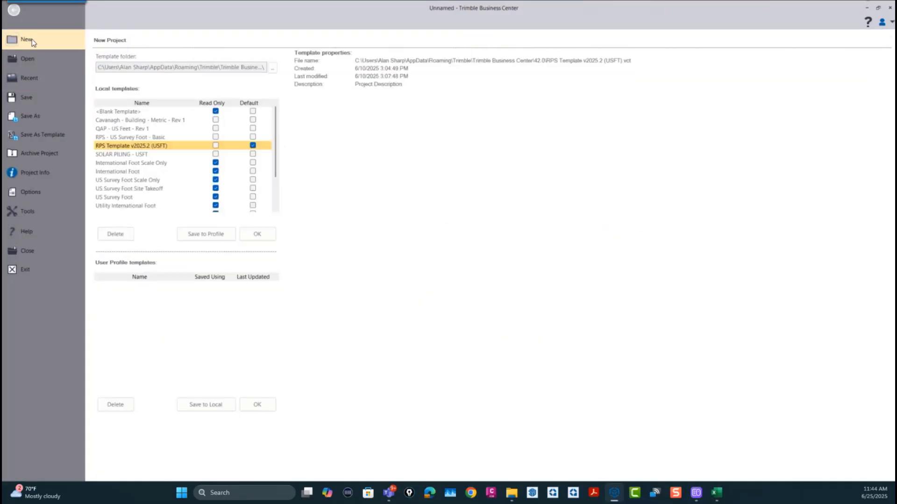
click(270, 232)
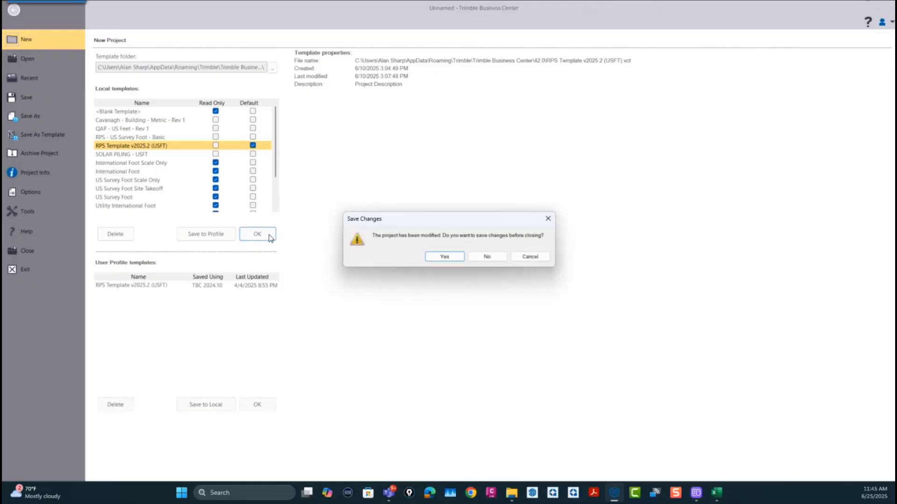
click(492, 256)
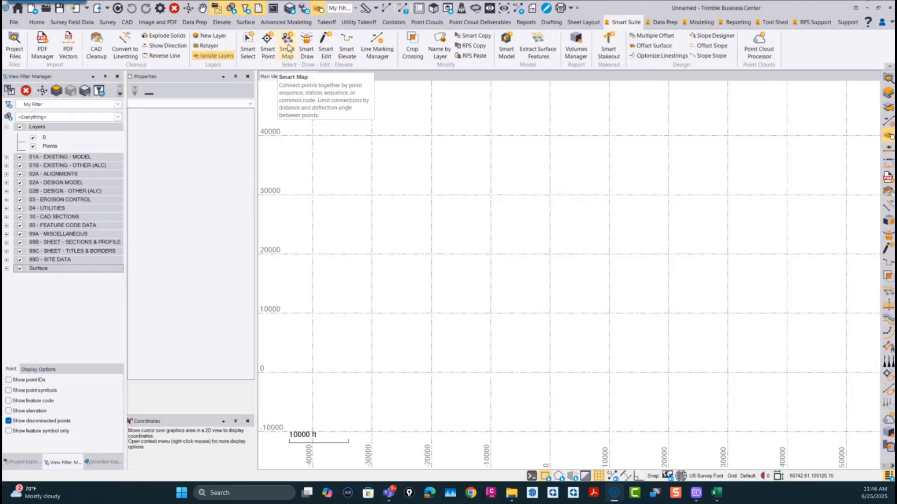
Step: Switch to File Explorer, find Coded Data.vce under RPS Command Data, 00 - Data Prep, Smart Map, Coded Data, and open it in Trimble Business Center
click(512, 493)
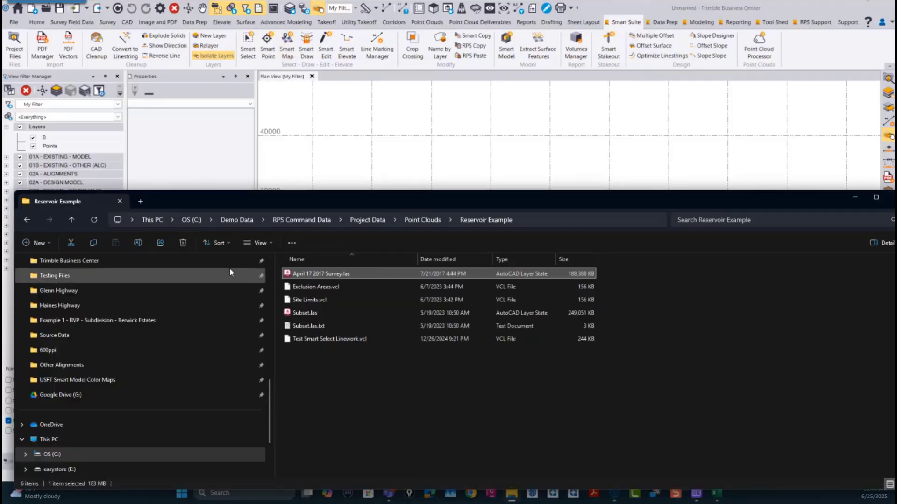
click(368, 220)
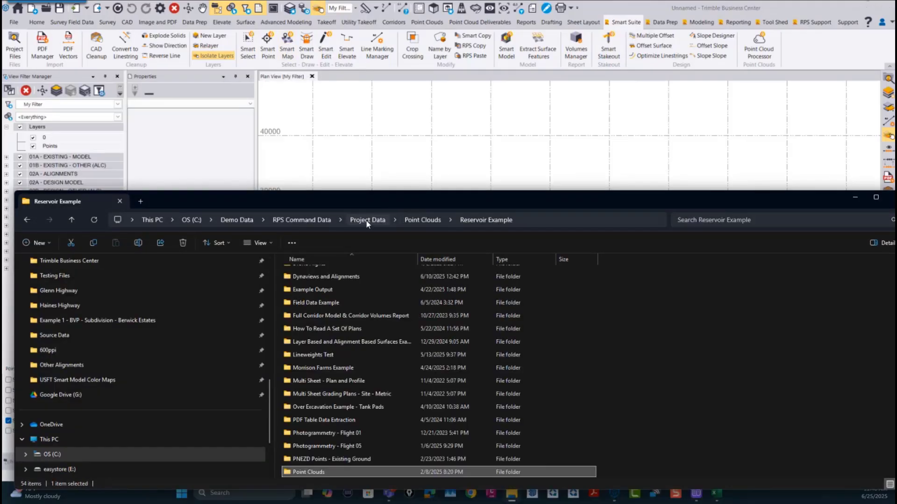
click(302, 220)
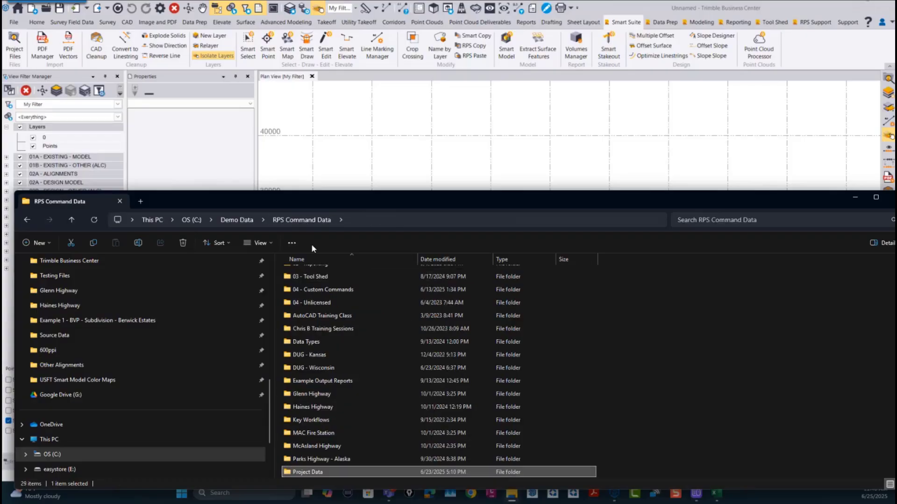
scroll(321, 341, up, 2)
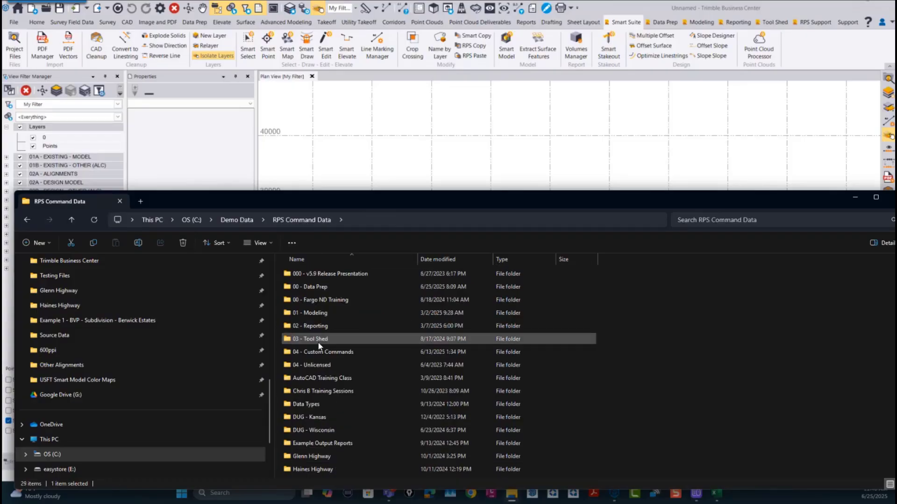
double_click(318, 283)
scroll(341, 313, down, 8)
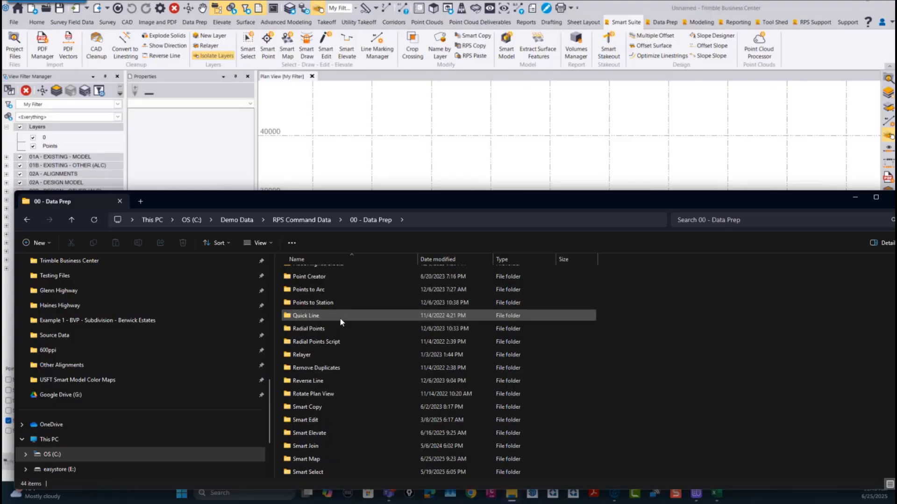
double_click(314, 459)
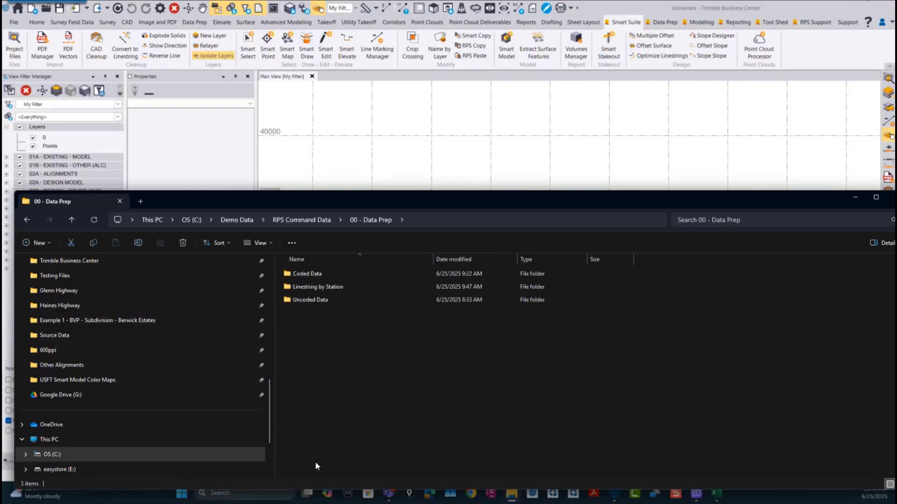
double_click(308, 272)
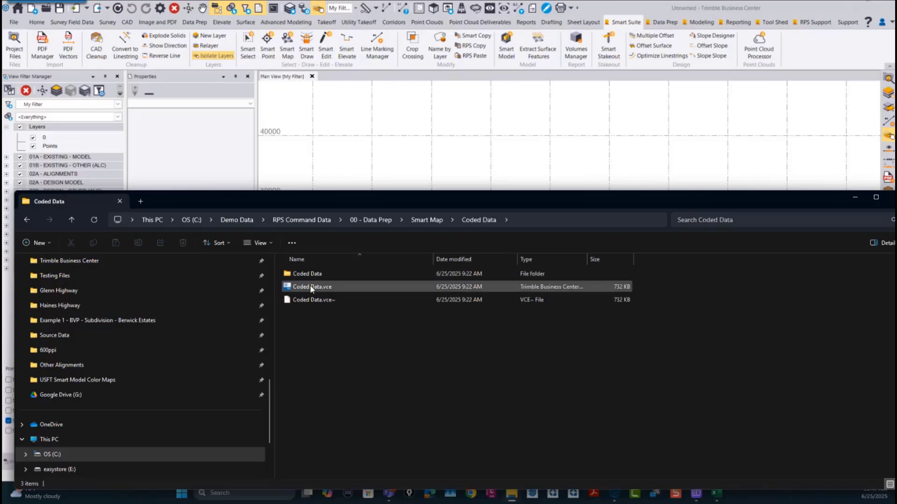
drag(310, 287, 421, 160)
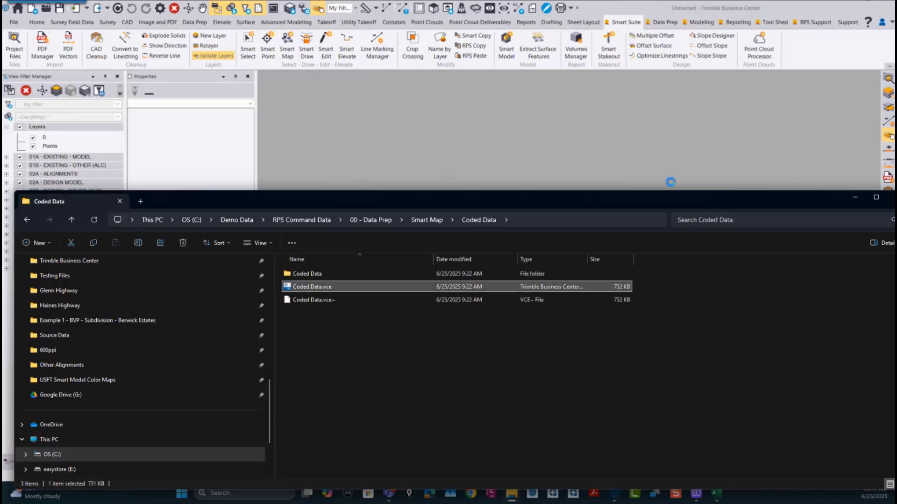
click(855, 198)
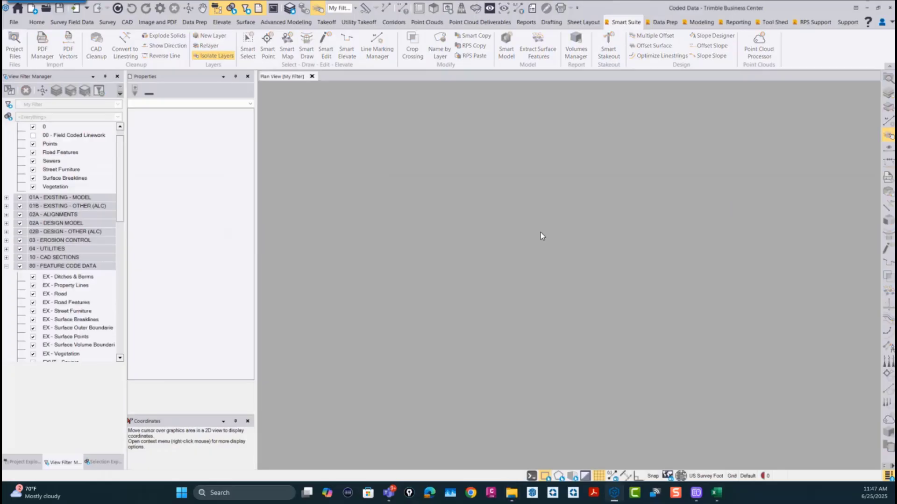
Step: Show the 00 - Field Coded Linework layer and turn off the linework's elevation labels across the parking lot
scroll(496, 281, up, 1)
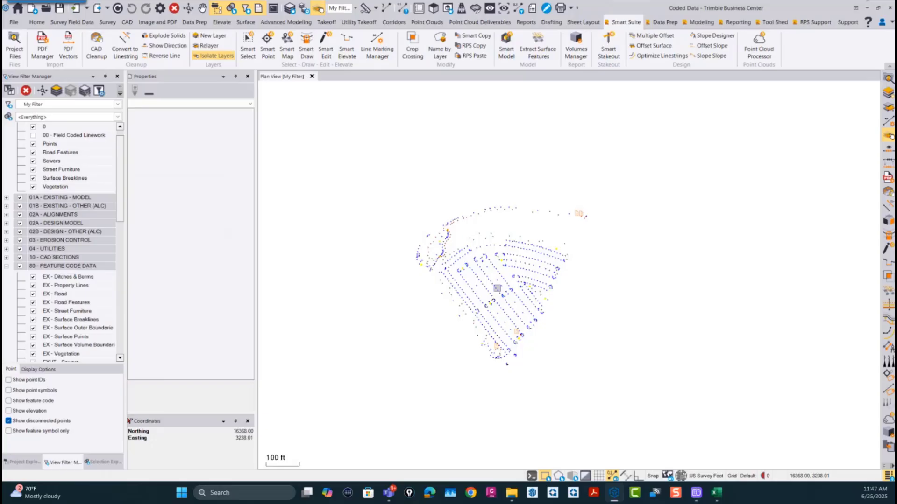
scroll(480, 295, up, 2)
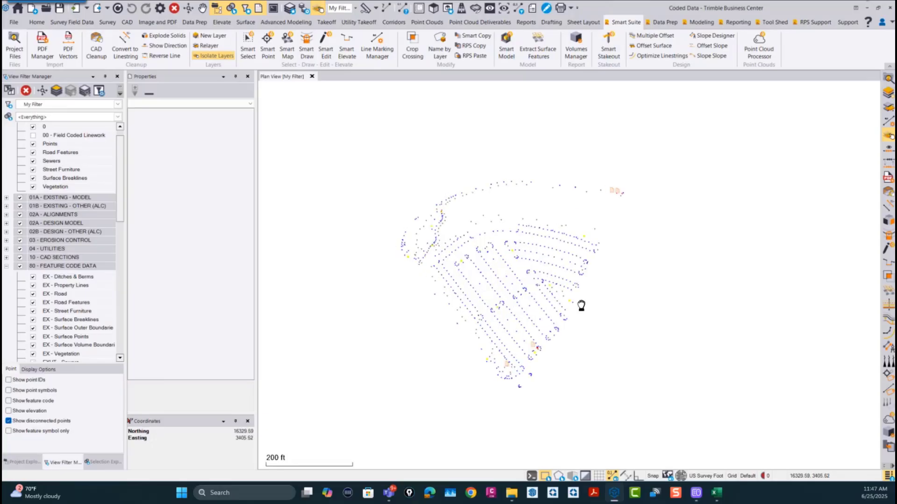
scroll(513, 312, up, 2)
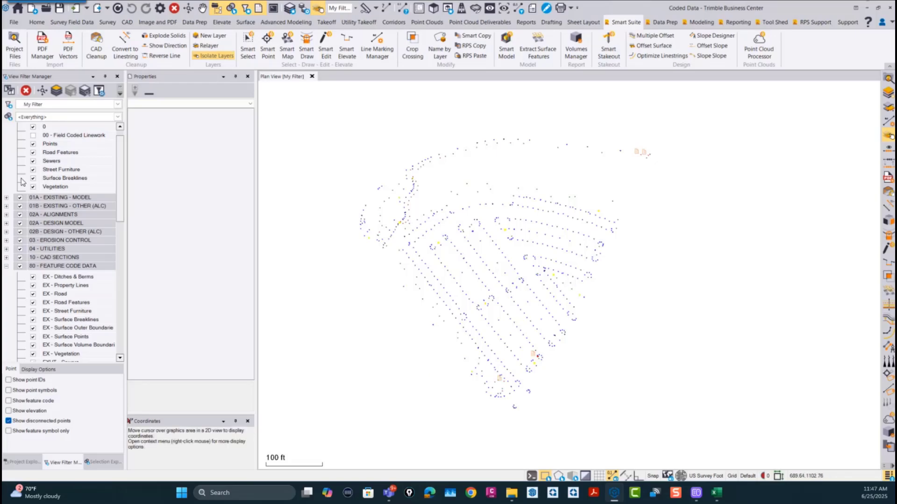
click(32, 135)
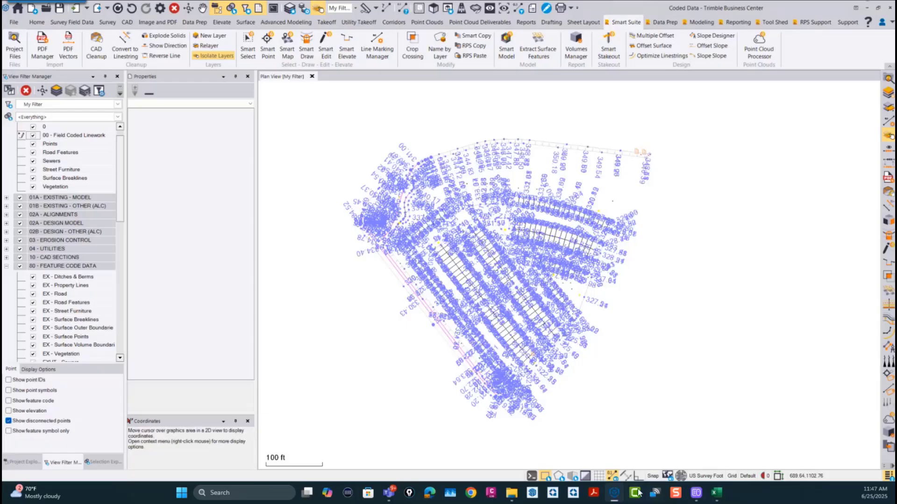
click(613, 477)
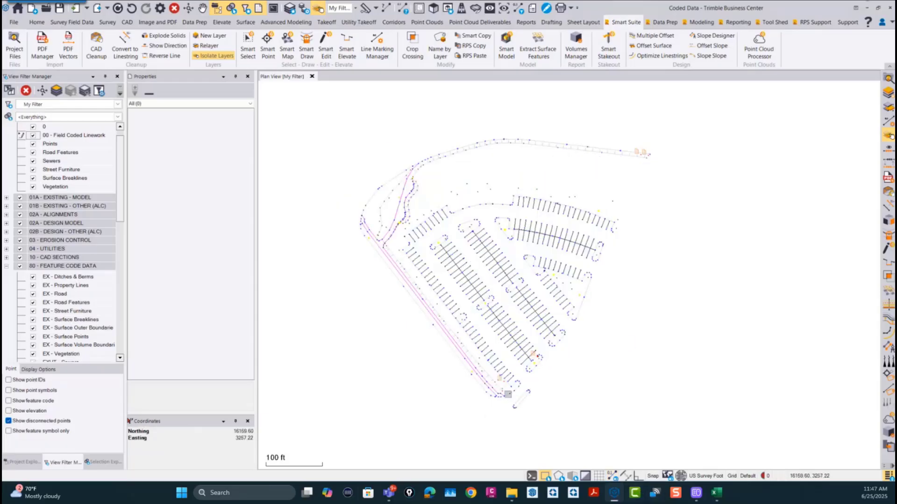
scroll(516, 324, up, 3)
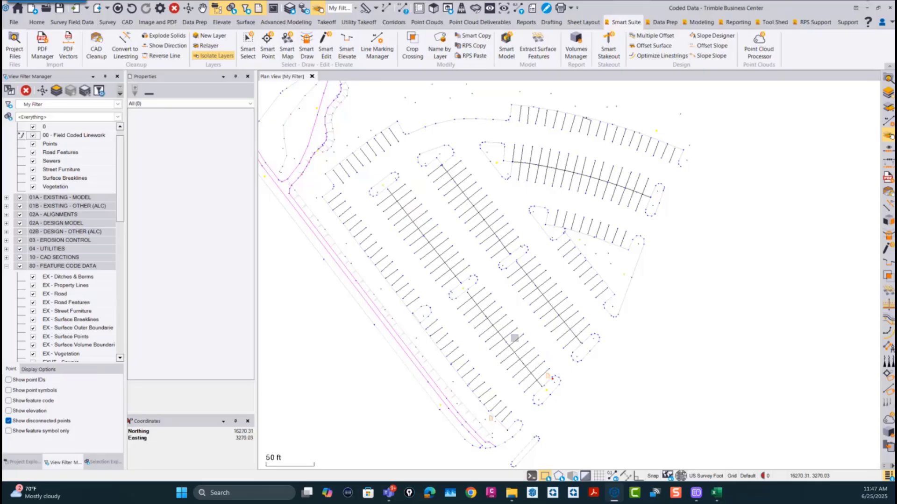
scroll(516, 344, down, 2)
middle_drag(516, 344, 531, 355)
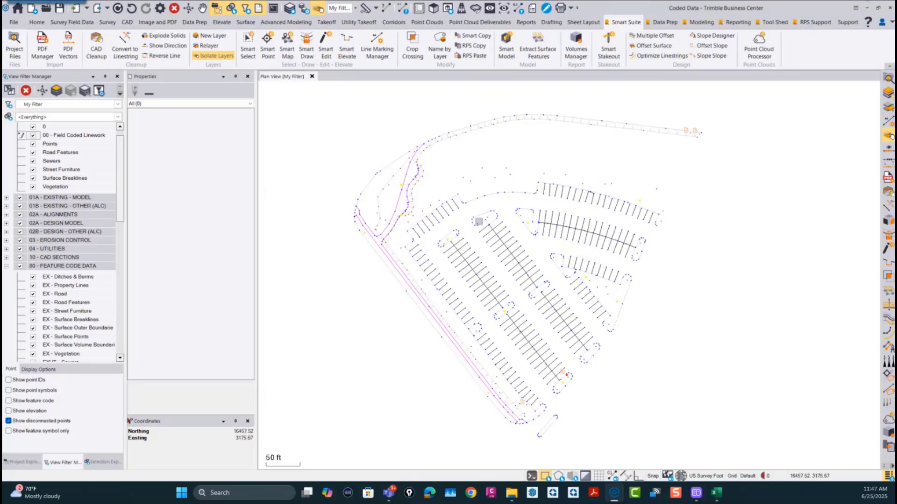
Step: Hide the 00 - Field Coded Linework layer and display the feature codes at the survey points
click(34, 136)
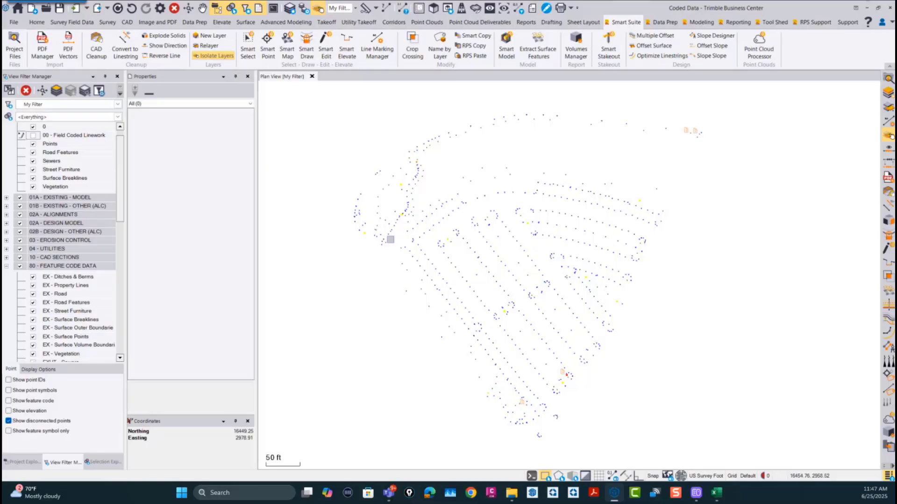
scroll(460, 275, down, 2)
middle_drag(506, 272, 515, 280)
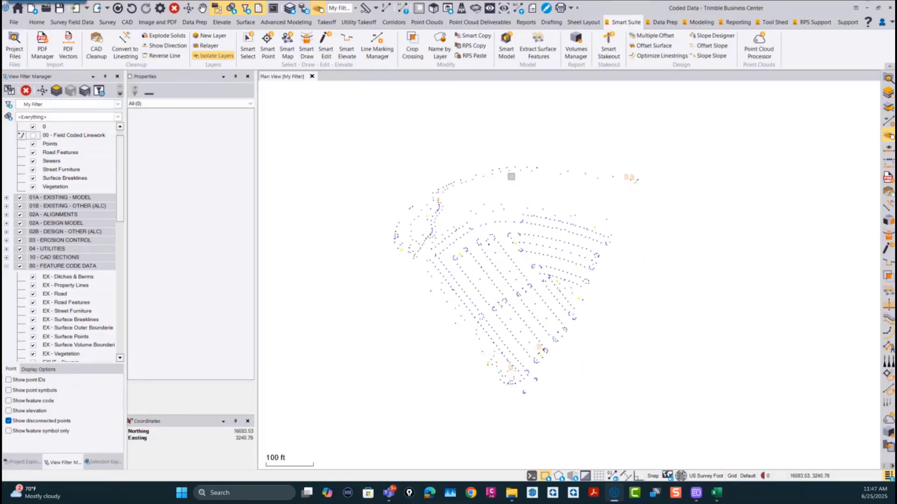
click(8, 401)
scroll(596, 247, up, 10)
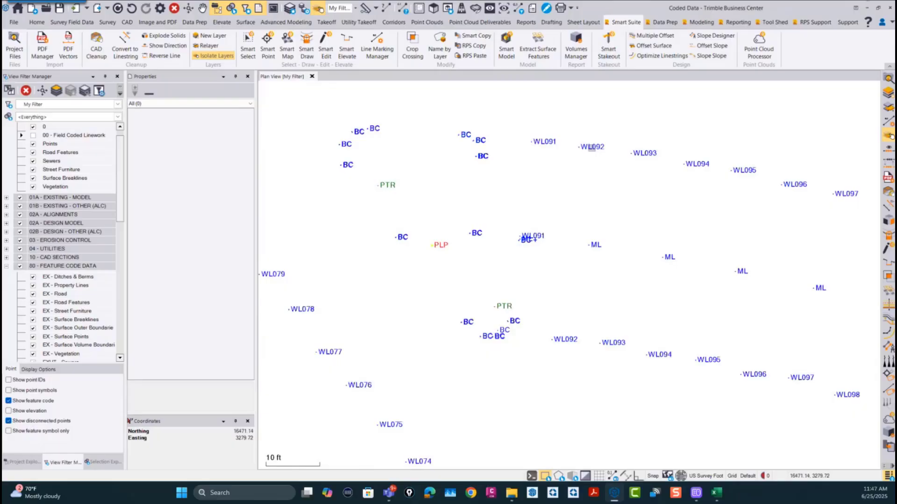
Step: Examine the WL, BC, ML and PTR feature codes on the survey points across the parking lot
scroll(593, 148, up, 2)
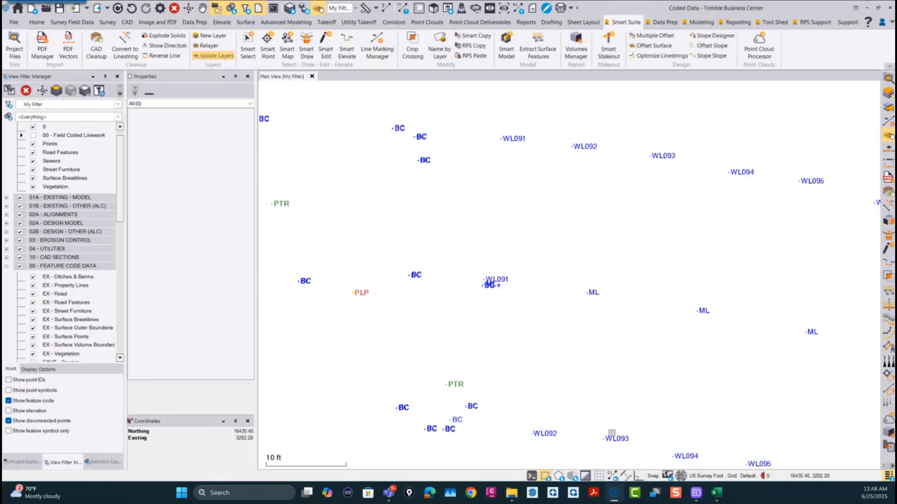
scroll(625, 192, down, 2)
scroll(626, 192, down, 2)
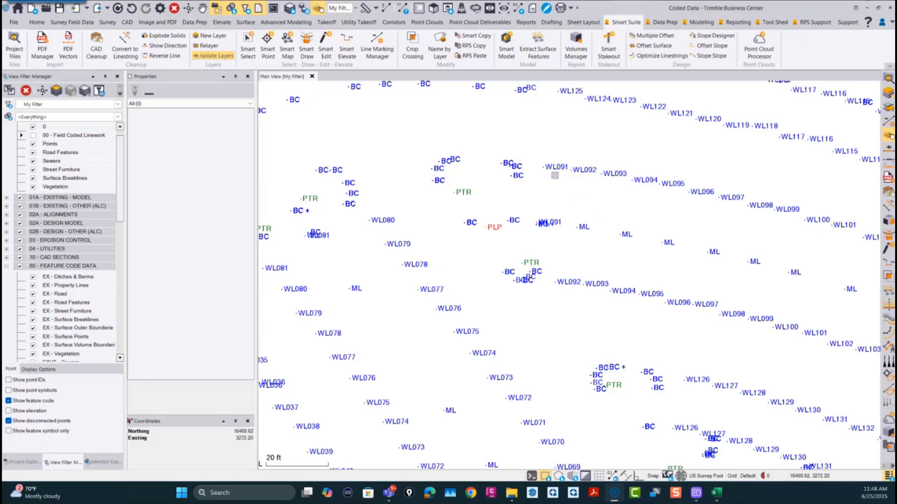
scroll(561, 178, down, 2)
scroll(626, 240, down, 1)
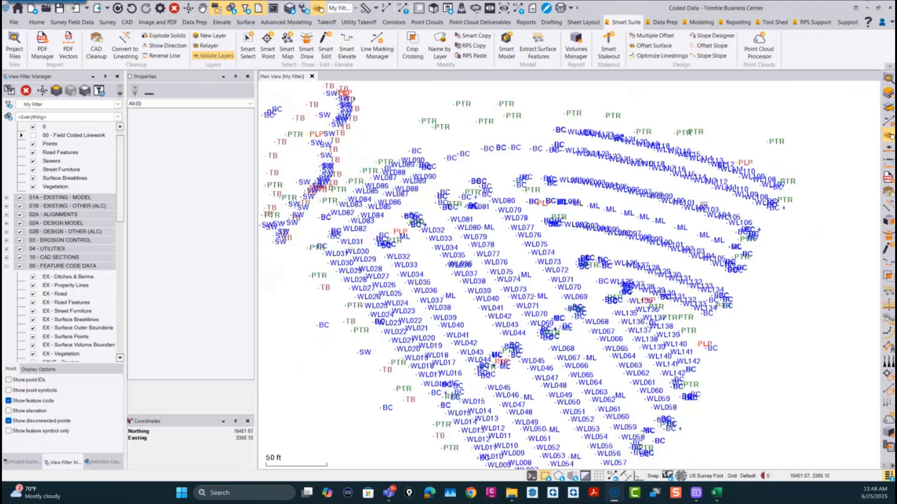
scroll(781, 210, up, 4)
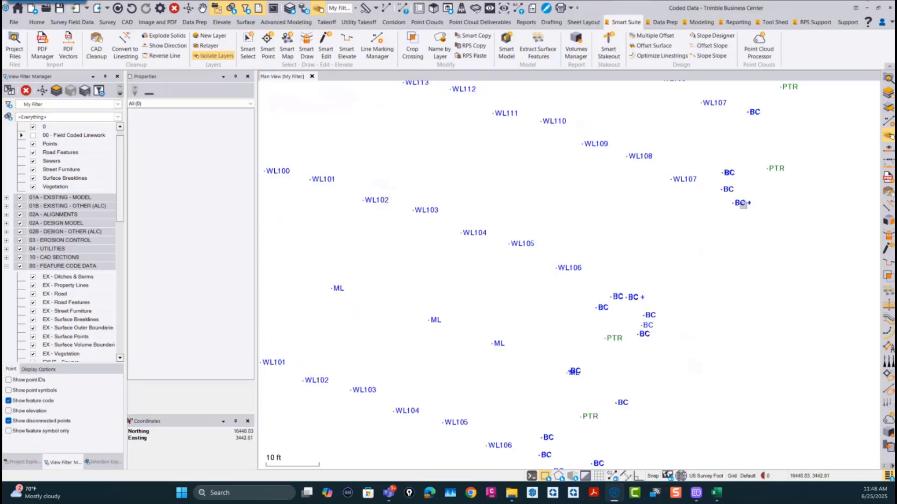
drag(758, 205, 719, 187)
key(Escape)
scroll(542, 227, down, 1)
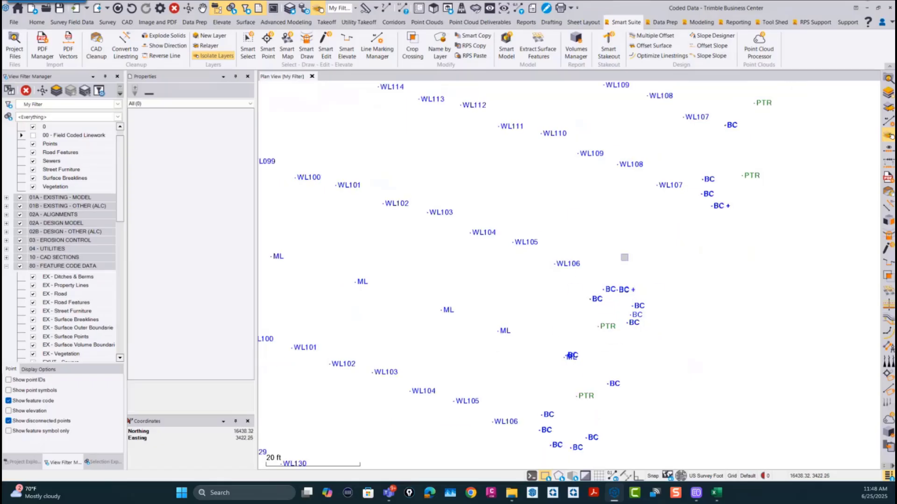
scroll(629, 257, down, 2)
scroll(686, 251, down, 4)
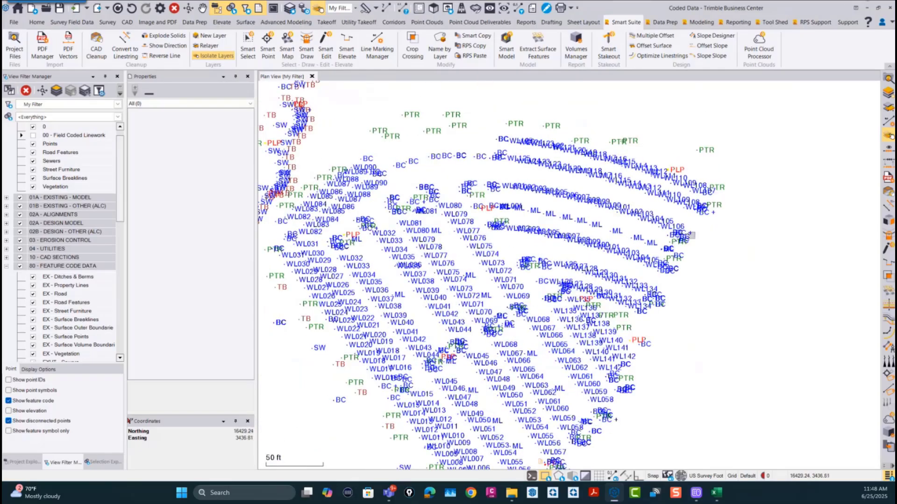
middle_drag(659, 257, 615, 270)
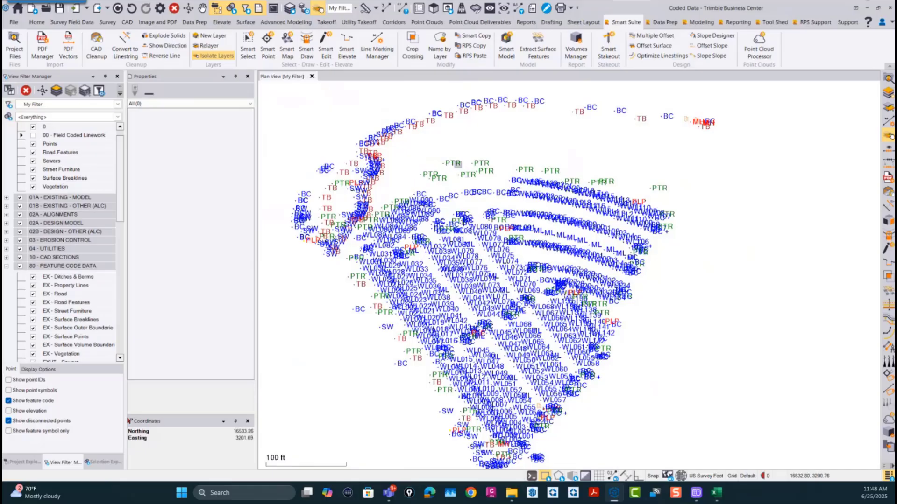
scroll(416, 186, up, 2)
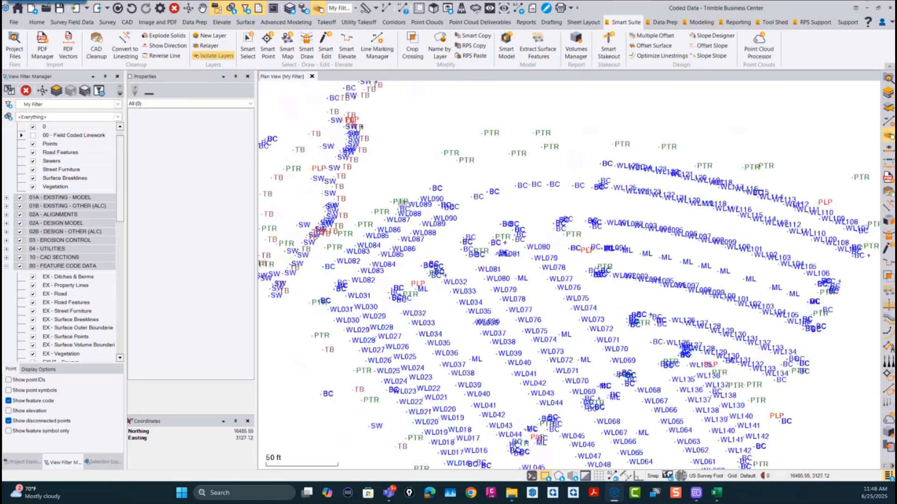
Step: Turn off the feature codes at the survey points and start the Smart Map command
scroll(396, 202, down, 1)
scroll(565, 275, down, 3)
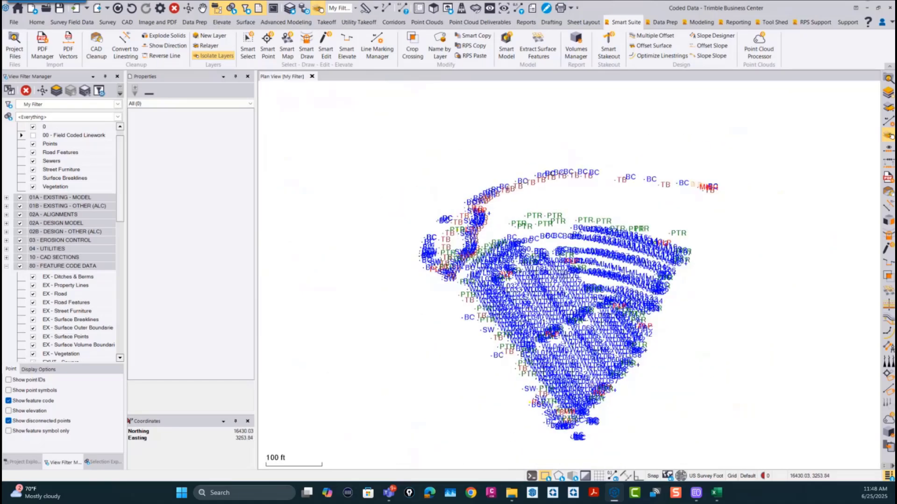
middle_drag(607, 268, 572, 236)
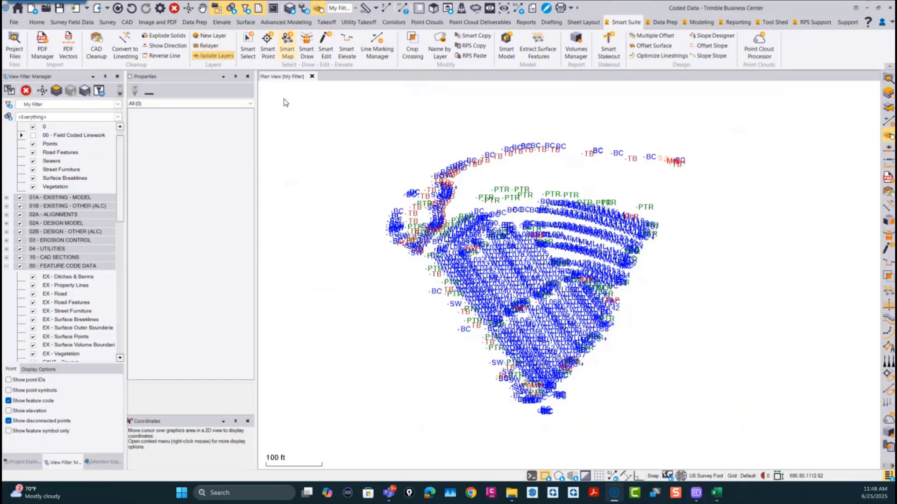
click(8, 401)
click(287, 44)
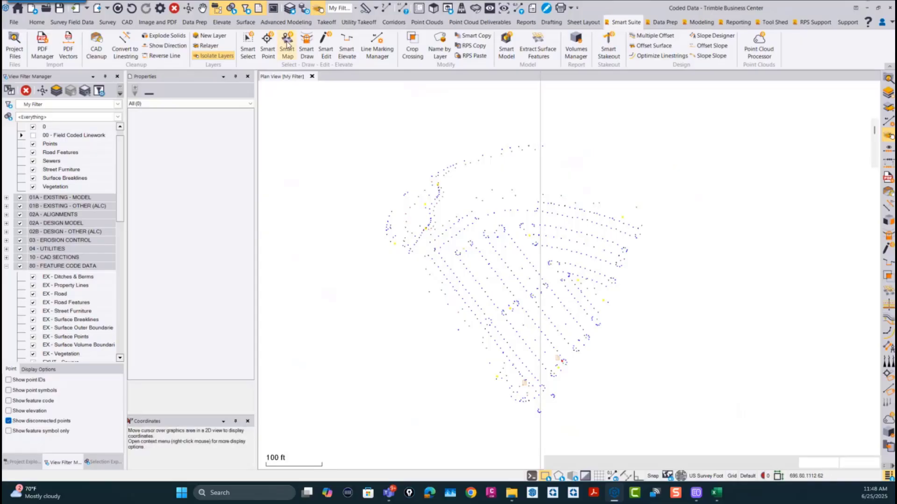
double_click(722, 212)
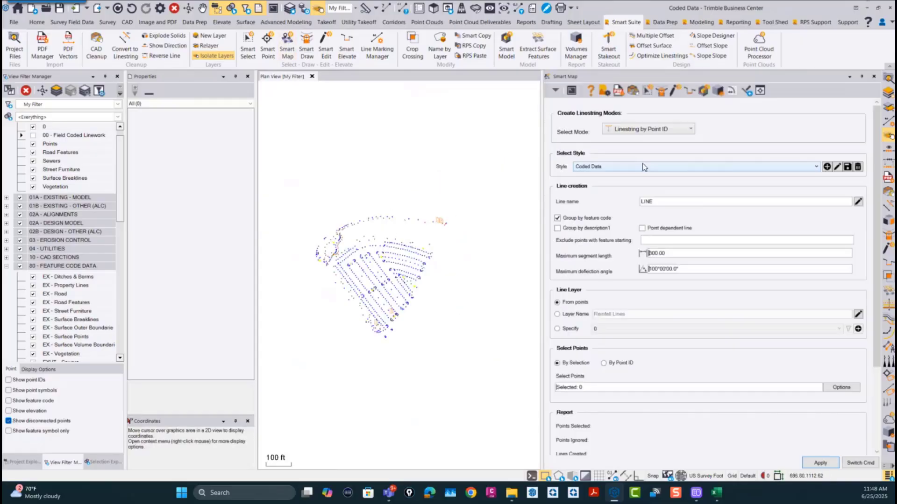
Step: Choose the Linestring by Point ID mode with the Coded Data style, and exclude points whose feature starts with P
click(651, 130)
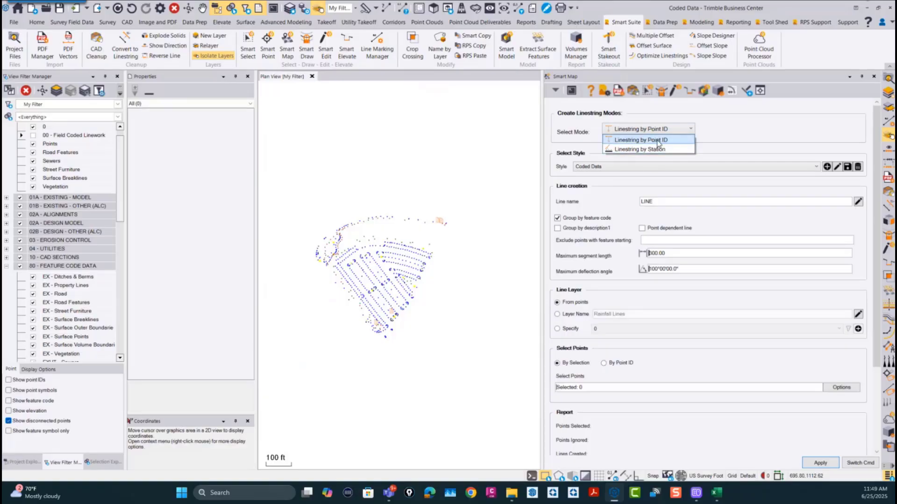
click(658, 140)
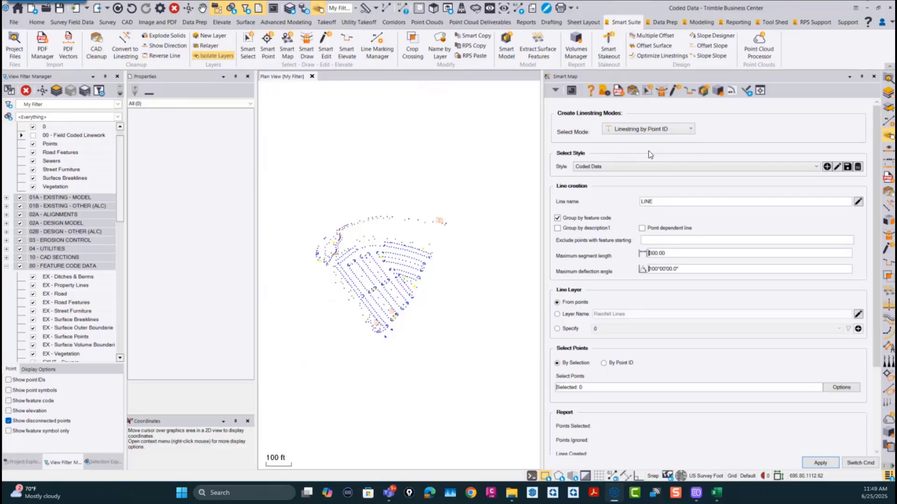
click(591, 167)
click(593, 175)
double_click(666, 201)
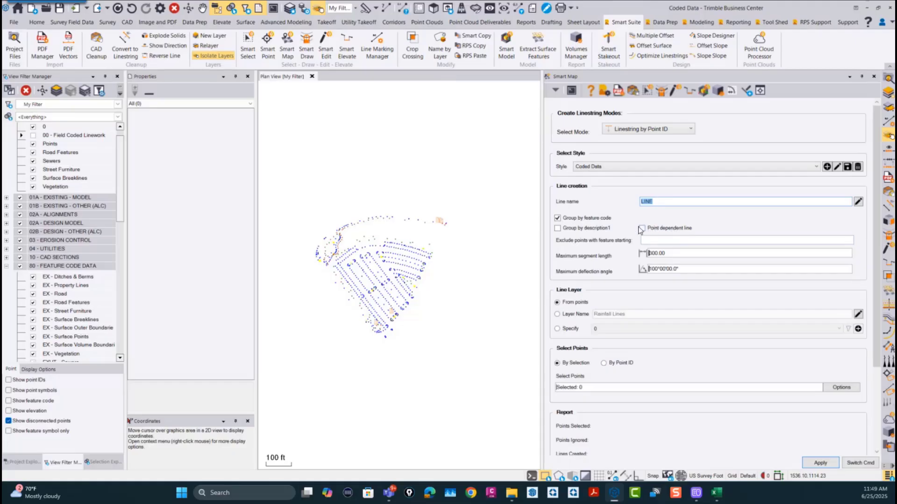
click(658, 241)
Step: Set the maximum segment length for the Smart Map lines to 150
click(673, 253)
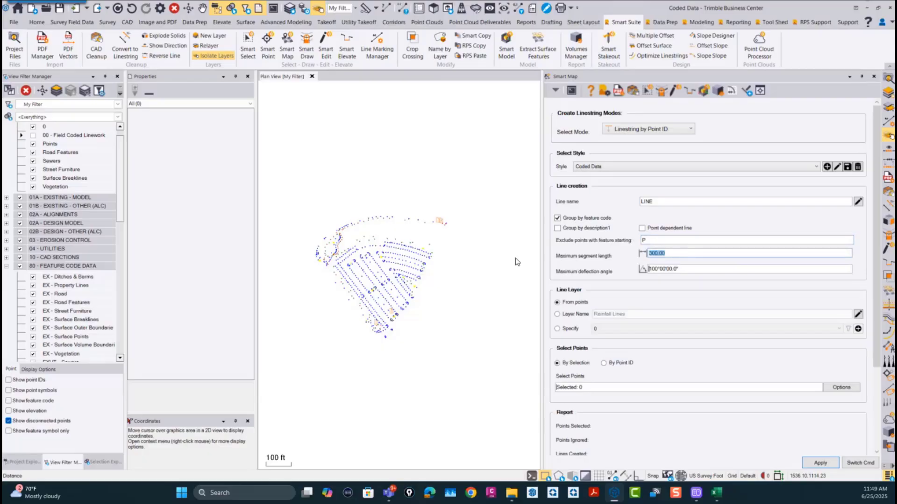
scroll(340, 232, up, 2)
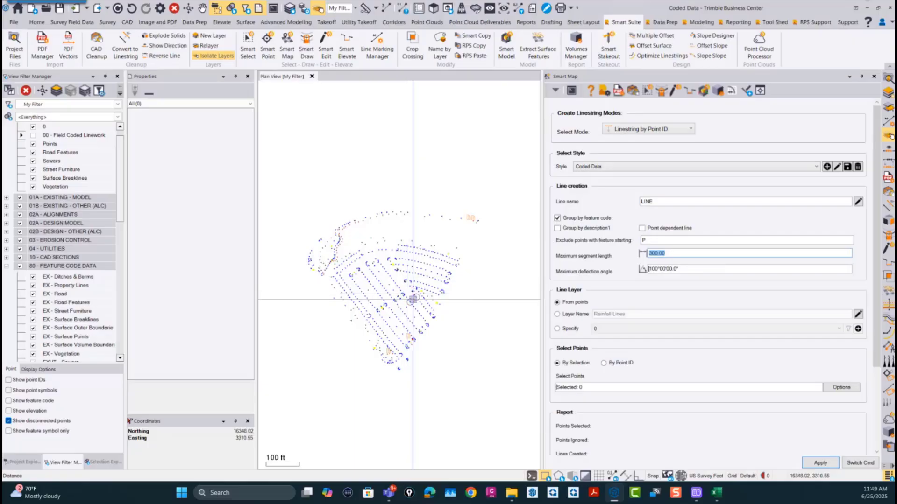
scroll(407, 294, up, 1)
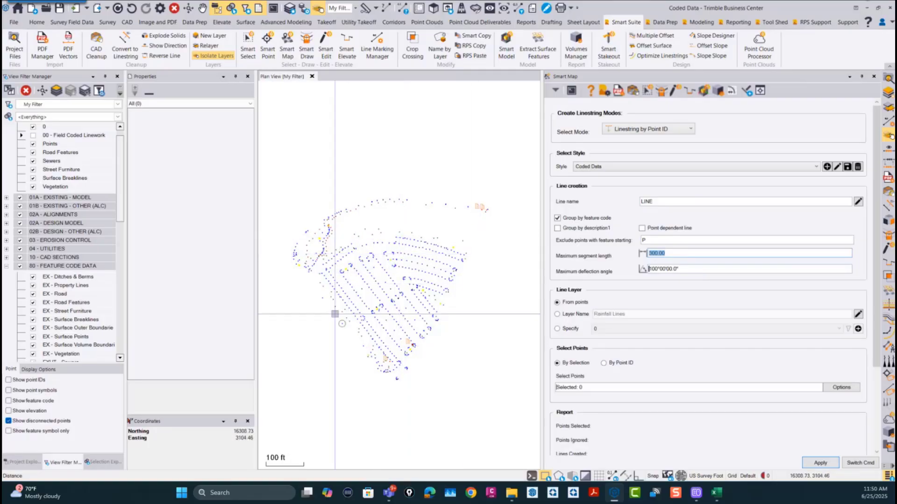
scroll(333, 313, up, 2)
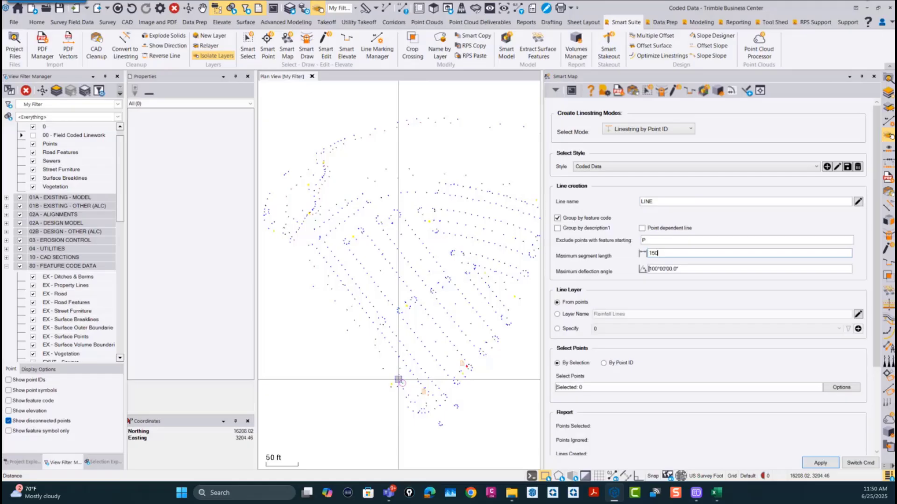
double_click(660, 252)
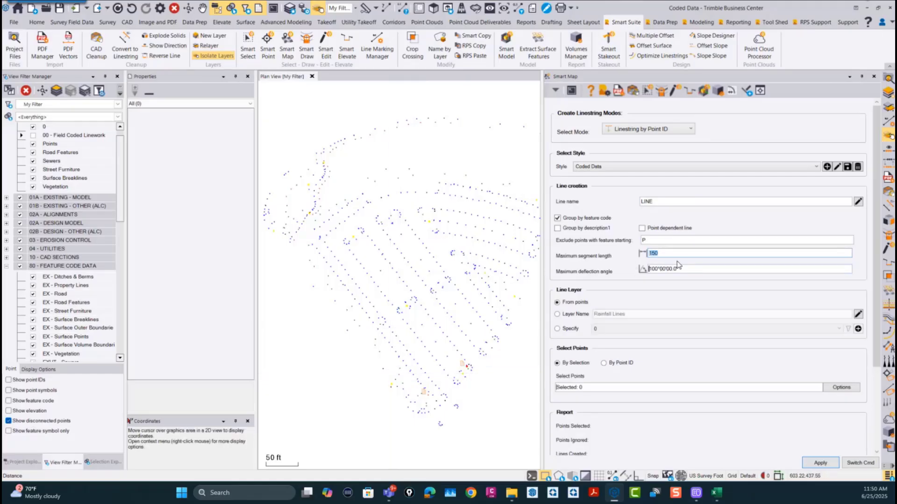
key(Tab)
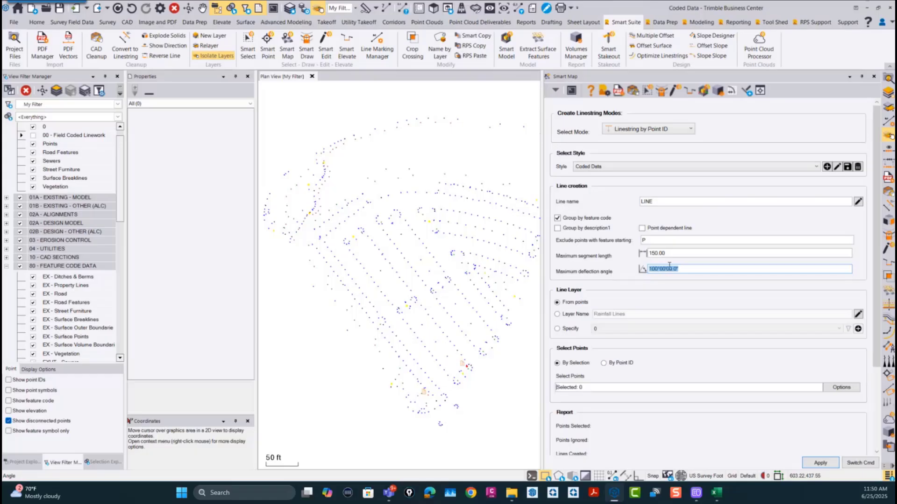
scroll(416, 280, down, 2)
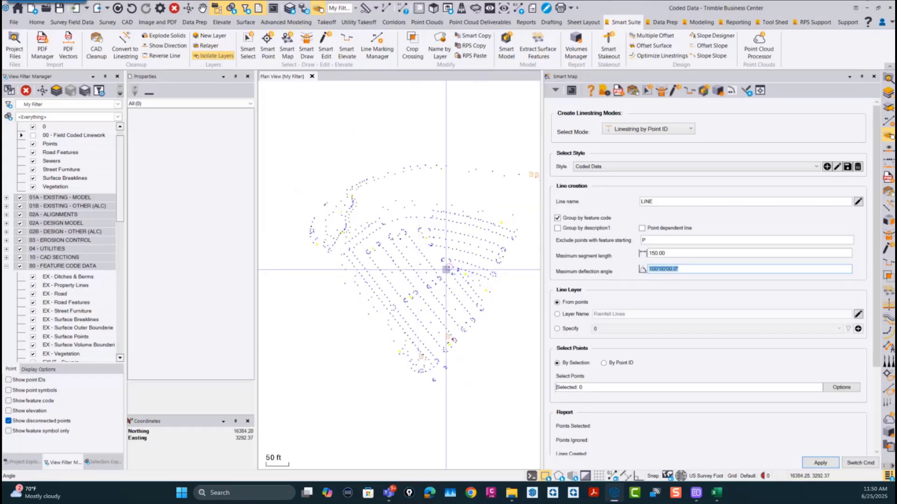
middle_drag(437, 271, 423, 263)
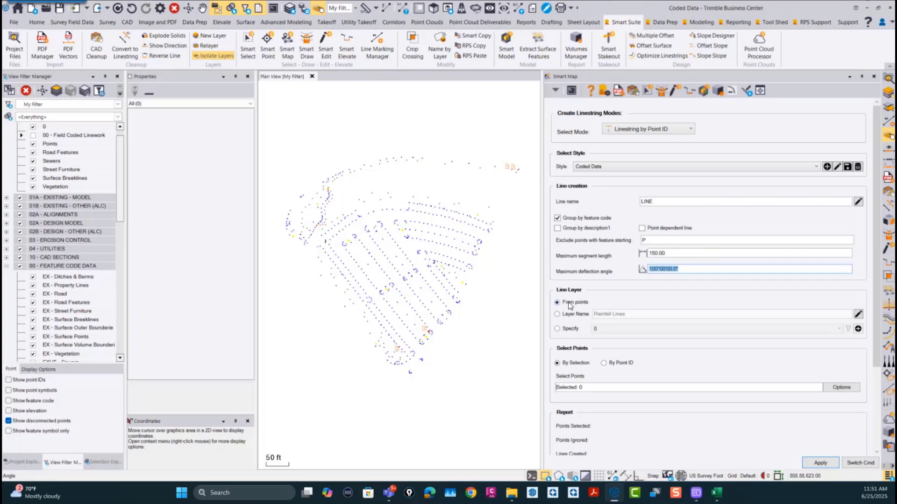
Step: Try the Layer Name option for the line layer and the By Point ID option, and restore From points and By Selection
click(557, 314)
click(557, 302)
click(621, 364)
click(575, 388)
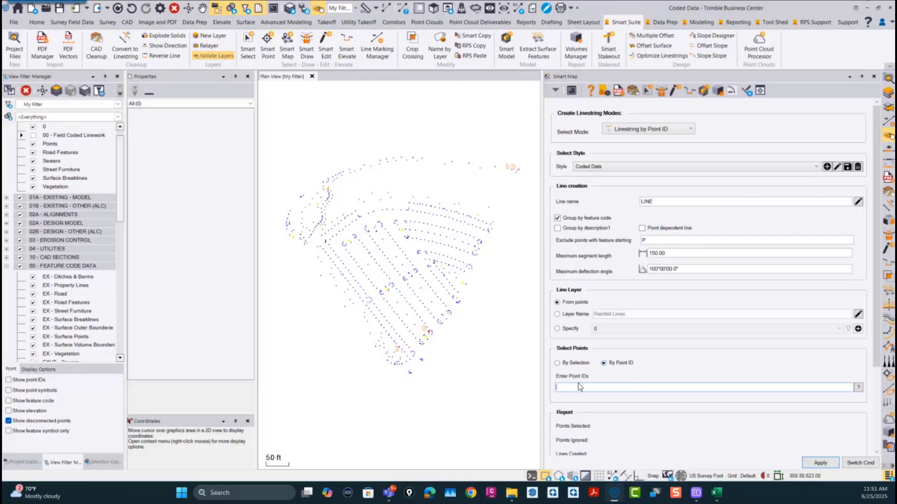
click(557, 363)
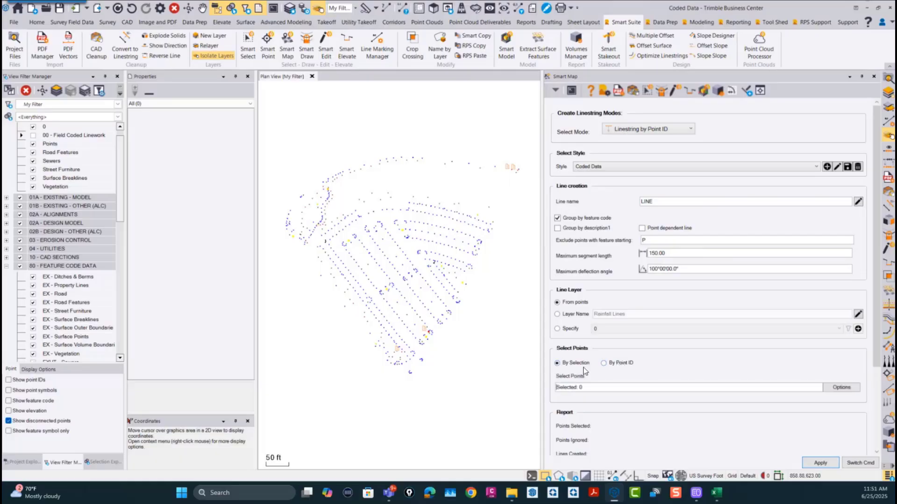
Step: Select the survey points across the whole parking lot and create linestrings from them
scroll(414, 336, down, 3)
drag(496, 381, 303, 179)
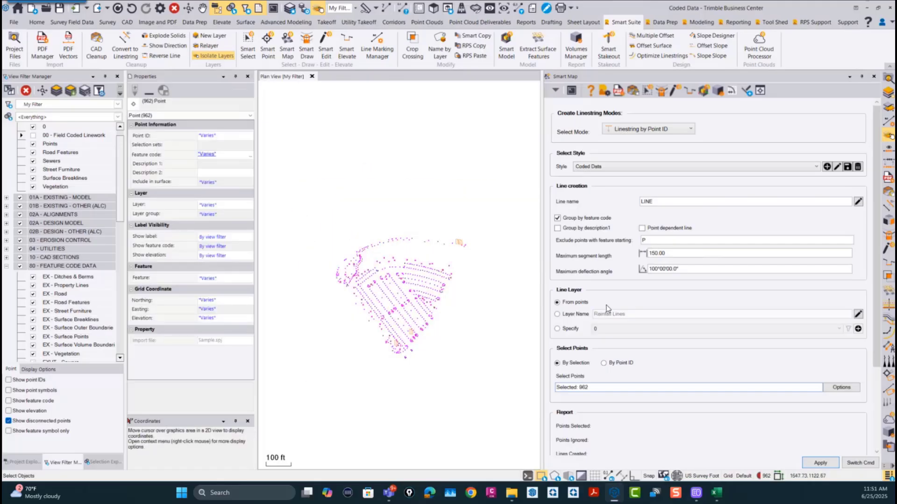
scroll(870, 277, down, 5)
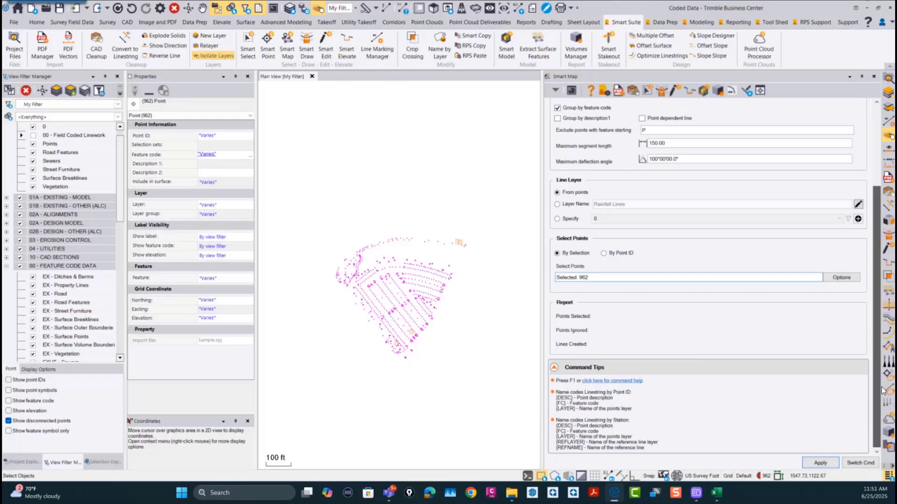
click(827, 465)
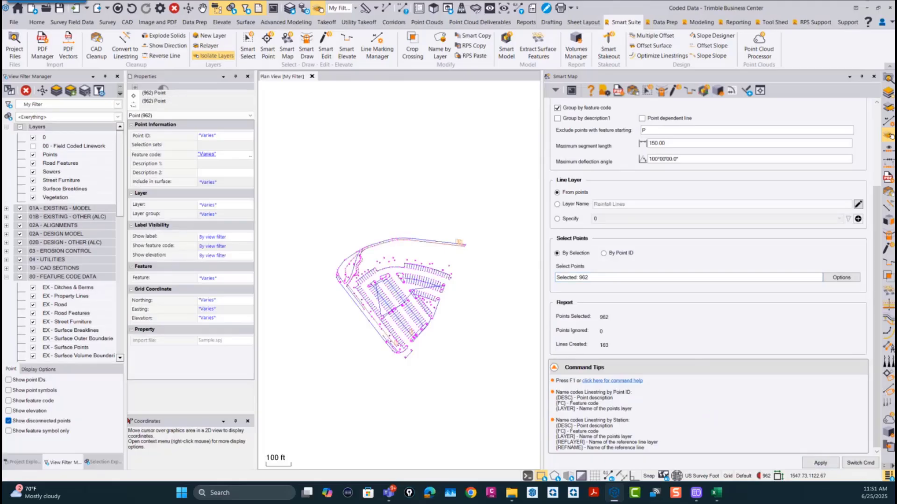
Step: Examine the created linestrings across the parking lot and compare them with the 00 - Field Coded Linework layer
scroll(400, 298, up, 3)
scroll(427, 262, down, 1)
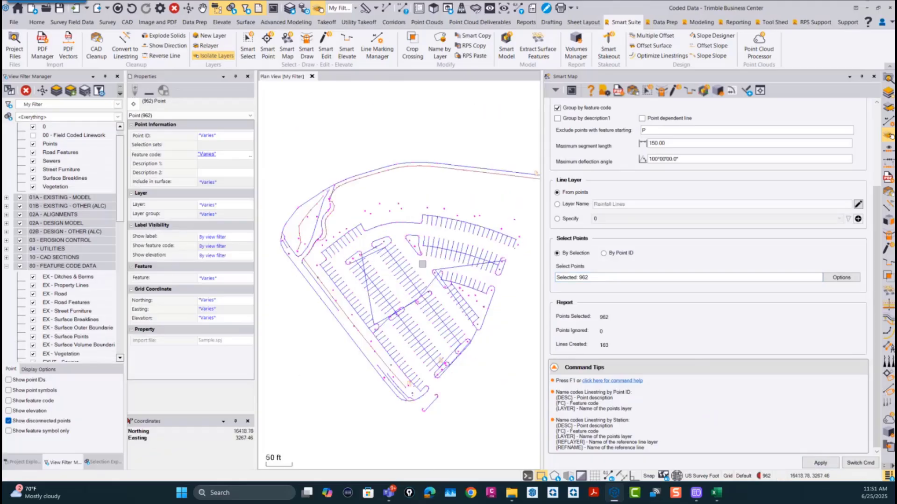
scroll(411, 271, up, 5)
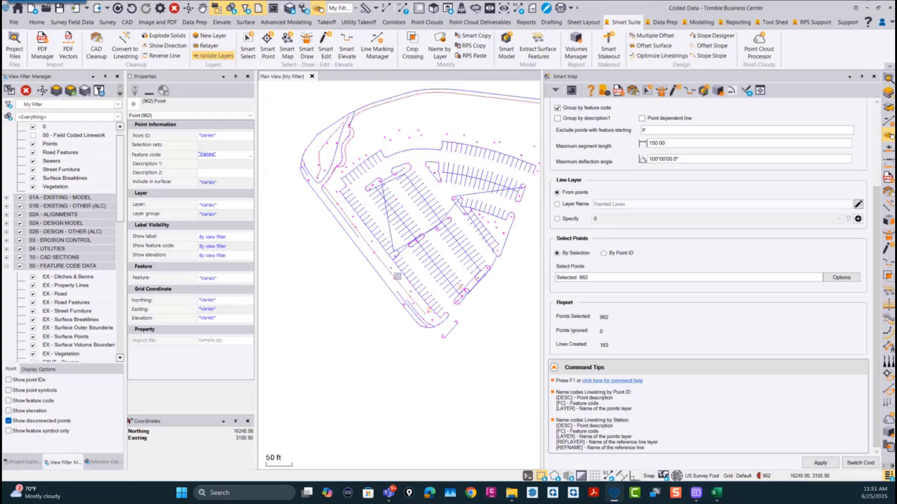
scroll(356, 236, down, 2)
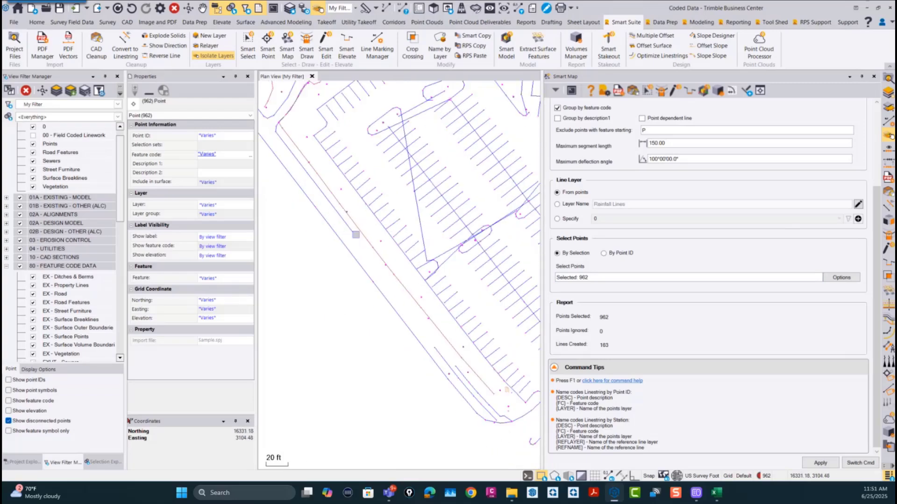
click(32, 136)
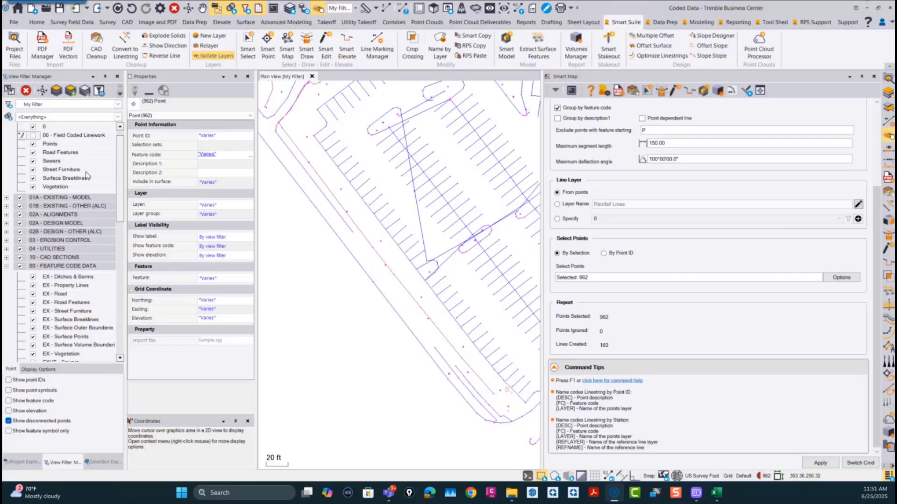
Step: Review the maximum segment length and maximum deflection angle settings against the created parking lot linestrings
scroll(677, 210, up, 3)
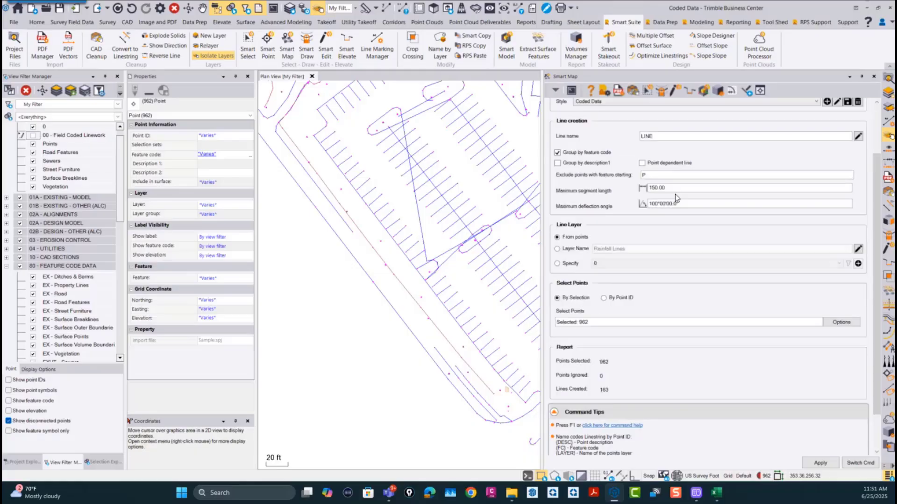
click(681, 254)
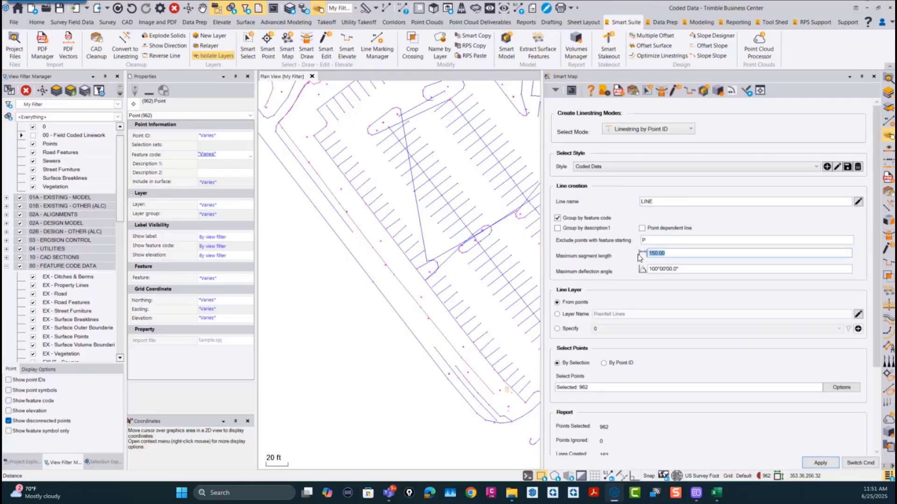
click(696, 269)
click(681, 255)
click(687, 269)
click(673, 255)
click(689, 270)
click(673, 252)
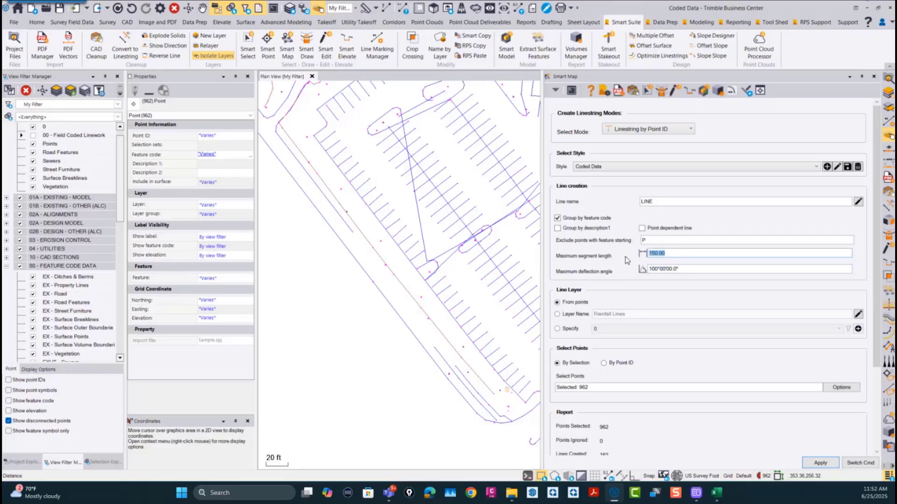
click(686, 268)
drag(672, 254, 610, 255)
drag(680, 269, 624, 270)
scroll(466, 226, down, 5)
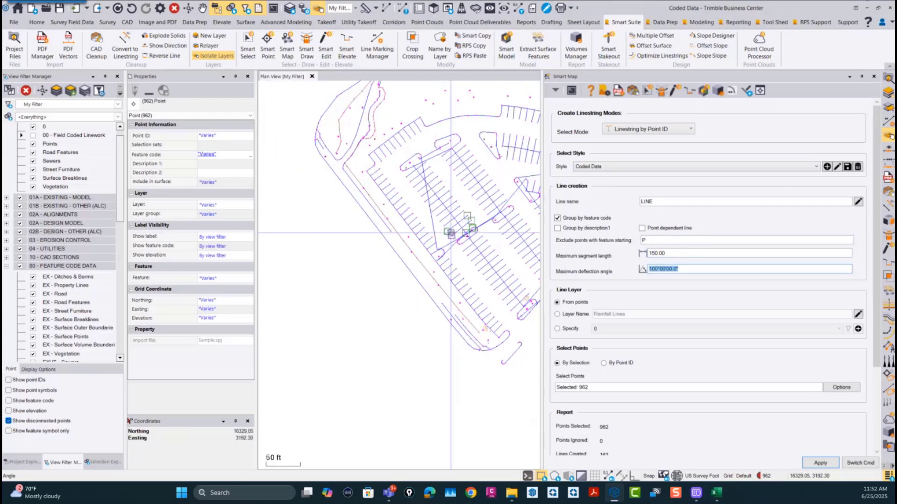
middle_drag(369, 256, 367, 276)
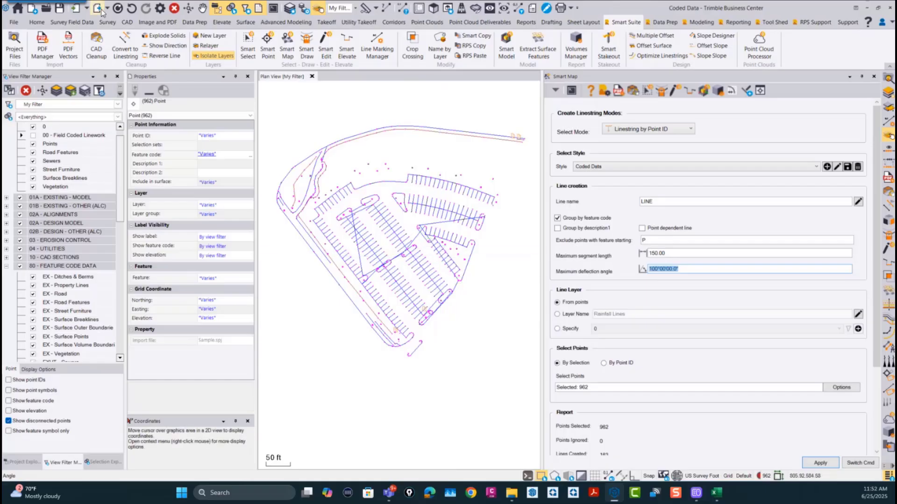
Step: Undo the created linestrings and recreate them with a maximum segment length of 300
click(131, 8)
click(132, 8)
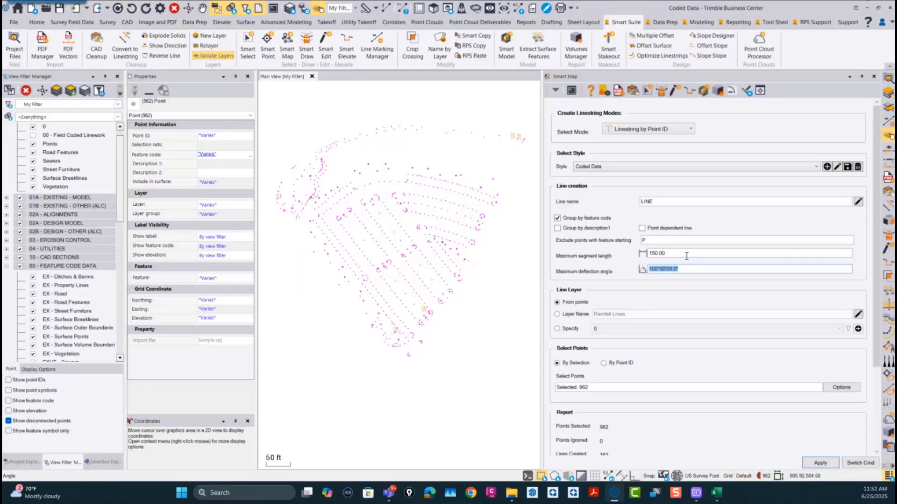
drag(686, 256, 595, 261)
text(2)
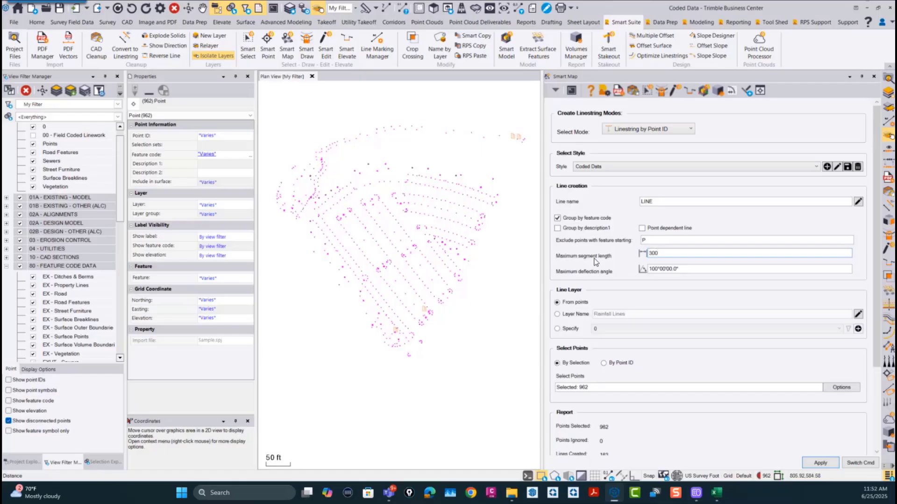
text(00)
click(820, 462)
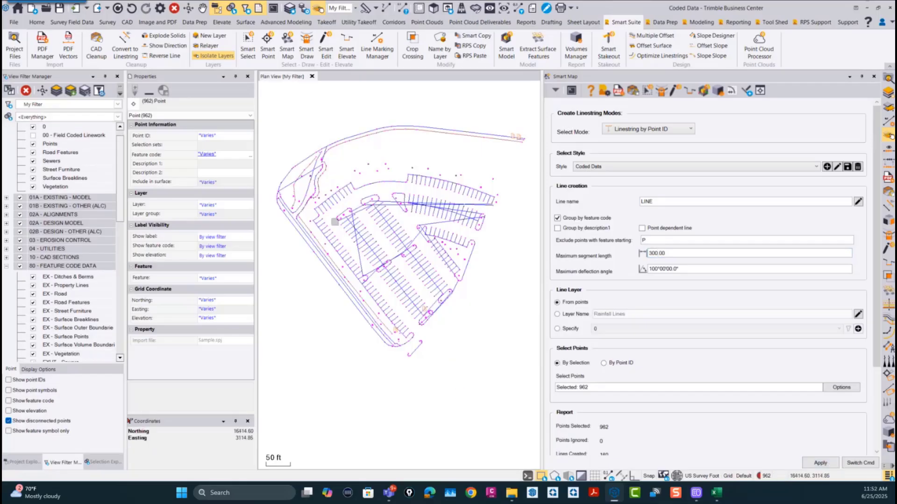
Step: Start Smart Edit and set its edit mode to Remove segment for cleaning up the parking lot linestrings
scroll(340, 227, up, 3)
mouse_move(468, 262)
middle_down()
mouse_move(381, 278)
mouse_move(451, 280)
middle_up()
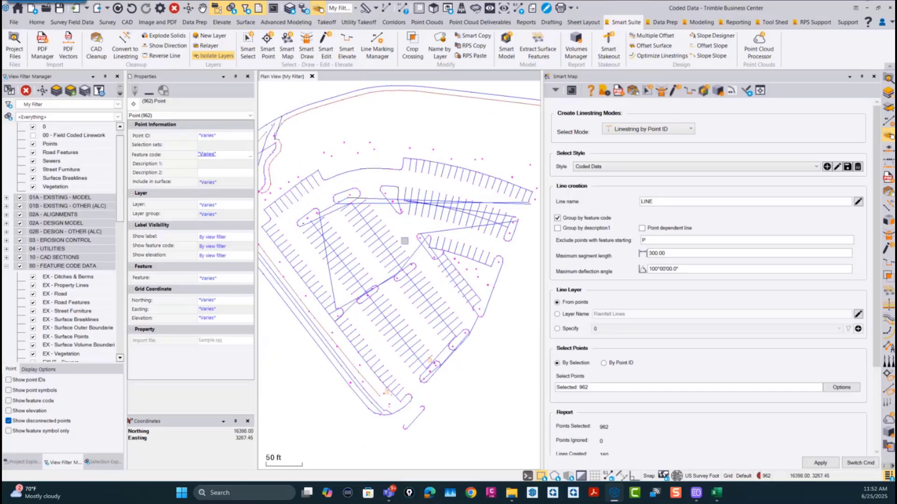
middle_click(423, 234)
click(454, 208)
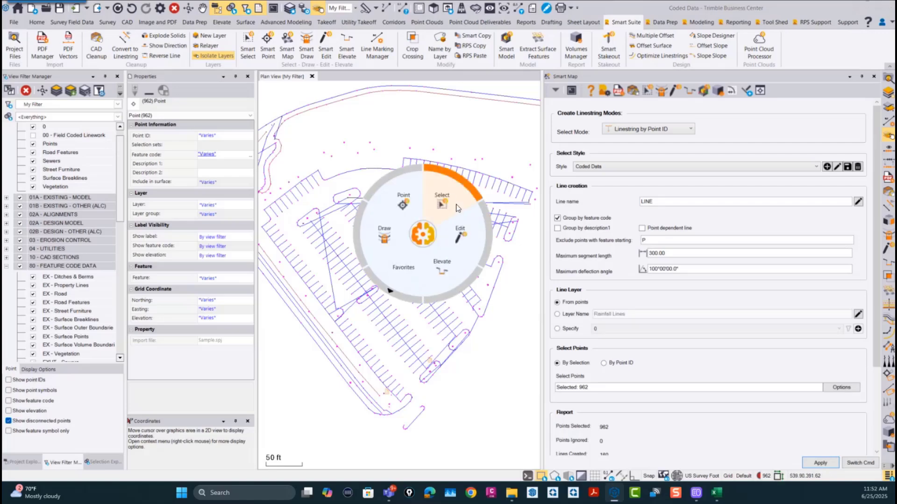
click(457, 234)
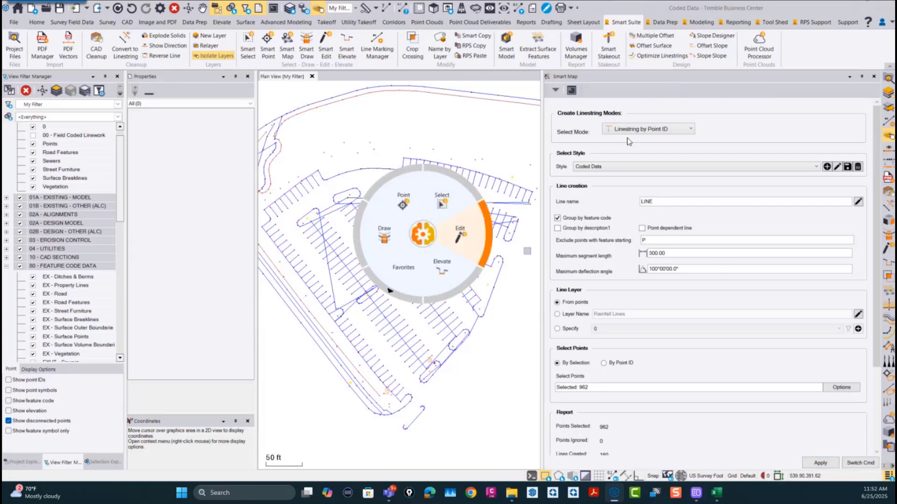
click(654, 105)
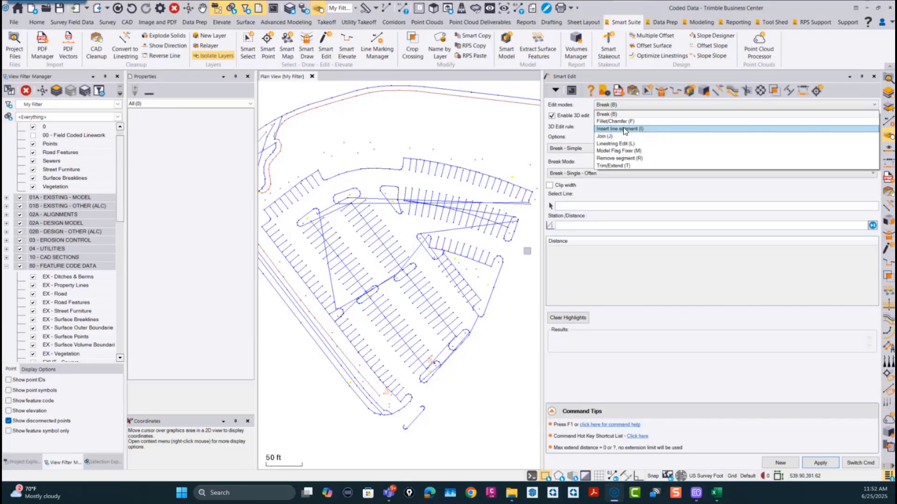
click(619, 159)
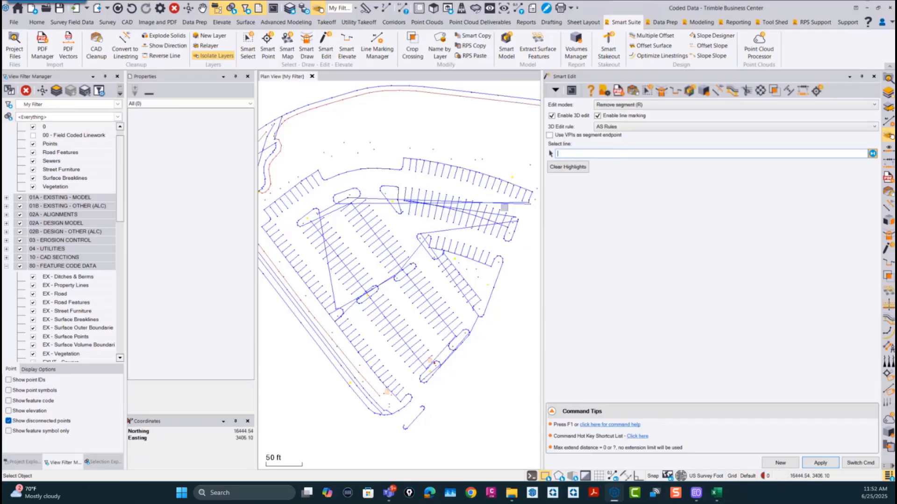
Step: Remove the long stray segments running east and south from the northwestern parking islands, with line marking disabled
scroll(327, 191, up, 3)
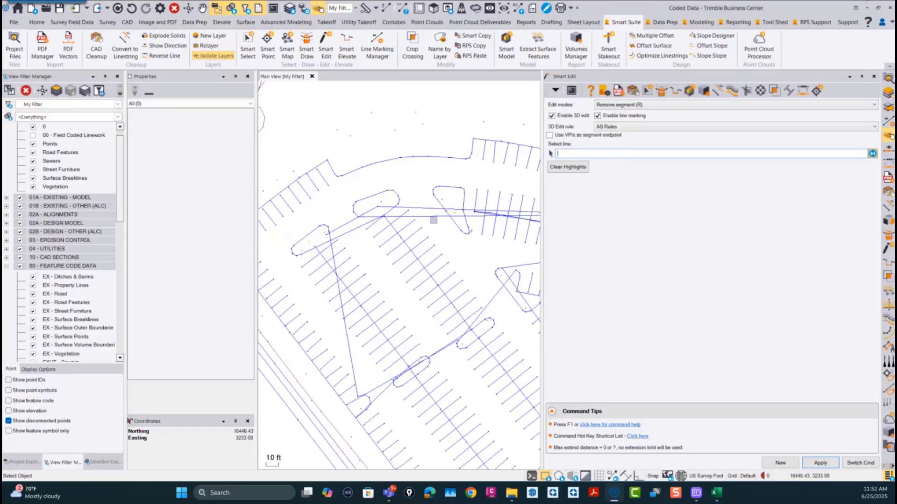
click(433, 216)
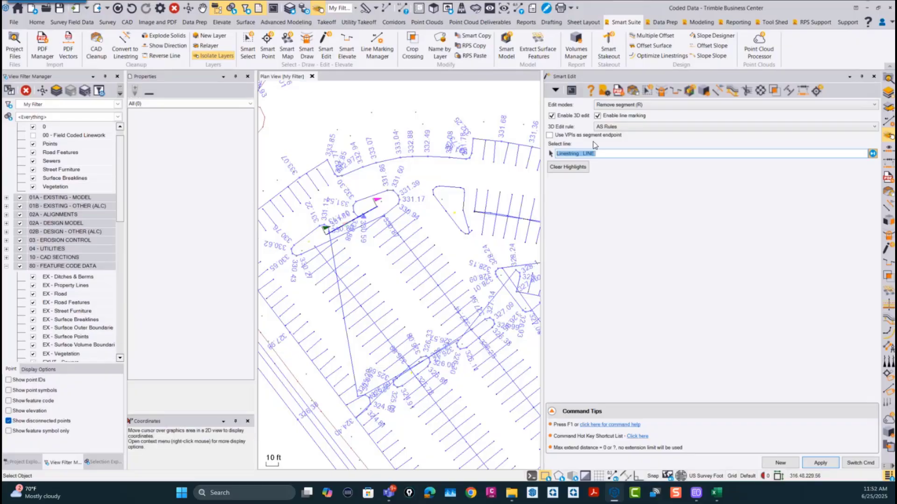
click(598, 116)
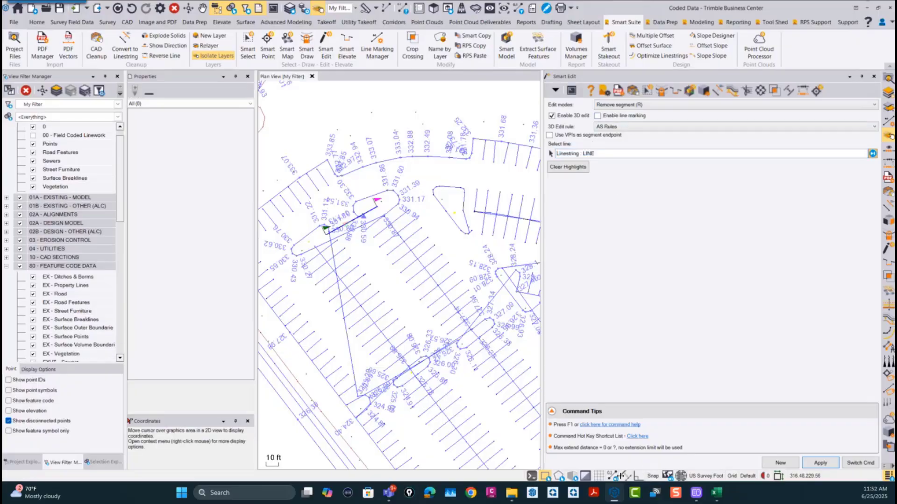
click(348, 336)
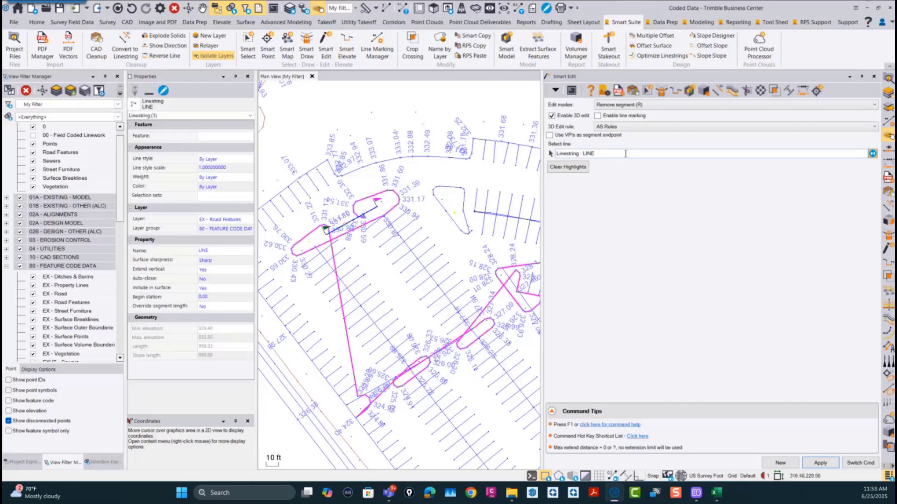
click(347, 338)
Step: Remove the stray segments connecting the middle row of parking islands to each other and to the triangular island
scroll(498, 294, up, 4)
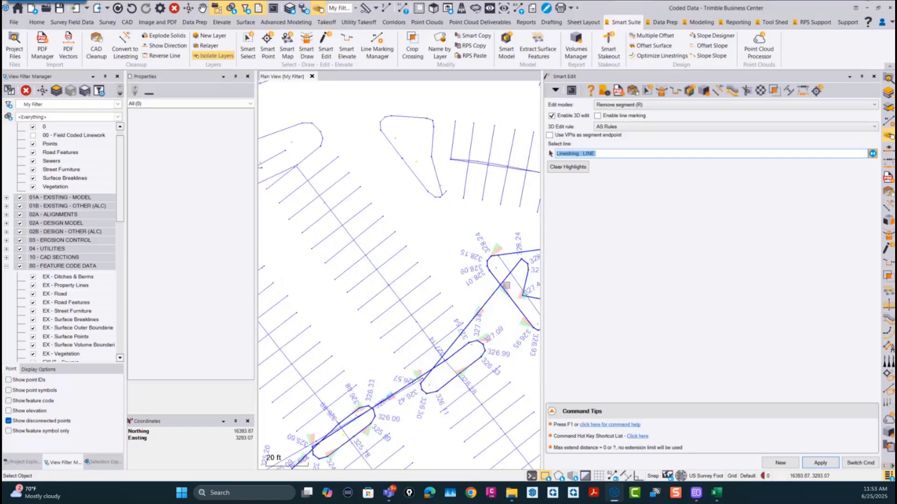
scroll(421, 327, down, 2)
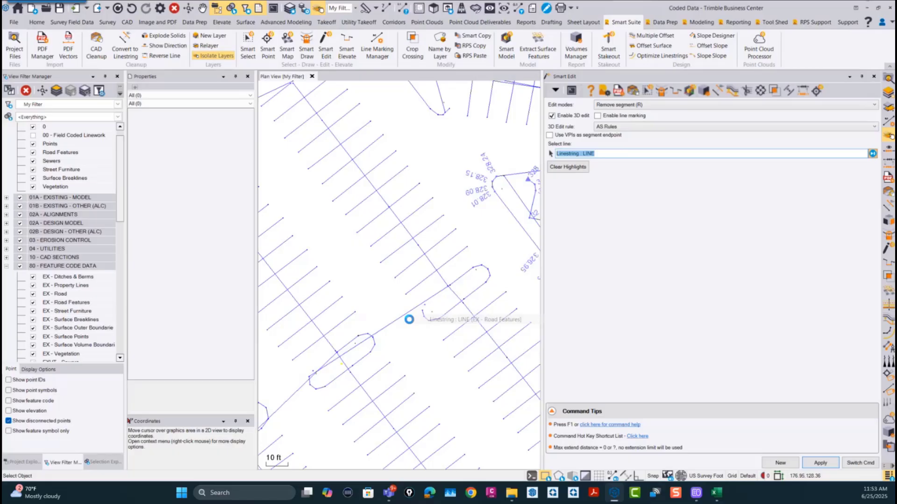
click(402, 317)
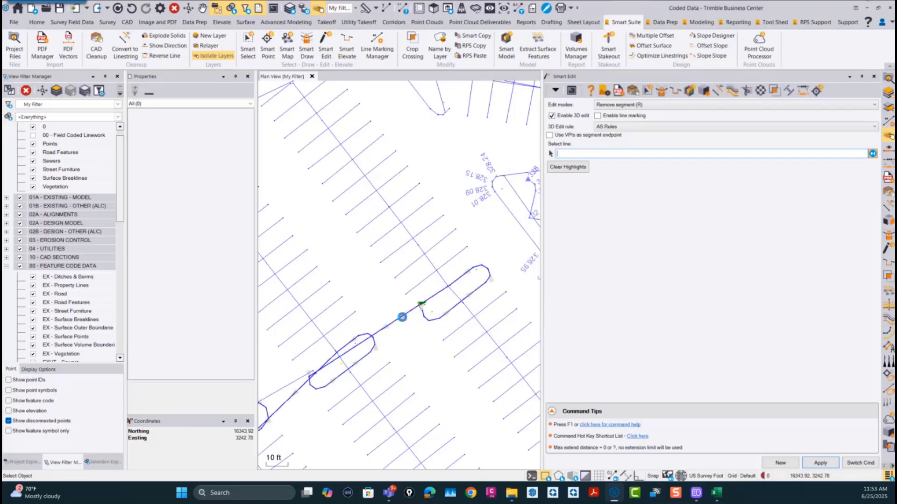
click(288, 396)
scroll(402, 296, down, 5)
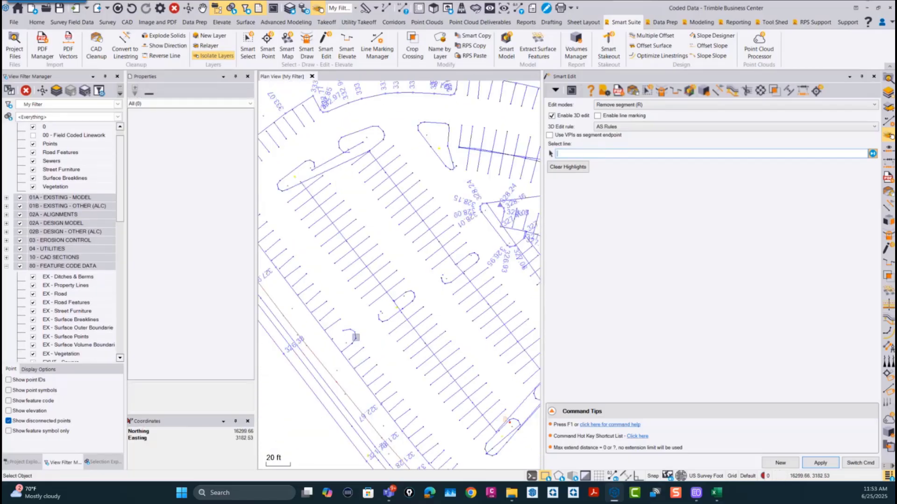
Step: Remove the remaining stray segments crossing the northeastern parking rows and joining the two northwestern islands
scroll(428, 256, up, 4)
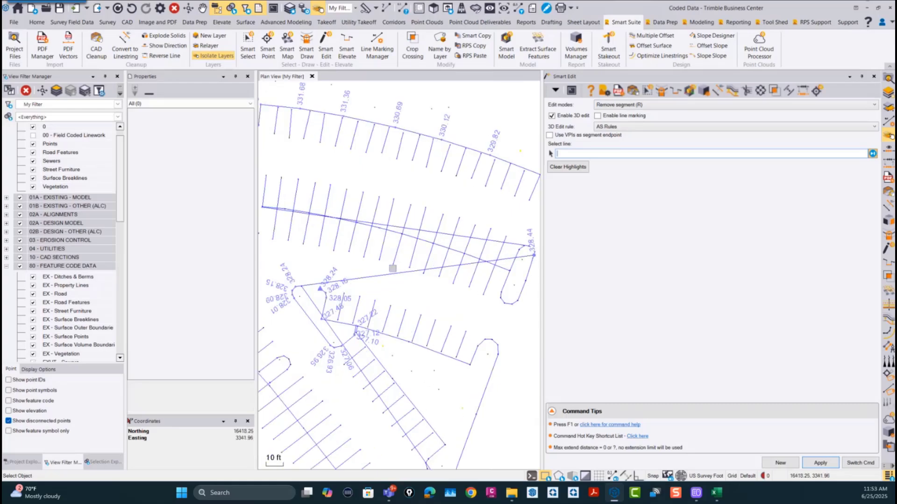
click(389, 277)
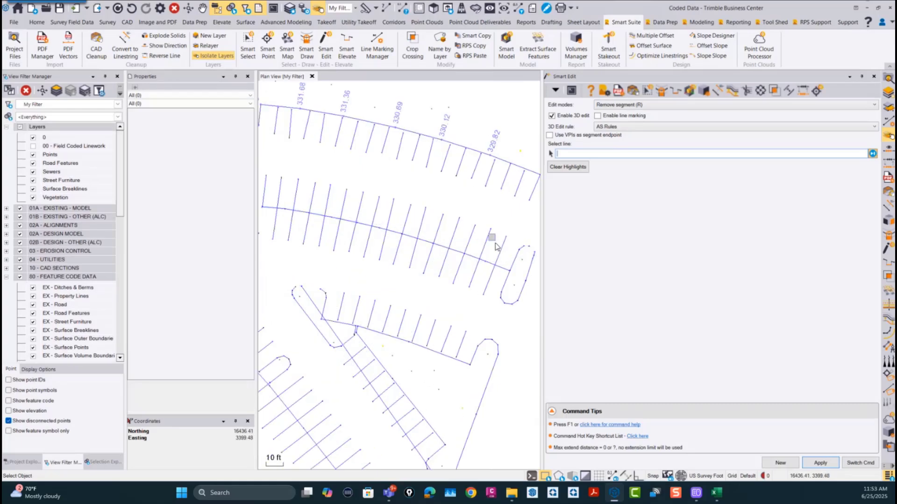
scroll(450, 250, down, 2)
scroll(411, 315, down, 2)
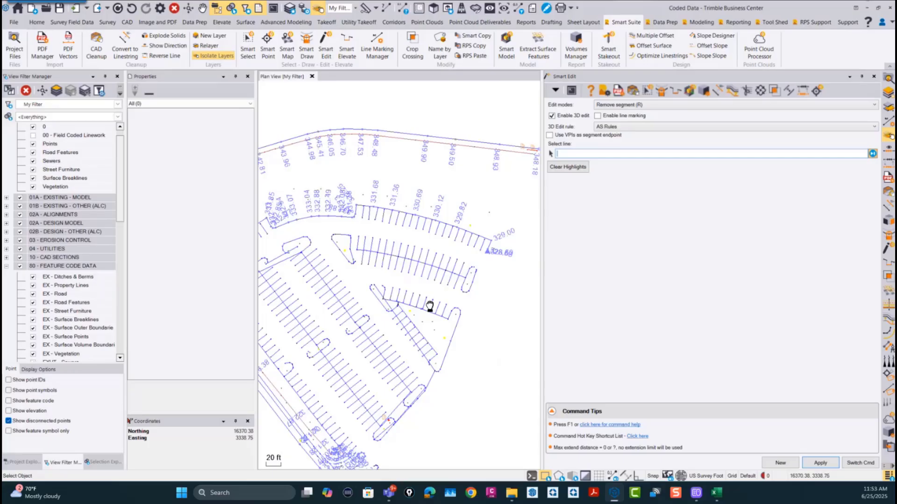
scroll(390, 225, up, 3)
scroll(381, 216, down, 4)
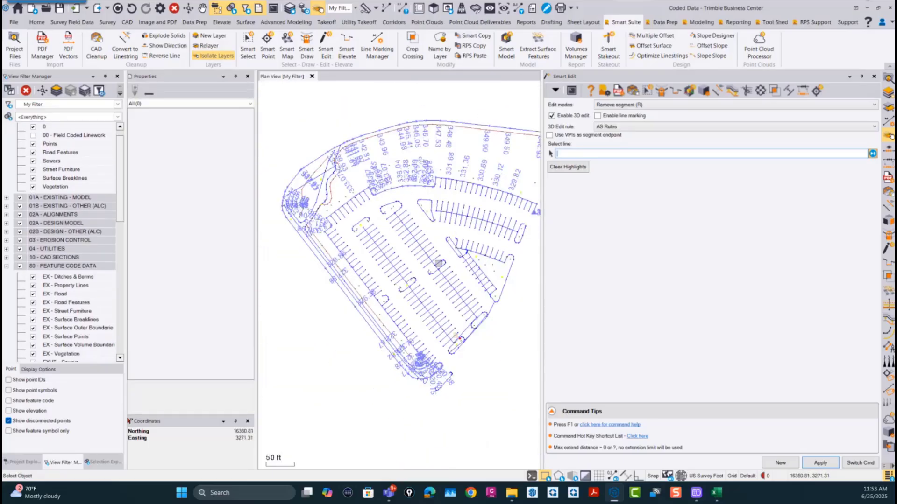
middle_drag(439, 264, 430, 314)
scroll(275, 223, up, 2)
scroll(417, 256, down, 2)
middle_drag(423, 273, 340, 233)
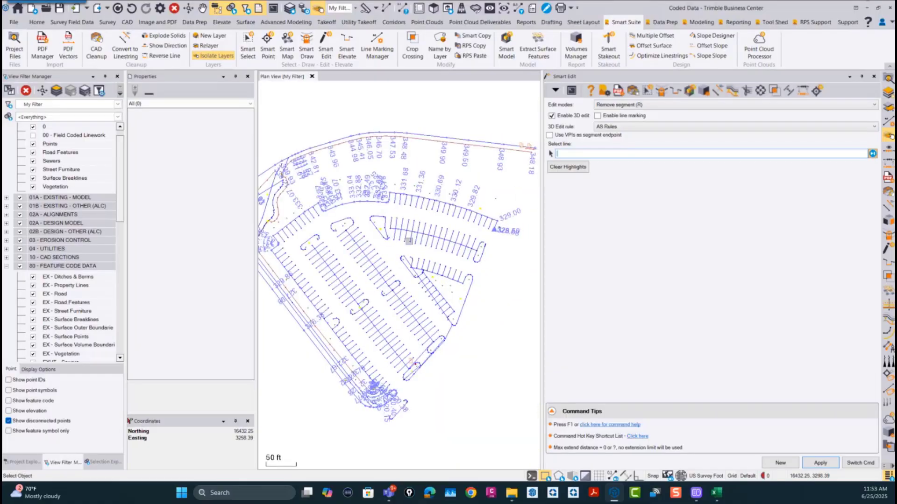
scroll(409, 241, down, 2)
middle_drag(381, 188, 398, 220)
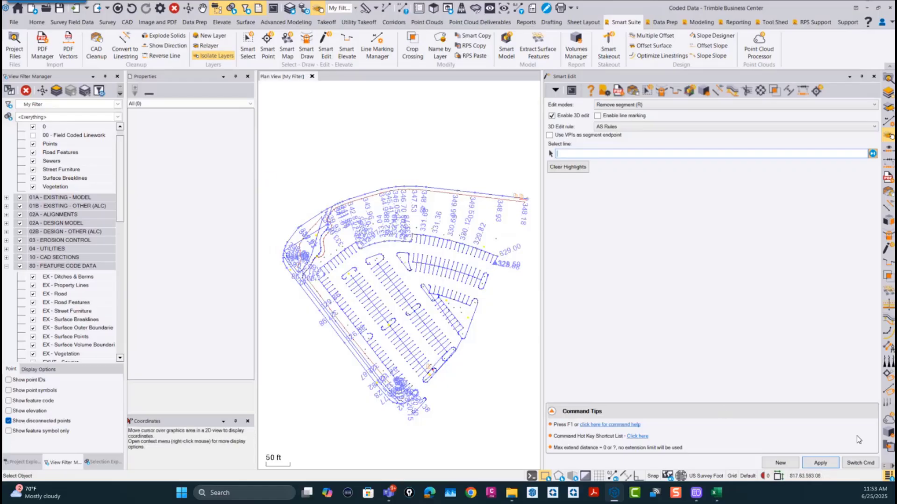
Step: Start opening another project and browse to the RPS Command Data folder
click(14, 24)
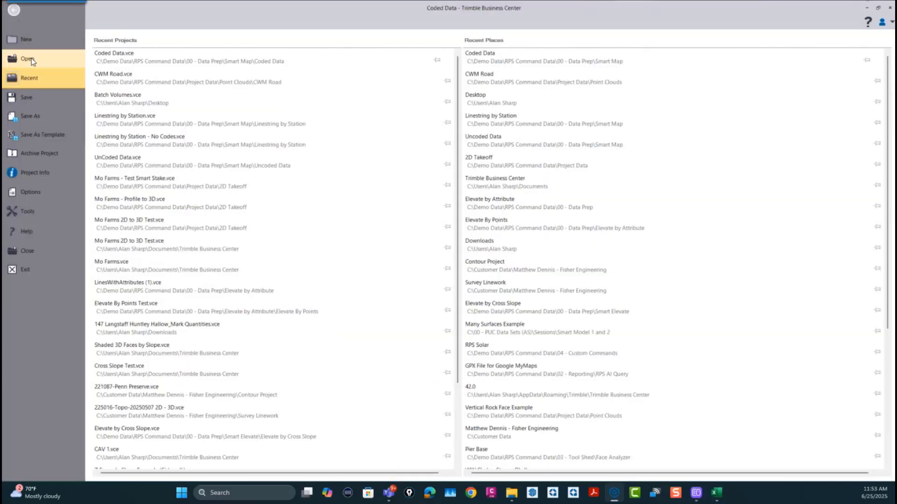
click(19, 60)
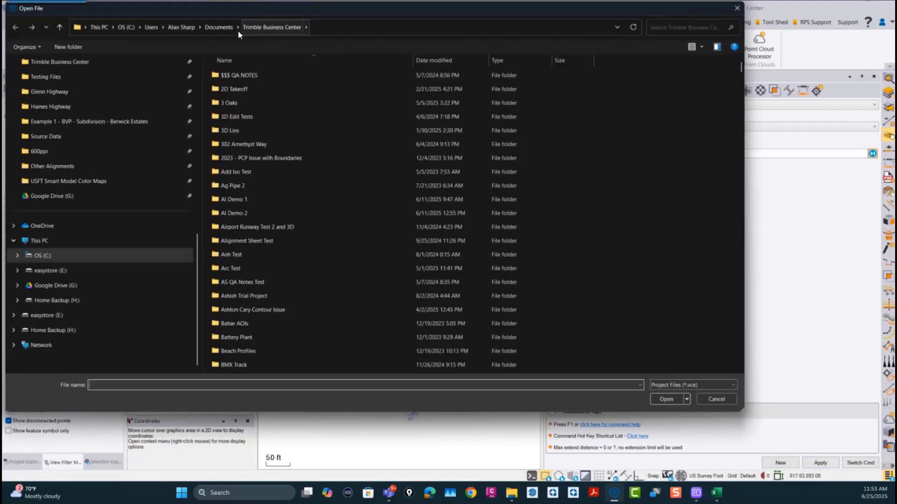
scroll(80, 185, up, 7)
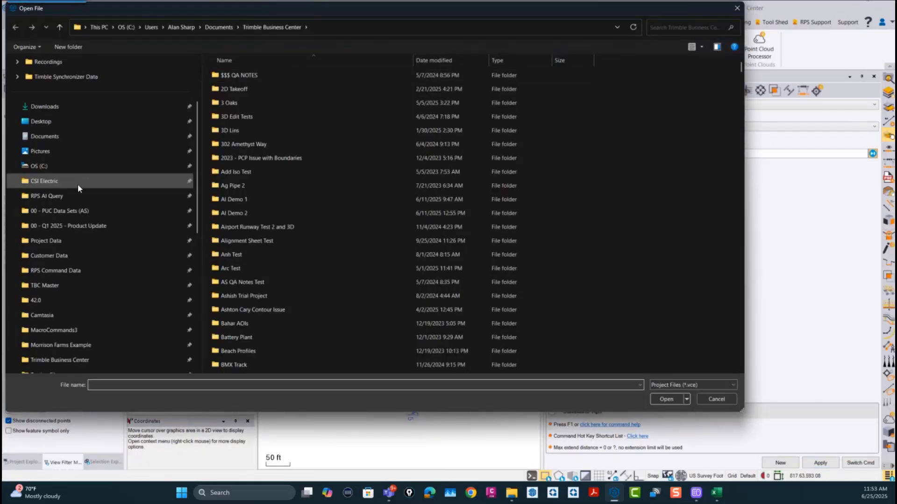
click(45, 137)
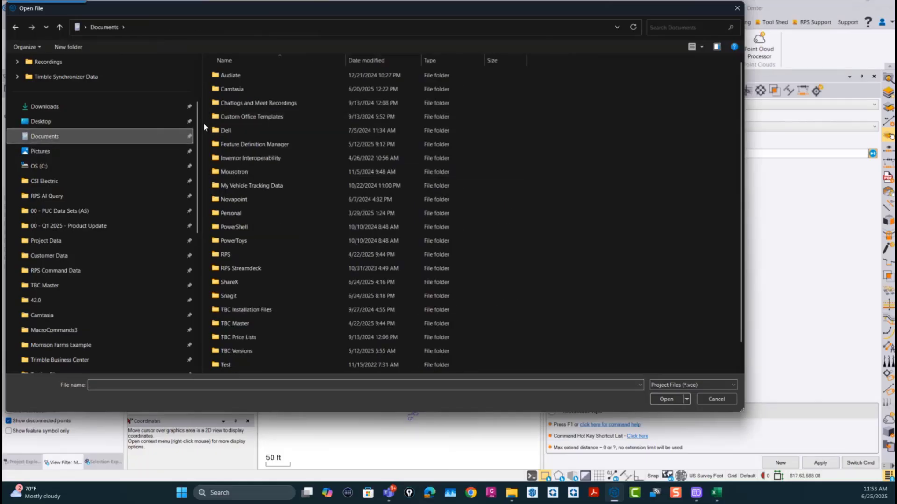
scroll(67, 226, down, 5)
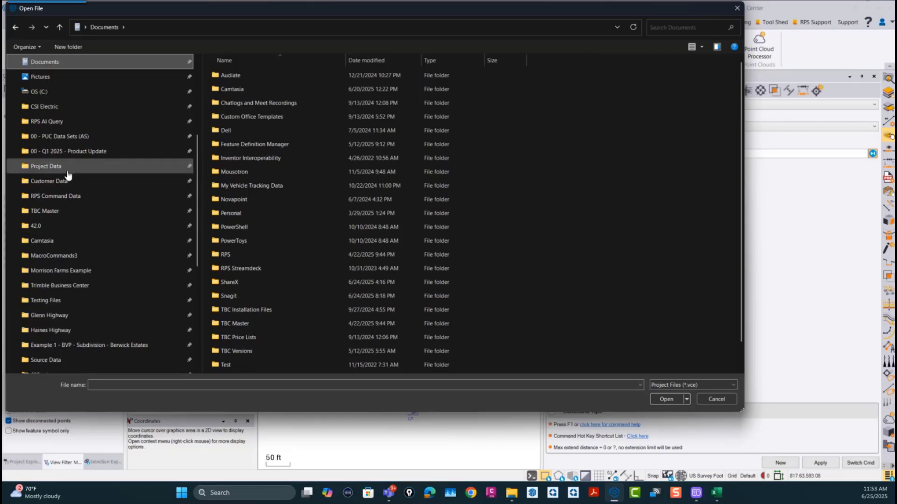
click(66, 196)
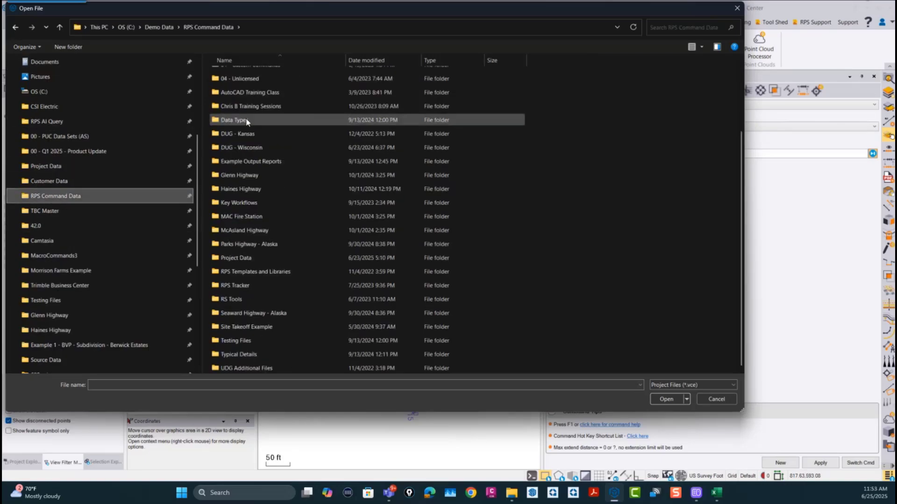
Step: Open UnCoded Data.vce from the Uncoded Data folder under 00 - Data Prep and Smart Map
click(248, 91)
double_click(248, 92)
scroll(267, 173, down, 7)
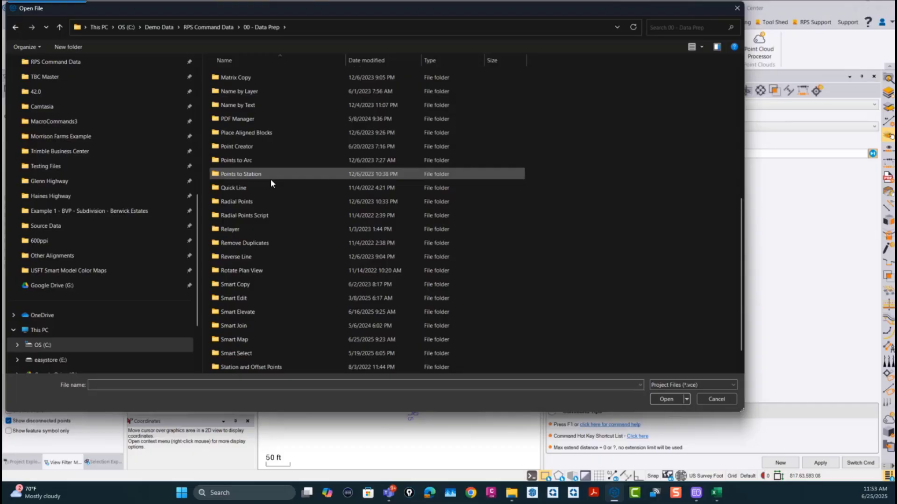
click(242, 343)
double_click(242, 342)
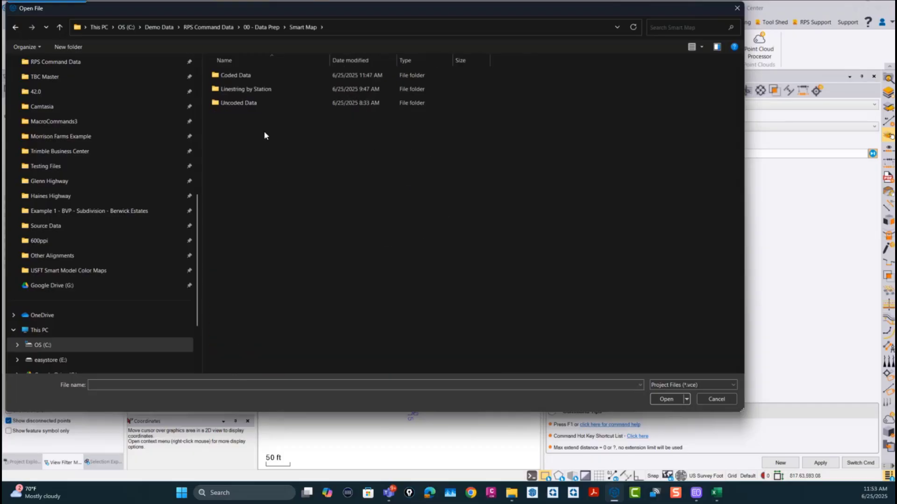
double_click(238, 103)
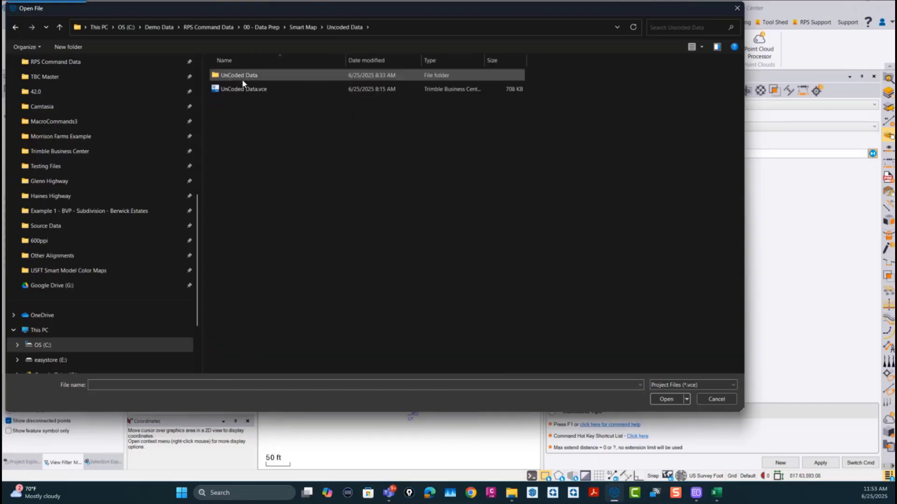
drag(242, 89, 419, 437)
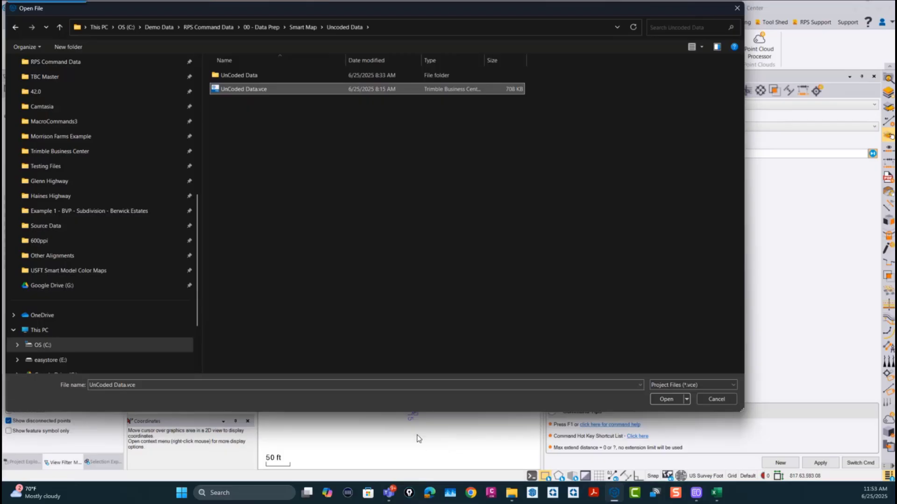
click(497, 257)
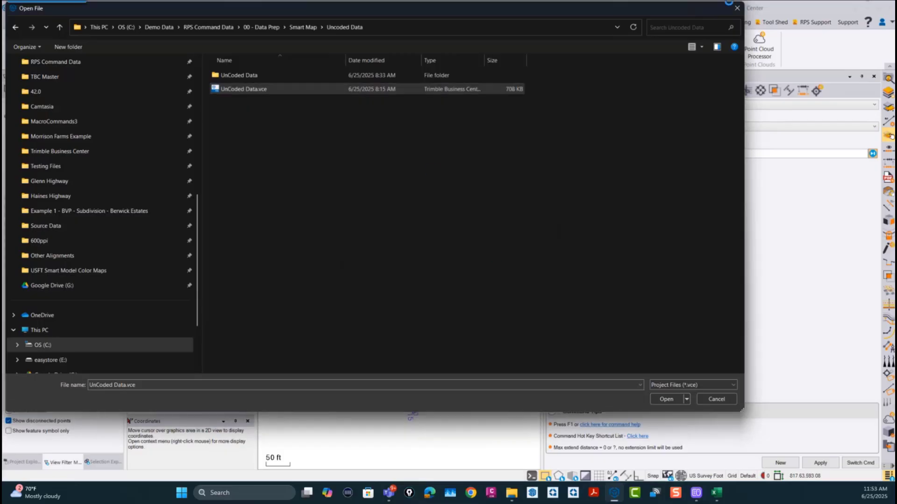
click(719, 399)
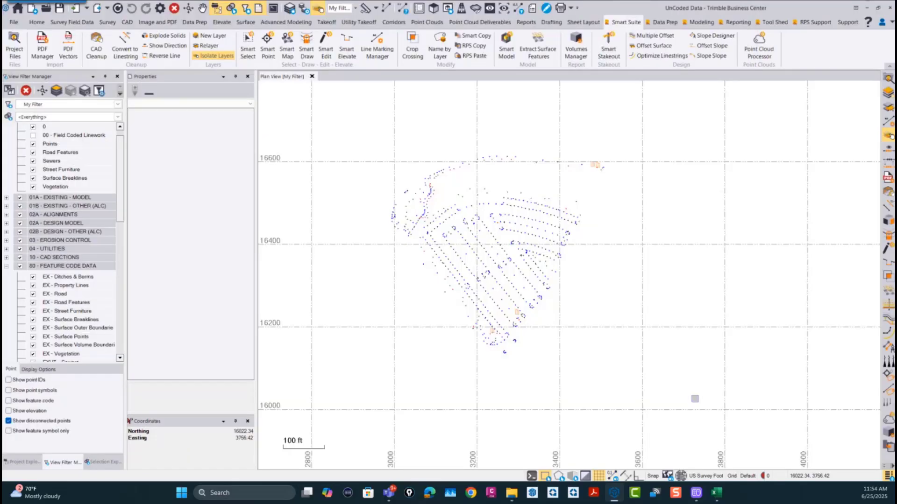
Step: Check the survey points for feature codes by showing the feature code labels, and hide the labels again
scroll(508, 219, up, 1)
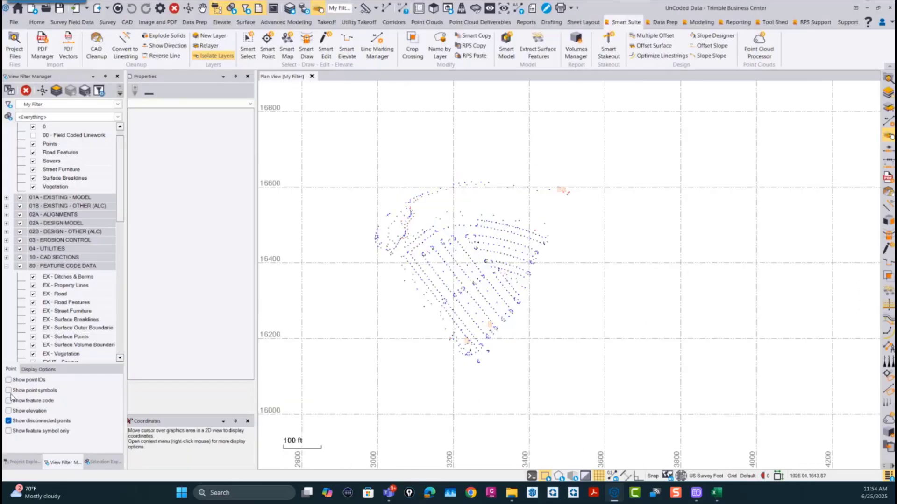
scroll(463, 241, up, 1)
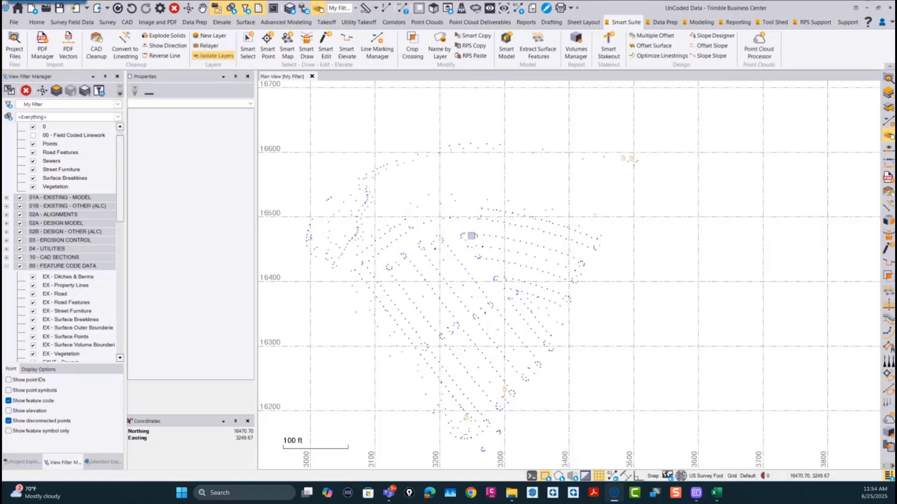
click(9, 401)
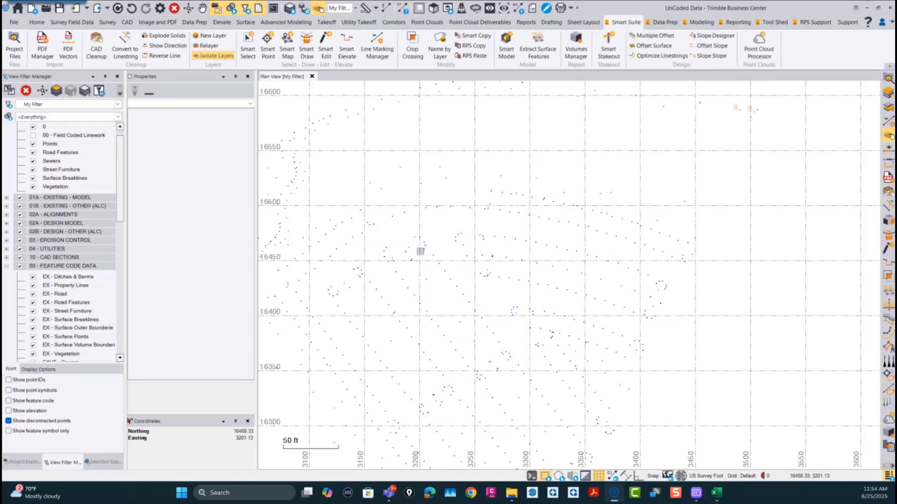
scroll(438, 260, down, 2)
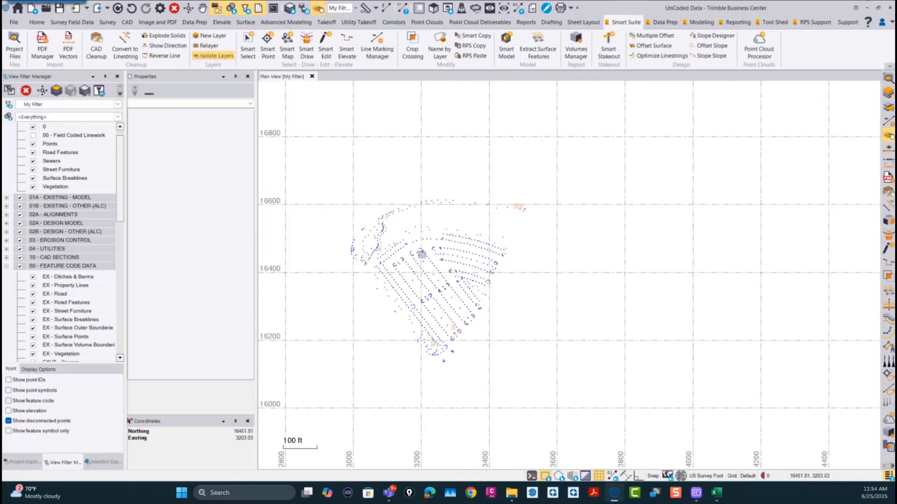
Step: Start Smart Map, choose the Uncoded Data style and go through its line creation settings
click(290, 42)
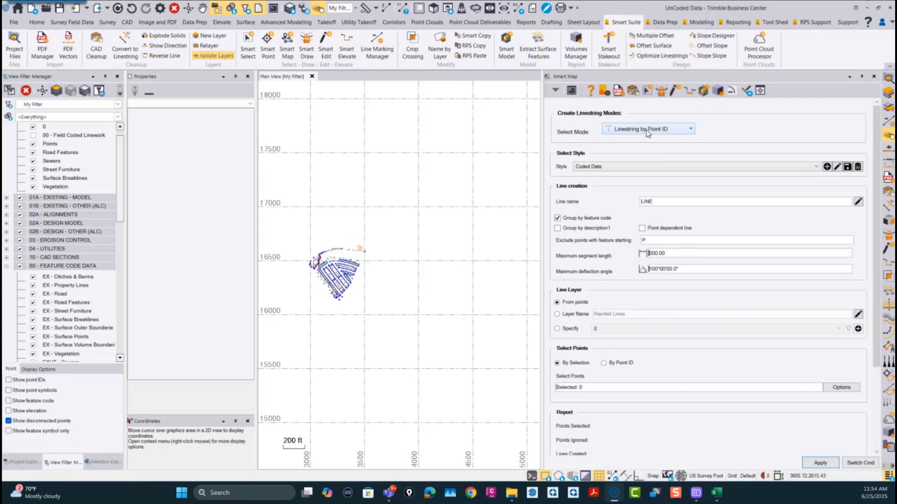
click(621, 168)
click(608, 192)
drag(667, 201, 614, 209)
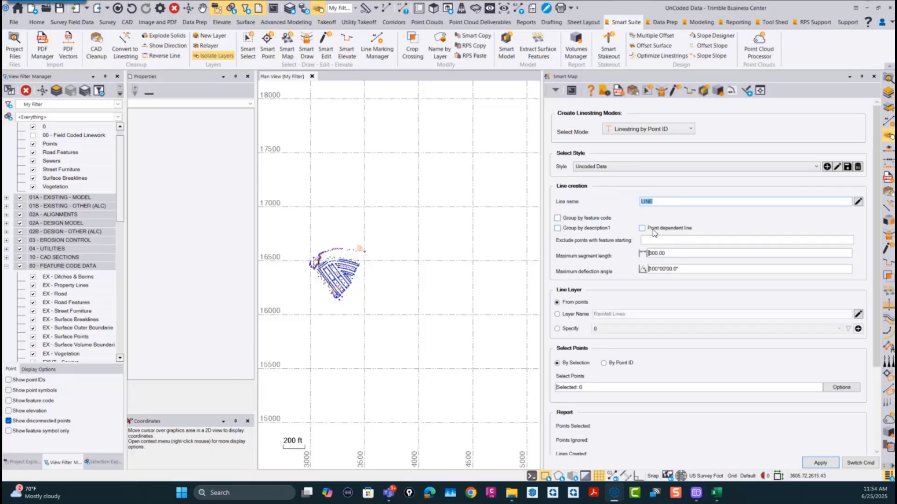
click(664, 240)
key(Tab)
key(Tab)
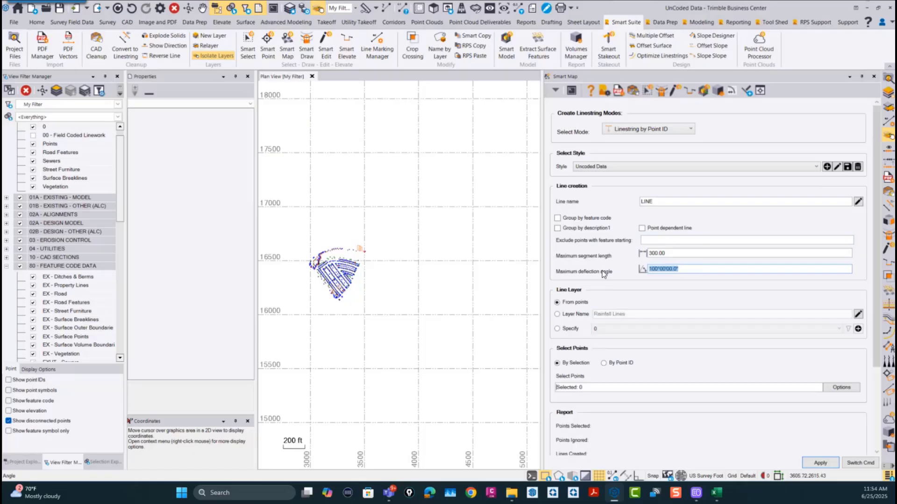
Step: Select all survey points in the plan view, generate the Smart Map linework from them and inspect the parking stalls
scroll(352, 260, up, 5)
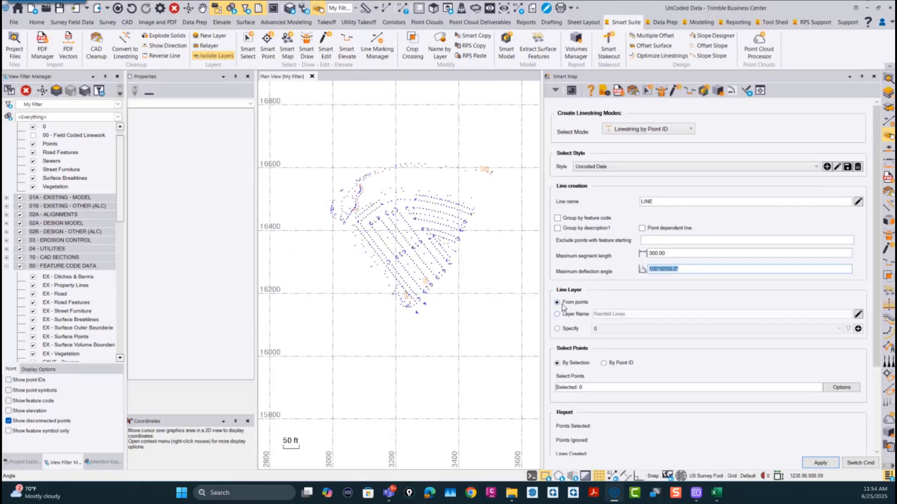
scroll(569, 307, down, 2)
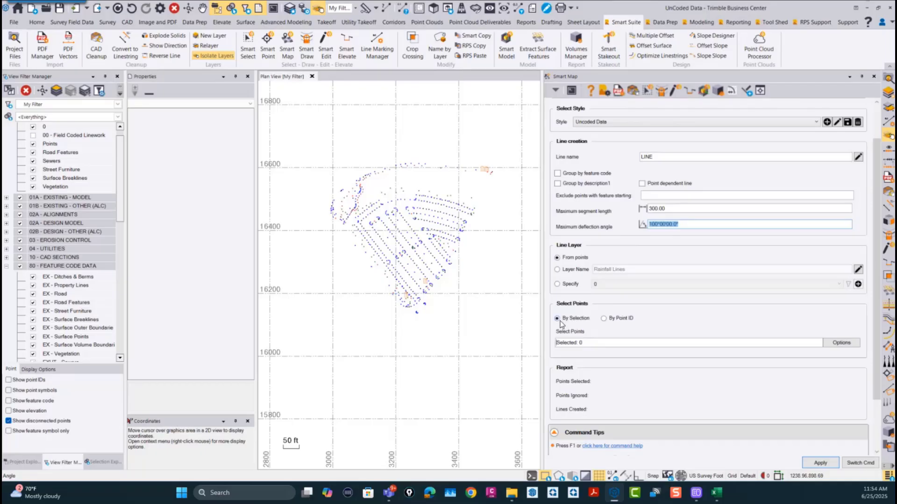
click(568, 342)
drag(521, 367, 314, 114)
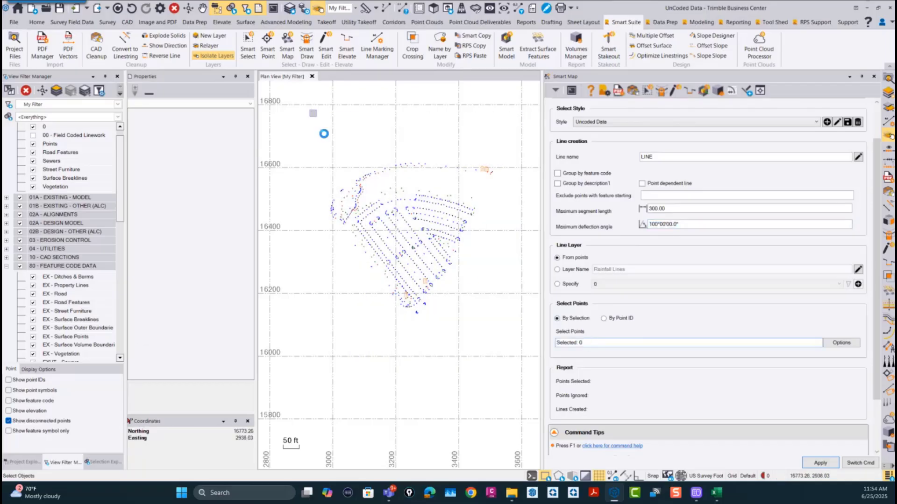
click(821, 463)
scroll(390, 230, up, 5)
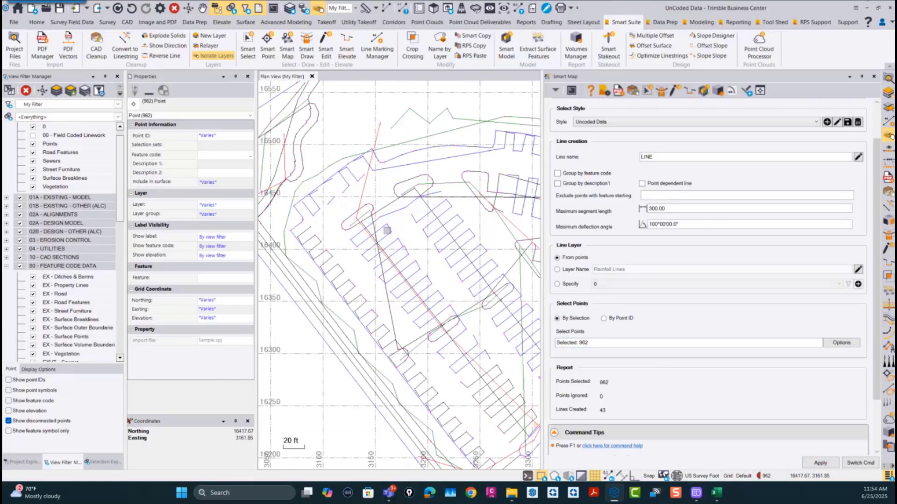
scroll(410, 246, up, 1)
scroll(411, 146, up, 2)
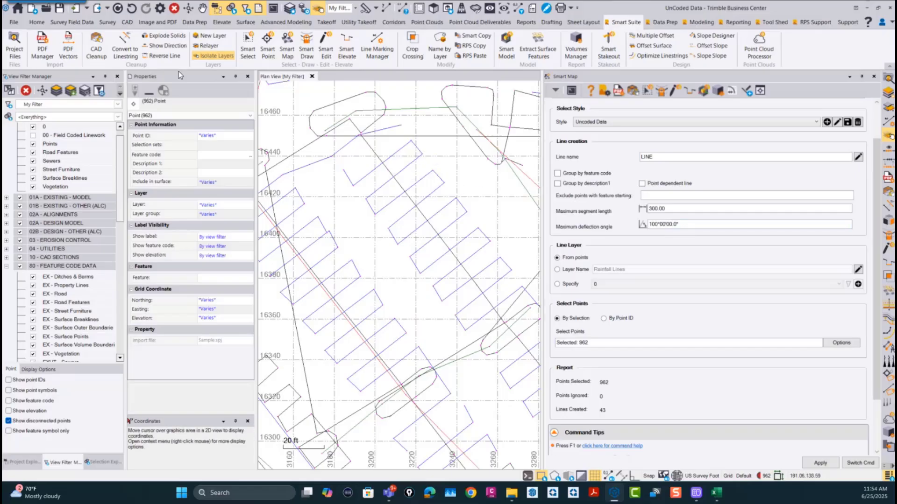
Step: Undo the generated linework and map the selected points again with a maximum deflection angle of 89°, checking the parking stall lines
click(132, 8)
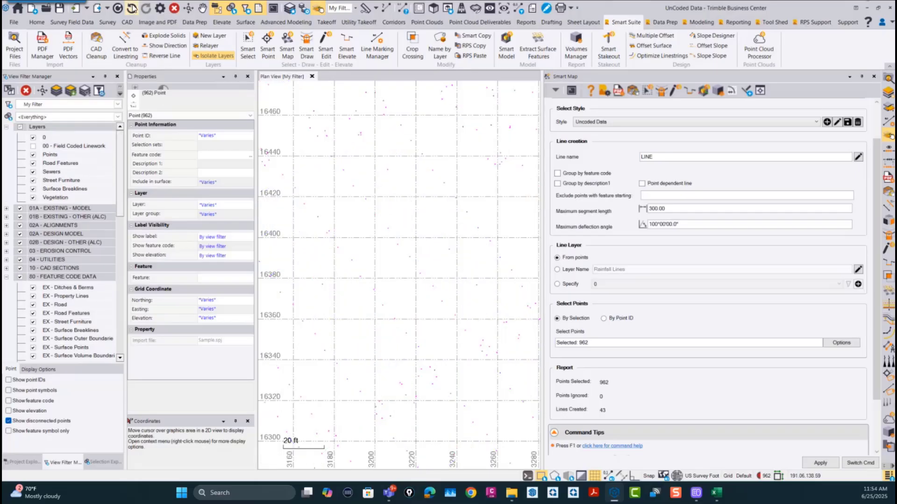
click(691, 225)
double_click(692, 225)
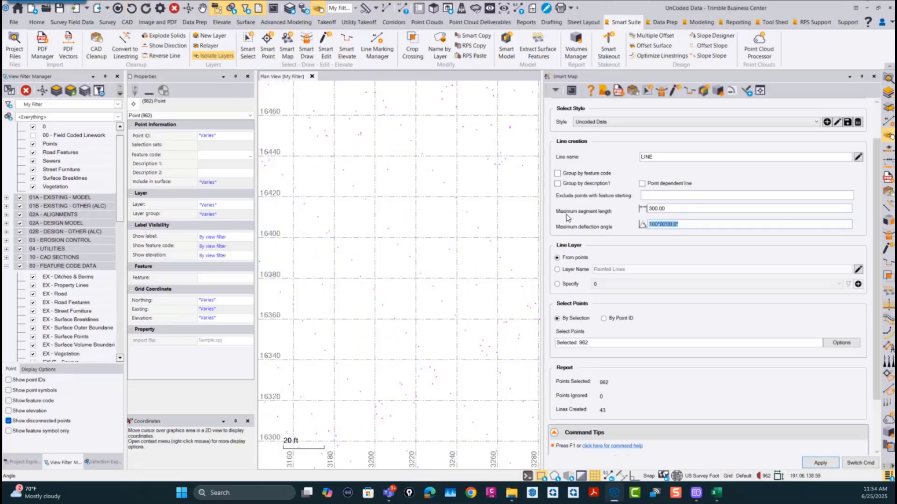
text(89)
click(821, 463)
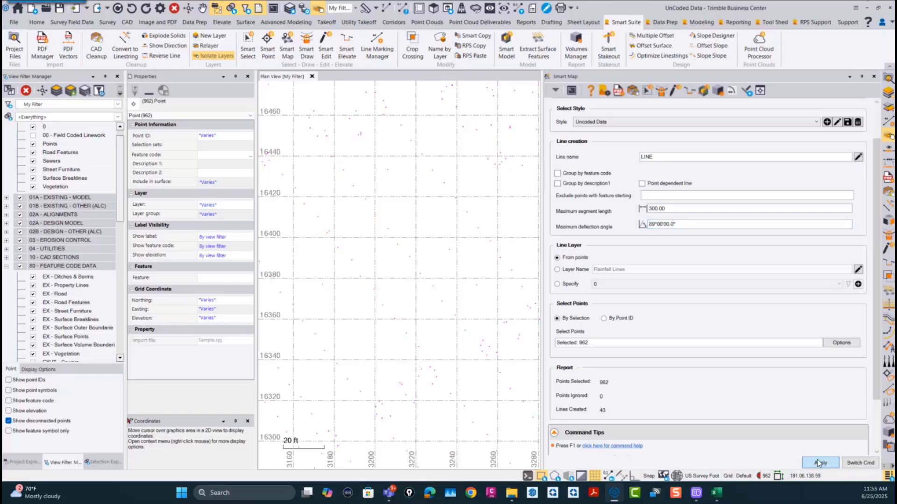
scroll(437, 291, down, 5)
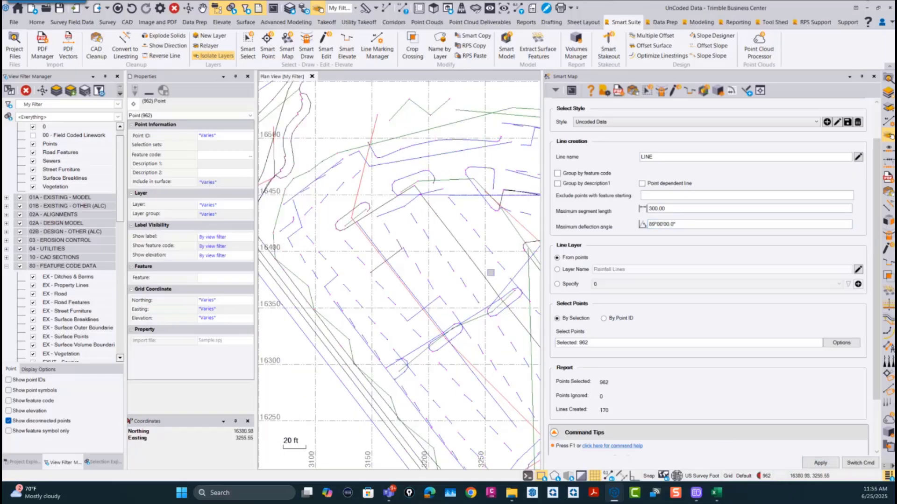
scroll(433, 231, up, 5)
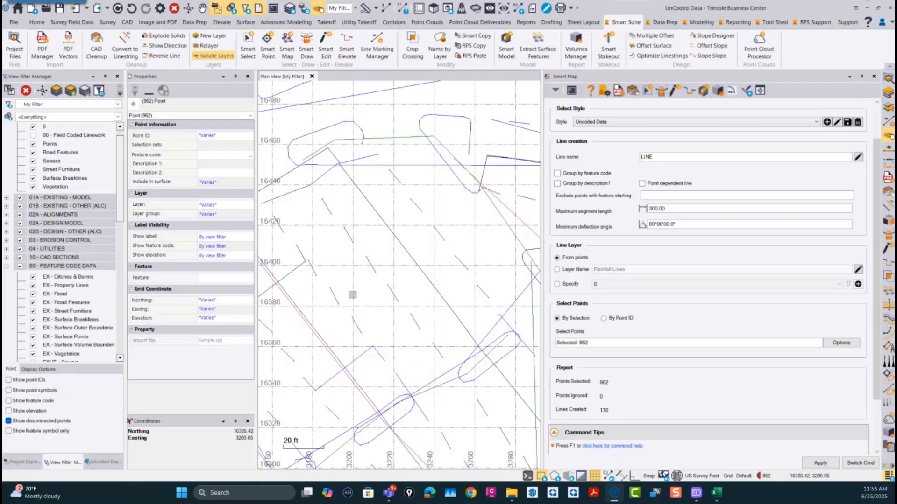
scroll(381, 286, down, 4)
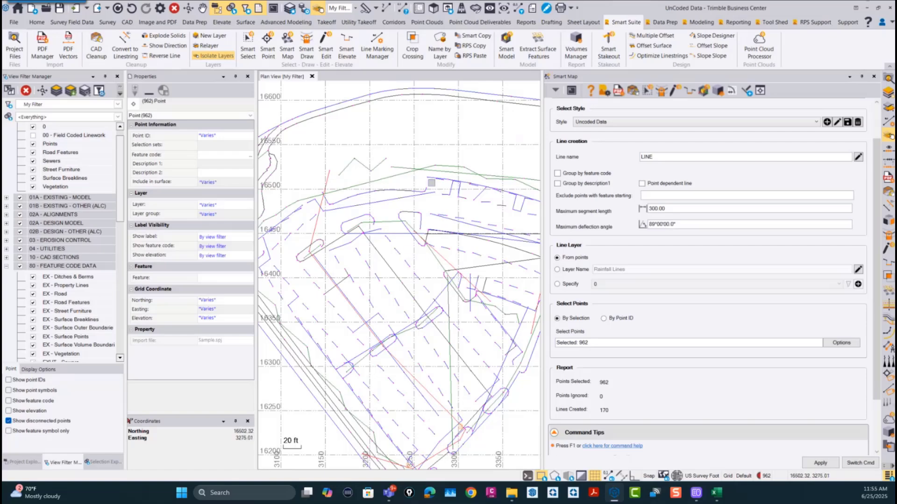
scroll(397, 343, down, 2)
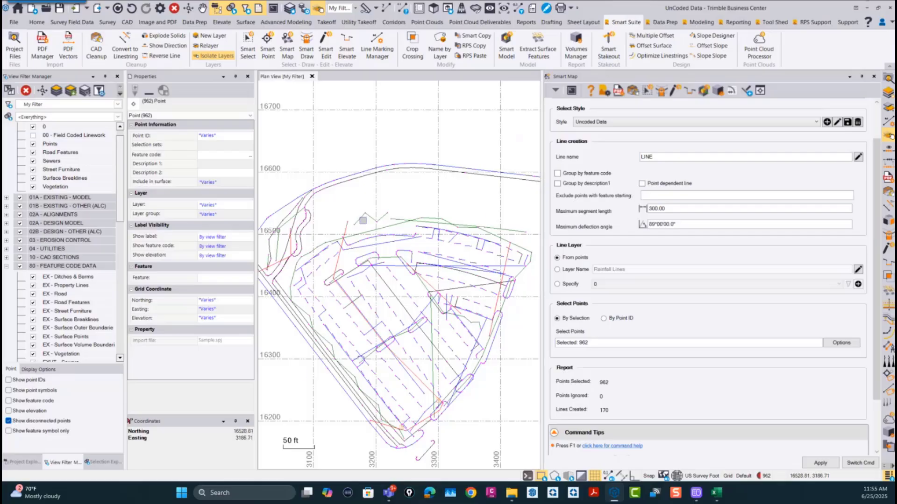
middle_drag(444, 248, 430, 207)
scroll(431, 208, down, 1)
scroll(430, 208, down, 1)
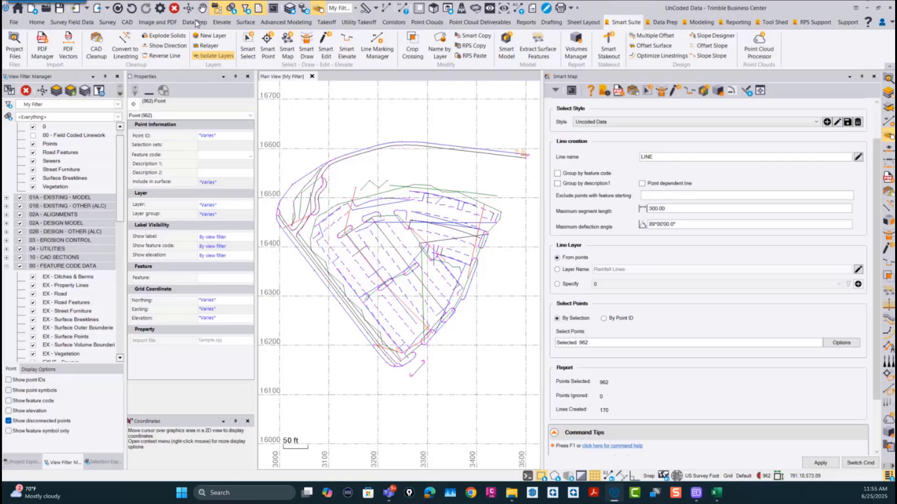
Step: Undo the last mapping and regenerate the linework from the selected points with a maximum deflection angle of 100°
click(132, 9)
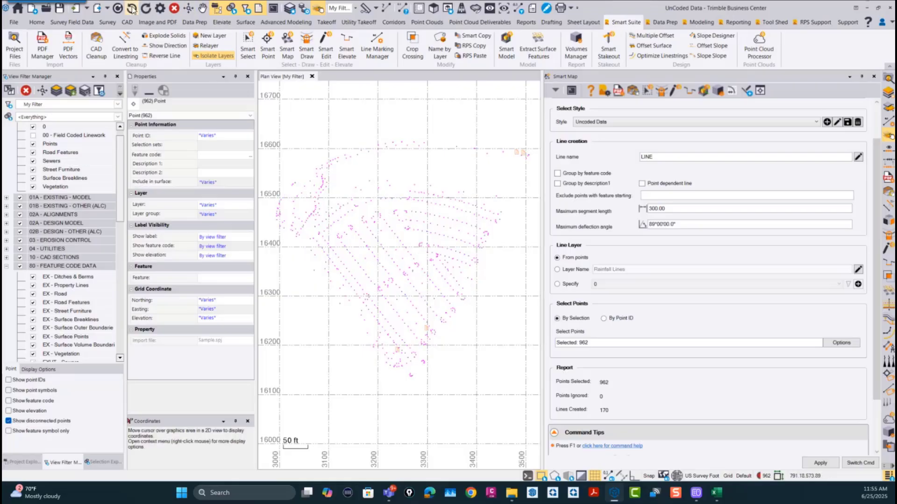
double_click(693, 221)
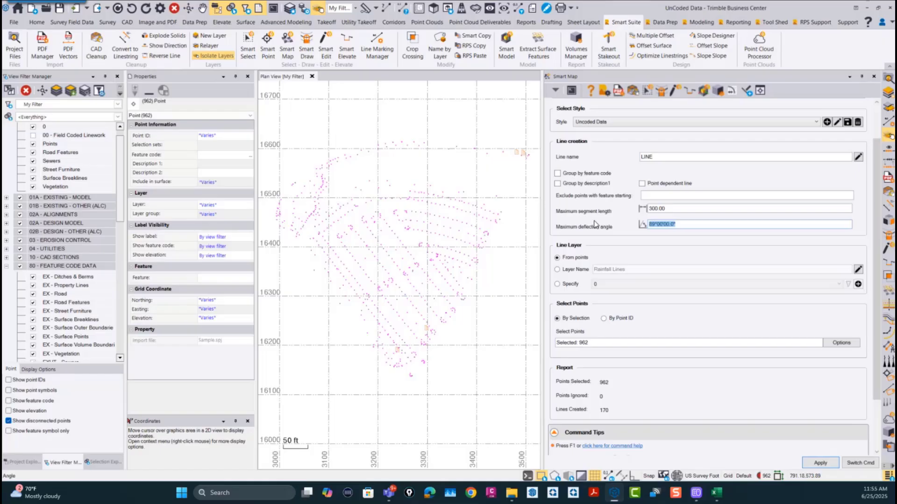
text(100)
click(820, 463)
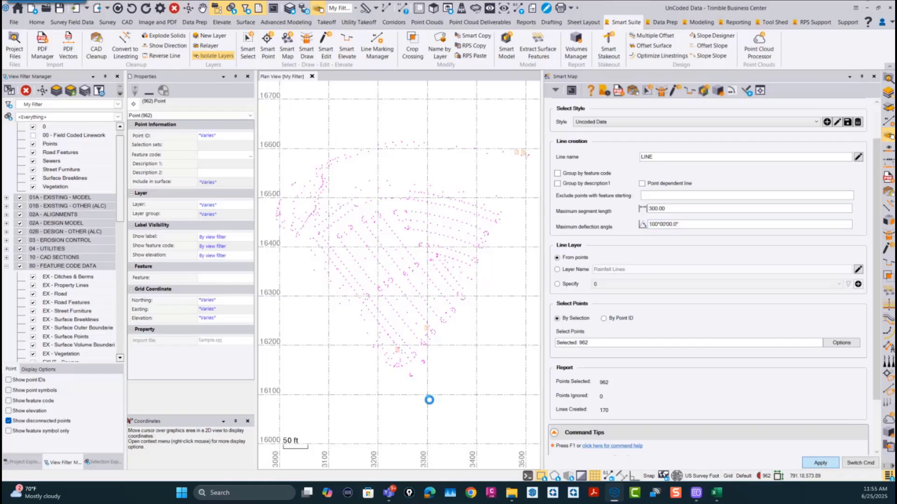
scroll(425, 291, up, 4)
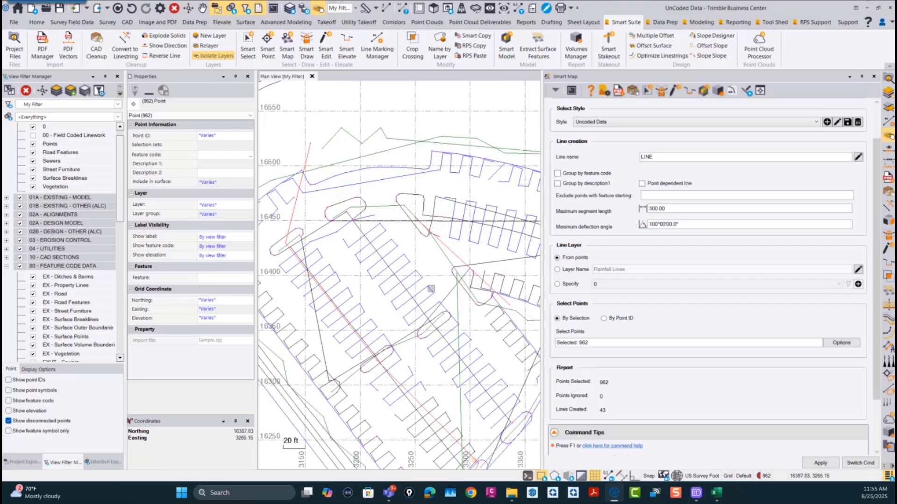
scroll(357, 359, down, 4)
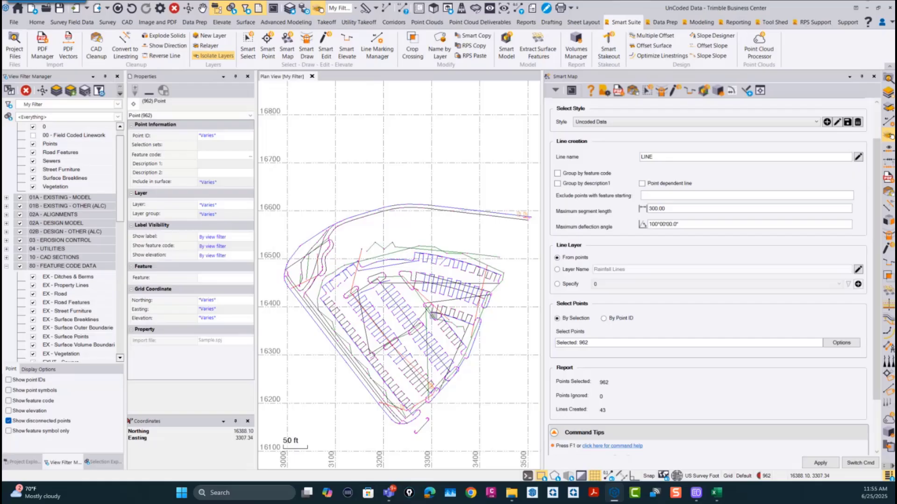
scroll(418, 355, down, 3)
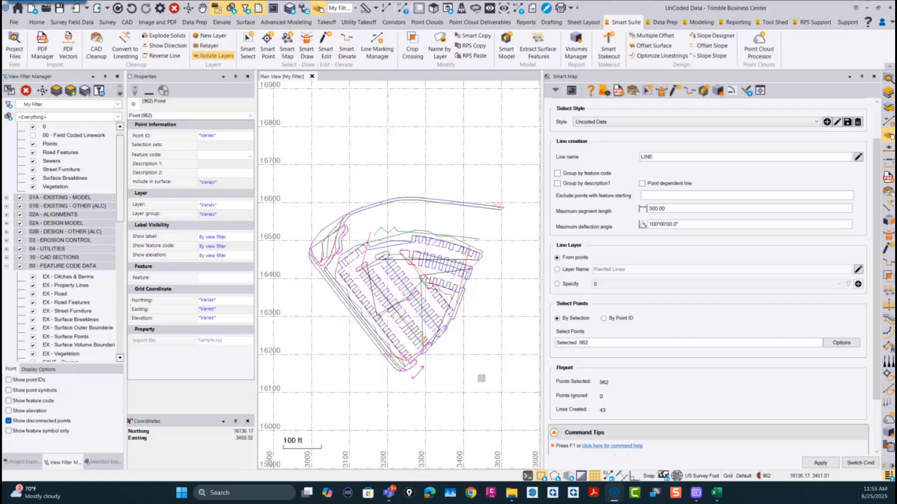
scroll(415, 364, up, 2)
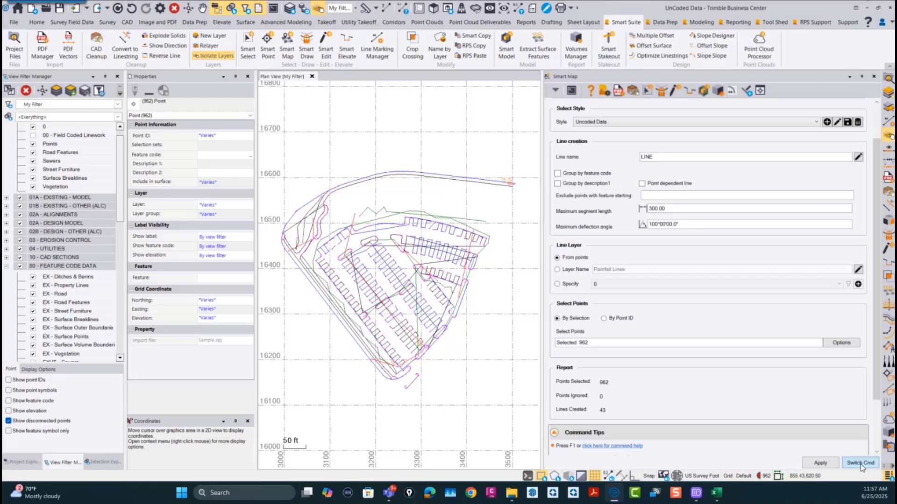
Step: Review the Smart Map styles and the Linestring by Station mode options, and close the command
click(592, 122)
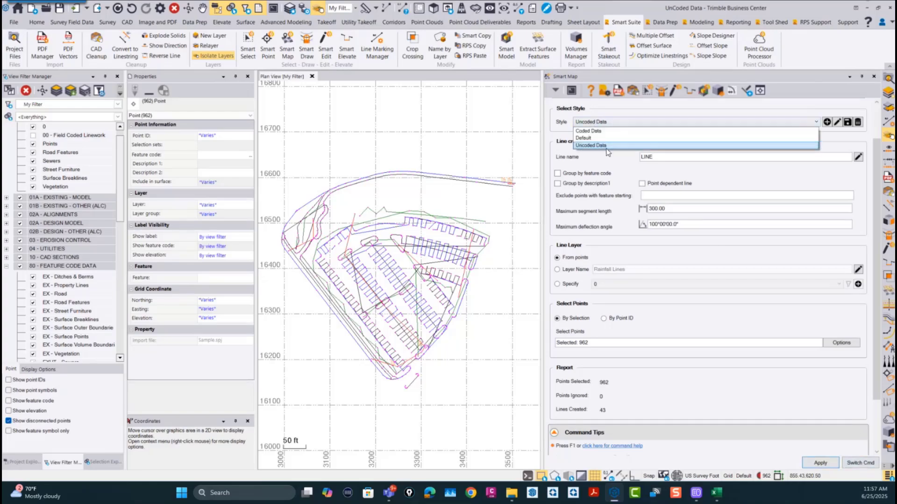
scroll(651, 135, up, 2)
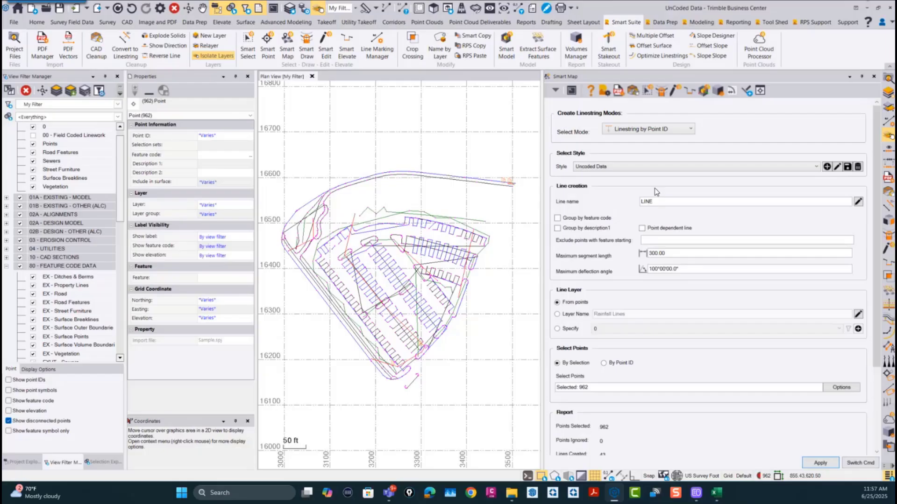
click(649, 133)
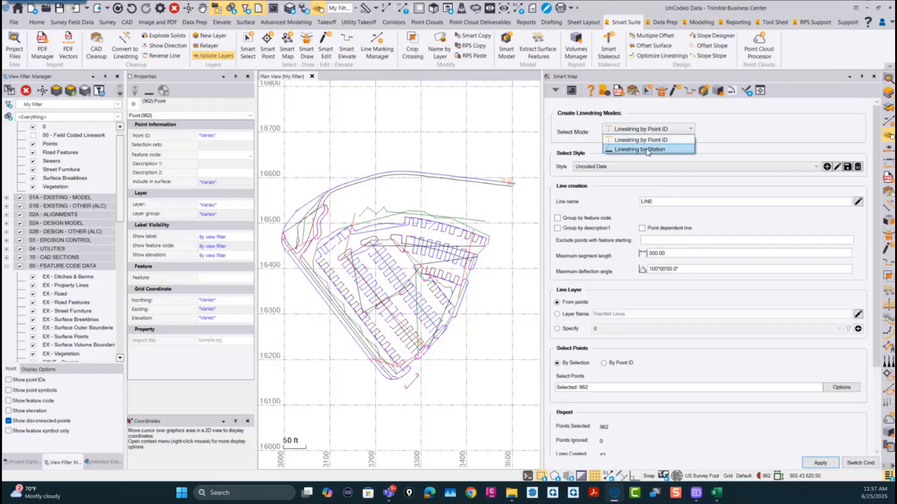
click(647, 150)
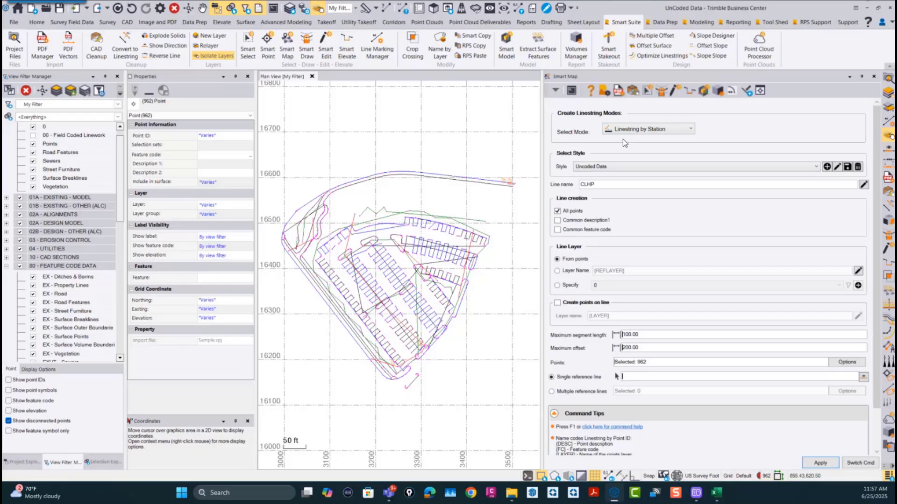
click(867, 466)
click(820, 457)
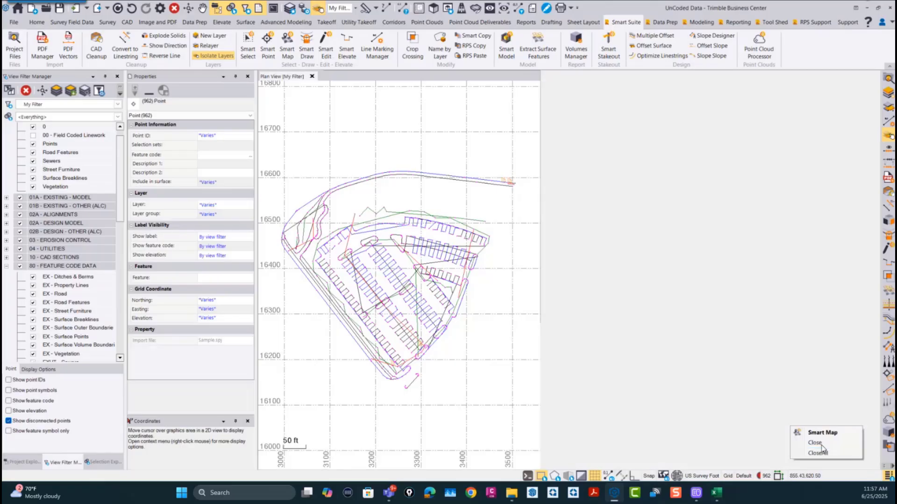
Step: Start the Smart Point command in Create Points mode
scroll(602, 319, down, 5)
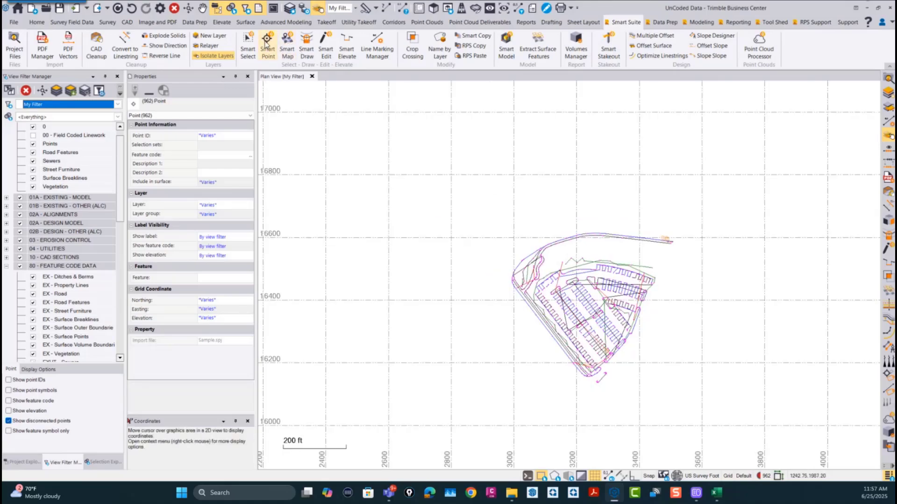
click(268, 48)
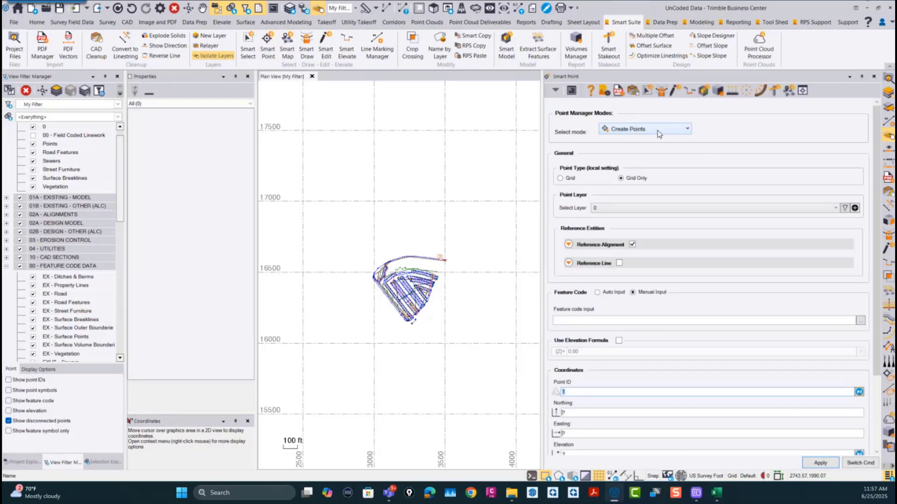
click(639, 132)
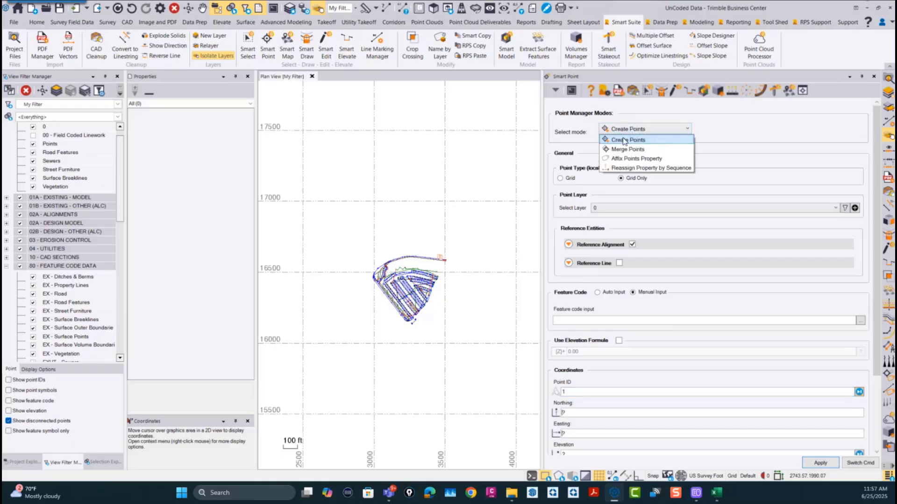
click(632, 141)
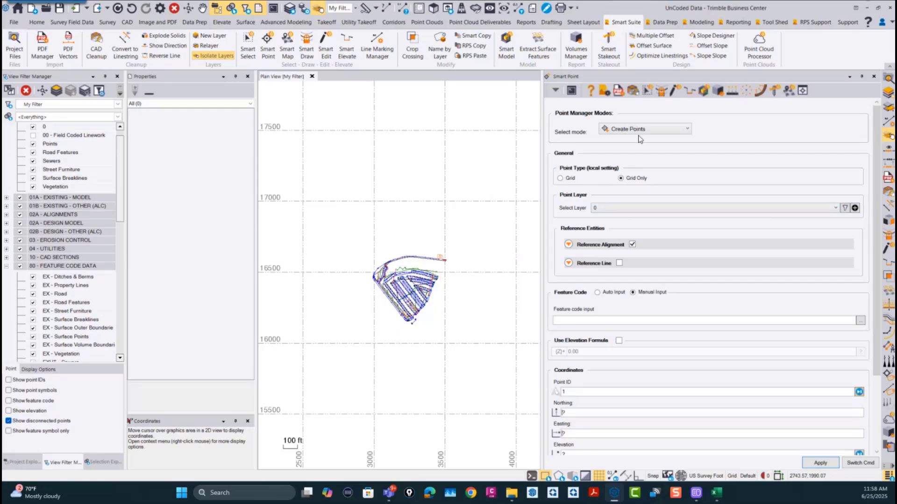
Step: Review the Reference Alignment and Reference Line options for point creation, enabling Reference Line and checking its maximum distance to alignment
click(568, 244)
click(568, 245)
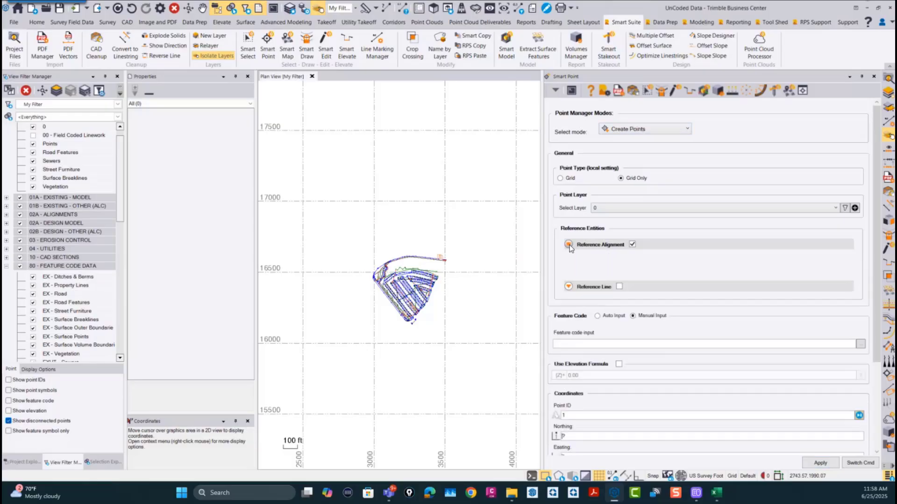
click(568, 264)
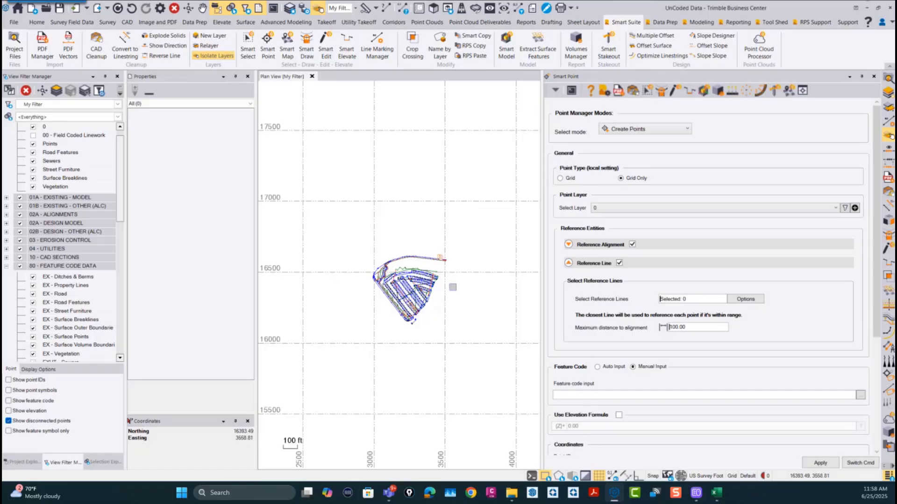
click(697, 327)
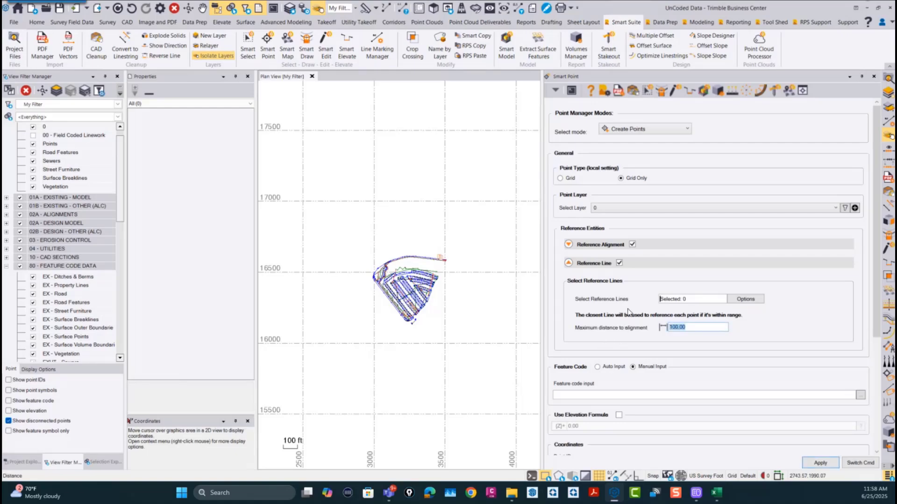
Step: Enable the elevation formula for new points in Create Points mode and set it to 1000.00
click(641, 129)
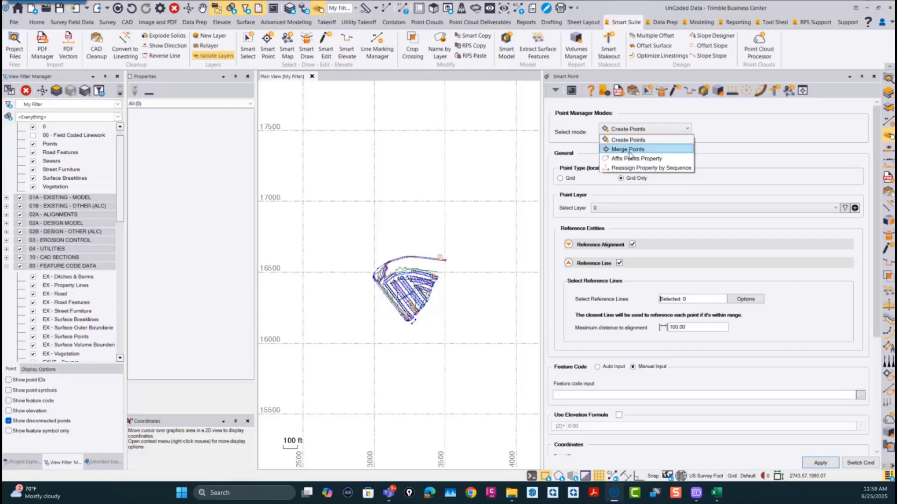
click(634, 130)
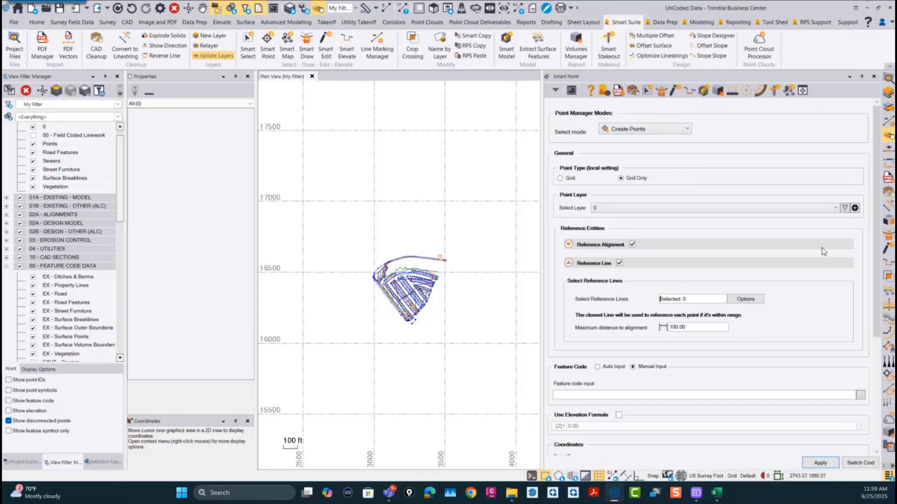
scroll(868, 212, down, 5)
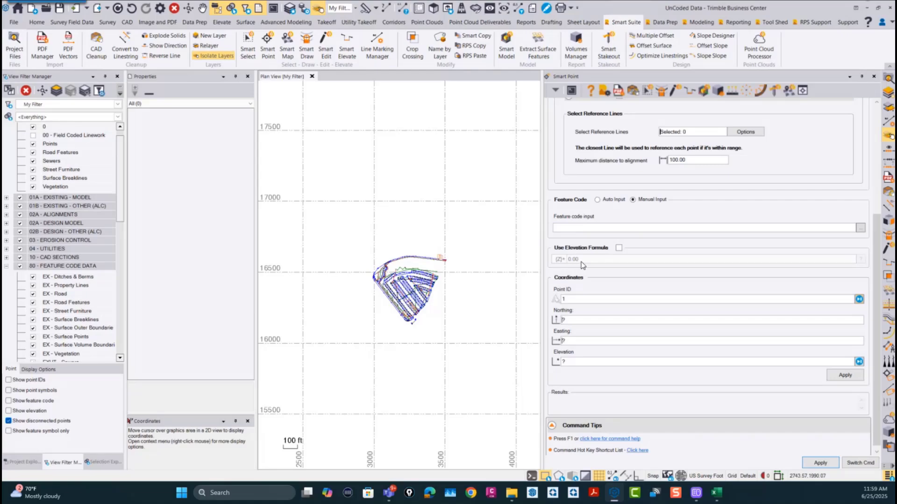
click(618, 248)
drag(590, 262, 562, 273)
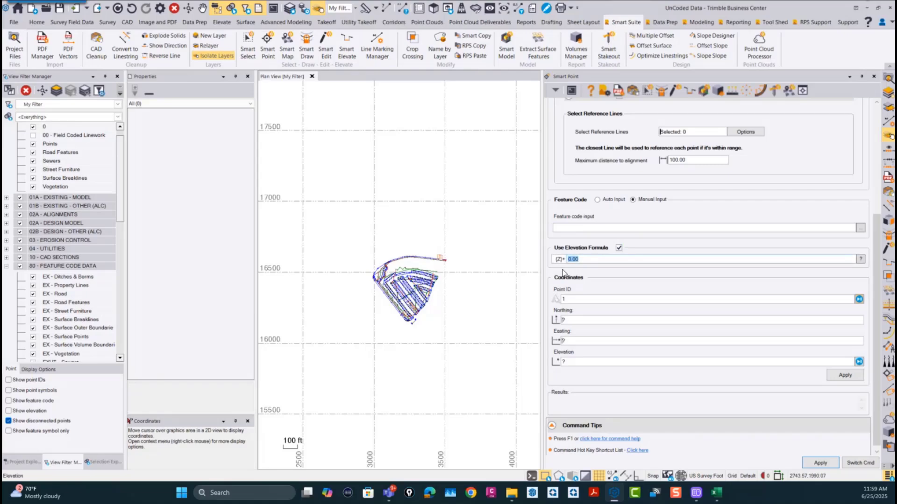
text(19000)
key(BackSpace)
key(BackSpace)
key(BackSpace)
text(00)
click(581, 300)
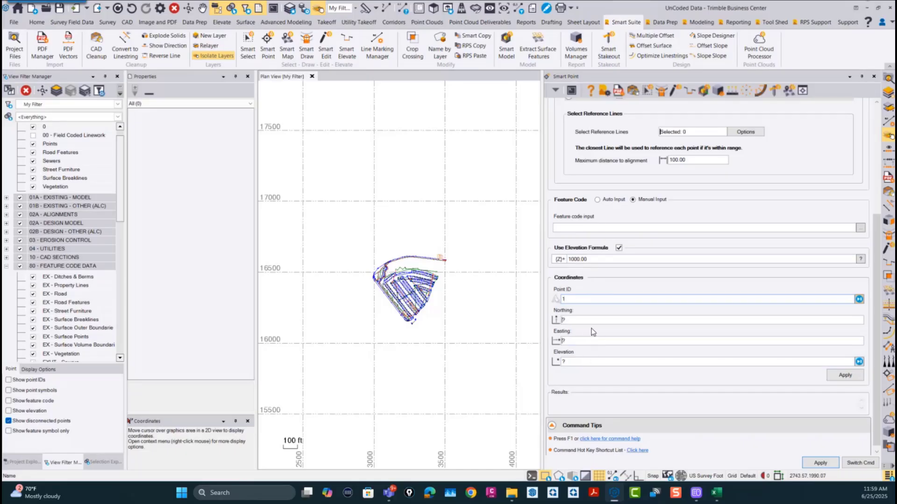
Step: Switch Smart Point to Merge Points mode and review its merge behavior, merge rule, reference entity and new point property settings
scroll(592, 331, up, 3)
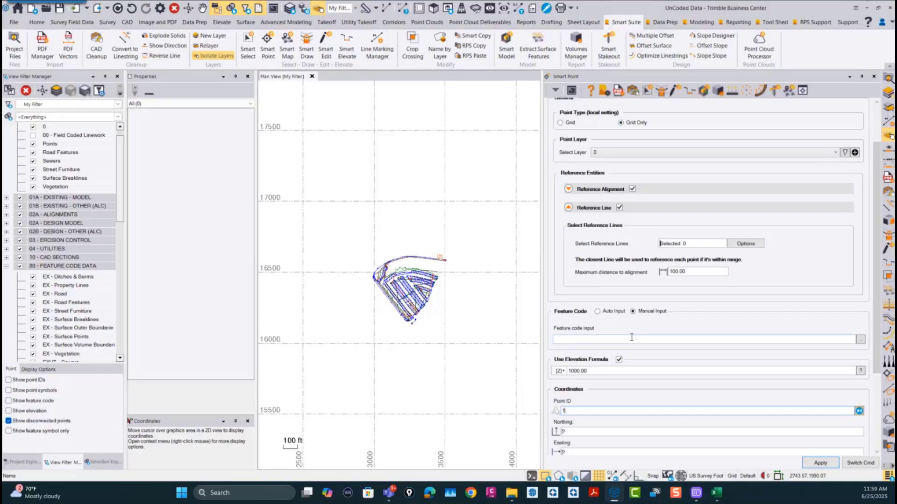
scroll(631, 338, down, 2)
scroll(616, 356, up, 3)
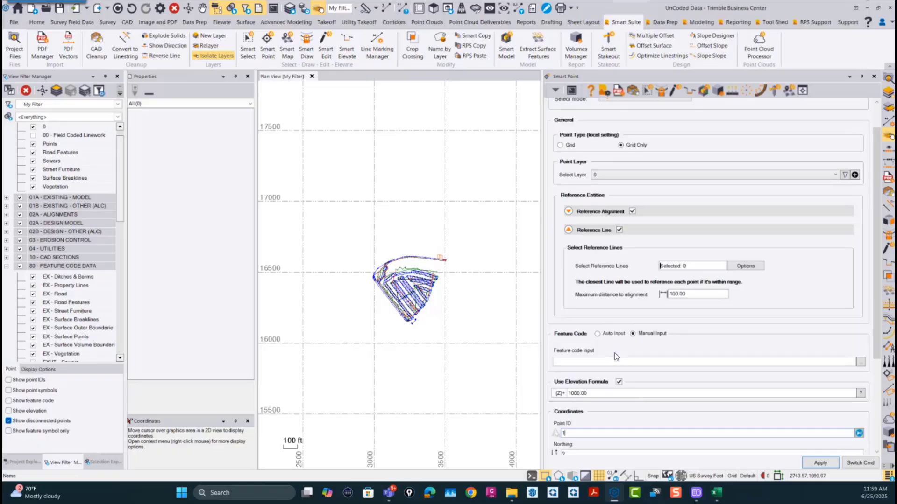
scroll(616, 357, up, 1)
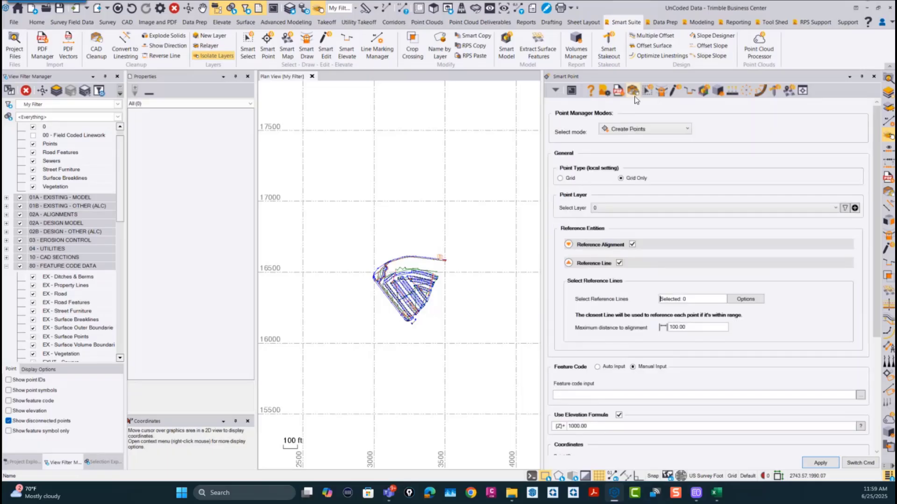
click(635, 134)
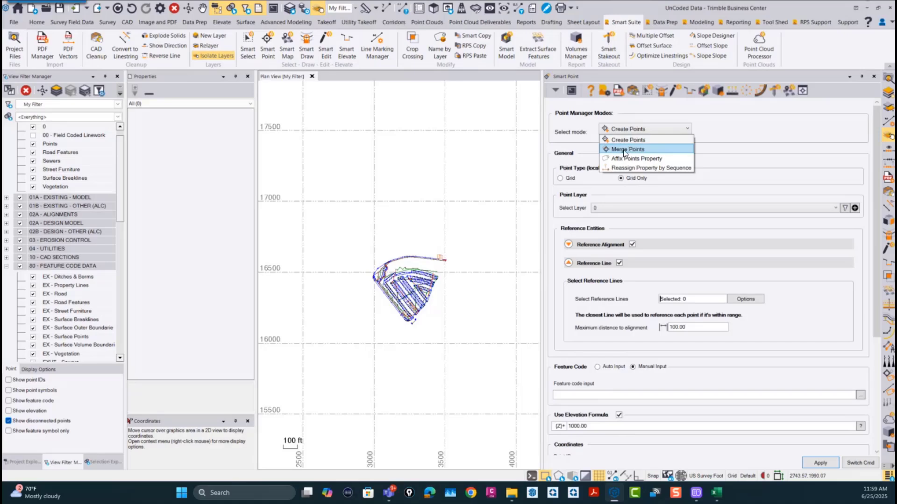
click(624, 149)
scroll(703, 199, up, 1)
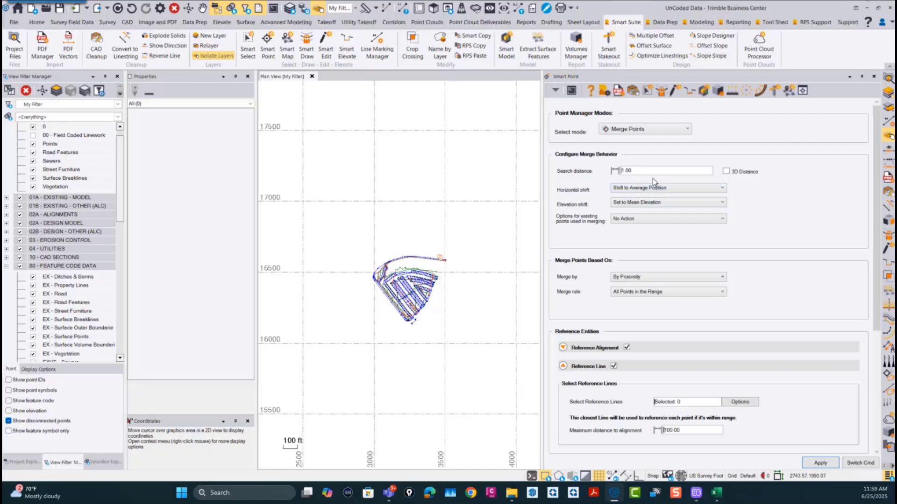
scroll(655, 192, down, 1)
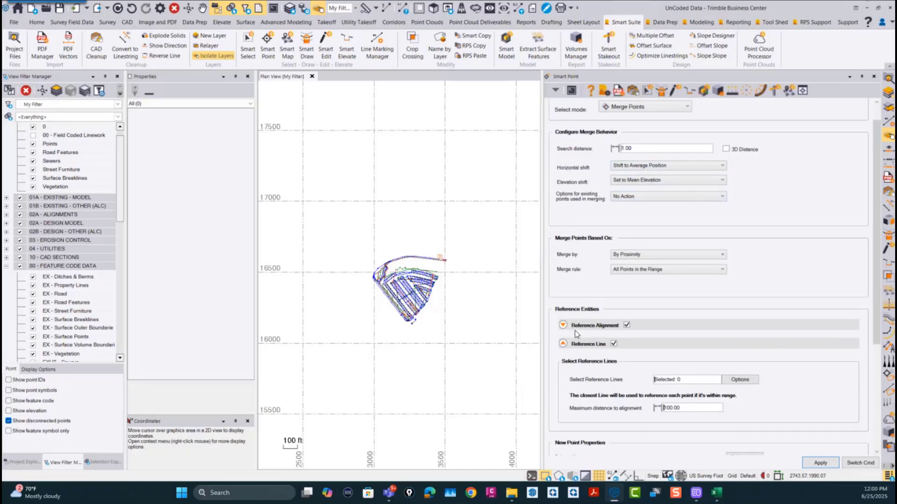
scroll(606, 320, down, 3)
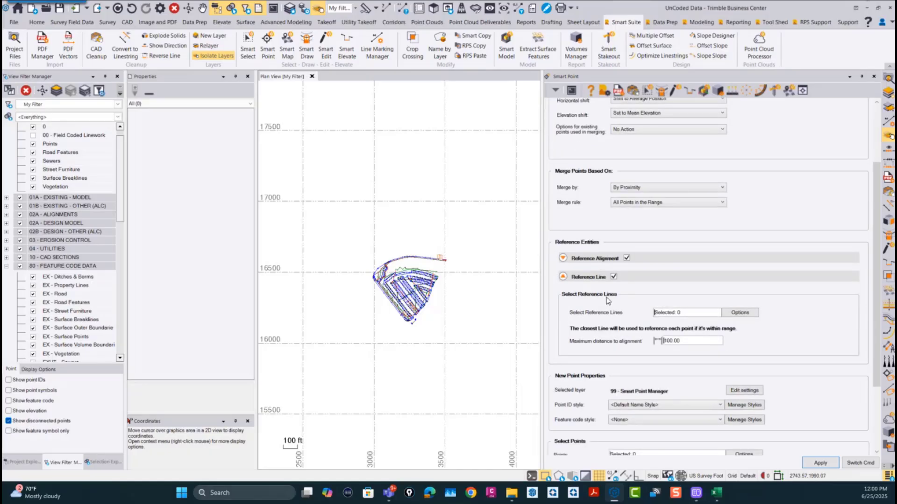
scroll(628, 314, down, 3)
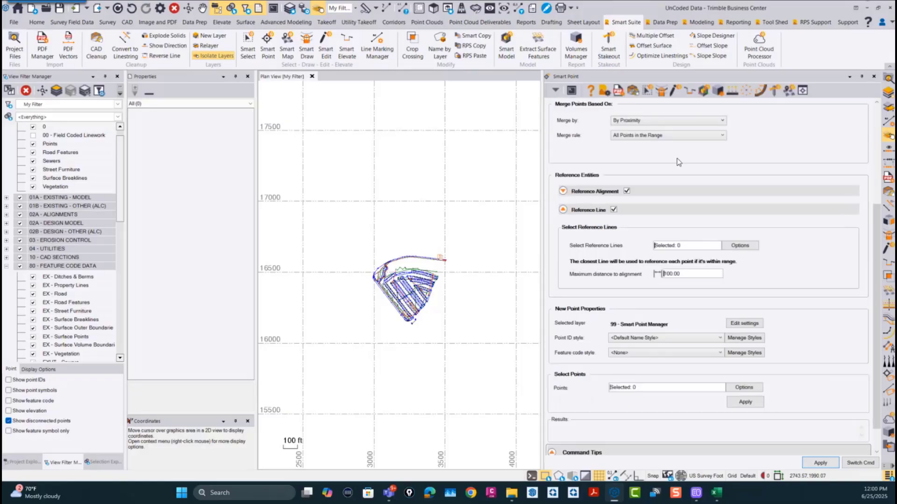
scroll(654, 364, up, 7)
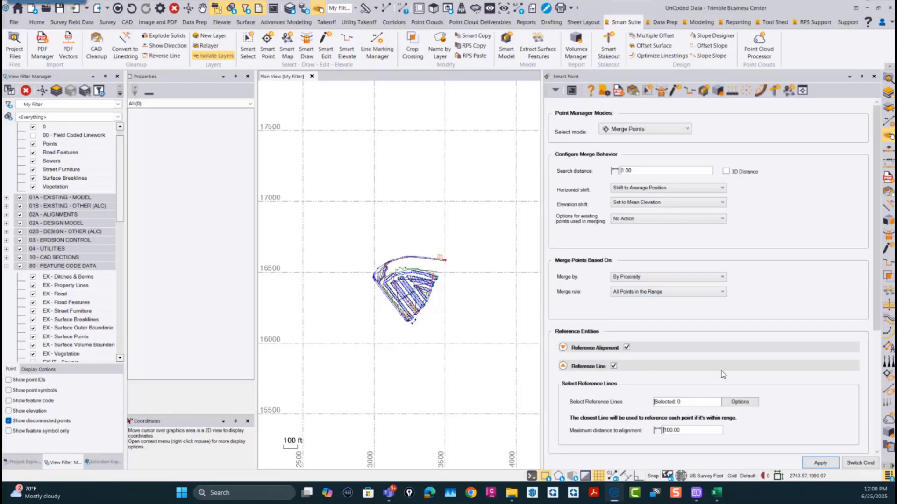
Step: Switch Smart Point to Affix Points Property mode and inspect the prefix/suffix removal and text replacement options
click(661, 130)
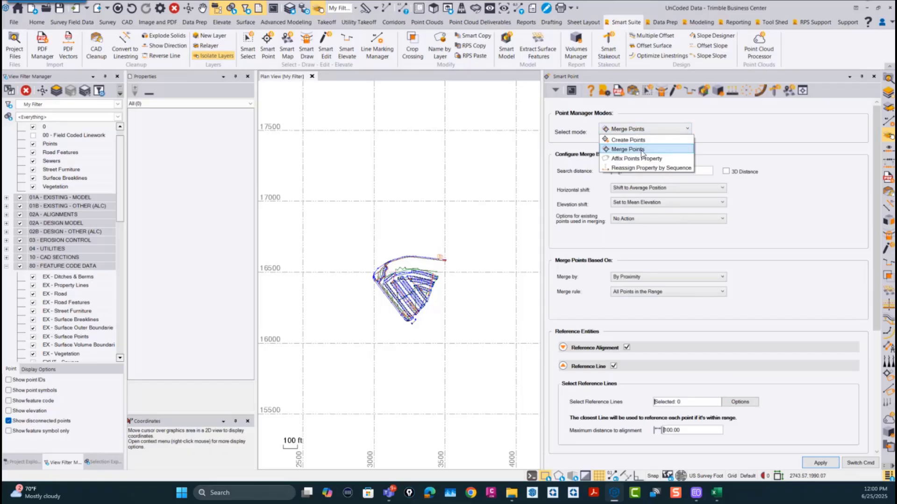
click(639, 159)
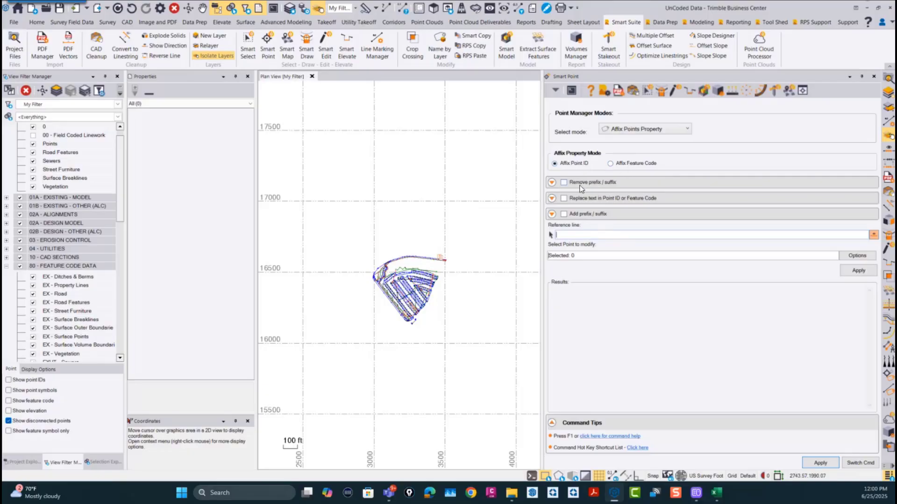
click(551, 182)
click(551, 183)
click(552, 198)
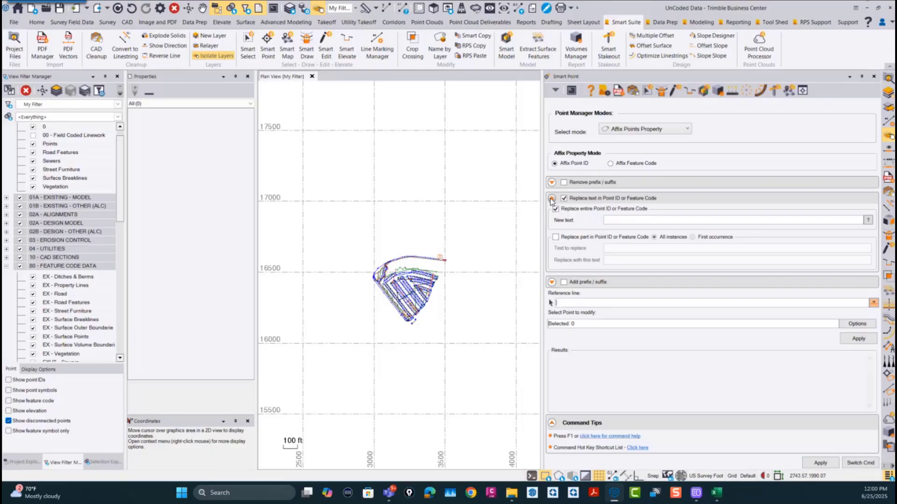
click(552, 199)
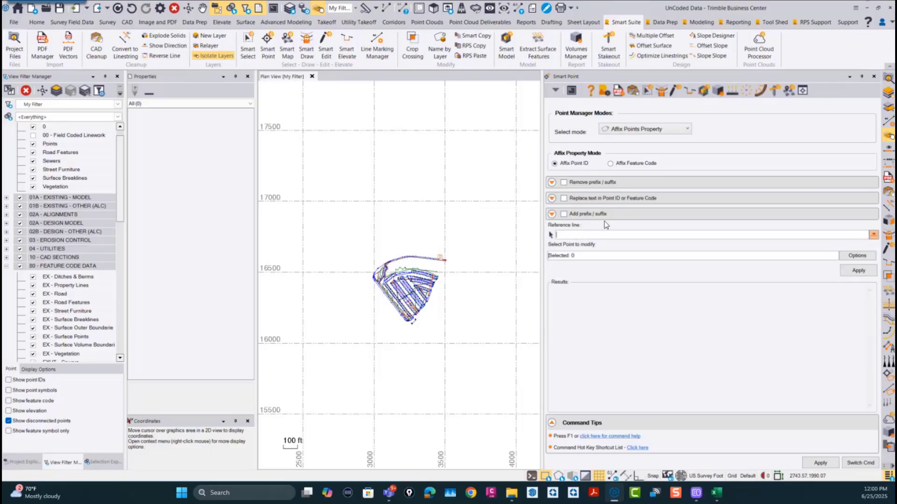
Step: Enable the add prefix/suffix and replace entire Point ID or Feature Code options, and activate the reference line selection
click(551, 214)
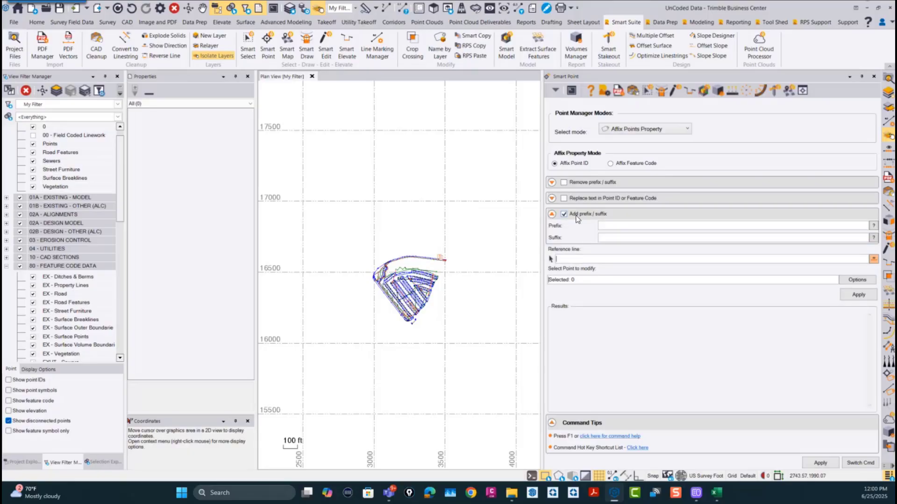
click(579, 259)
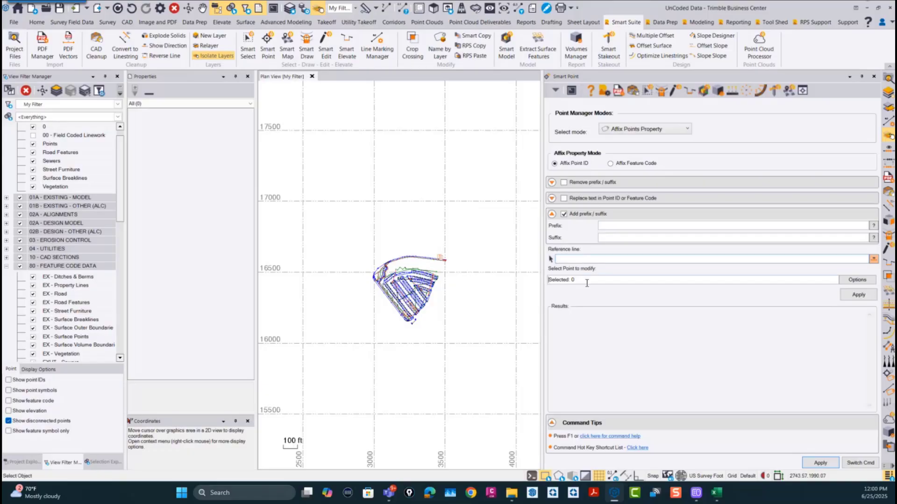
click(586, 280)
click(552, 198)
click(556, 209)
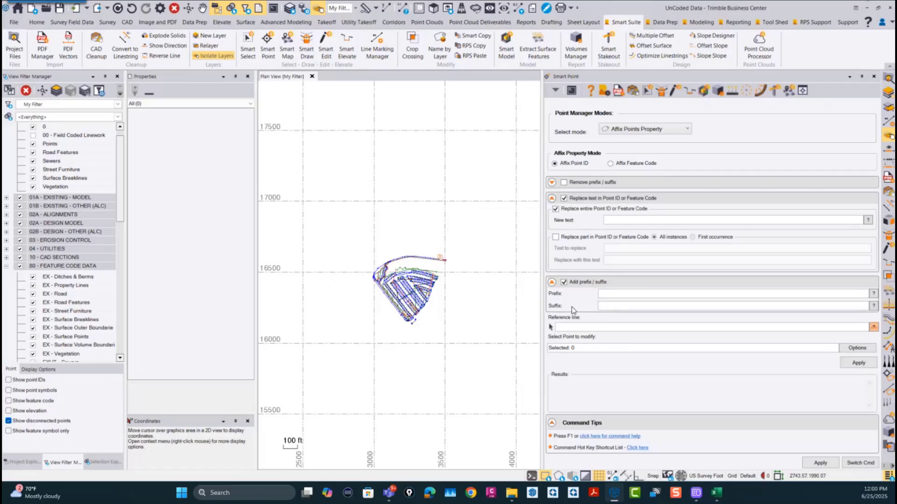
click(585, 327)
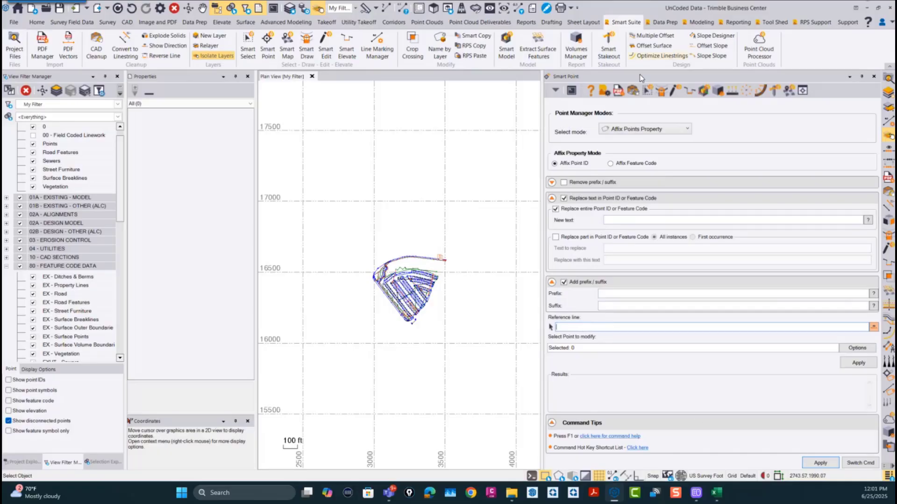
Step: Switch Smart Point to Reassign Property by Sequence mode, review its guide line, sequence and reference options, and close the command
click(640, 131)
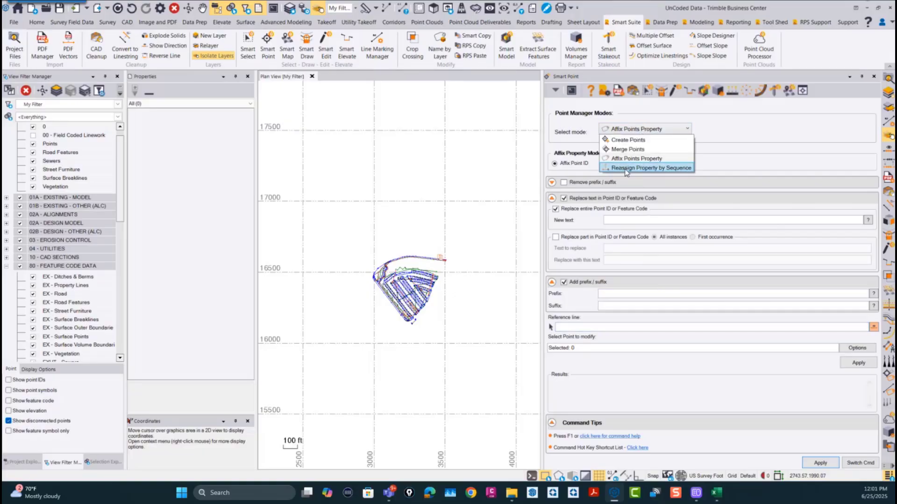
click(660, 169)
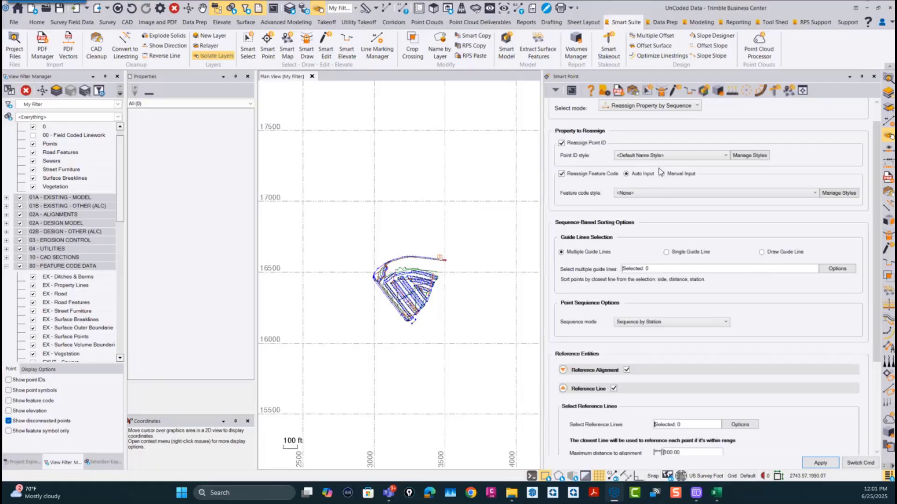
scroll(501, 253, up, 2)
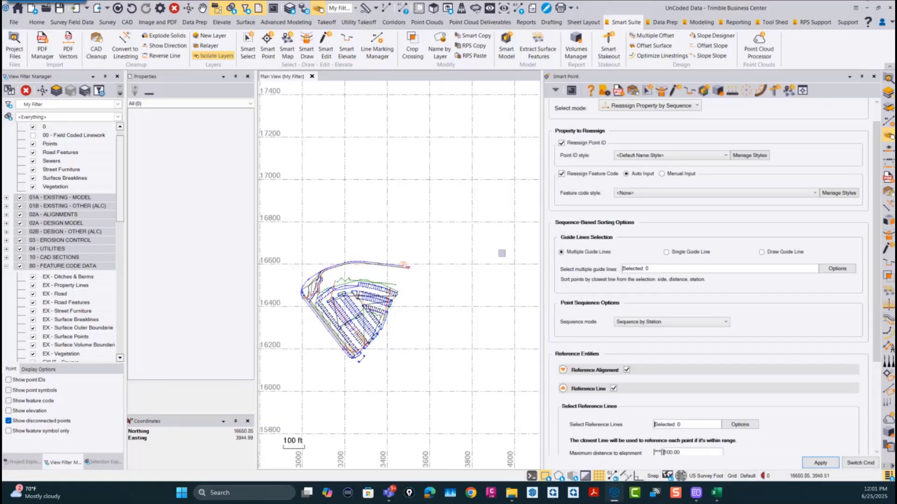
scroll(502, 253, up, 1)
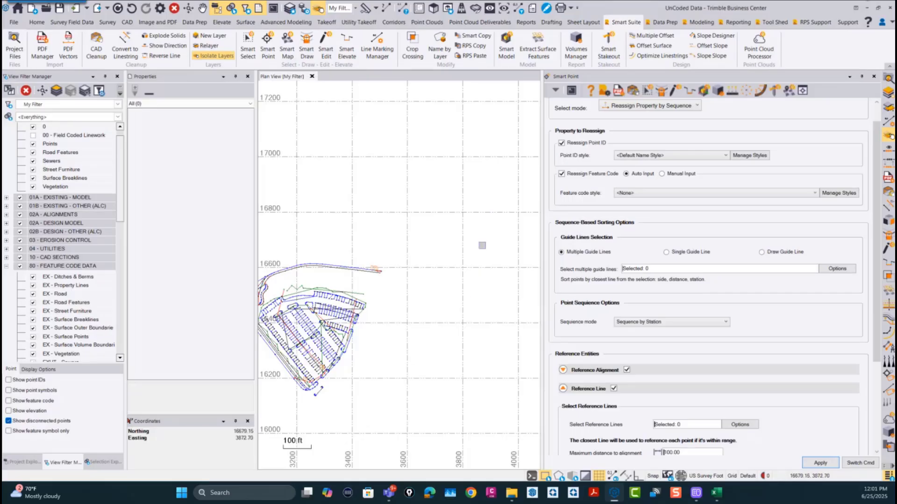
scroll(626, 404, down, 3)
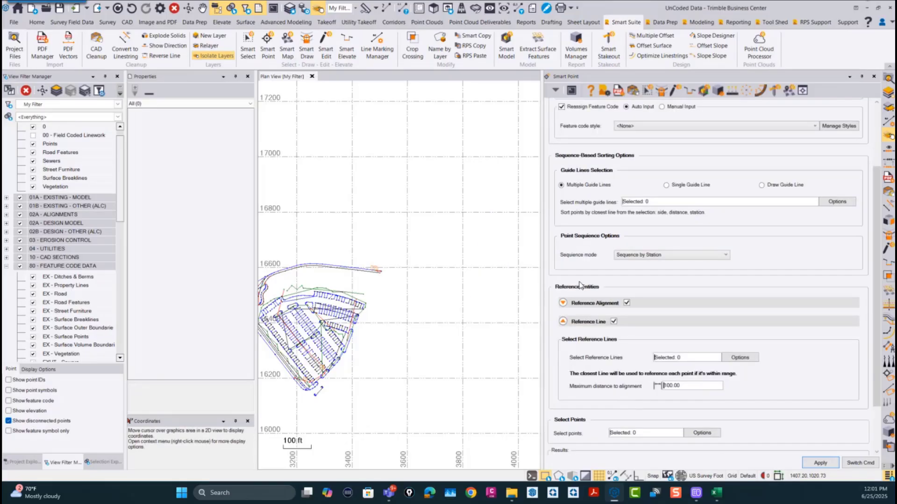
scroll(659, 386, down, 3)
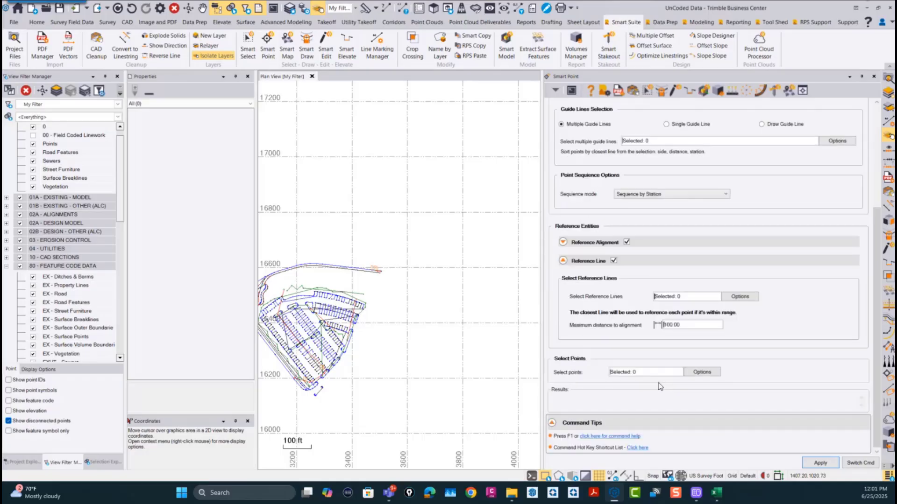
scroll(660, 386, up, 7)
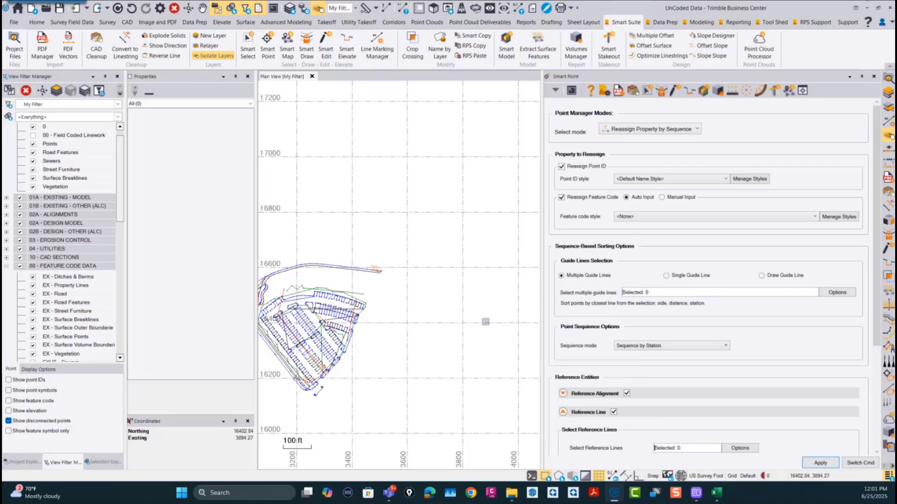
scroll(481, 323, down, 1)
middle_drag(481, 318, 504, 267)
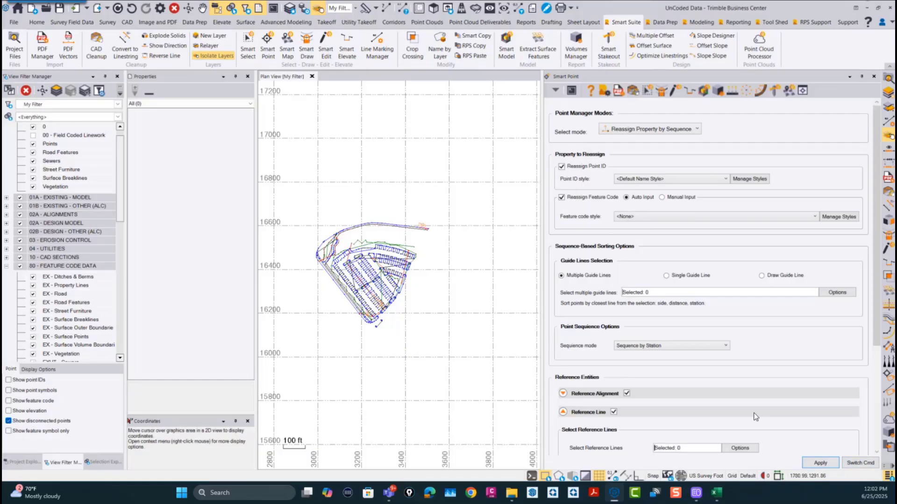
click(868, 467)
click(825, 456)
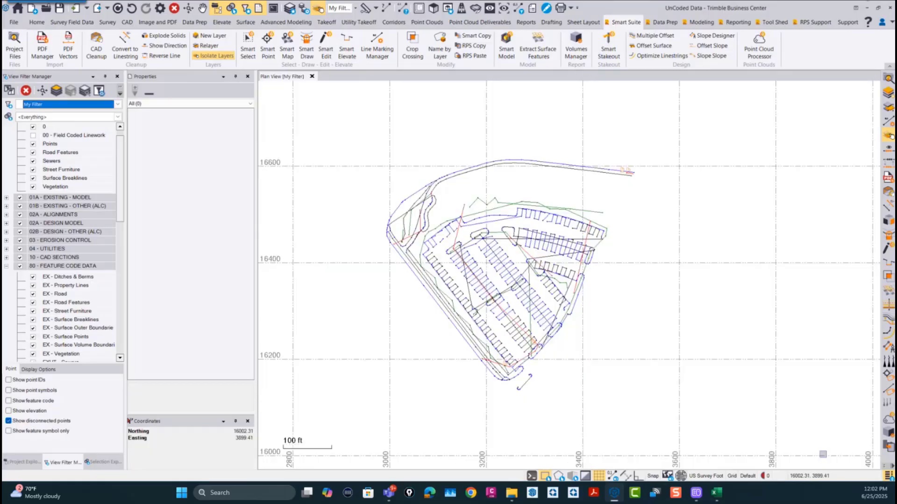
Step: Start the Smart Stakeout command, check the available staking types, and choose Box Structure
middle_drag(693, 261, 581, 285)
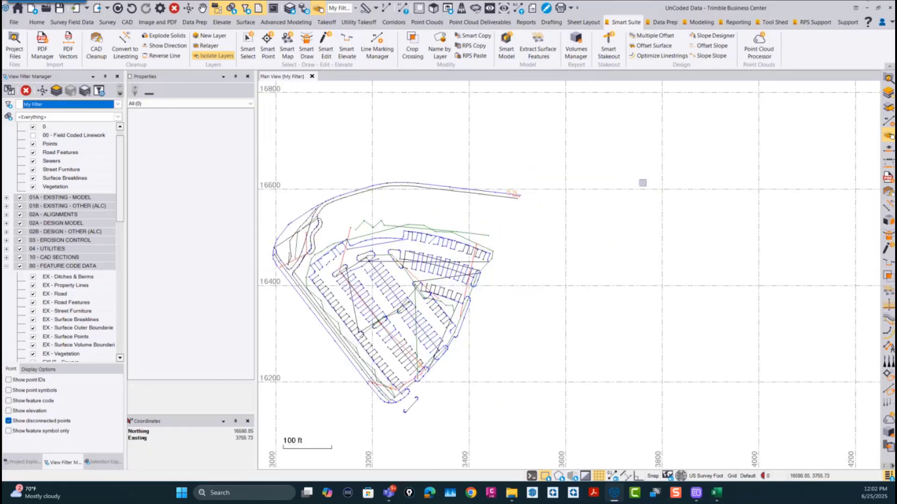
click(610, 37)
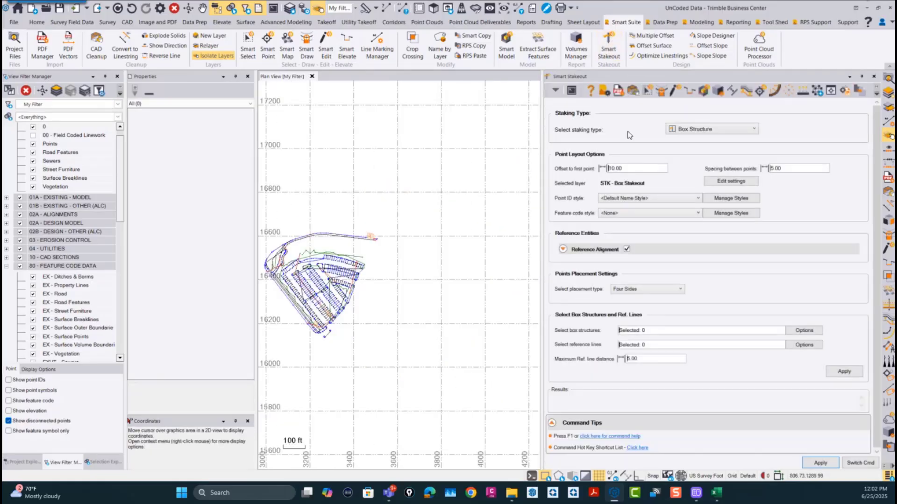
click(696, 129)
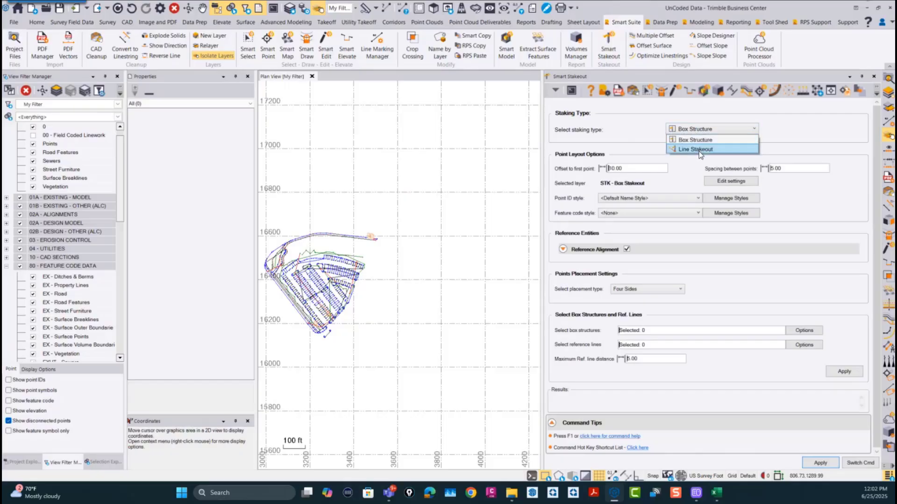
click(707, 139)
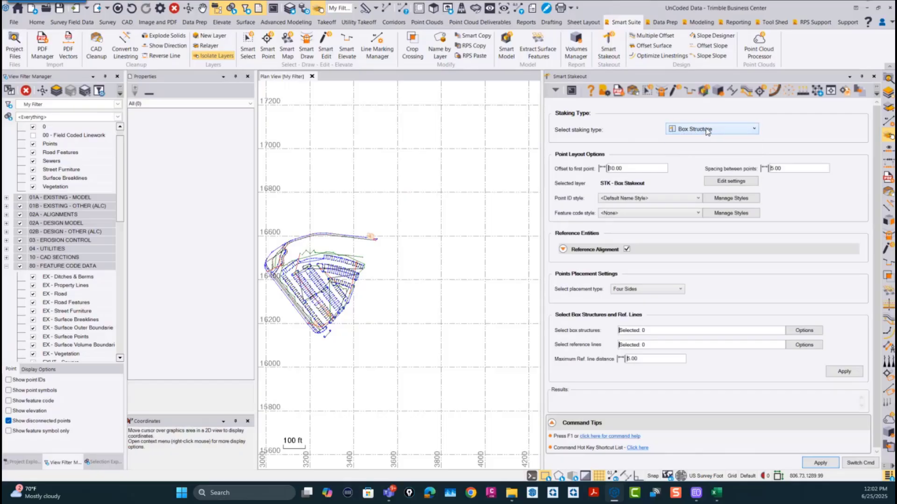
Step: Switch the Smart Stakeout staking type from Box Structure to Line Stakeout in the UnCoded Data project
click(703, 129)
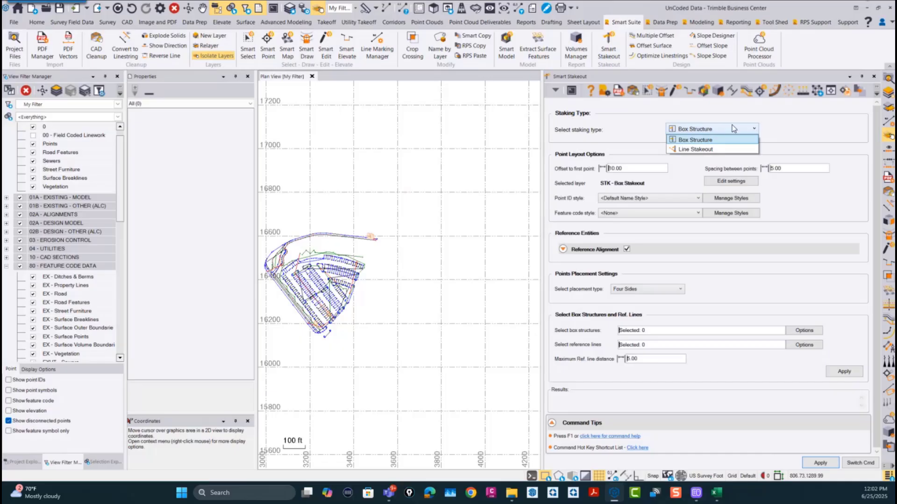
click(704, 149)
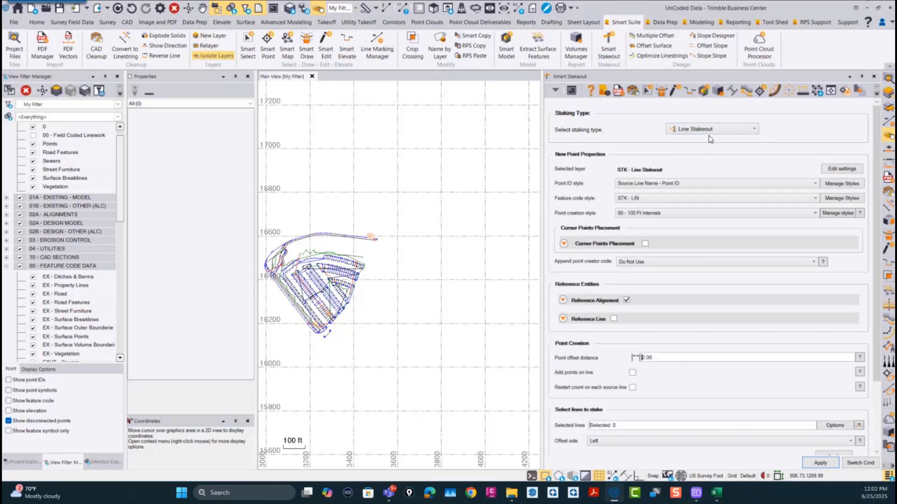
scroll(416, 308, down, 2)
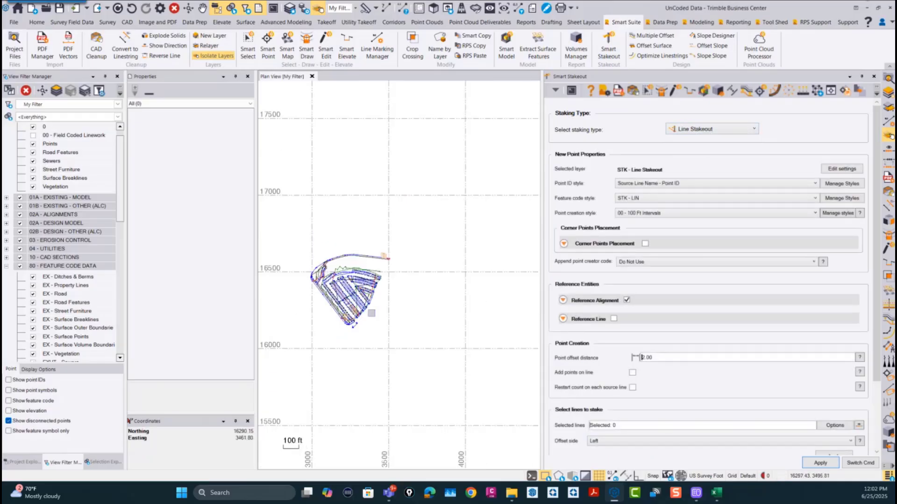
Step: Create a new project from the RPS Template v2025.2 (USFT) template, leaving the UnCoded Data project
click(18, 34)
click(25, 39)
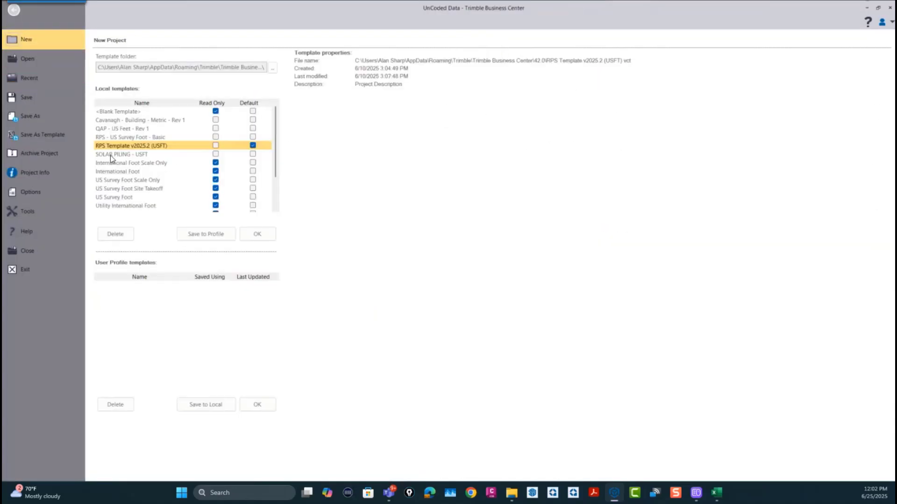
click(267, 236)
click(486, 255)
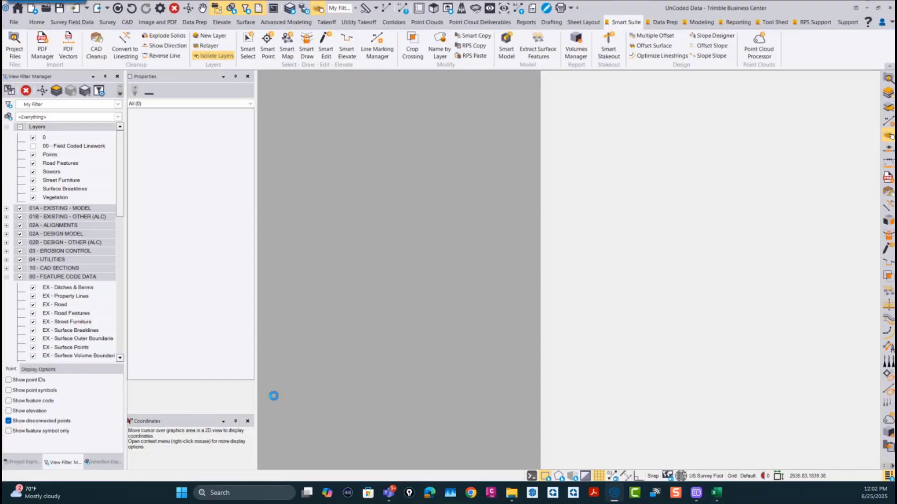
Step: Import Building test.vcl from the Desktop folder into the new project and bring the building outline into plan view
click(512, 494)
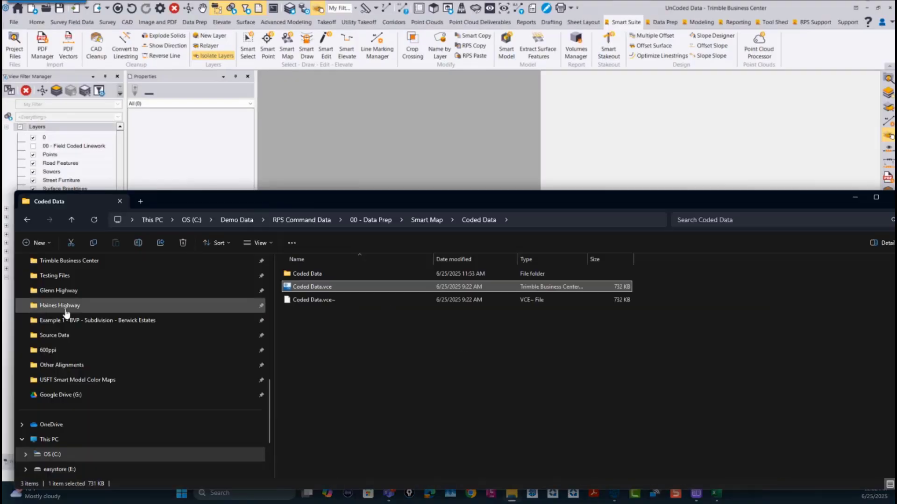
scroll(63, 309, up, 10)
click(51, 413)
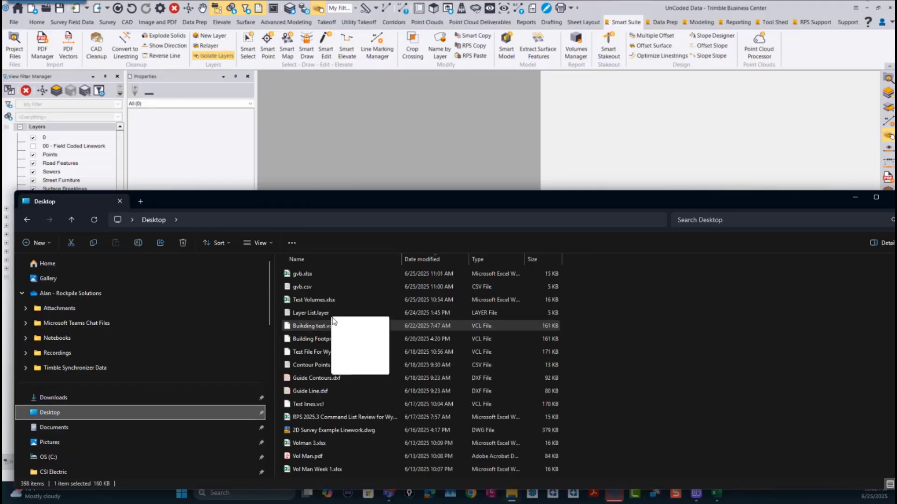
click(322, 328)
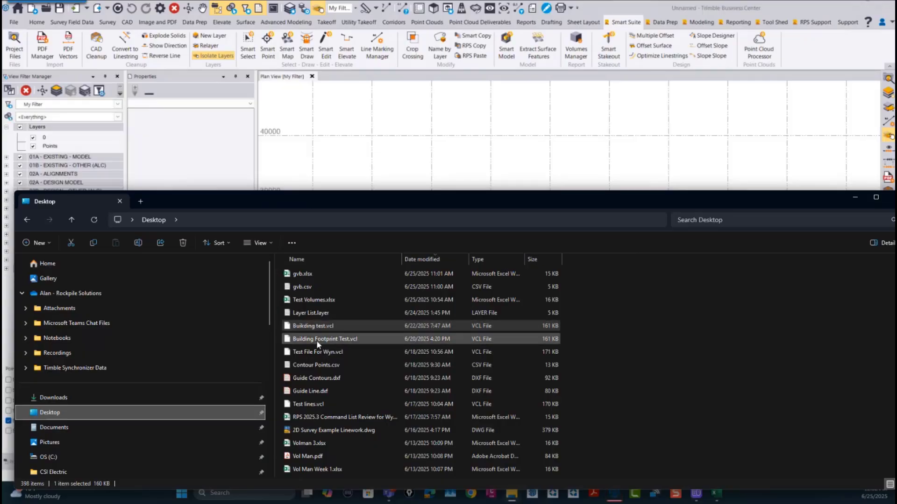
click(855, 197)
scroll(607, 234, down, 5)
middle_drag(620, 273, 556, 272)
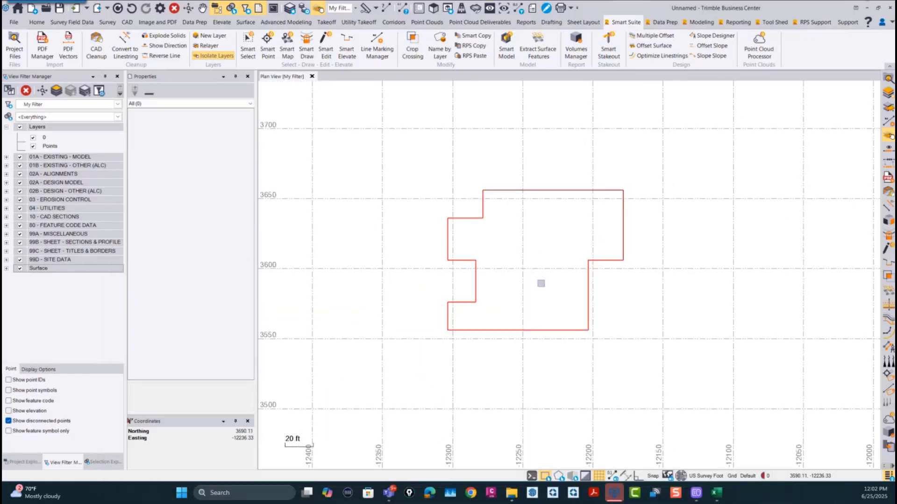
Step: Start the Smart Stakeout command in the new project and set its staking type to Line Stakeout
click(609, 47)
click(693, 130)
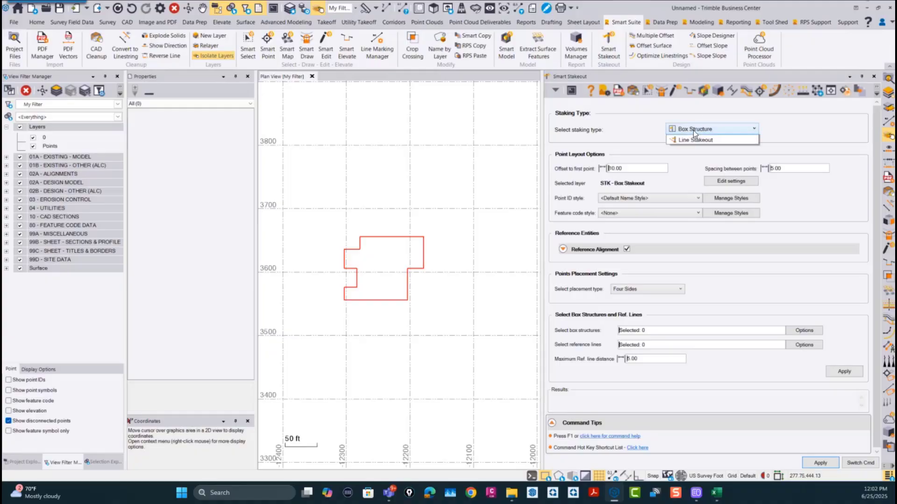
click(693, 149)
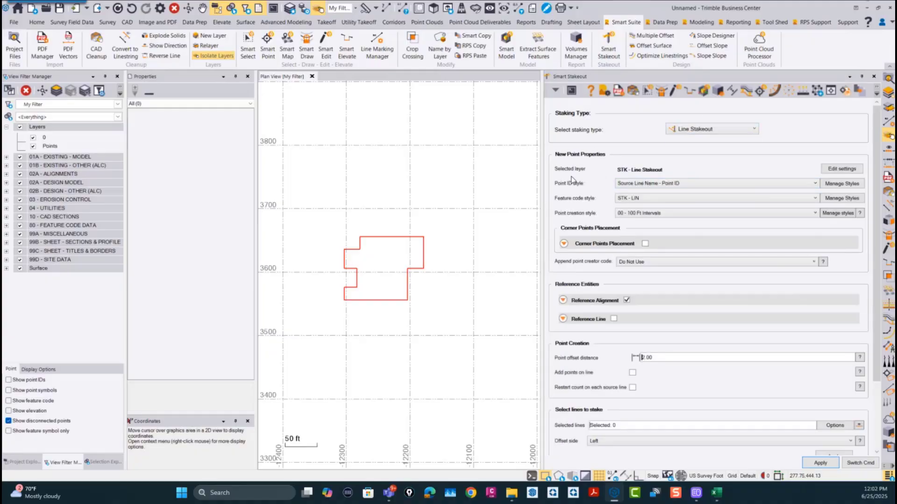
drag(542, 159, 554, 161)
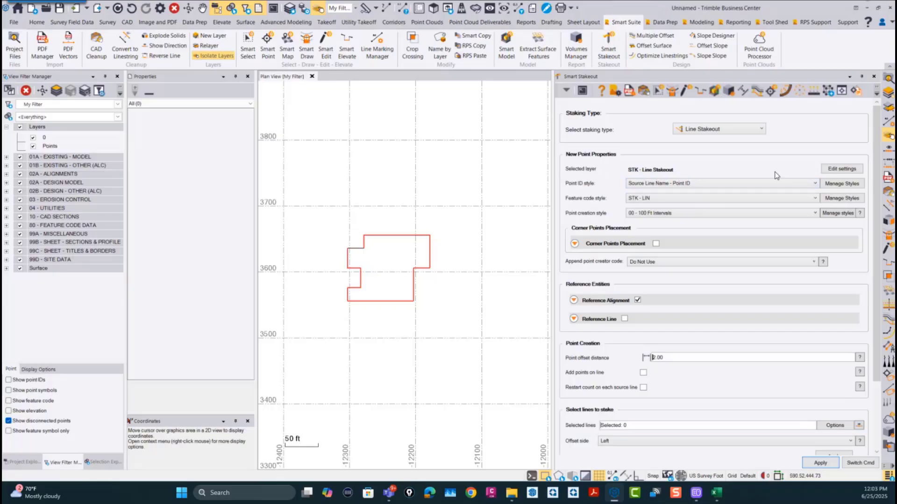
Step: Review the Smart Stakeout point type and layer settings, cancel them, and open the available Point ID styles
click(839, 169)
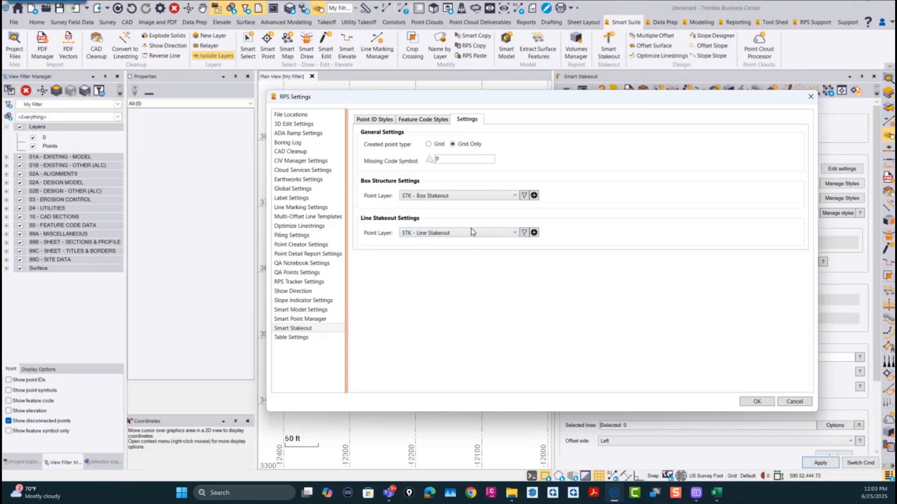
click(807, 402)
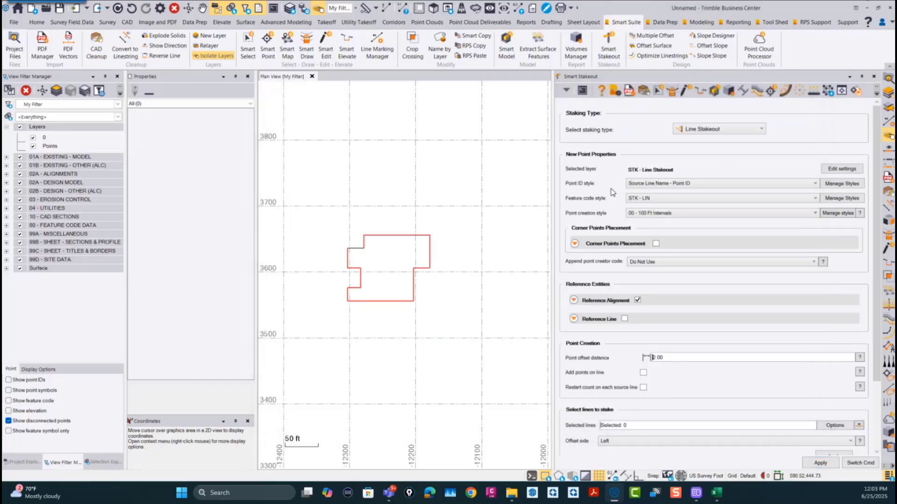
click(665, 186)
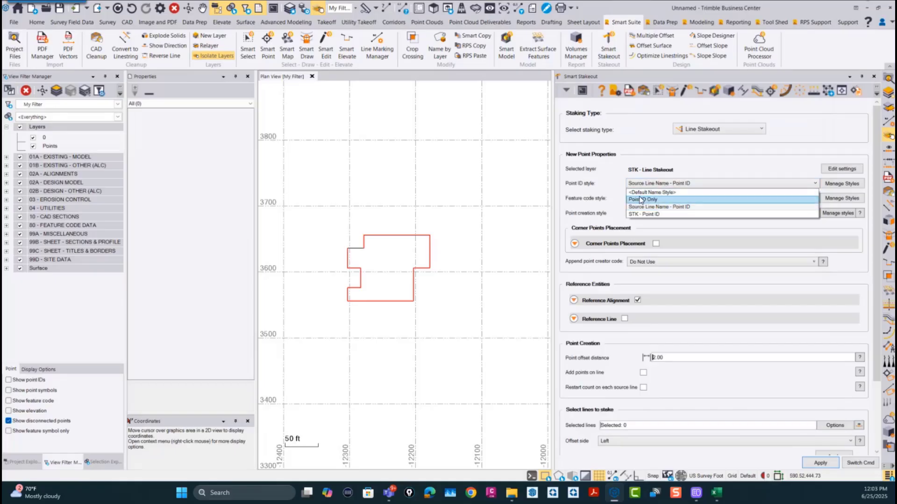
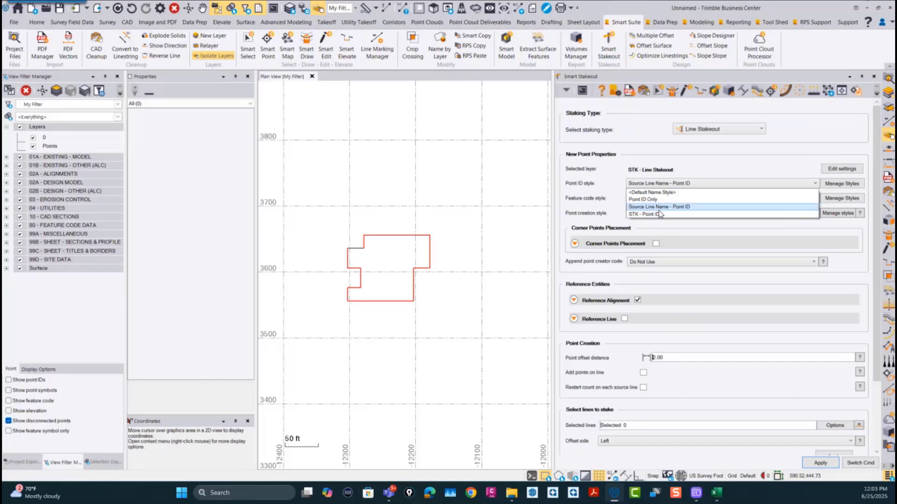
Step: Keep the Source Line Name - Point ID style and examine its label codes alongside the New Increment ID and Alignment vs New Point codes
click(661, 207)
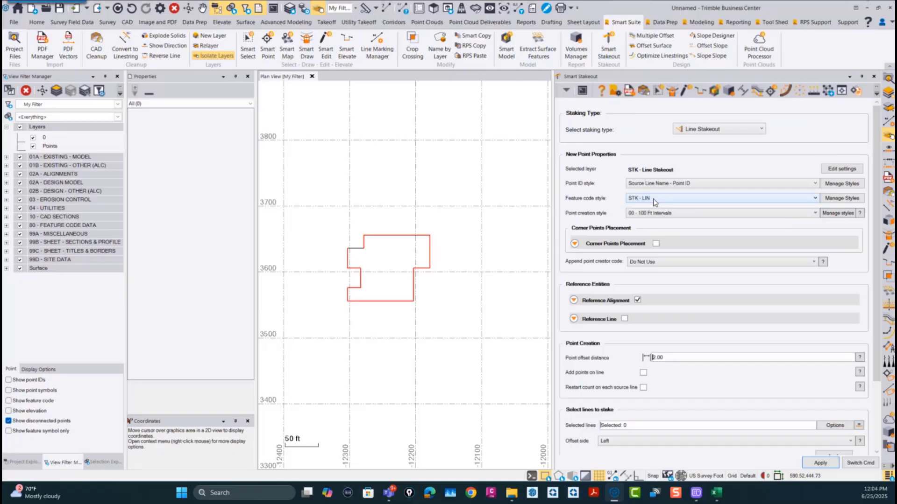
click(845, 183)
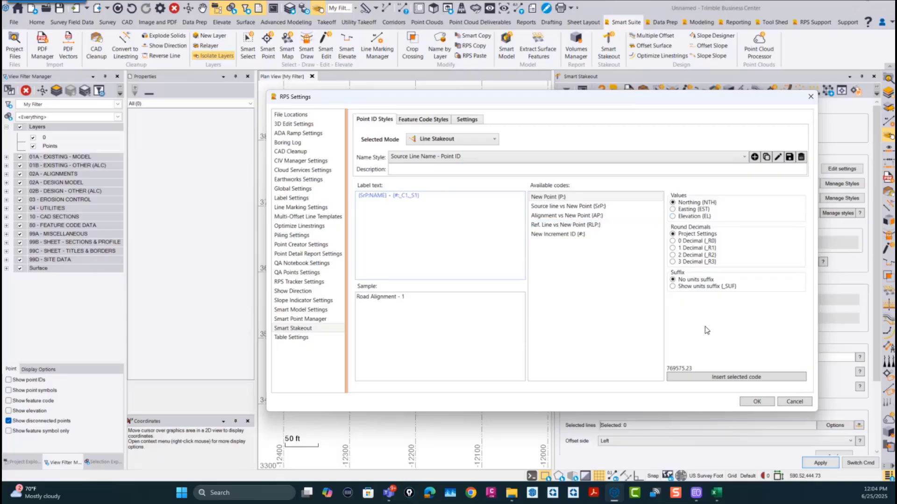
click(567, 234)
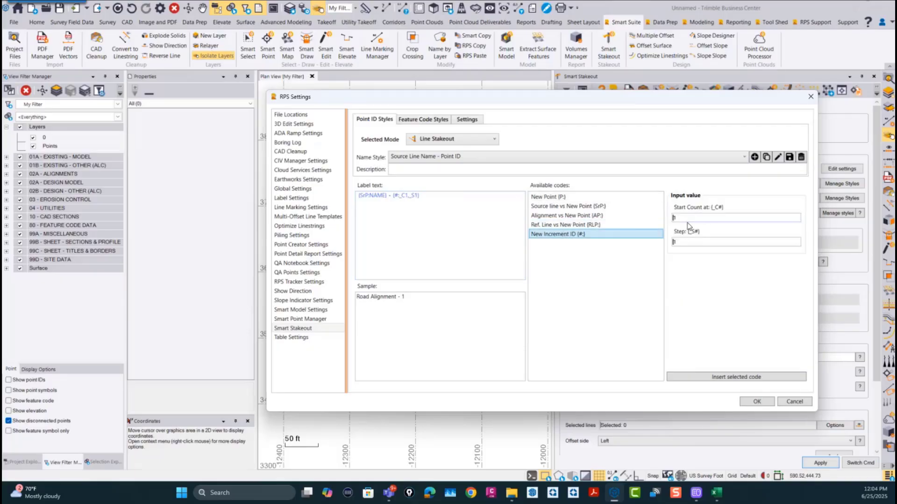
click(556, 216)
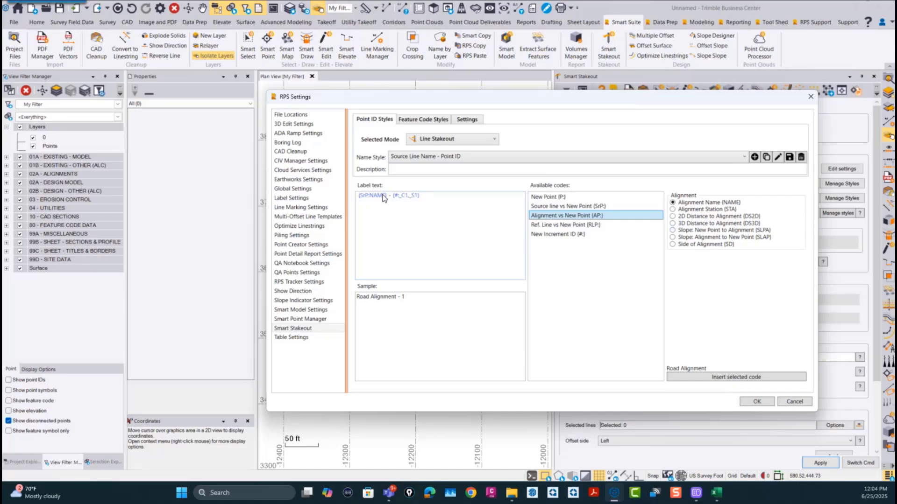
mouse_move(375, 197)
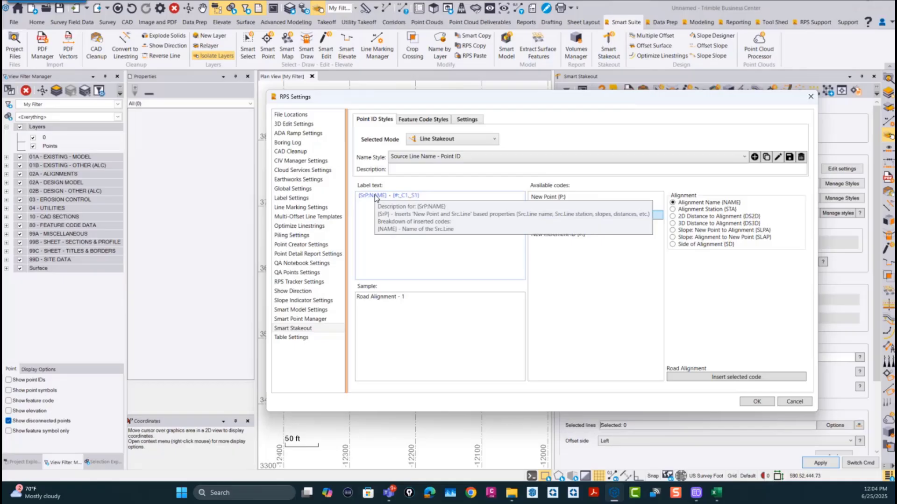
mouse_move(410, 200)
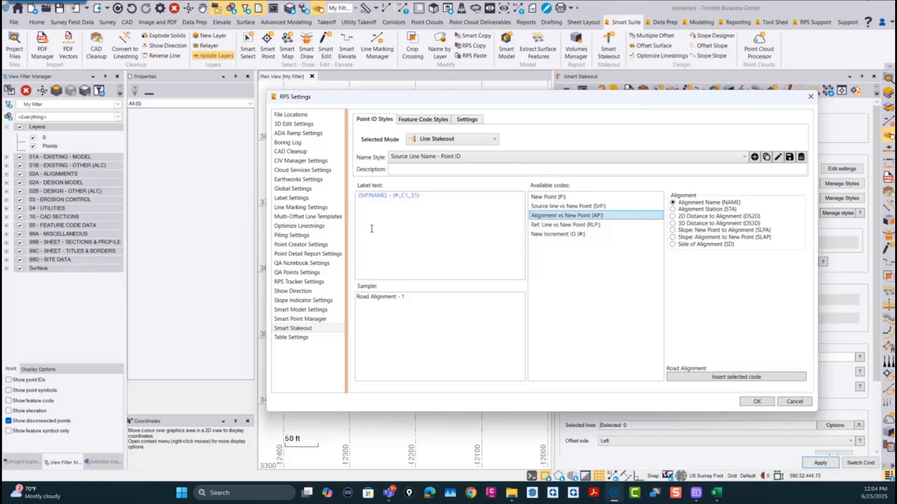
Step: Examine the STK - Station feature code style and the Alignment vs New Point codes, and cancel the style settings
click(436, 121)
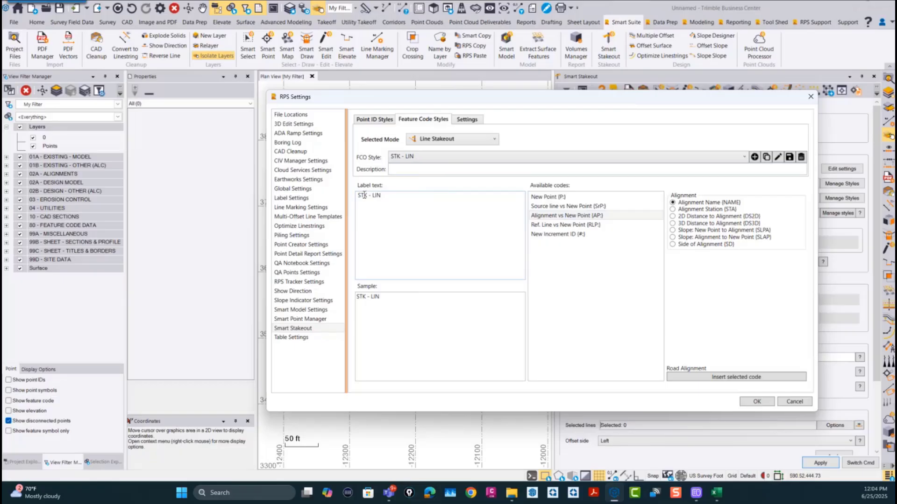
click(408, 159)
click(413, 188)
mouse_move(395, 200)
click(586, 216)
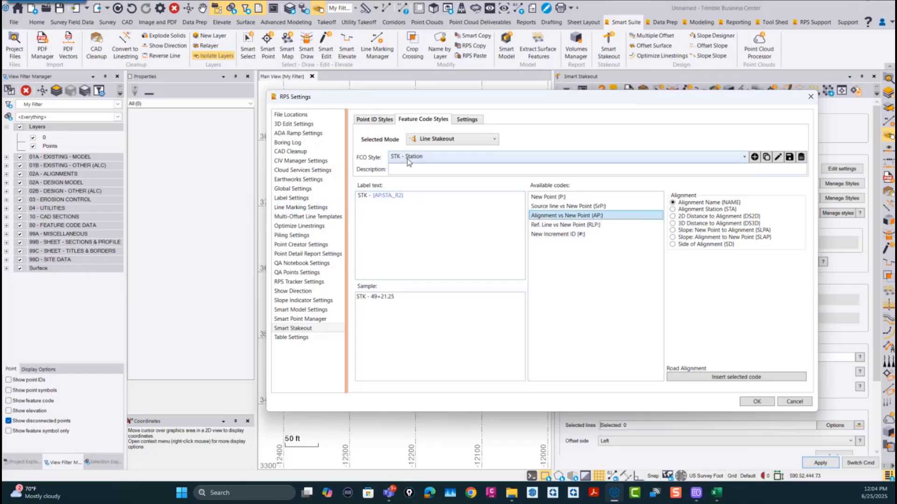
click(794, 401)
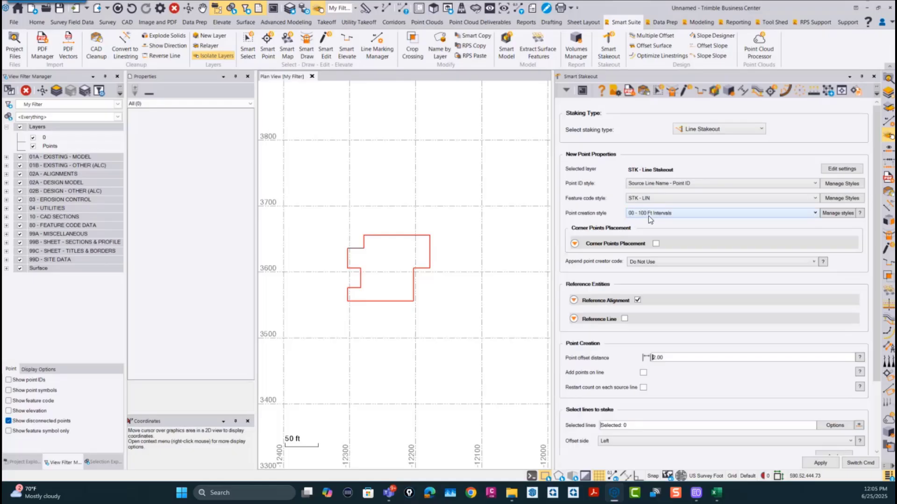
Step: Enable Corner Points Placement, keeping the 45° angle threshold, 5.00 point spacing and CR code abbreviation
click(656, 245)
click(574, 243)
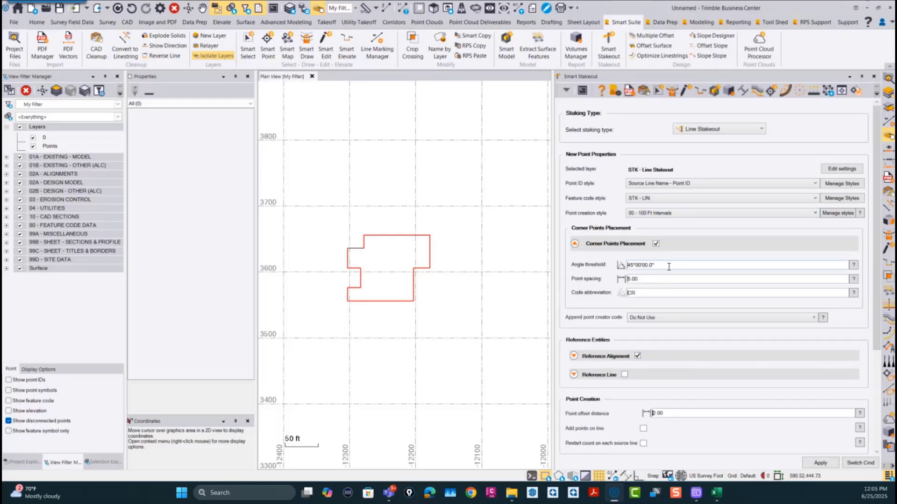
click(654, 265)
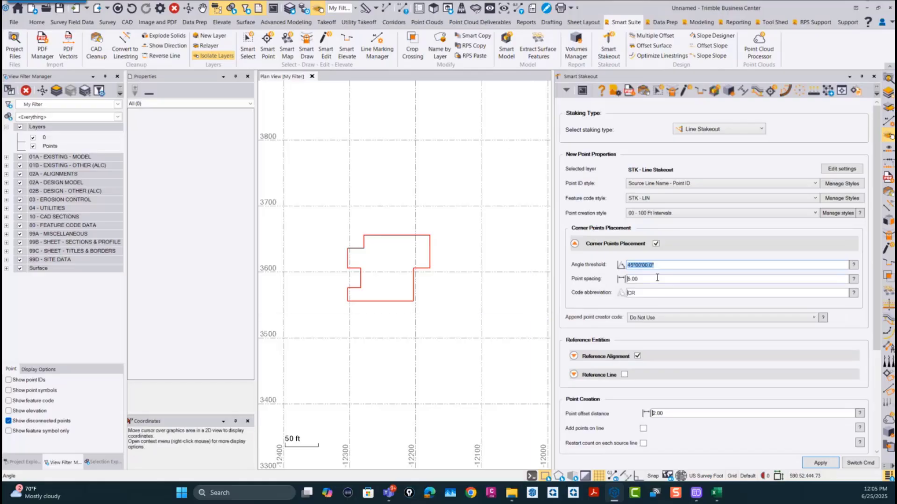
click(642, 280)
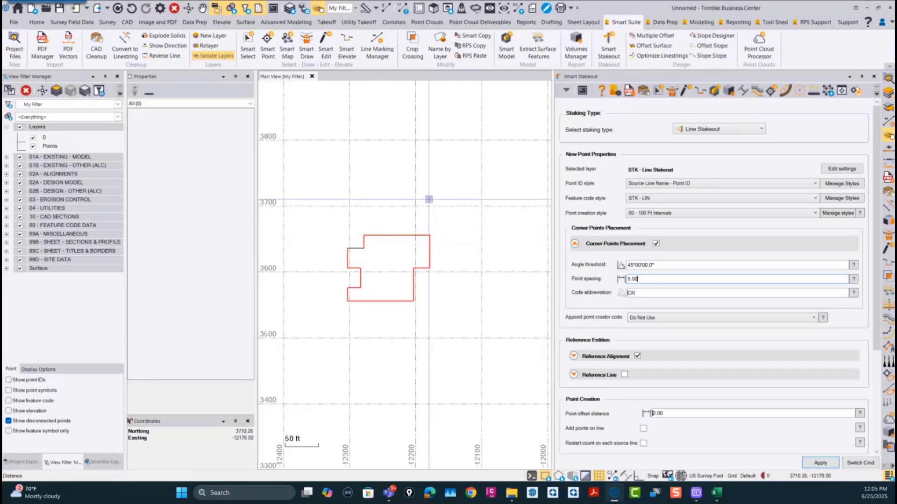
drag(648, 279, 616, 278)
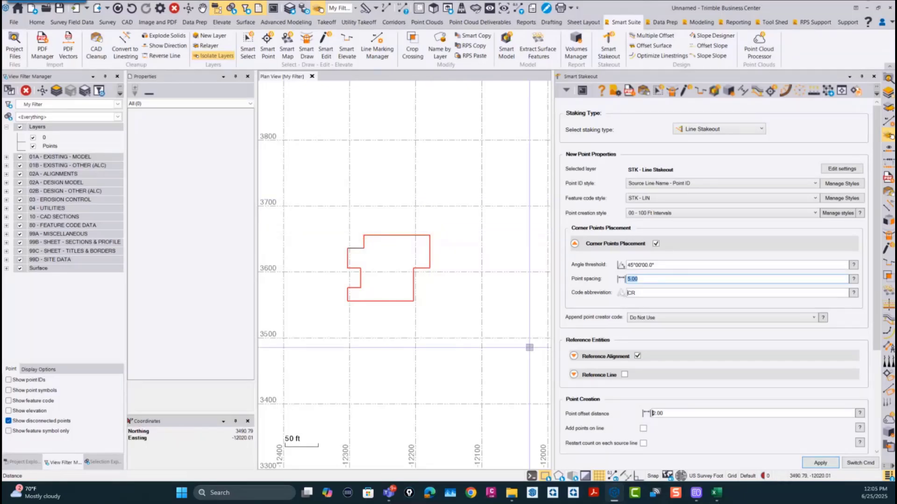
click(657, 292)
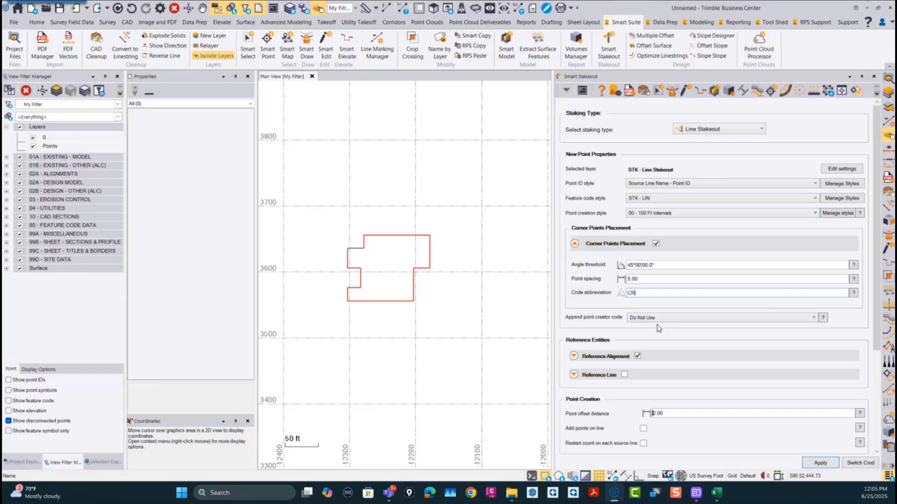
double_click(643, 295)
Step: Turn off the reference alignment and restart the point count on each source line
click(637, 355)
scroll(643, 351, down, 3)
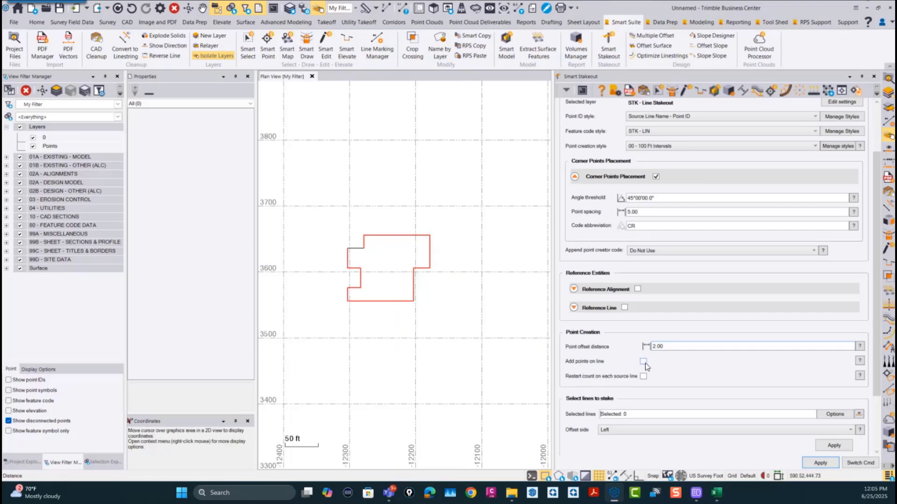
click(642, 376)
scroll(619, 399, down, 1)
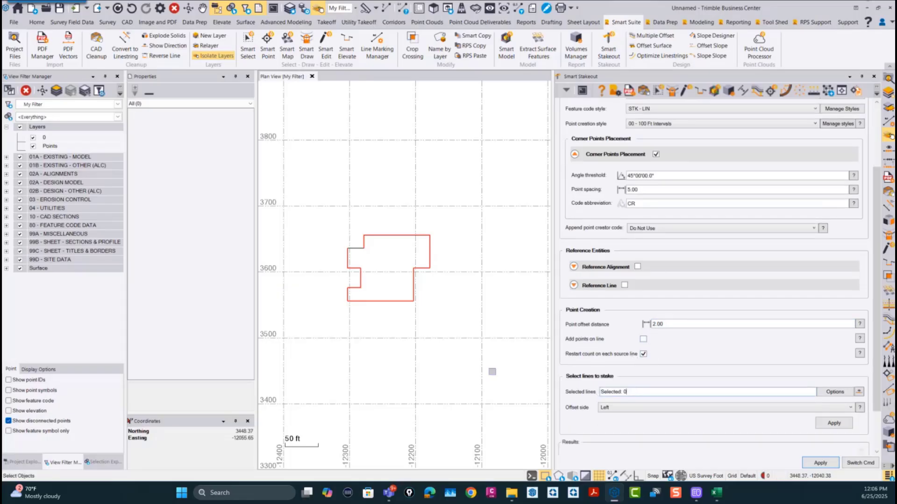
Step: Pick the building outline as the line to stake and set its offset side to Right
click(397, 301)
scroll(384, 304, up, 1)
scroll(384, 304, up, 1)
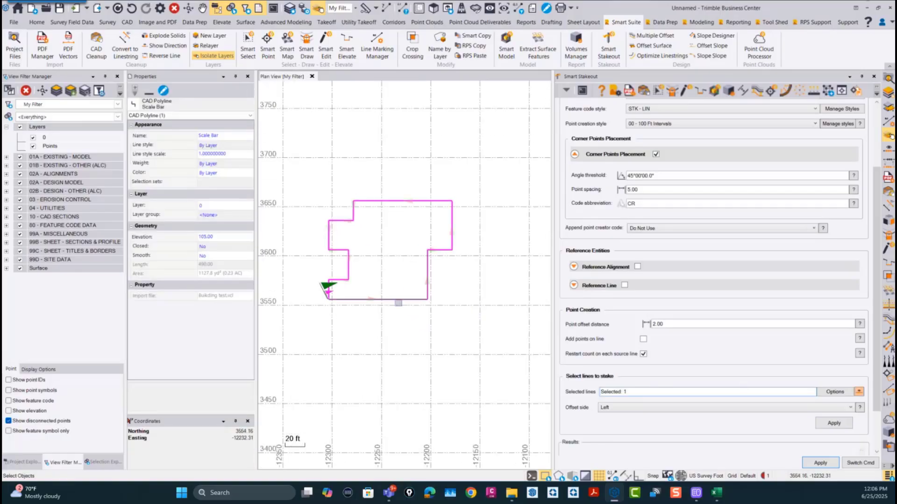
click(615, 411)
click(617, 424)
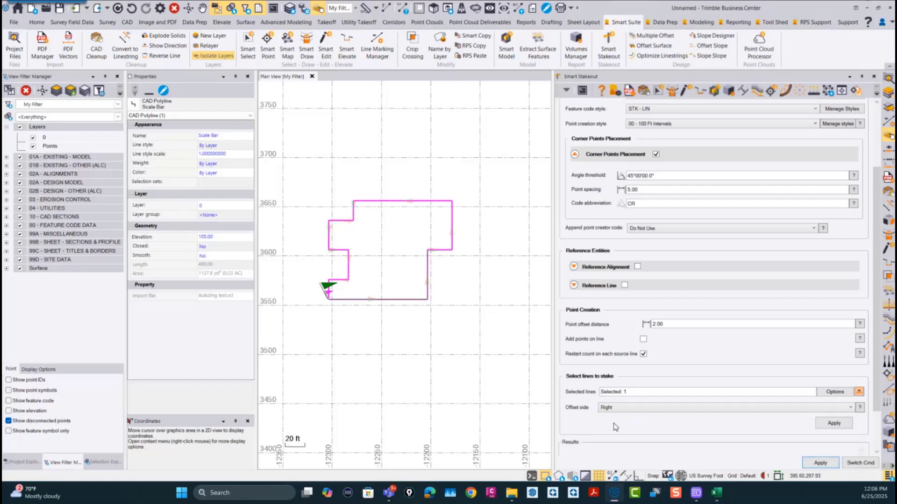
Step: Create the stakeout points around the building outline and display their point IDs and feature codes in plan view
click(834, 424)
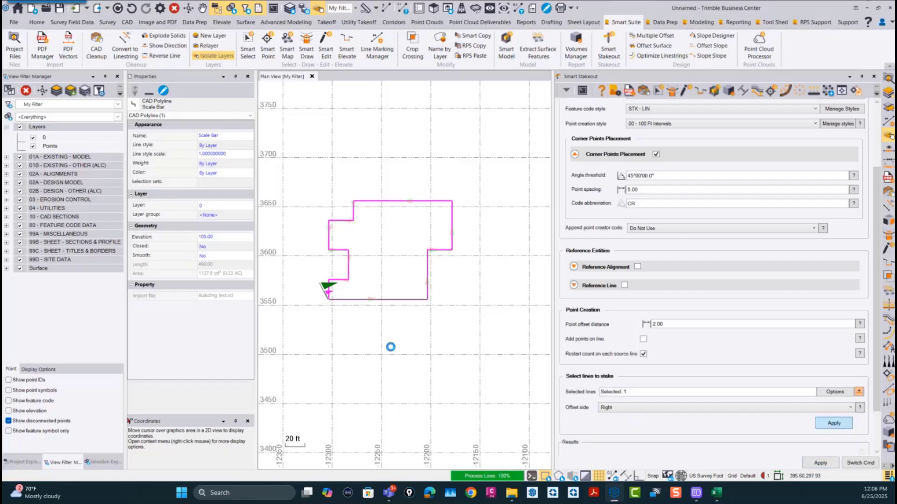
scroll(320, 303, up, 3)
scroll(320, 303, up, 1)
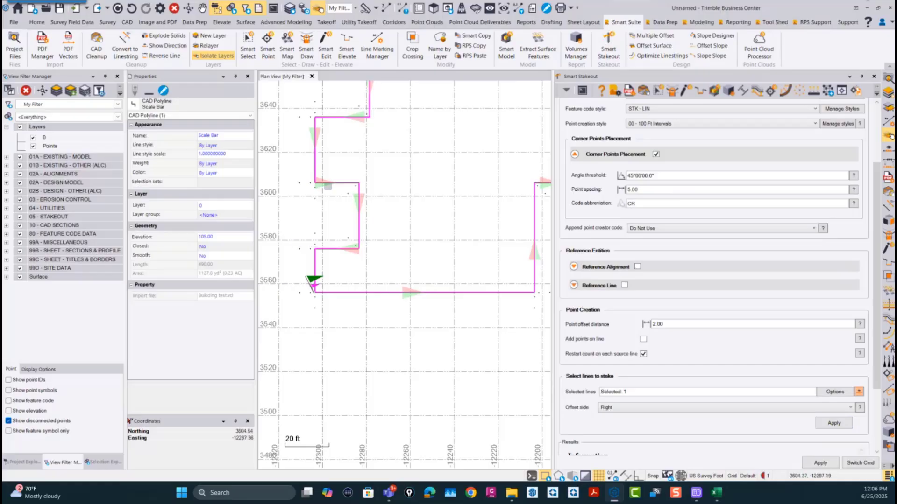
middle_drag(312, 136, 323, 177)
scroll(341, 225, up, 4)
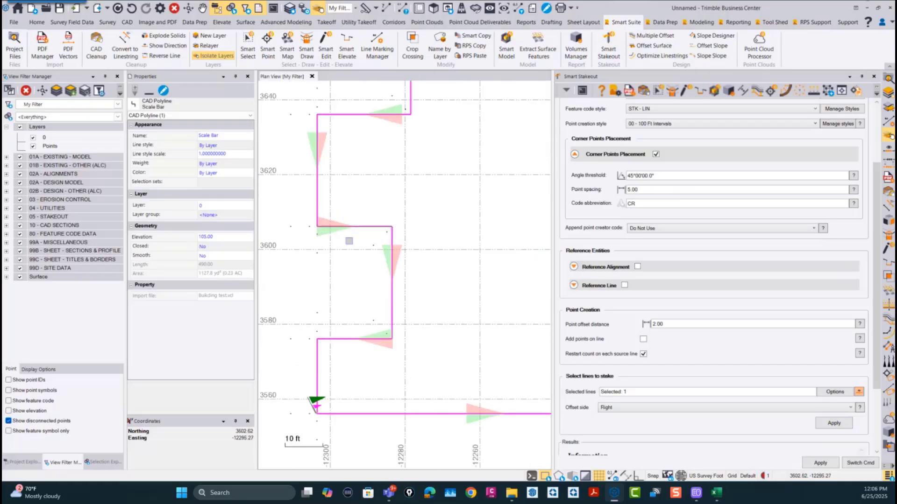
click(11, 380)
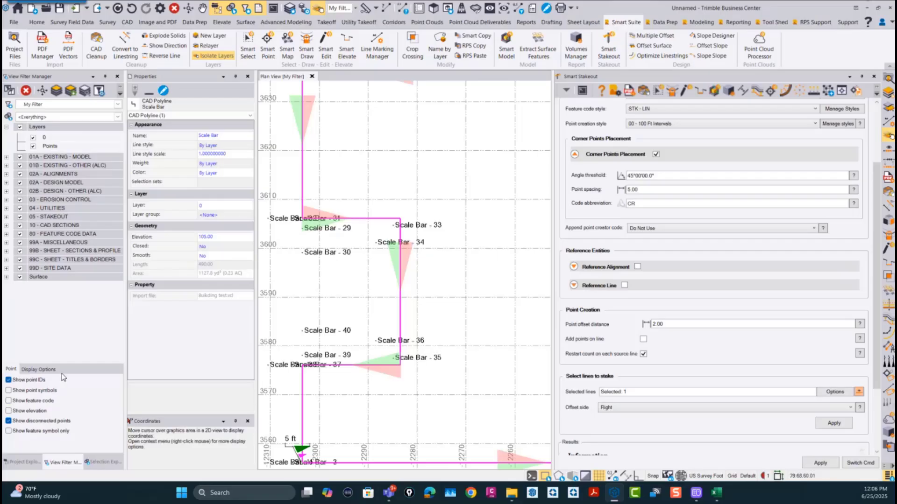
click(8, 401)
Step: Inspect the labelled stakeout points at the building corners, and undo the point creation and label display
scroll(438, 231, up, 3)
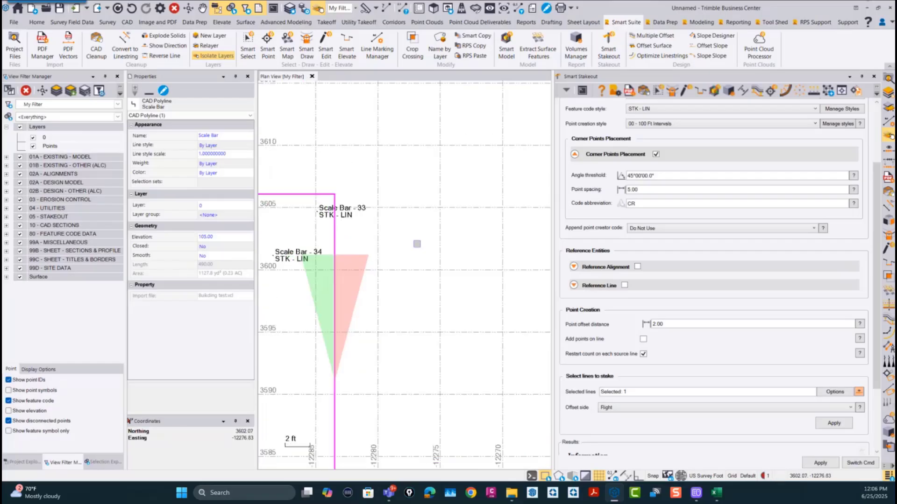
middle_drag(379, 244, 462, 250)
scroll(412, 252, down, 2)
middle_drag(420, 294, 529, 322)
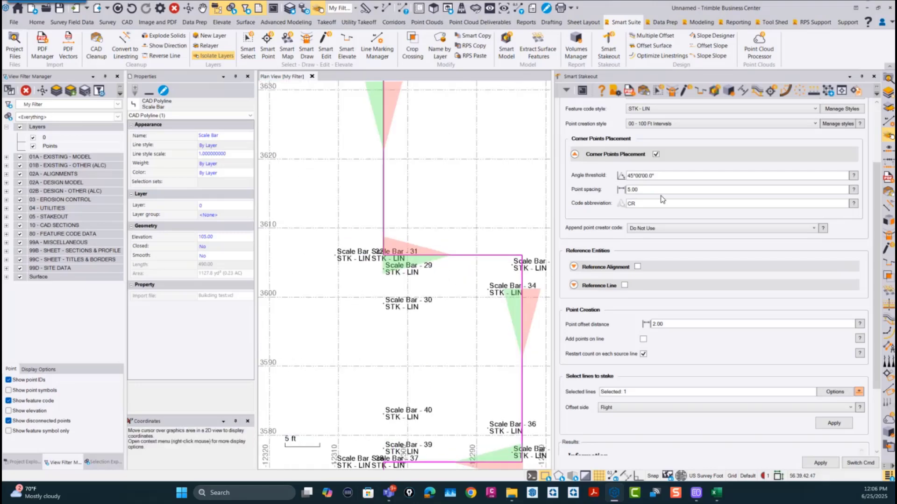
scroll(444, 282, down, 2)
middle_drag(450, 215, 408, 346)
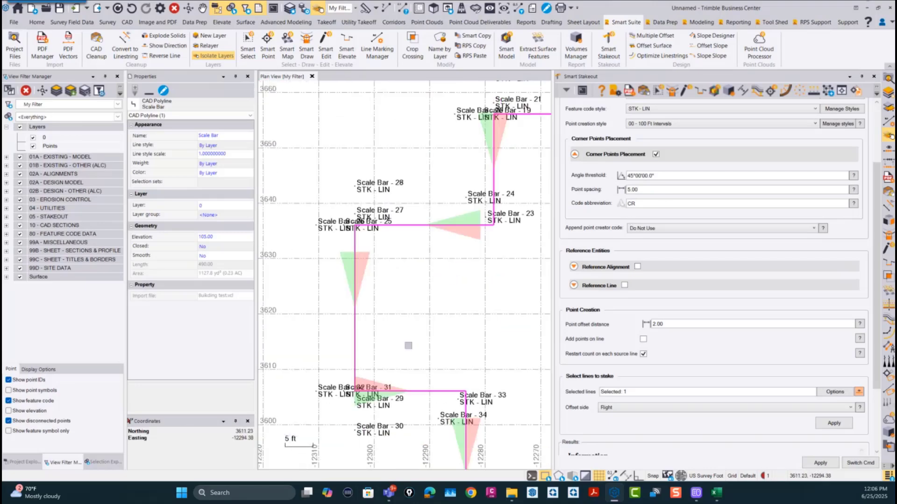
scroll(361, 218, up, 2)
middle_drag(475, 251, 363, 372)
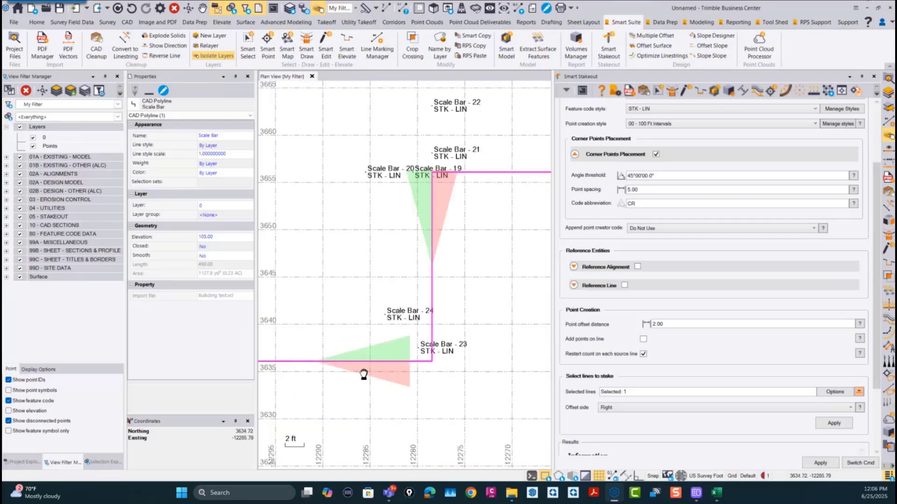
scroll(380, 293, down, 4)
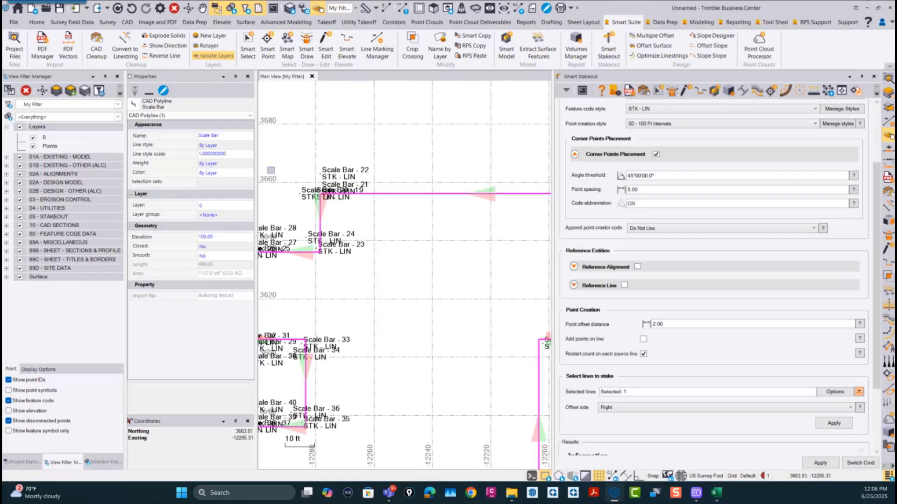
click(132, 9)
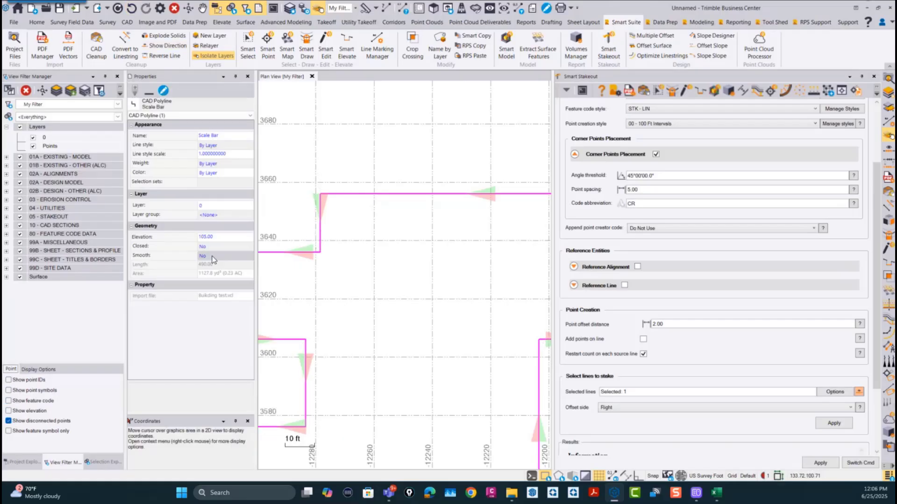
Step: Rename the selected building outline polyline as Bldg 1
click(231, 137)
drag(237, 135, 127, 136)
text(B)
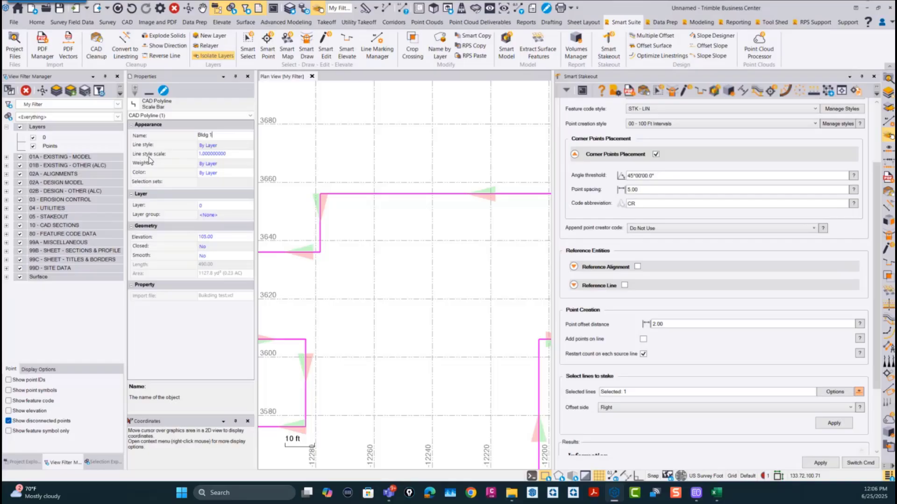
text(ldg 1)
key(Return)
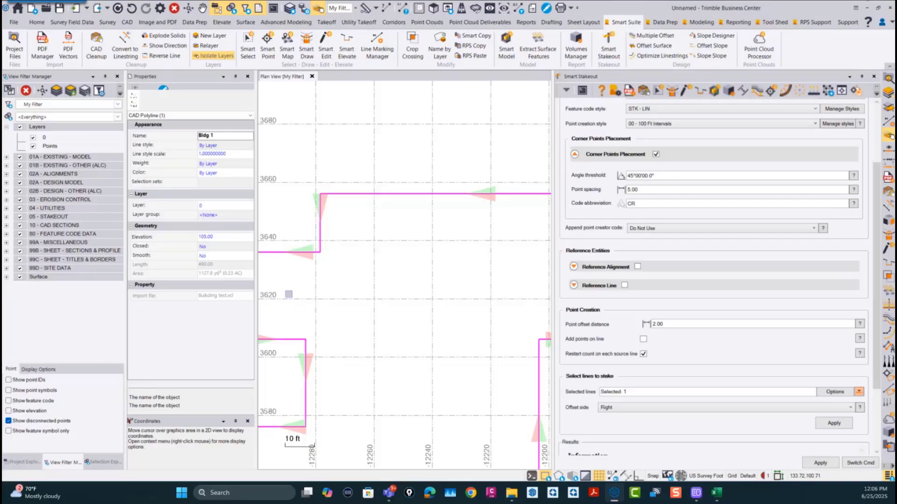
Step: Create the stakeout points from the Bldg 1 outline, show their feature codes and point IDs, and check them at the building corners
click(838, 427)
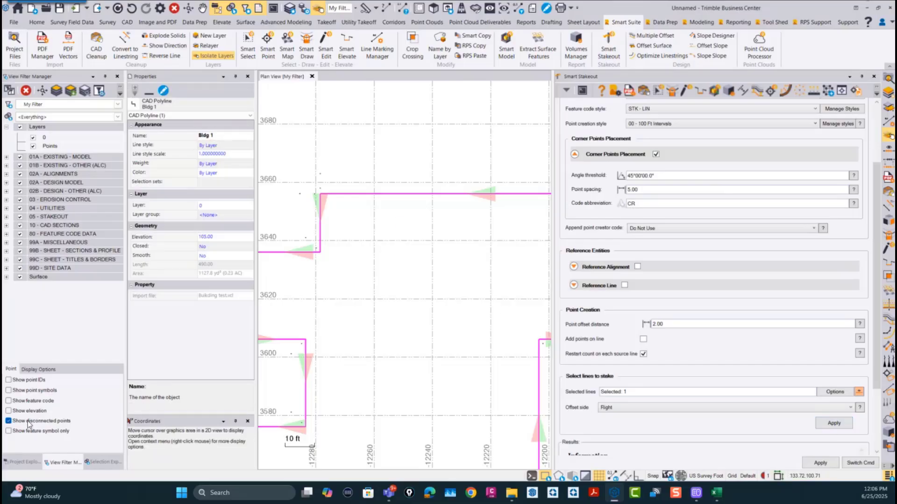
click(8, 401)
click(9, 380)
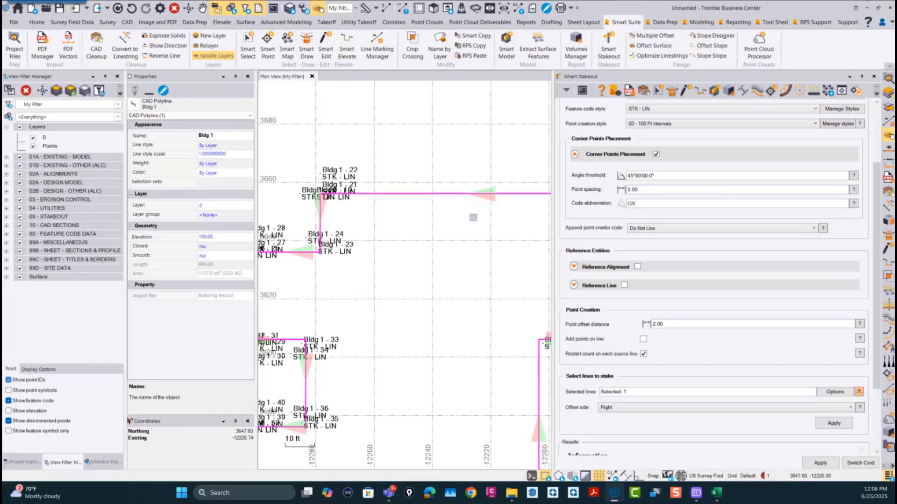
scroll(360, 225, up, 2)
scroll(360, 225, down, 2)
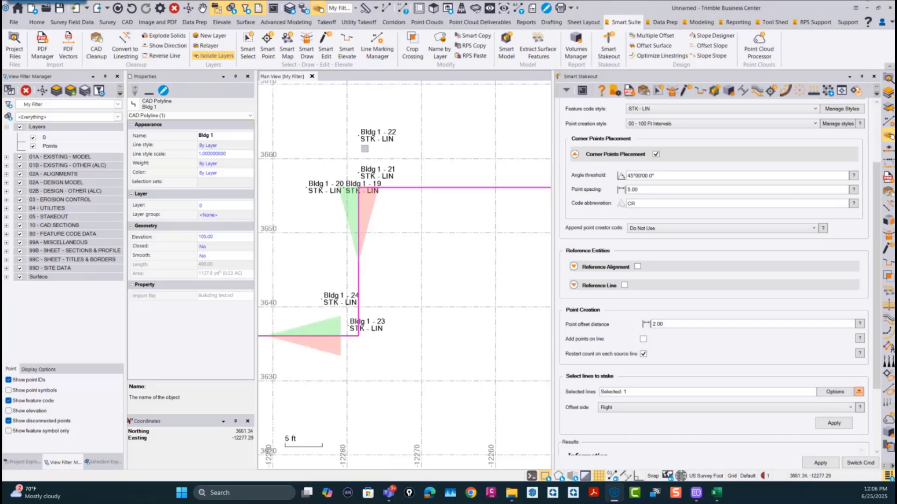
scroll(396, 235, down, 2)
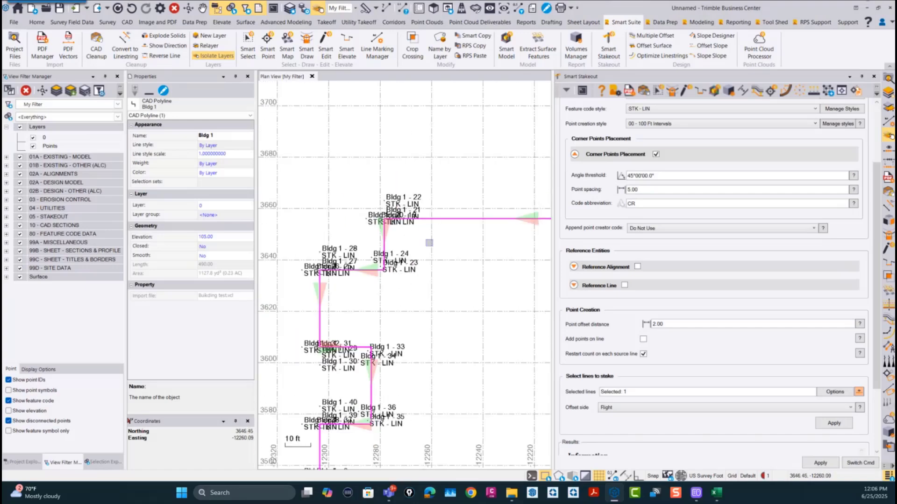
scroll(427, 242, down, 2)
scroll(422, 289, up, 5)
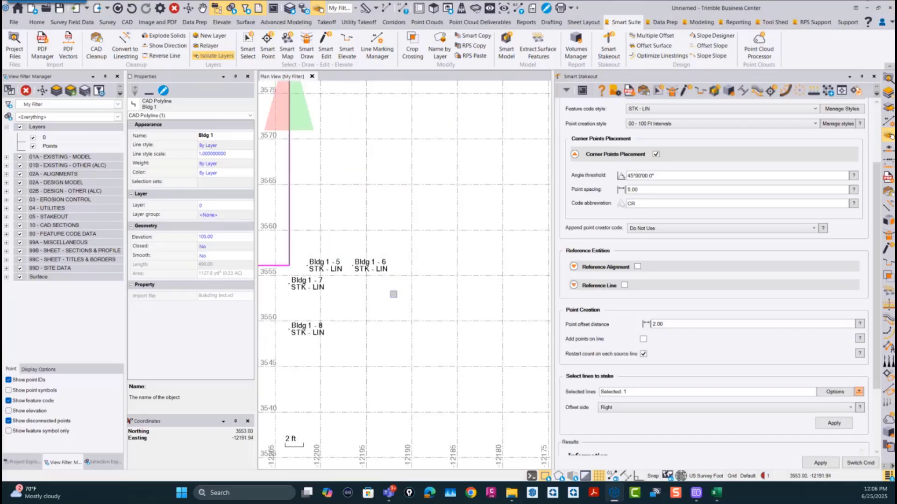
Step: Inspect the Bldg 1 point IDs and feature codes at the building's corners in plan view
scroll(395, 333, down, 5)
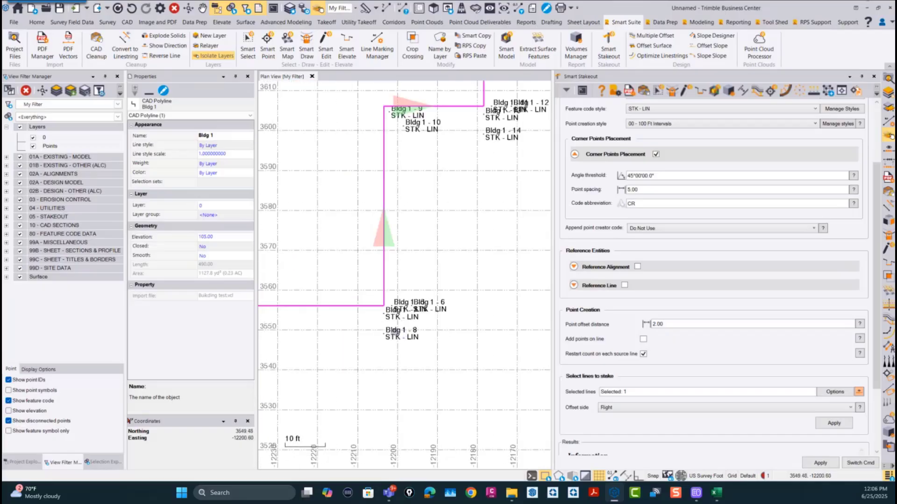
scroll(401, 319, up, 3)
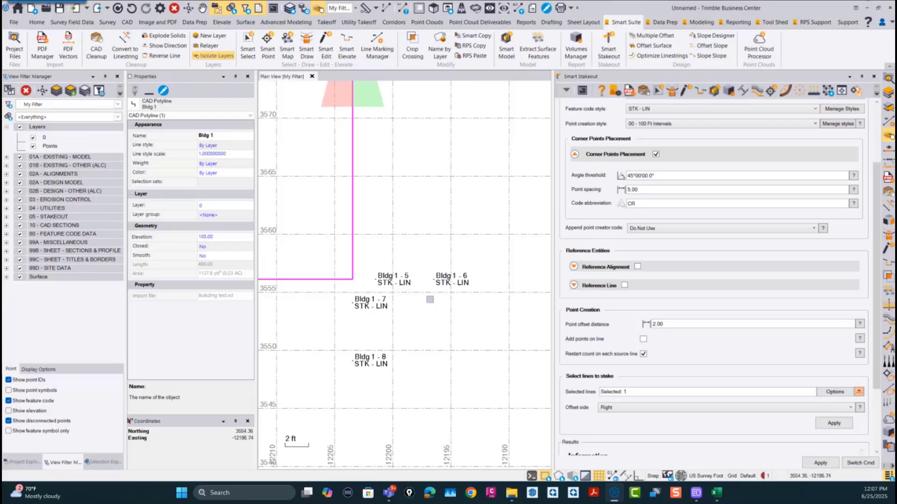
scroll(373, 334, down, 5)
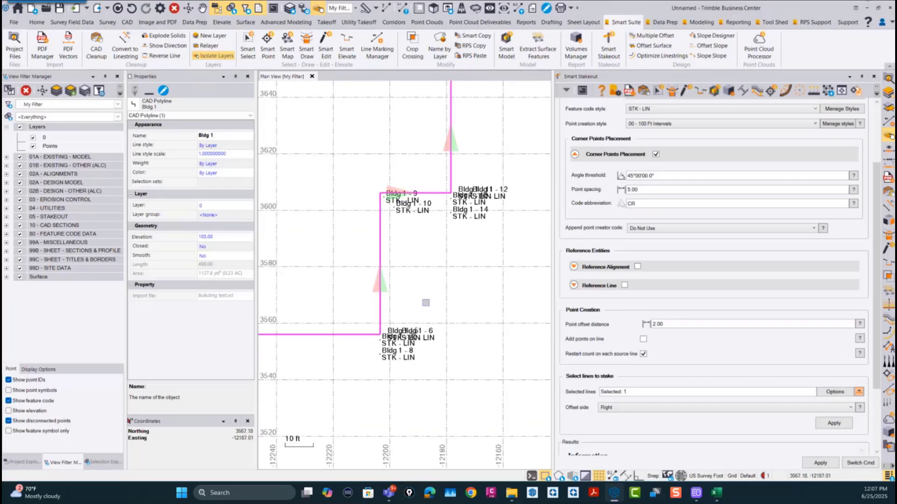
scroll(386, 293, down, 3)
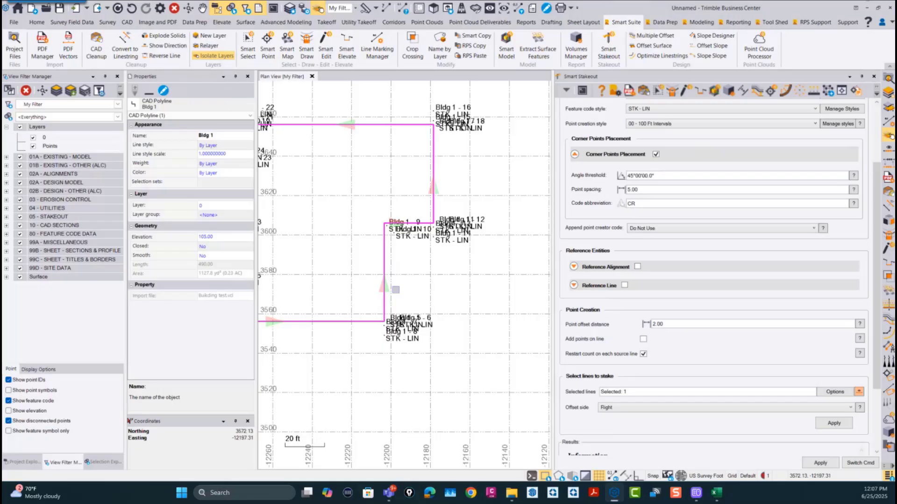
Step: Review the line, arc, spiral and interval settings of the 00 - 100 Ft Intervals point creation style, and leave without saving
scroll(698, 192, up, 3)
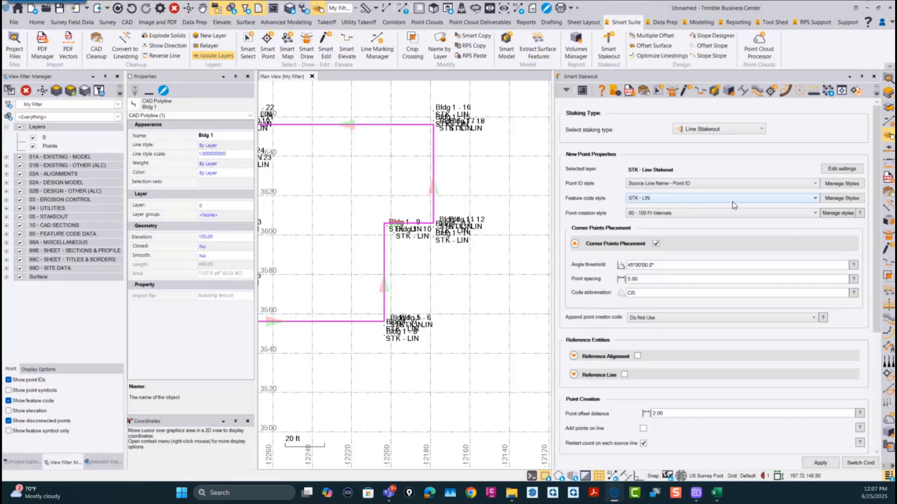
click(839, 213)
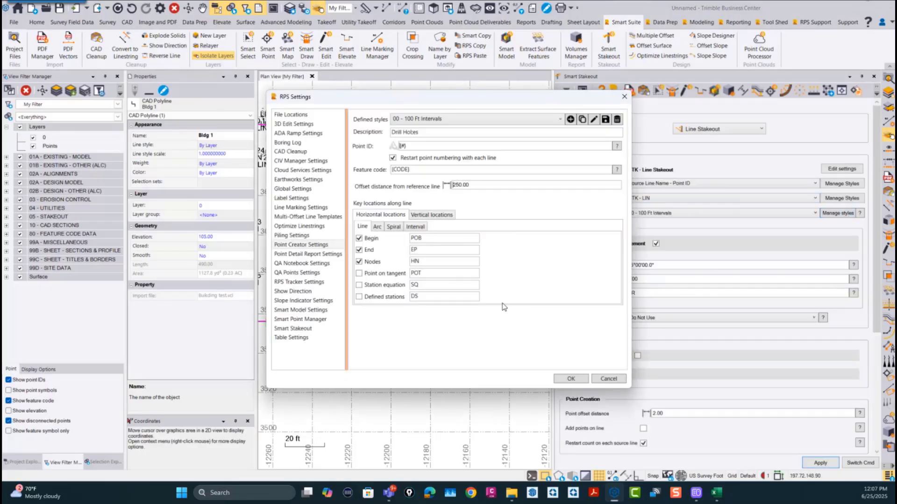
click(378, 228)
click(396, 228)
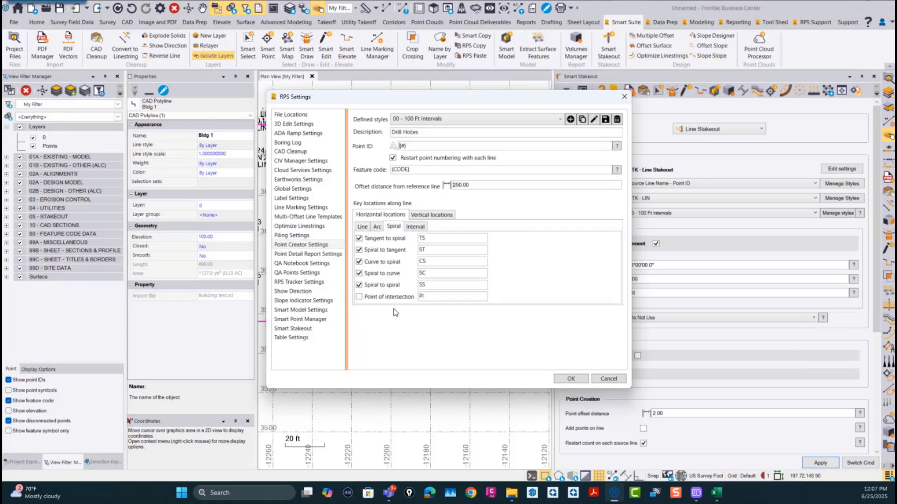
click(415, 226)
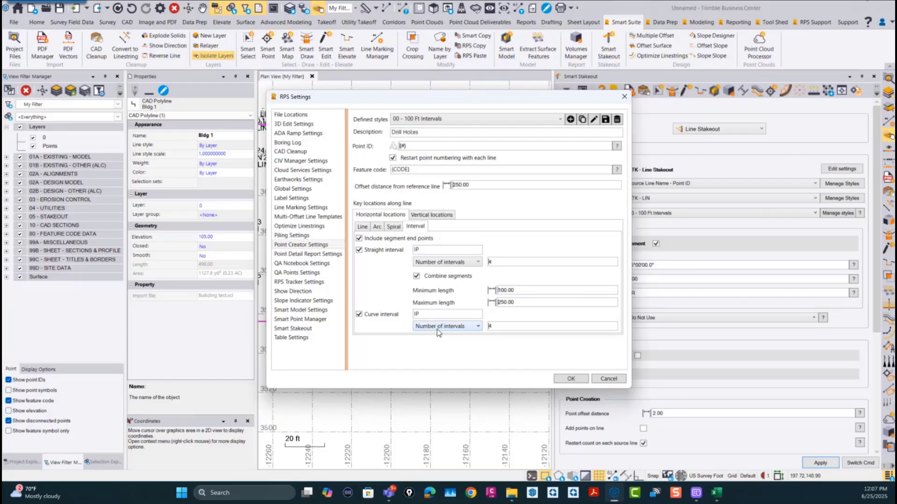
click(504, 260)
click(521, 291)
click(609, 379)
Step: Hide the point IDs and feature codes of the stakeout points around the building
scroll(468, 226, down, 3)
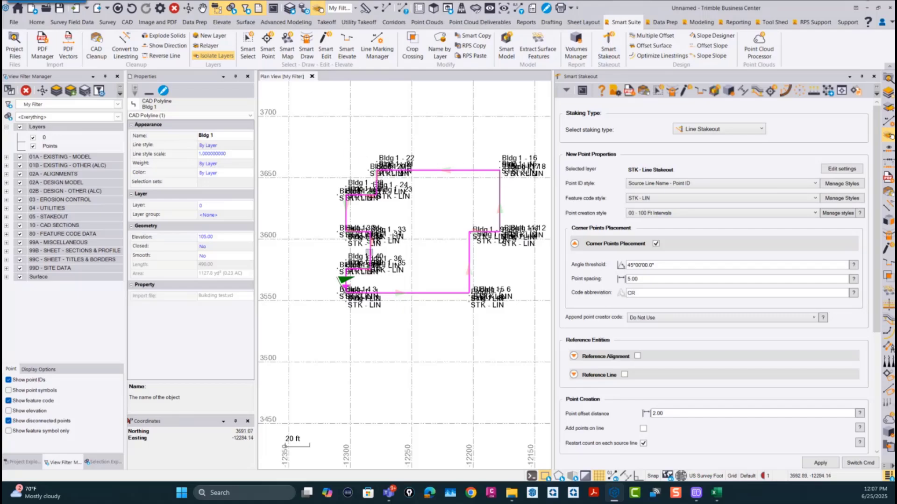
scroll(369, 252, up, 3)
scroll(397, 278, up, 2)
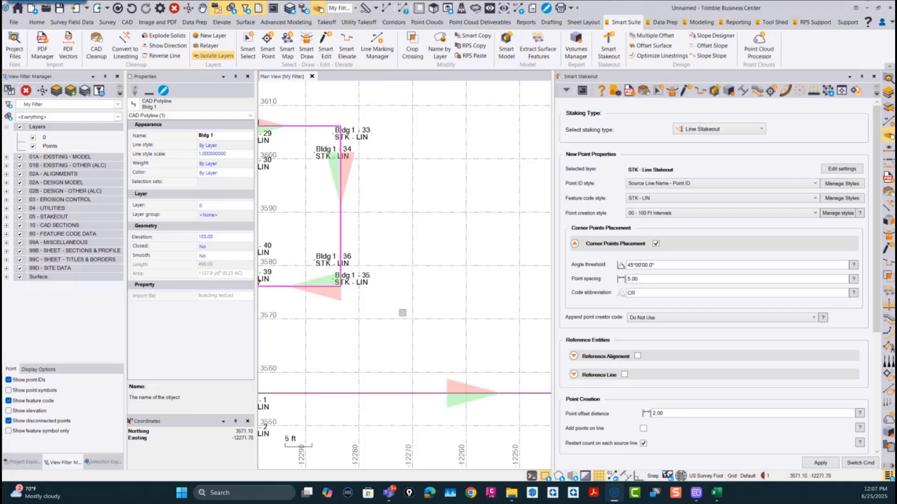
click(9, 380)
click(9, 401)
scroll(434, 319, down, 5)
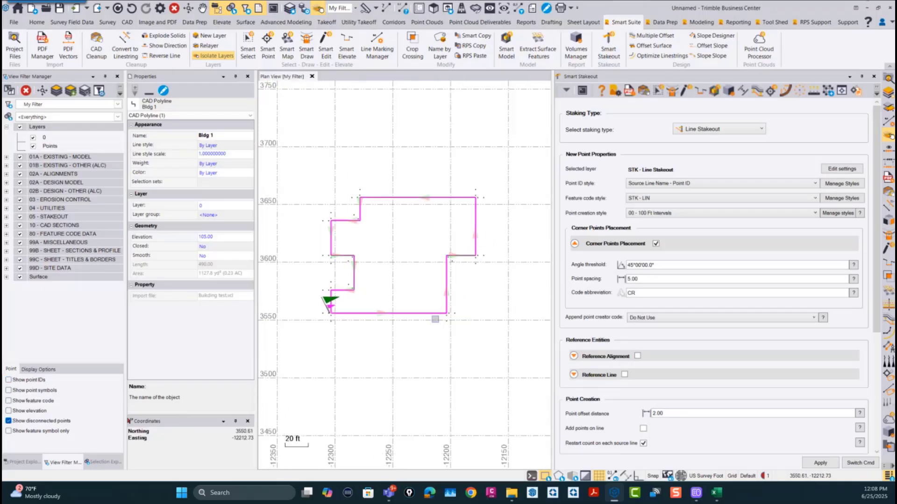
middle_drag(434, 319, 403, 301)
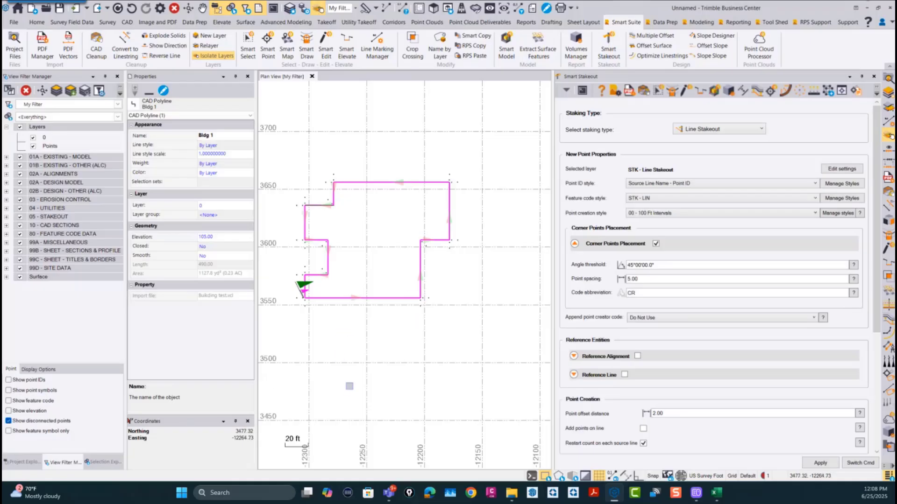
Step: Switch the staking type to Box Structure, review its layout and auto-selected Reference Alignment options, and close Smart Stakeout
click(704, 129)
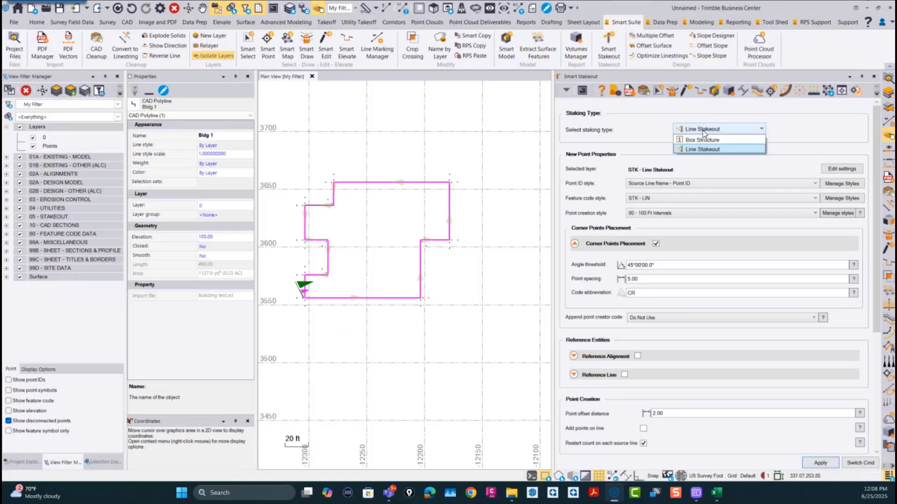
click(701, 140)
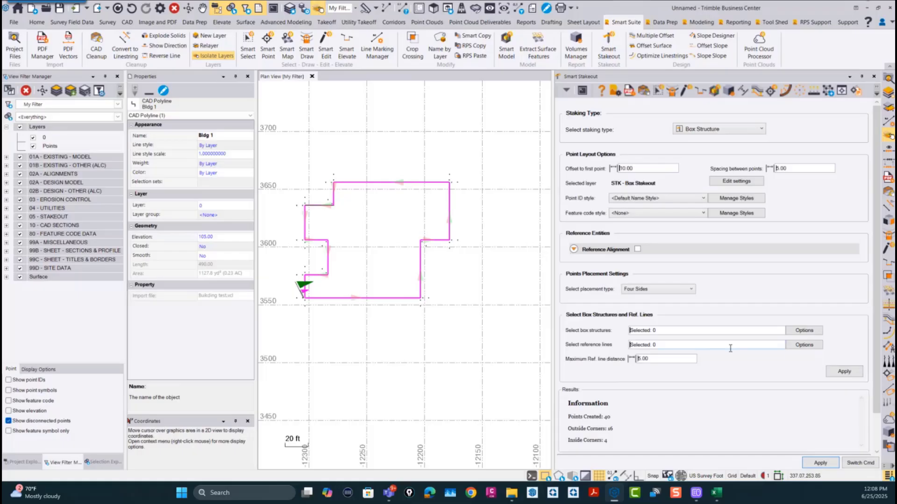
scroll(628, 270, down, 2)
scroll(630, 273, up, 2)
click(574, 249)
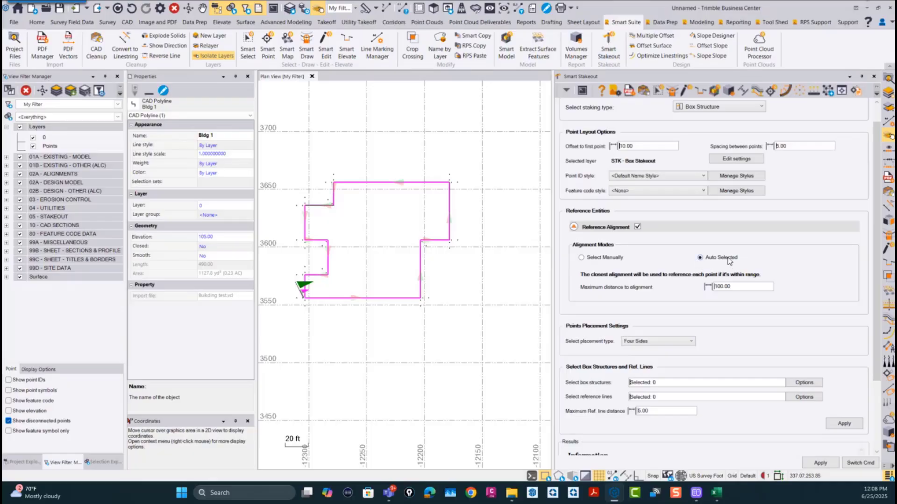
click(732, 286)
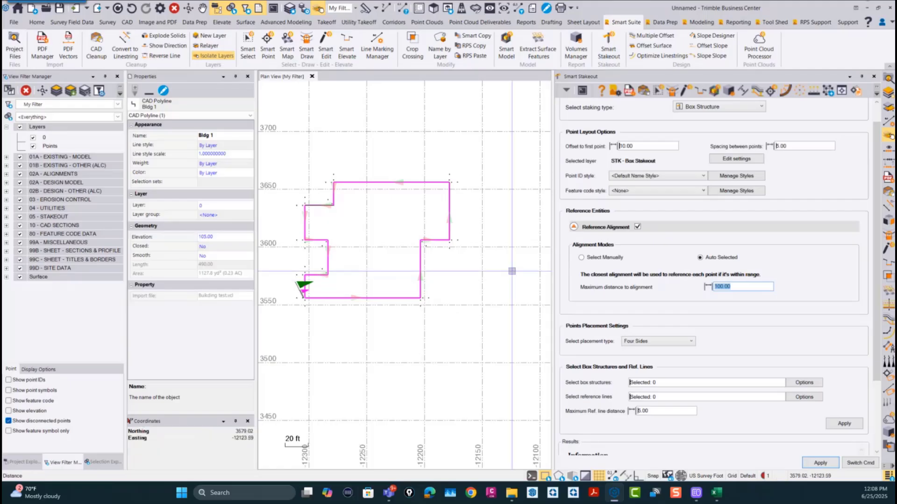
scroll(409, 276, down, 3)
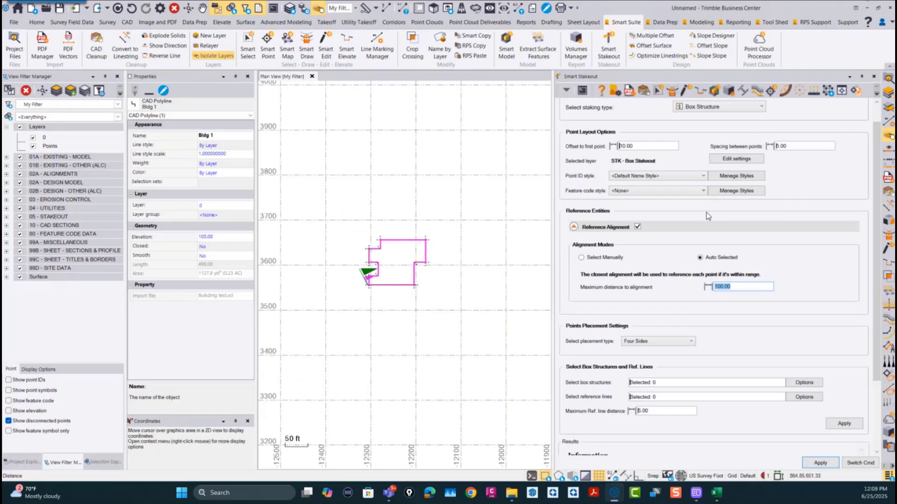
scroll(878, 251, up, 2)
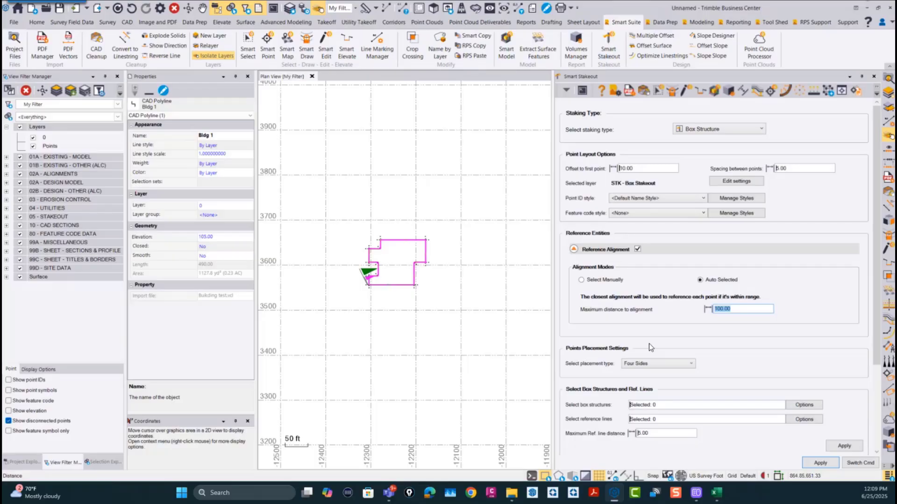
click(863, 465)
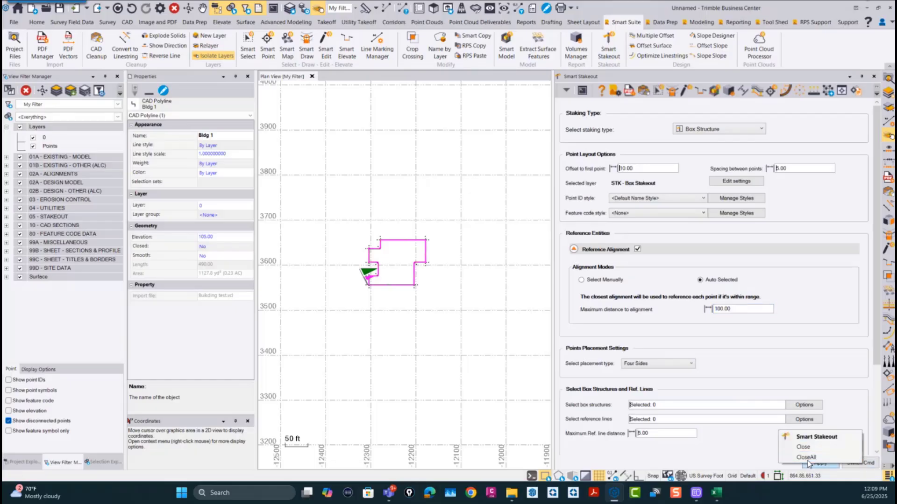
click(807, 461)
scroll(530, 376, down, 1)
middle_drag(622, 381, 585, 391)
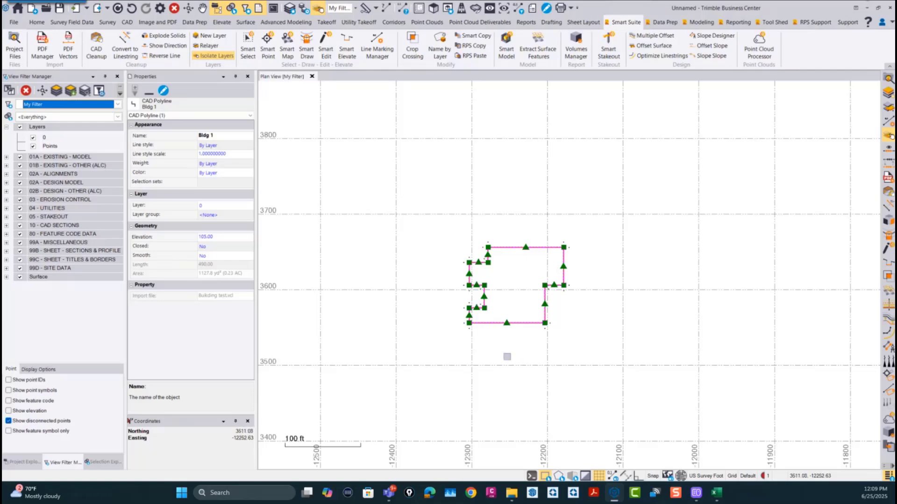
scroll(532, 363, up, 1)
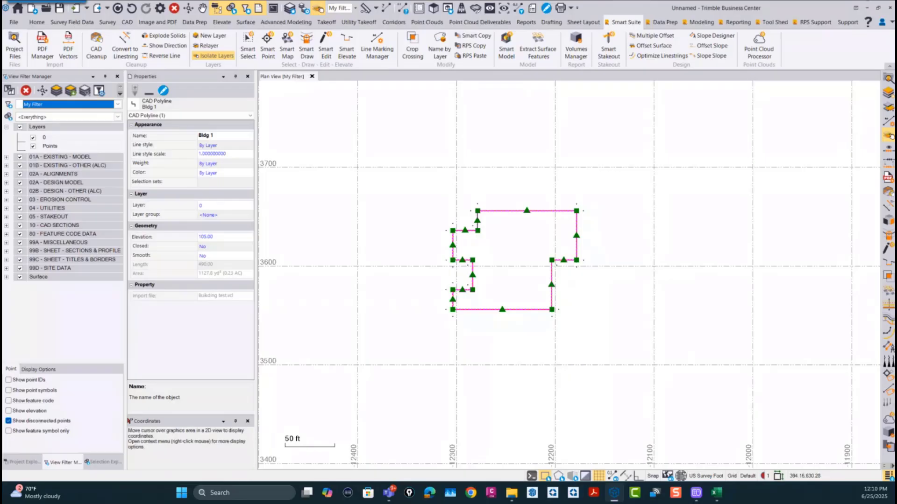
Step: Open the Survey to CAD command, review its Smooth lines and Convert to CAD lines options, and close it without converting
click(663, 23)
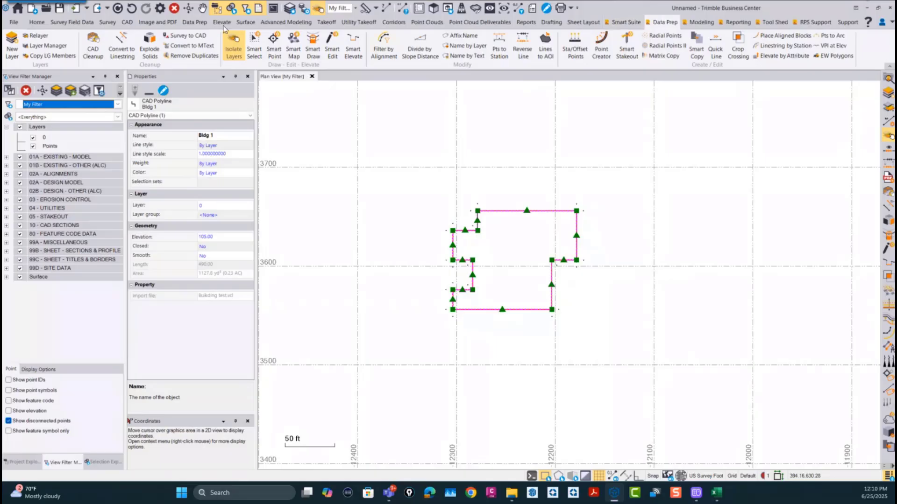
click(302, 249)
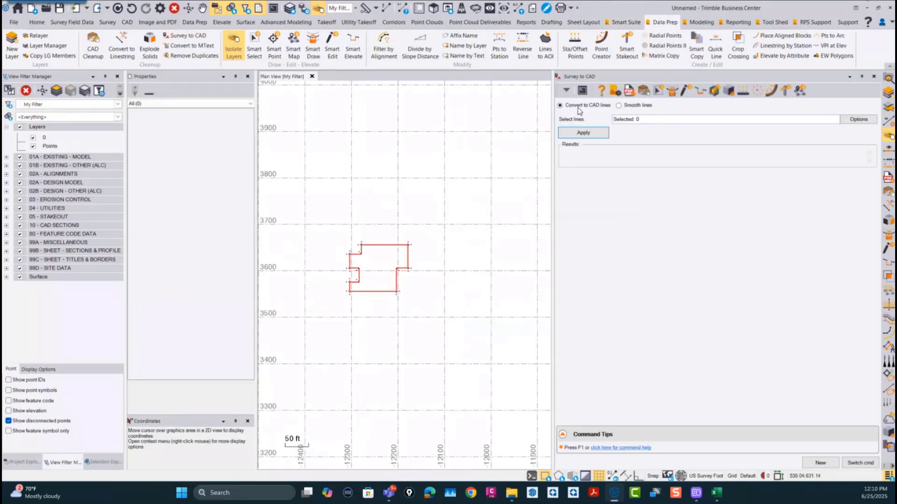
click(620, 106)
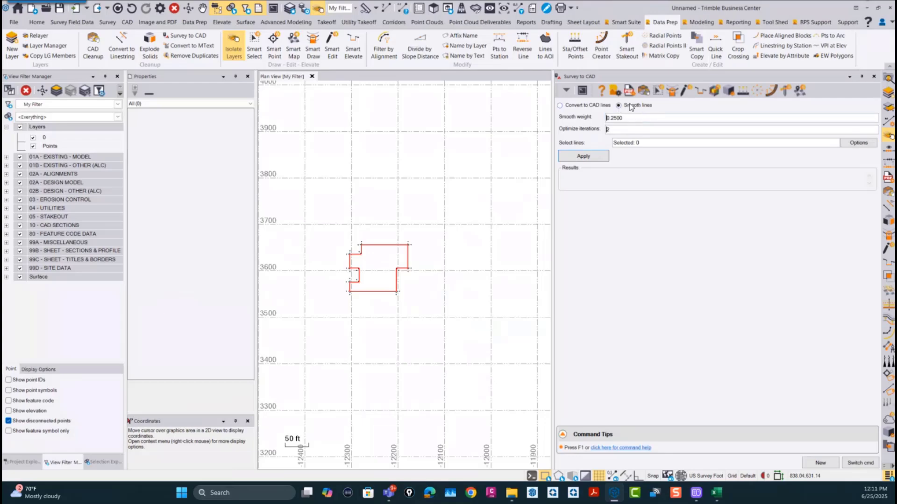
click(566, 106)
click(657, 119)
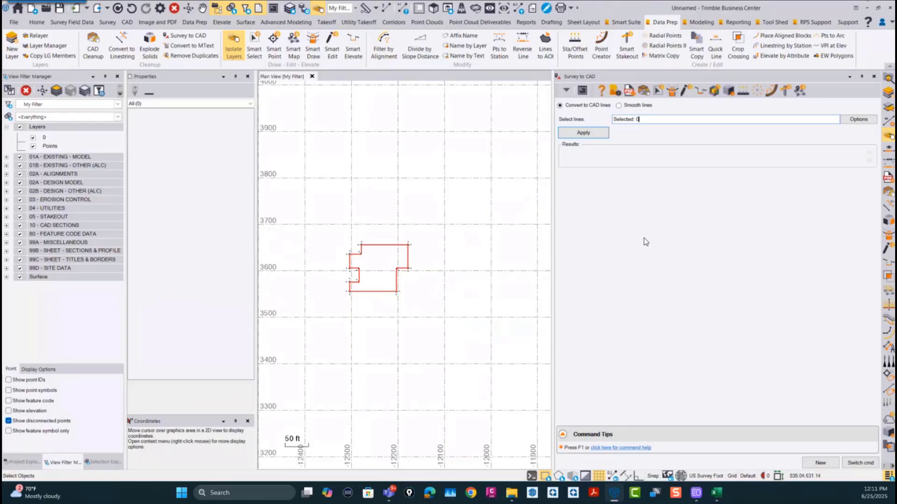
scroll(421, 241, down, 1)
middle_drag(441, 280, 441, 287)
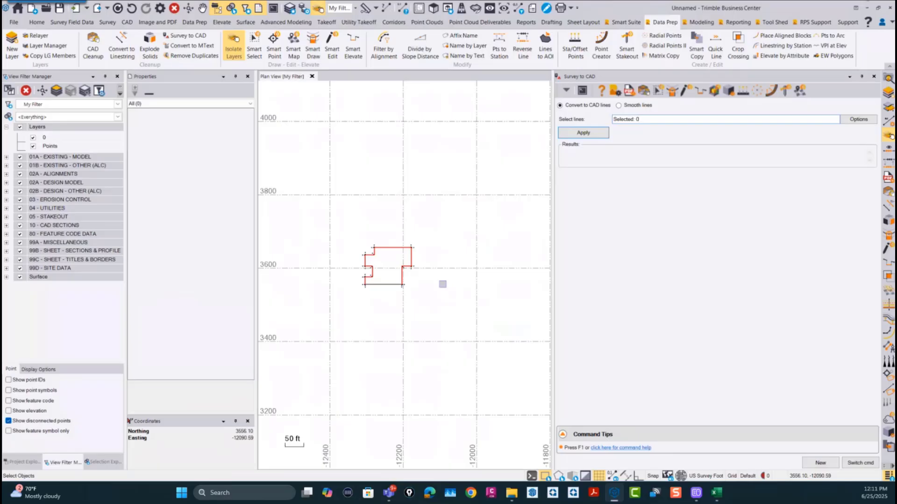
scroll(392, 286, down, 1)
middle_drag(461, 296, 472, 261)
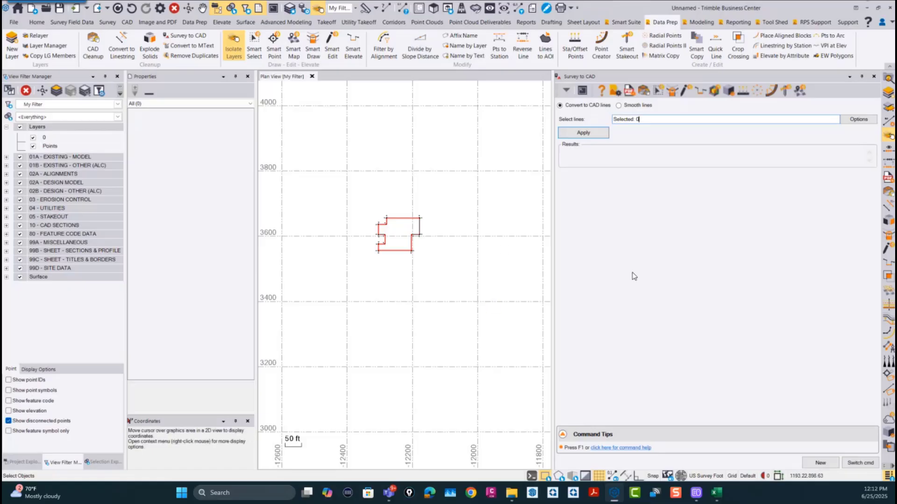
click(859, 462)
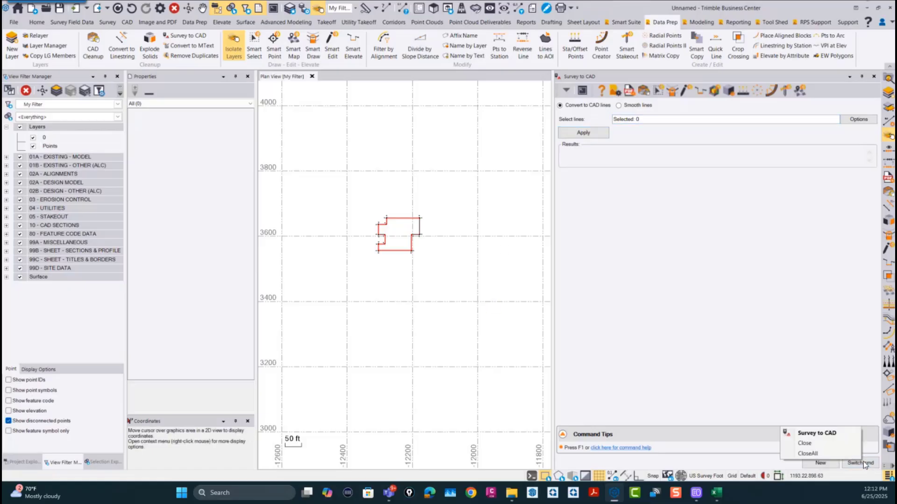
click(818, 455)
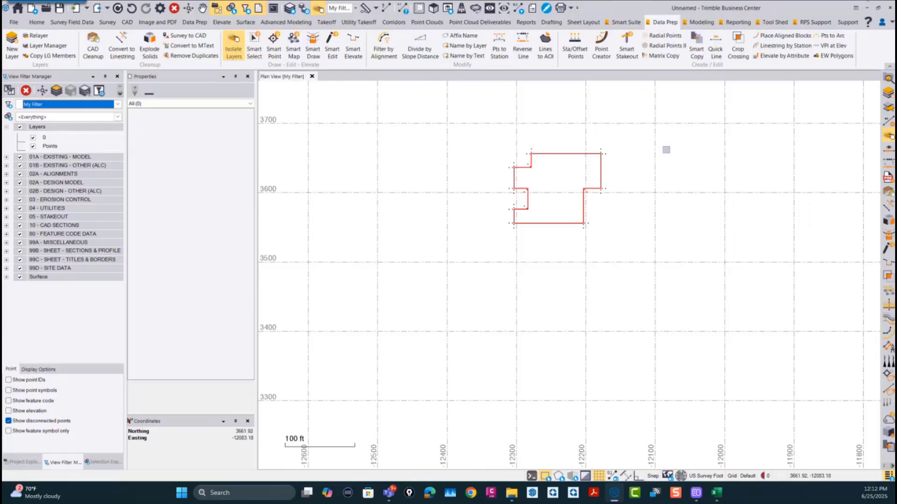
scroll(650, 166, down, 2)
middle_drag(650, 166, 578, 268)
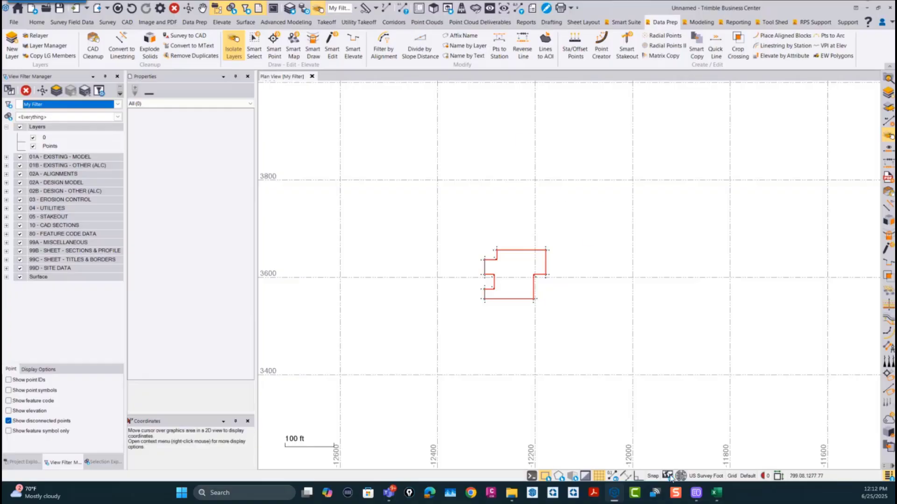
click(775, 23)
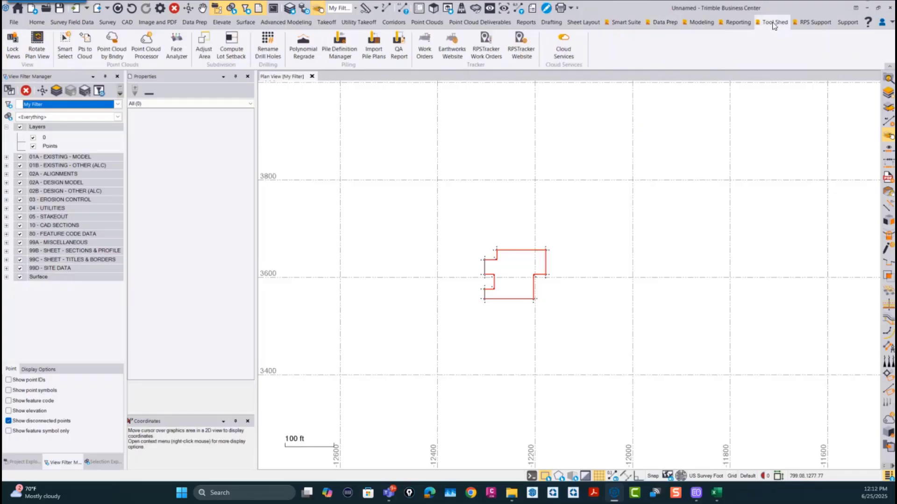
Step: Import Approved Street and Storm Plan with Bookmarks and Page Labels.pdf from the Morrison Farms Example folder with PDF Manager
click(633, 23)
click(42, 46)
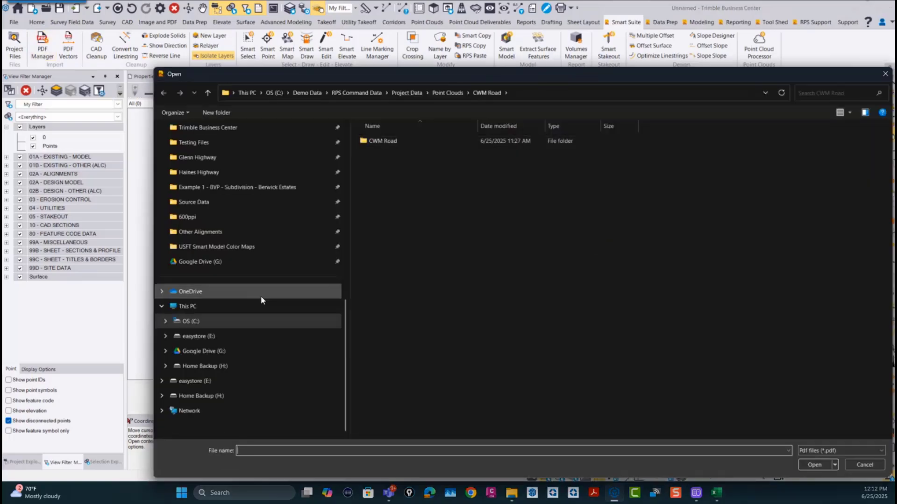
scroll(259, 336, up, 2)
scroll(259, 337, up, 5)
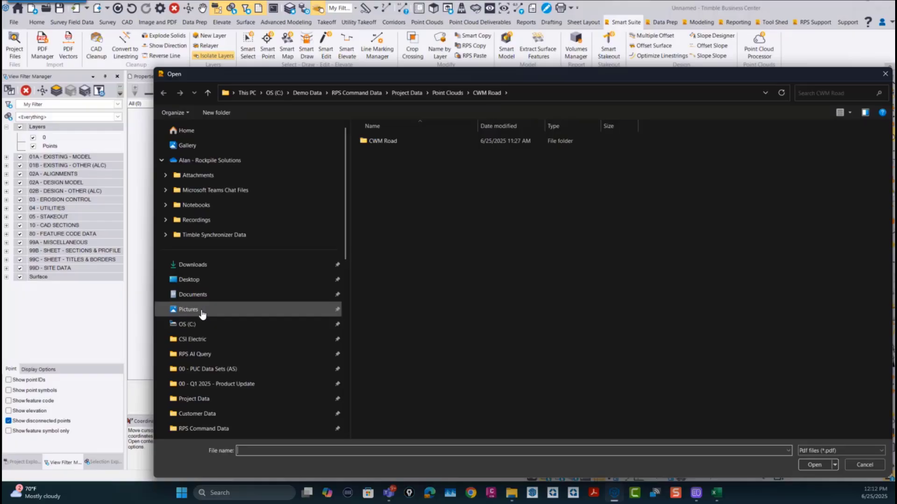
scroll(207, 321, down, 5)
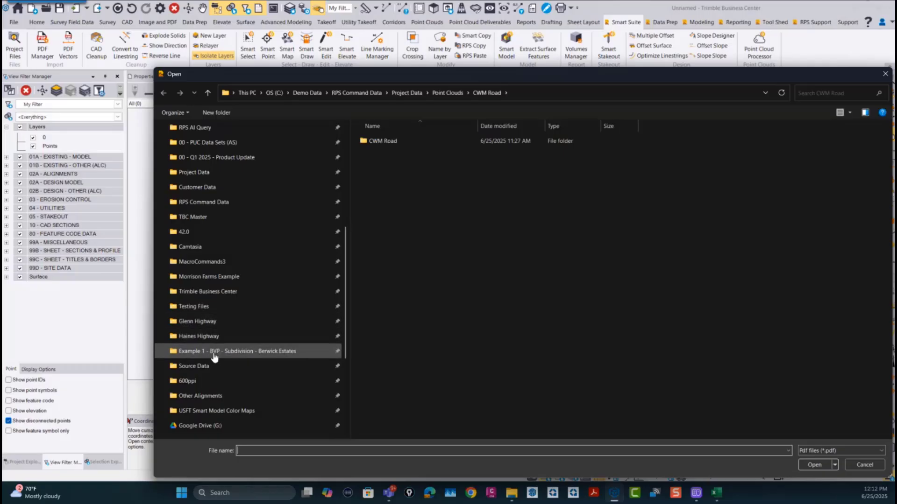
click(215, 277)
click(414, 201)
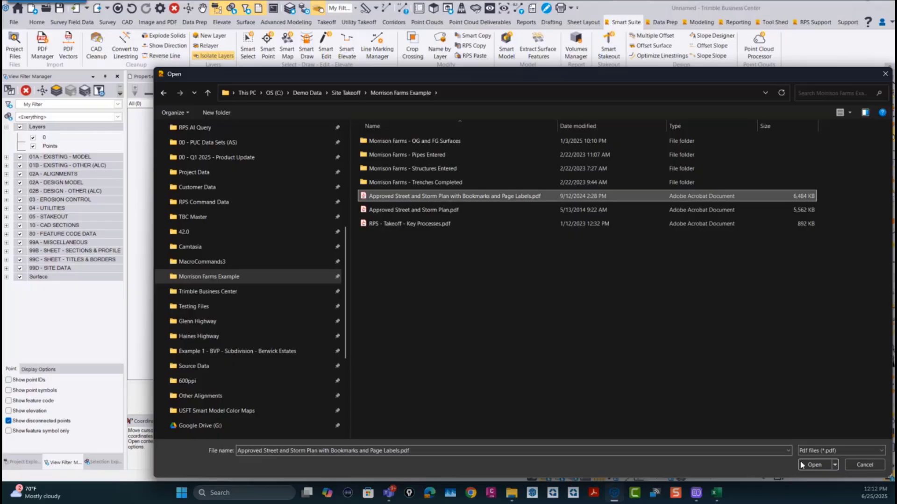
click(817, 464)
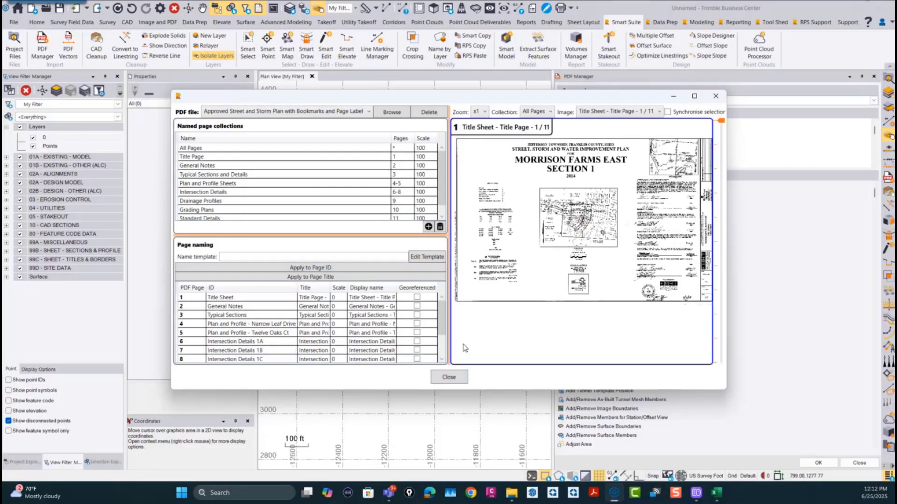
Step: Leave the page naming dialog, review PDF Manager's georeferencing options, and close all open commands
click(452, 379)
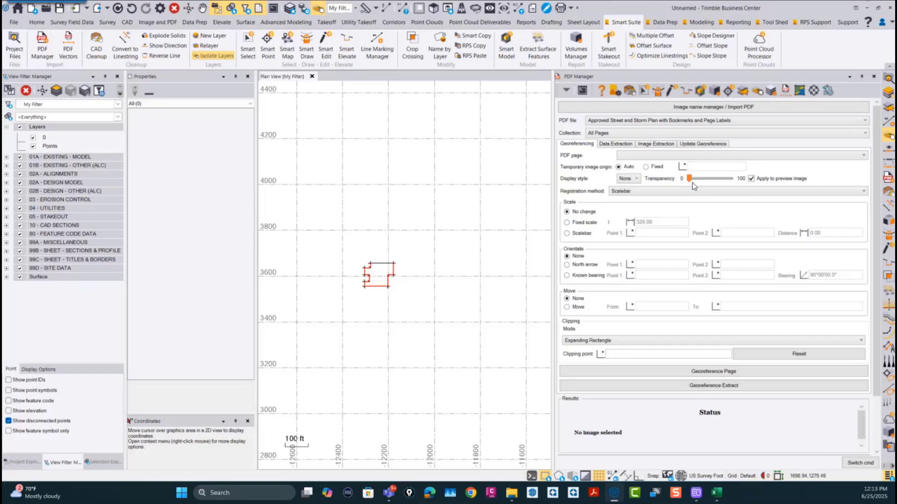
click(868, 463)
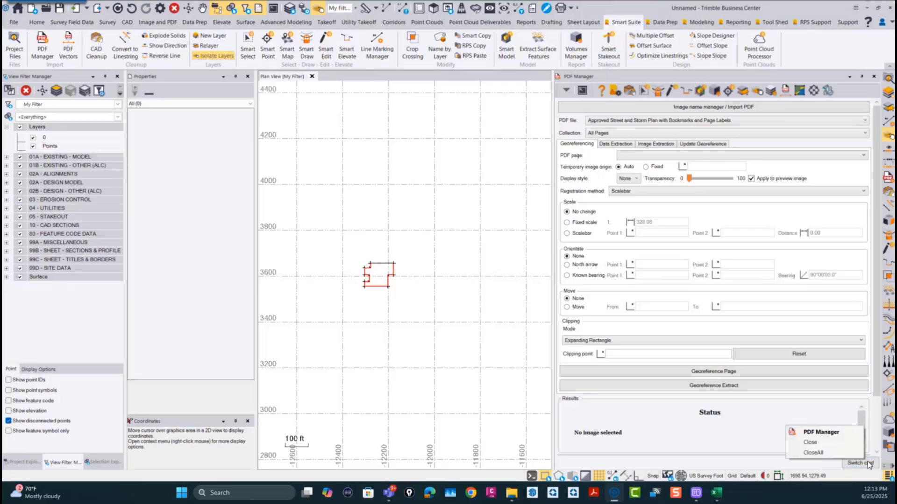
click(813, 452)
scroll(586, 304, down, 2)
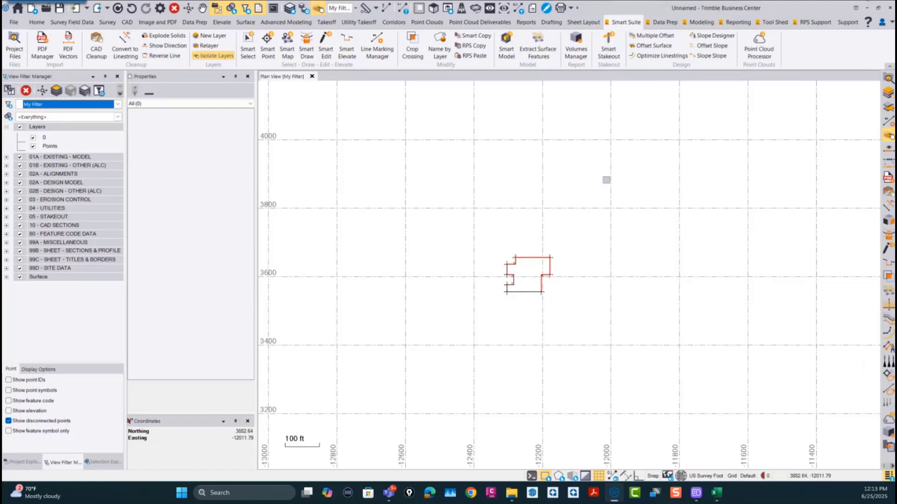
Step: Open the Command Pane, search for "comman", and look through the full command list for the navigation command
key(Print)
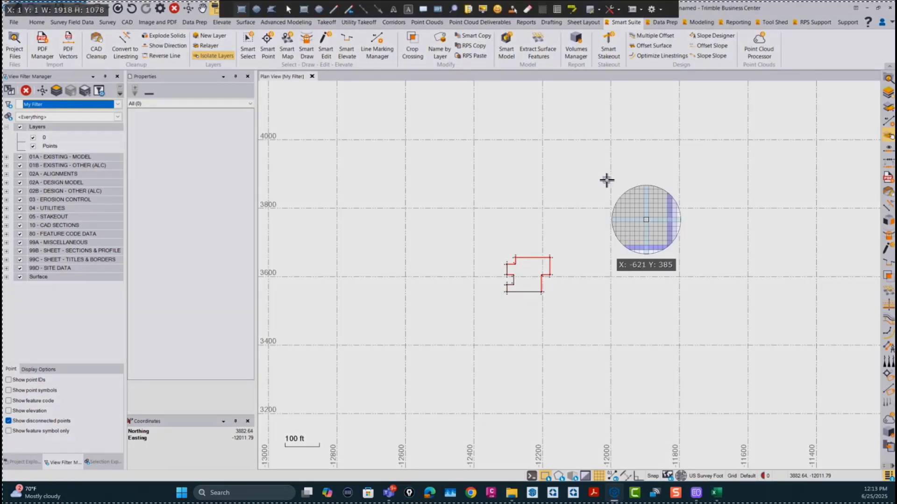
key(Escape)
key(space)
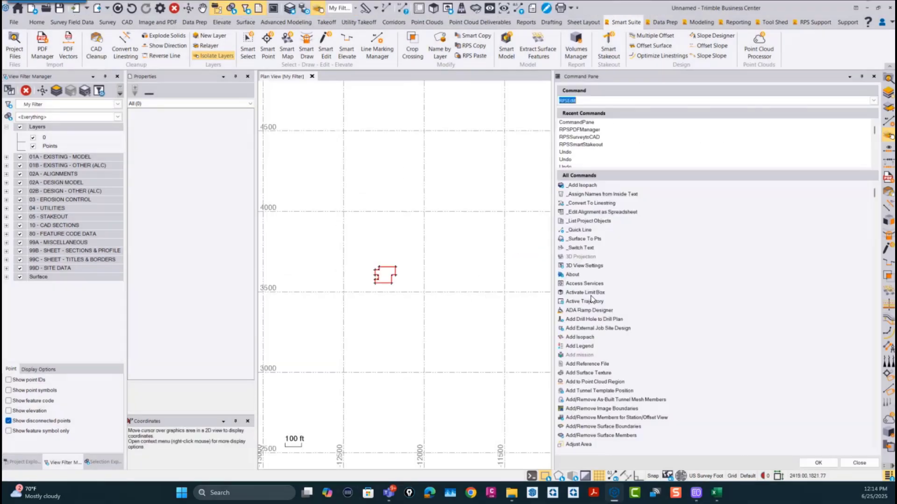
text(comman)
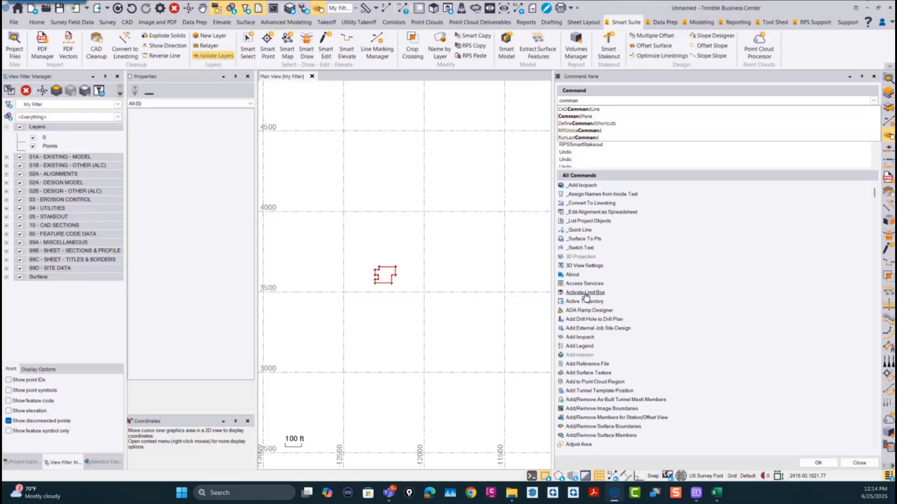
scroll(609, 313, down, 15)
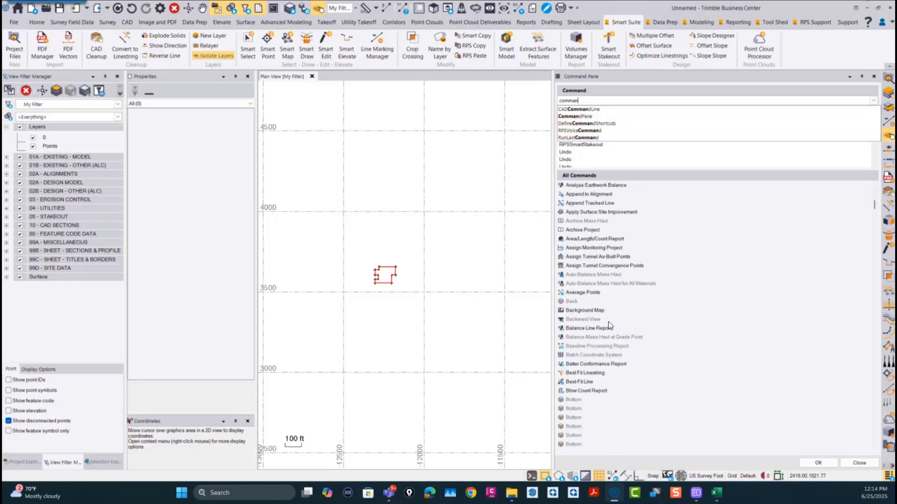
scroll(609, 326, down, 5)
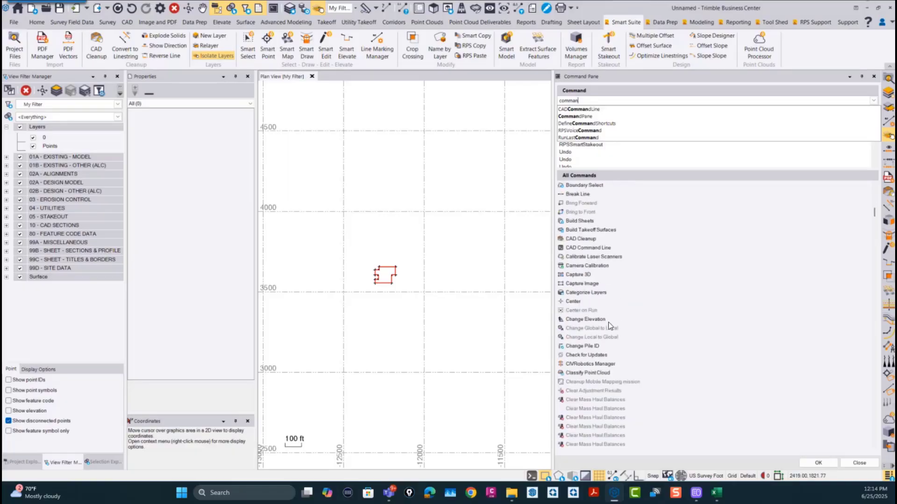
scroll(609, 326, down, 5)
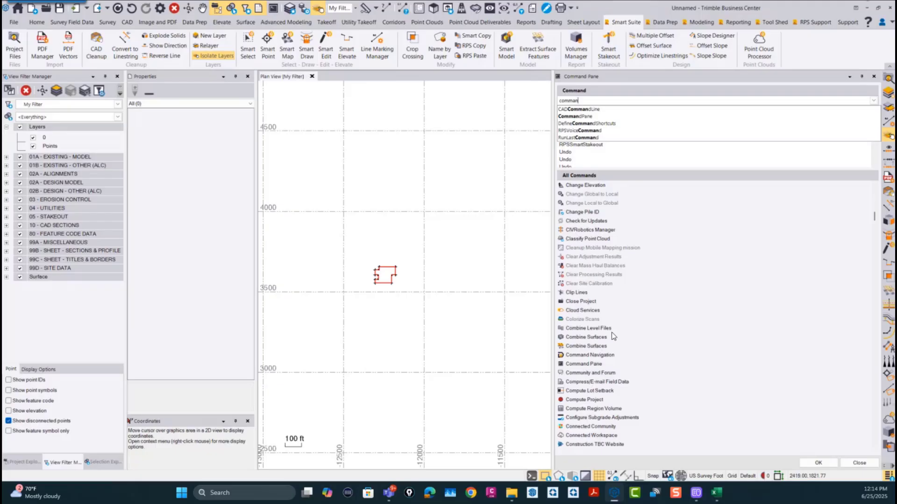
scroll(612, 333, down, 2)
scroll(613, 335, down, 3)
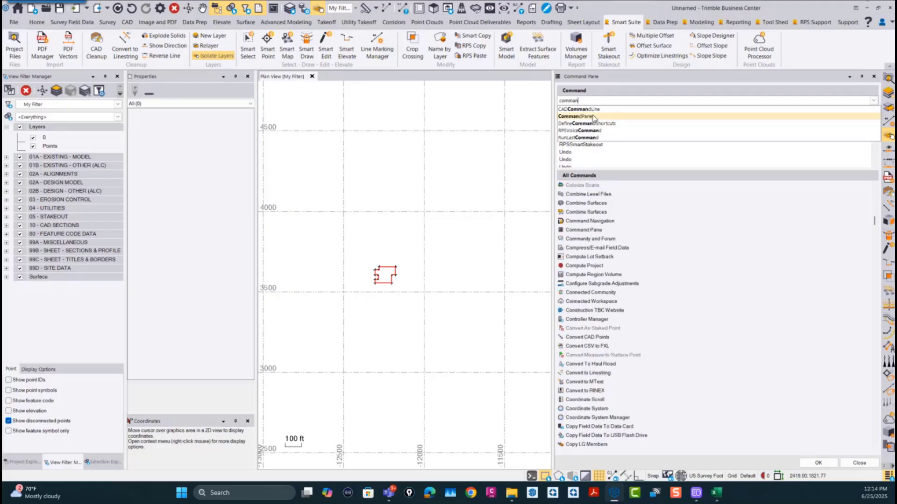
Step: Find and run RPSNavigate from the Command Pane to view the command wheel, and close the wheel
drag(586, 102, 429, 102)
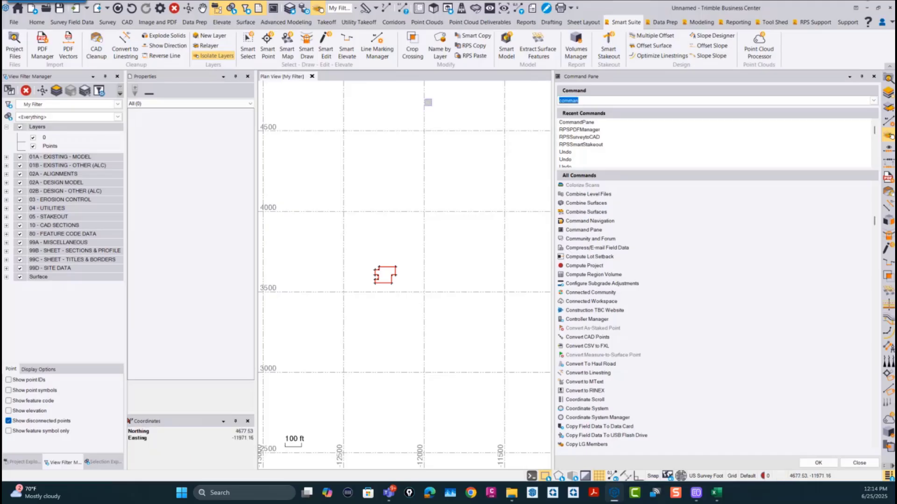
text(RPS)
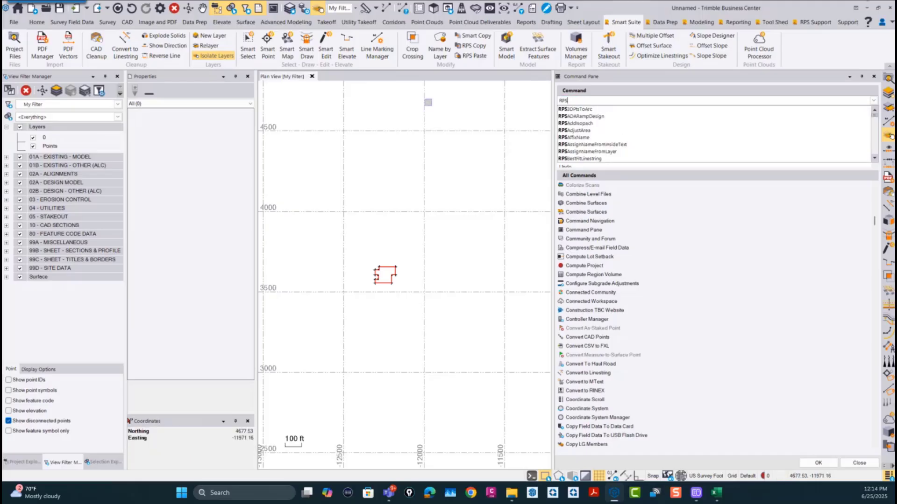
text(Nav)
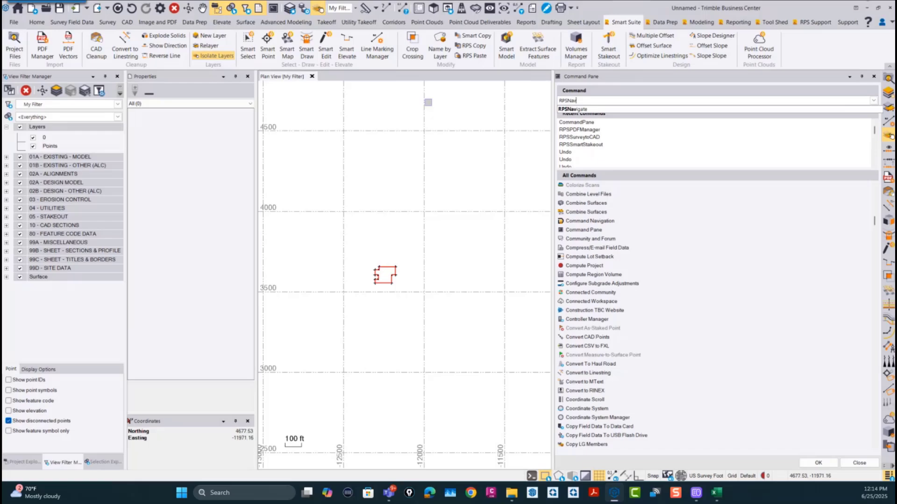
click(576, 111)
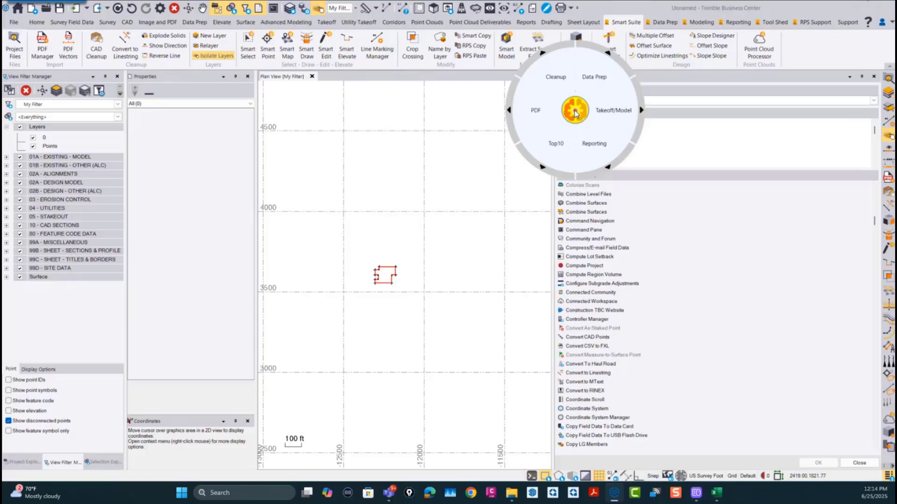
click(574, 114)
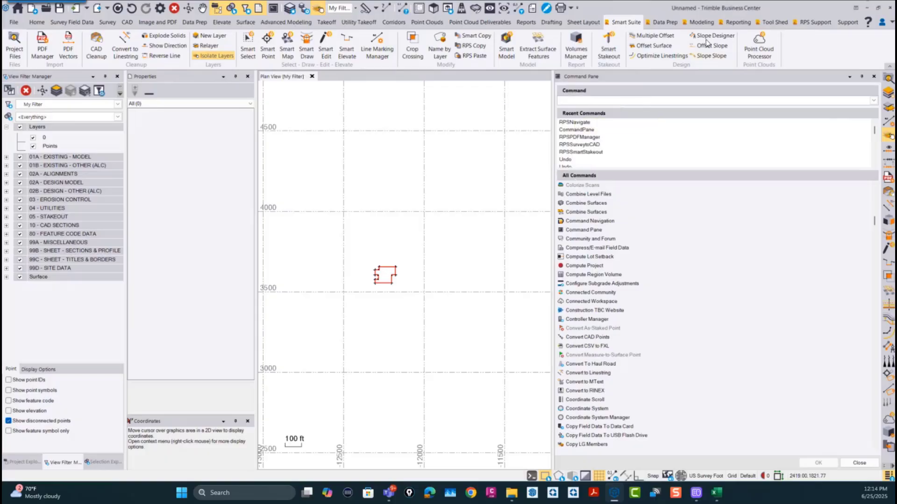
Step: Look up the shortcut assigned to Command Navigation in Shortcut Manager, and leave without making changes
click(816, 23)
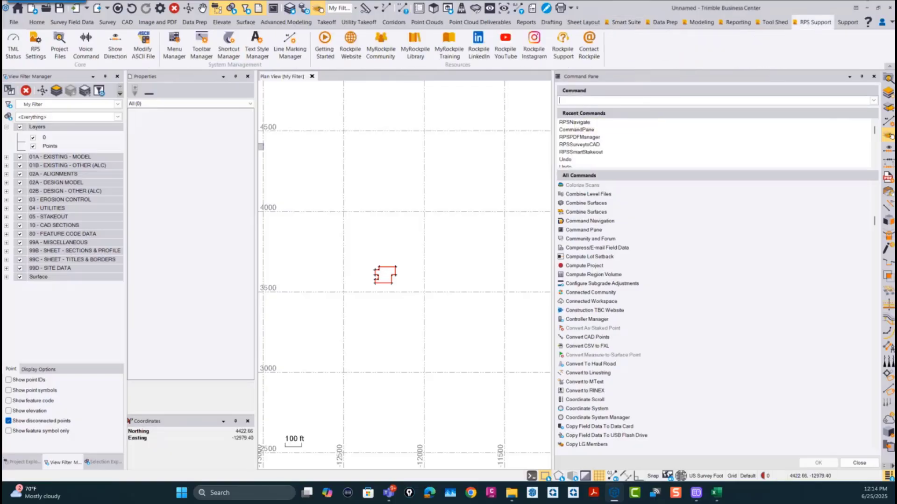
click(229, 44)
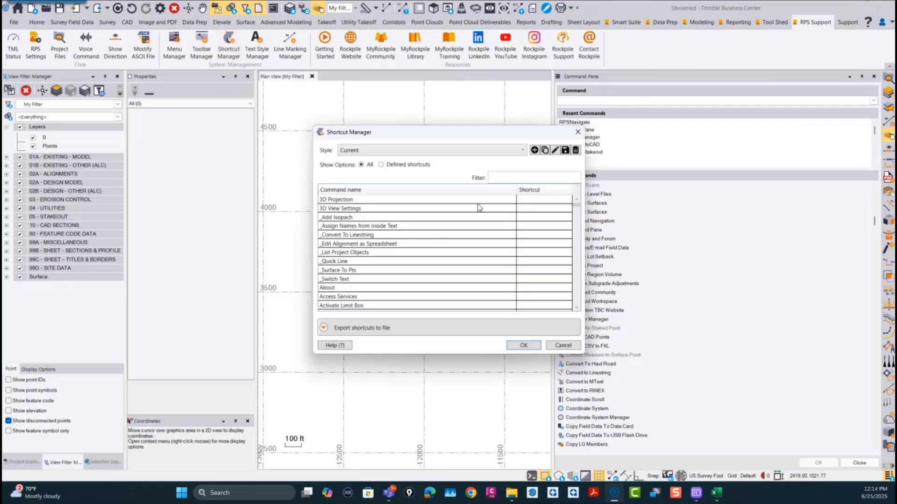
click(503, 178)
scroll(397, 266, down, 20)
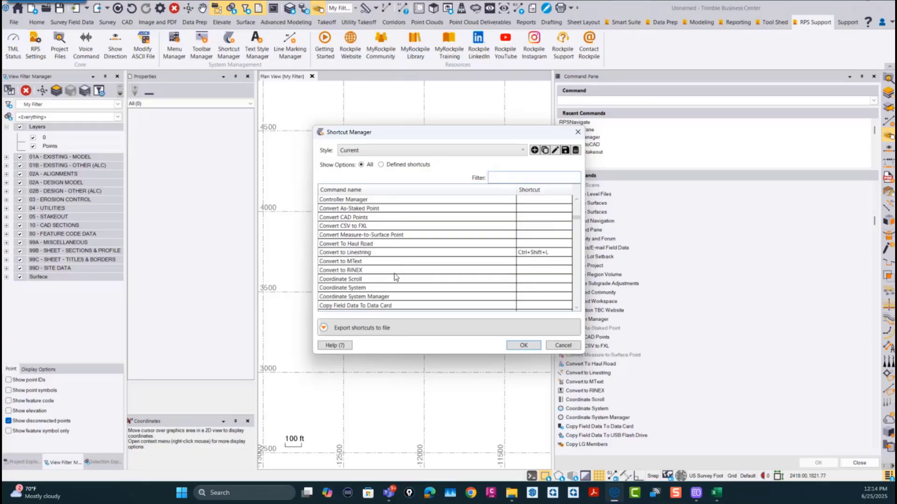
scroll(393, 279, up, 15)
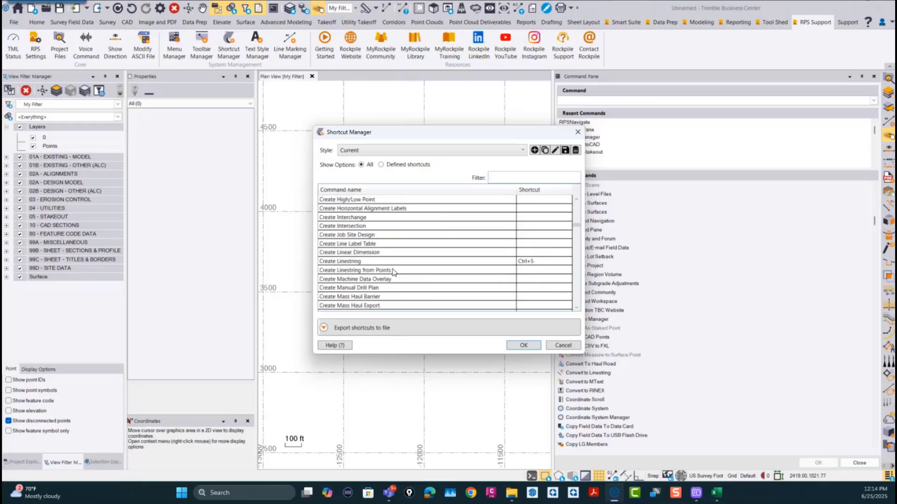
scroll(392, 270, up, 2)
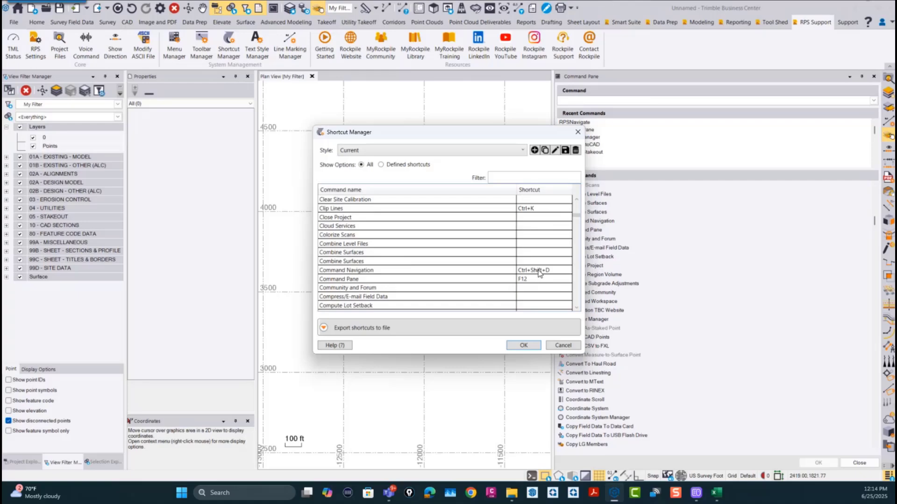
click(562, 346)
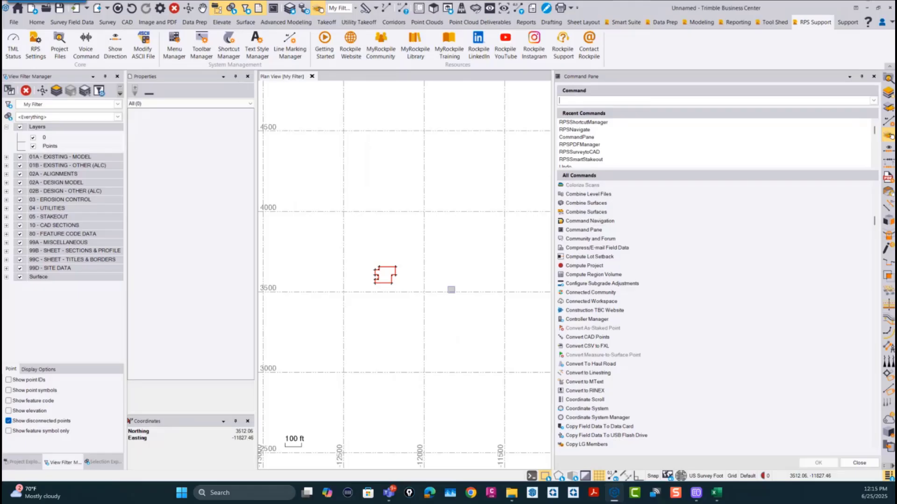
Step: Display the Command Navigation wheel at different places in the plan view, closing it each time
key(ctrl+shift+d)
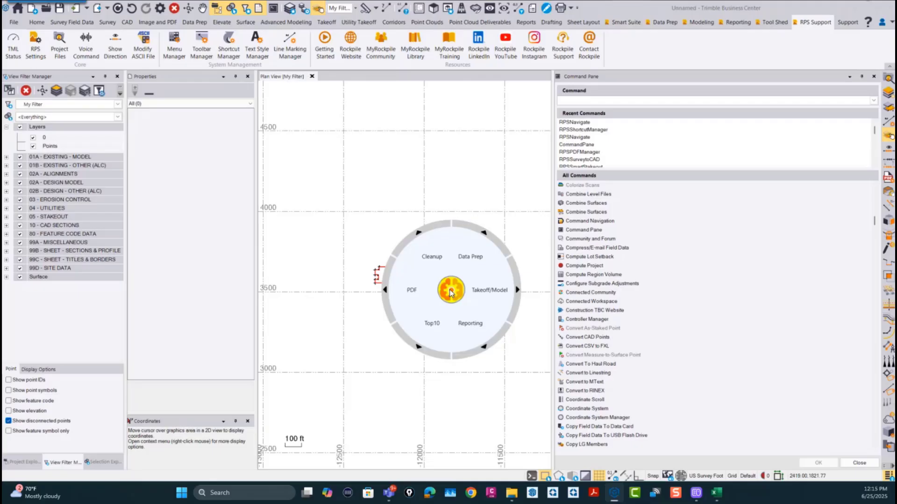
click(450, 293)
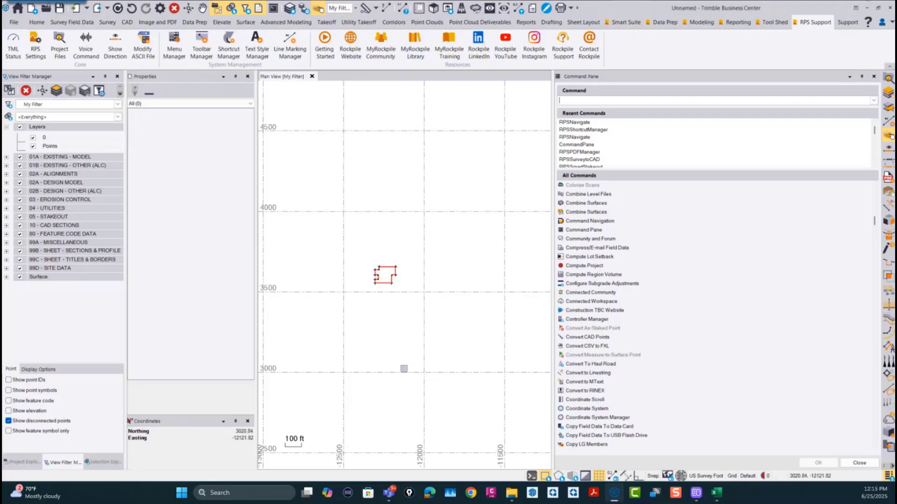
right_click(169, 501)
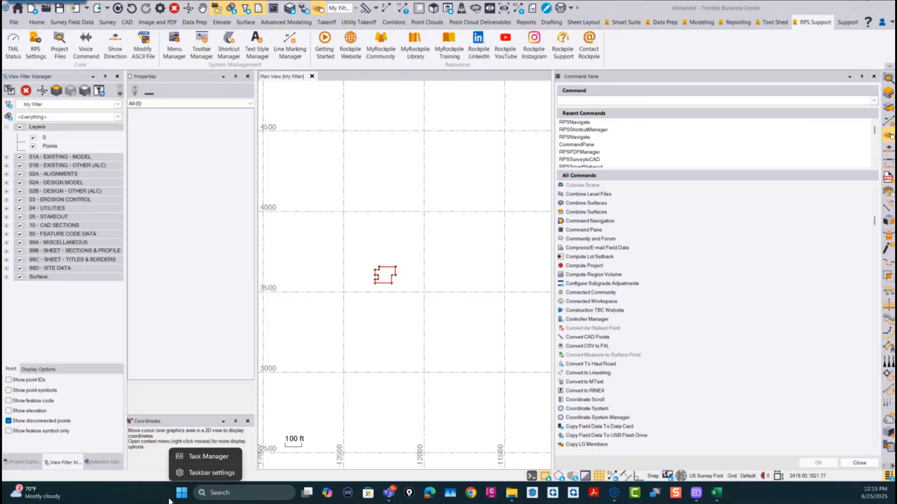
click(420, 168)
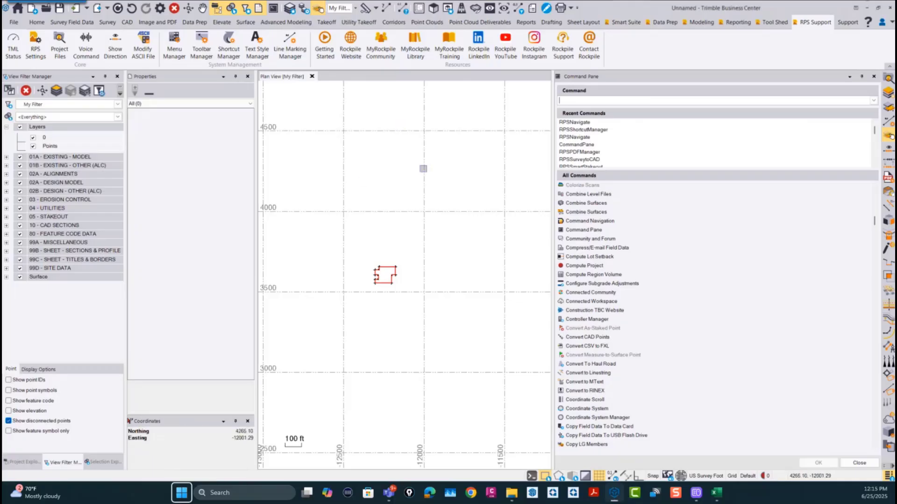
key(space)
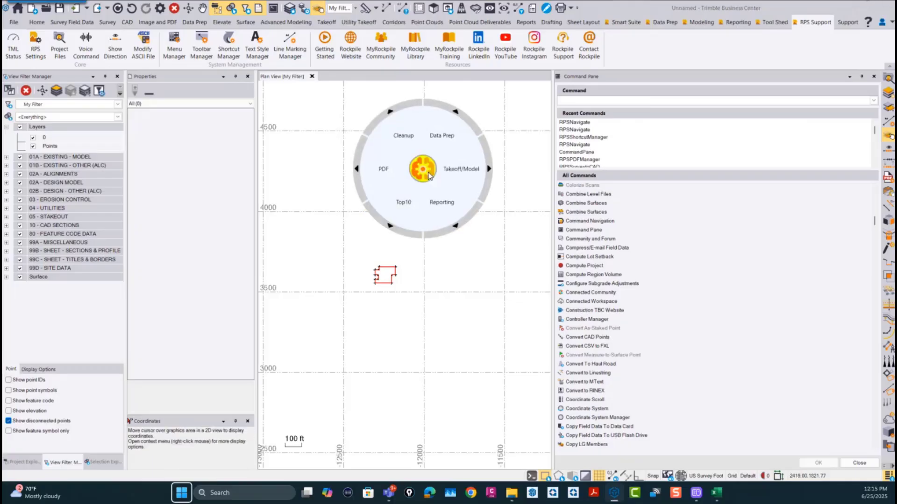
click(424, 169)
key(space)
click(346, 361)
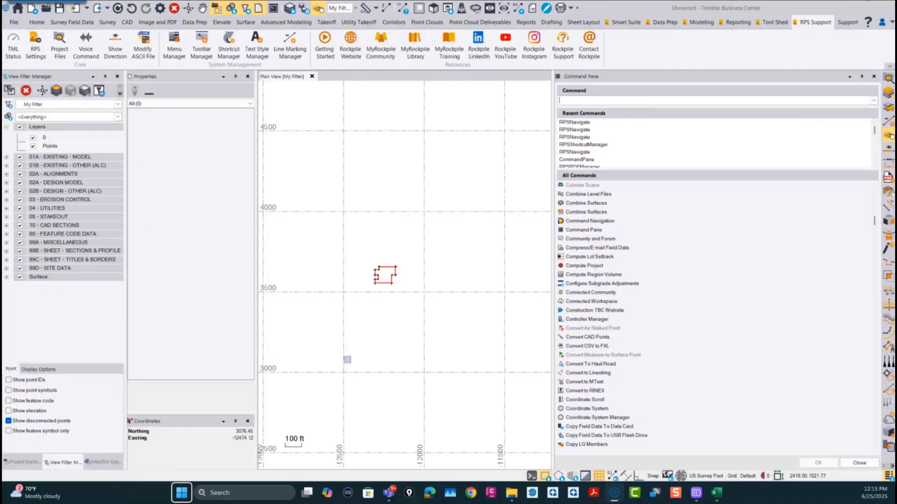
Step: Reopen the Command Navigation wheel, view the Takeoff/Model commands, and return to the wheel's main level
key(space)
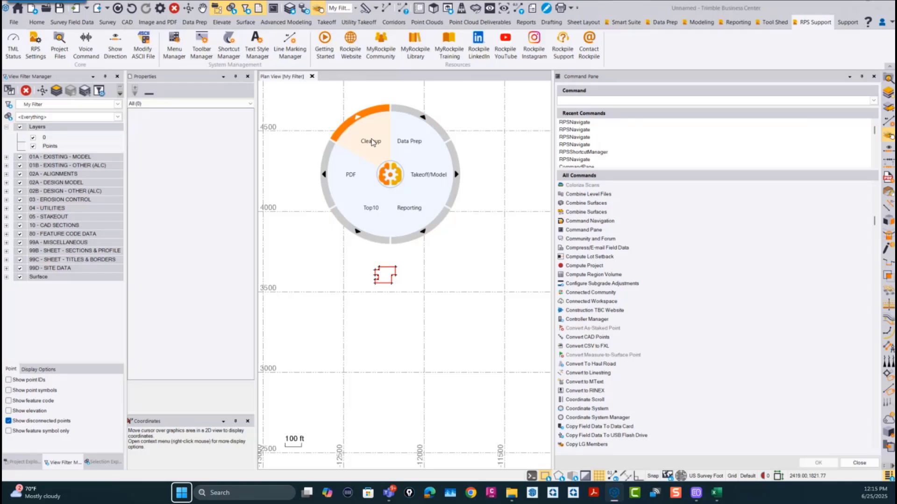
click(431, 180)
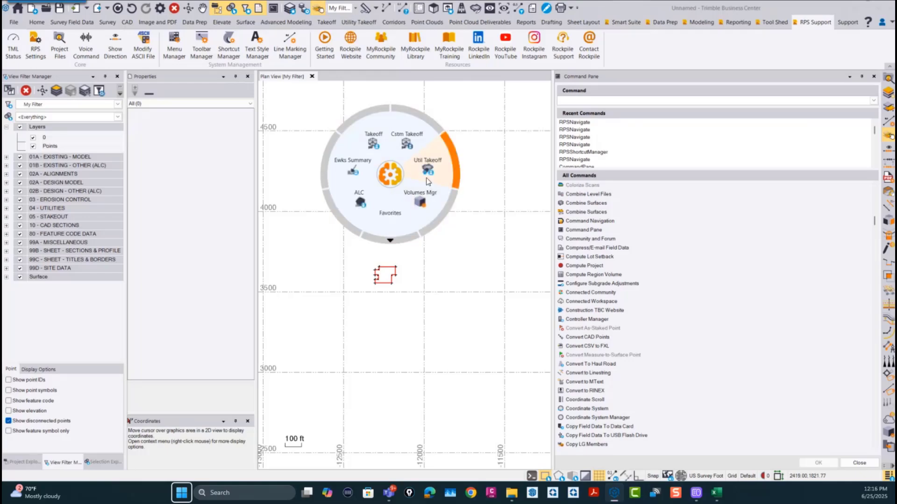
click(392, 180)
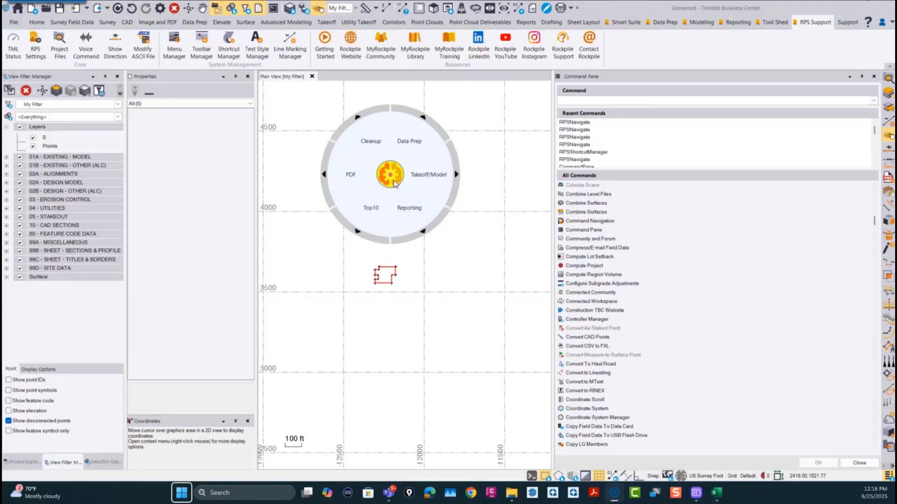
Step: Examine the Utilities, Model and General command groups within Takeoff/Model on the Command Navigation wheel
click(430, 176)
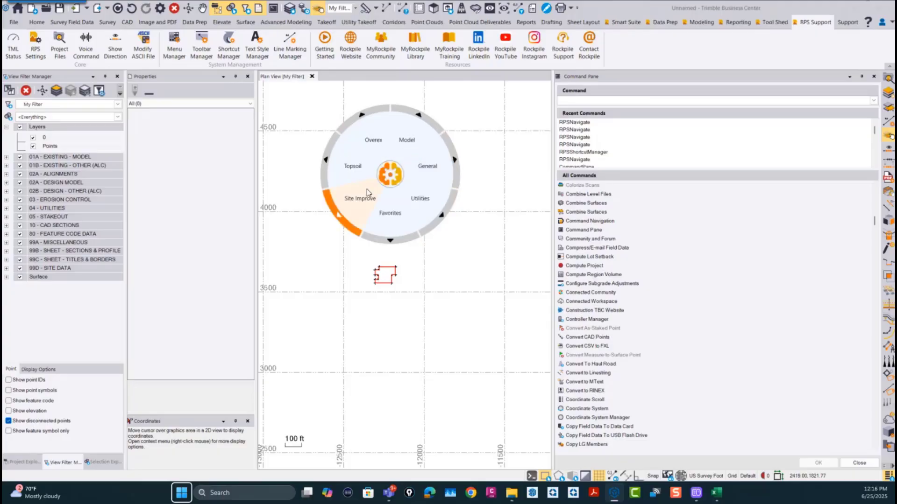
click(419, 189)
click(396, 172)
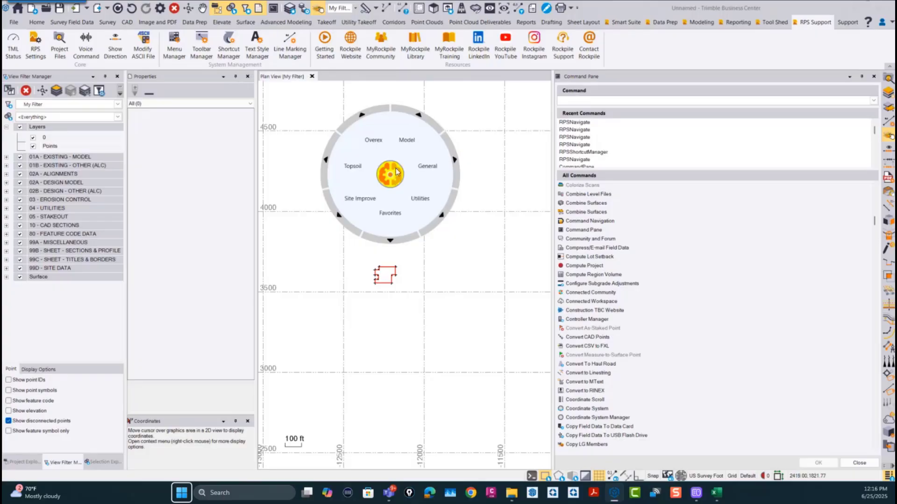
click(404, 142)
click(392, 181)
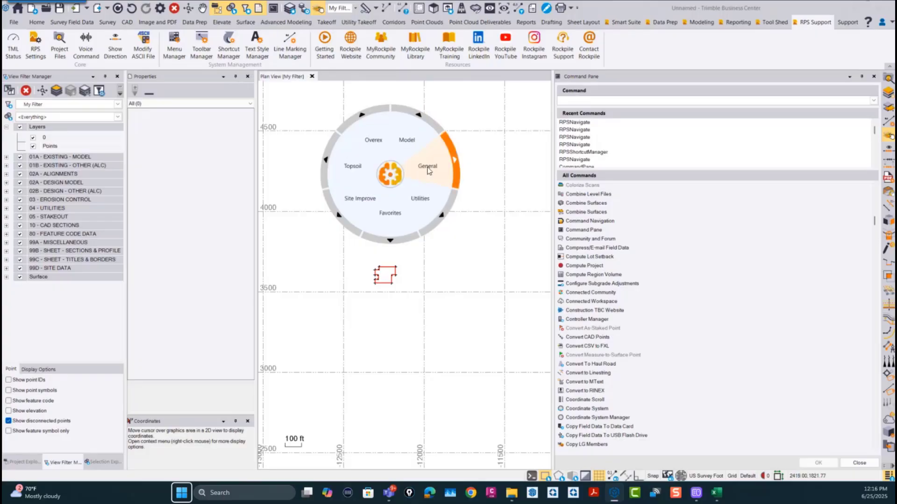
click(429, 171)
click(395, 180)
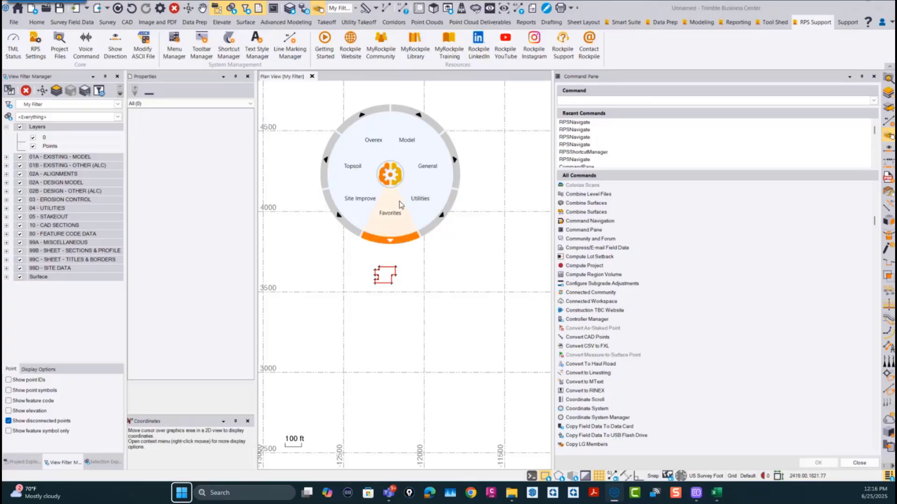
Step: View the Takeoff/Model Favorites commands, and return to the wheel's main level
click(398, 207)
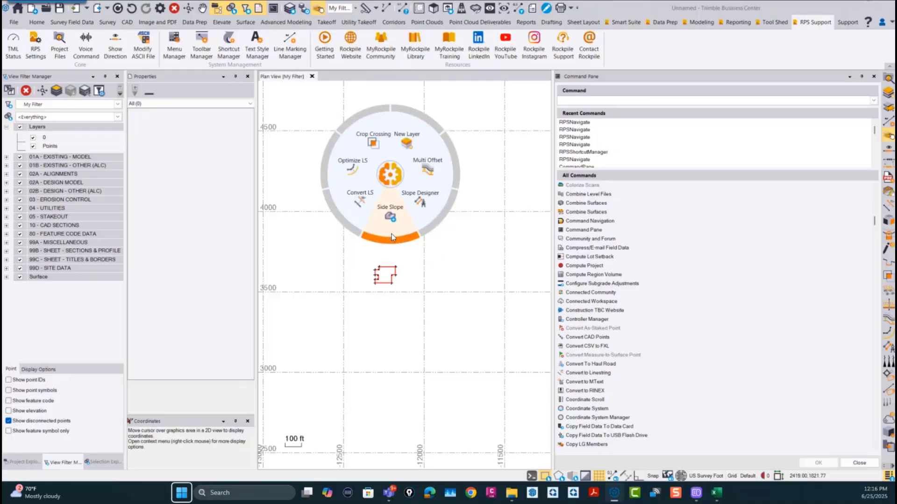
click(382, 182)
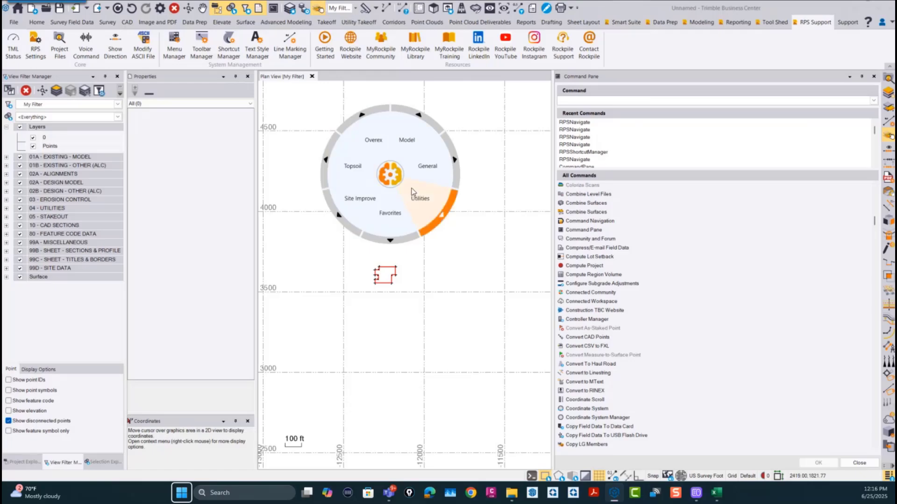
click(389, 183)
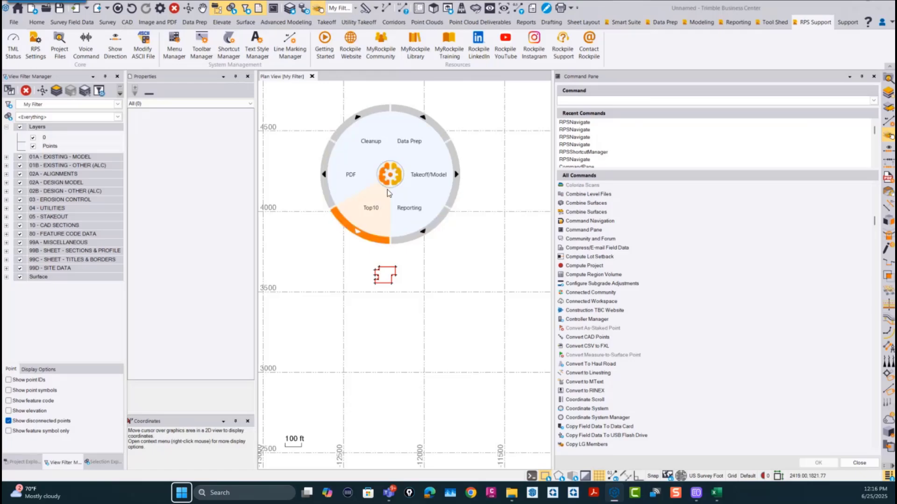
Step: Examine the Top10, Cleanup and PDF command groups on the Command Navigation wheel
click(370, 208)
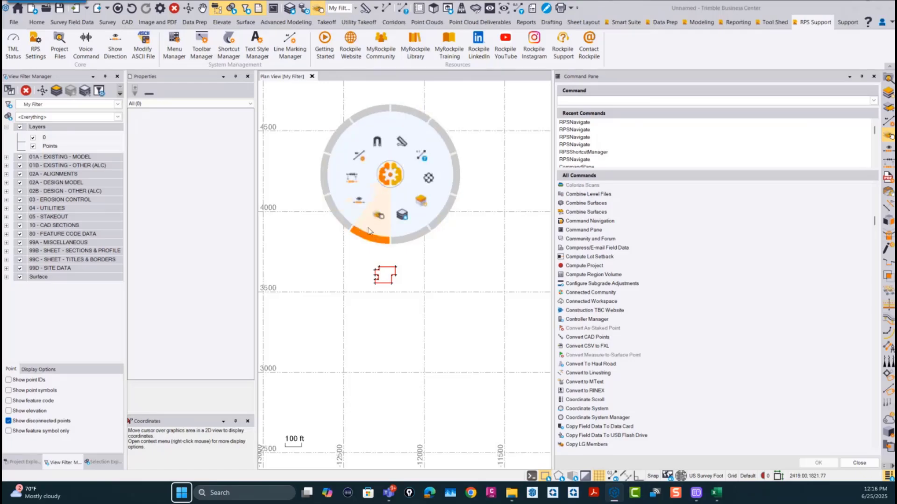
click(389, 176)
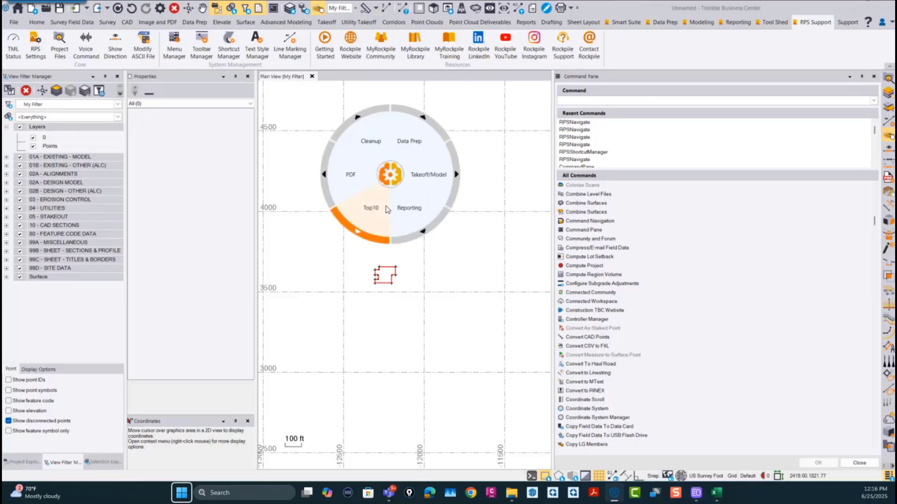
click(385, 157)
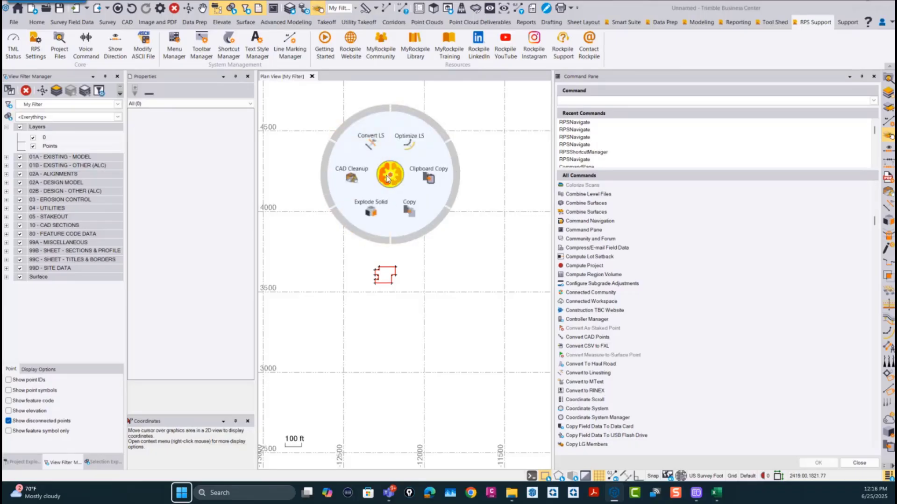
click(391, 179)
click(360, 182)
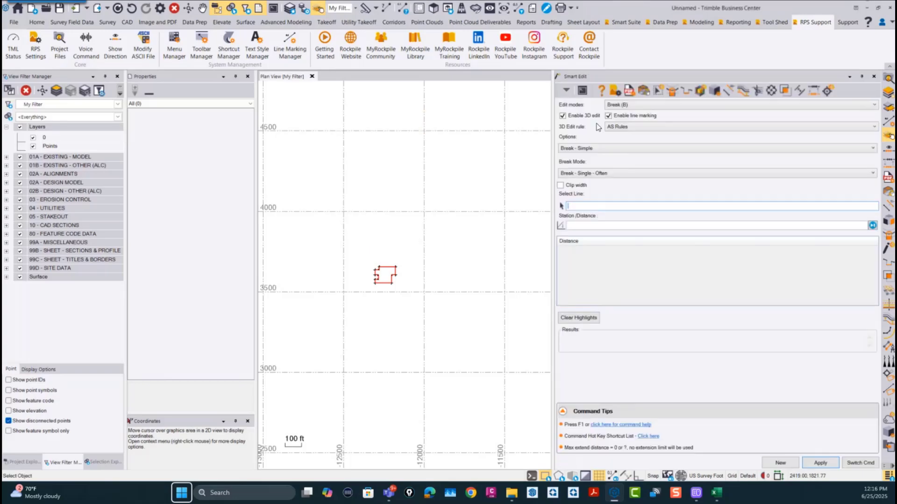
Step: Review the edit modes offered by Smart Edit, and display the Data Prep commands on the Command Navigation wheel
click(626, 106)
click(625, 108)
right_click(395, 188)
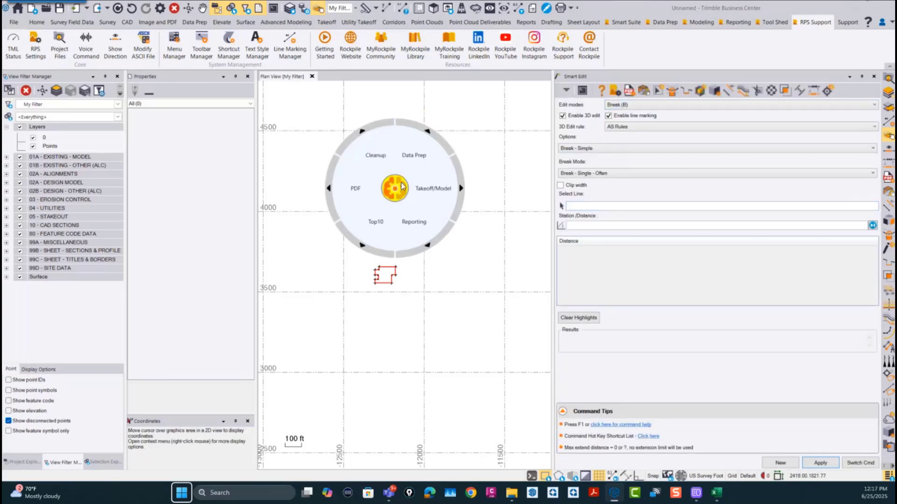
click(417, 156)
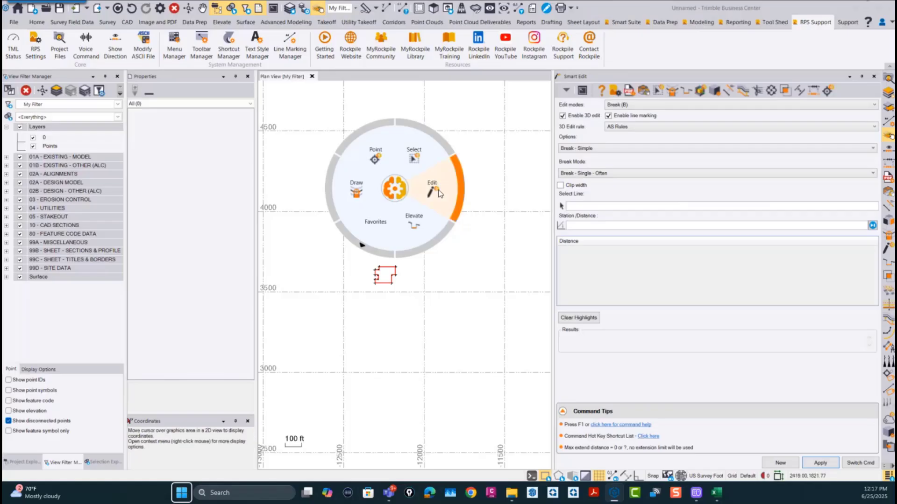
click(635, 105)
click(636, 115)
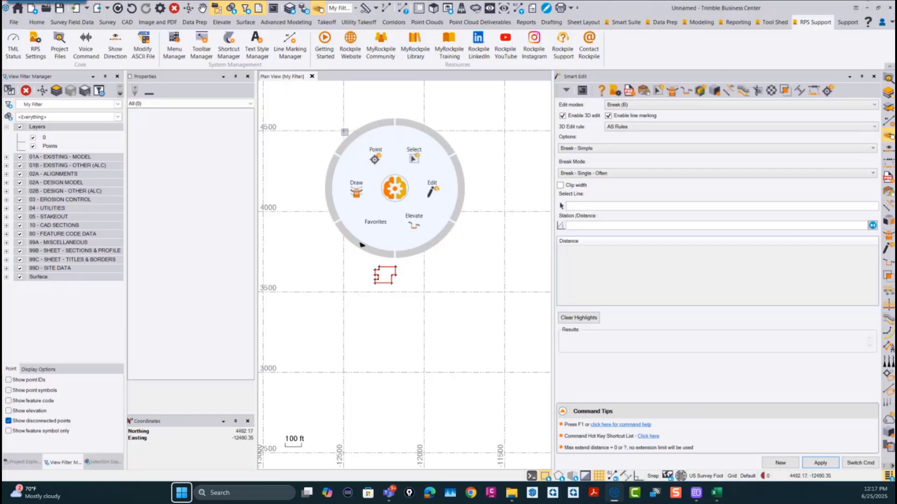
Step: Start Smart Point from the Data Prep commands on the wheel and review its point manager modes, keeping Create Points
click(375, 160)
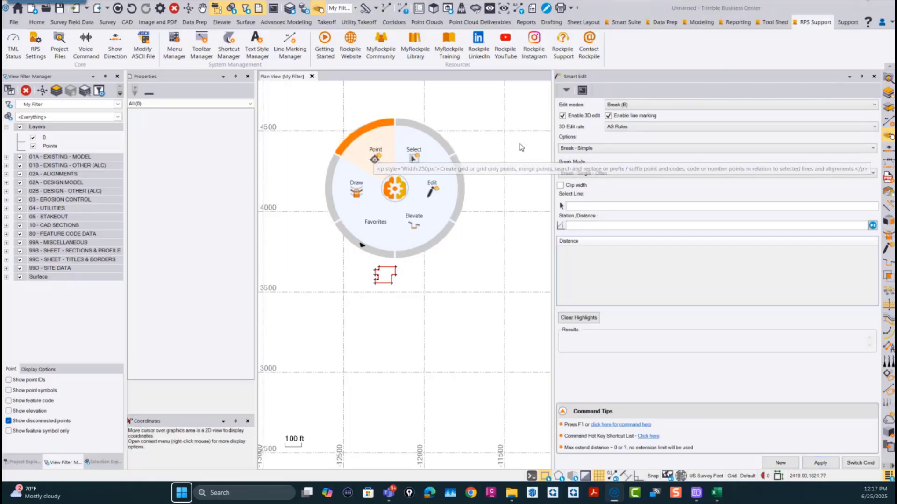
click(643, 129)
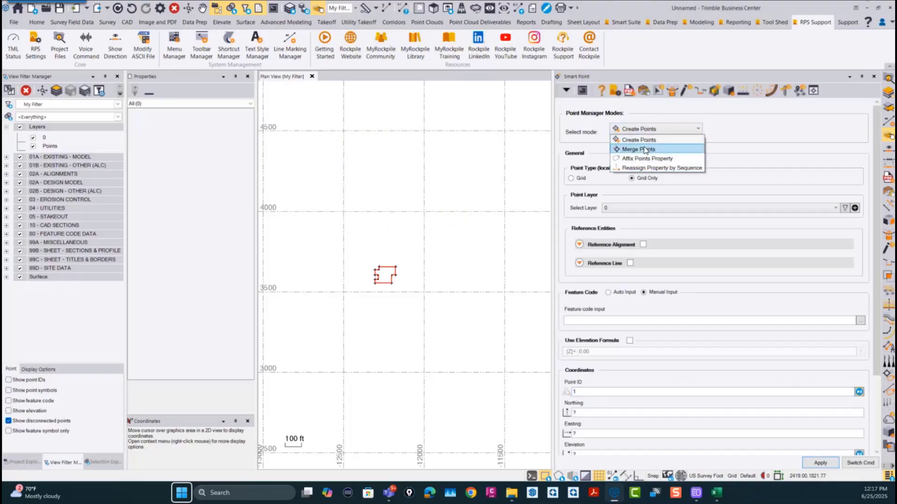
click(631, 130)
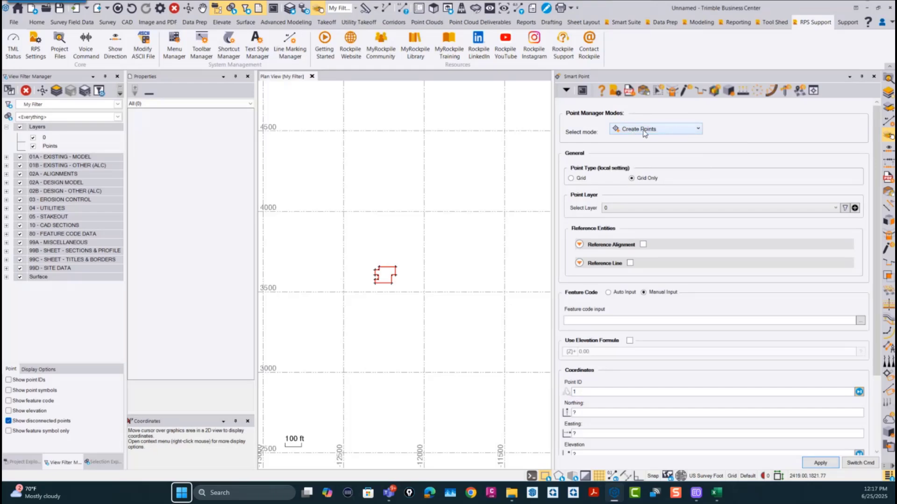
click(644, 131)
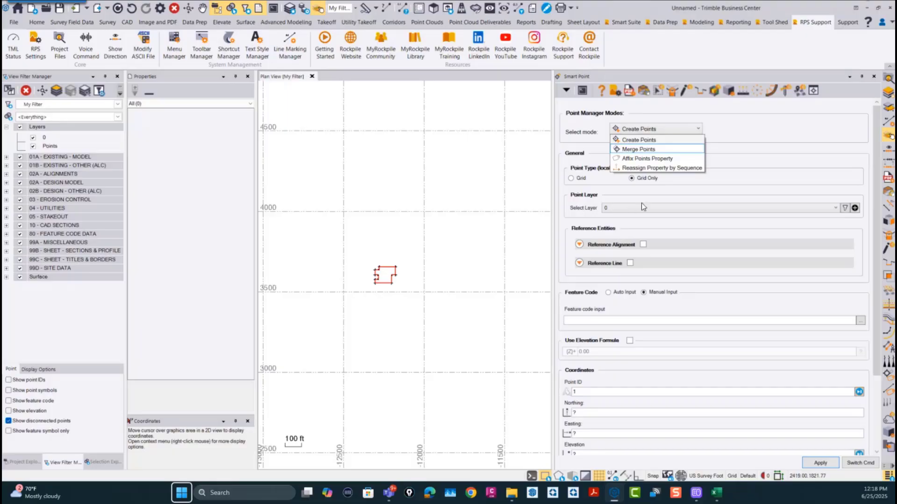
click(664, 130)
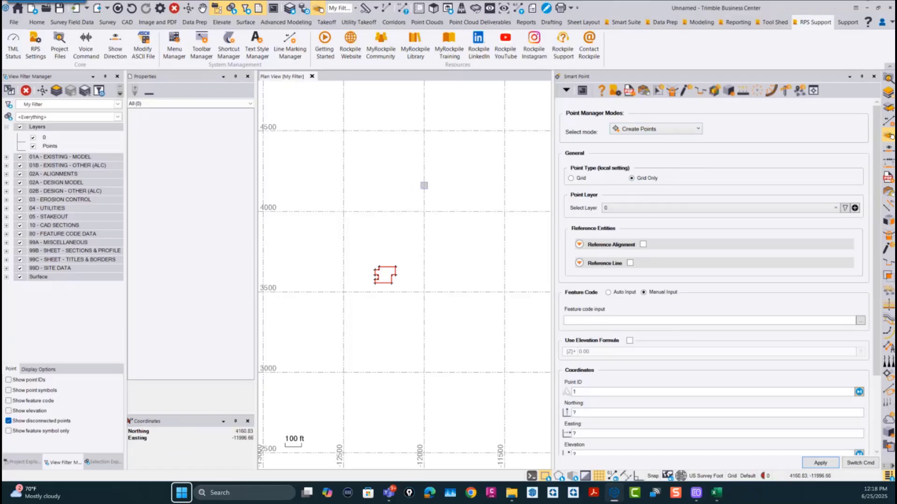
Step: Reopen the Command Navigation wheel in the plan view, and start Smart Stakeout with Line Stakeout as the staking type
right_click(424, 186)
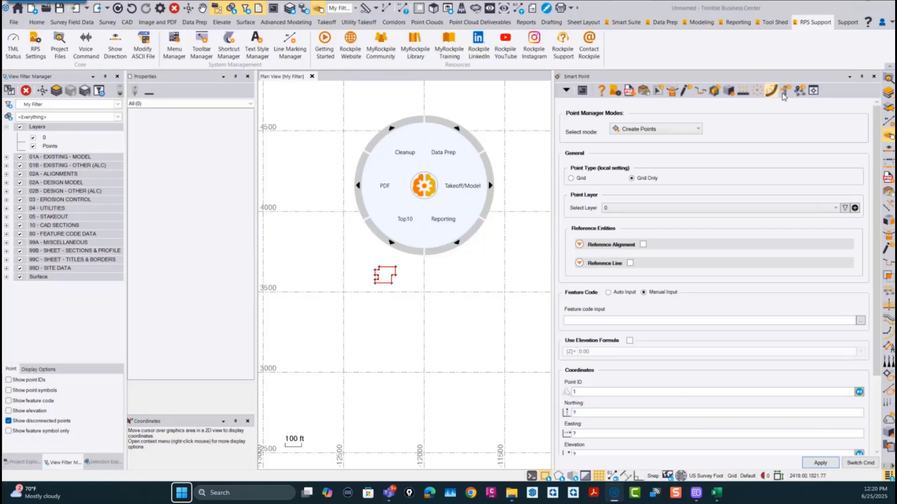
click(787, 91)
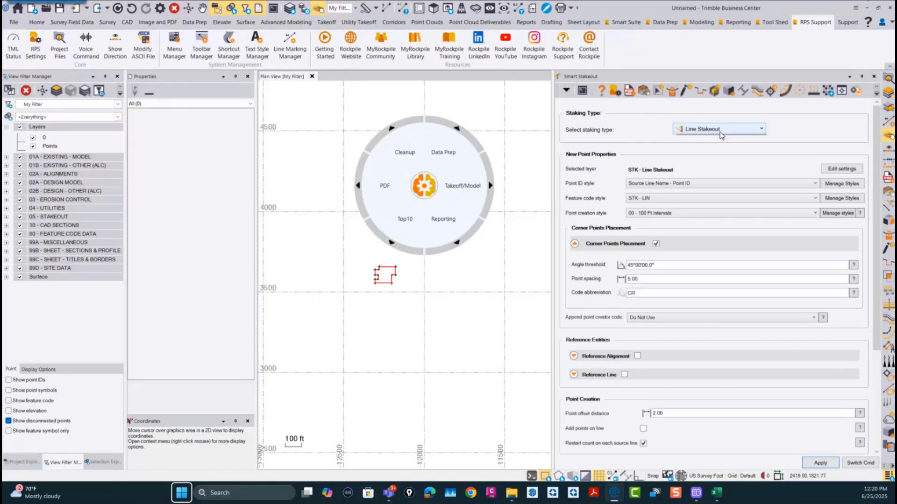
click(722, 131)
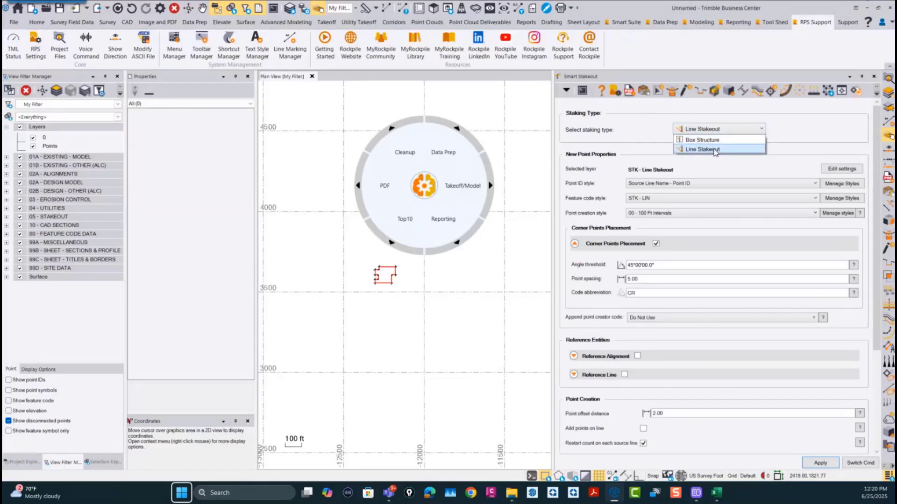
click(714, 149)
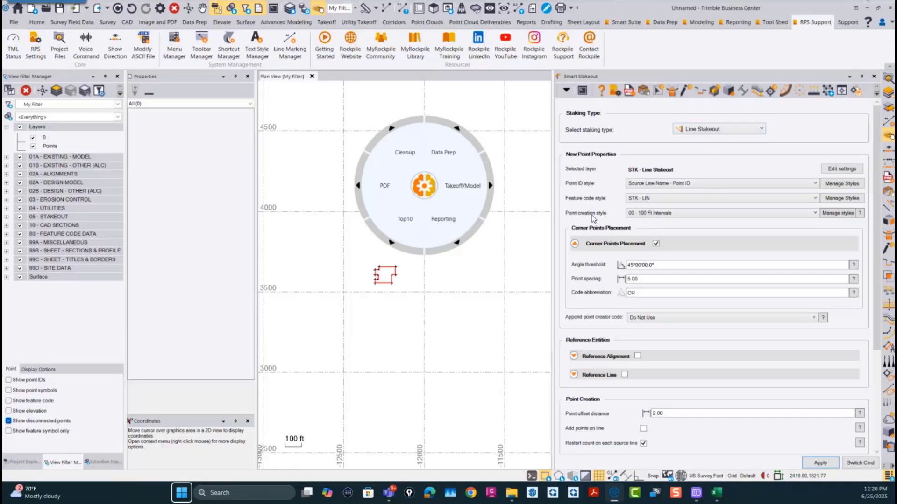
Step: In the 00 - 100 Ft Intervals point creation style, enable horizontal arc radius points with 3D elevation and the radius value incorporated
click(843, 214)
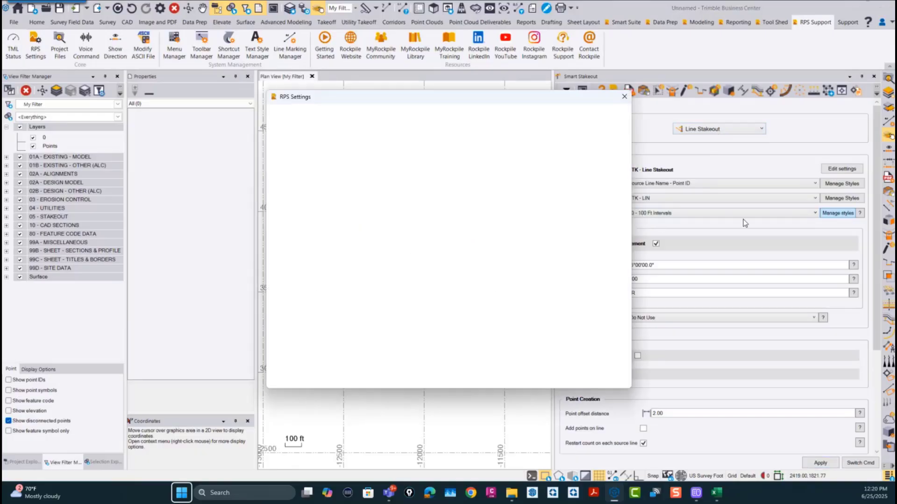
click(379, 227)
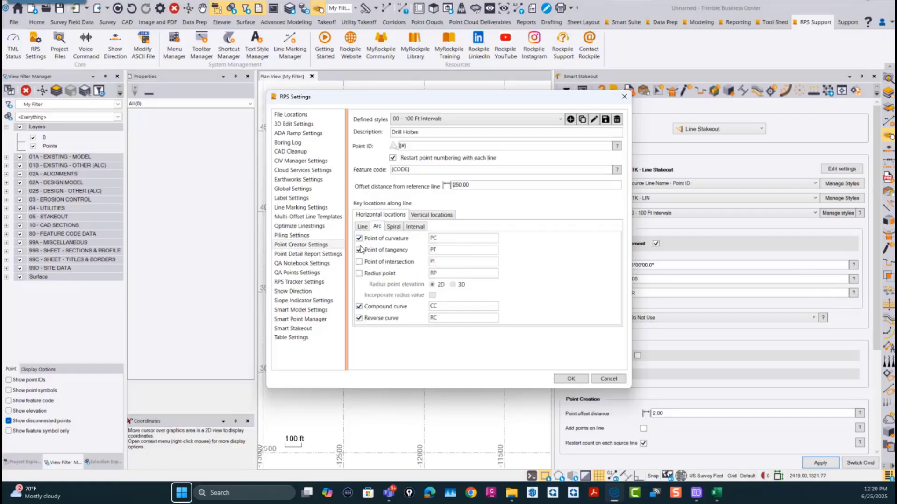
click(359, 274)
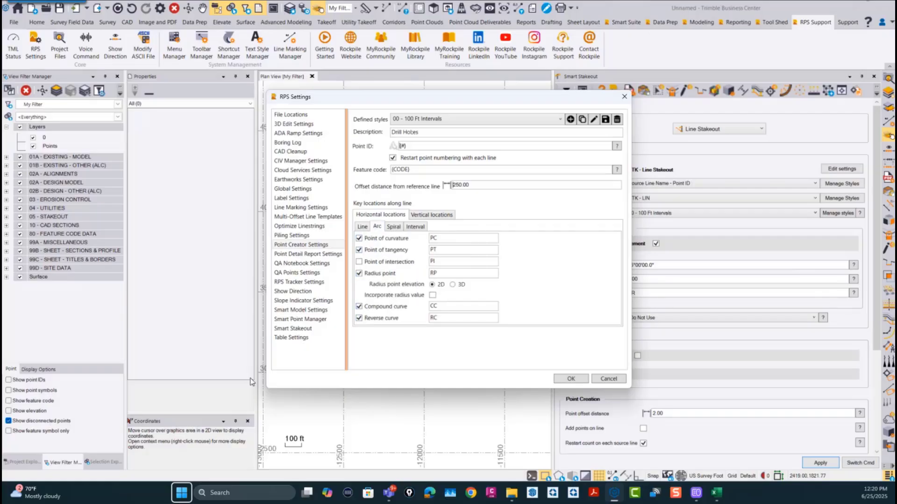
click(452, 284)
click(358, 306)
click(432, 295)
Step: Enable Grade break, High point and Low point for lines in the style's vertical locations
click(434, 215)
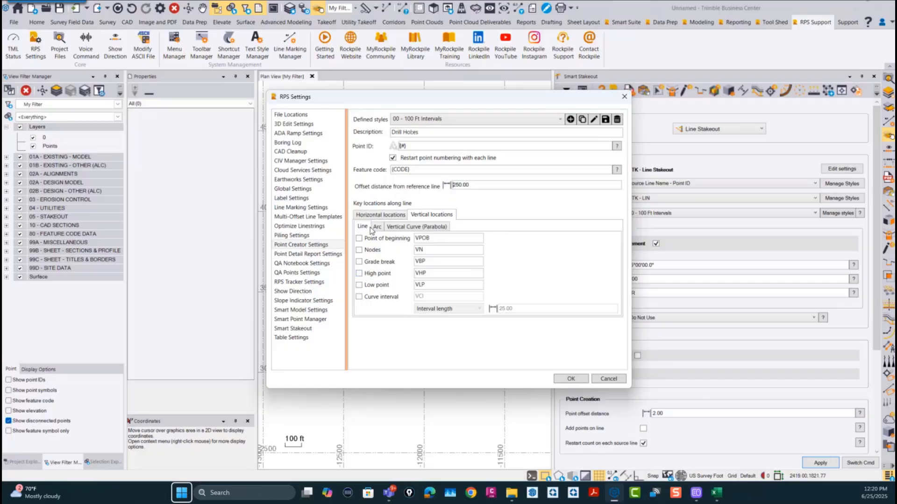
click(359, 262)
click(359, 273)
click(359, 285)
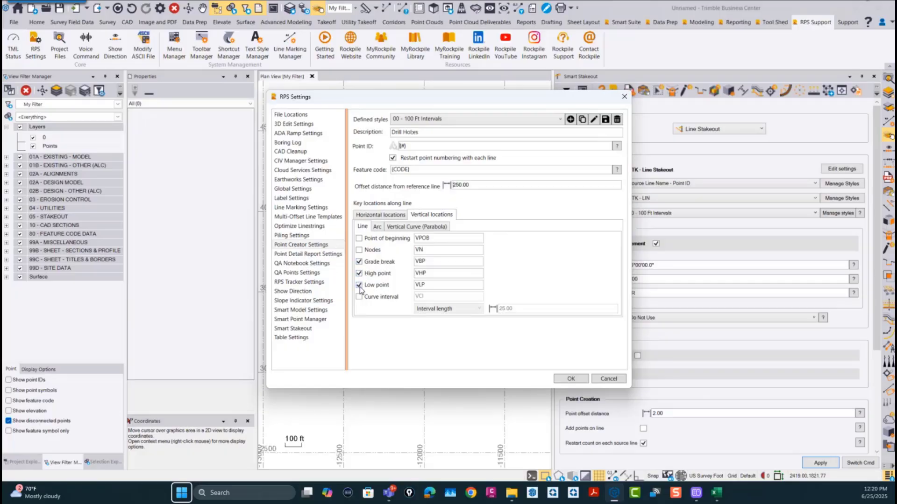
Step: Enable vertical arc high points plus high and low points on parabolic vertical curves, and accept the style settings
click(376, 227)
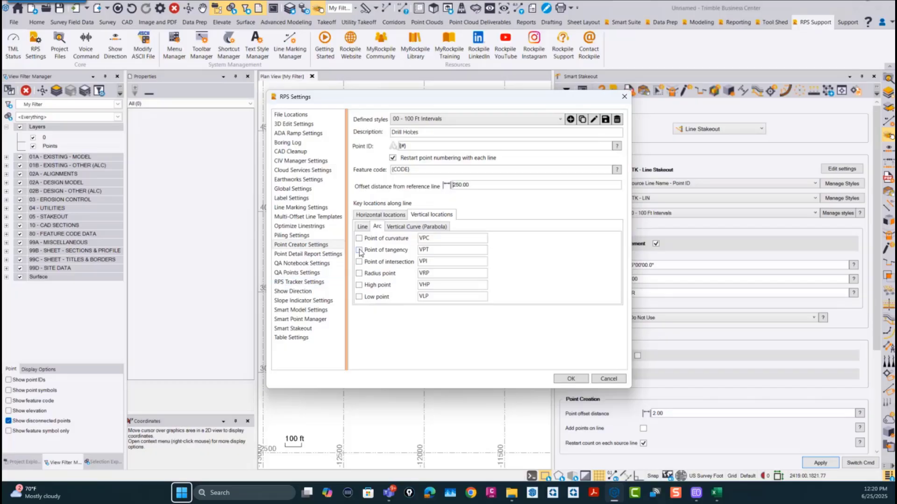
click(358, 285)
click(407, 229)
click(359, 274)
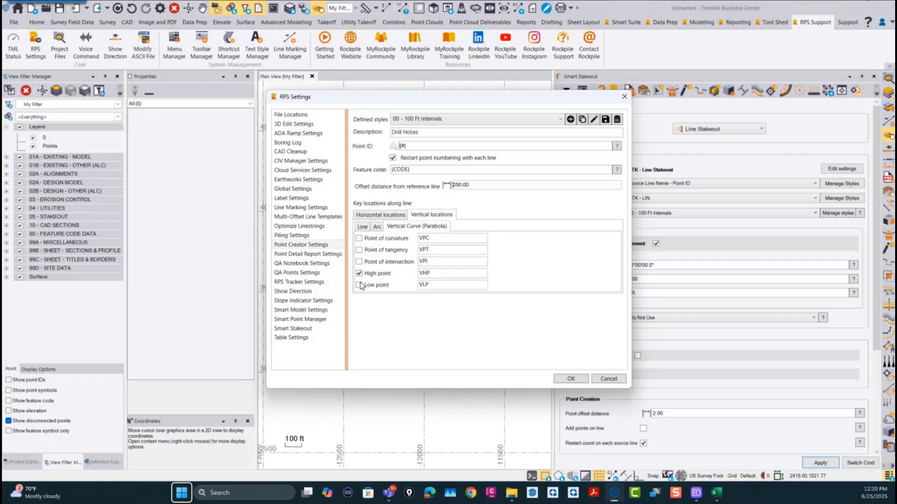
click(358, 285)
click(568, 379)
Step: Review the point creation styles available in Smart Stakeout, keeping 00 - 100 Ft Intervals, and close the Command Navigation wheel
click(655, 243)
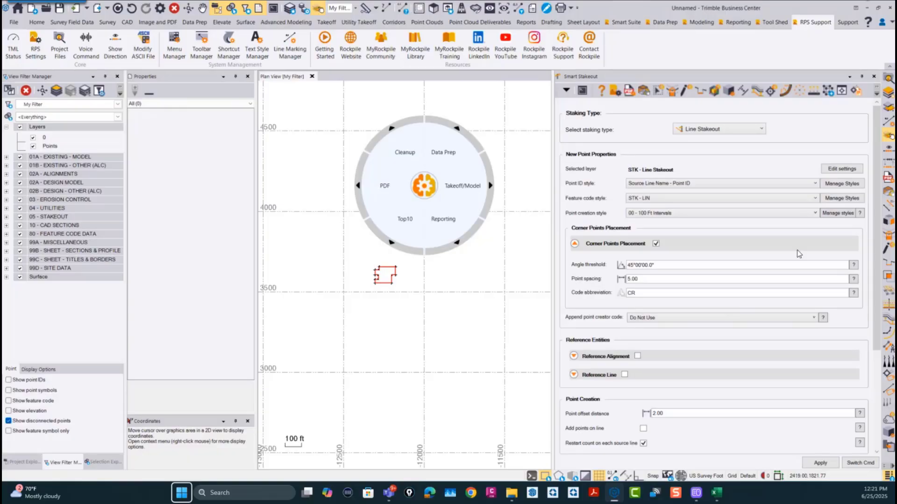
click(661, 213)
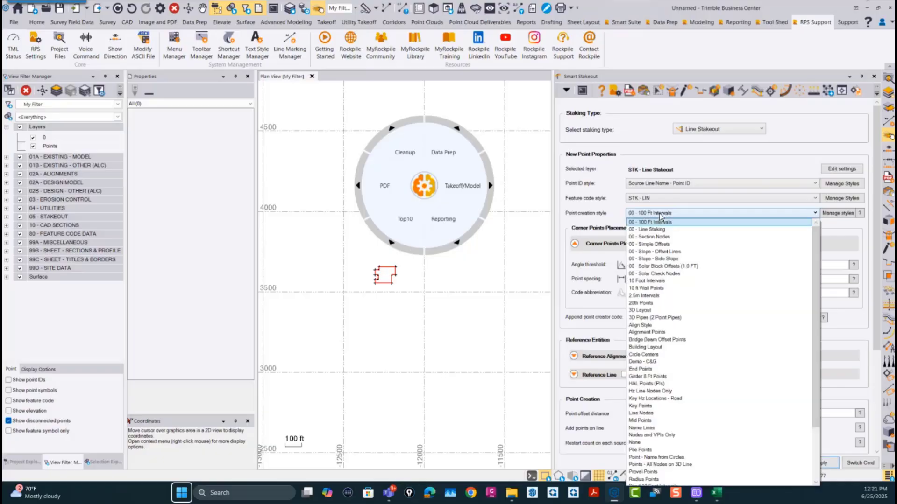
click(661, 214)
click(660, 214)
drag(815, 232, 819, 181)
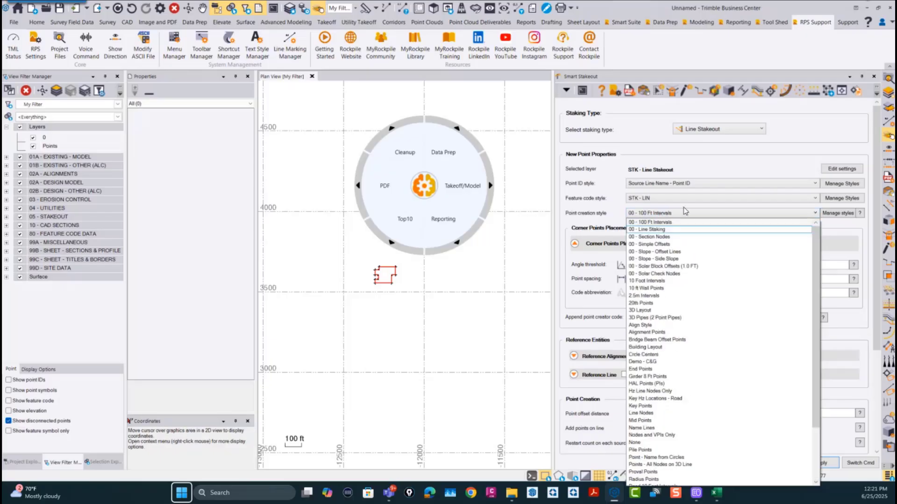
click(659, 218)
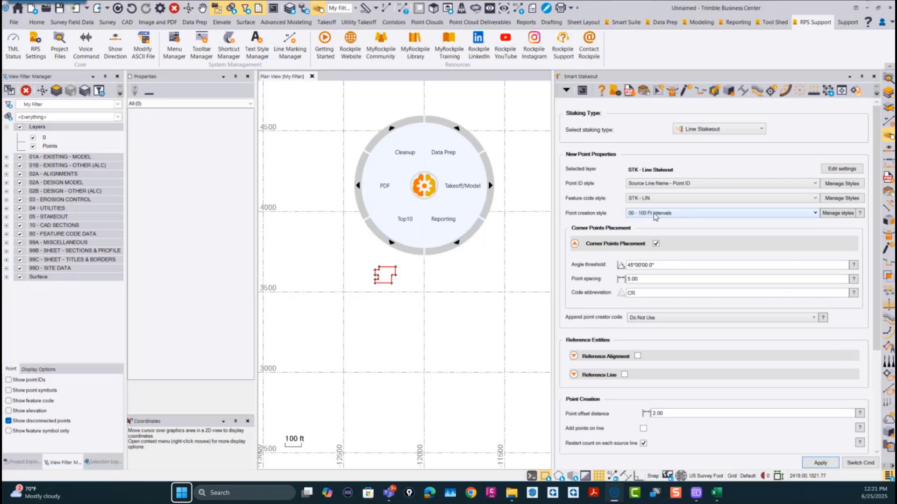
scroll(397, 275, up, 3)
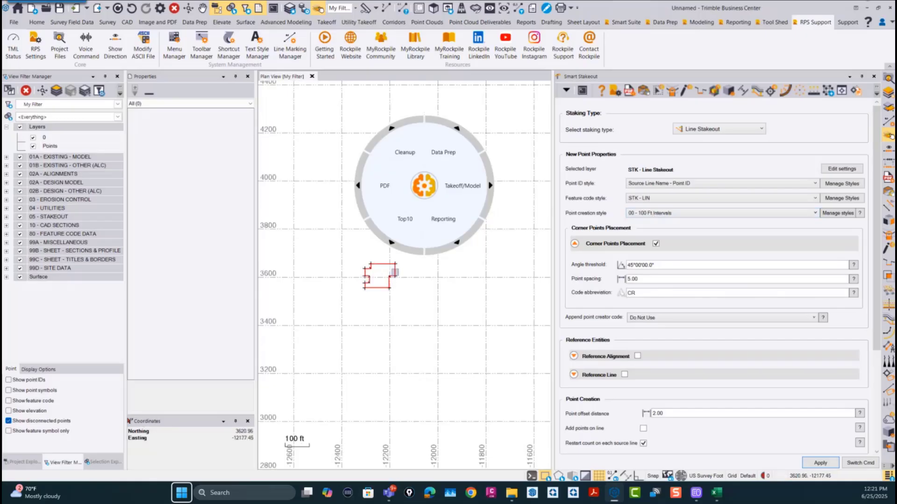
click(423, 202)
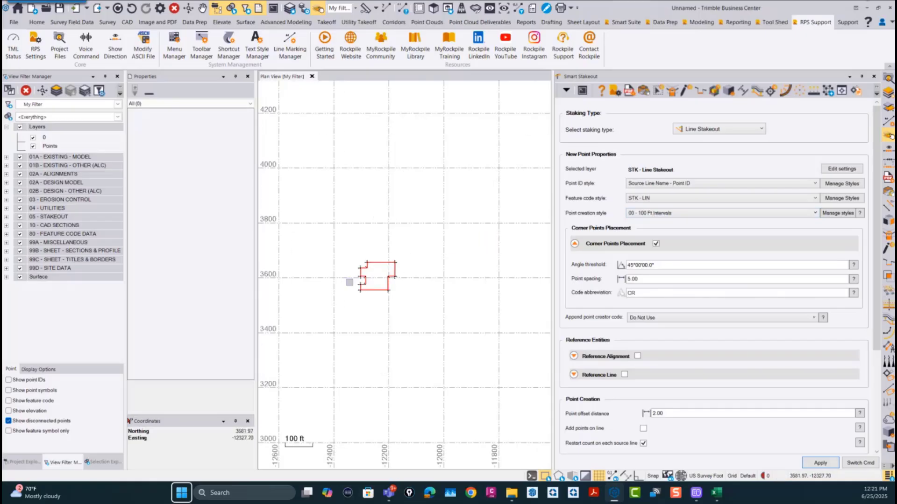
Step: Undo the last stakeout point creation so the building outline has no stakeout points around it
scroll(367, 268, up, 5)
scroll(465, 236, up, 2)
scroll(466, 237, down, 2)
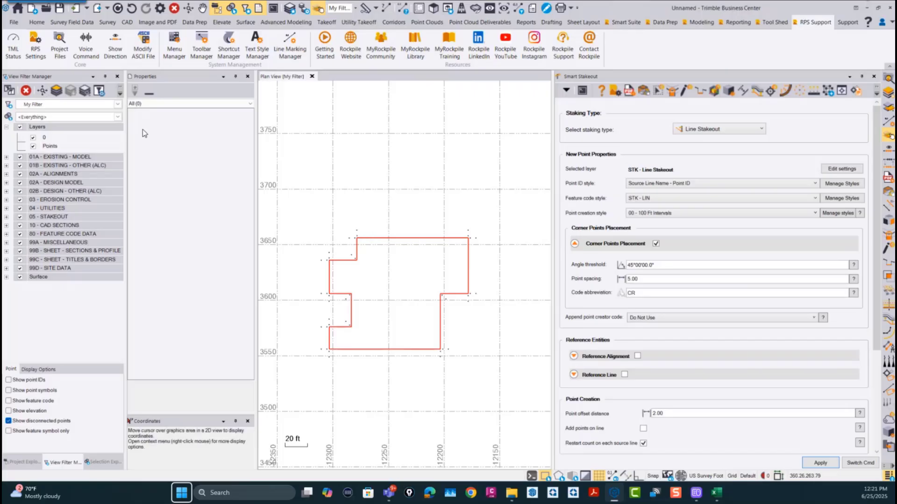
click(131, 9)
click(131, 9)
Step: Set the straight interval minimum length to 20 in the 00 - 100 Ft Intervals point creation style and accept the settings
click(837, 213)
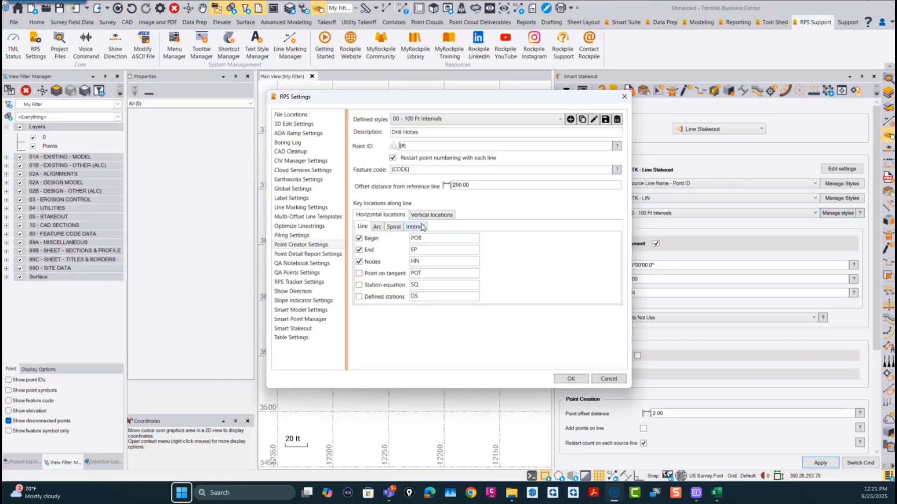
click(419, 227)
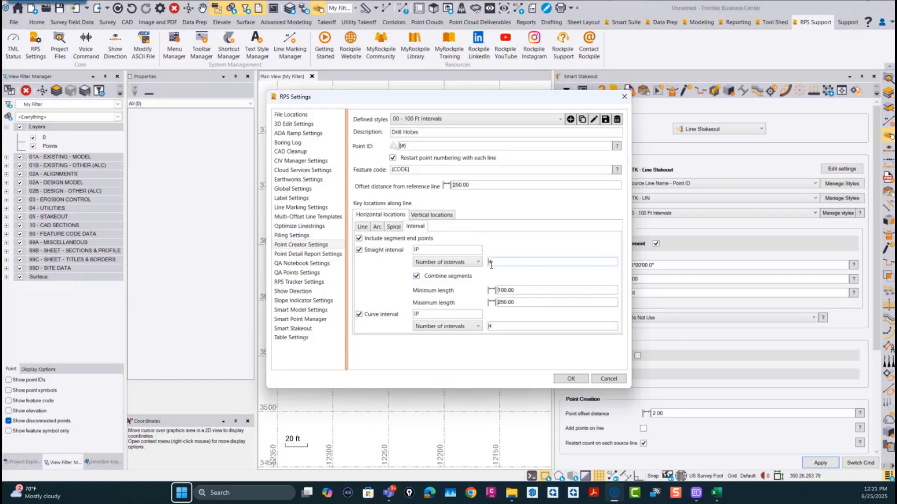
click(527, 291)
text(20)
click(520, 302)
click(571, 378)
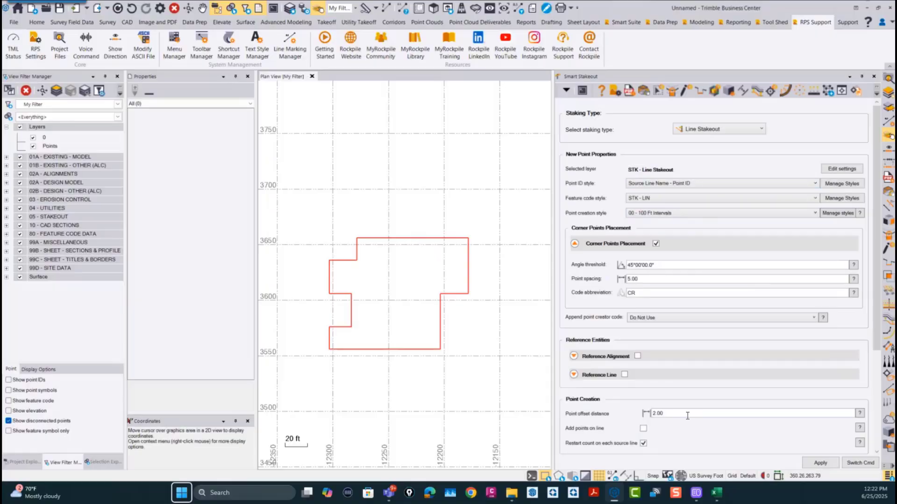
Step: Create line stakeout points for the Bldg 1 polyline, offset to its right side
scroll(687, 415, down, 2)
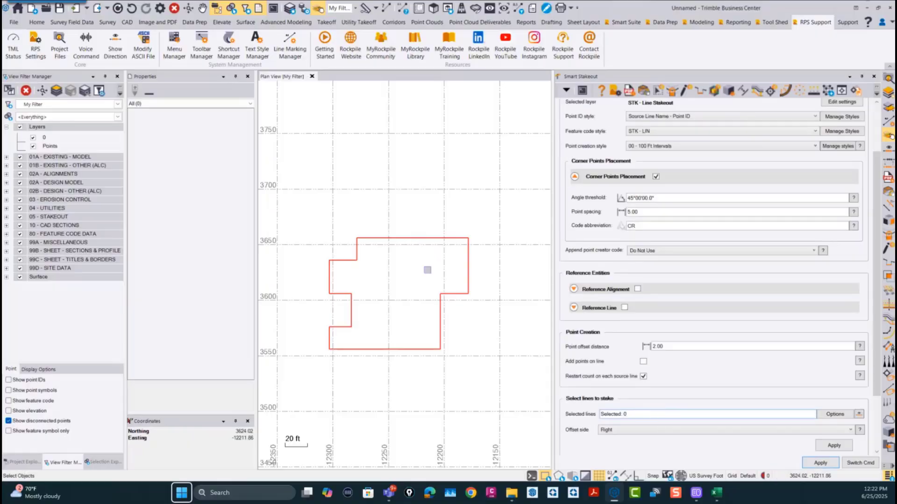
click(420, 238)
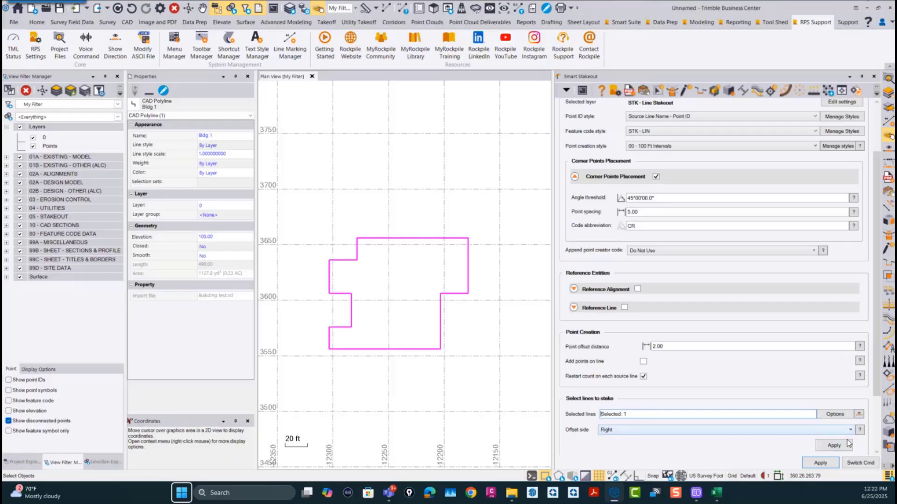
click(833, 445)
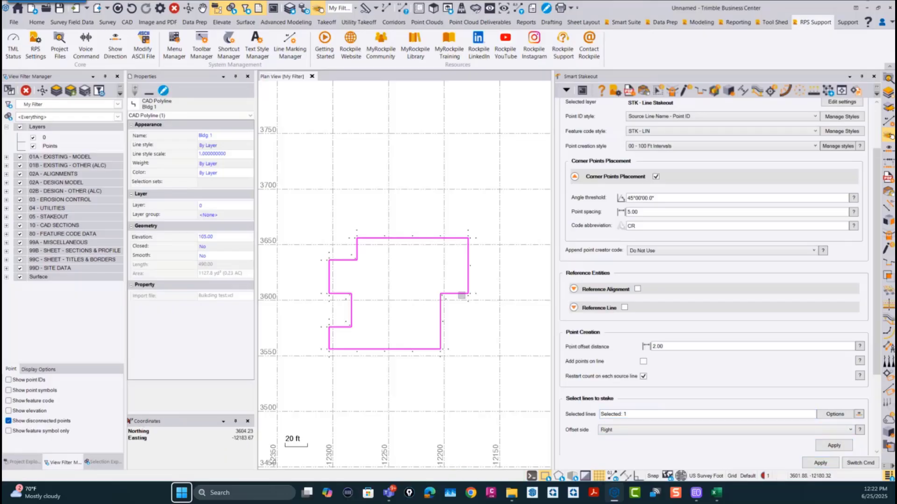
Step: Examine the interval and corner stakeout points placed around the building outline in the plan view
scroll(384, 280, up, 2)
mouse_move(368, 205)
middle_down()
mouse_move(415, 206)
mouse_move(373, 199)
middle_up()
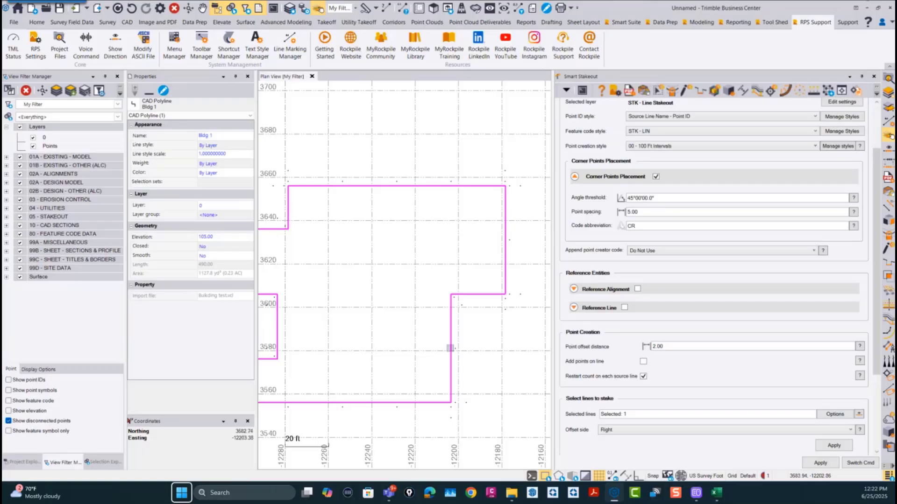
middle_drag(510, 348, 526, 320)
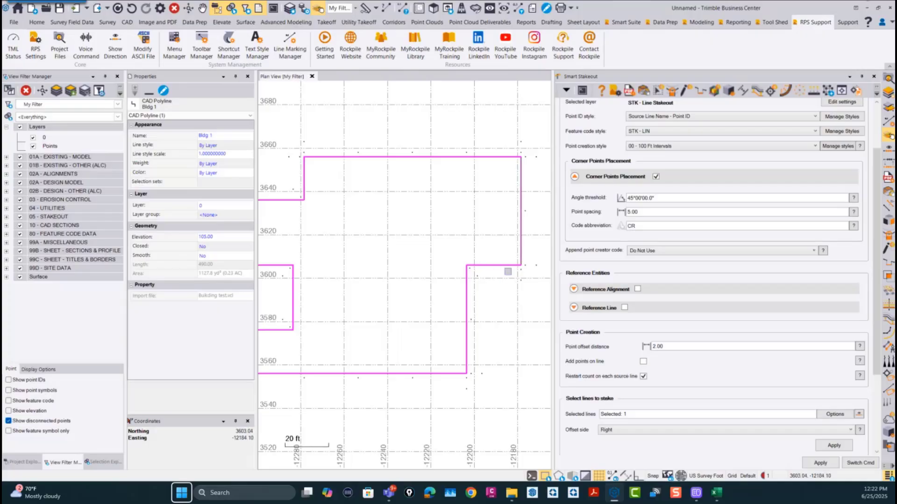
scroll(505, 278, down, 3)
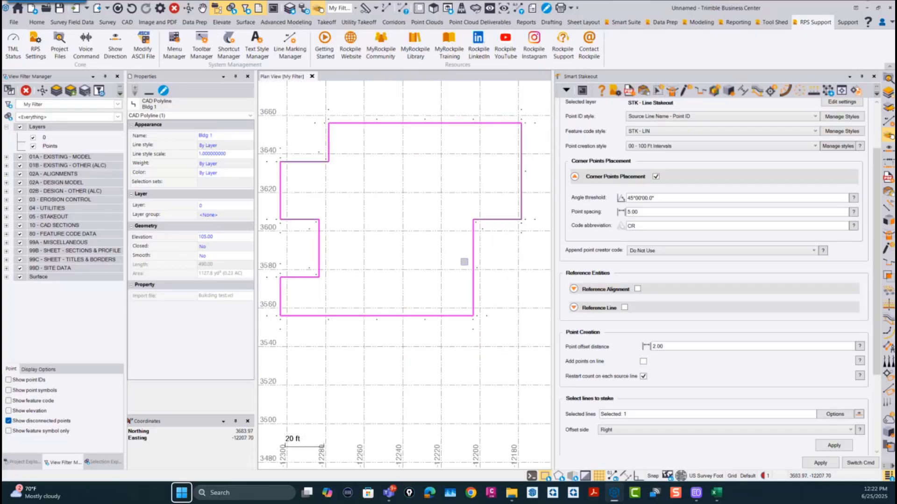
scroll(464, 262, down, 1)
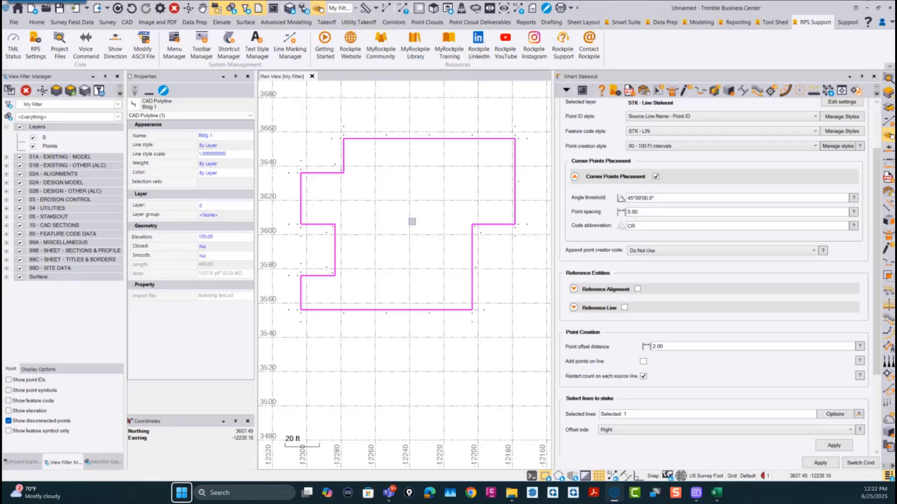
middle_drag(412, 221, 421, 254)
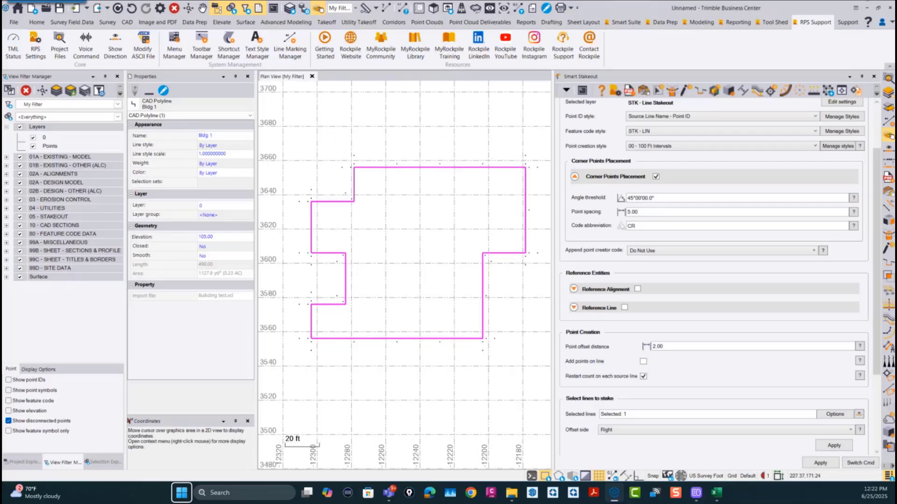
scroll(398, 302, down, 1)
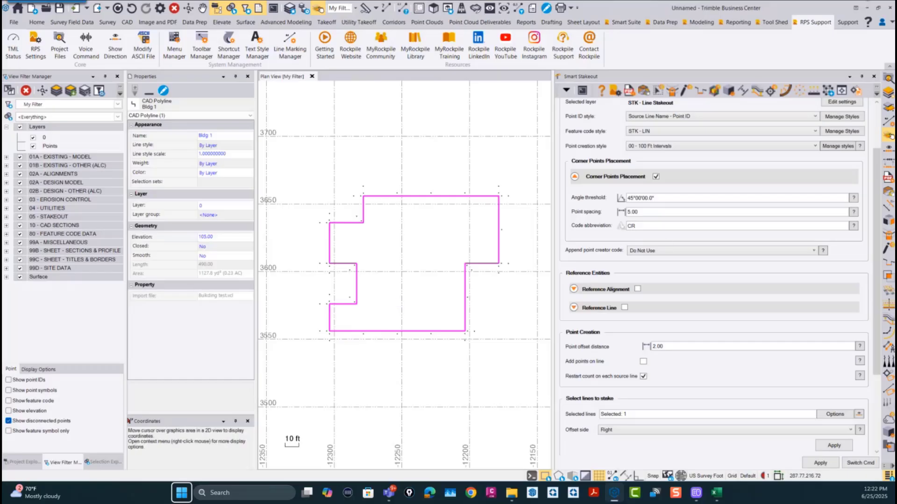
Step: Review the horizontal interval settings of the 00 - 100 Ft Intervals point creation style and leave the settings without saving
click(836, 149)
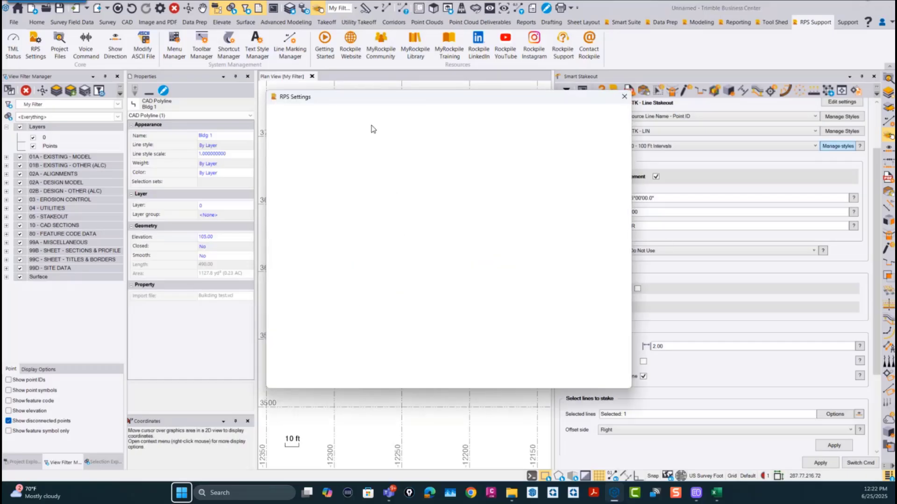
click(425, 228)
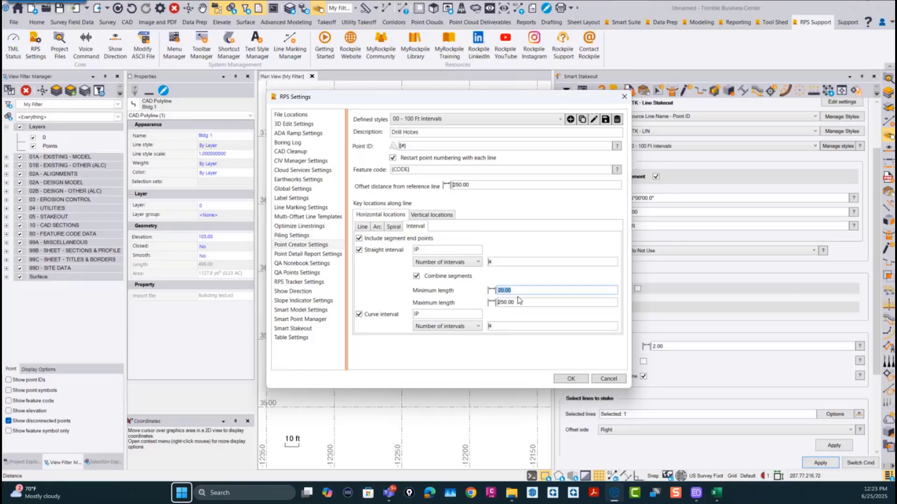
click(449, 121)
click(445, 122)
click(442, 121)
click(442, 121)
click(612, 381)
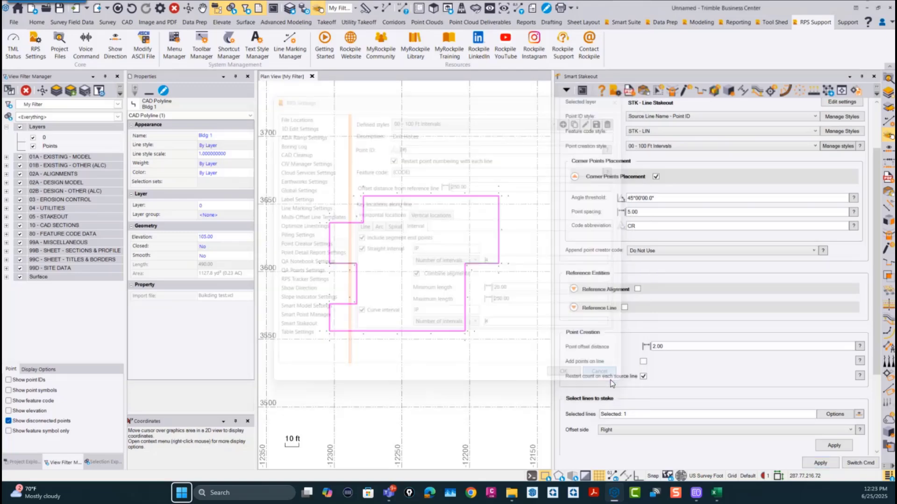
scroll(641, 169, up, 1)
scroll(641, 170, up, 2)
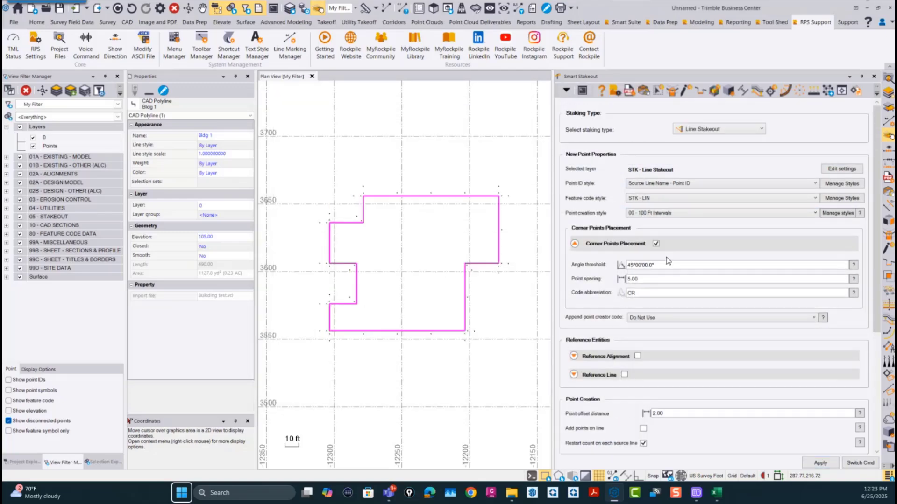
scroll(466, 298, down, 2)
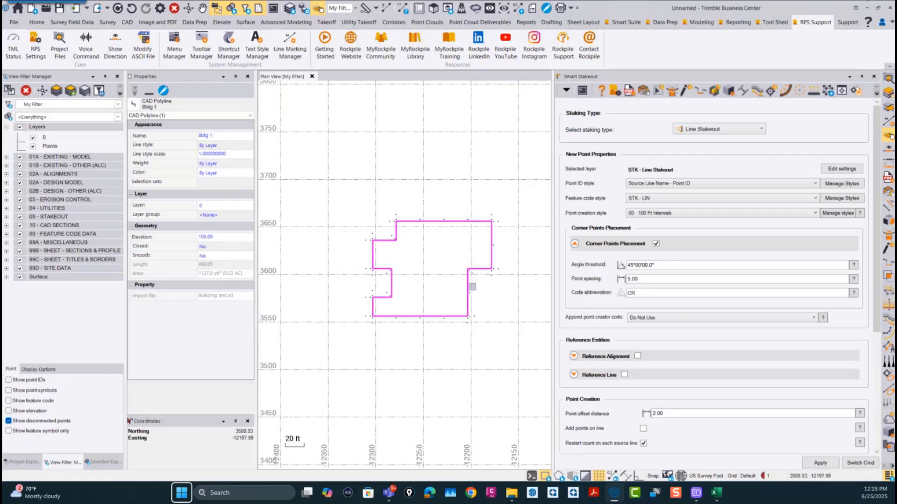
scroll(466, 297, up, 1)
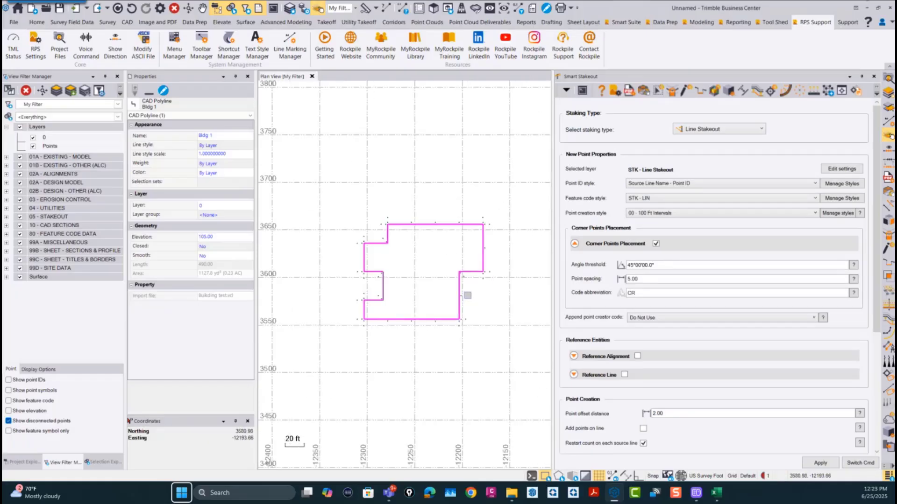